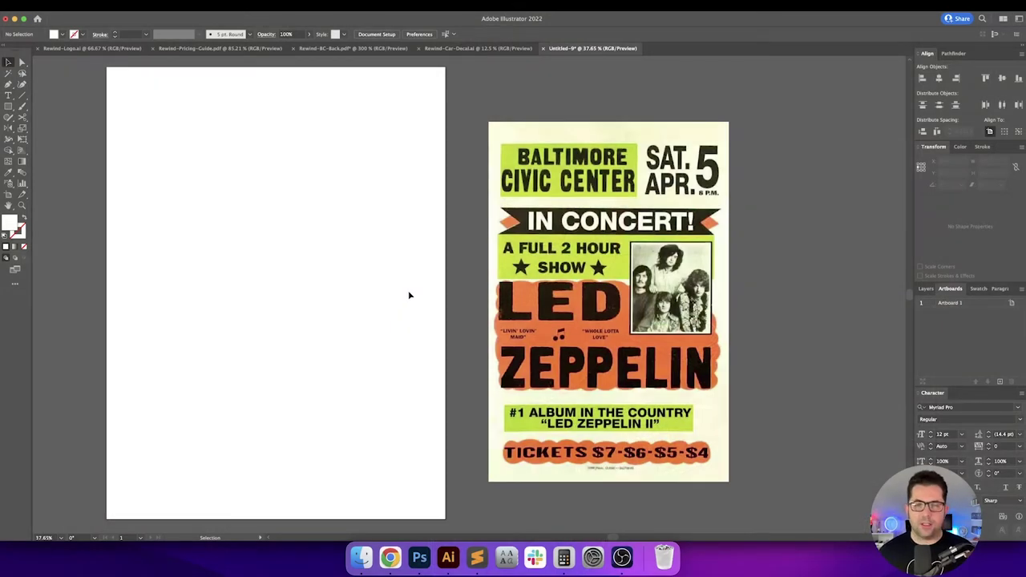
Step: Move the Led Zeppelin reference poster slightly up and farther right from the blank artboard
drag(414, 295, 430, 294)
drag(595, 282, 623, 247)
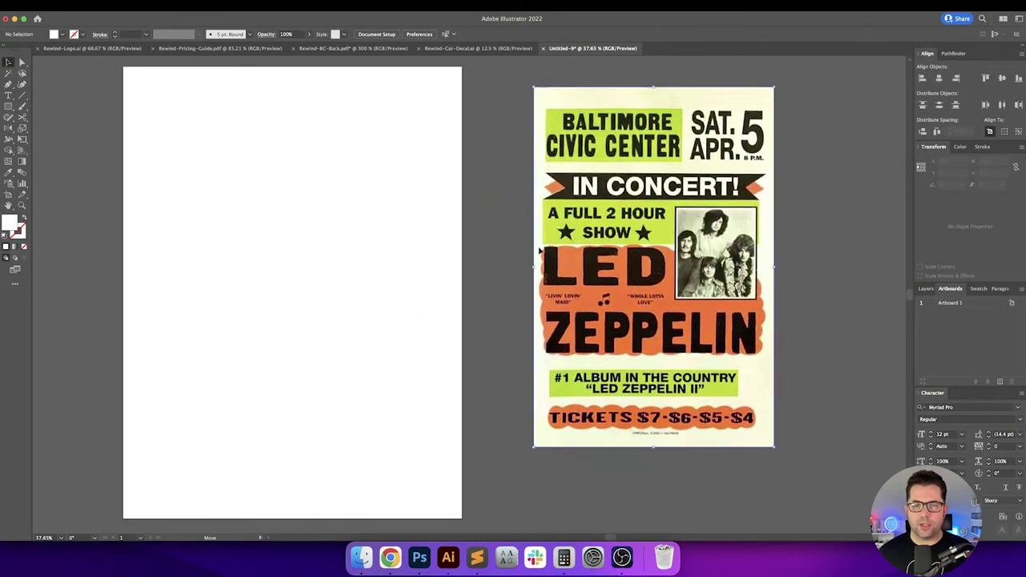
click(472, 234)
drag(472, 236, 489, 257)
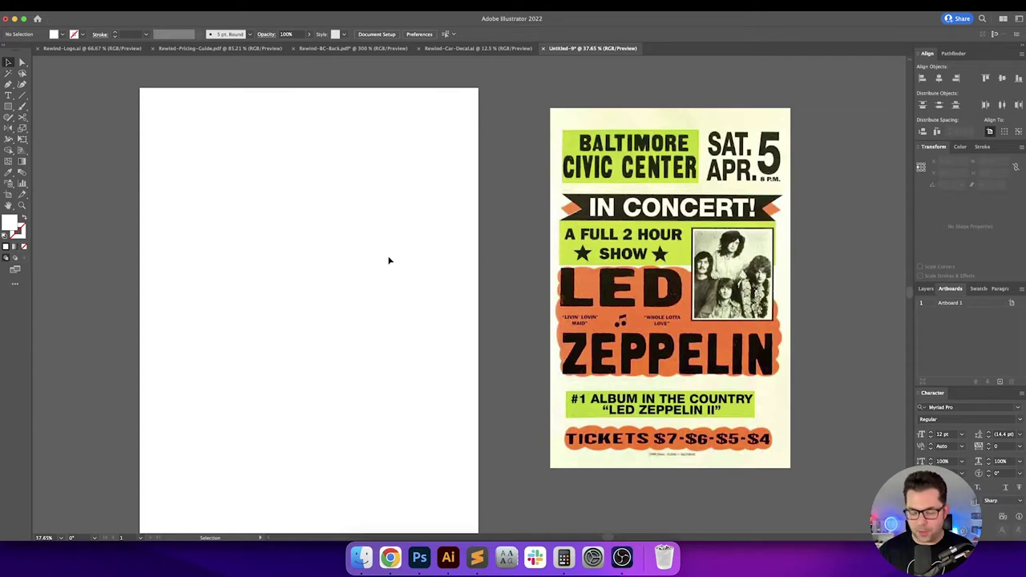
Step: Add the text "BALTIMORE CIVIC CENTER" in the upper part of the artboard and enlarge it to about 87 pt
drag(452, 252, 476, 227)
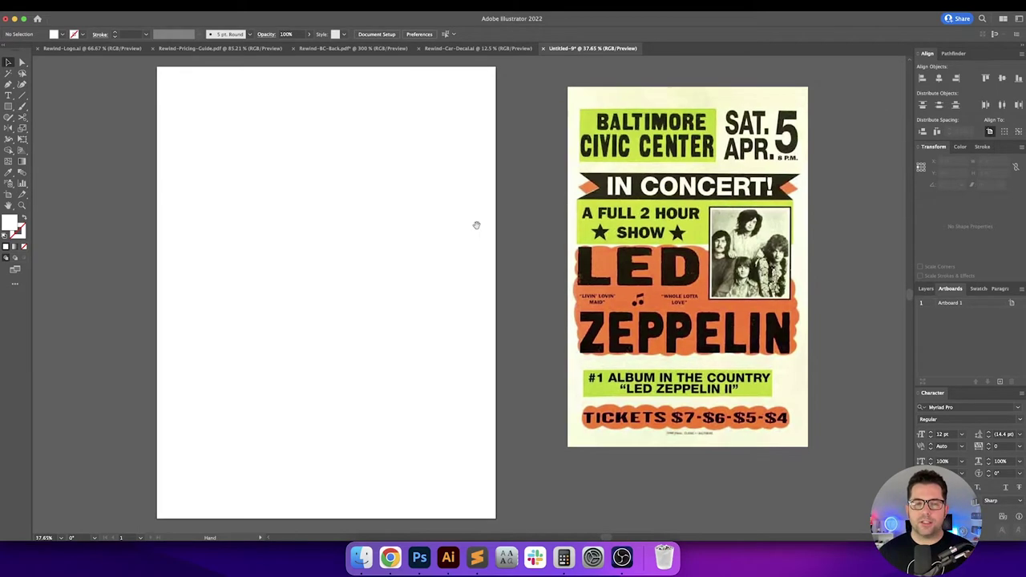
key(super+minus)
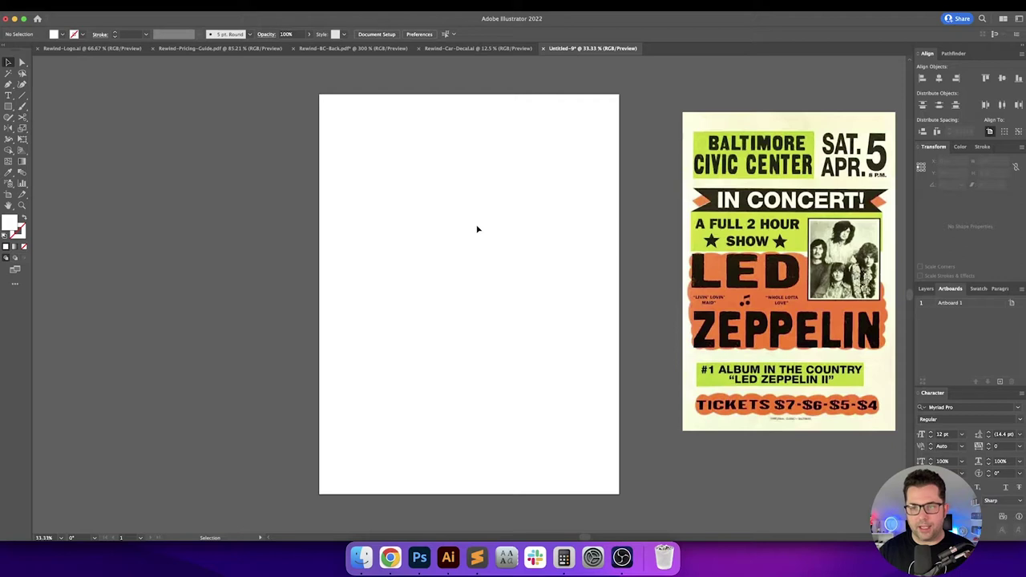
drag(541, 236, 420, 242)
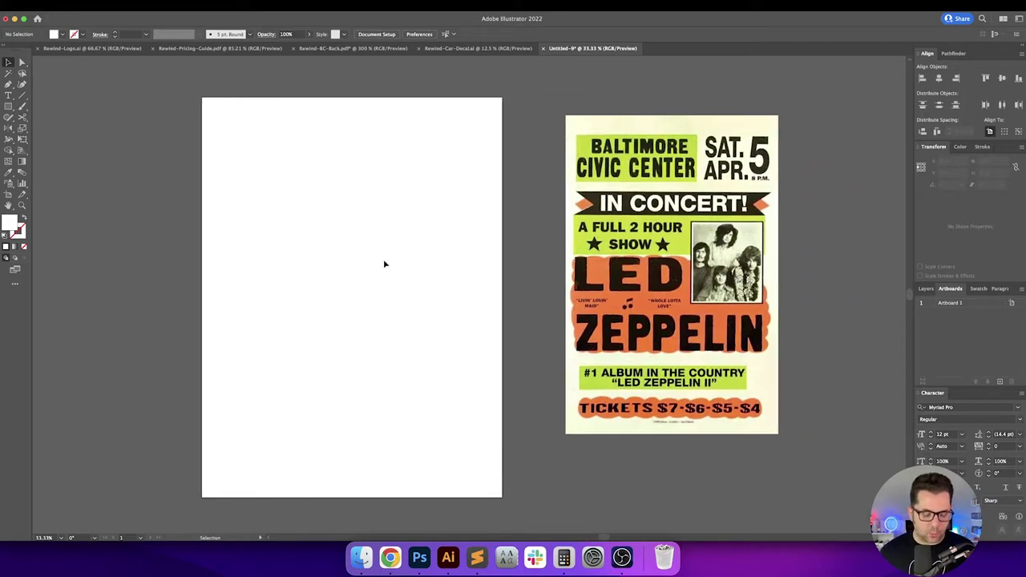
key(t)
click(240, 221)
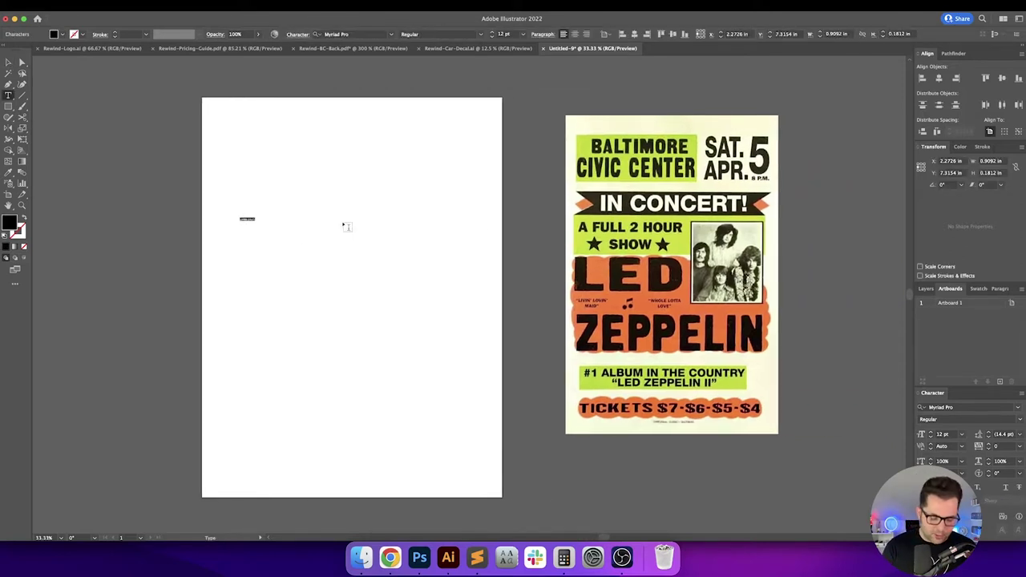
key(BackSpace)
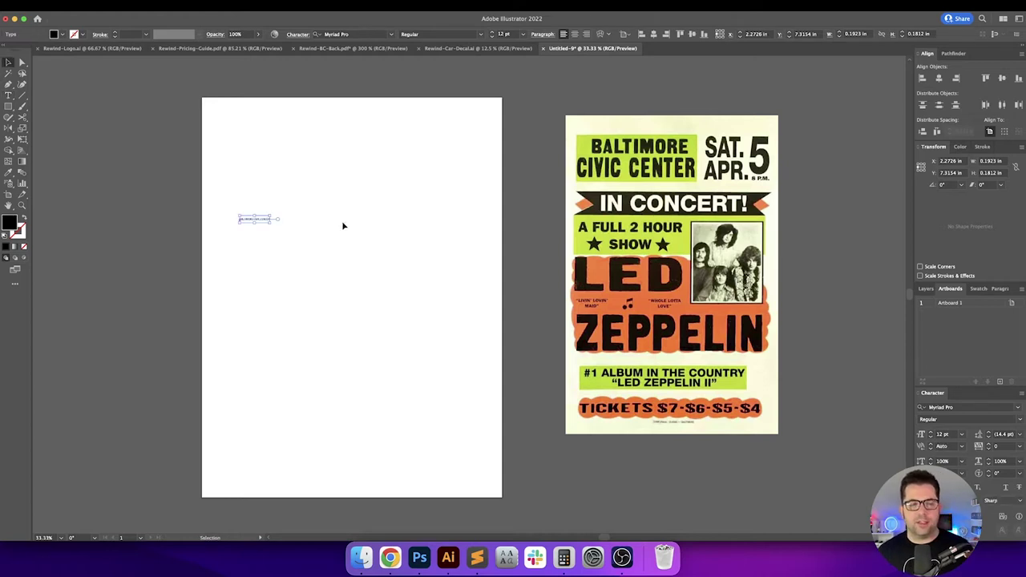
drag(272, 222, 429, 286)
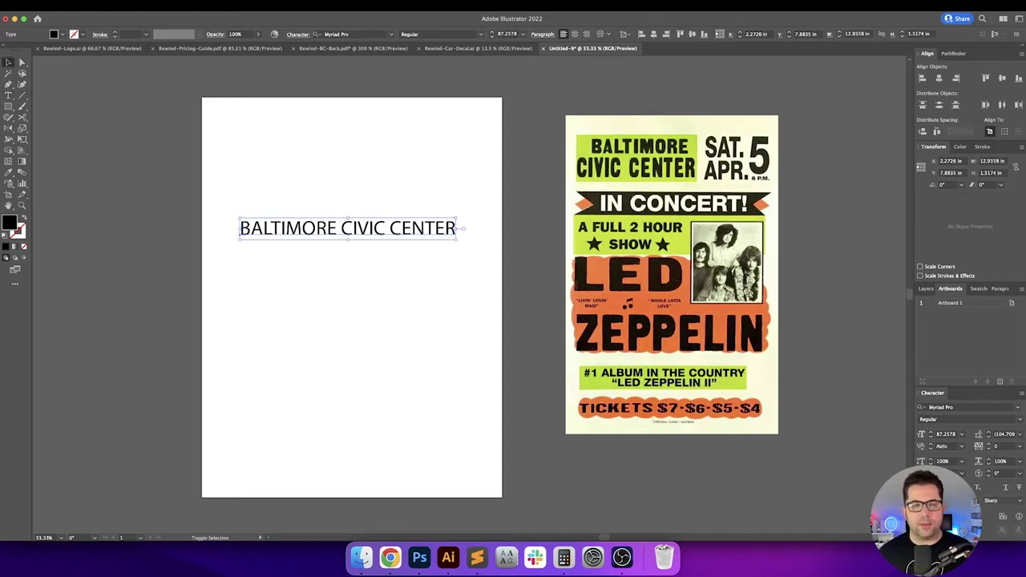
Step: Browse the fonts for a distressed poster style and set the "BALTIMORE CIVIC CENTER" text to Cross Town
click(390, 35)
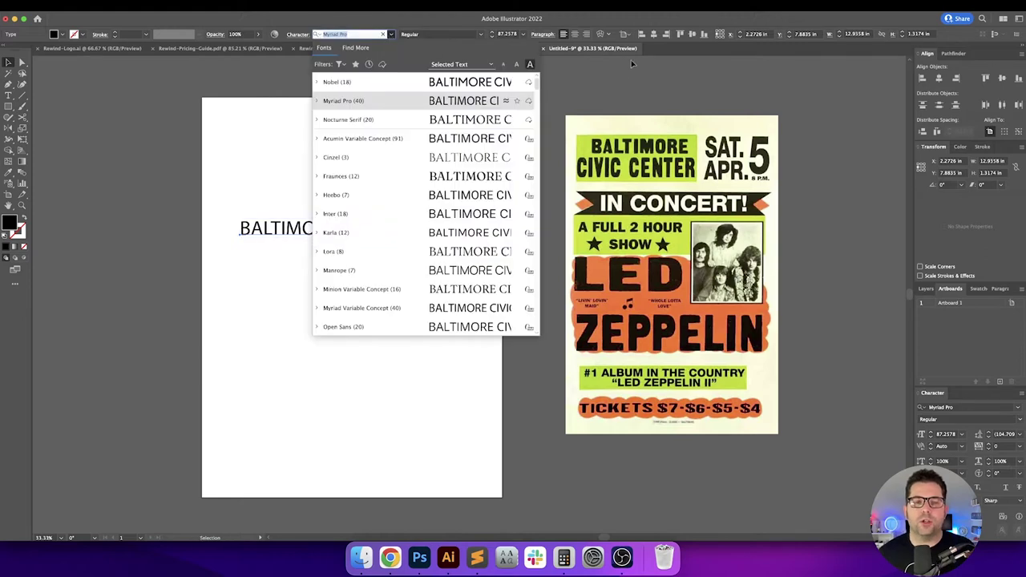
scroll(536, 164, down, 5)
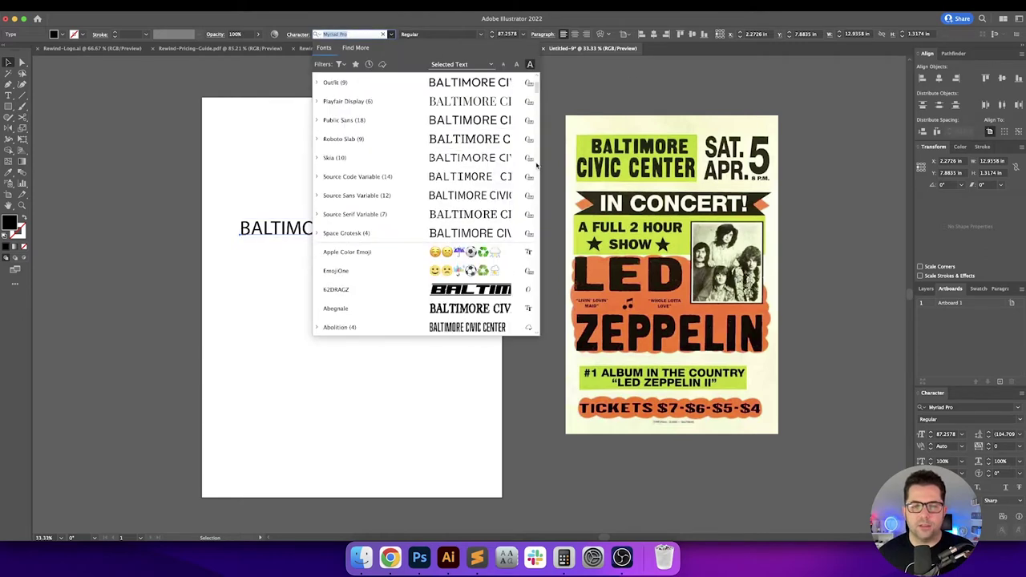
scroll(537, 164, down, 6)
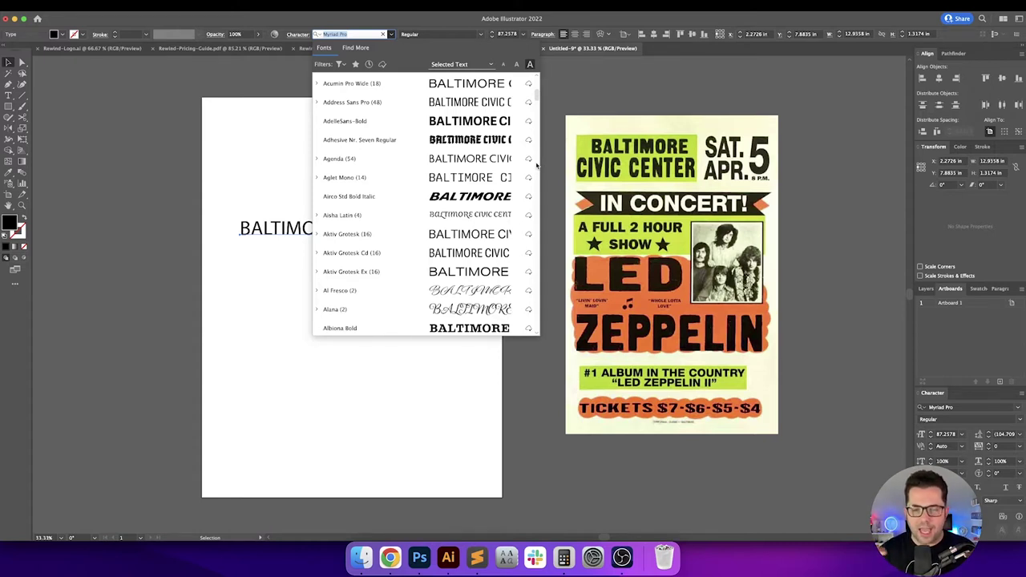
scroll(537, 164, down, 5)
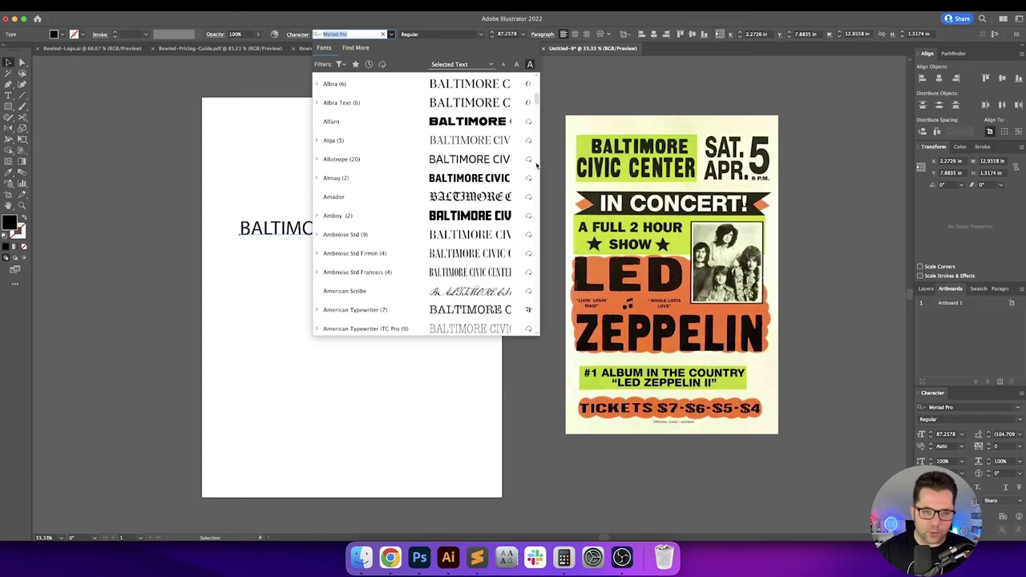
scroll(536, 164, down, 5)
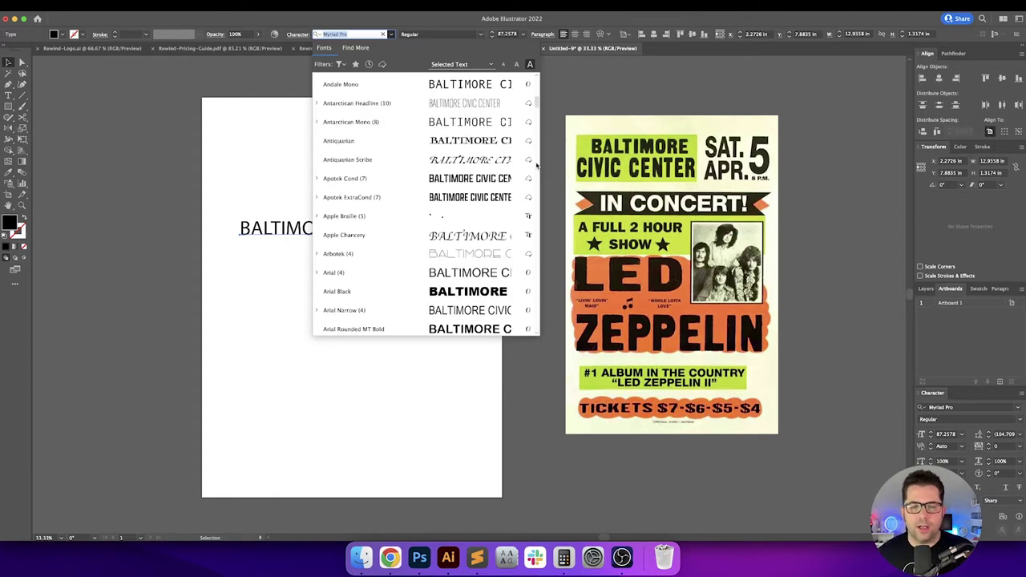
scroll(536, 164, down, 5)
scroll(536, 164, down, 5)
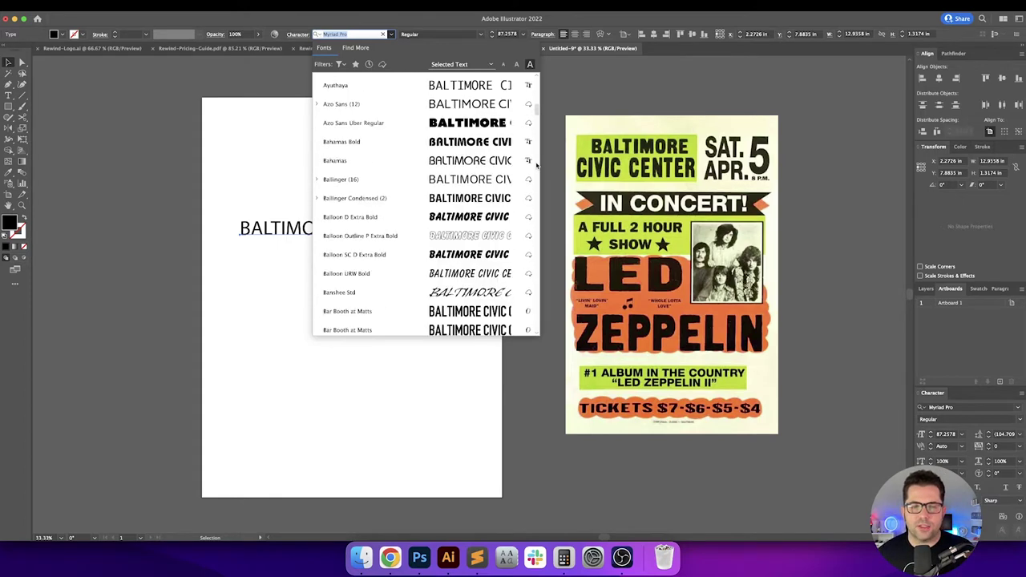
scroll(536, 165, down, 5)
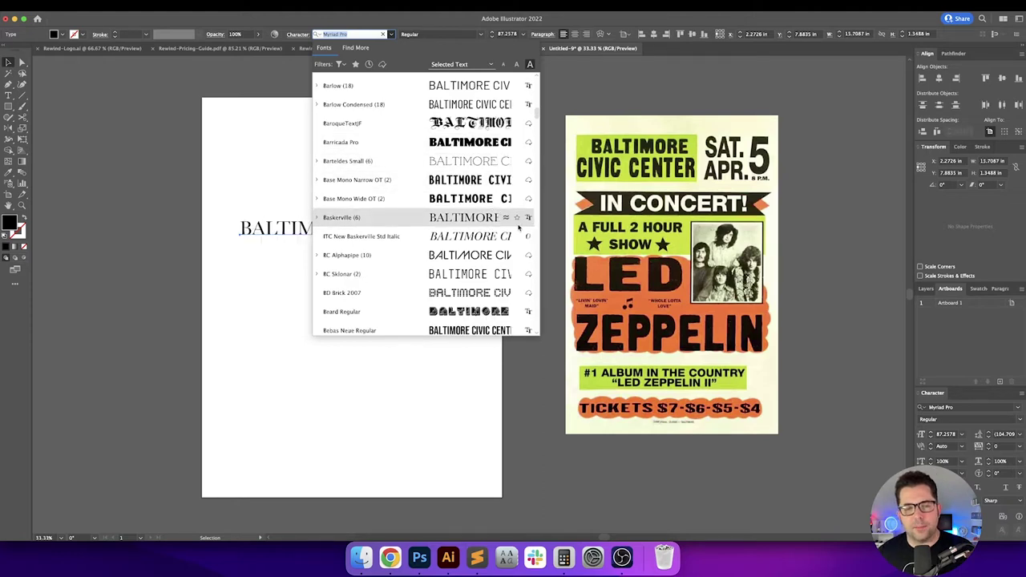
scroll(537, 238, down, 5)
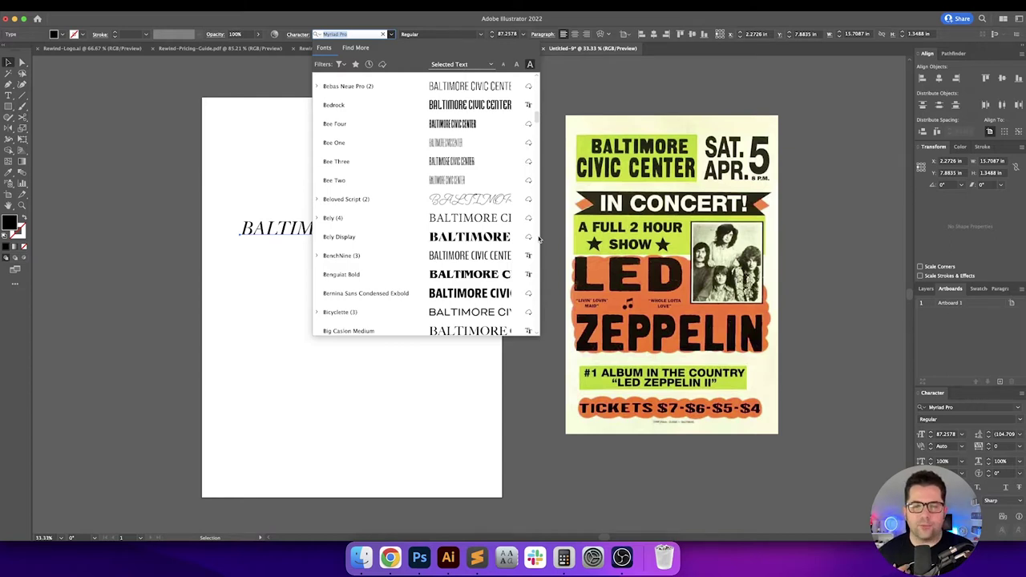
scroll(538, 238, down, 5)
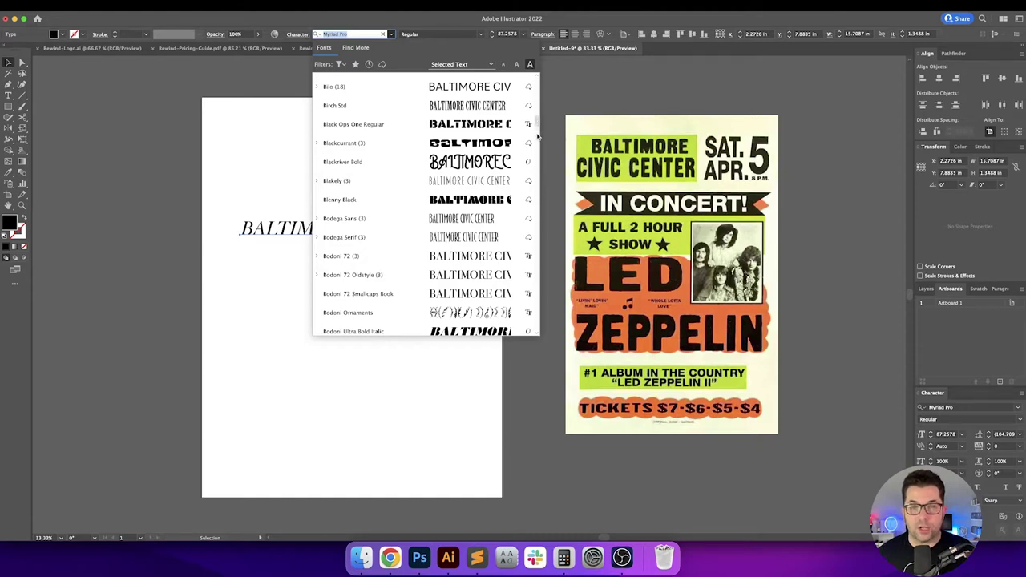
scroll(538, 139, down, 5)
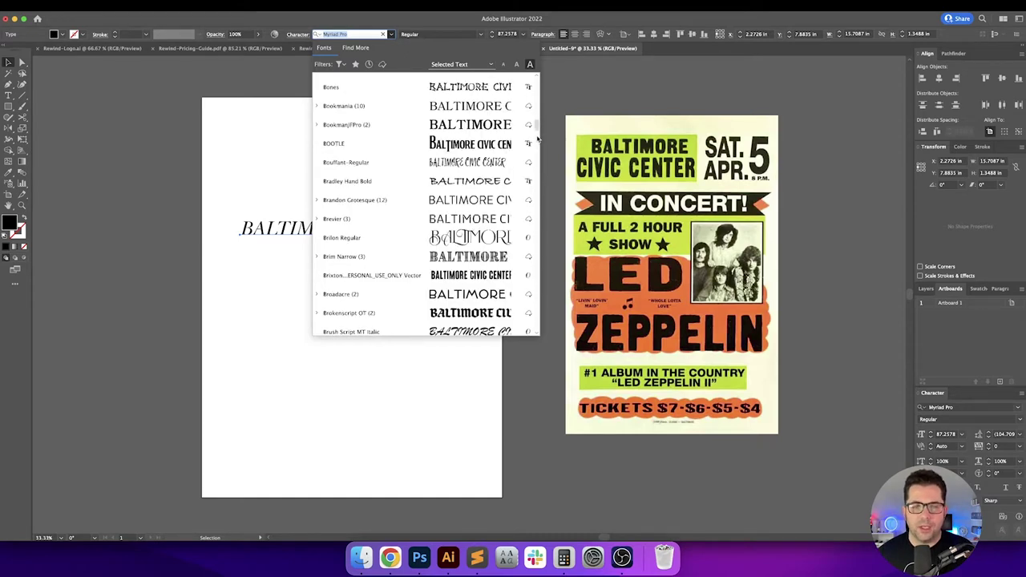
scroll(538, 158, down, 5)
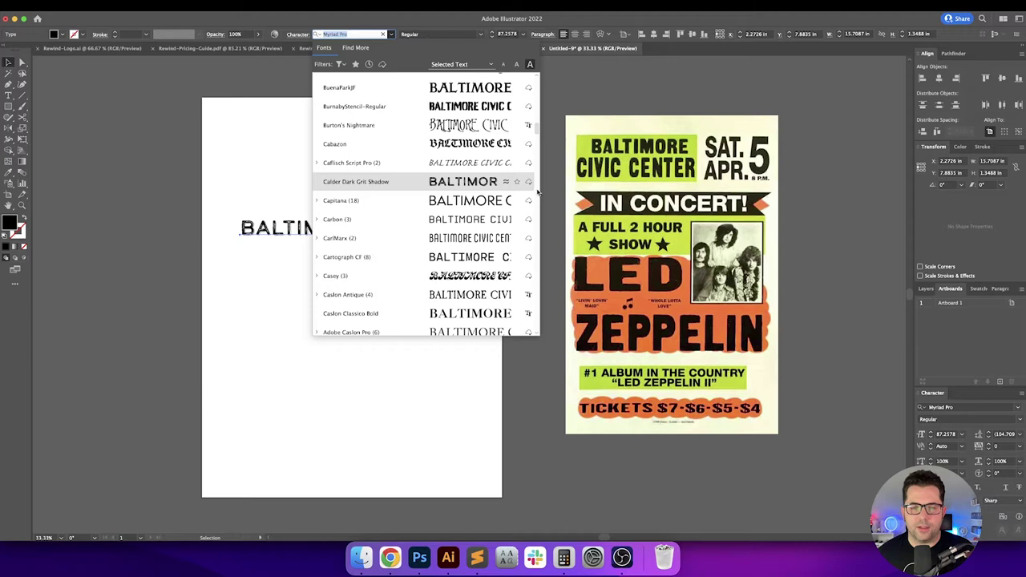
scroll(538, 191, down, 5)
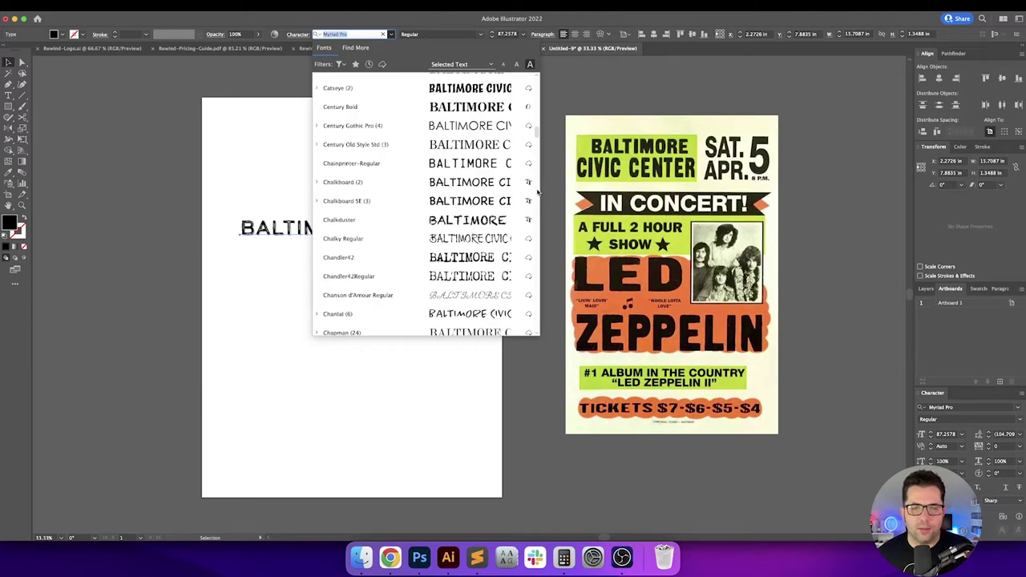
scroll(538, 190, down, 5)
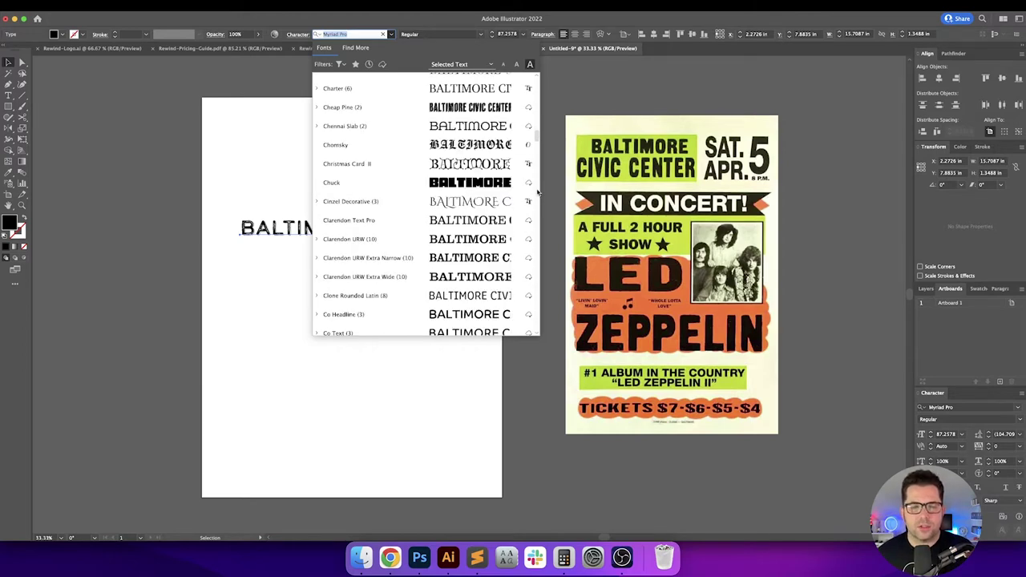
scroll(538, 191, down, 5)
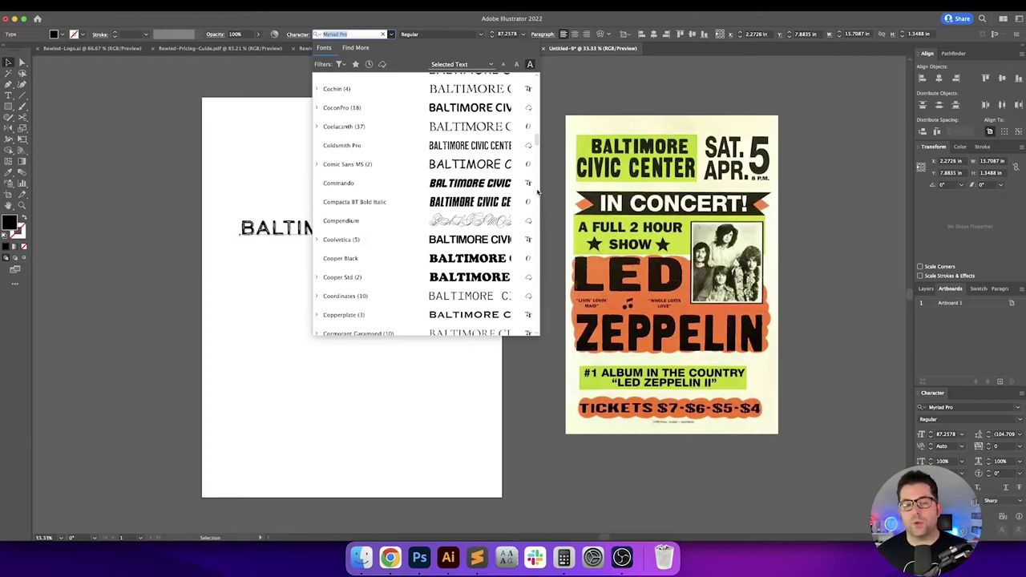
scroll(538, 190, down, 5)
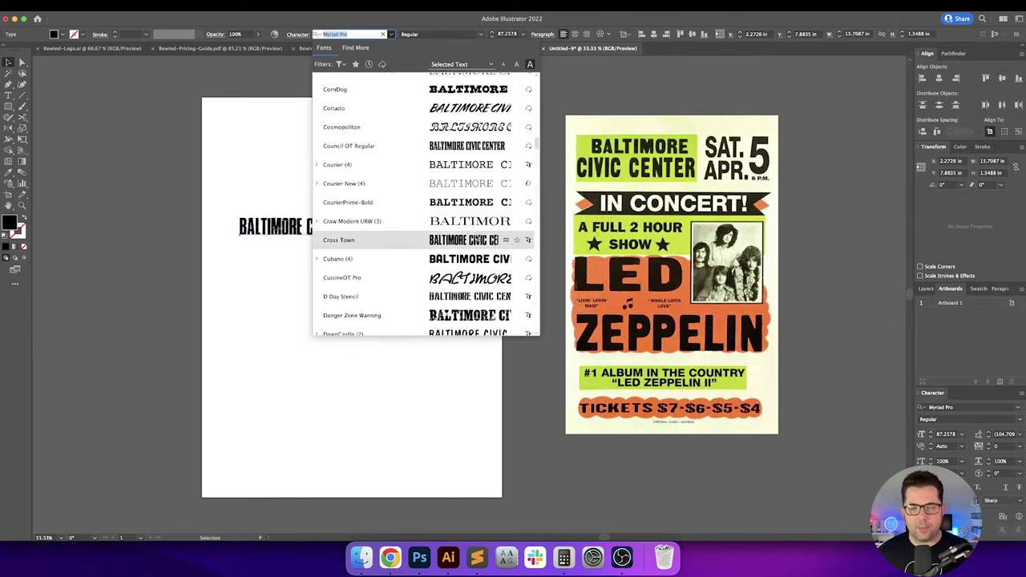
click(474, 239)
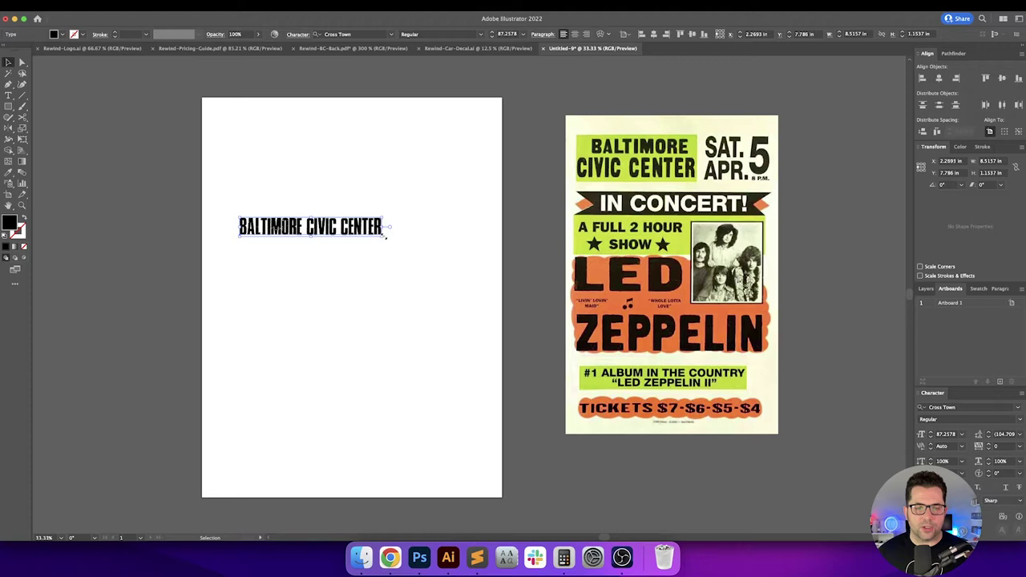
Step: Enlarge the Cross Town text to about 136 pt and place a duplicate of it directly below
drag(386, 237, 487, 271)
click(449, 183)
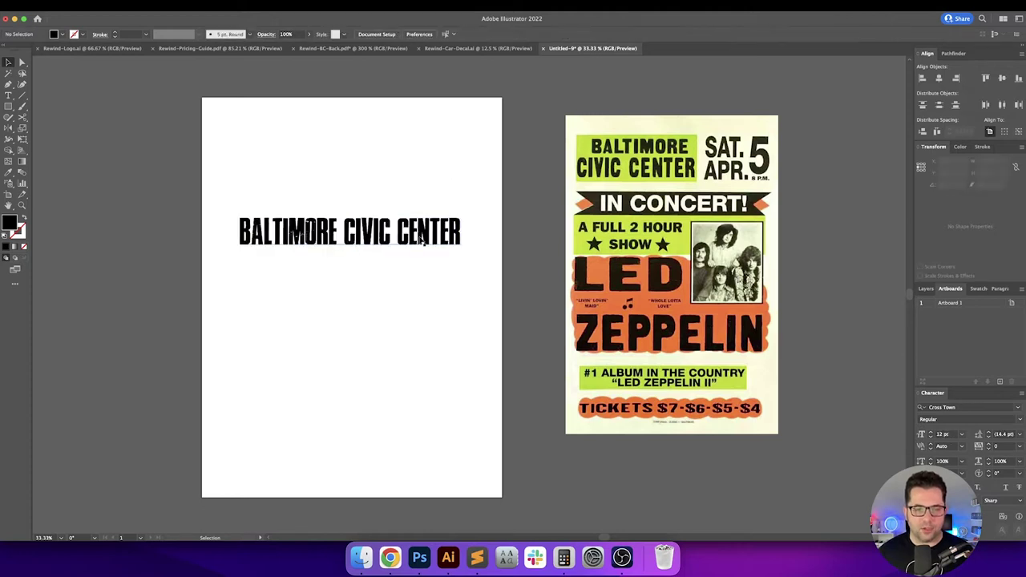
drag(419, 233, 419, 290)
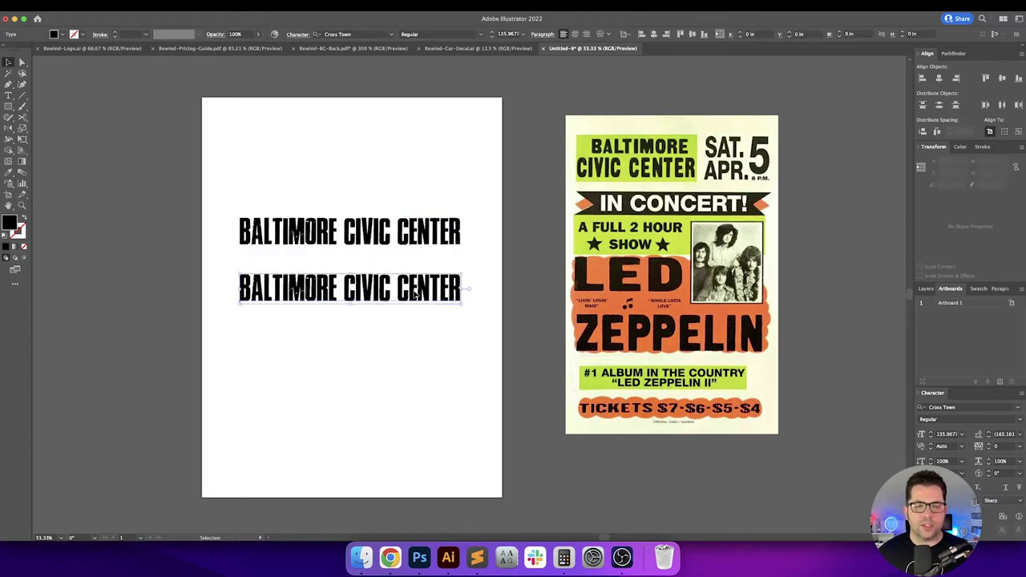
click(417, 164)
click(460, 282)
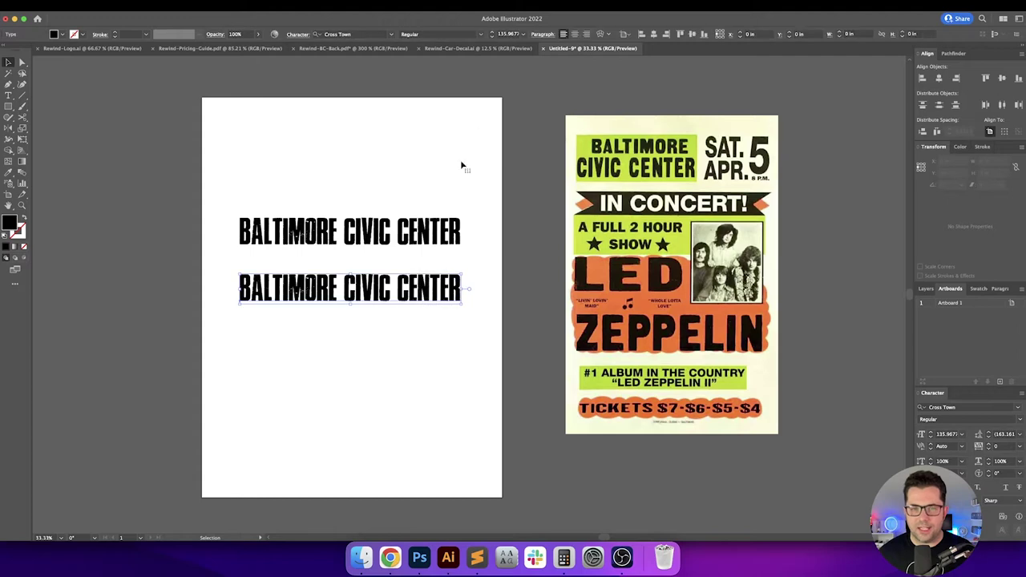
Step: Set the lower copy's font to Danger Zone Warning and duplicate that line beneath it
click(391, 34)
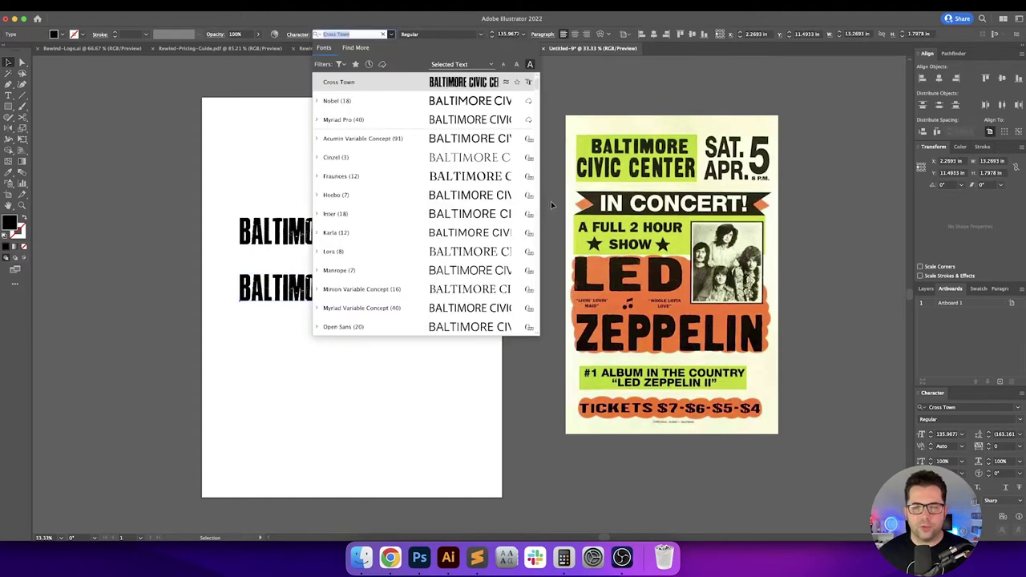
scroll(536, 204, down, 5)
scroll(536, 205, down, 15)
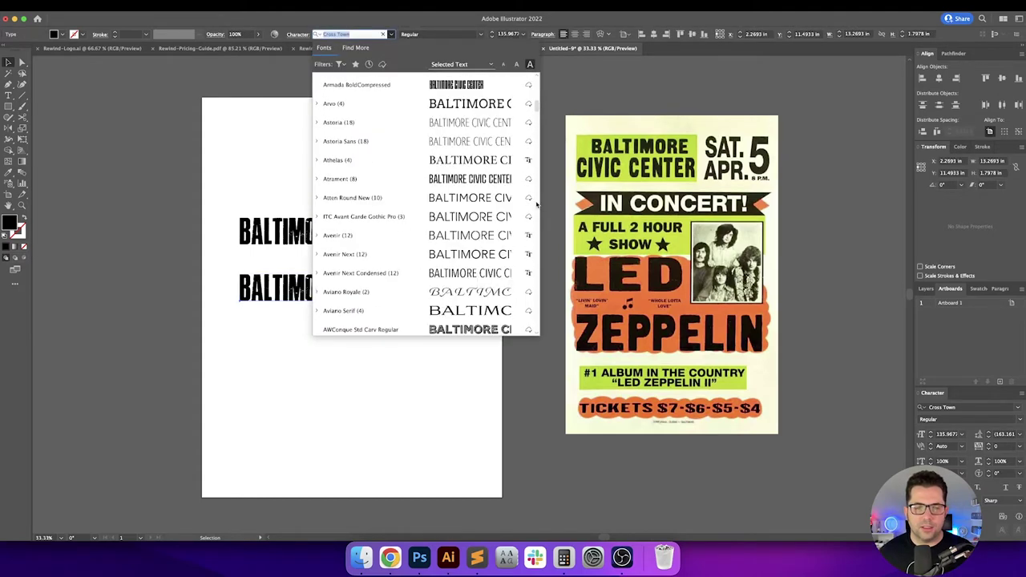
scroll(537, 205, down, 15)
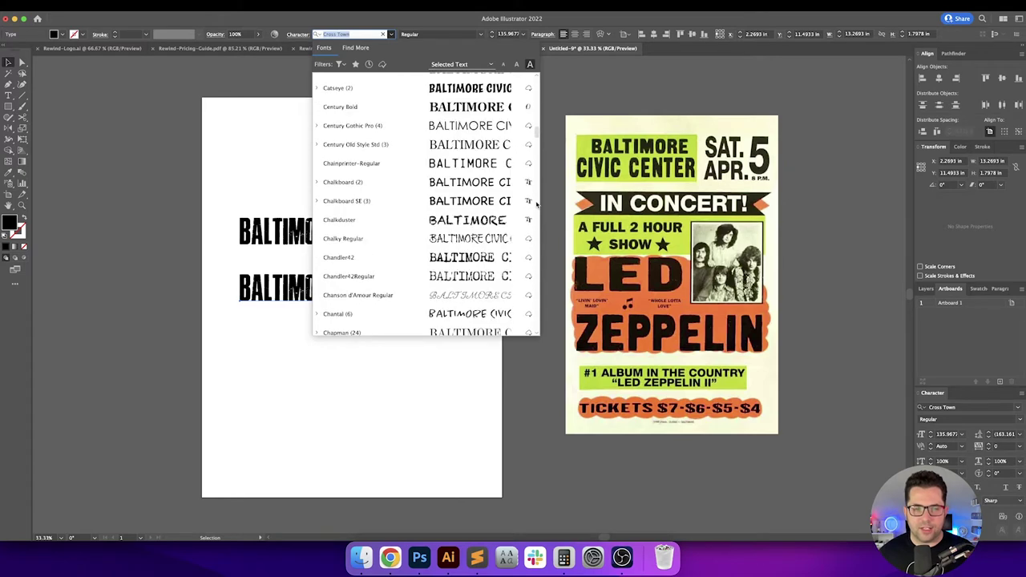
scroll(536, 204, down, 5)
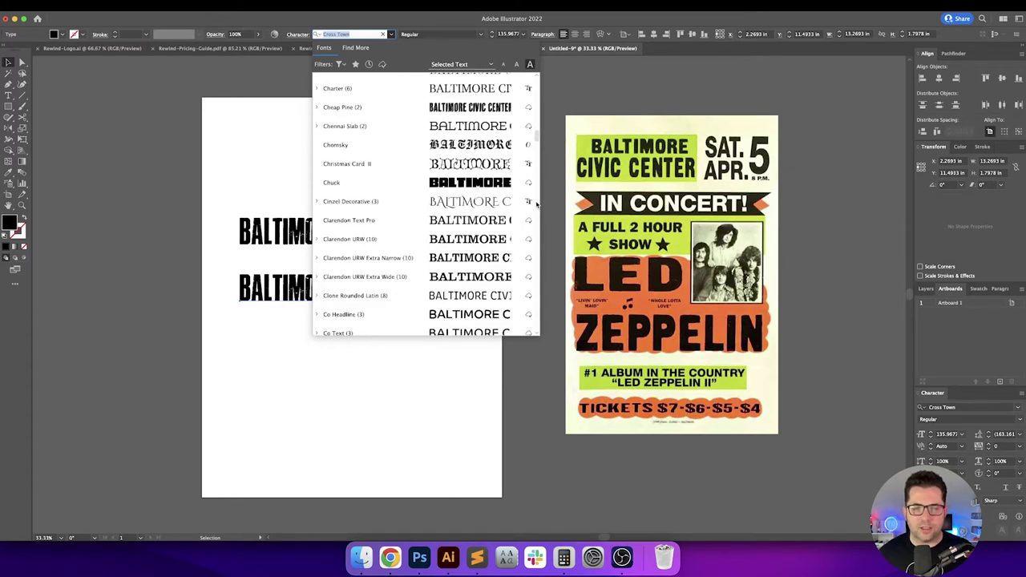
scroll(537, 209, down, 5)
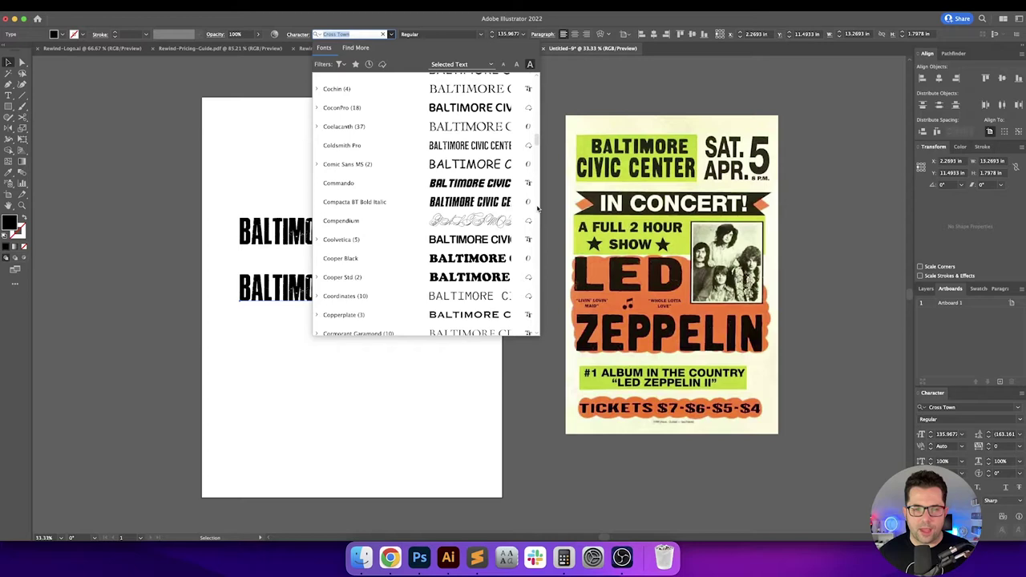
scroll(538, 209, down, 5)
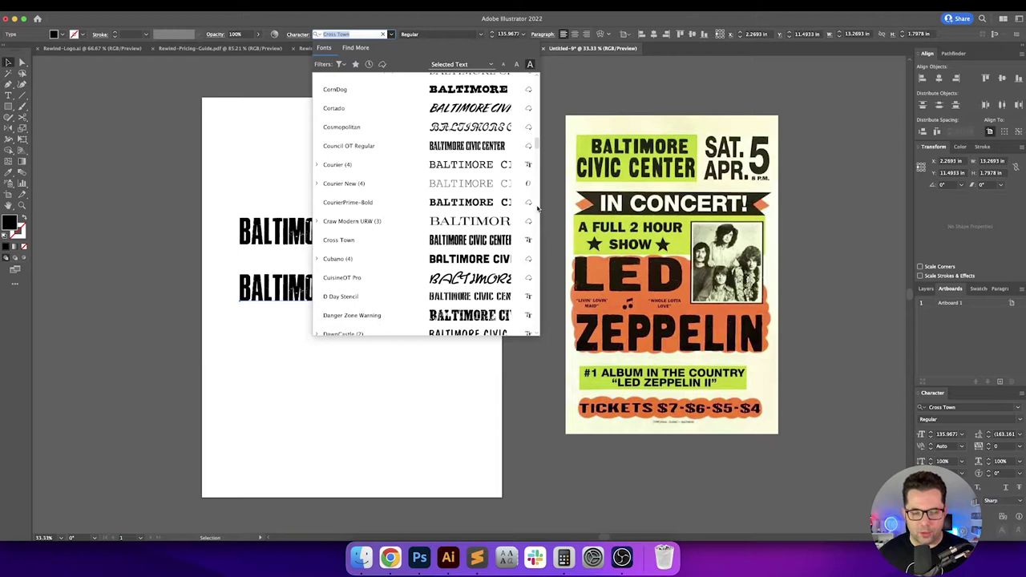
click(472, 320)
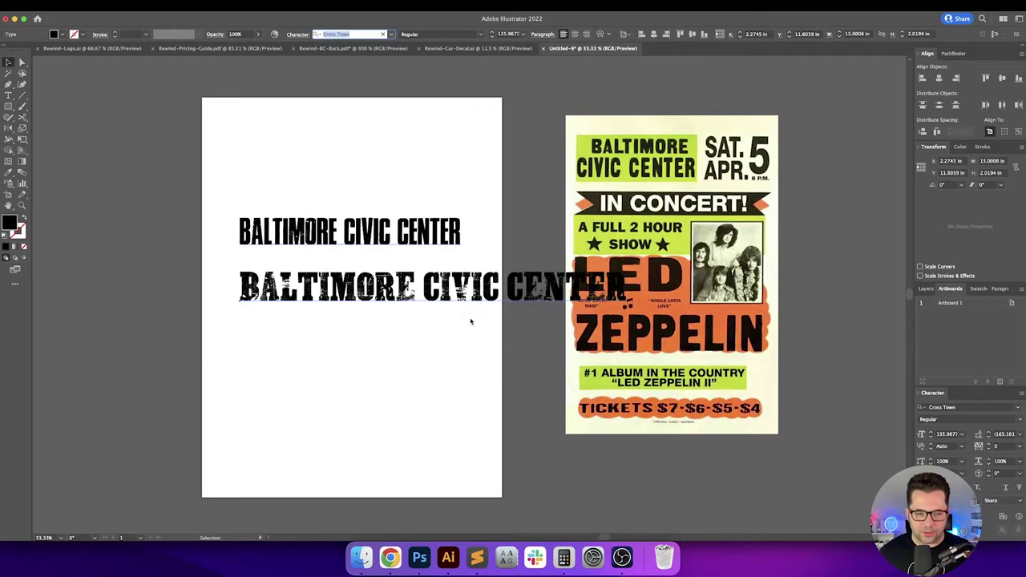
drag(448, 288, 442, 350)
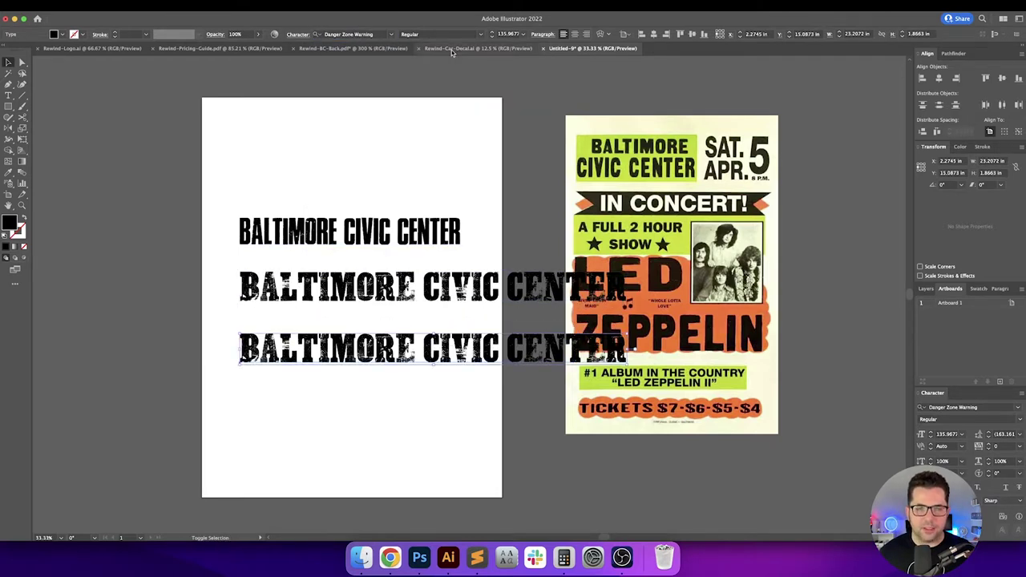
Step: Browse the fonts for a subtly distressed poster style and set the lowest "BALTIMORE CIVIC CENTER" line to Iron & Brine
click(391, 34)
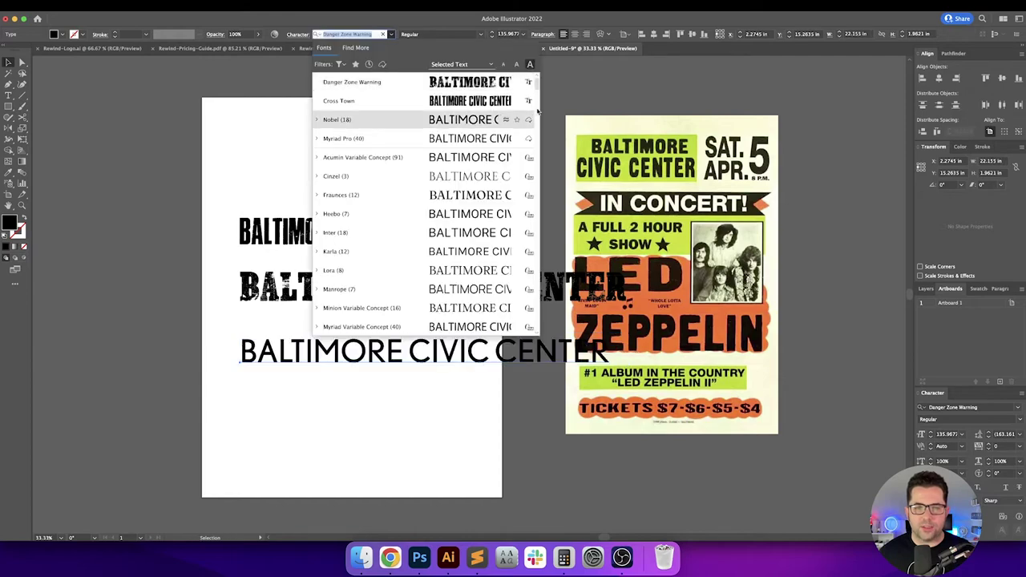
click(537, 110)
drag(537, 86, 536, 174)
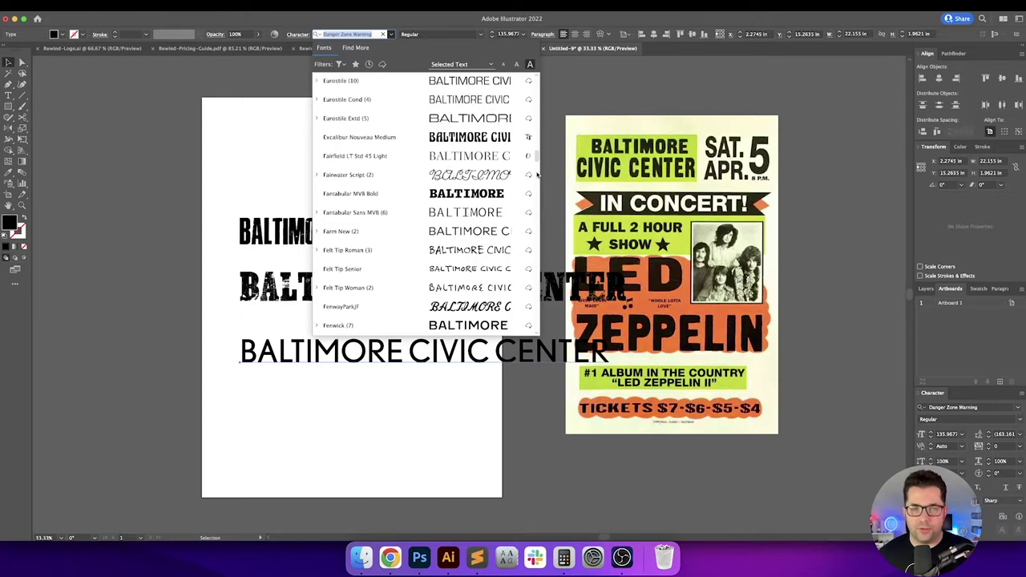
drag(537, 174, 537, 169)
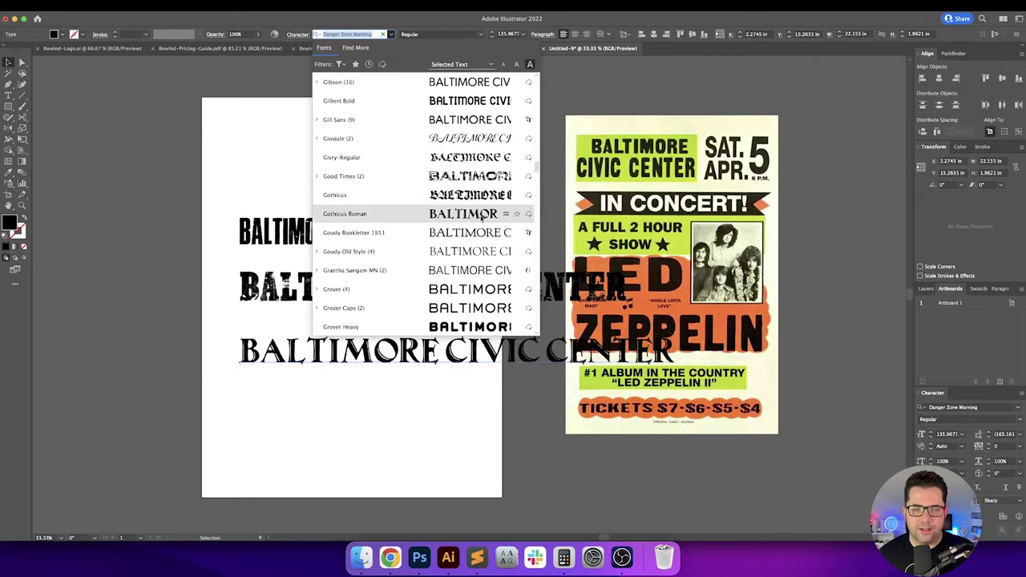
click(537, 214)
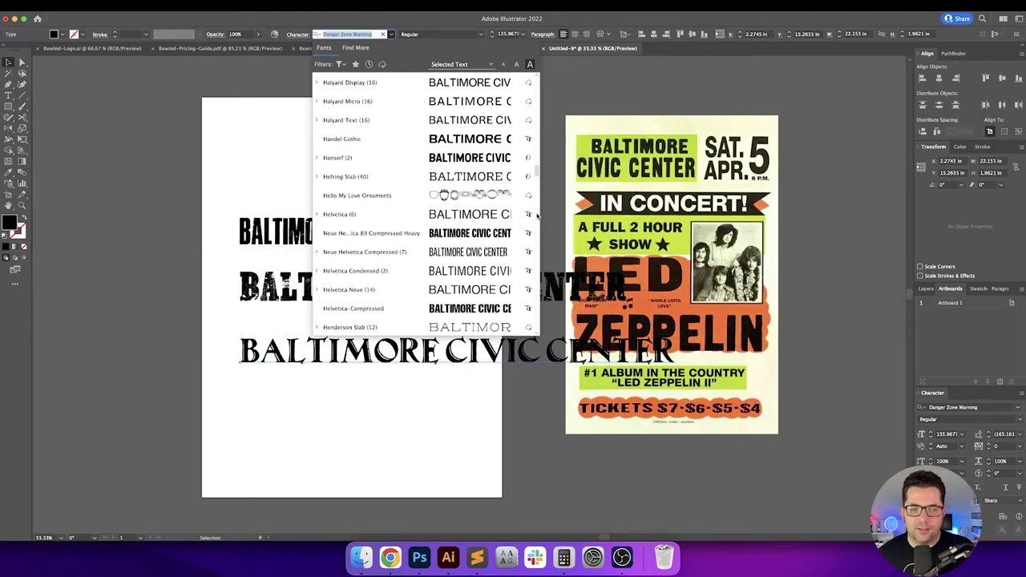
click(537, 215)
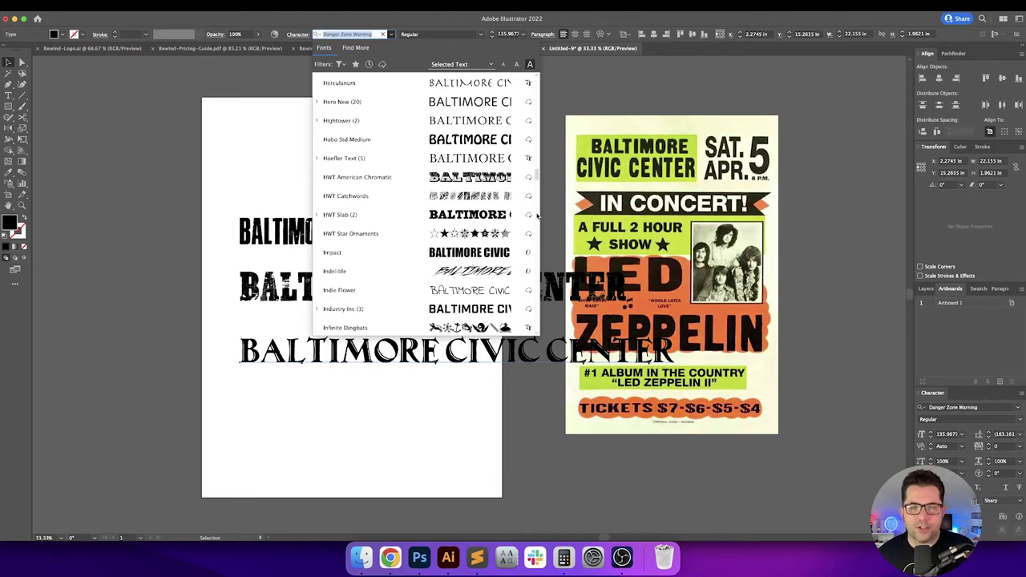
click(537, 214)
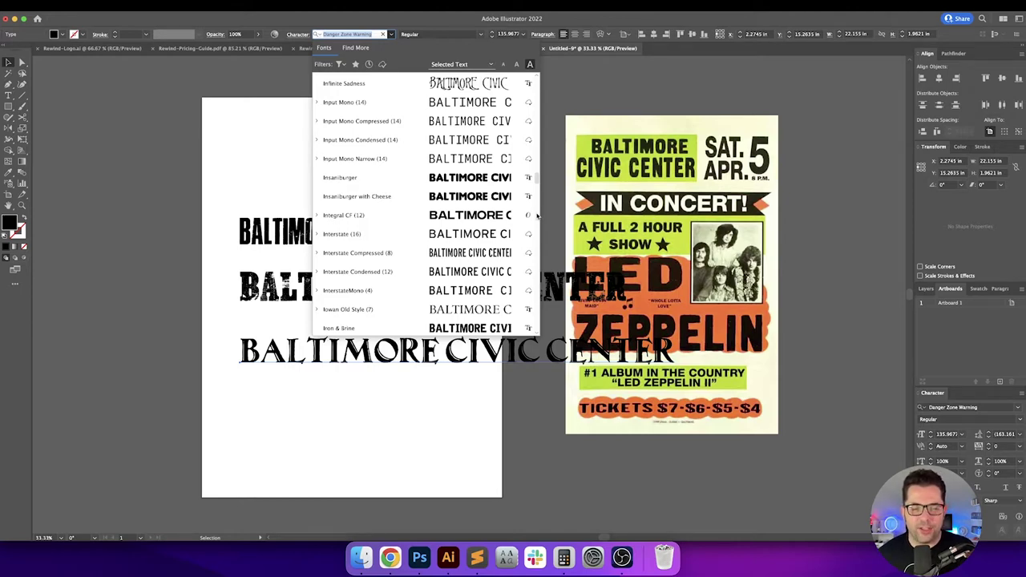
click(479, 327)
click(509, 184)
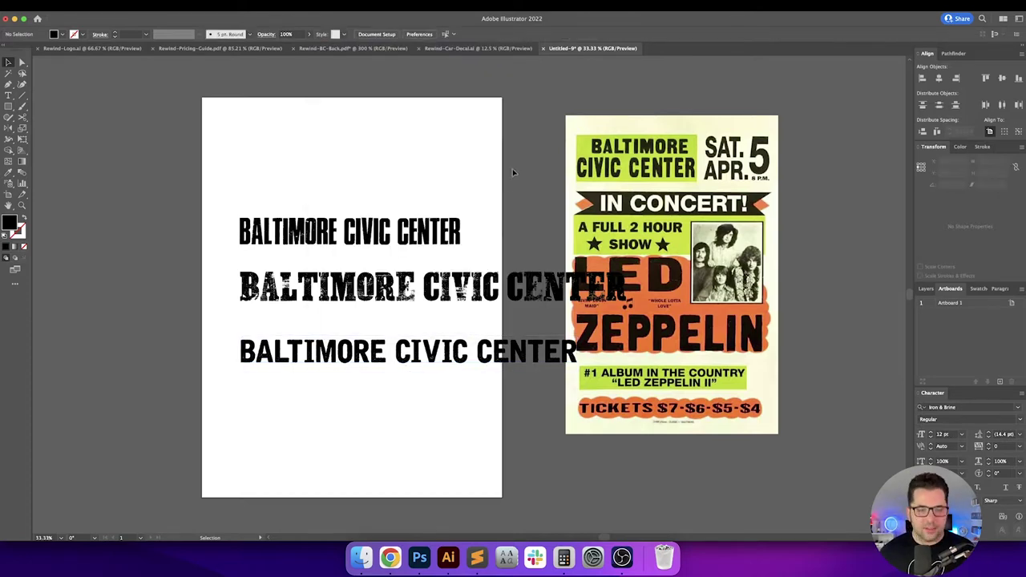
Step: Move the concert poster farther to the right so it no longer overlaps the text lines
drag(499, 165, 482, 156)
drag(597, 188, 696, 178)
click(585, 232)
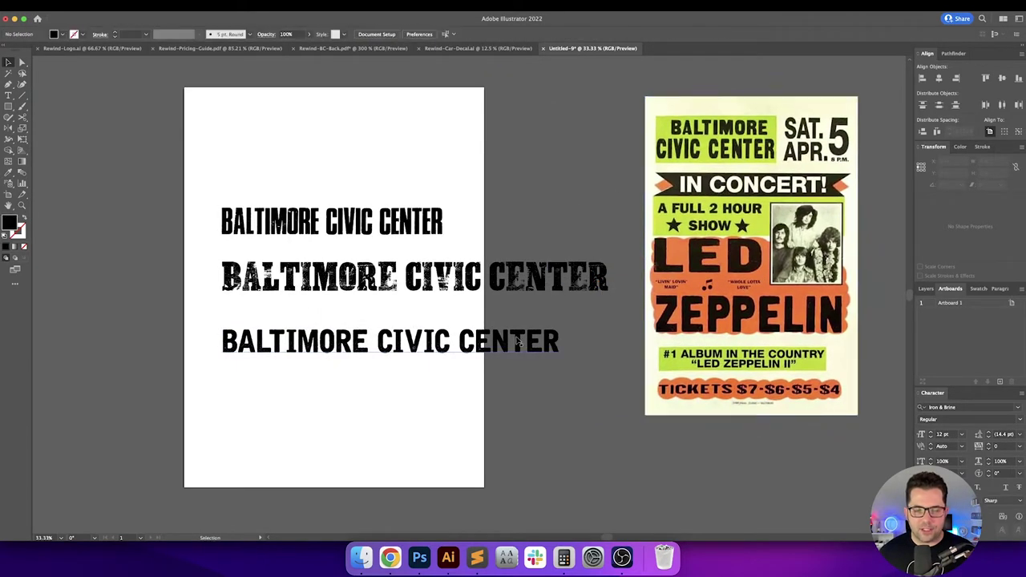
Step: Shift the Iron & Brine text line left, closer to the artboard's left edge
drag(517, 341, 490, 341)
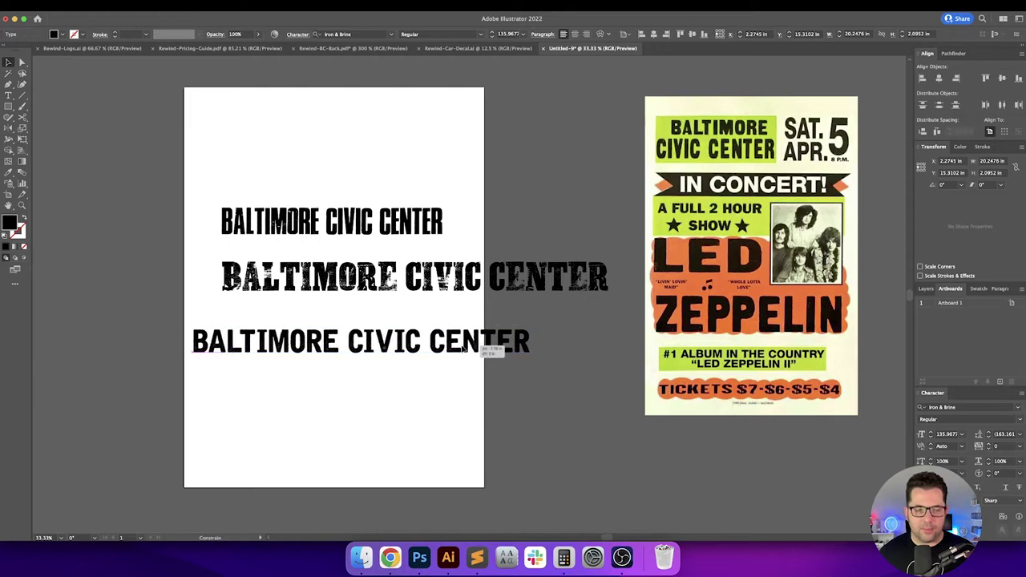
click(415, 319)
click(426, 347)
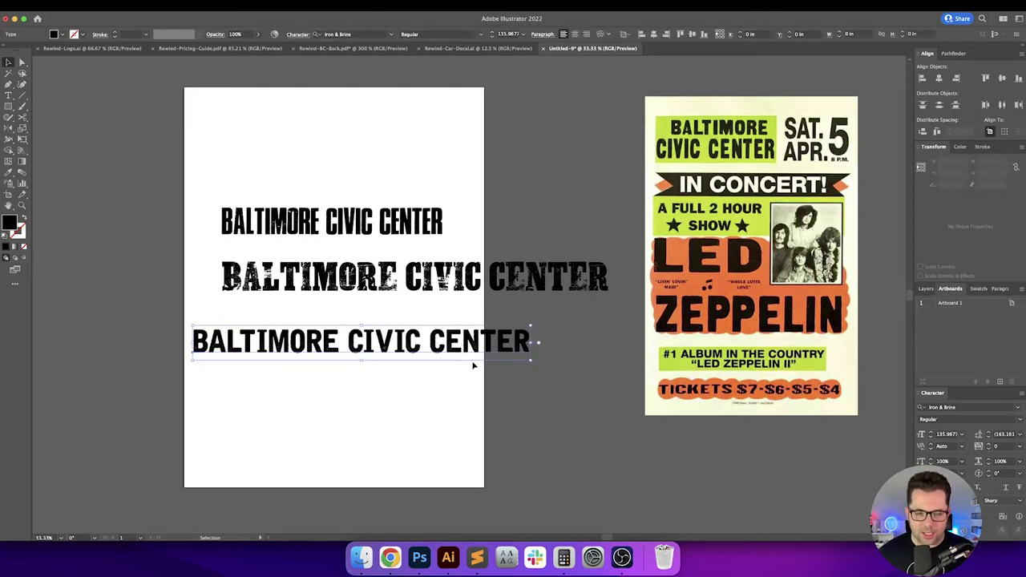
click(445, 380)
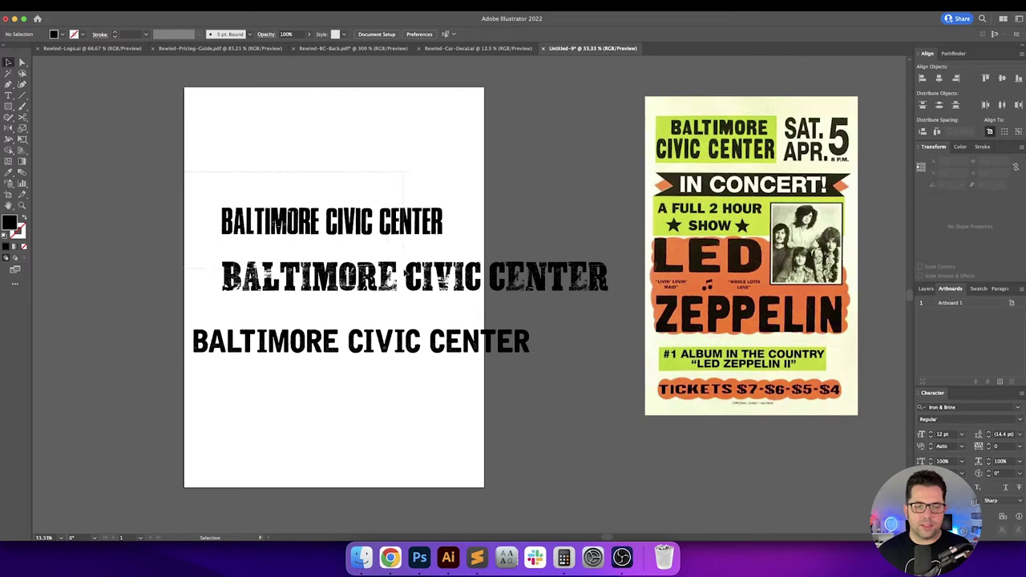
Step: Delete the Cross Town and Danger Zone Warning text lines, keeping the Iron & Brine line
drag(405, 272, 407, 273)
key(Delete)
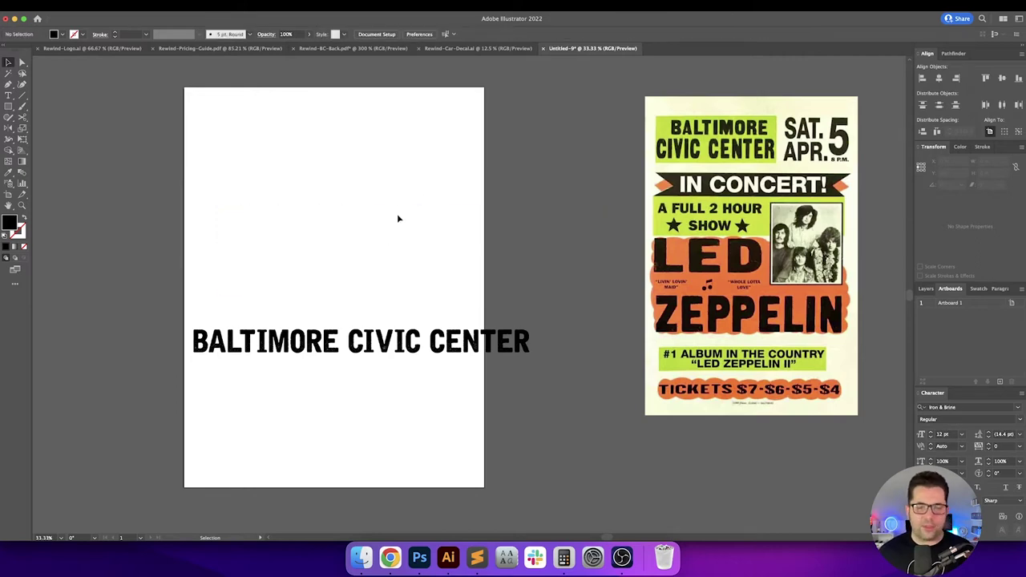
scroll(398, 217, left, 2)
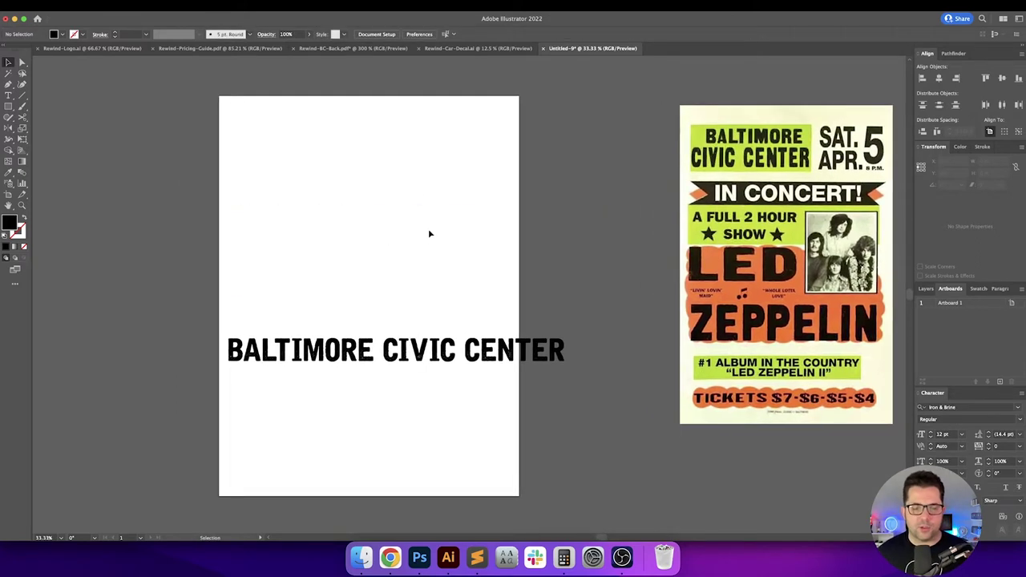
Step: Move the Iron & Brine line up into the upper half of the artboard and inspect its distressed letter texture up close
drag(468, 373, 474, 239)
alt+scroll(295, 205, up, 2)
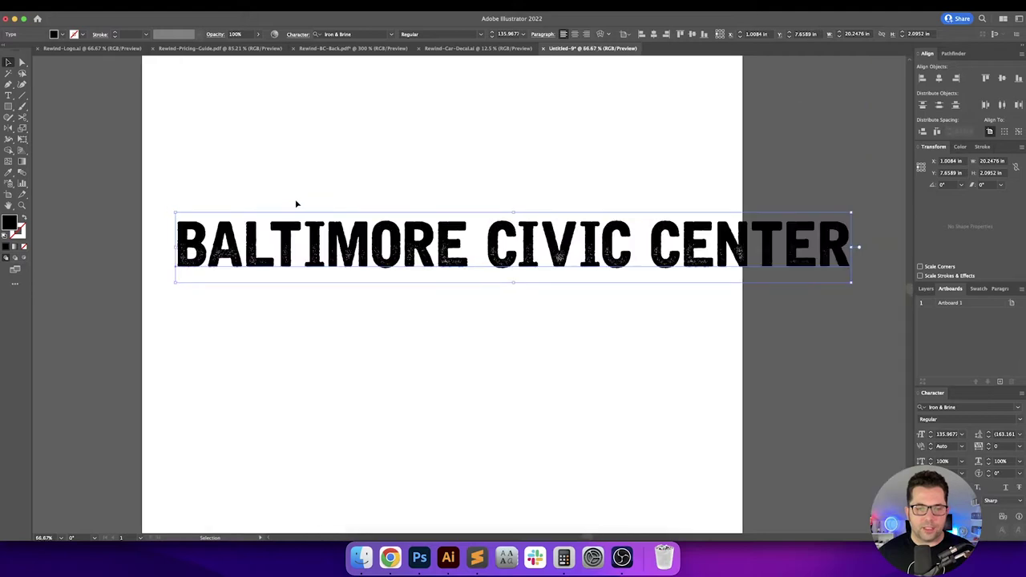
alt+scroll(296, 204, up, 1)
click(310, 198)
drag(423, 211, 339, 215)
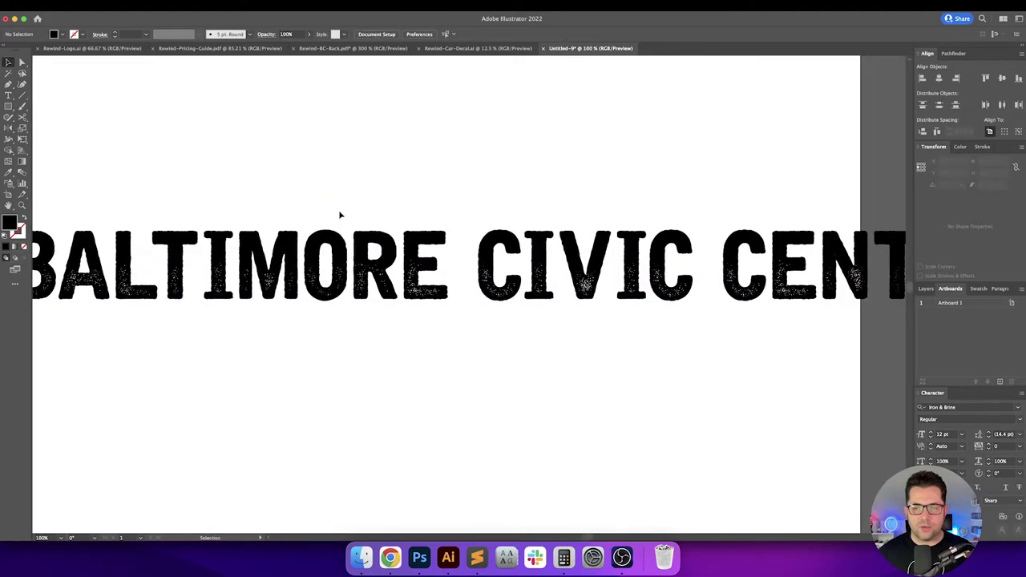
drag(601, 214, 476, 211)
alt+scroll(257, 213, down, 3)
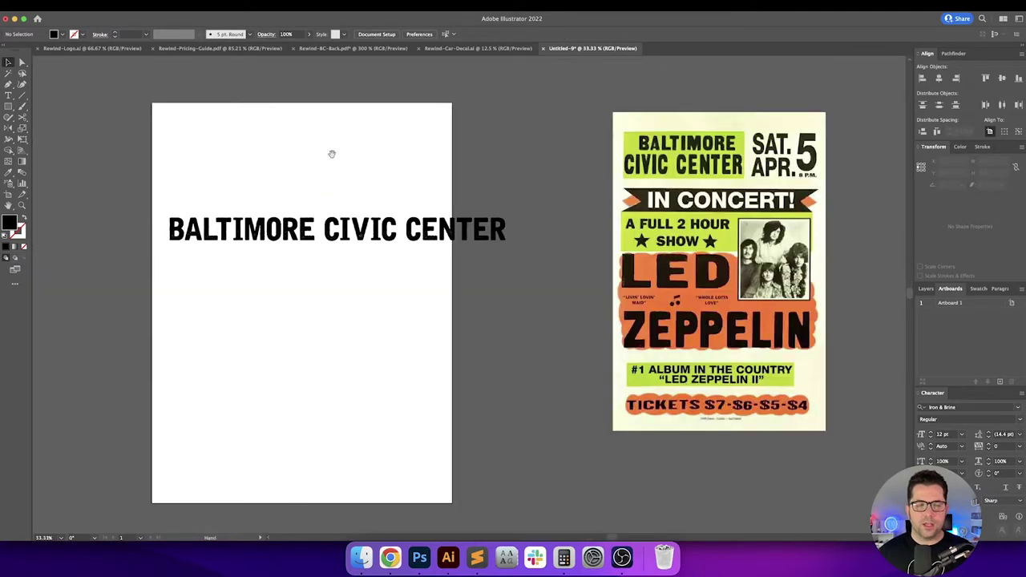
drag(332, 154, 416, 161)
Step: Try widening the text line with a horizontal scale of 120%, and undo the change
drag(353, 182, 384, 244)
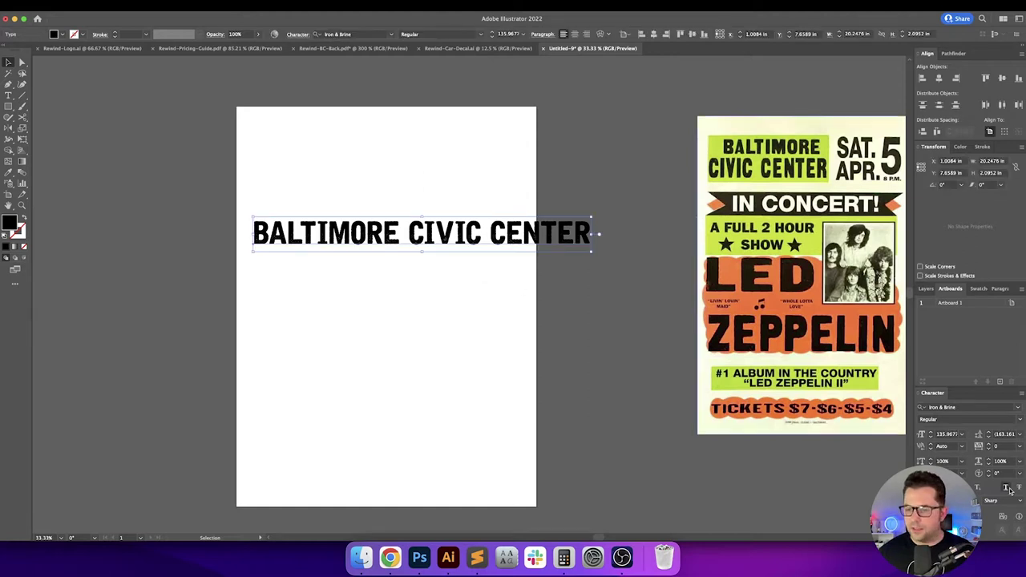
click(1008, 462)
text(120)
key(Return)
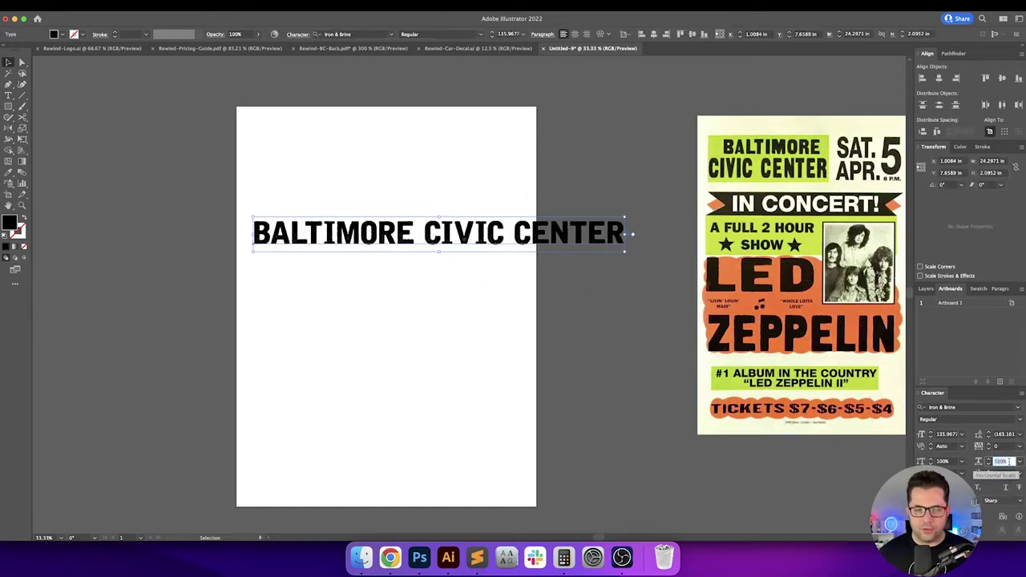
key(shift+Up)
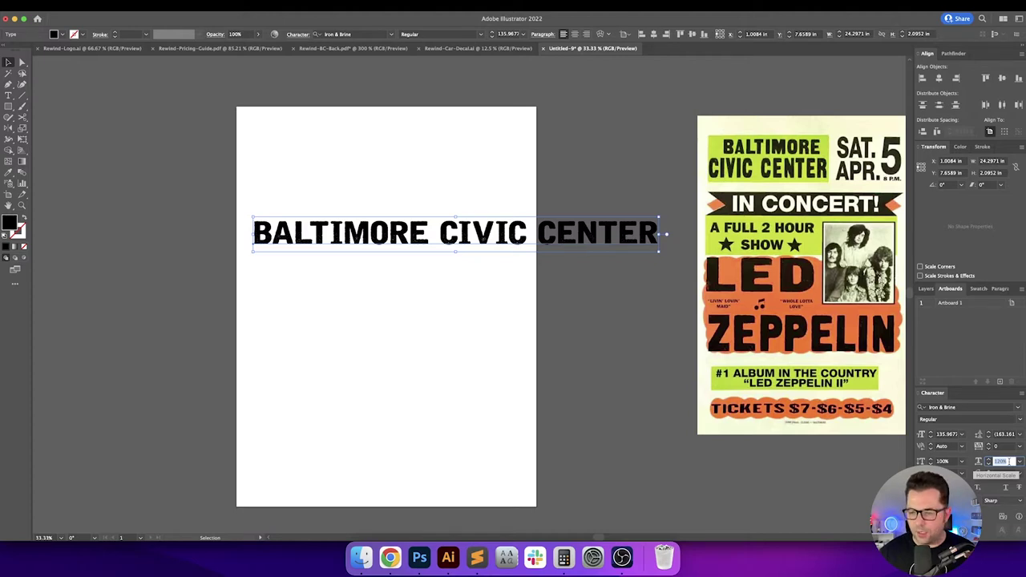
key(super+z)
click(562, 448)
drag(416, 352, 383, 360)
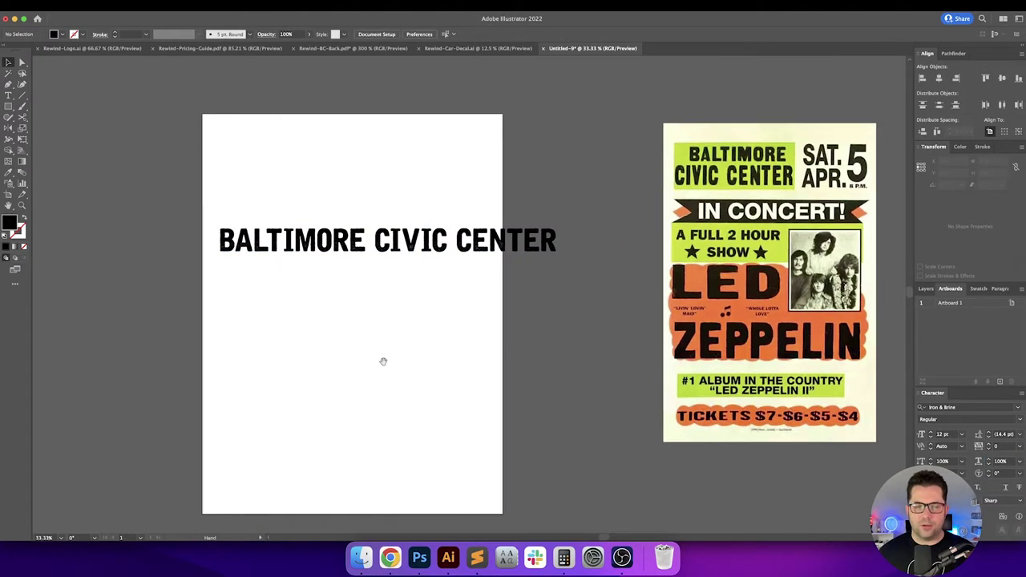
Step: Move the text line off the artboard to just above its upper edge and set its kerning to Optical
drag(428, 220, 460, 158)
click(962, 445)
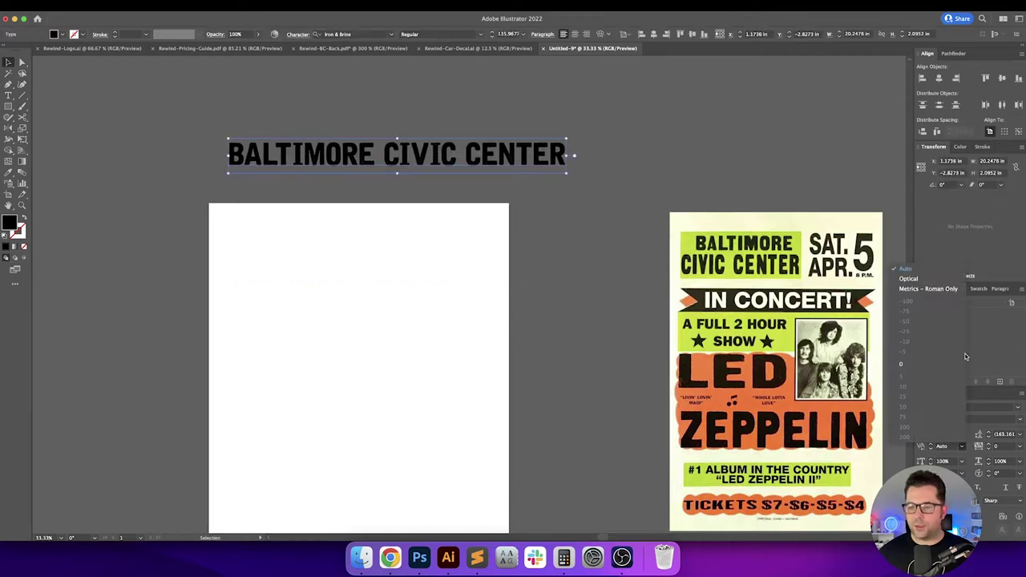
click(936, 277)
click(584, 323)
Step: Move the poster close beside the artboard with their upper edges aligned and enlarge it proportionally to 16 × 24 in
drag(584, 323, 499, 242)
drag(632, 233, 497, 232)
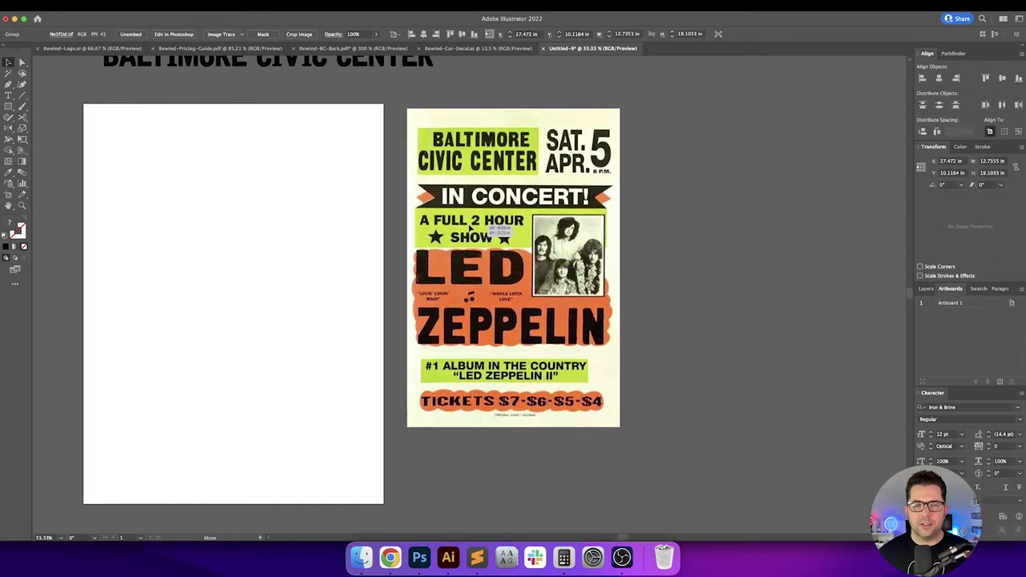
drag(621, 423, 676, 503)
drag(676, 505, 677, 505)
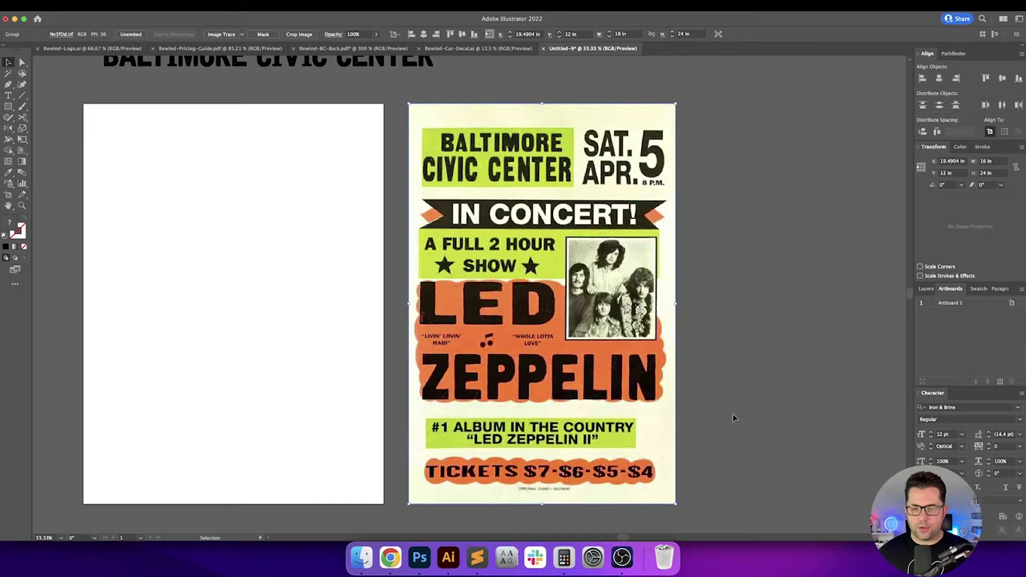
click(733, 413)
drag(751, 349, 785, 324)
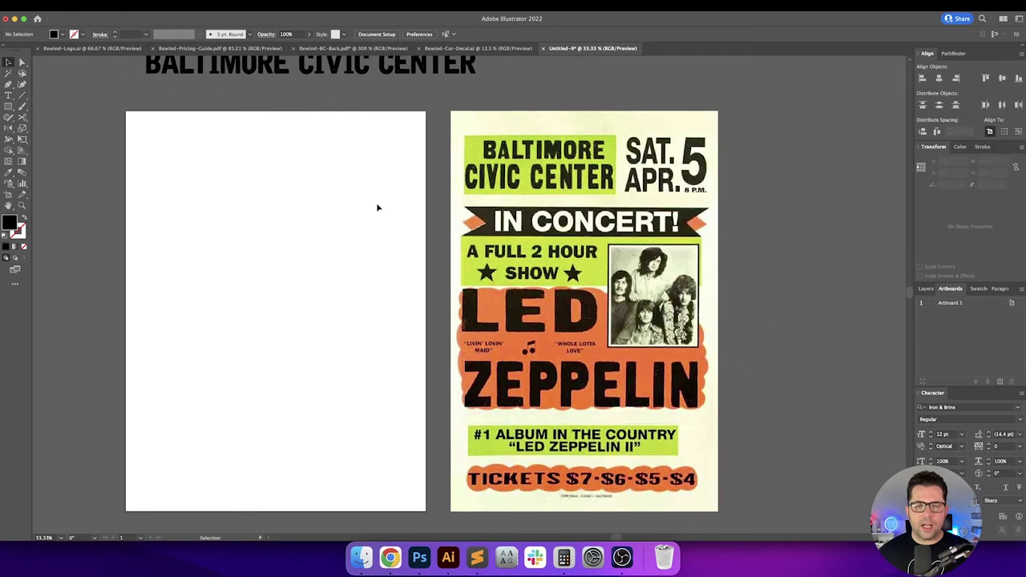
Step: Check the artboard's size, overlay the poster on it to compare their widths, and return the poster to its right with a wider gap
key(shift+o)
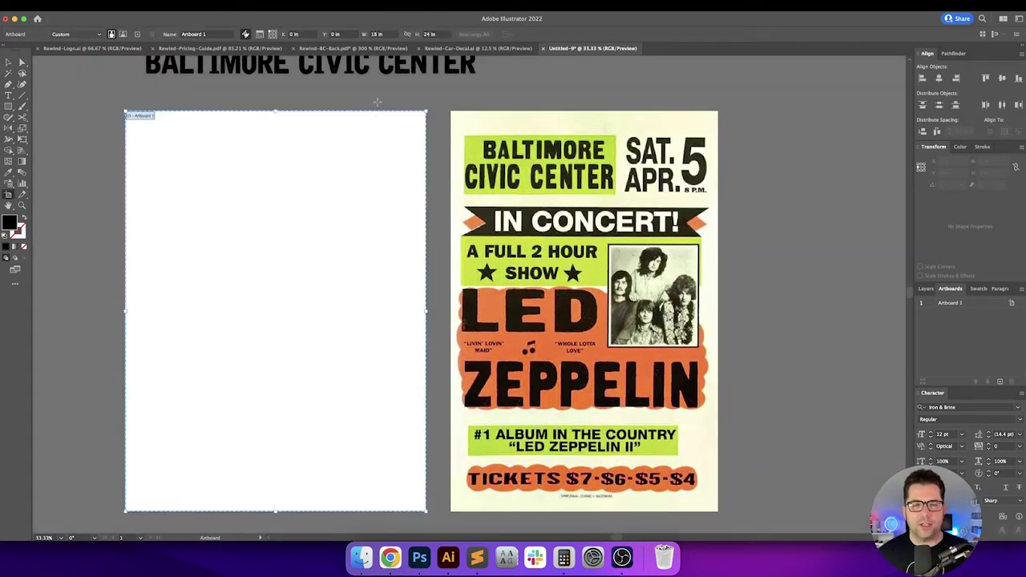
key(v)
scroll(428, 140, right, 1)
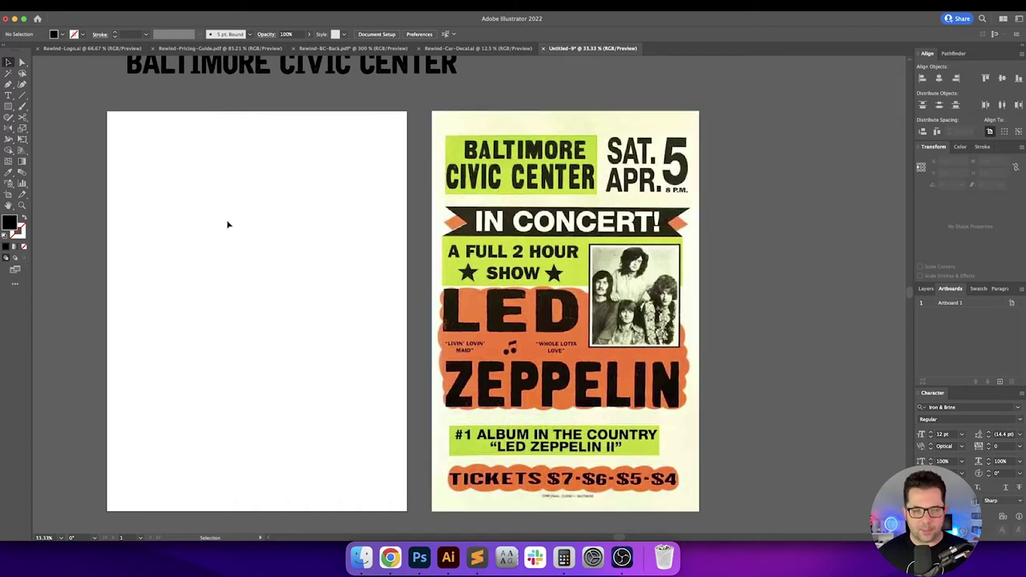
drag(536, 222, 213, 221)
scroll(511, 176, left, 3)
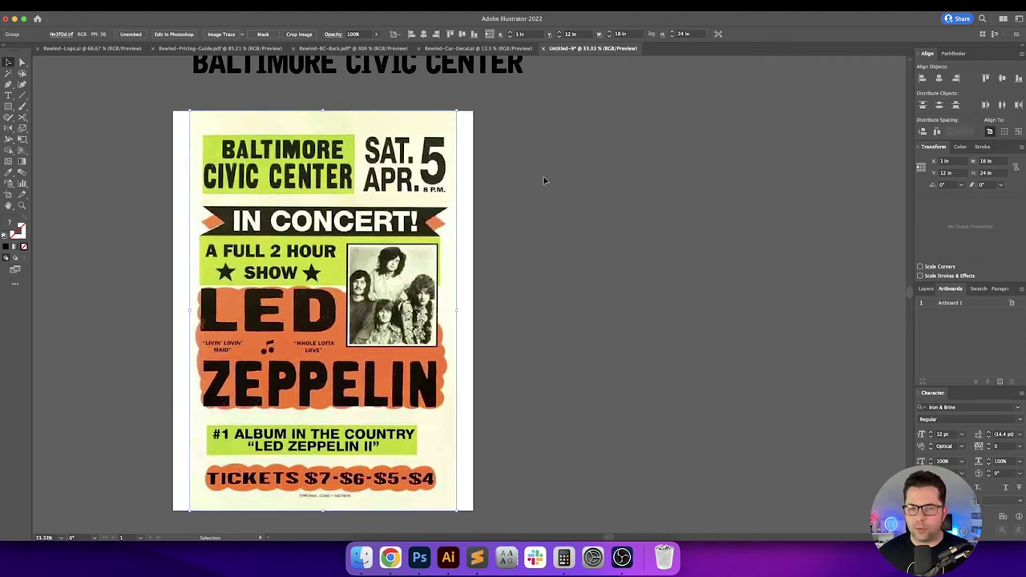
drag(407, 205, 742, 205)
click(489, 200)
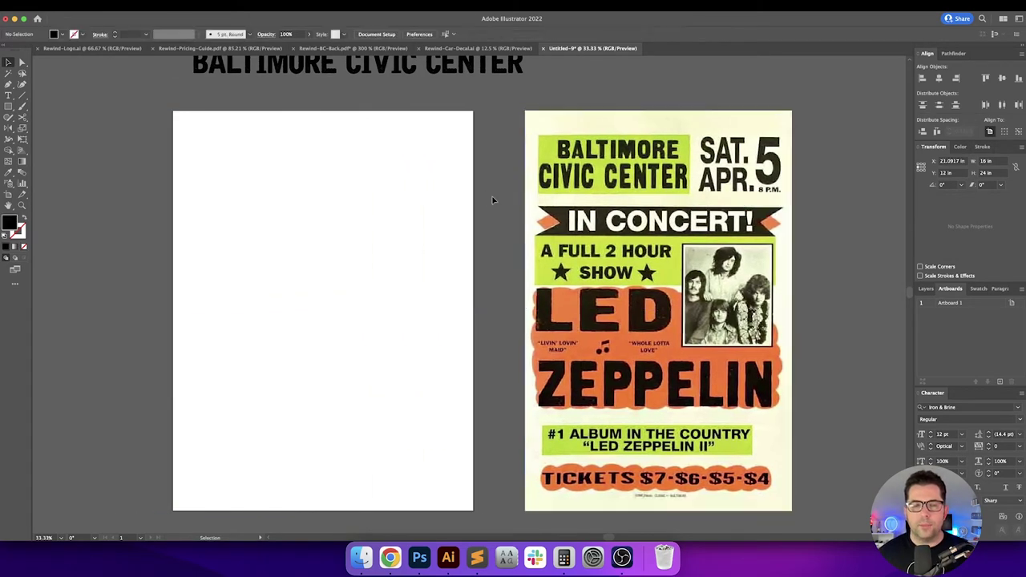
scroll(457, 200, right, 3)
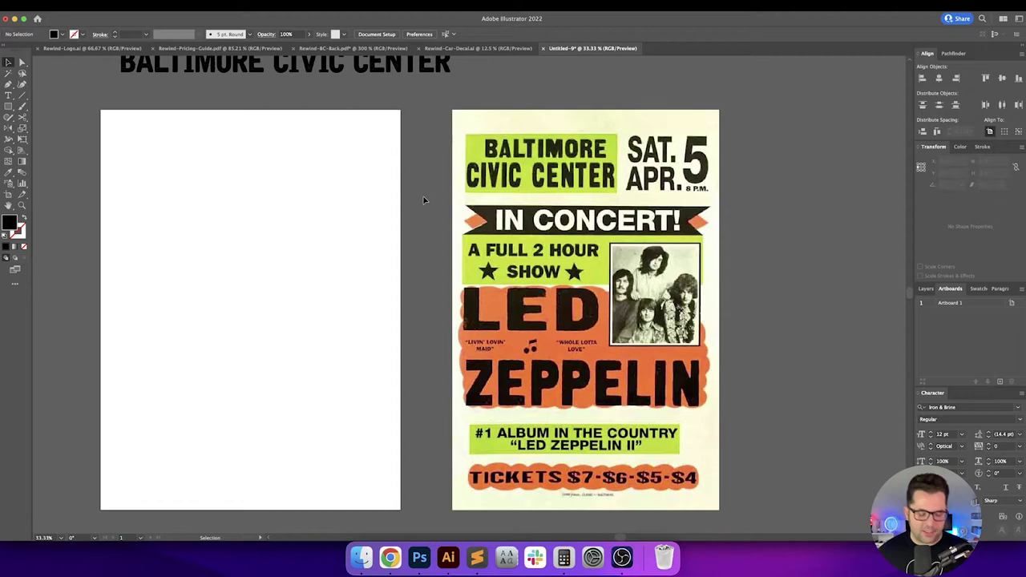
drag(422, 201, 415, 200)
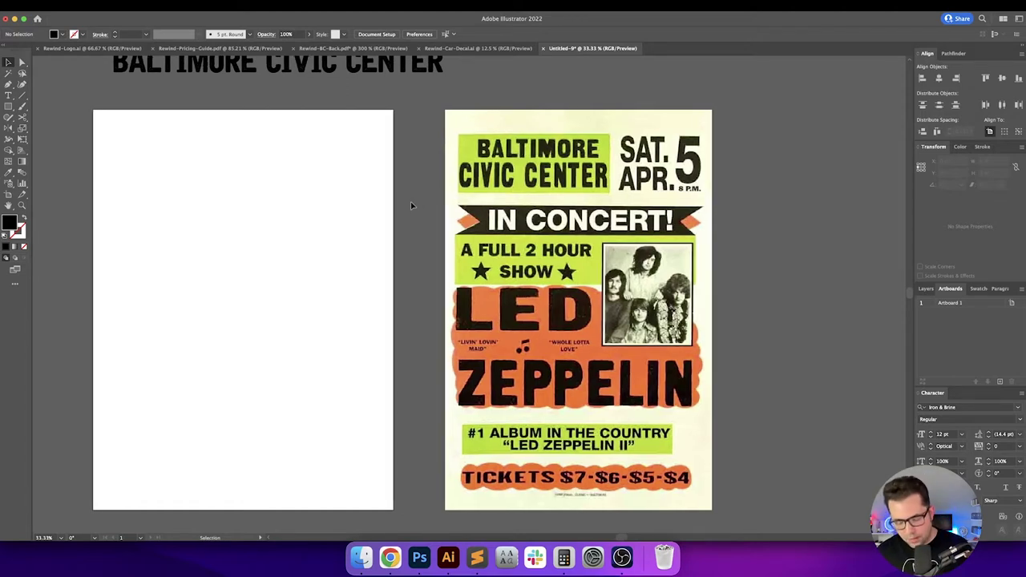
key(p)
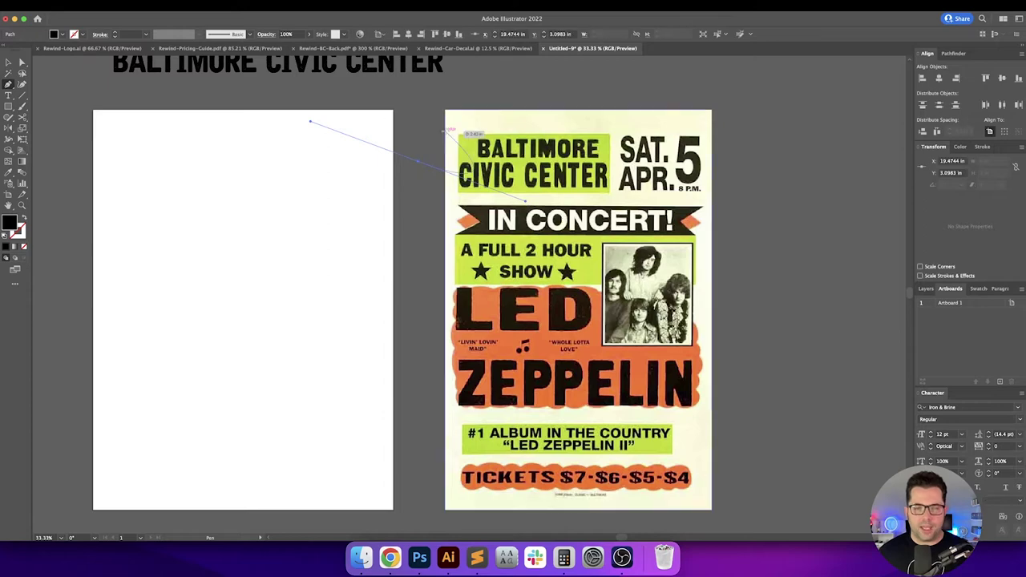
key(v)
Step: Reduce the poster's opacity, trying 75% and settling on 50%, and lock the poster in place as a tracing reference
click(486, 157)
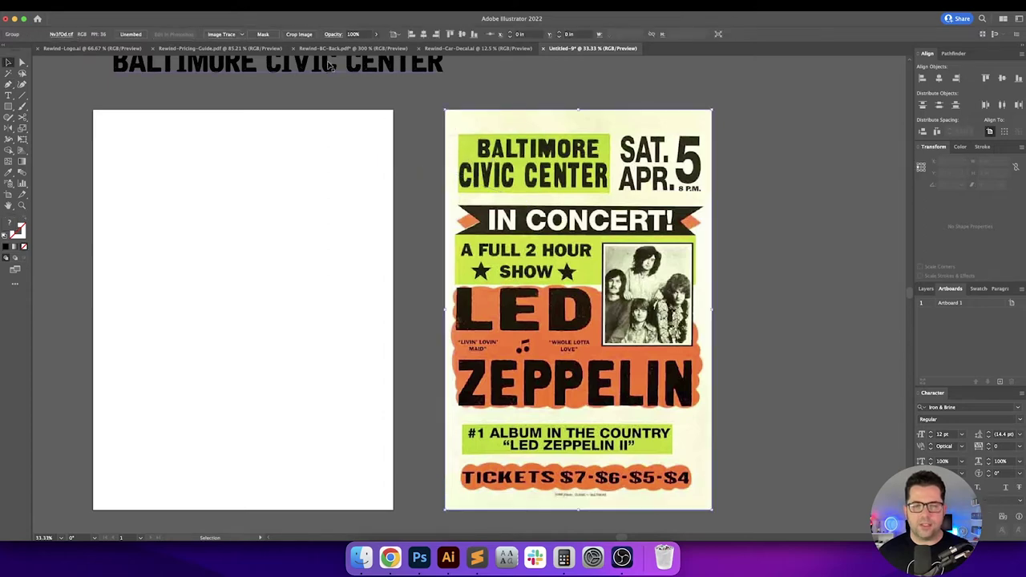
click(367, 37)
text(75)
key(Return)
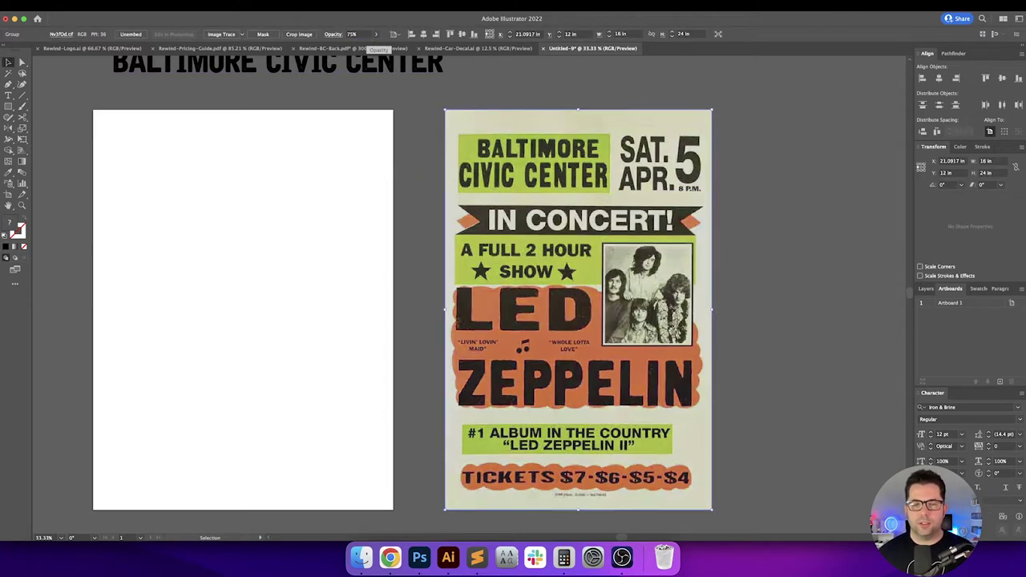
click(365, 37)
text(50)
key(Return)
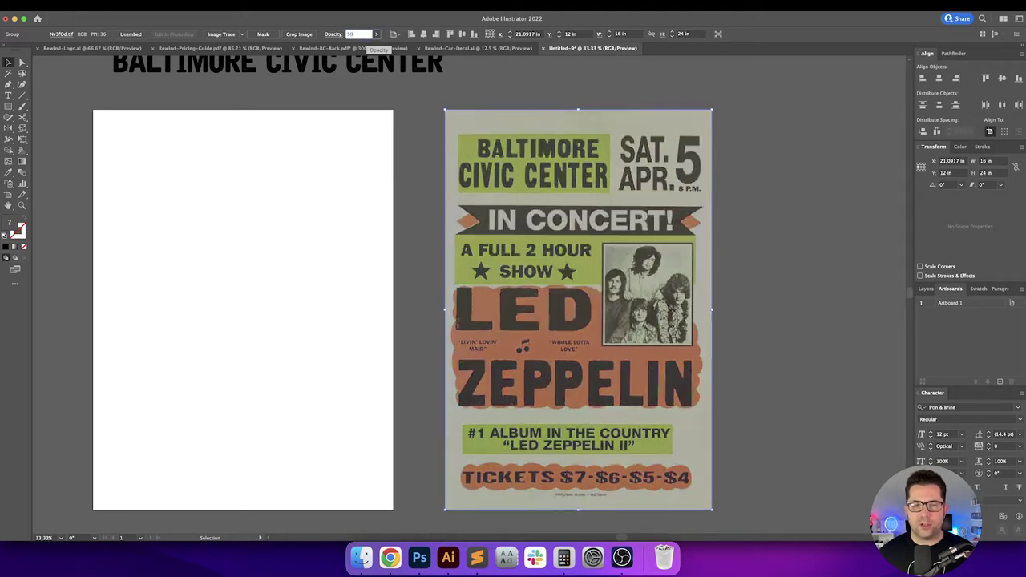
key(super+2)
drag(664, 152, 546, 156)
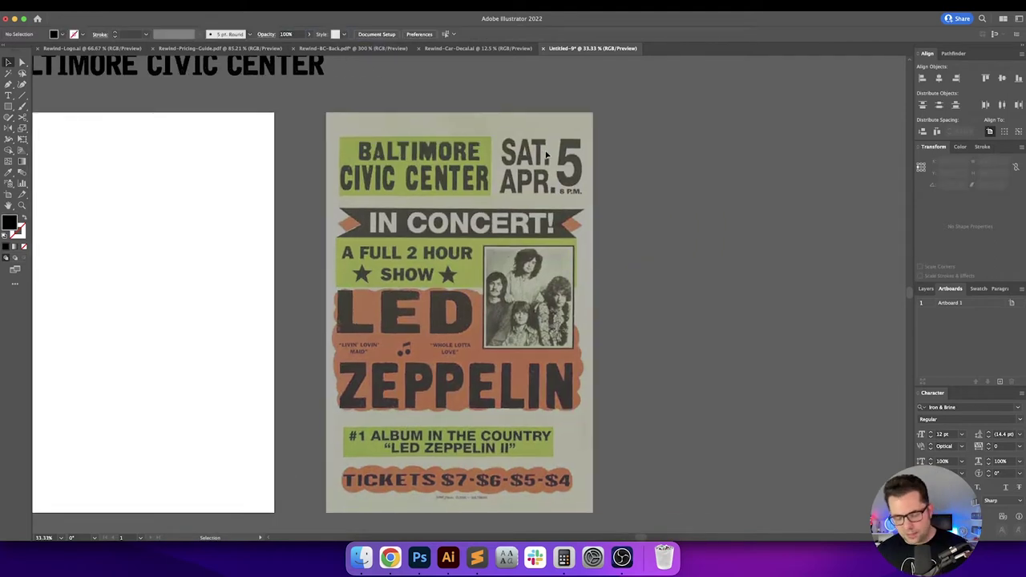
Step: Trace the green block behind "BALTIMORE CIVIC CENTER" as a closed, slightly irregular four-corner shape with the Pen tool
key(p)
key(super+equal)
key(super+equal)
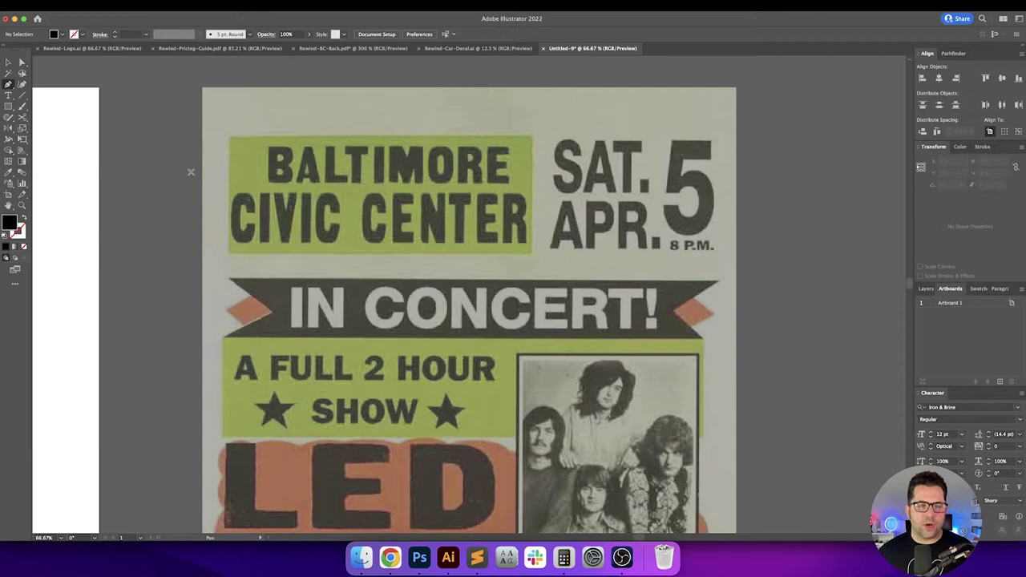
click(230, 138)
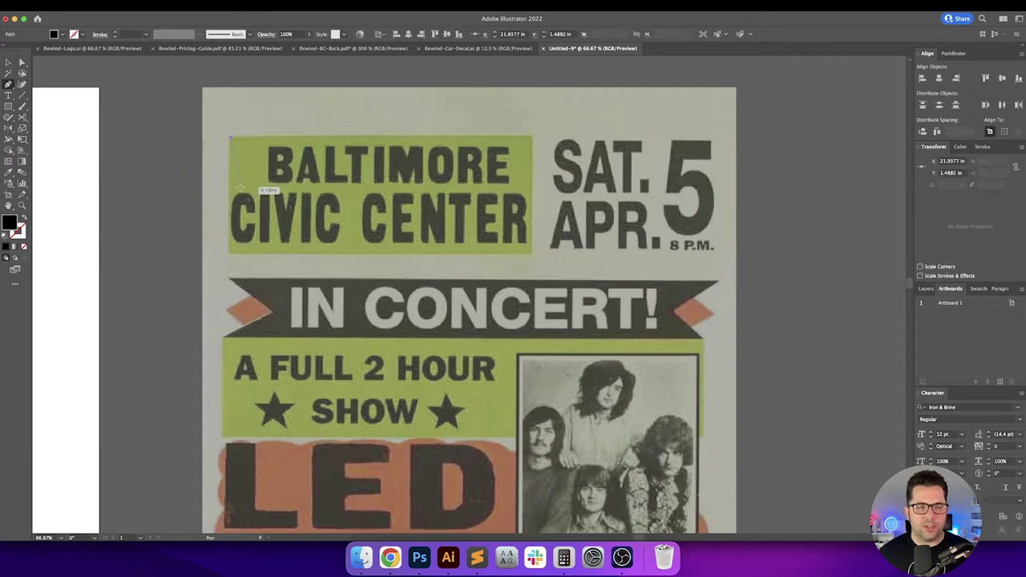
click(228, 253)
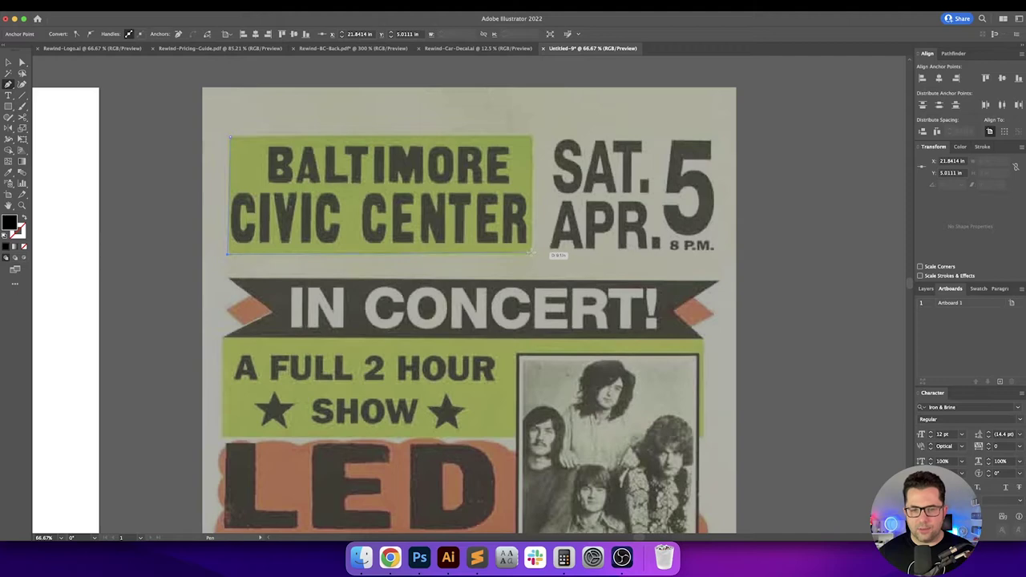
click(530, 253)
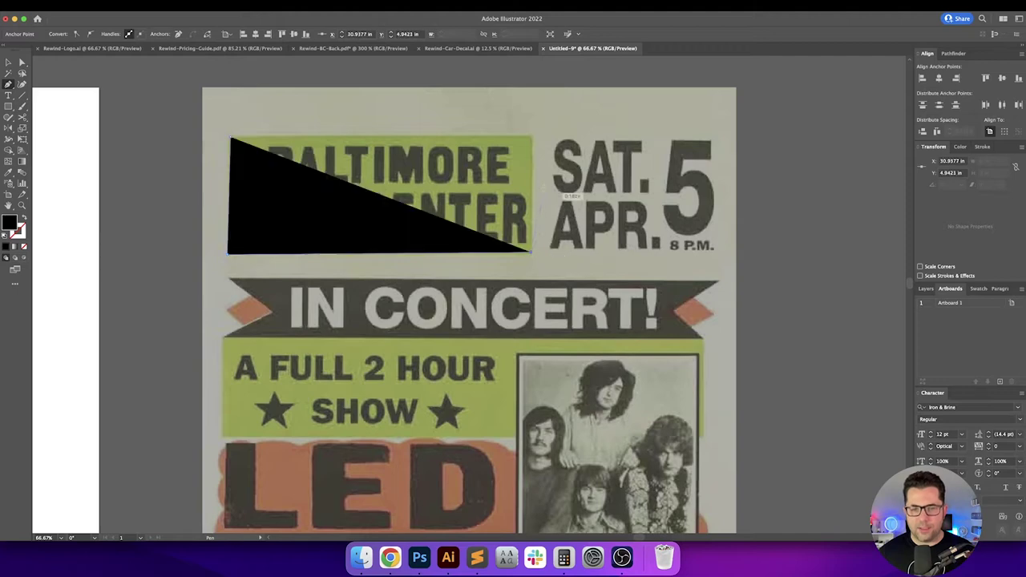
click(532, 134)
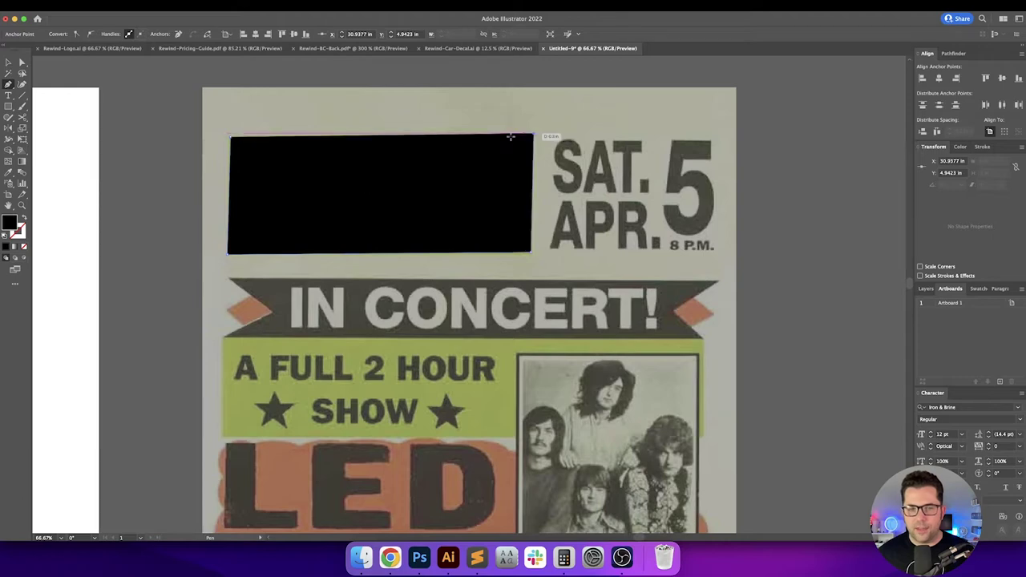
click(230, 136)
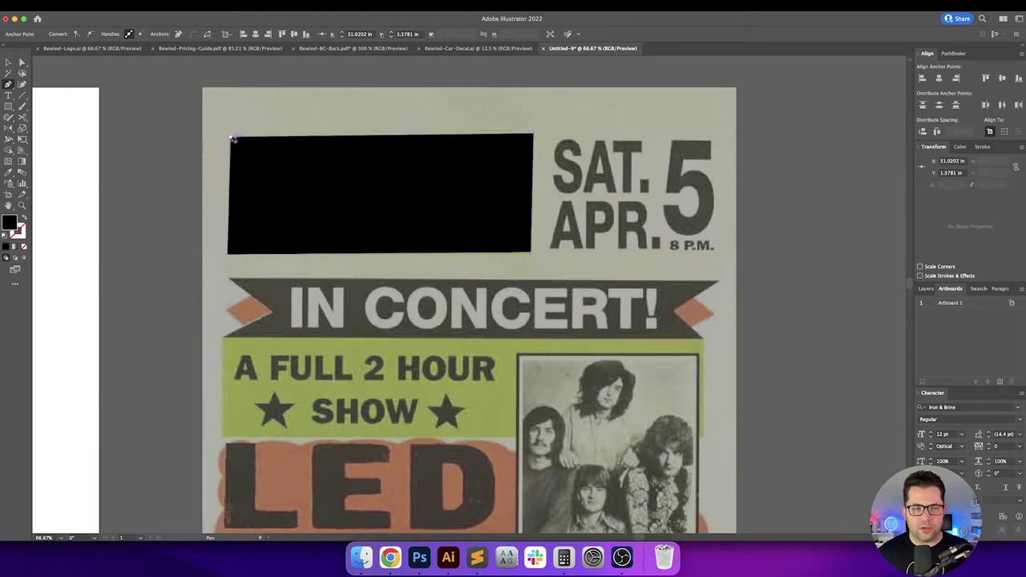
key(v)
click(268, 121)
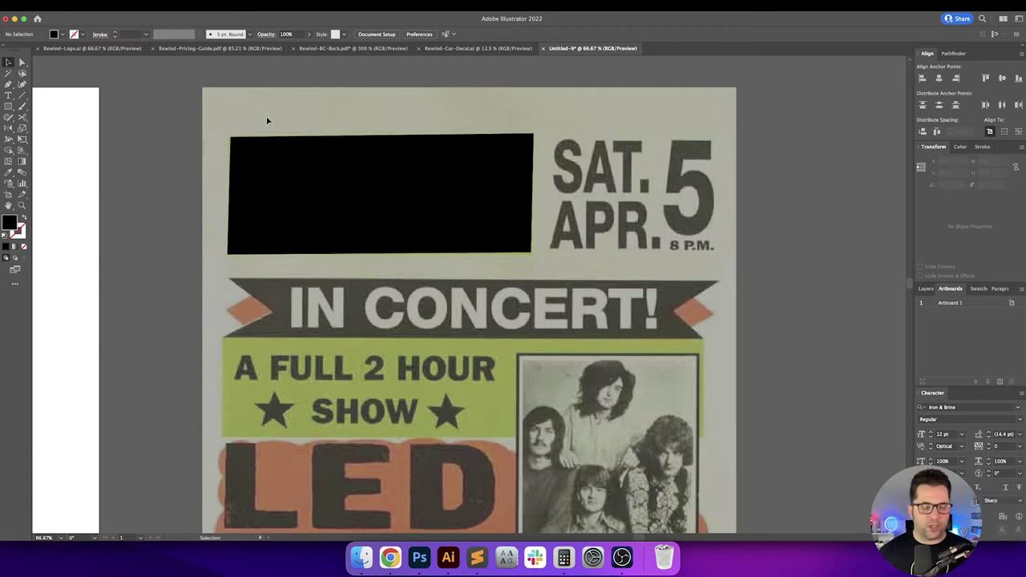
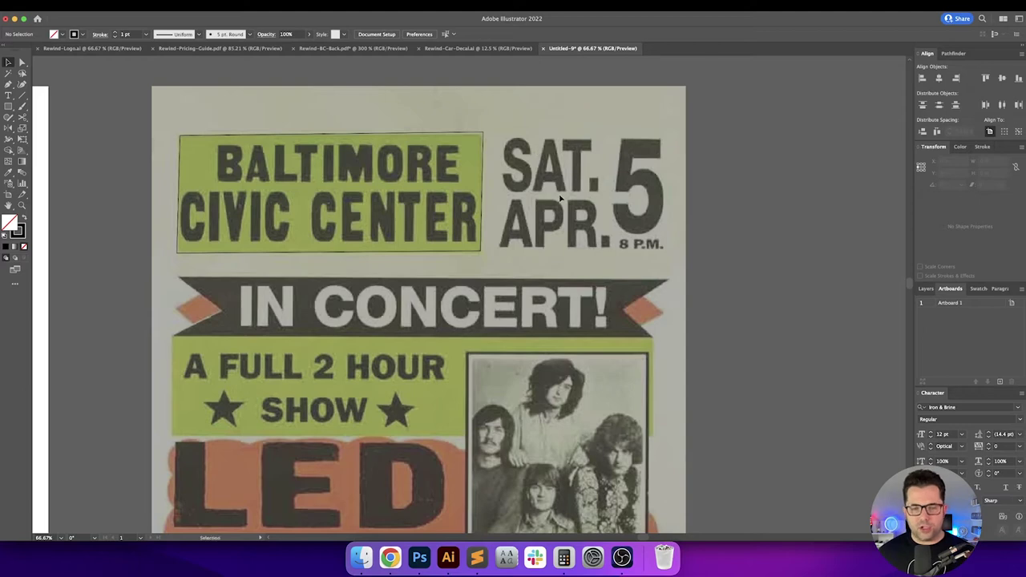
Step: Trace the dark "IN CONCERT!" banner with its notched ends as a closed six-point outline and deselect it
drag(557, 201, 574, 190)
drag(576, 233, 568, 151)
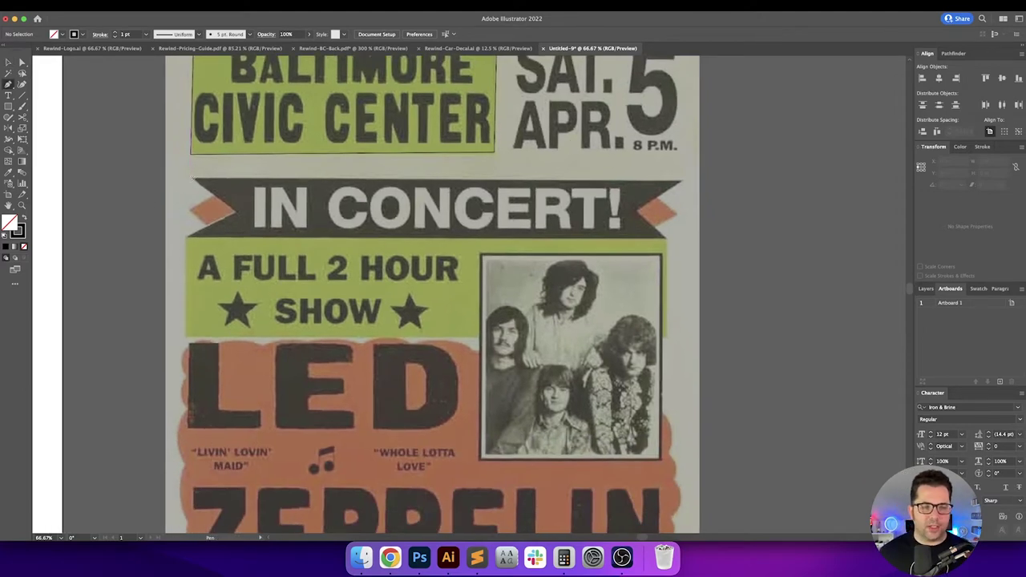
click(193, 178)
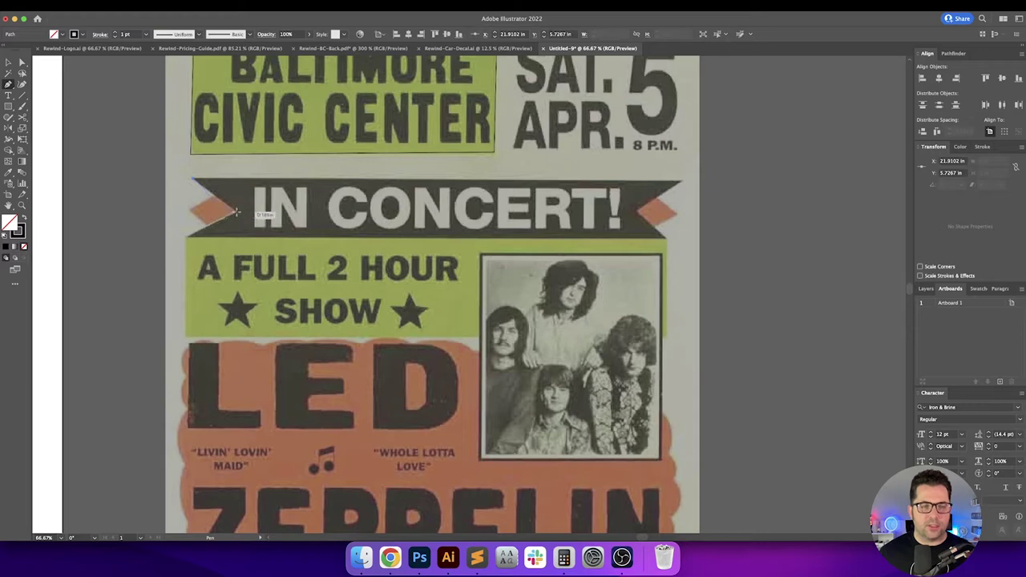
click(236, 212)
click(186, 237)
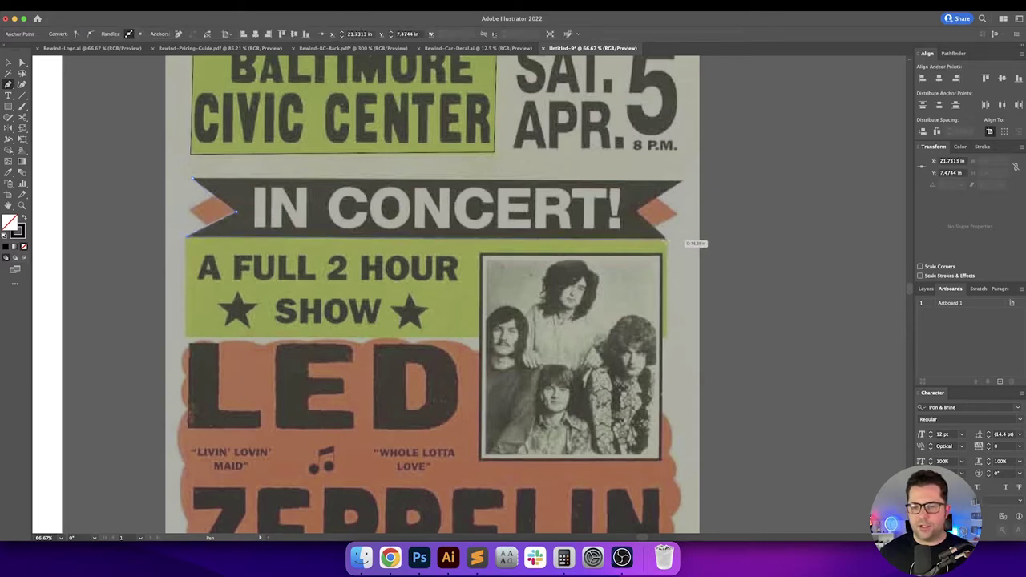
click(665, 238)
click(638, 211)
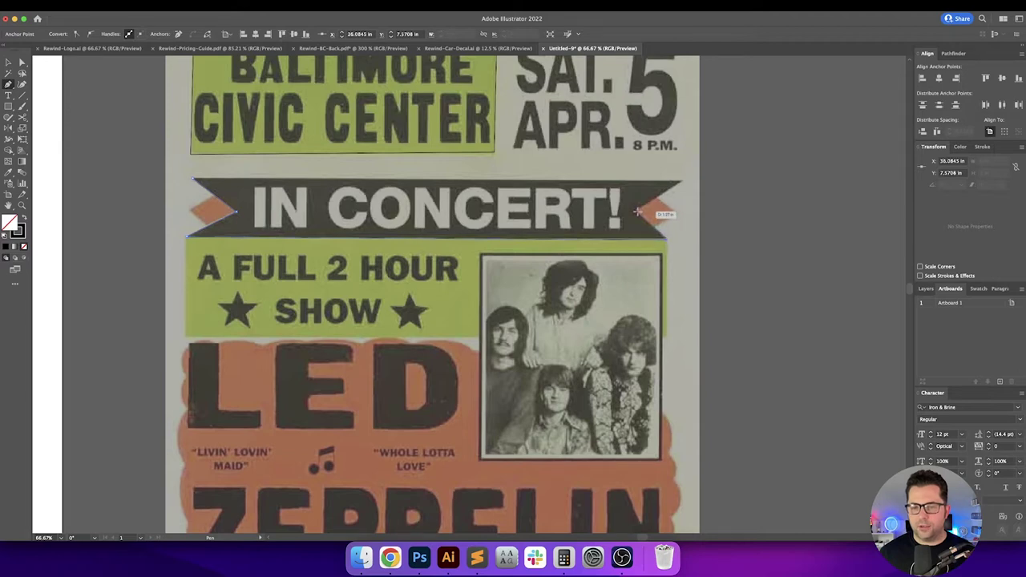
click(683, 179)
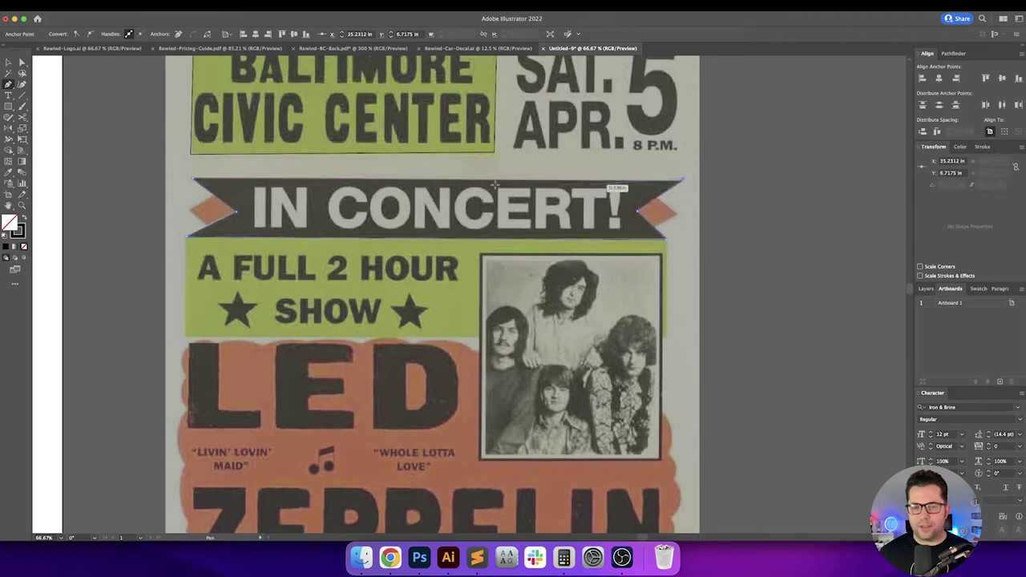
click(193, 178)
key(super+shift+a)
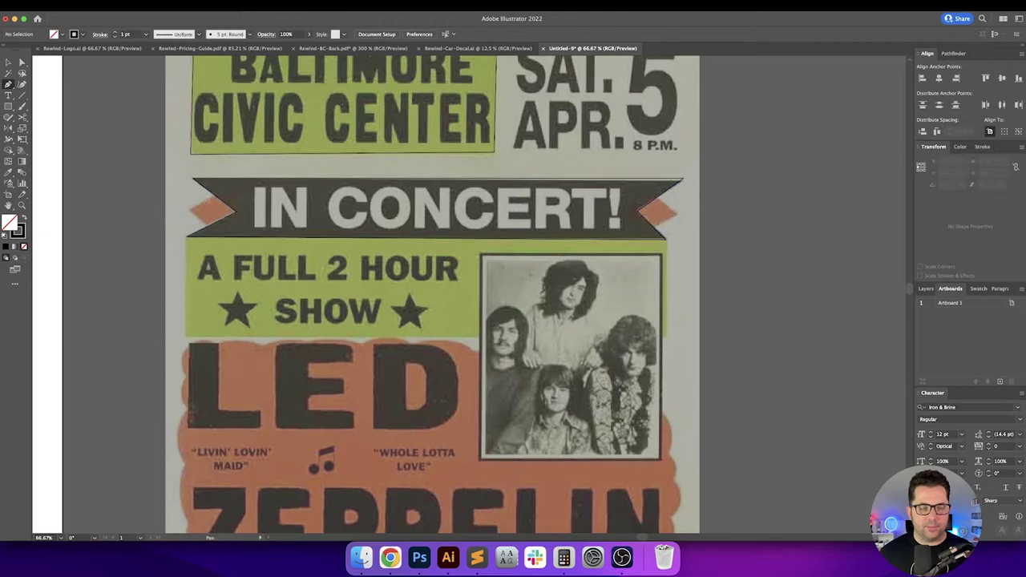
Step: Trace the orange diamond at the banner's left end as a closed four-point outline extending under the banner
click(193, 206)
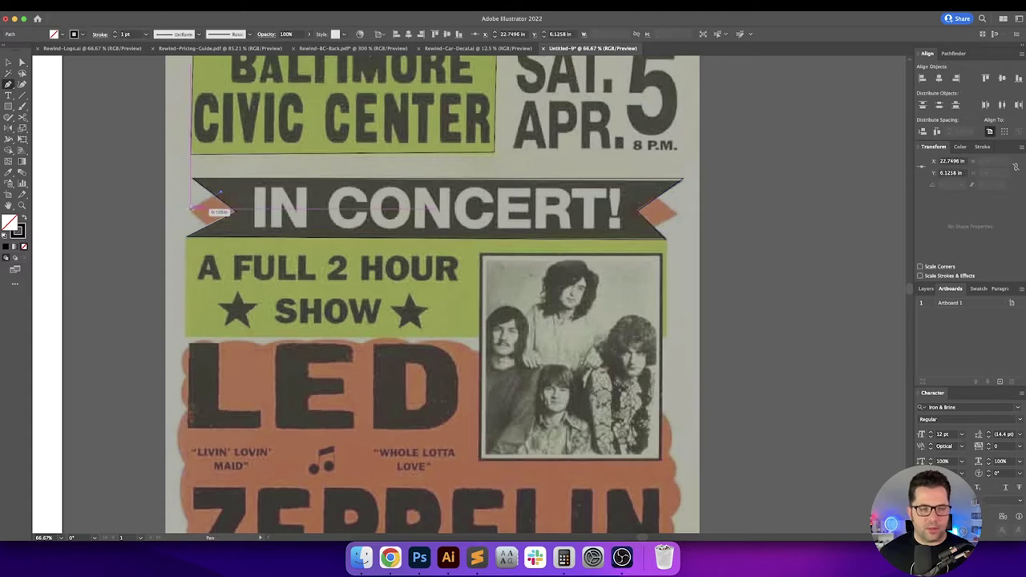
click(190, 209)
click(214, 233)
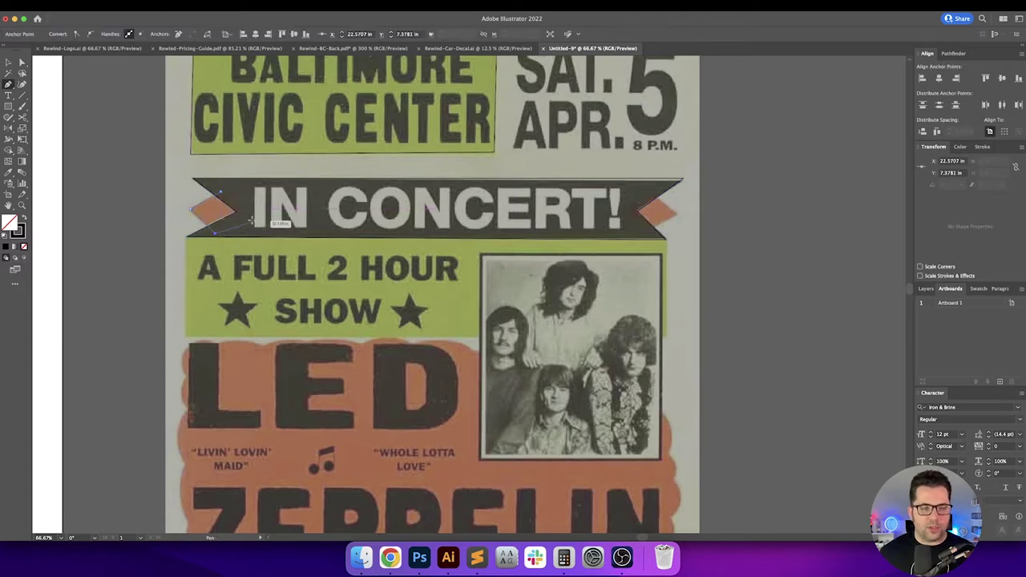
click(193, 207)
key(super+shift+a)
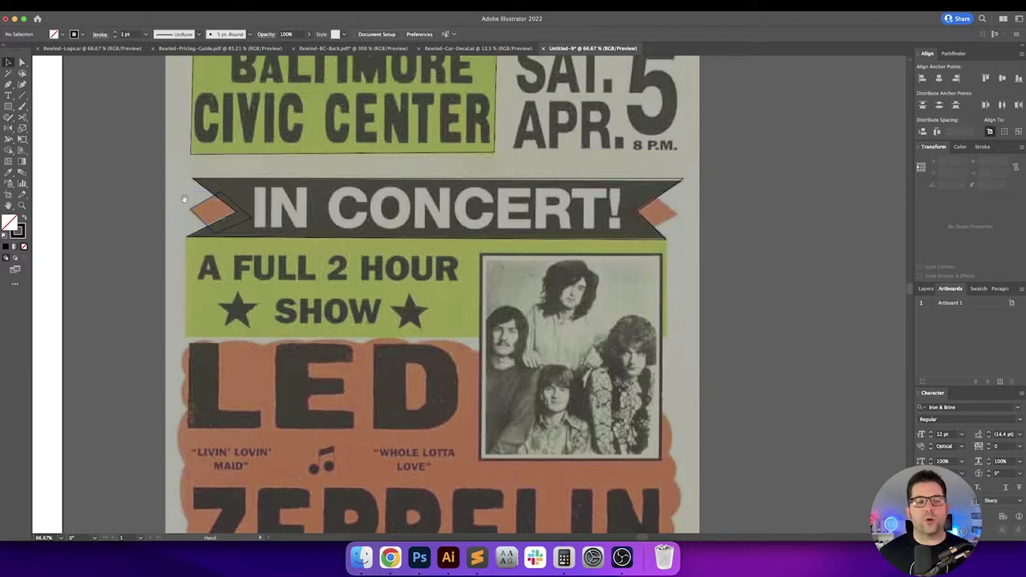
drag(183, 198, 174, 205)
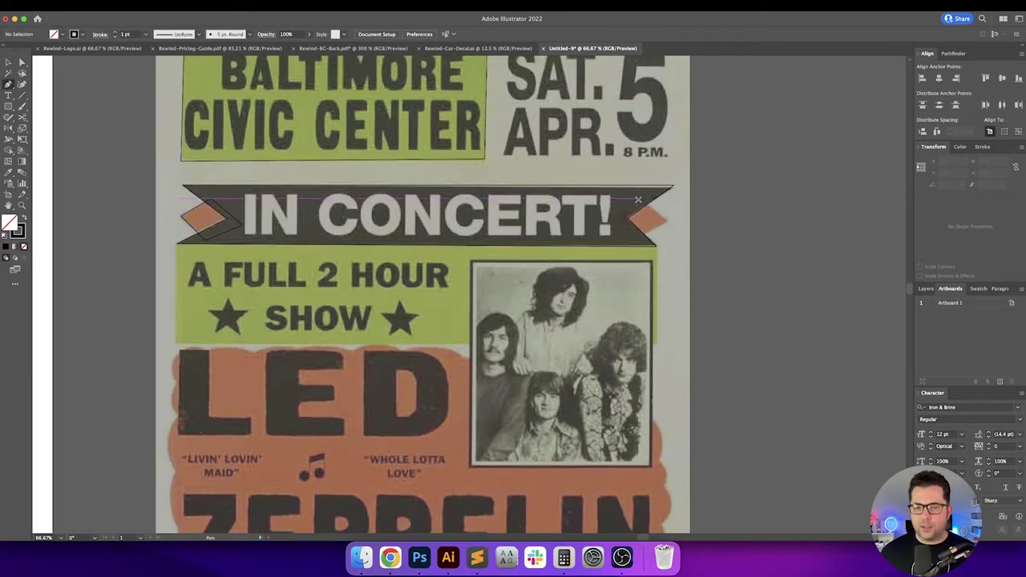
Step: Trace the orange diamond at the banner's right end as a closed four-point outline extending under the banner, and deselect it
click(633, 196)
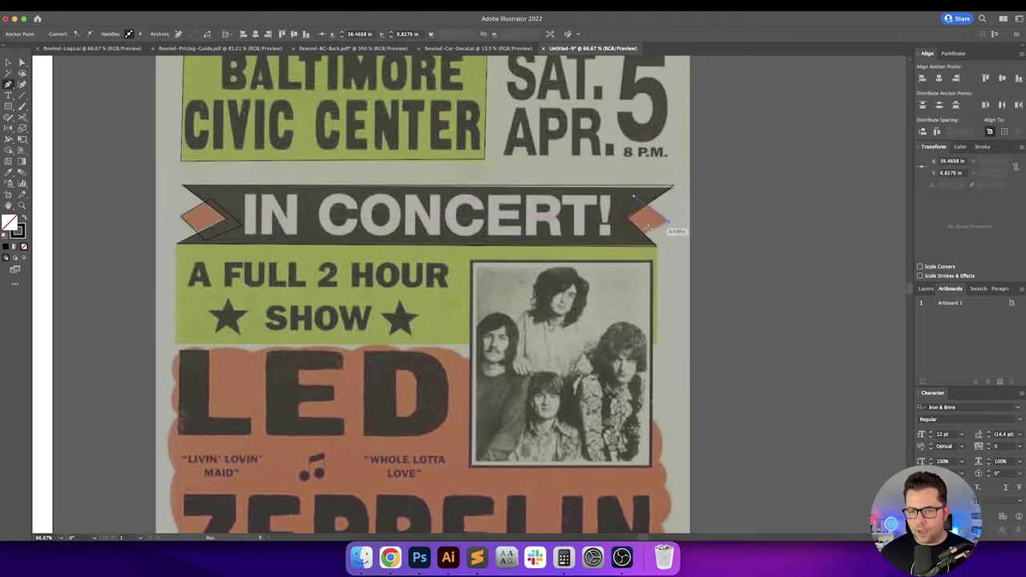
click(634, 238)
click(615, 217)
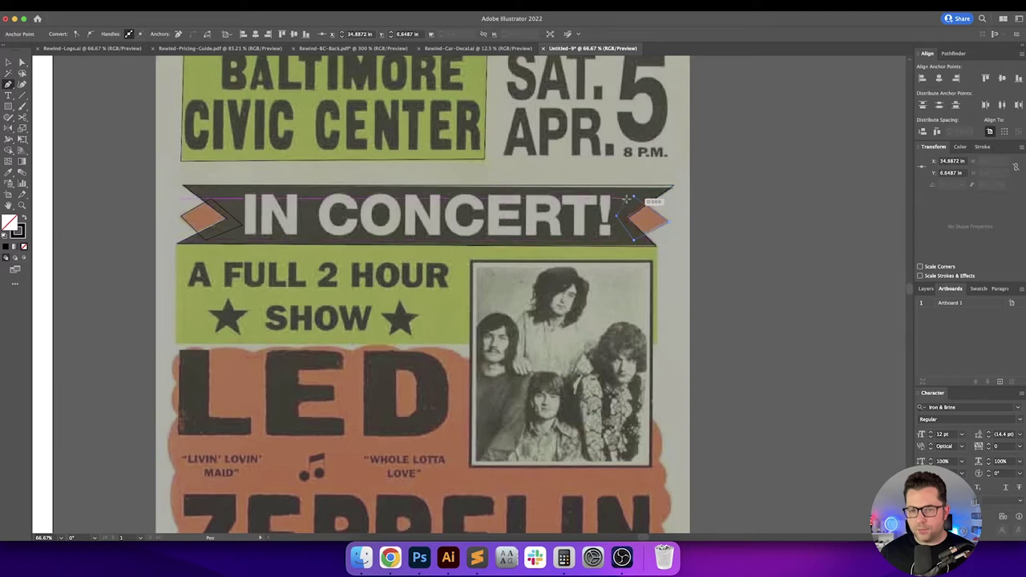
click(633, 196)
key(v)
click(697, 203)
drag(698, 204, 712, 218)
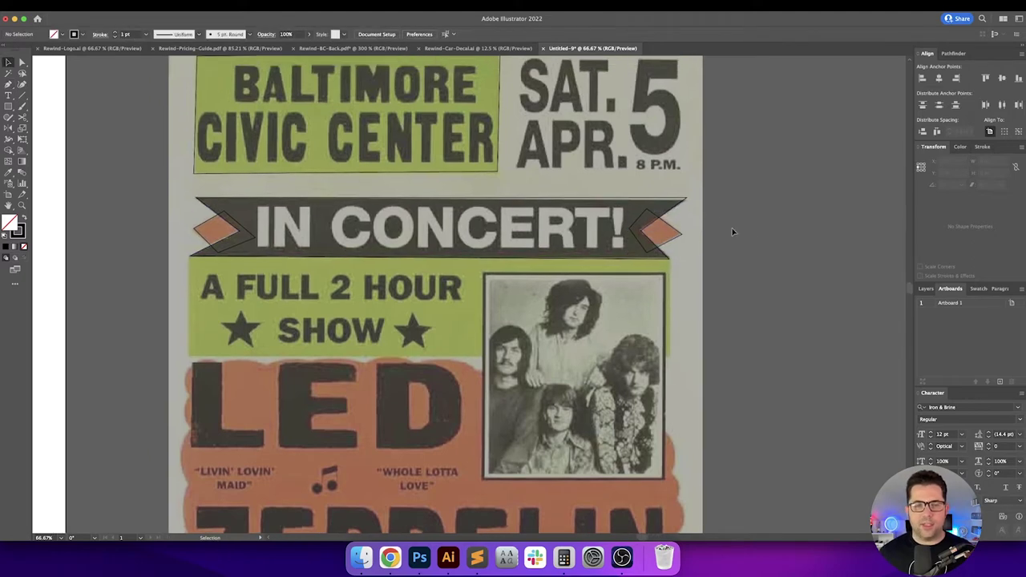
drag(615, 201, 618, 219)
click(454, 145)
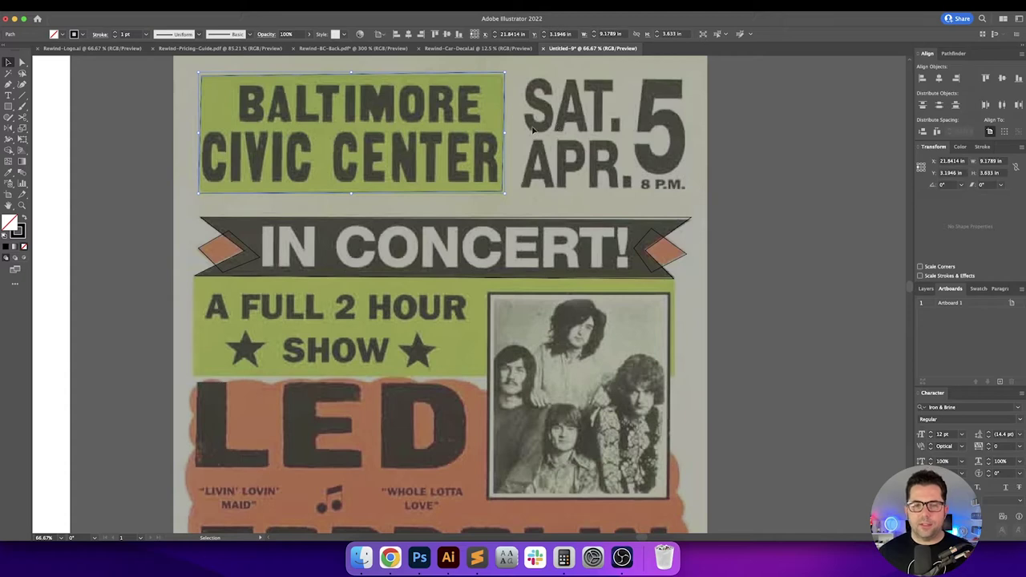
click(591, 128)
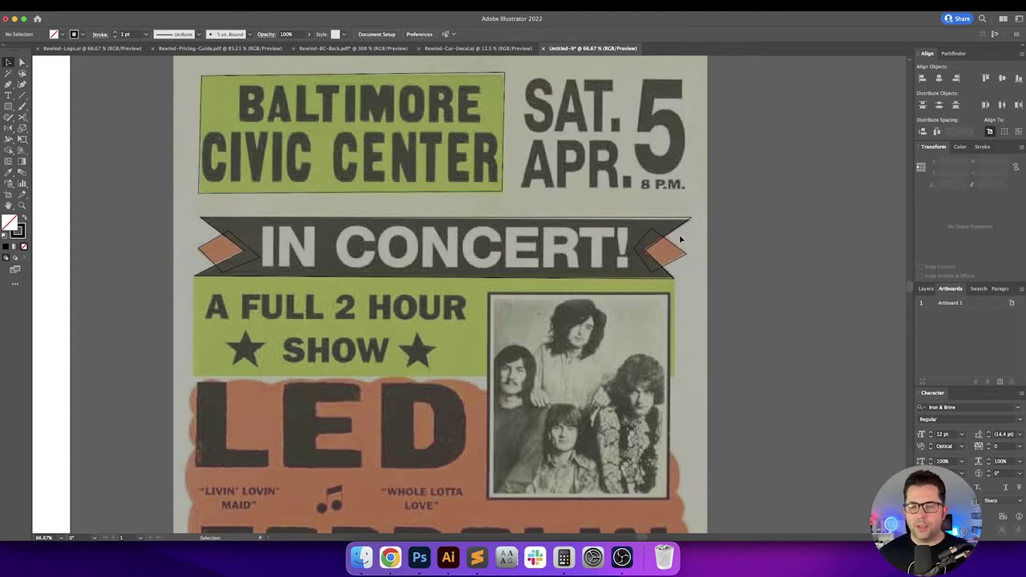
Step: Trace the green block behind "A FULL 2 HOUR SHOW" as a four-corner shape continuing beneath the band photo to the block's right edge
drag(727, 272, 720, 189)
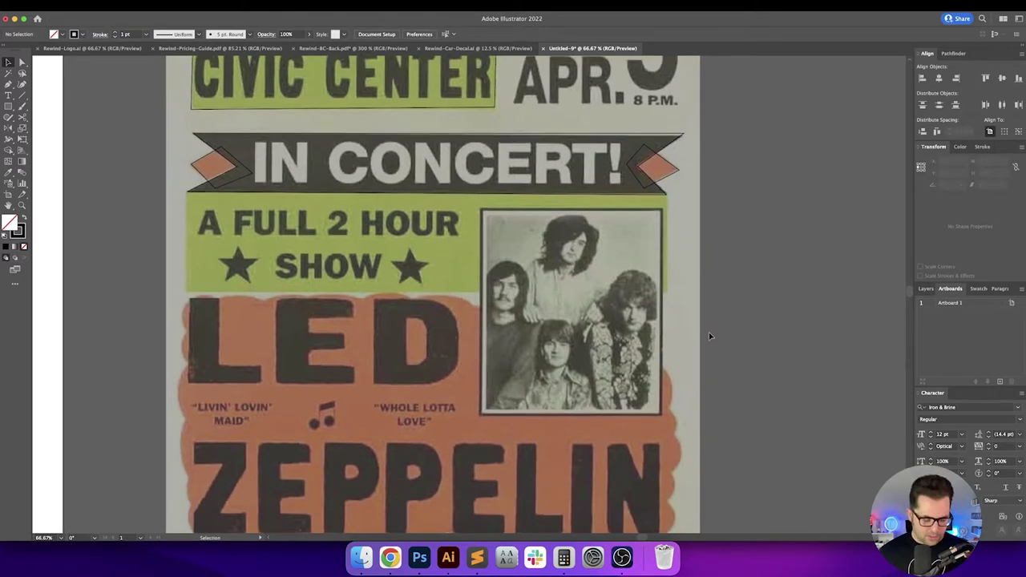
drag(705, 335, 727, 277)
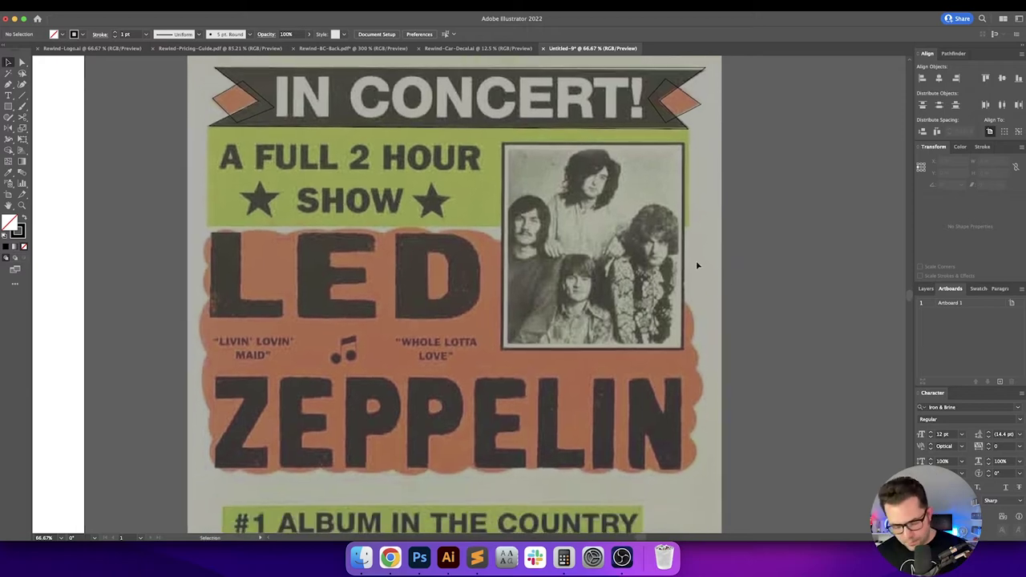
key(m)
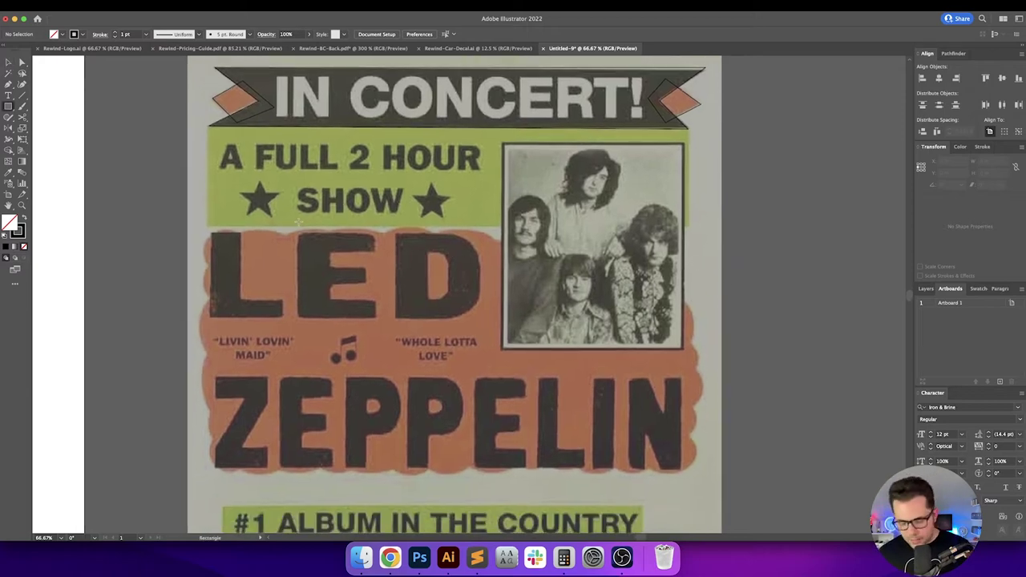
key(p)
click(208, 126)
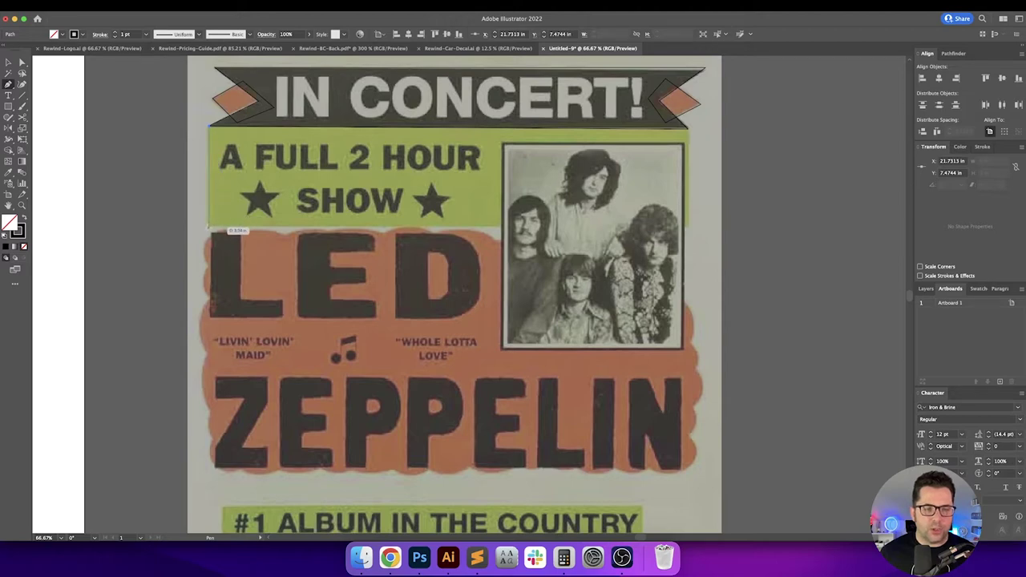
click(209, 226)
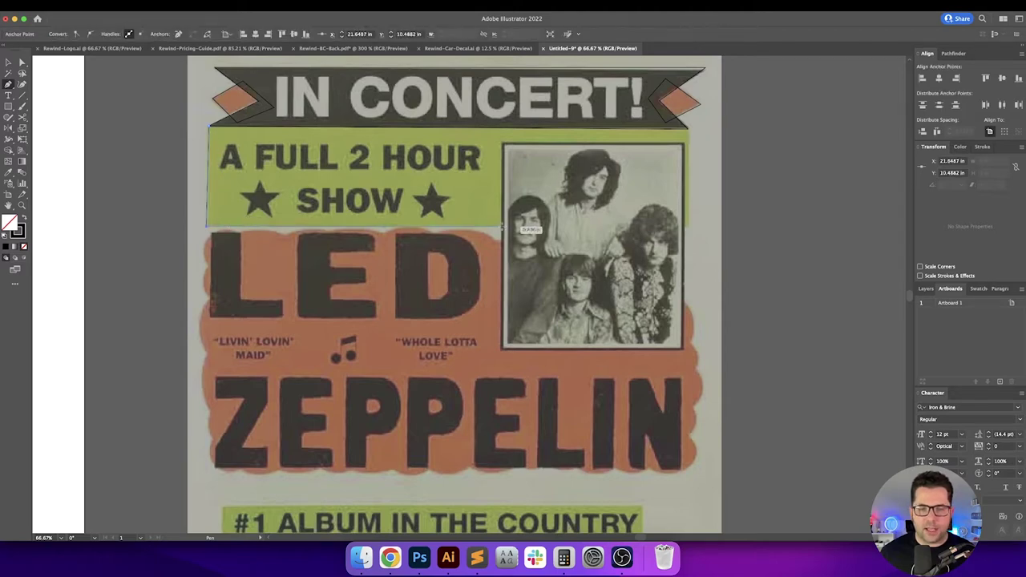
click(690, 228)
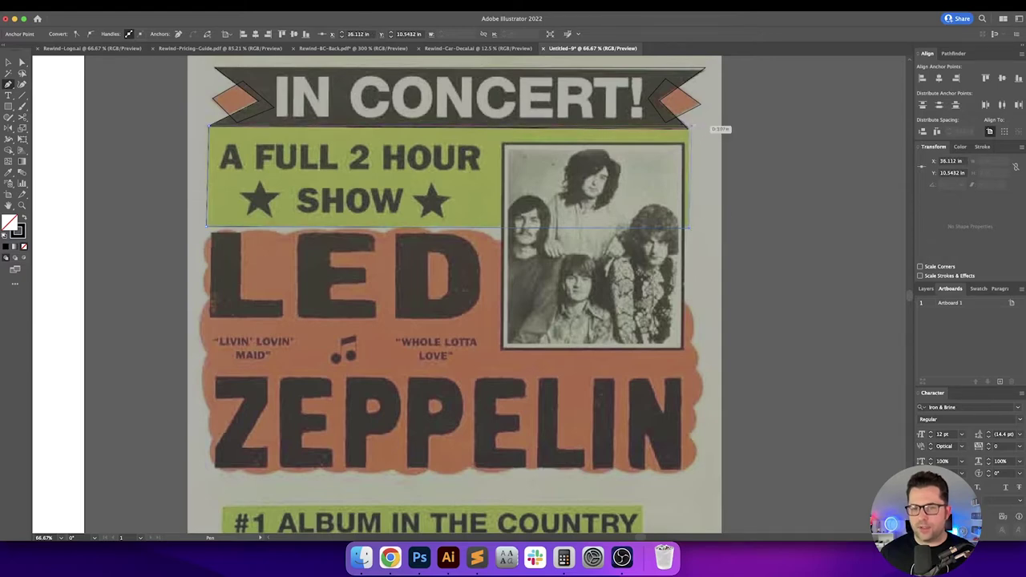
click(690, 126)
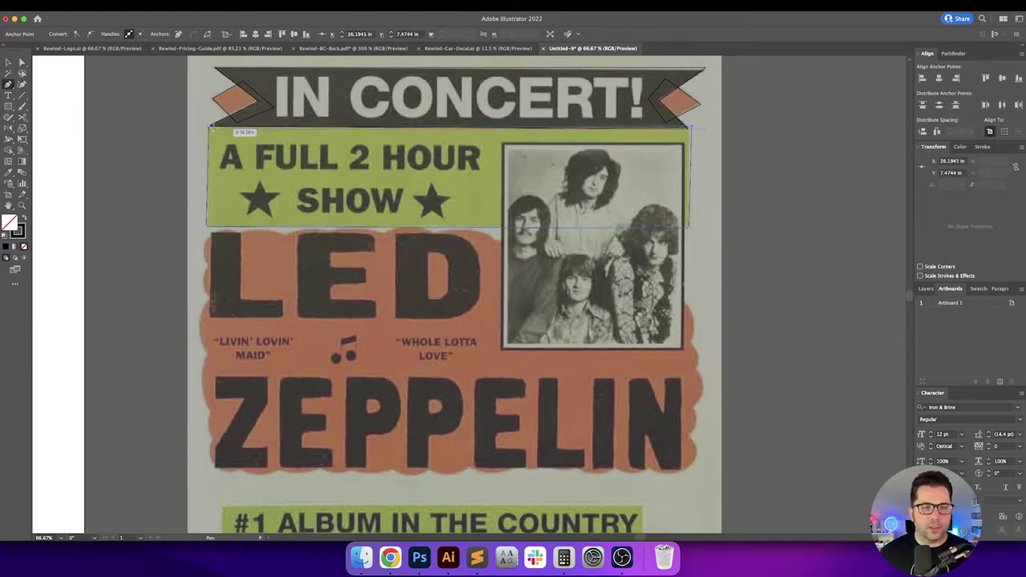
key(v)
click(186, 153)
scroll(188, 195, up, 1)
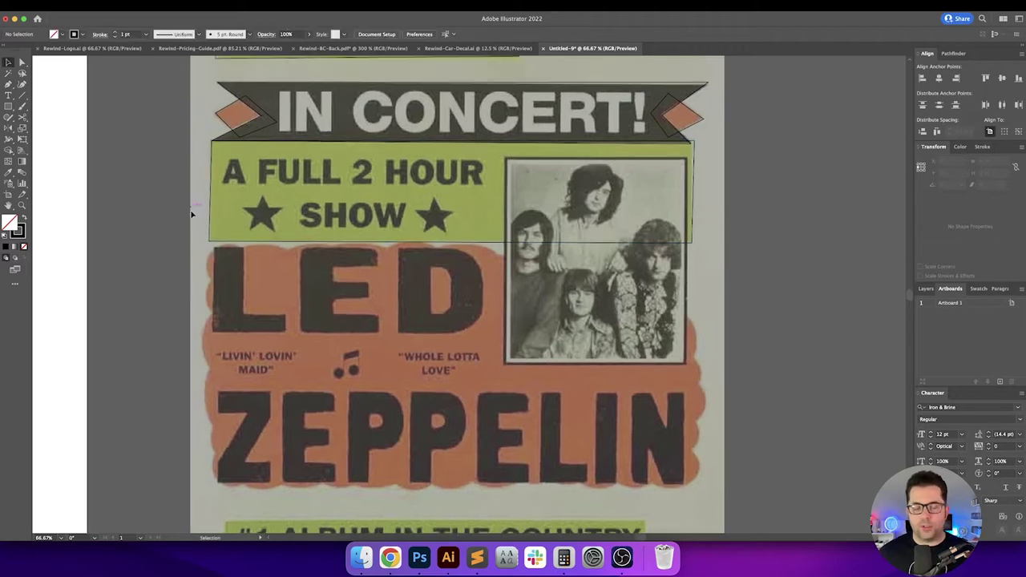
Step: Set the Pencil tool's fidelity one notch from Accurate towards Smooth and accept the options
drag(230, 272, 238, 268)
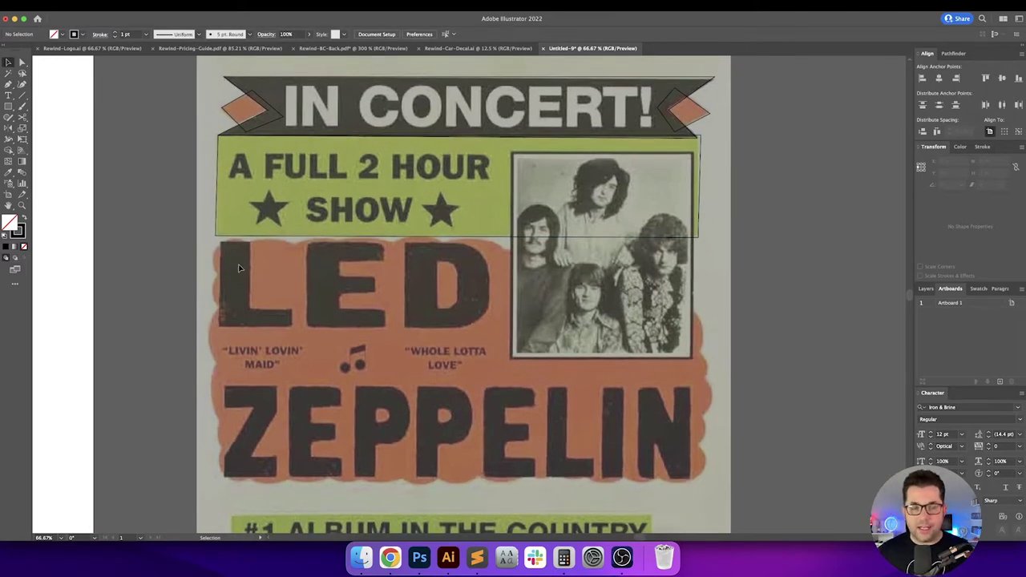
drag(318, 316, 321, 268)
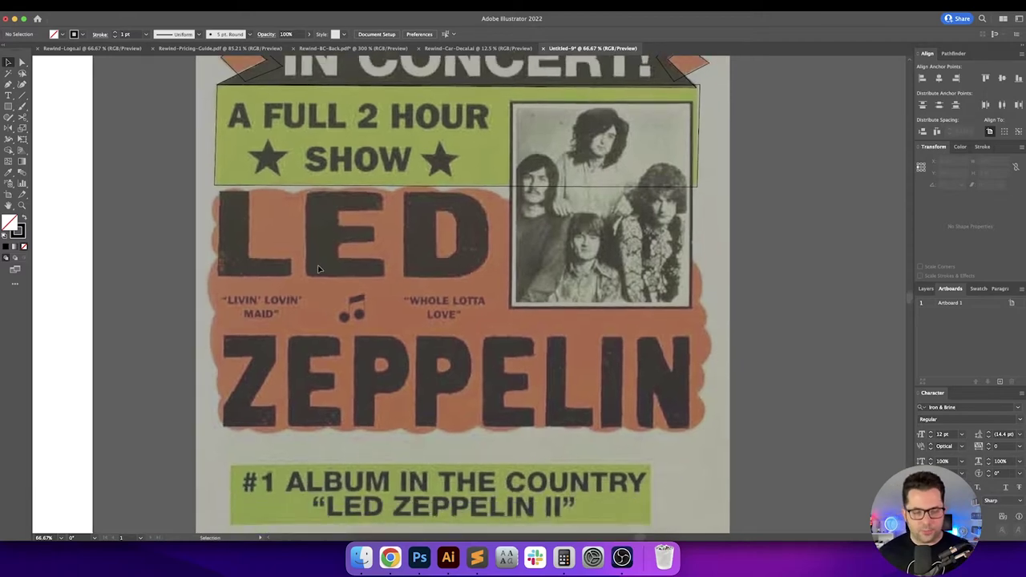
key(l)
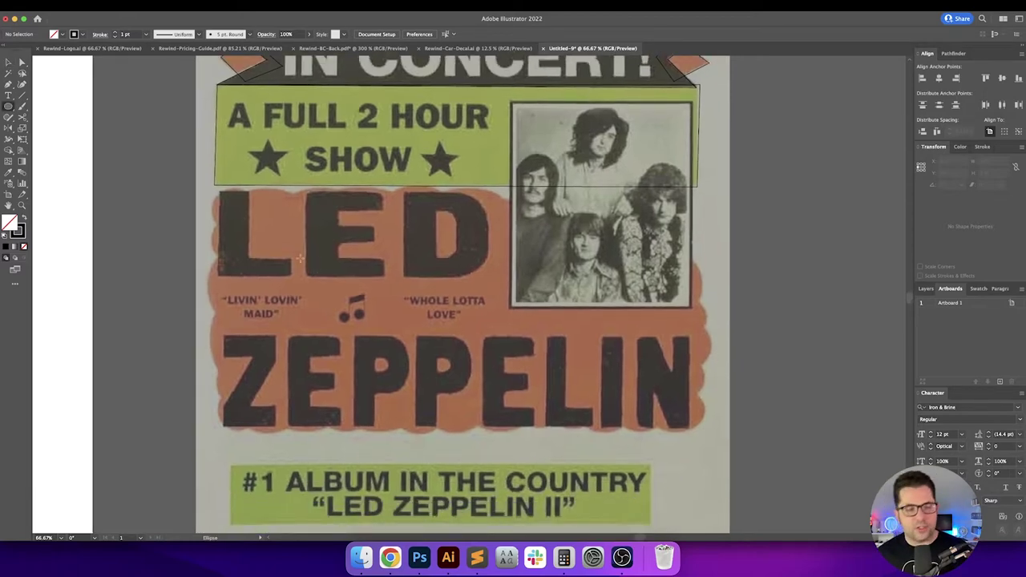
click(9, 117)
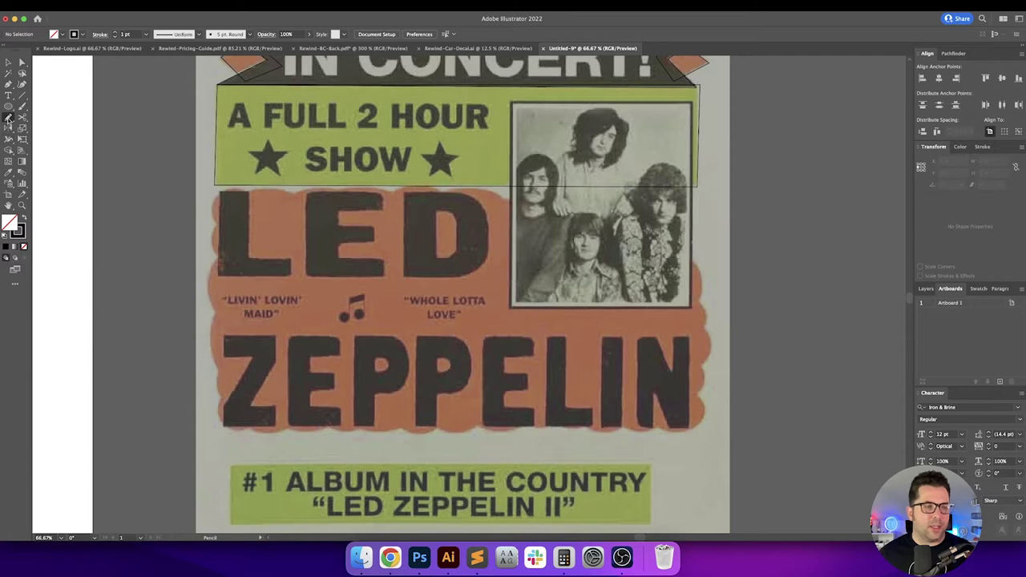
drag(9, 119, 42, 131)
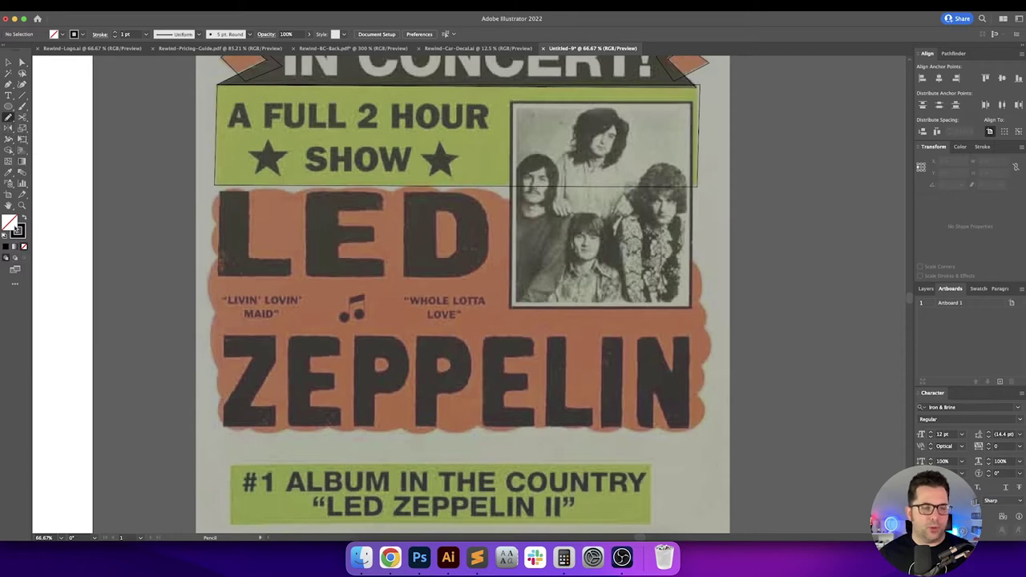
double_click(9, 117)
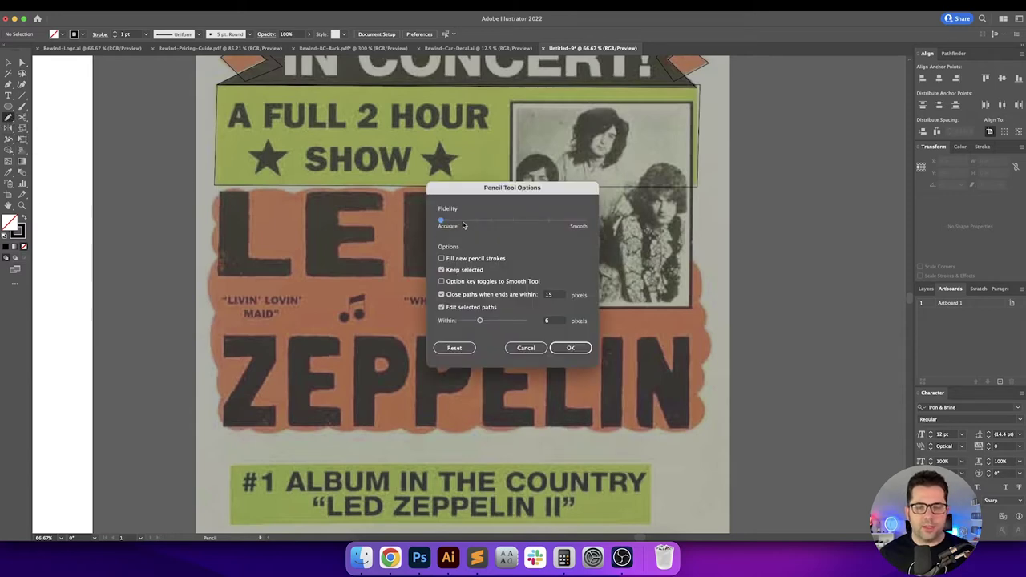
click(475, 223)
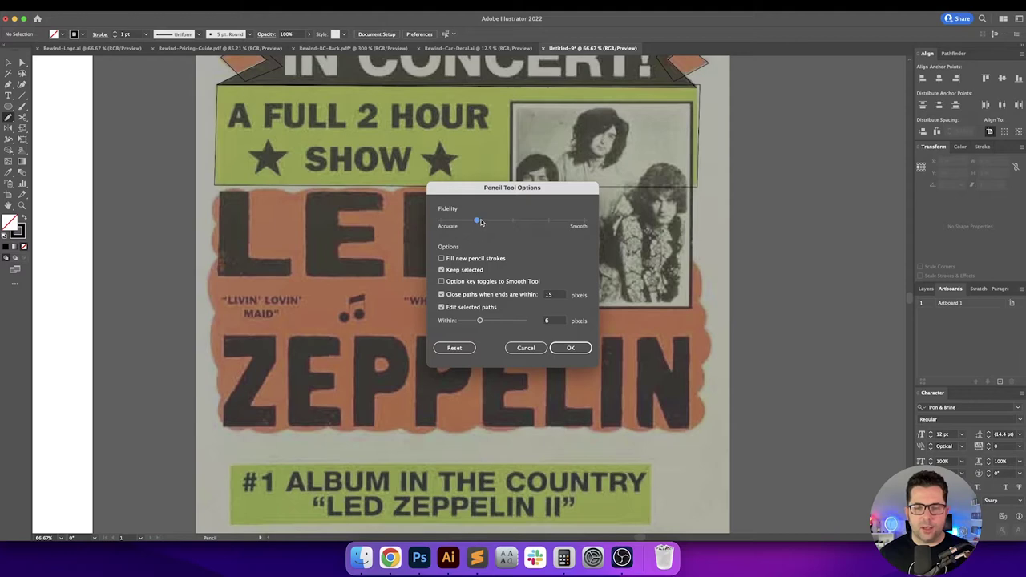
mouse_move(477, 222)
mouse_down()
mouse_move(437, 223)
mouse_move(476, 221)
mouse_up()
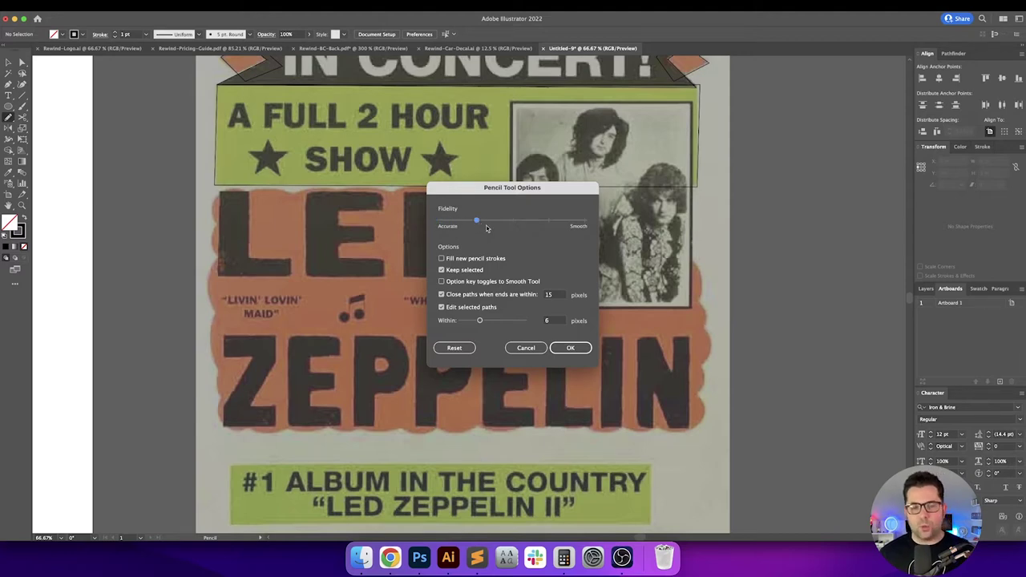
click(570, 347)
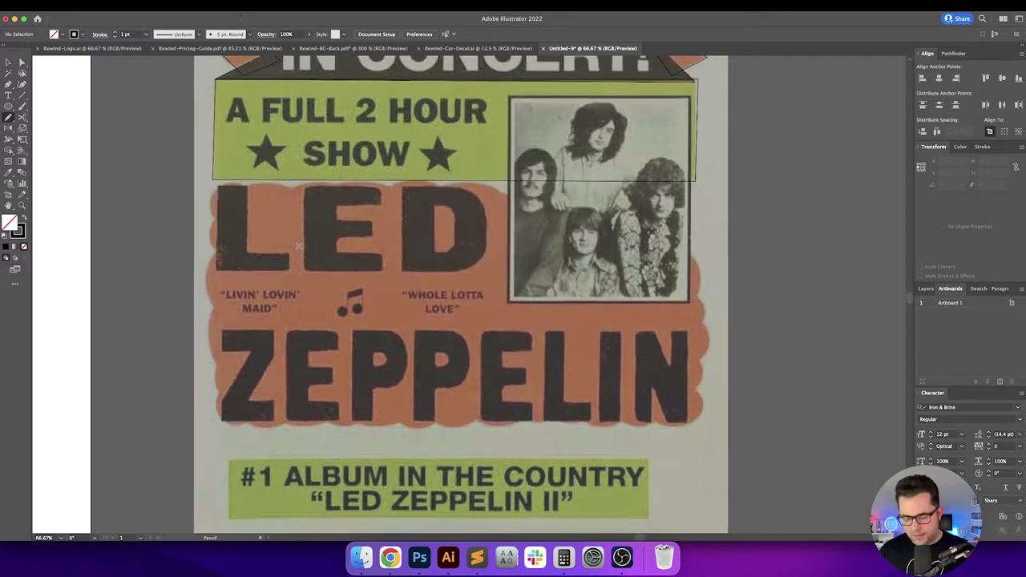
Step: Trace the wavy upper edge of the orange LED ZEPPELIN block with the Pencil tool, ending beneath the band photo, and deselect the path
key(super+equal)
scroll(305, 235, left, 5)
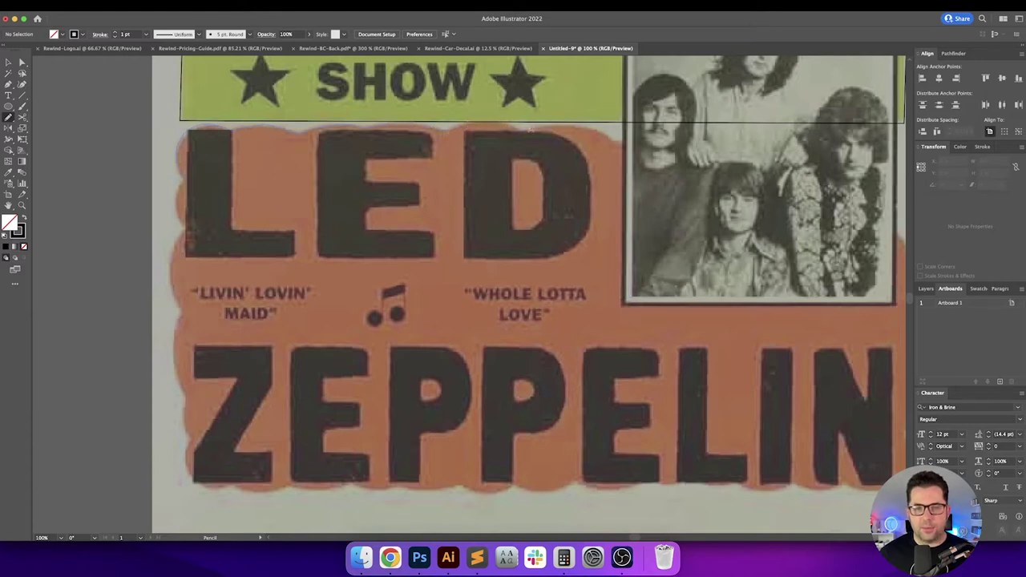
mouse_move(580, 128)
mouse_down()
mouse_move(625, 145)
mouse_move(678, 146)
mouse_up()
drag(510, 269, 470, 222)
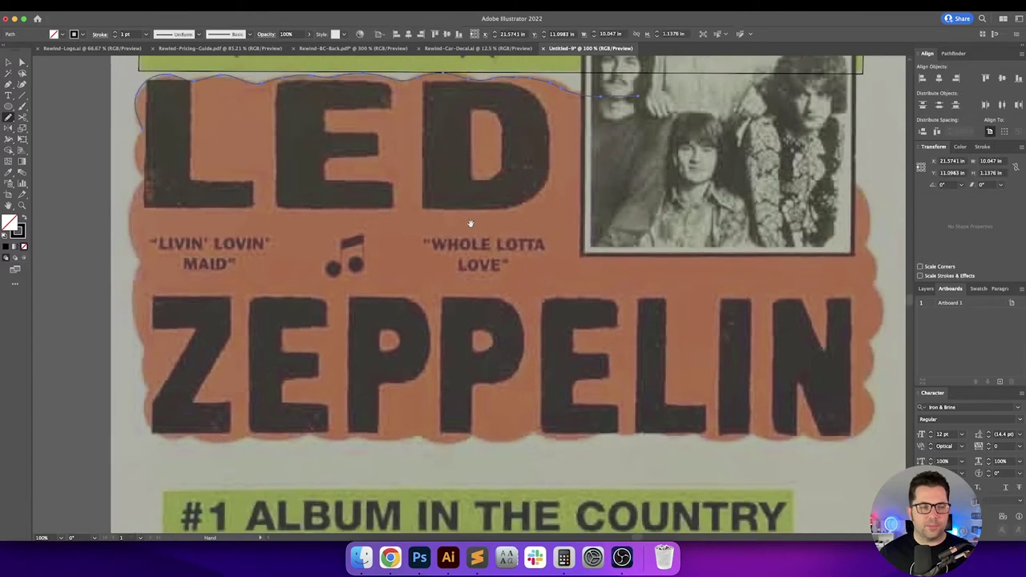
key(super+shift+a)
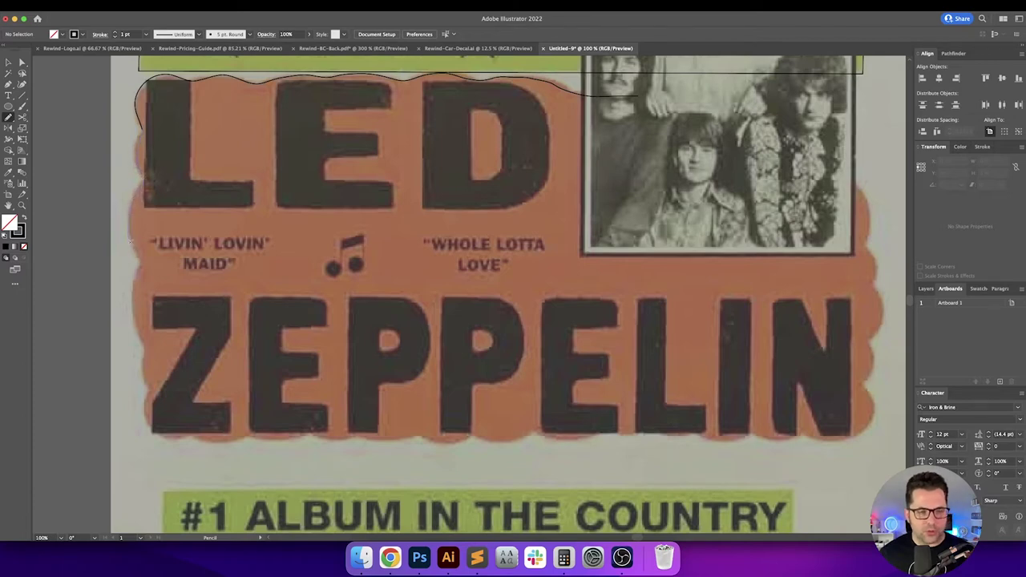
Step: Trace the orange block's scalloped left and lower edges freehand, bring the path back up to the first line's end under the photo, and deselect
drag(139, 268, 136, 278)
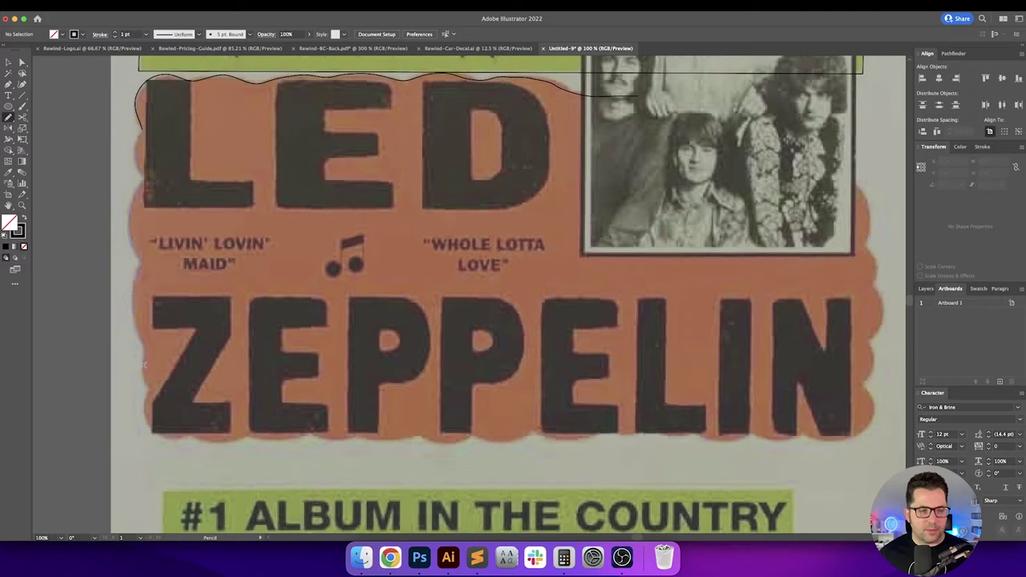
drag(144, 364, 150, 392)
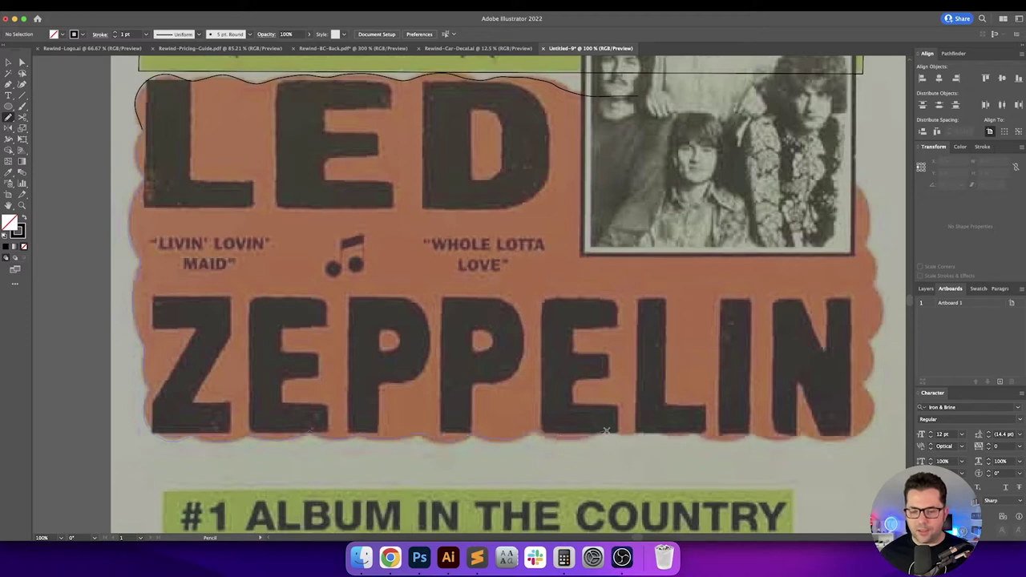
mouse_move(605, 430)
mouse_down()
mouse_move(607, 409)
mouse_move(563, 333)
mouse_move(557, 278)
mouse_move(567, 261)
mouse_up()
drag(619, 155, 640, 96)
key(v)
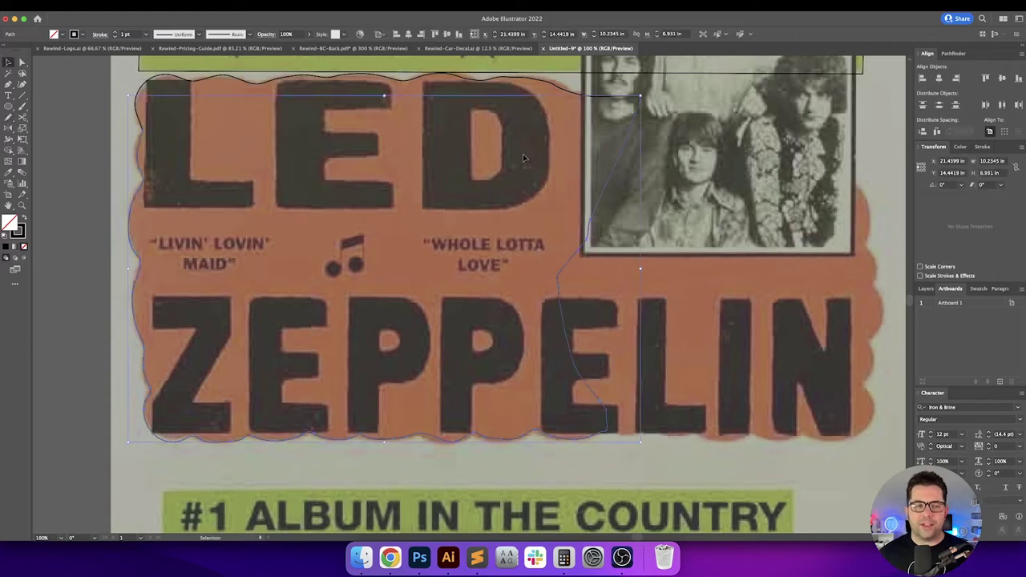
click(523, 154)
Step: Tidy the joint beside the "L" of LED by moving the misaligned anchor onto the neighbouring path end and adjusting its handle
scroll(487, 167, right, 1)
scroll(283, 177, left, 2)
scroll(162, 133, up, 5)
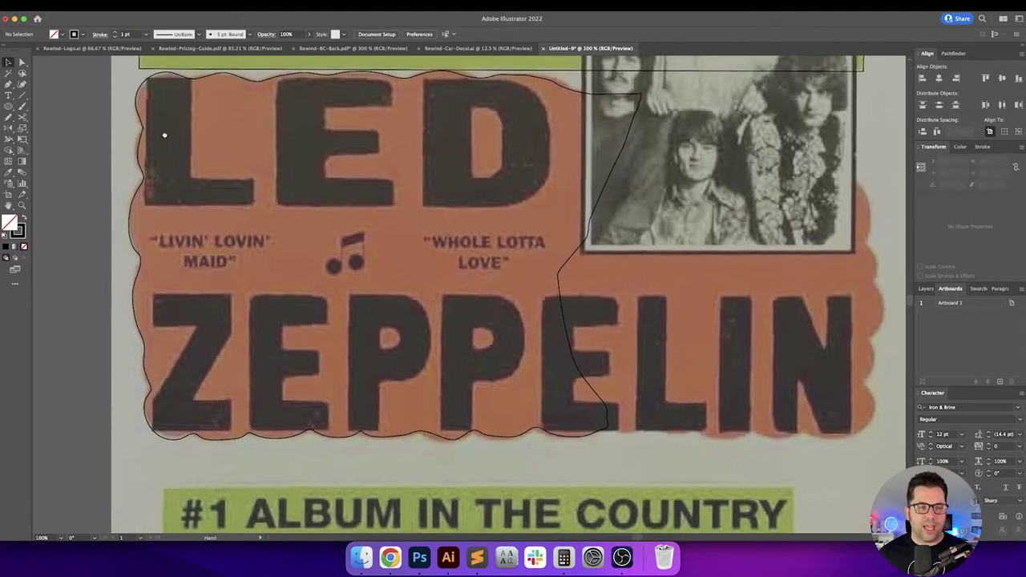
scroll(170, 141, up, 4)
key(a)
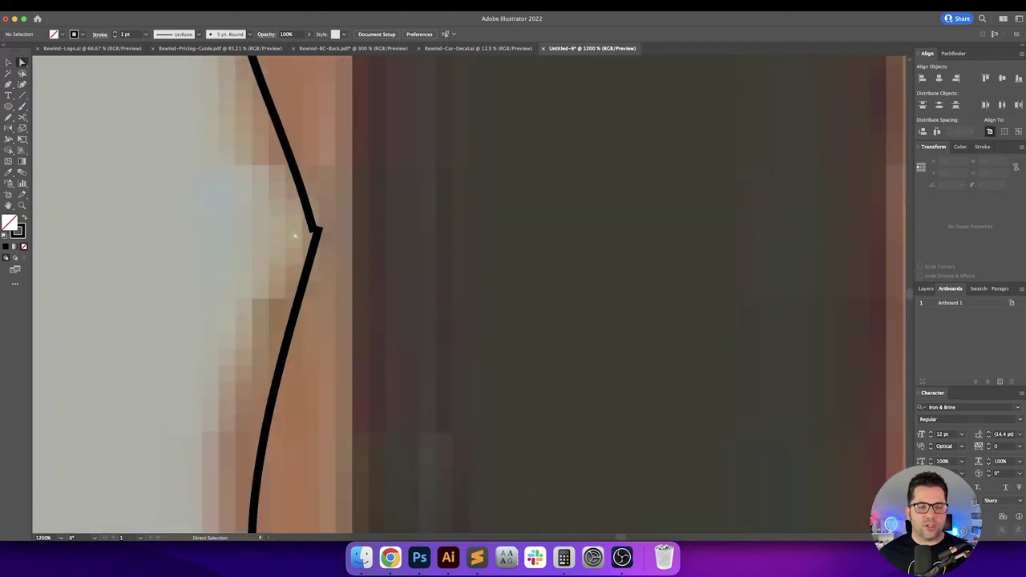
click(317, 230)
drag(321, 229, 313, 232)
click(324, 223)
click(317, 229)
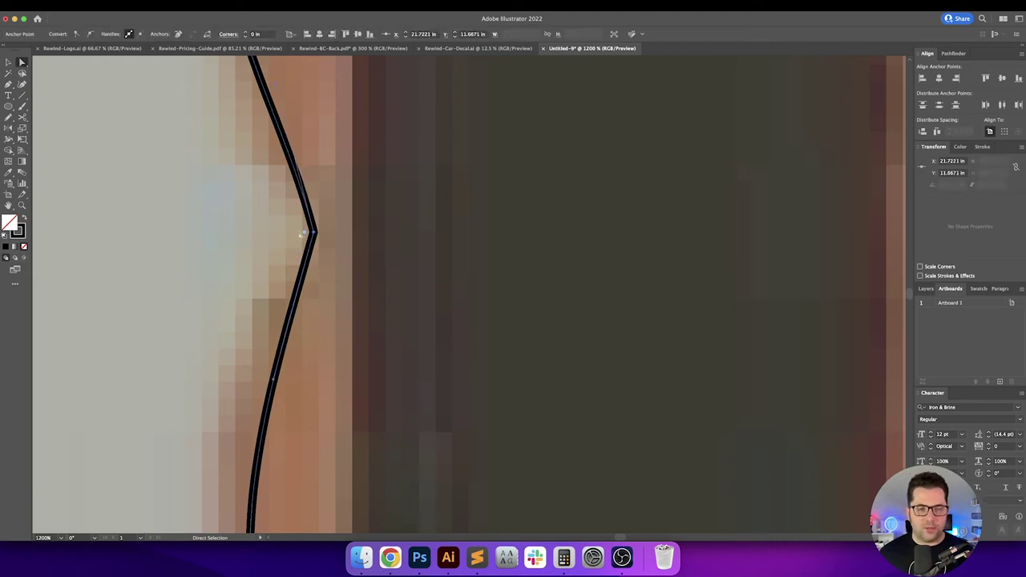
drag(306, 233, 284, 235)
click(371, 240)
scroll(371, 242, down, 7)
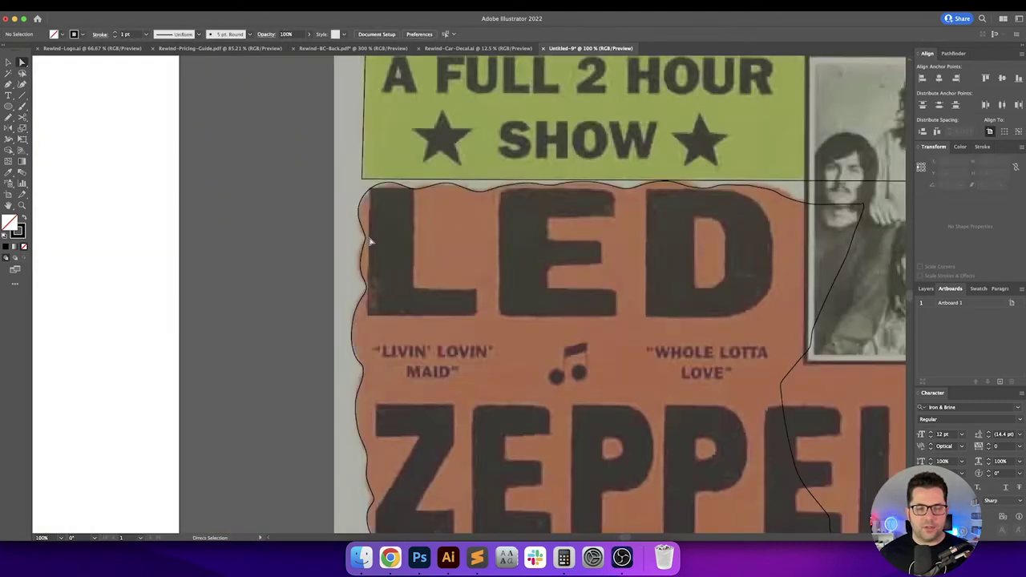
Step: Bring the two path ends beneath the band photo together at the outline's upper corner and deselect
drag(533, 257, 346, 252)
drag(617, 277, 462, 175)
scroll(481, 222, up, 1)
scroll(411, 104, up, 3)
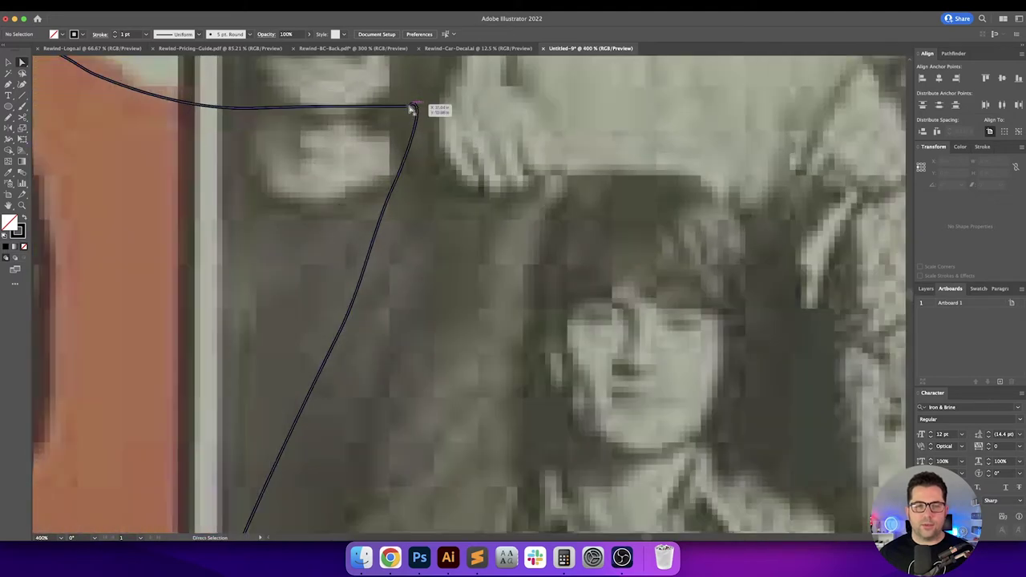
scroll(410, 106, up, 3)
drag(409, 108, 398, 107)
key(super+a)
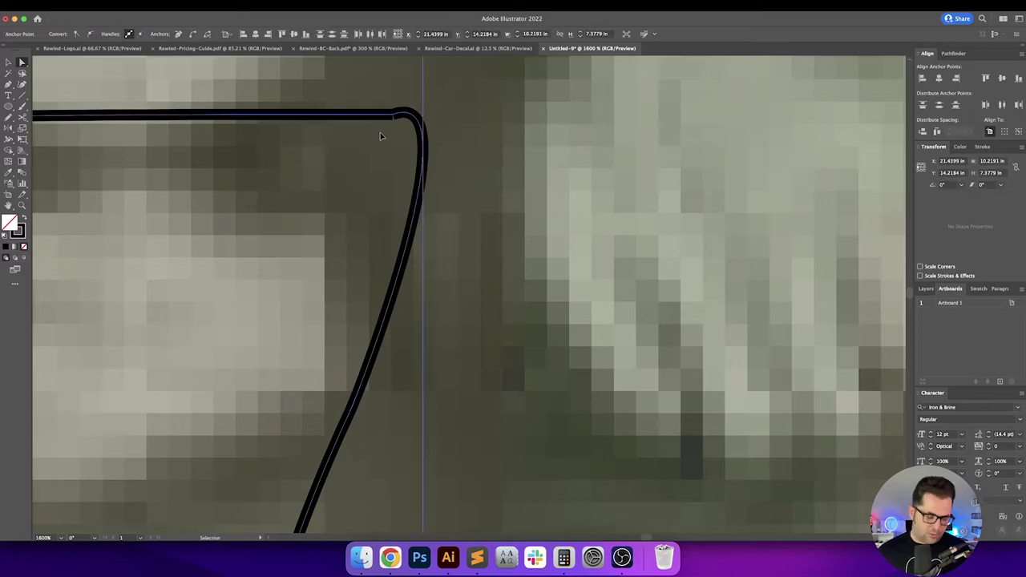
key(a)
click(390, 109)
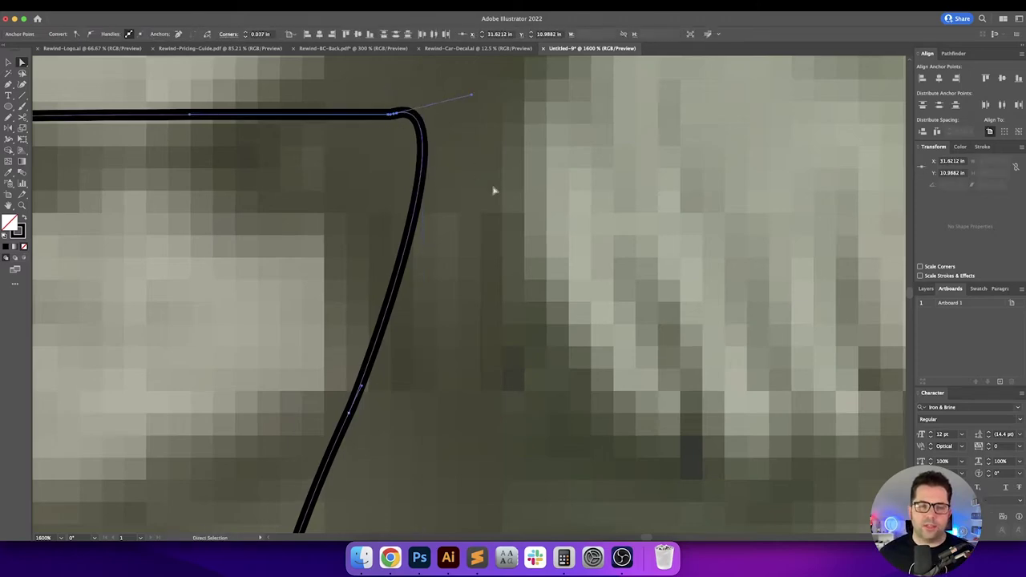
click(494, 191)
scroll(491, 209, down, 9)
drag(489, 210, 445, 173)
Step: Trace the orange block's right half freehand along its scalloped edge, closing it beneath the photo and overlapping the left half
key(n)
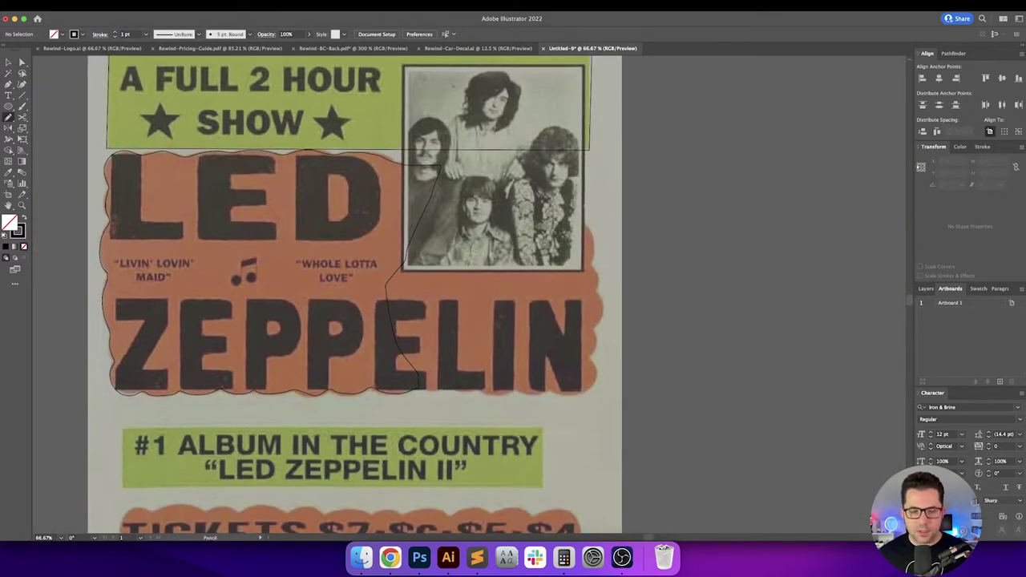
scroll(449, 276, right, 1)
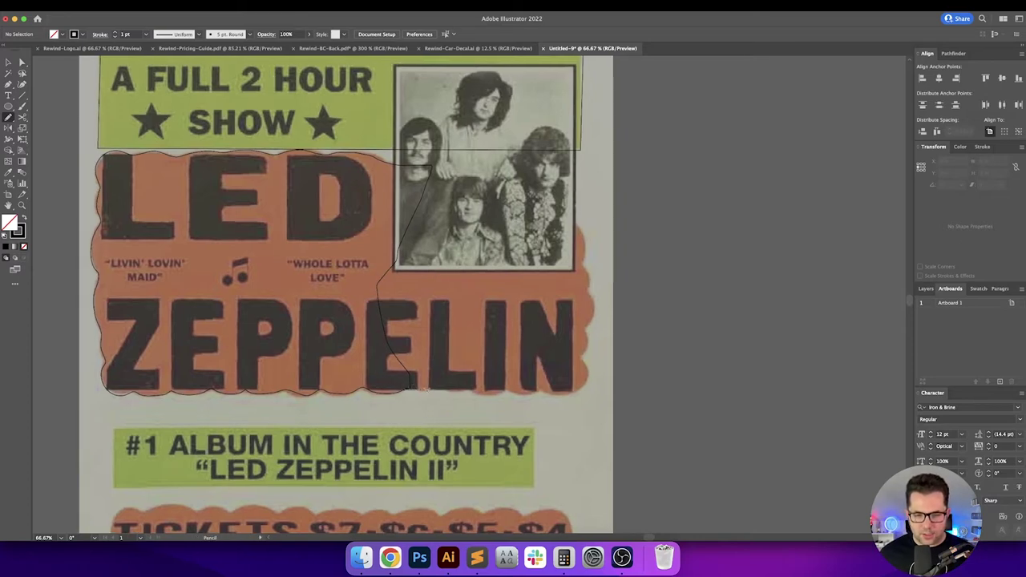
drag(439, 388, 552, 391)
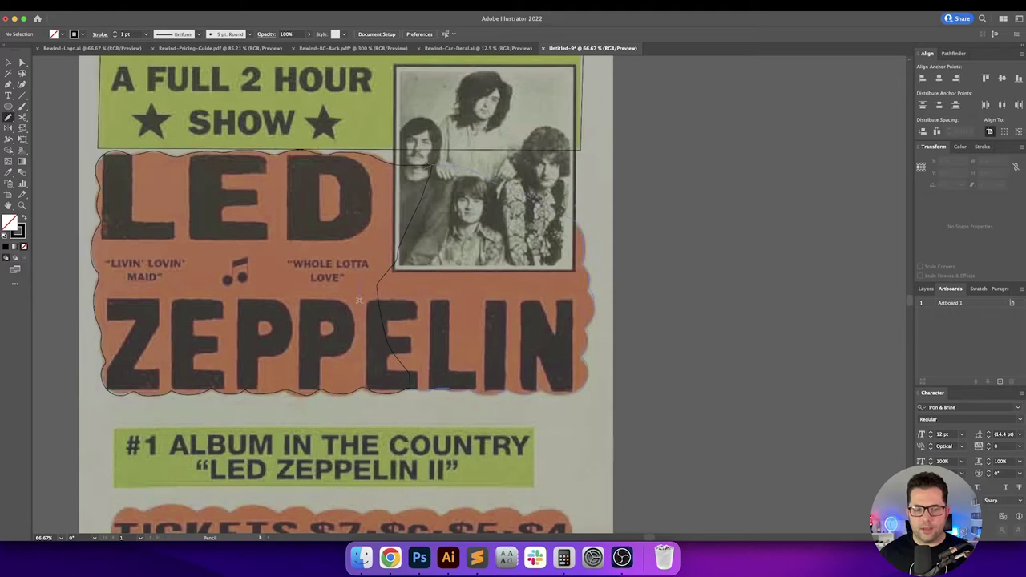
drag(365, 338, 407, 389)
Step: Swap fill and stroke on both halves of the orange block so they are solid black, and deselect
key(v)
key(shift+x)
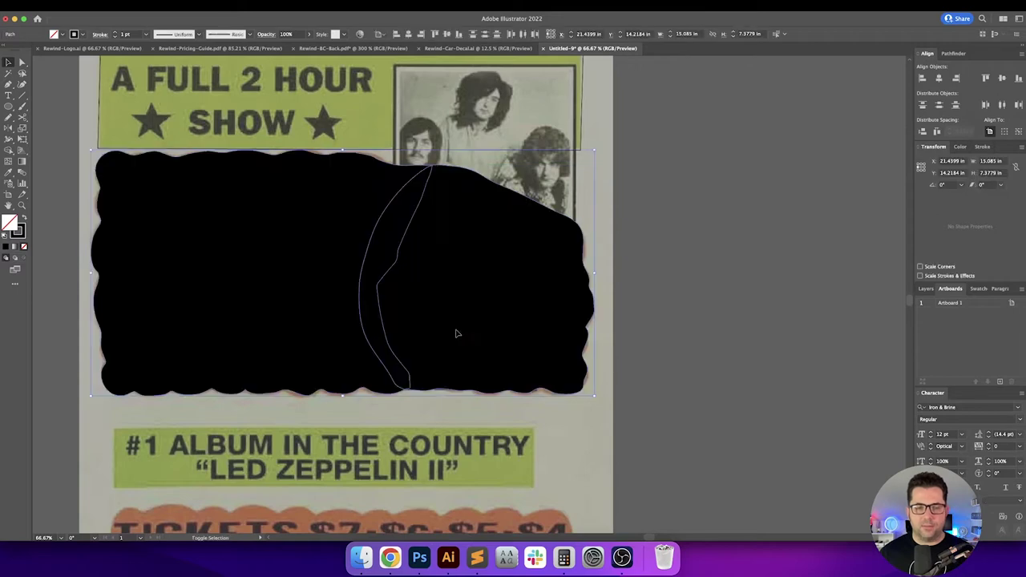
click(691, 296)
mouse_move(690, 296)
mouse_down()
mouse_move(724, 315)
mouse_move(684, 316)
mouse_up()
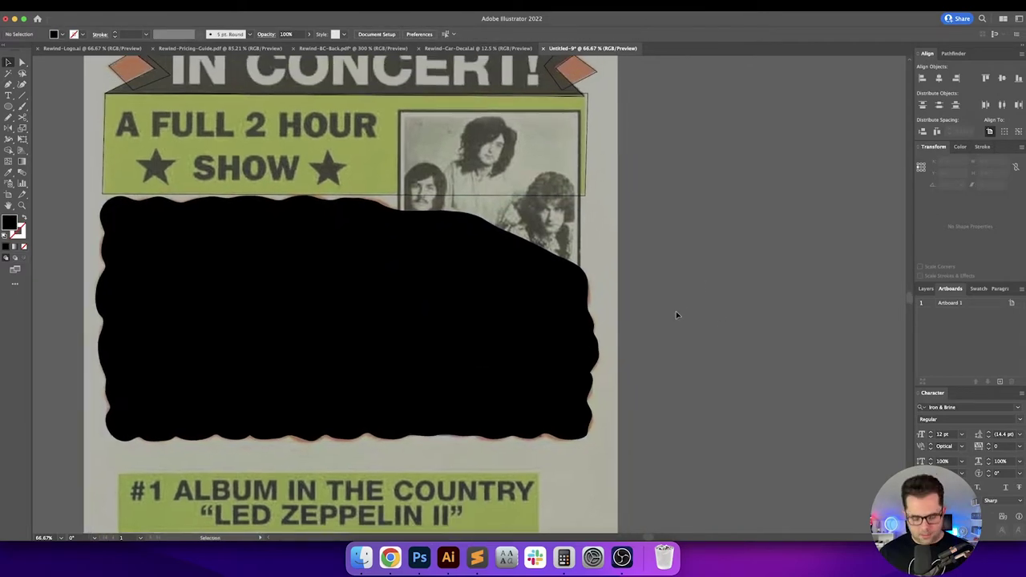
key(n)
key(v)
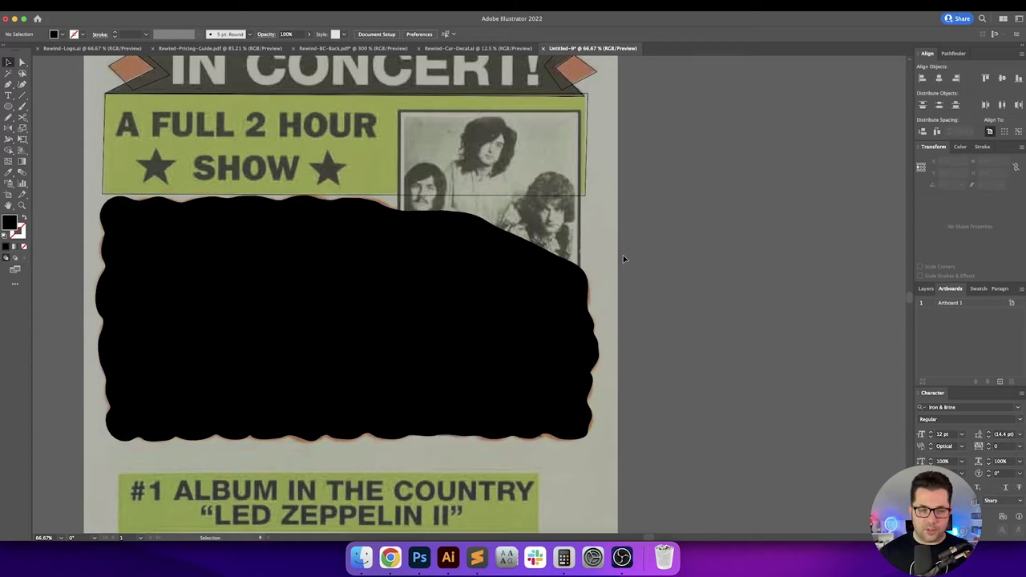
Step: Try to turn only the right half of the block back into an unfilled outline, and undo the change
drag(623, 255, 619, 260)
click(559, 284)
key(shift+x)
click(646, 298)
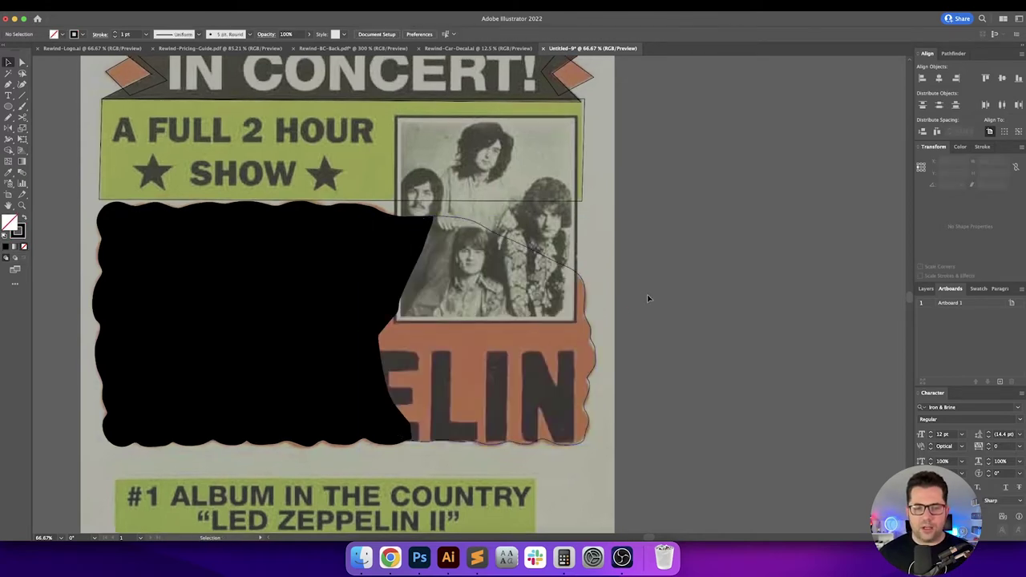
key(super+z)
Step: Unite the two overlapping halves of the LED ZEPPELIN block into one shape and swap it back to an unfilled outline
drag(689, 284, 191, 327)
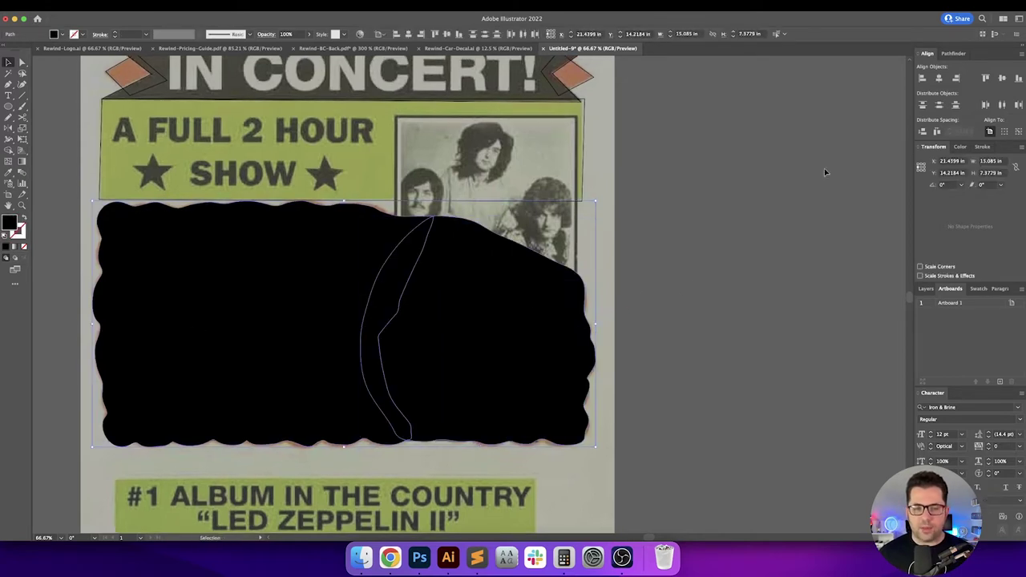
click(955, 54)
click(922, 79)
key(shift+x)
click(713, 321)
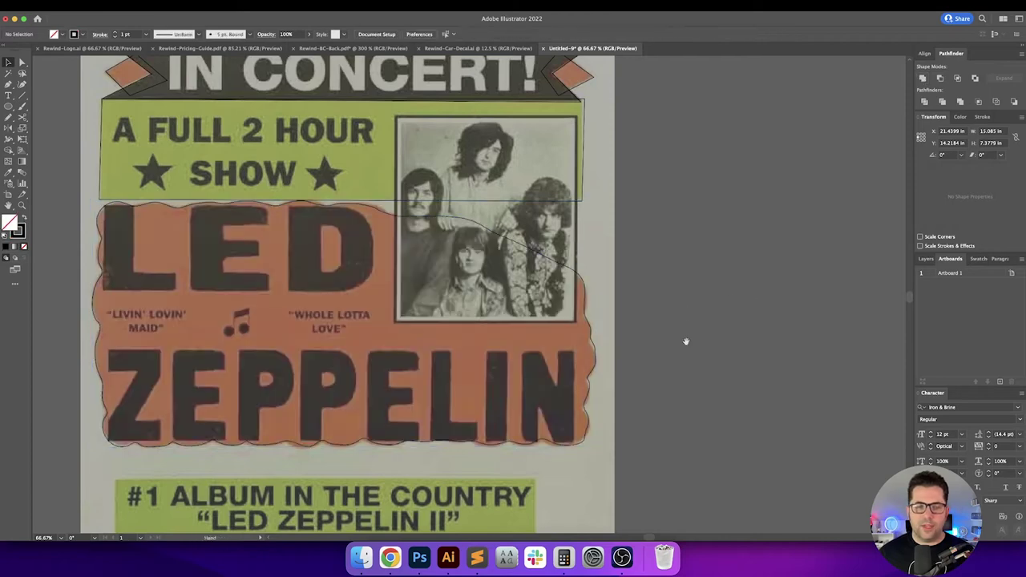
Step: Trace the green #1 ALBUM IN THE COUNTRY block with the Pen as a closed four-cornered outline and deselect it
drag(685, 341, 726, 222)
scroll(719, 225, down, 2)
scroll(719, 224, left, 1)
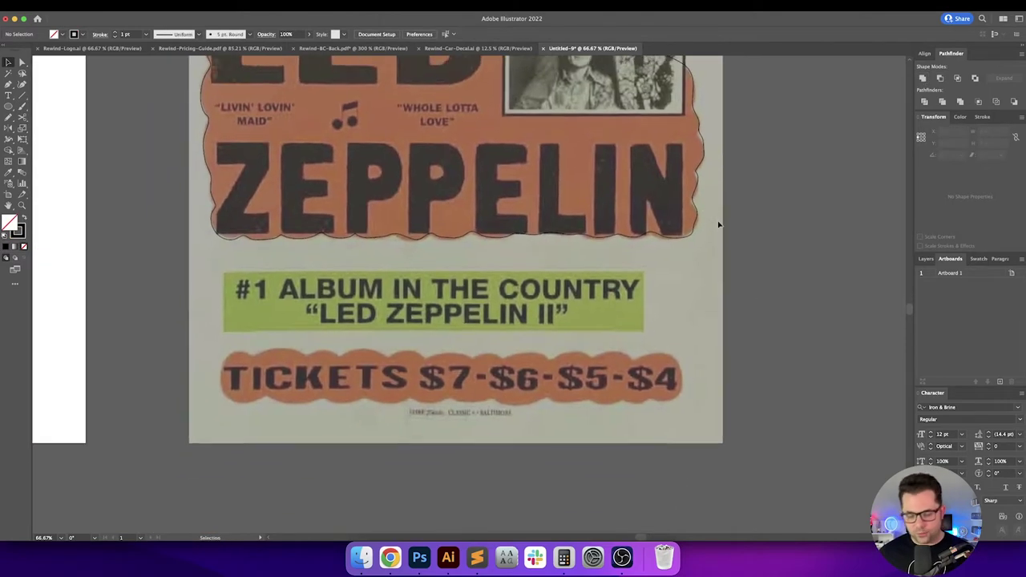
key(p)
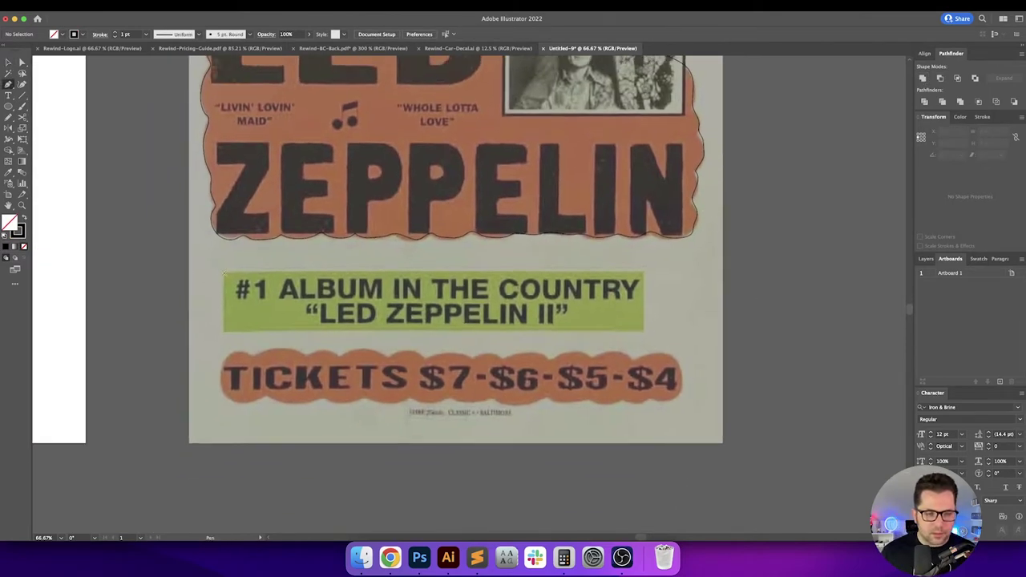
click(225, 274)
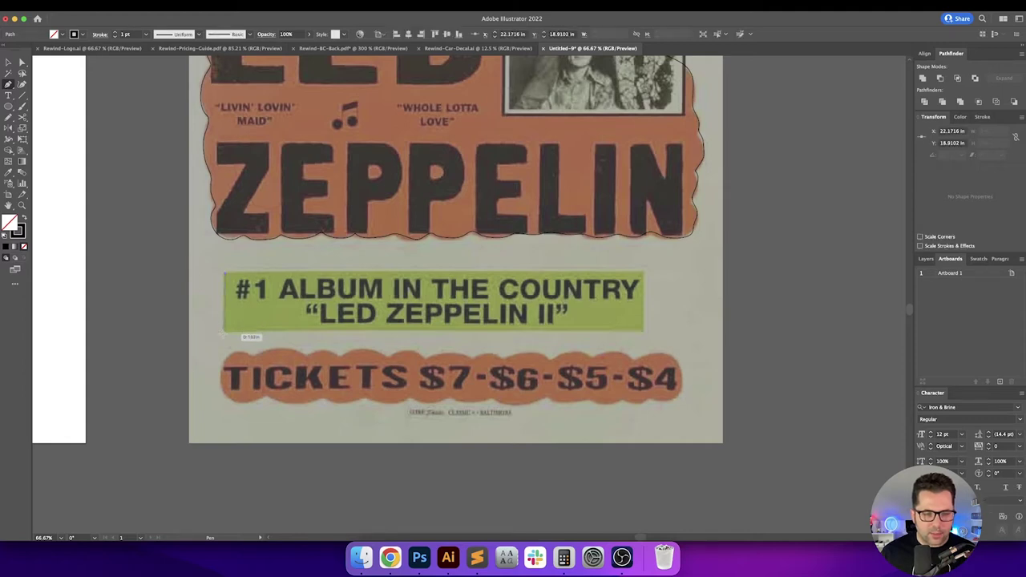
click(225, 331)
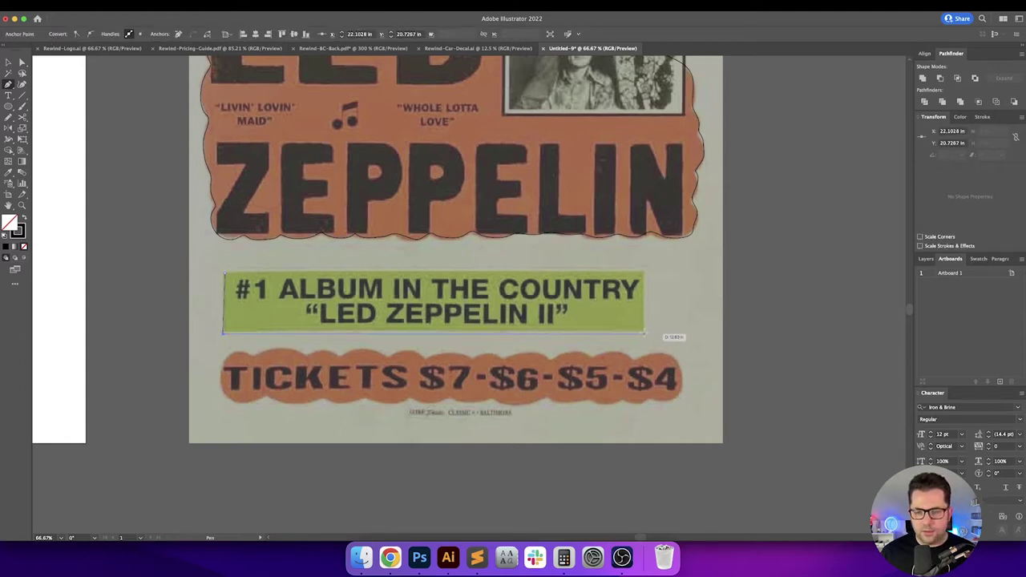
click(644, 332)
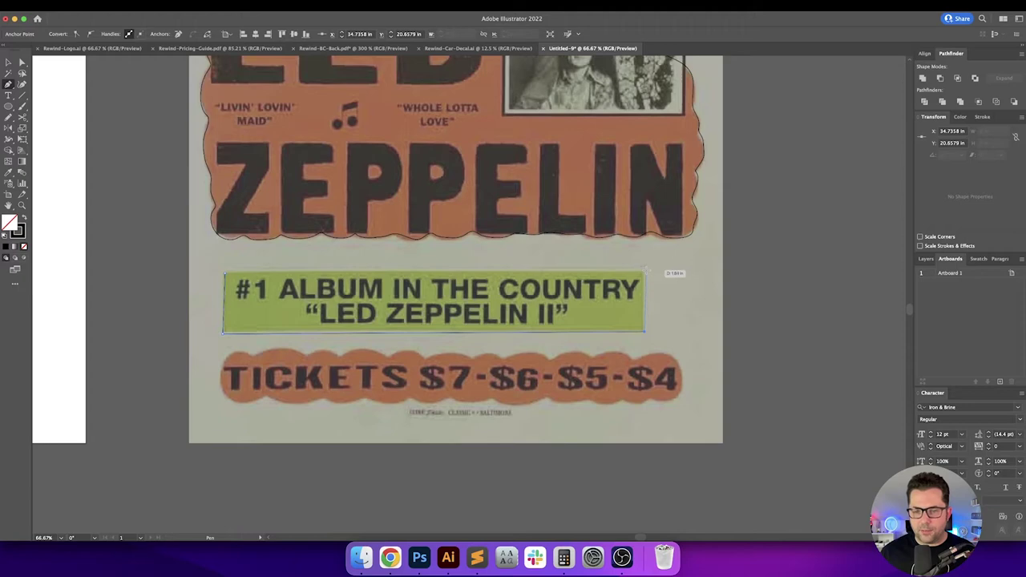
click(645, 273)
click(224, 273)
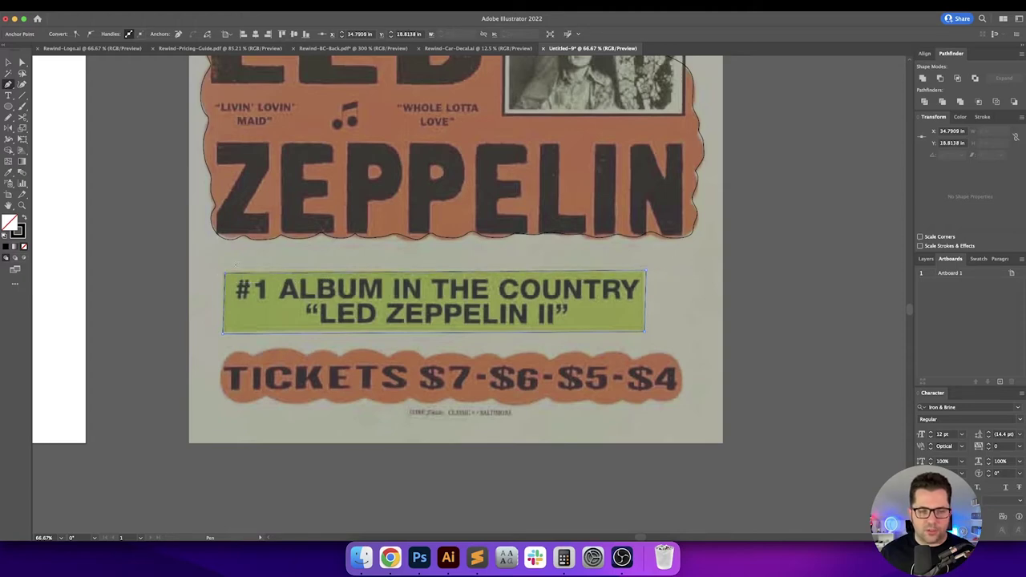
key(v)
click(291, 261)
Step: Trace the orange TICKETS block freehand with the Pencil along its scalloped edge as one closed outline, and deselect it
drag(333, 262, 311, 204)
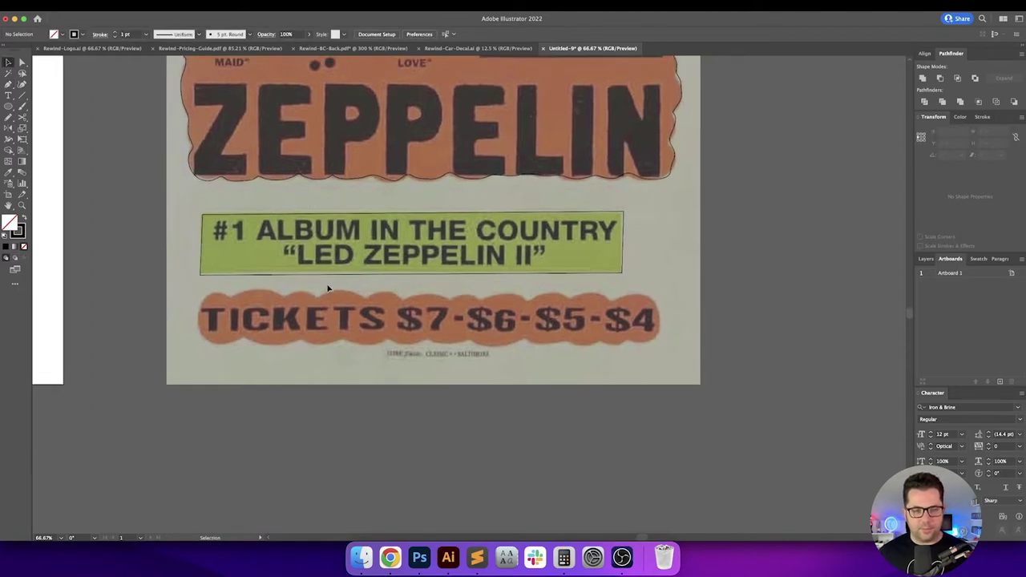
drag(321, 310, 355, 300)
key(n)
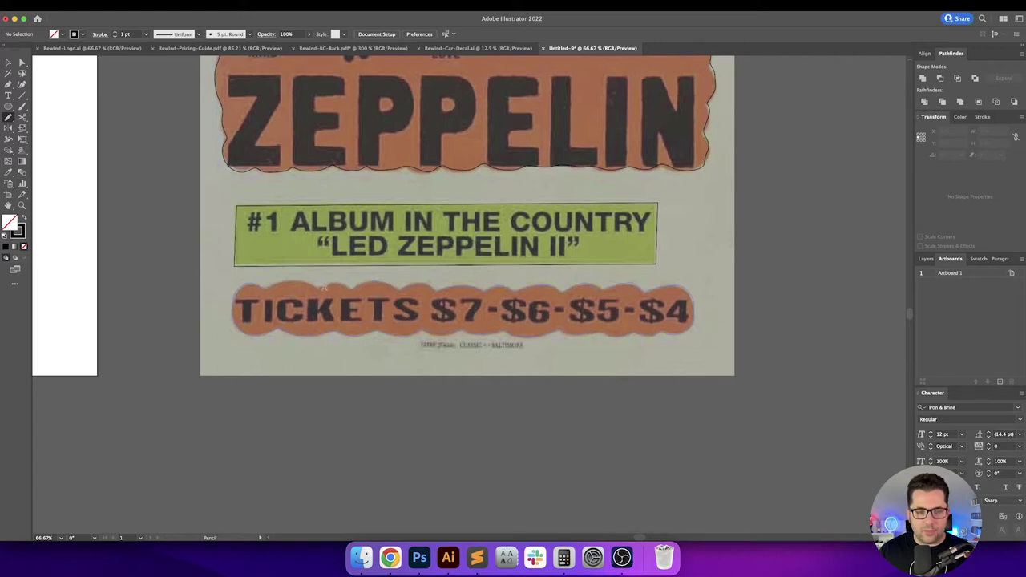
drag(304, 284, 258, 288)
super+click(703, 355)
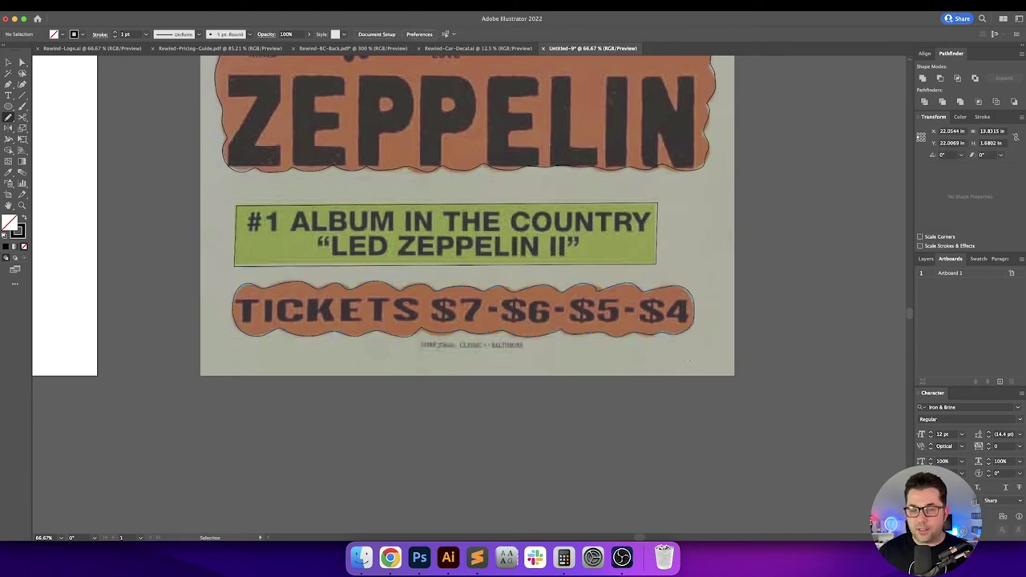
Step: Smooth the two sharp points on the lower edge of the TICKETS outline, below $6 and just before $7
key(v)
scroll(596, 336, up, 3)
key(a)
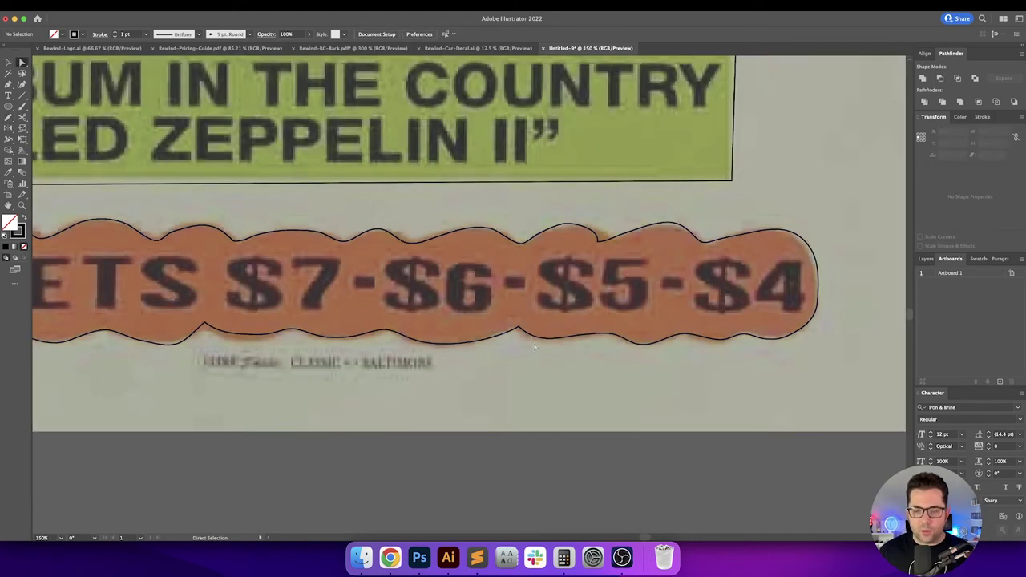
click(521, 338)
click(504, 364)
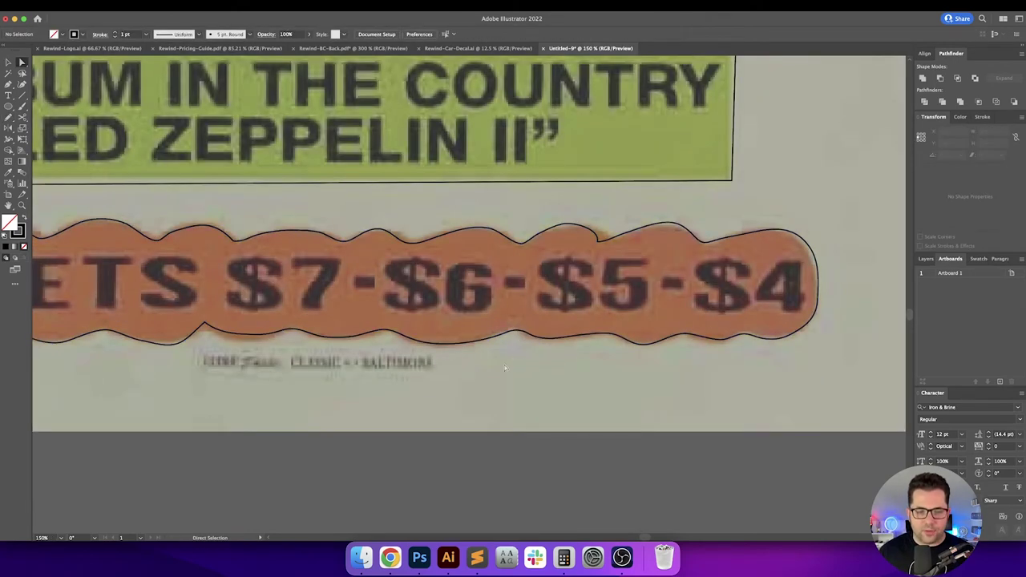
scroll(504, 365, left, 3)
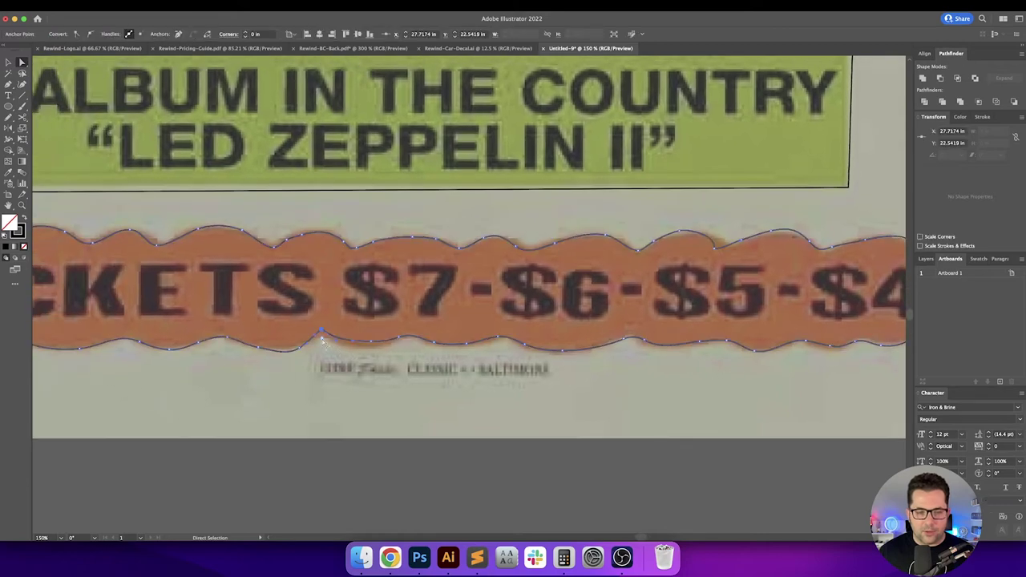
drag(319, 377, 477, 384)
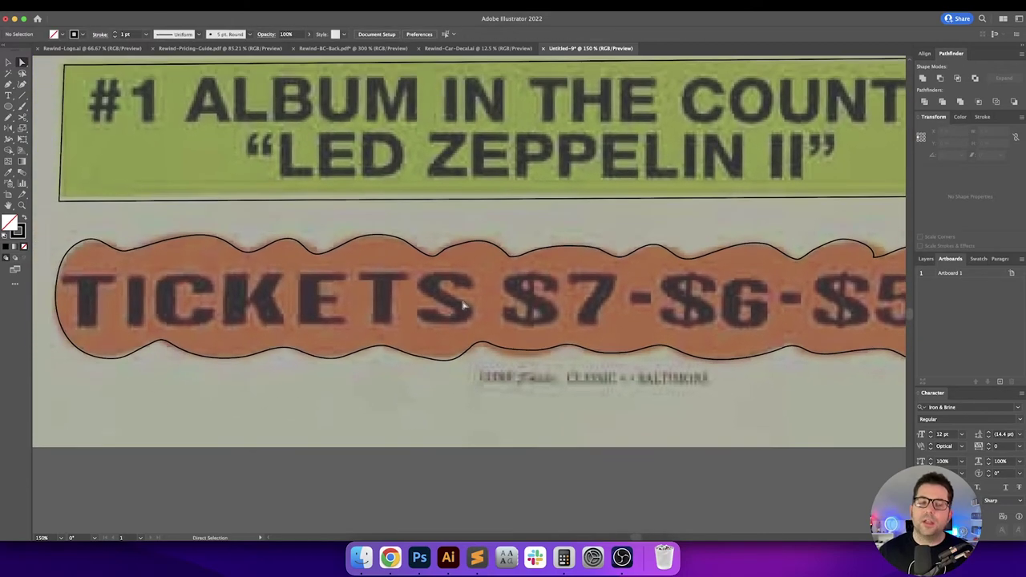
Step: Smooth the sharp notch on the upper edge of the TICKETS outline above $5
scroll(393, 291, right, 8)
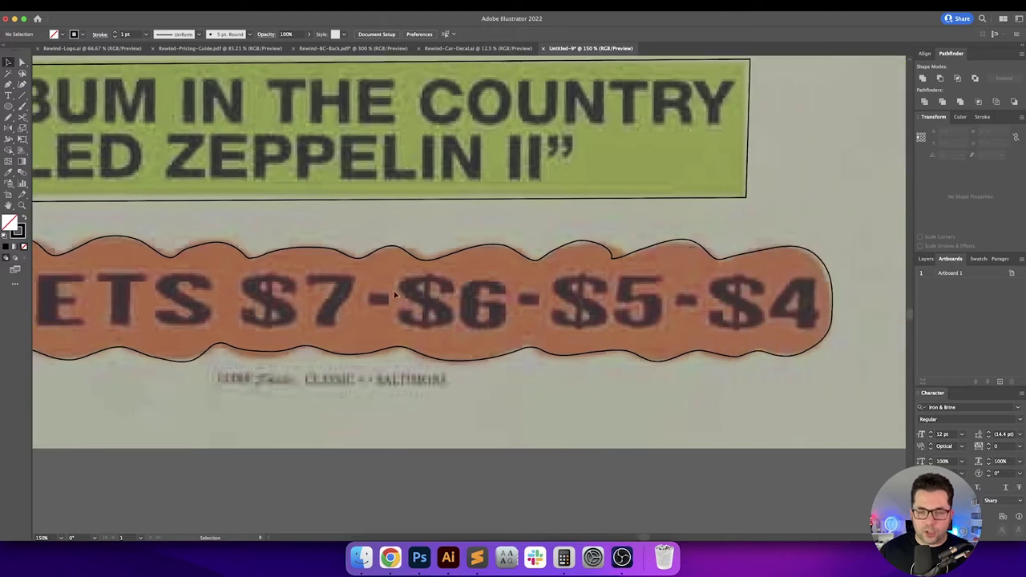
key(a)
click(608, 253)
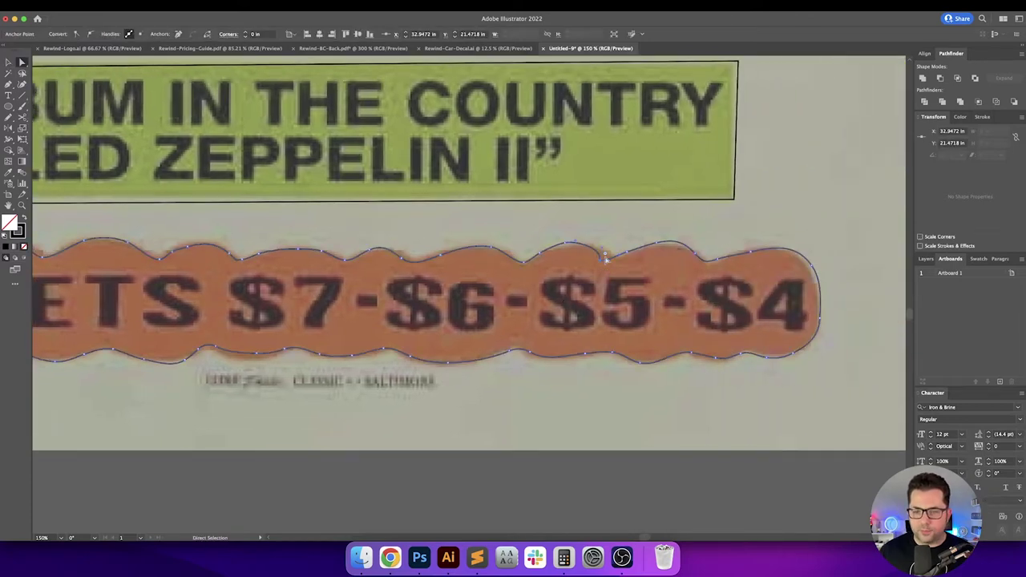
click(617, 238)
key(v)
Step: Select all the traced outlines and move them horizontally off the reference poster onto the blank artboard
scroll(618, 240, down, 2)
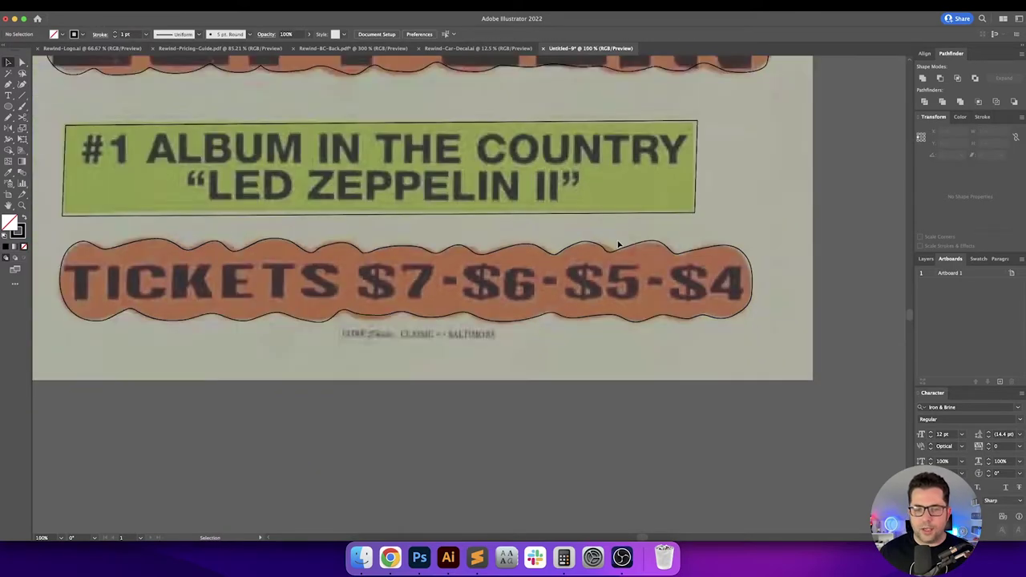
scroll(606, 345, up, 3)
scroll(696, 337, up, 2)
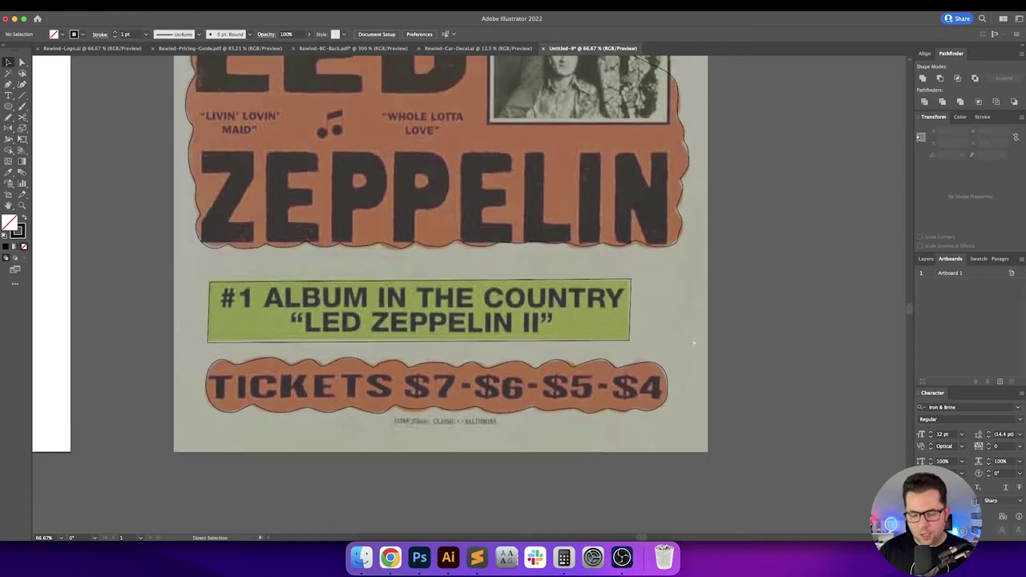
key(super+0)
scroll(697, 337, right, 5)
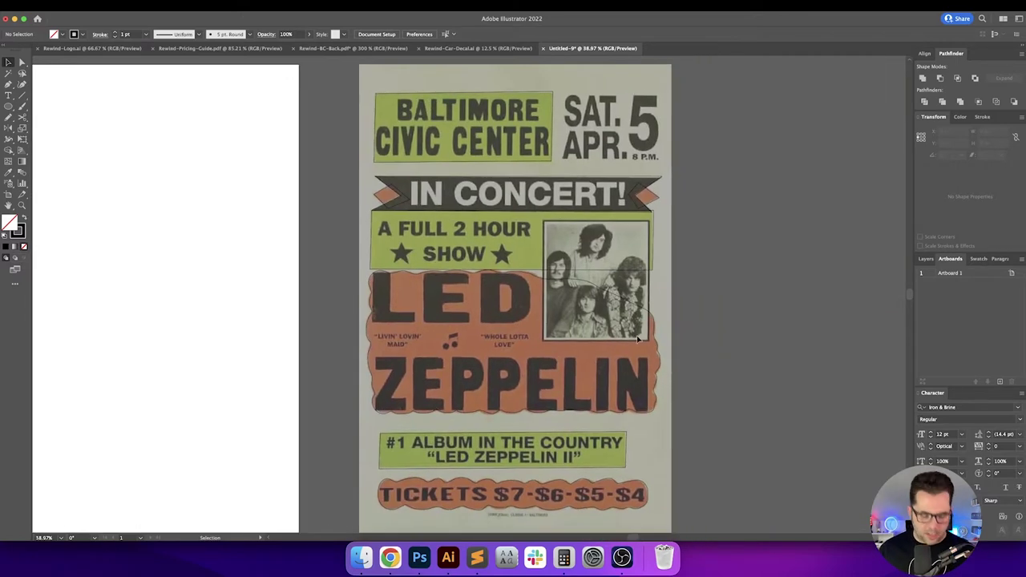
key(space)
drag(384, 293, 382, 293)
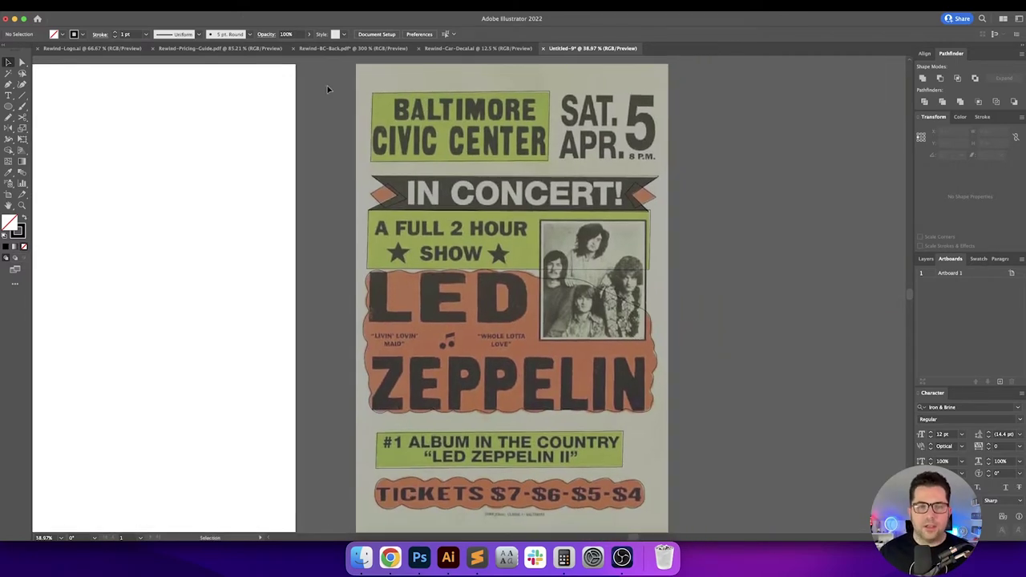
drag(590, 407, 724, 535)
key(space)
drag(665, 287, 790, 424)
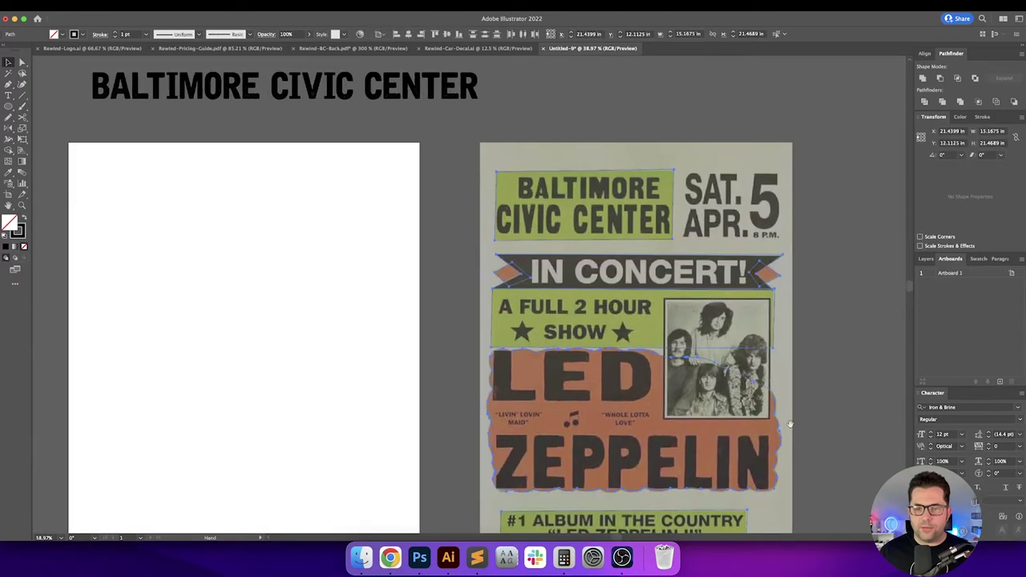
drag(726, 289, 334, 289)
drag(419, 336, 476, 250)
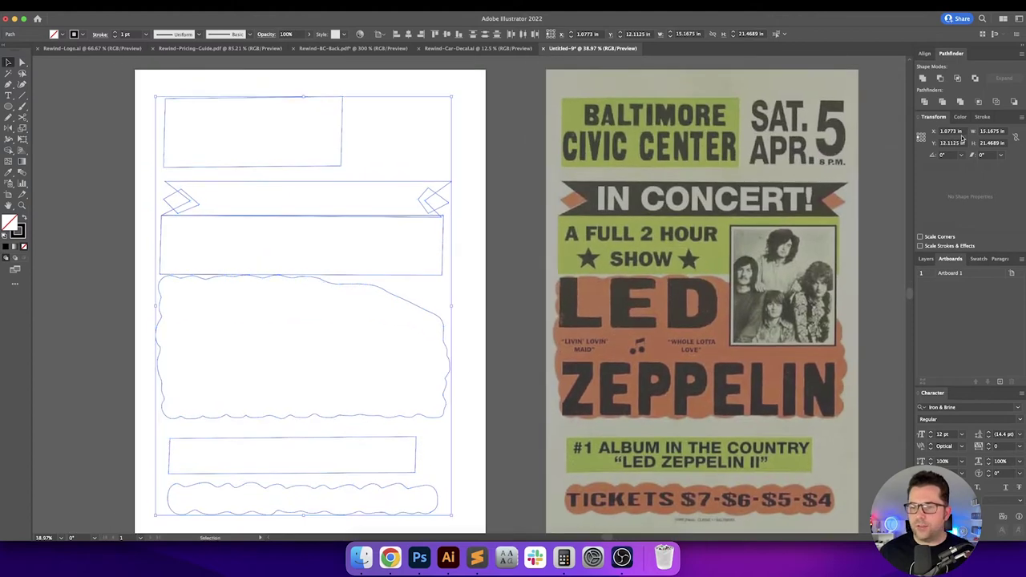
Step: Position the selected outlines by their top-left reference point at X 1 in and Y 1 in
click(918, 133)
click(953, 131)
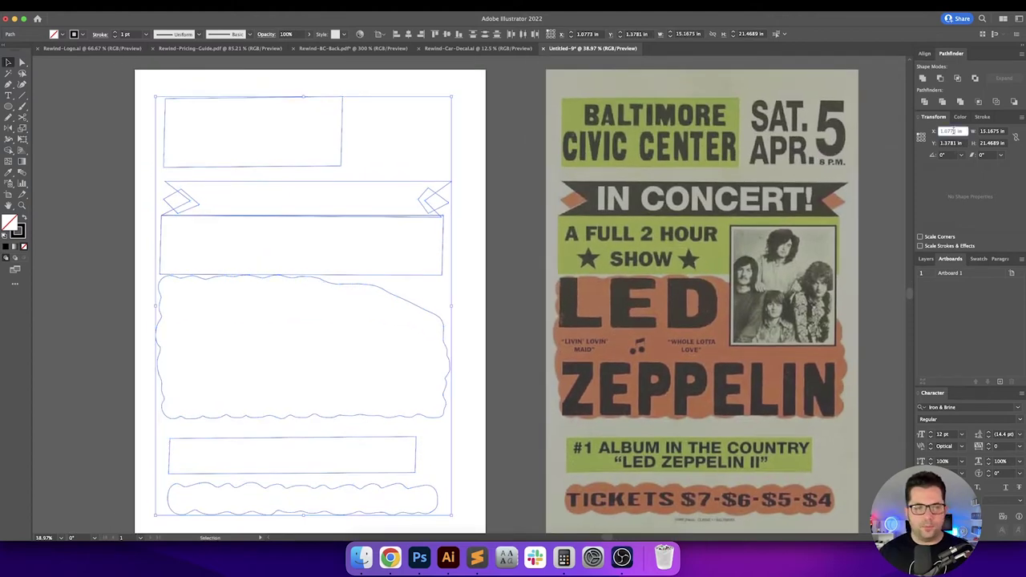
key(Up)
key(Down)
key(Tab)
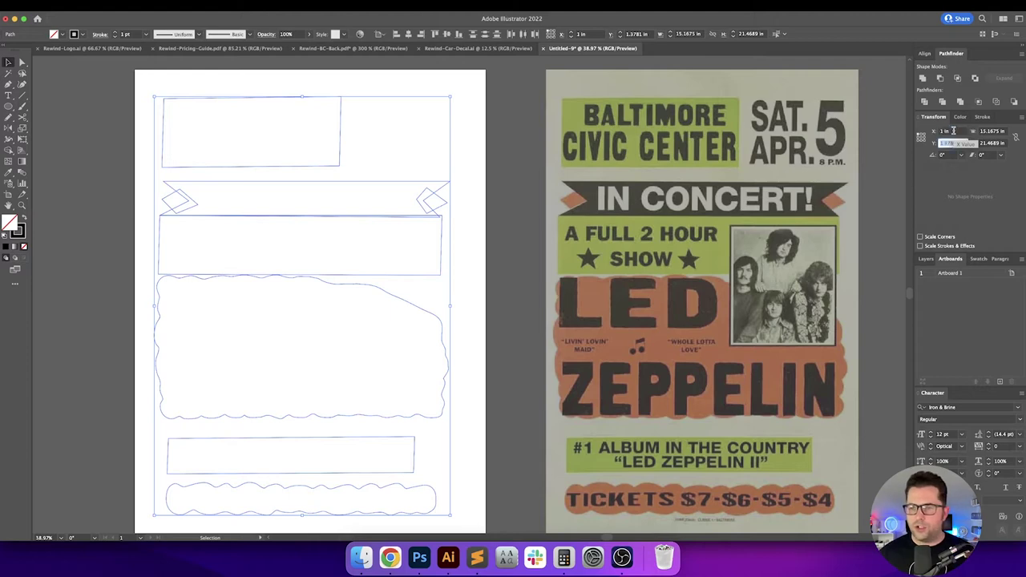
text(1)
key(Return)
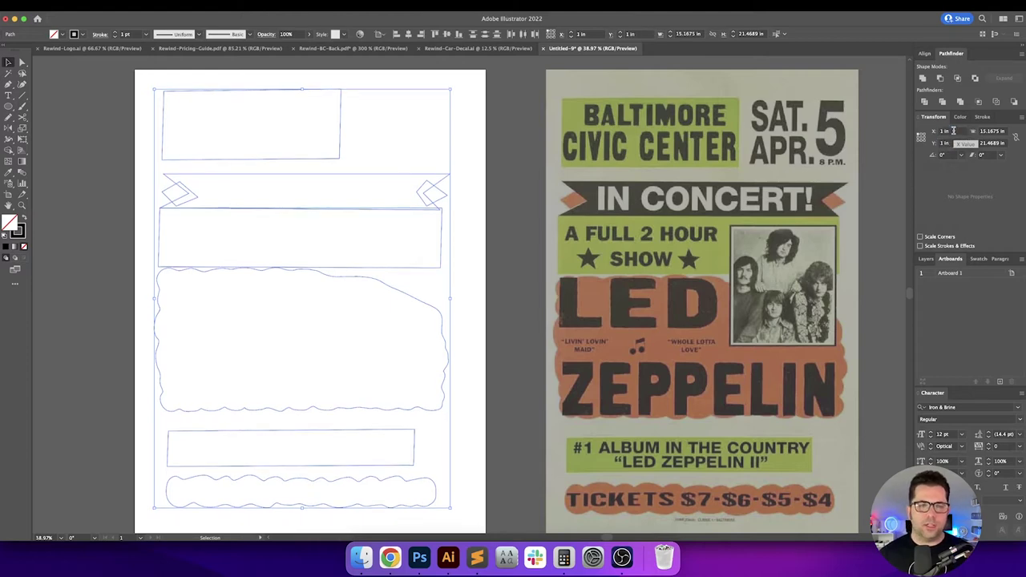
Step: Resize the selected outlines to 16 in wide and 22 in high without keeping their proportions
click(994, 131)
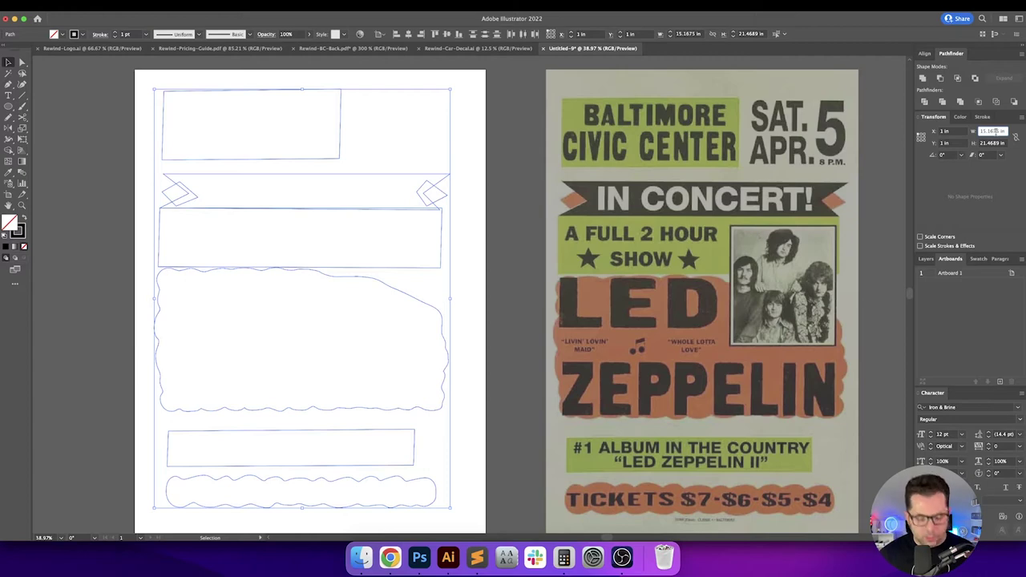
text(17)
key(Return)
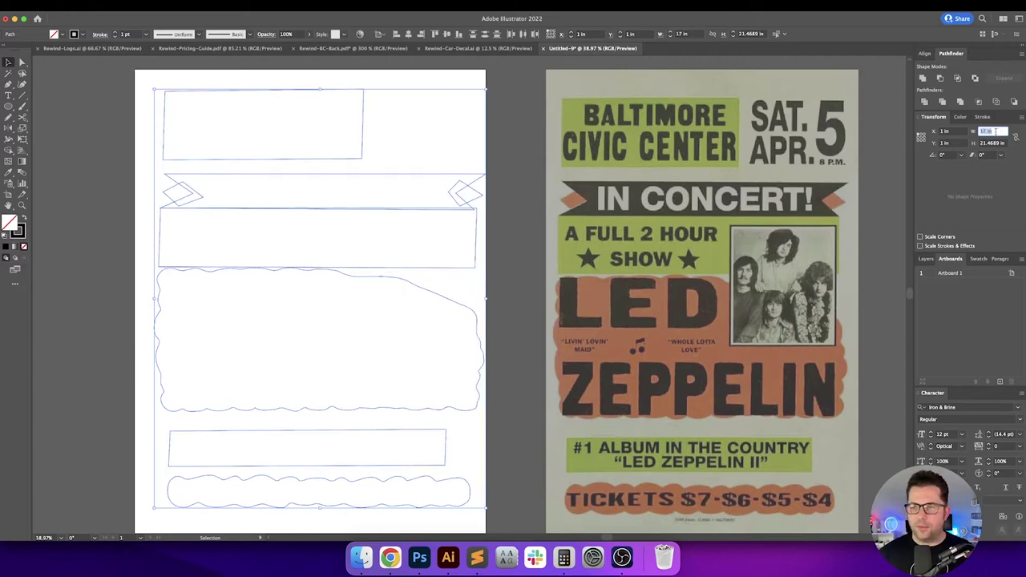
text(16)
key(Return)
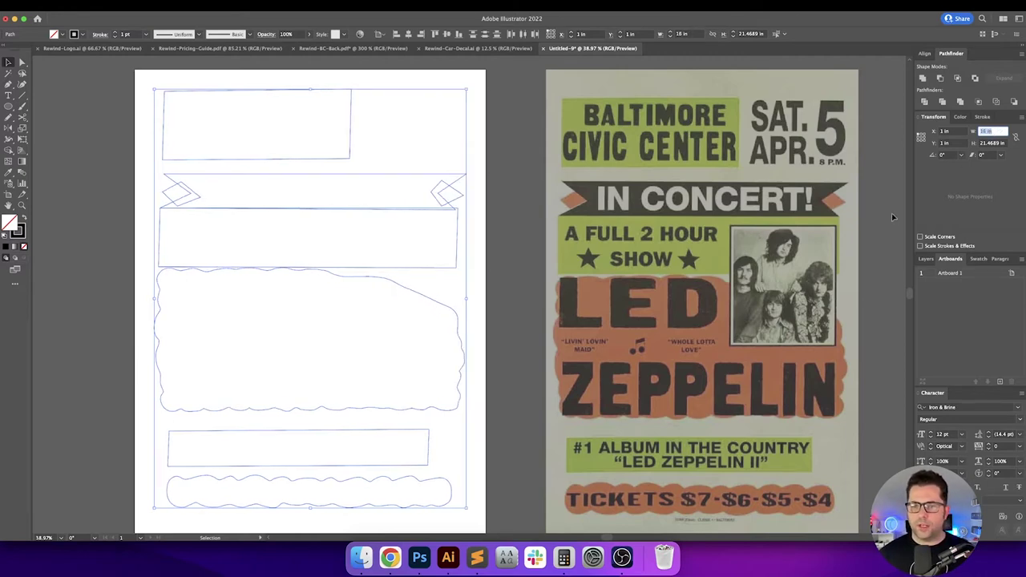
scroll(891, 213, down, 1)
key(Tab)
text(22)
key(Return)
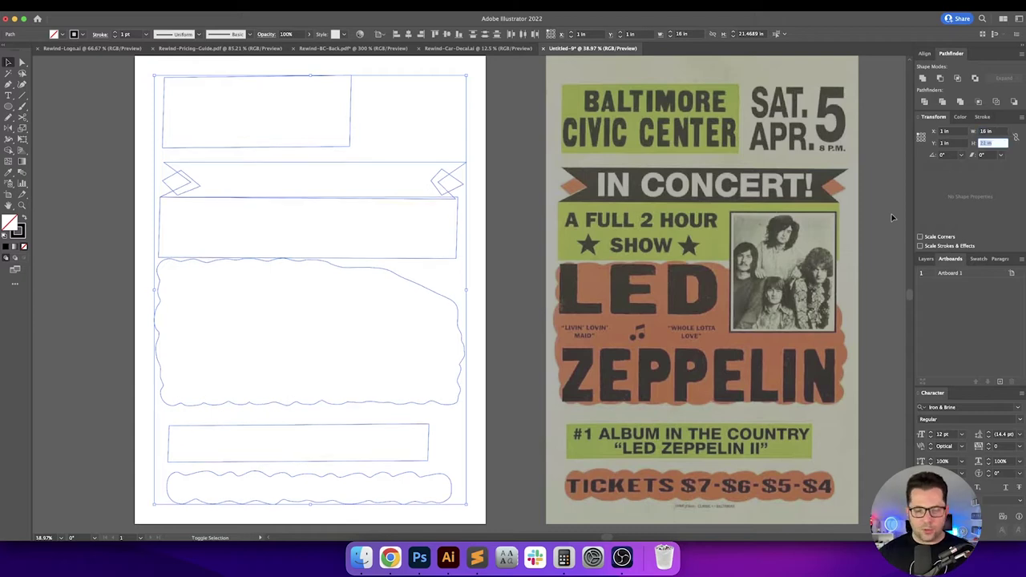
key(Escape)
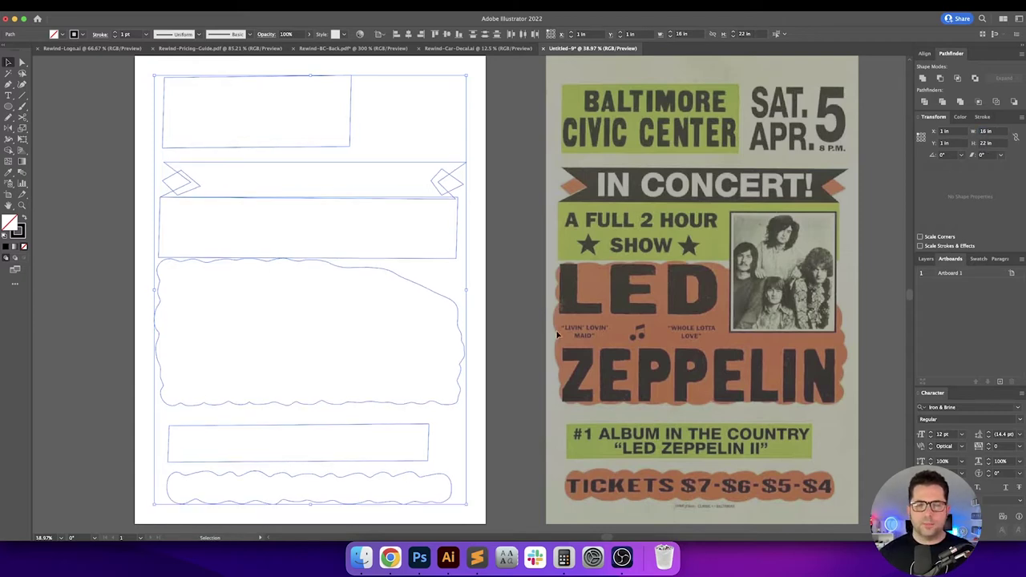
Step: Check the position and size of all outlines on the artboard using the centre reference point, and deselect them
click(531, 329)
drag(532, 330, 564, 332)
drag(513, 289, 533, 297)
drag(196, 81, 564, 534)
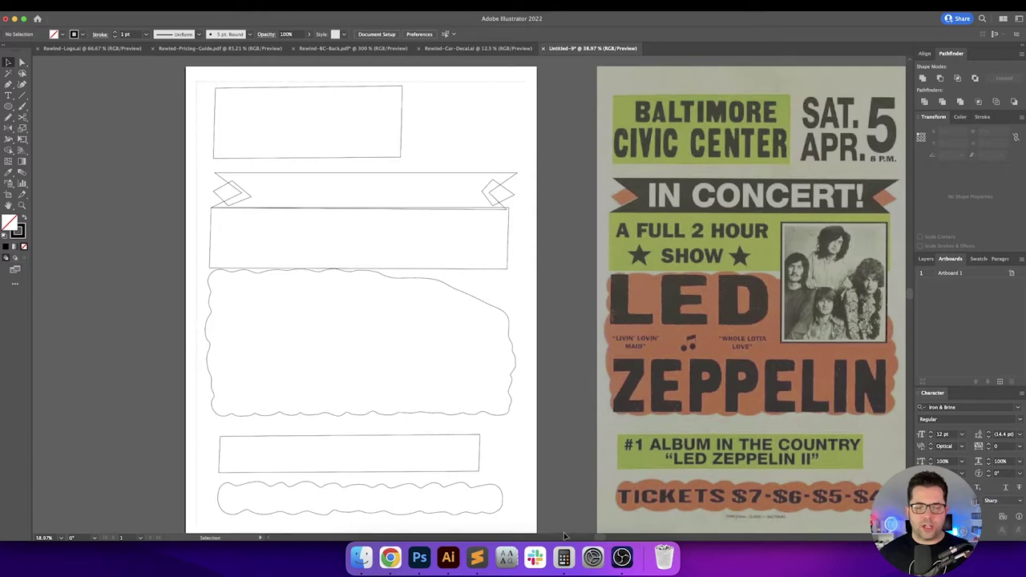
key(super+a)
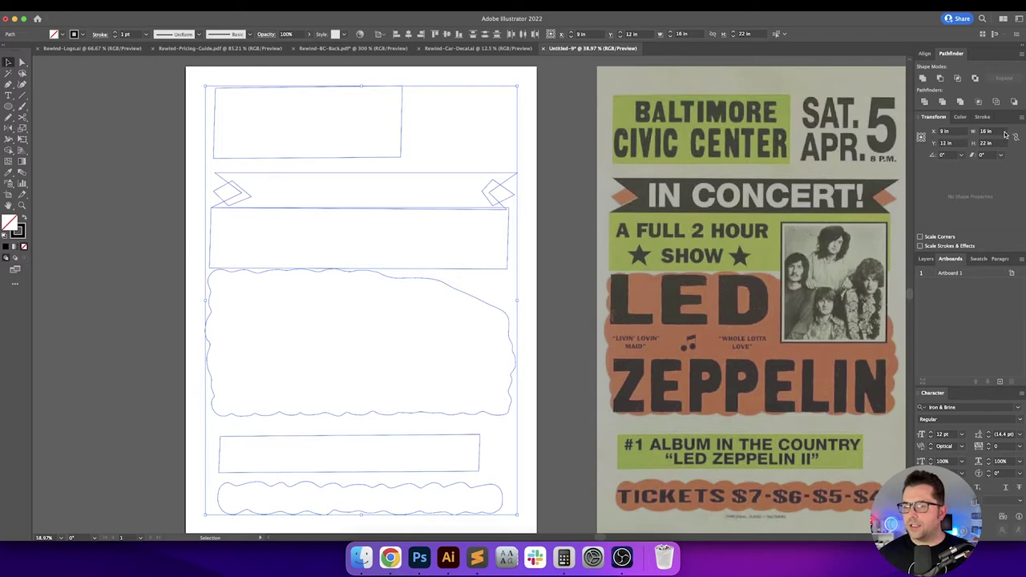
click(615, 231)
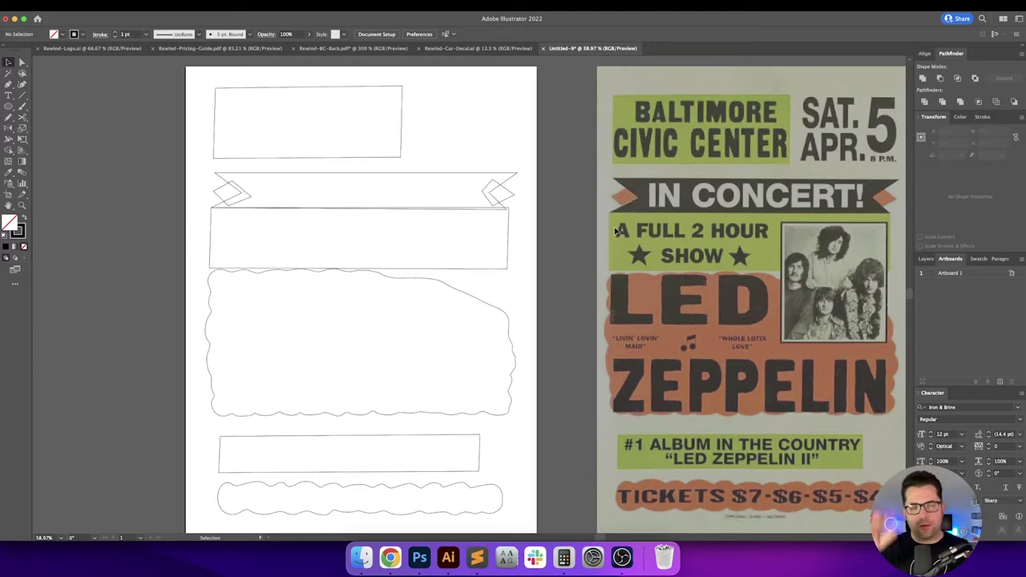
scroll(574, 250, right, 5)
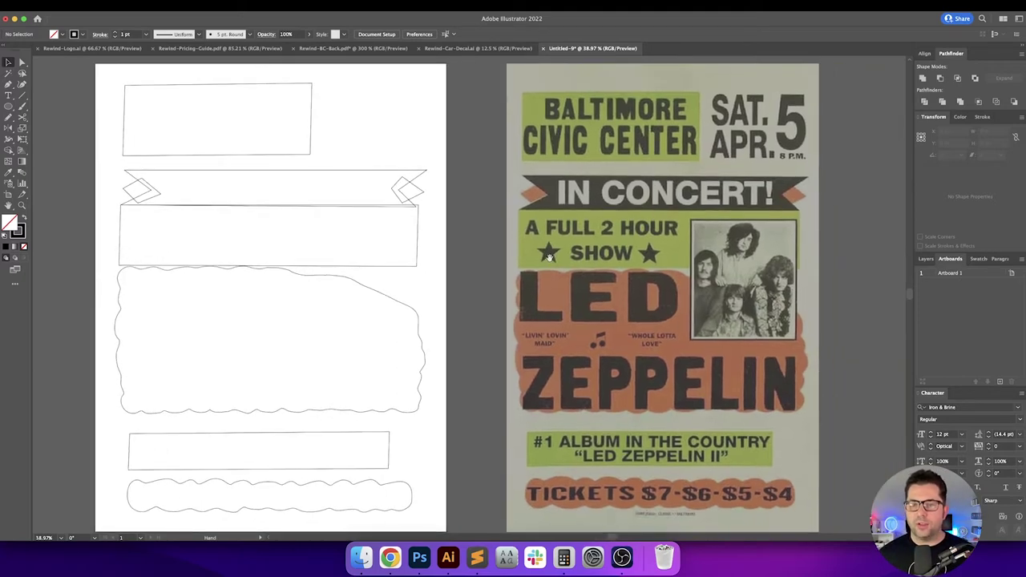
scroll(481, 166, left, 4)
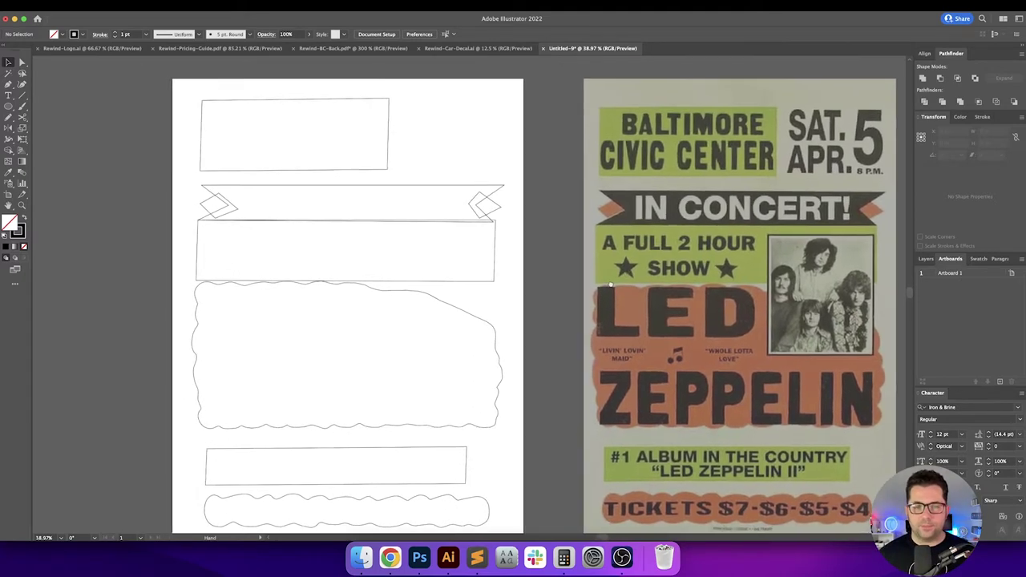
key(t)
click(453, 138)
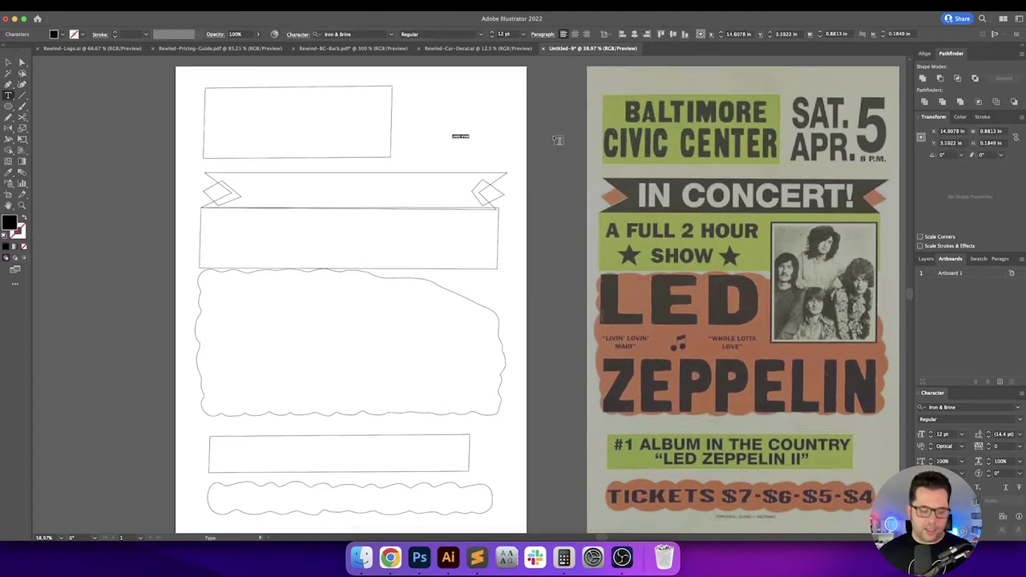
key(Escape)
key(Delete)
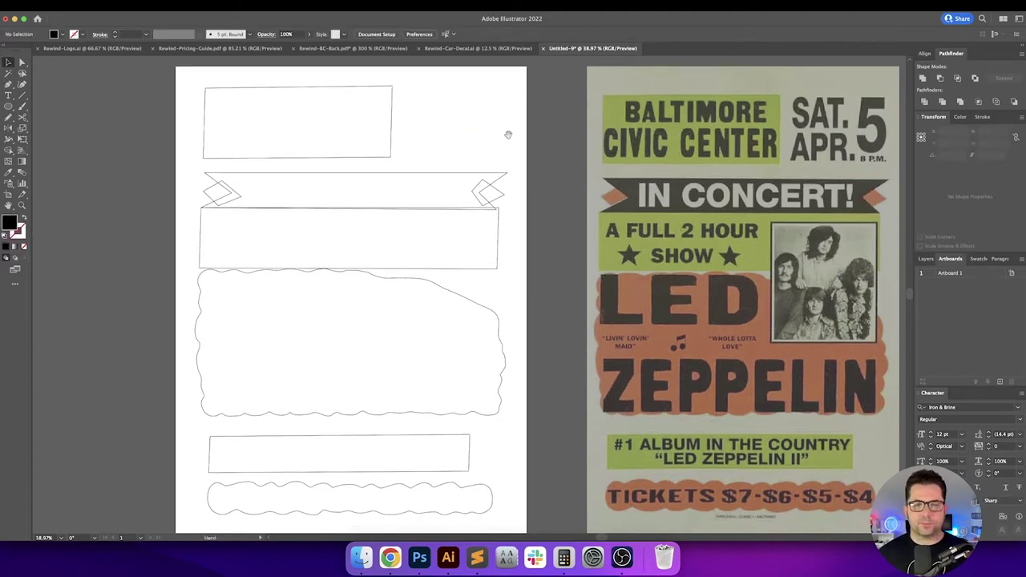
Step: Add the text SAT. in Iron & Brine Regular beside the top outlined rectangle on the artboard and enlarge it
drag(508, 135, 502, 153)
key(t)
click(428, 132)
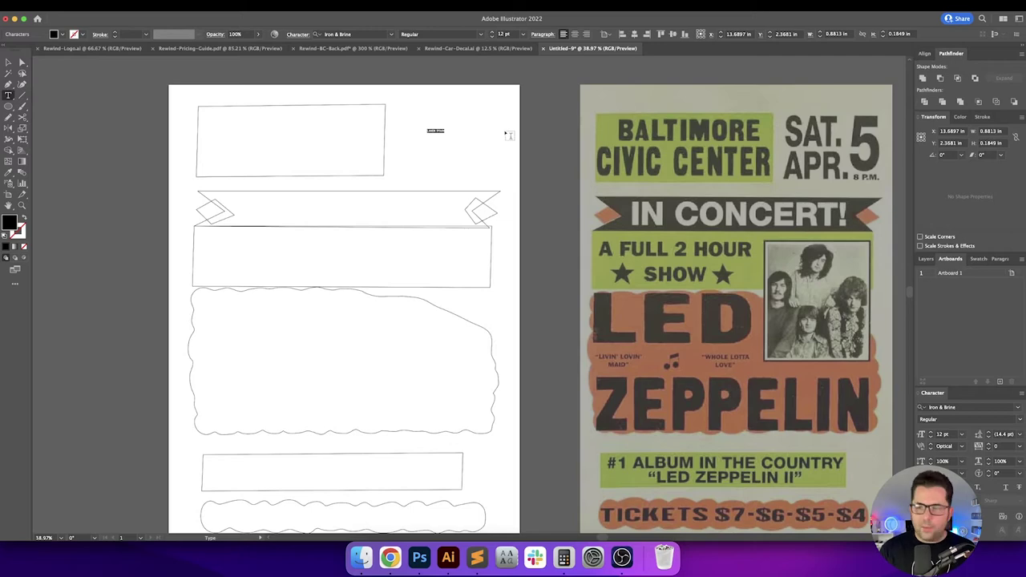
key(Escape)
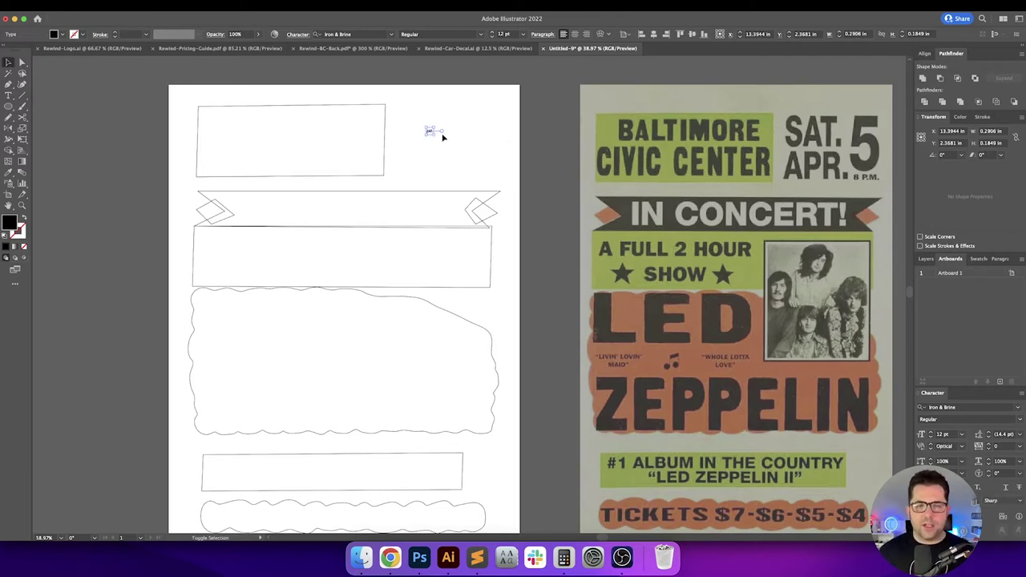
drag(435, 135, 584, 284)
click(484, 148)
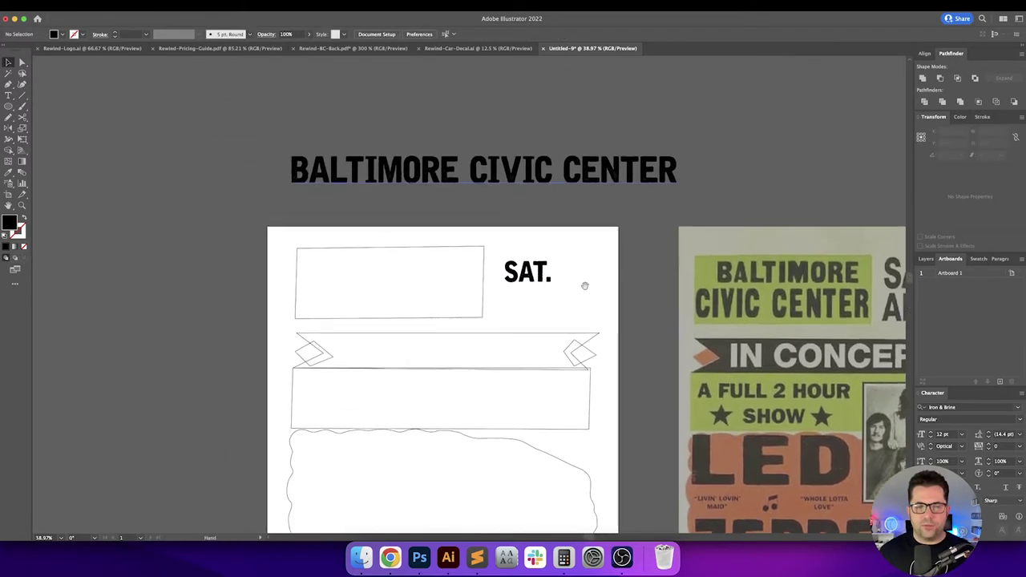
Step: Draw a black rectangle about 6.5 by 3.6 in outside the artboard and add the text SAT. below it, about 4.6 in wide
drag(319, 280, 453, 234)
key(m)
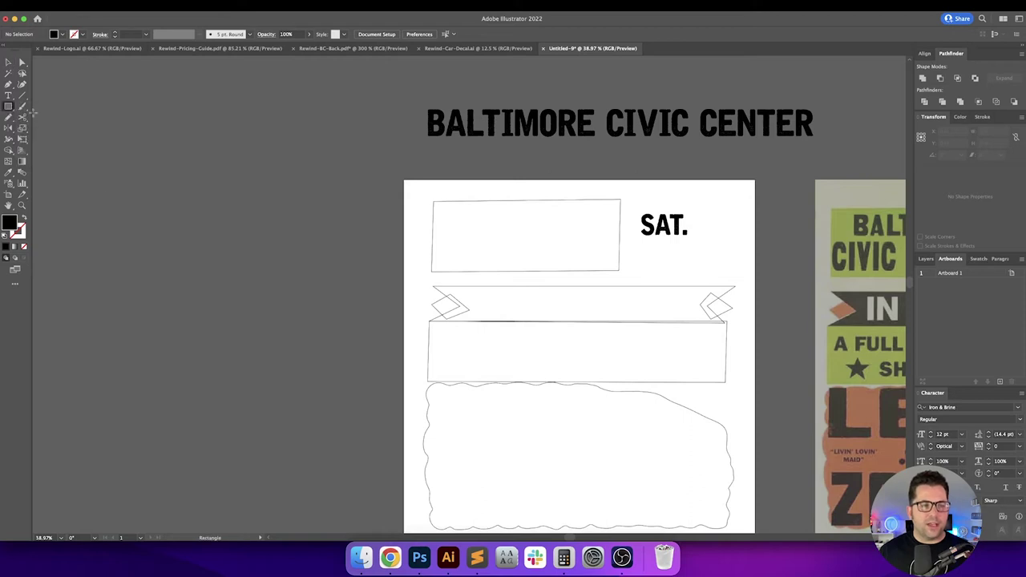
drag(117, 226, 244, 294)
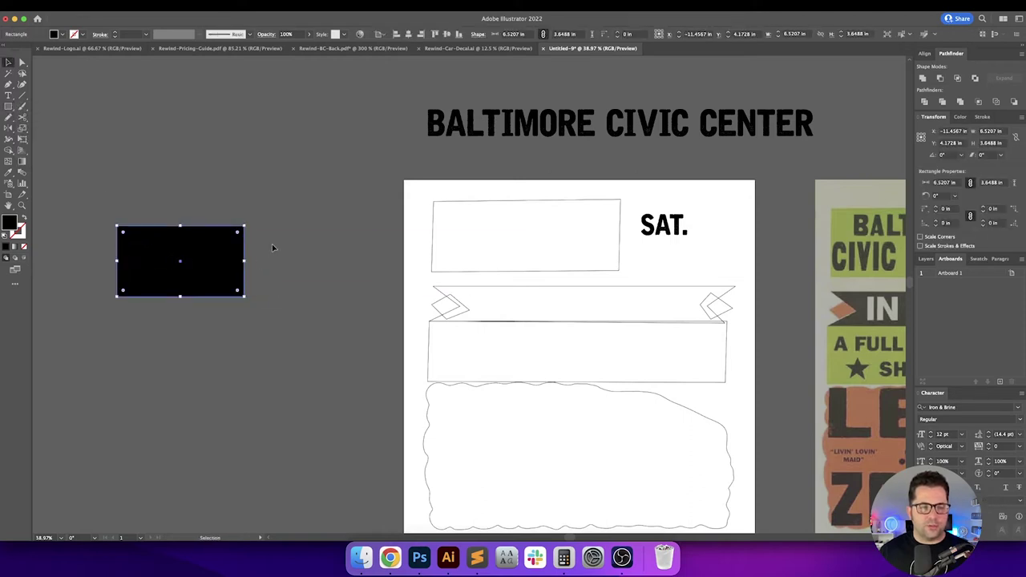
drag(271, 244, 323, 228)
key(t)
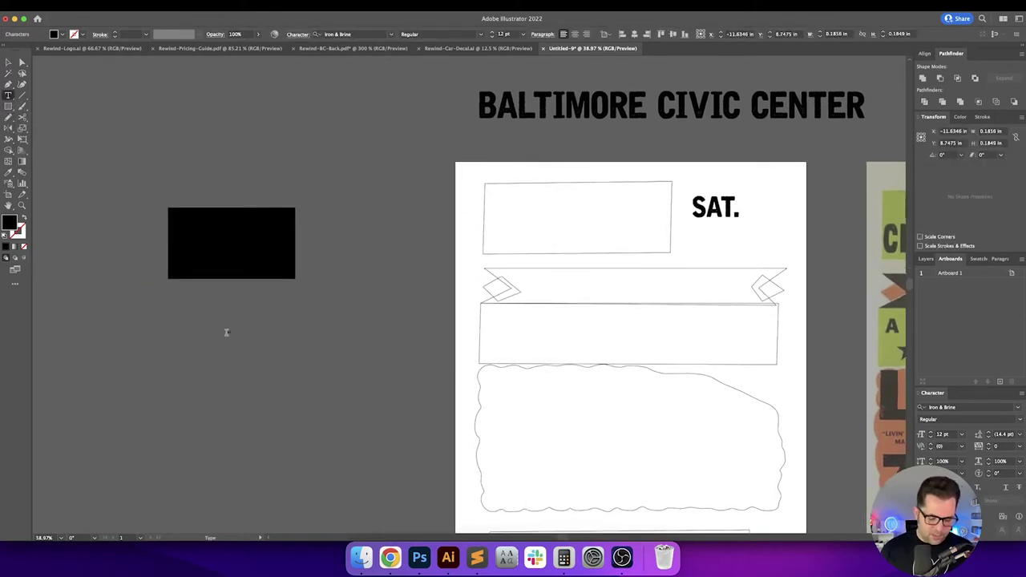
drag(233, 335, 277, 366)
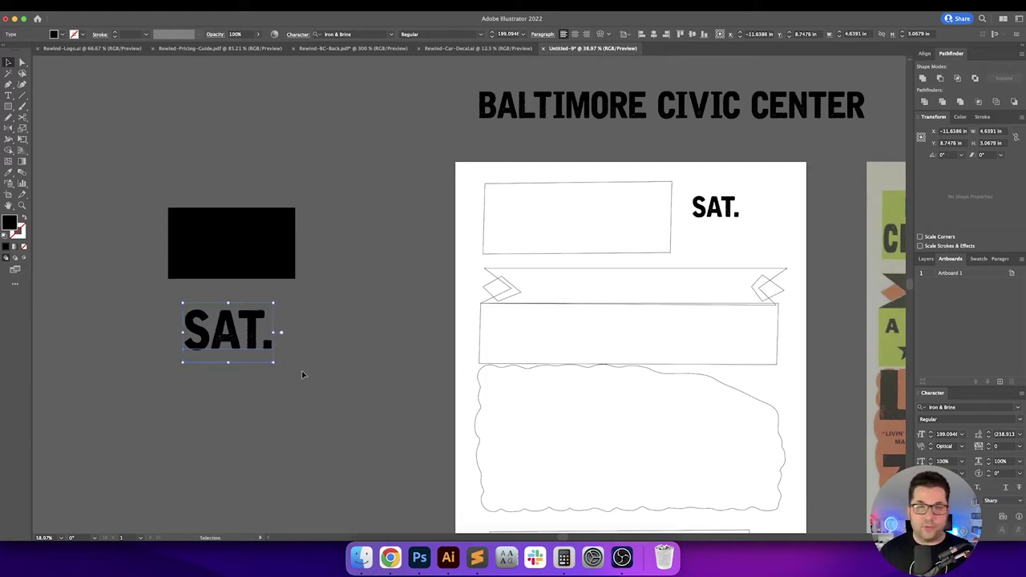
Step: Try to envelope-distort the off-artboard SAT. text into the black rectangle as the top object
shift+click(212, 257)
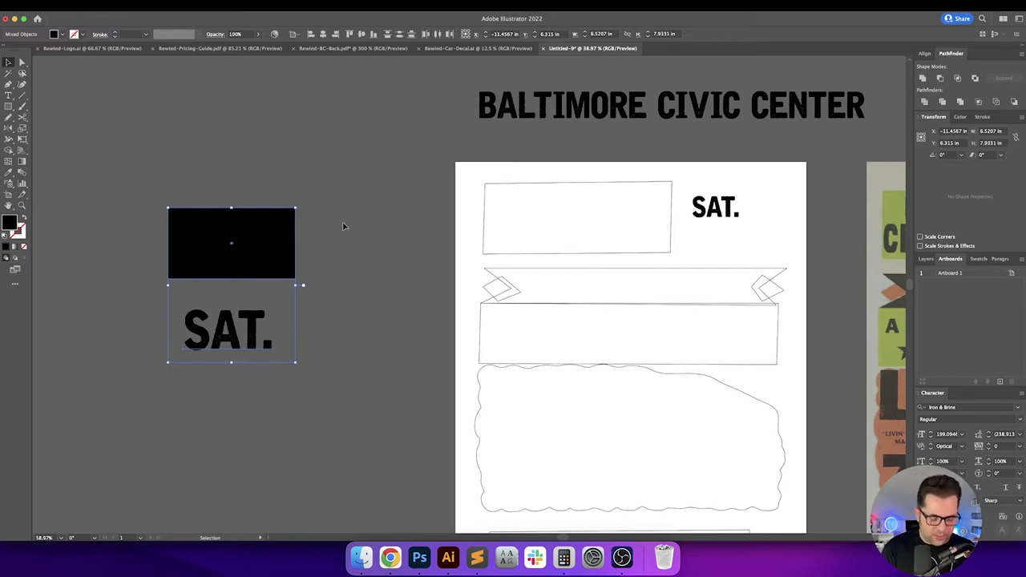
key(alt+super+c)
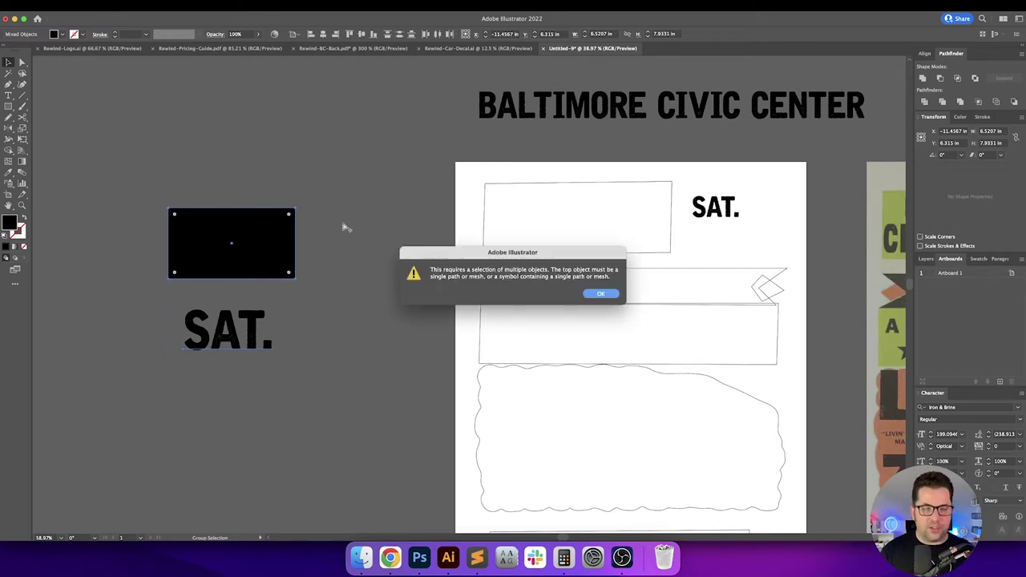
key(Return)
Step: Bring the black rectangle in front of the SAT. text and warp the text into it with Envelope Distort using the top object
click(286, 237)
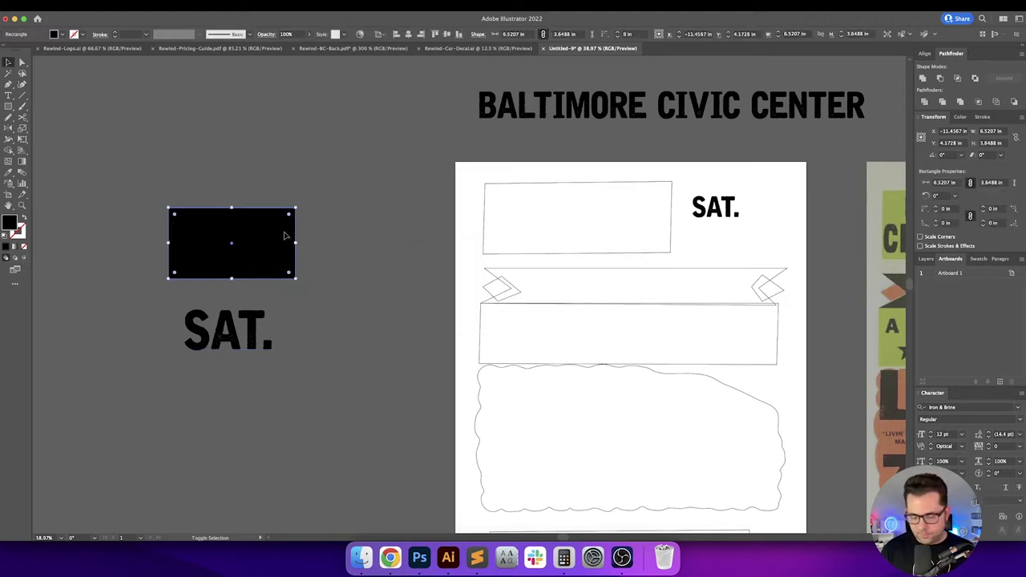
drag(332, 374, 222, 241)
key(alt+super+c)
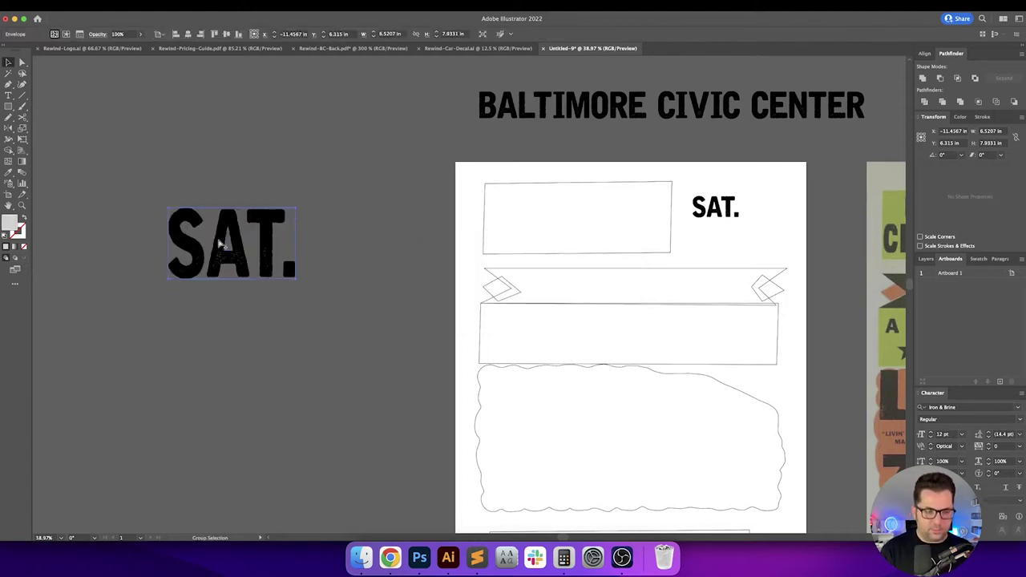
click(344, 280)
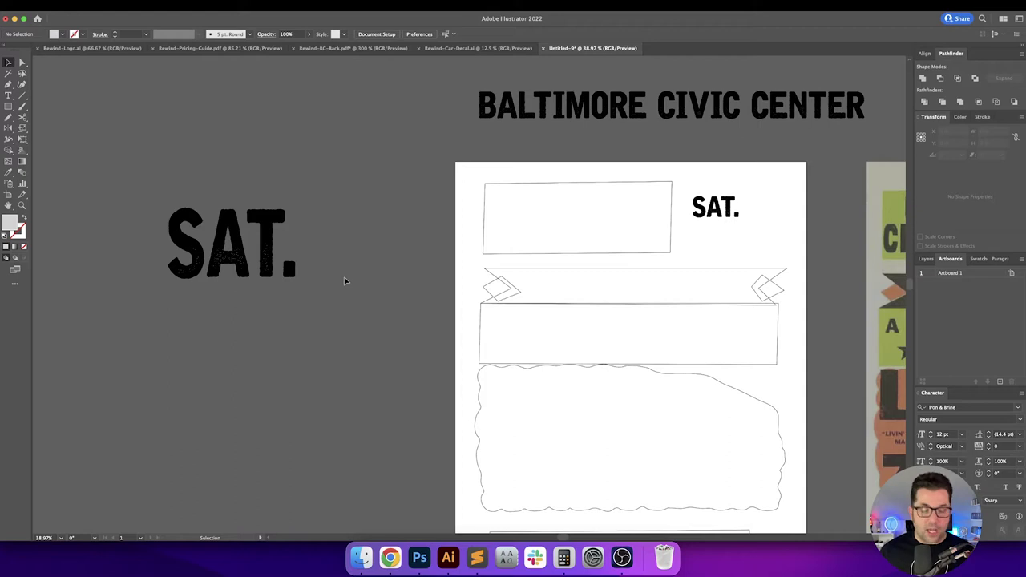
Step: Replace the text inside the envelope with TUE., leave isolation mode and delete the warped text
double_click(257, 265)
double_click(228, 241)
double_click(228, 240)
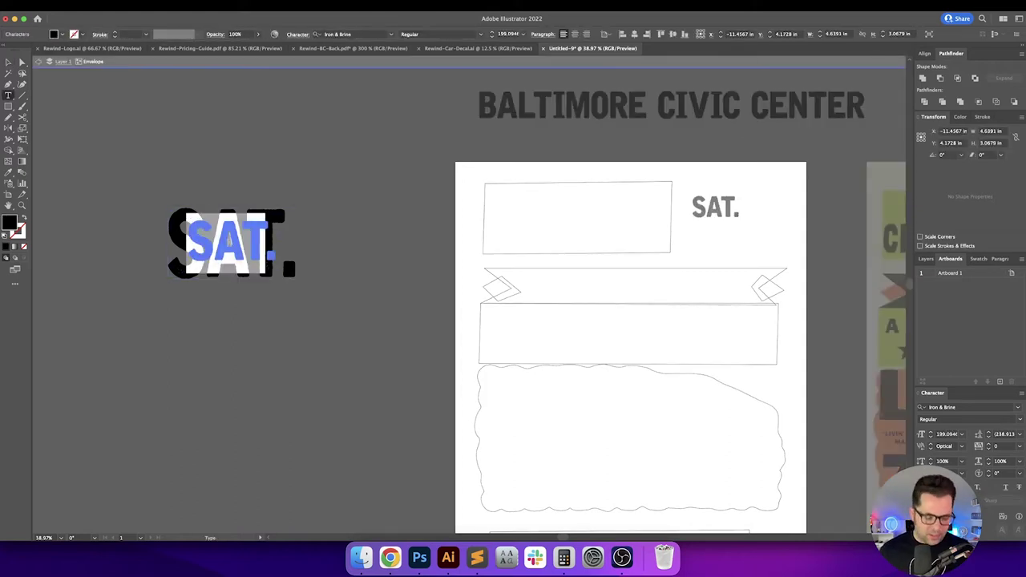
text(TUE)
key(Escape)
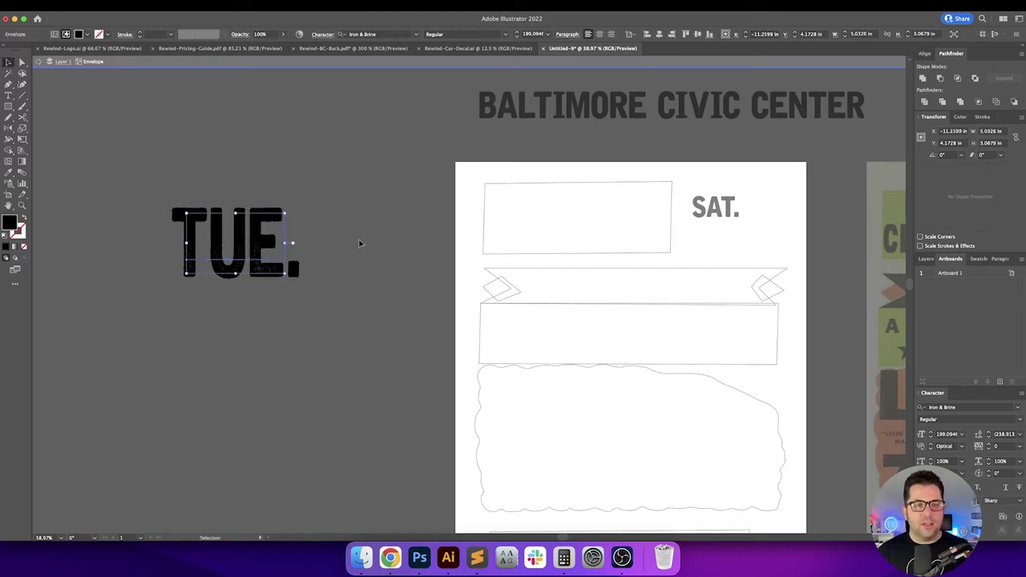
click(359, 243)
double_click(359, 243)
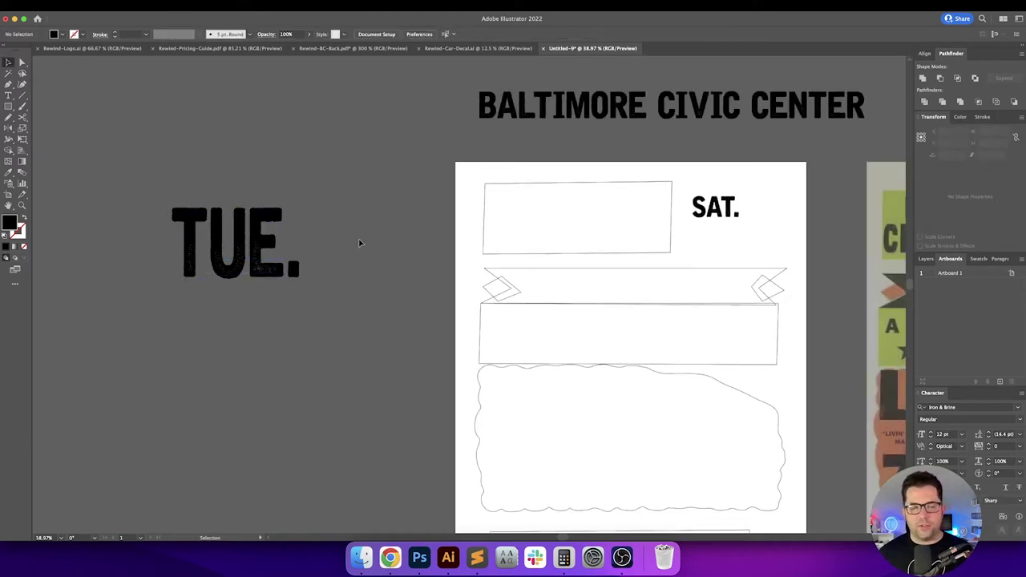
click(205, 252)
key(Delete)
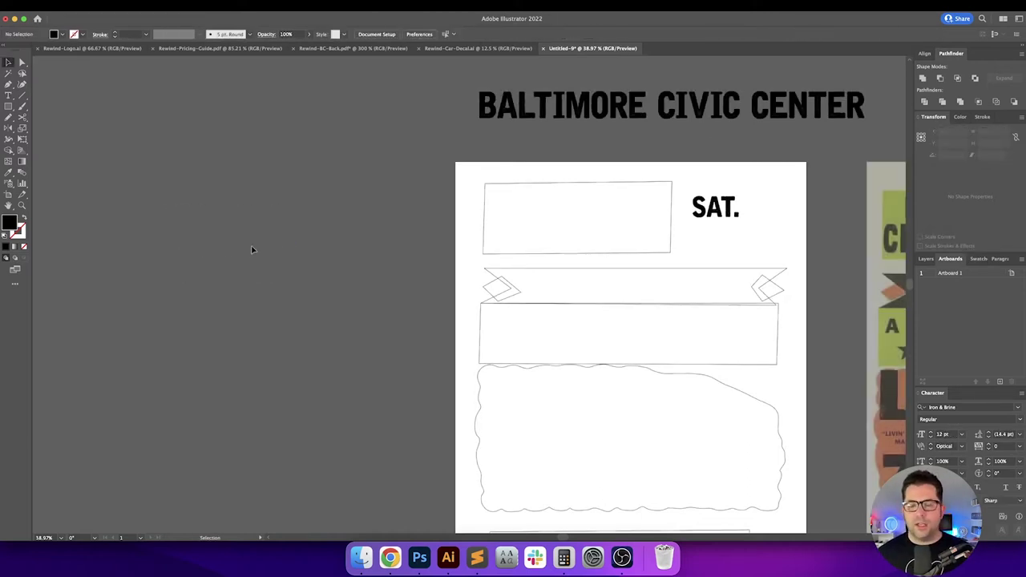
Step: Enlarge the SAT. text beside the top rectangle to about 3.5 in wide and duplicate it directly below
scroll(251, 248, right, 3)
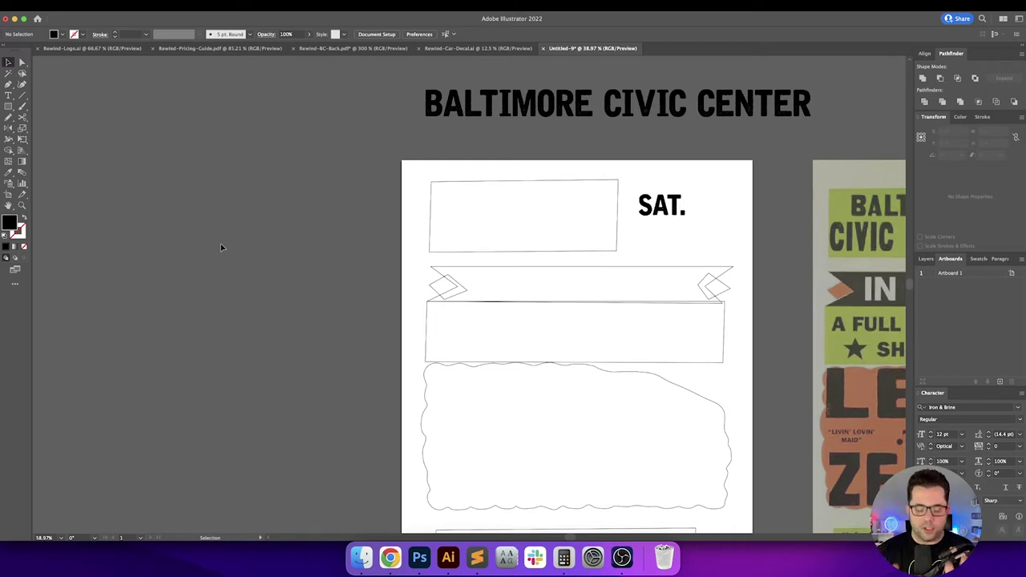
drag(240, 288, 194, 257)
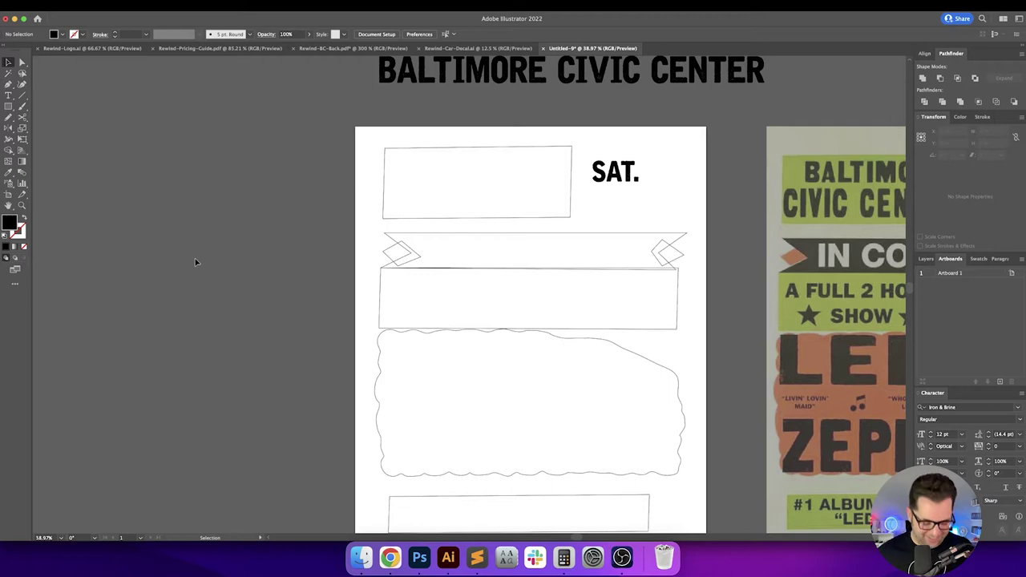
scroll(226, 234, right, 3)
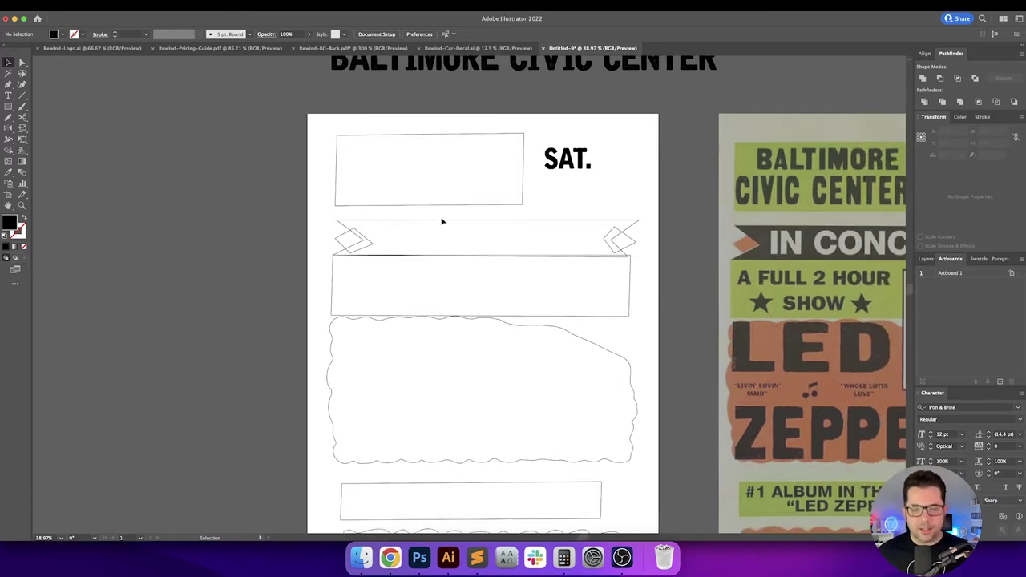
drag(488, 230, 355, 231)
drag(485, 149, 404, 200)
Step: Change the lower SAT. copy to OCT and deselect it
double_click(403, 198)
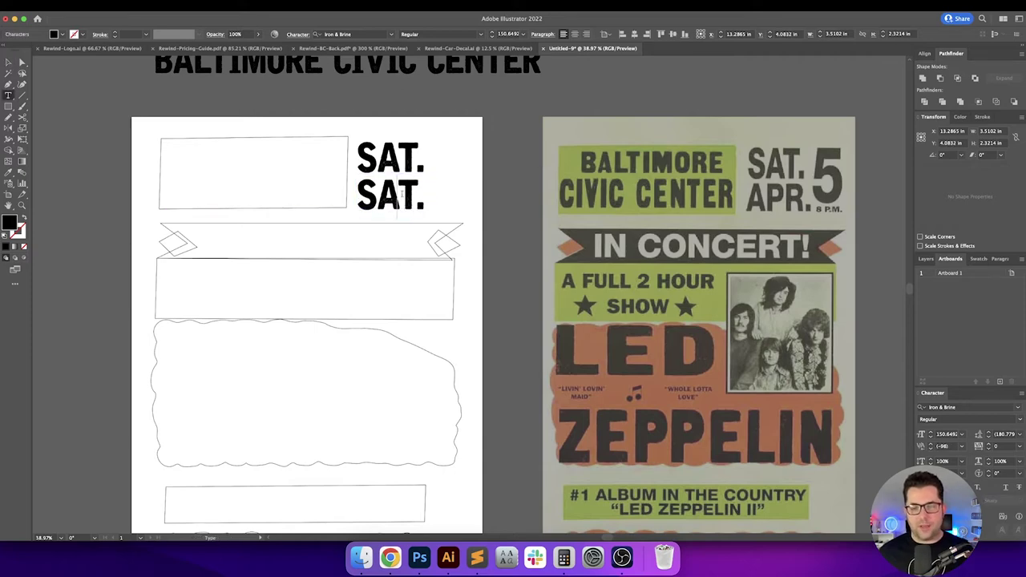
triple_click(401, 194)
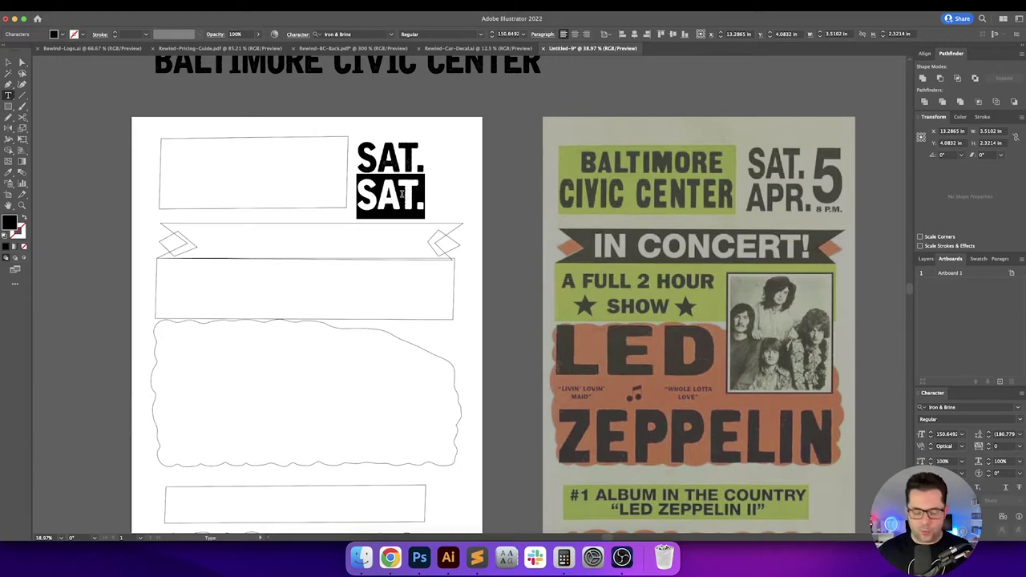
text(OCT)
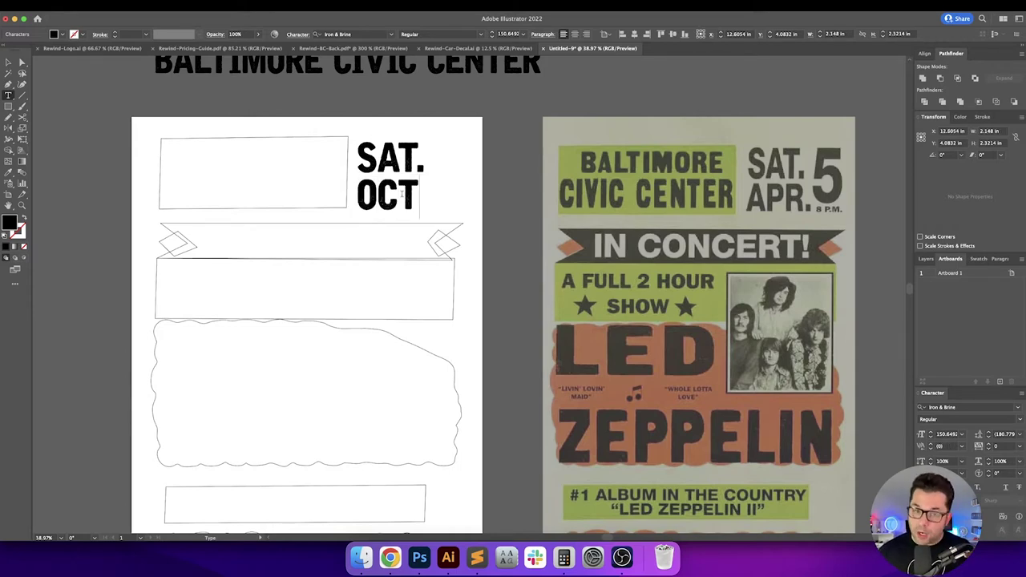
key(Escape)
click(481, 170)
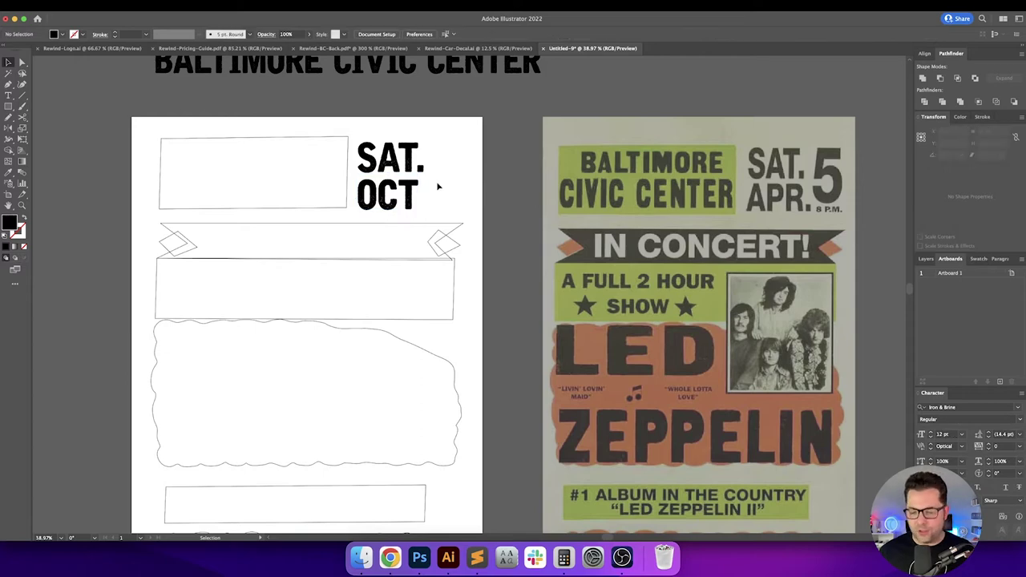
drag(398, 195, 472, 170)
scroll(448, 189, up, 1)
scroll(448, 189, left, 1)
double_click(471, 168)
key(Escape)
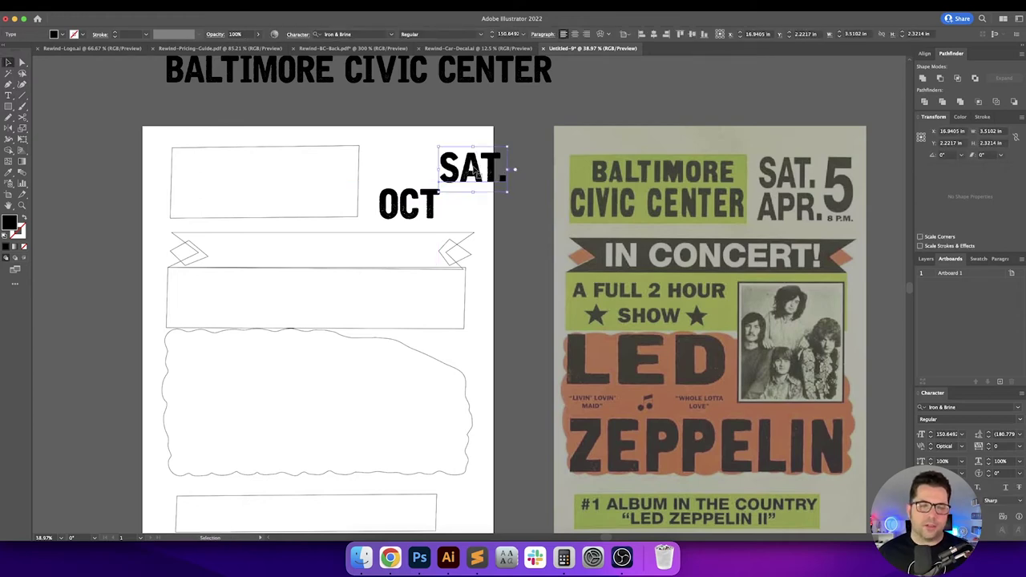
key(ctrl+z)
Step: Duplicate the SAT. text to its right, change the copy to 7 and enlarge the numeral beside the day and month
drag(411, 175, 483, 177)
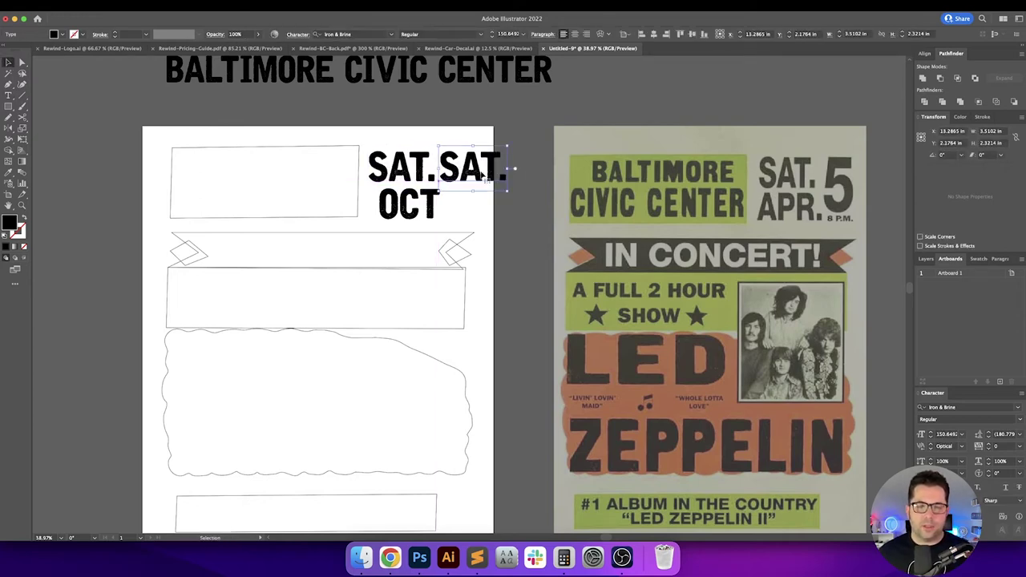
double_click(484, 176)
text(7)
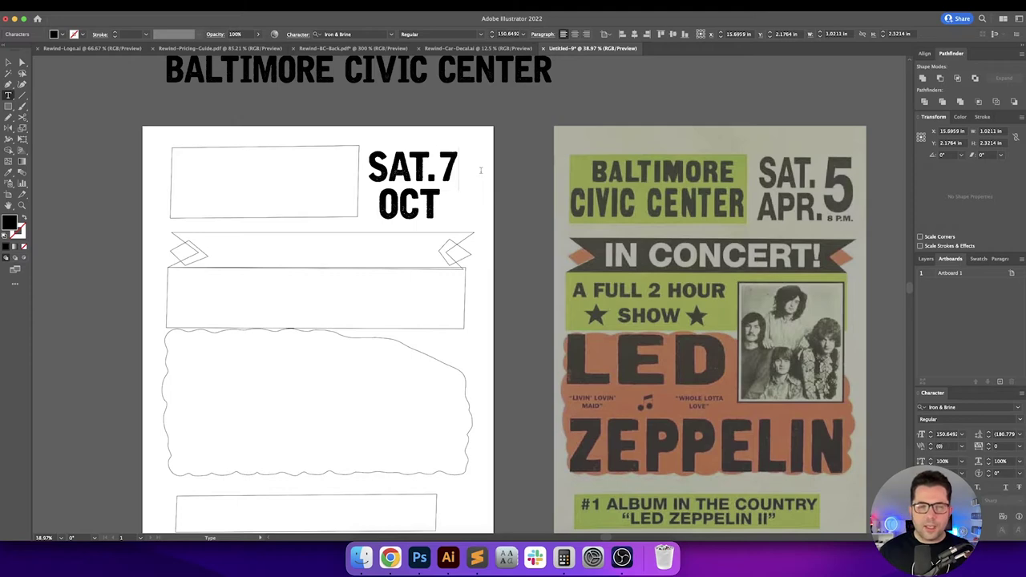
key(Escape)
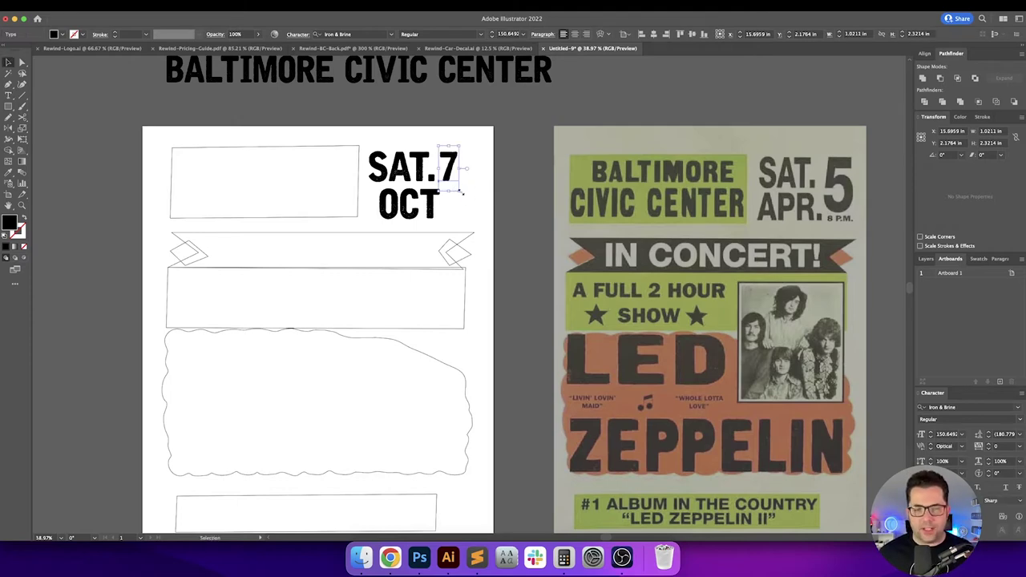
drag(462, 193, 422, 209)
click(489, 220)
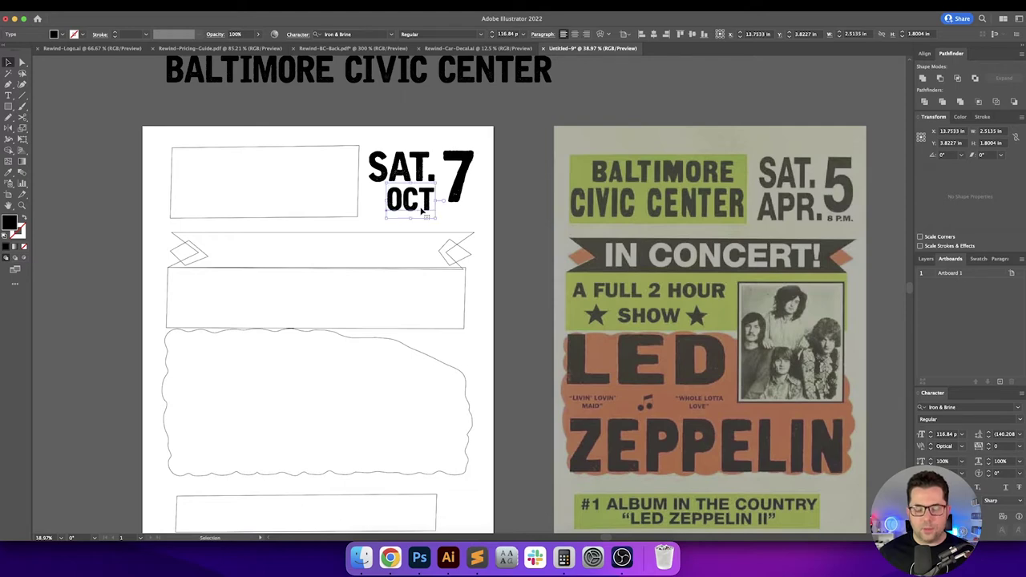
Step: Match the OCT text to the size of SAT. with the Eyedropper and line up their left edges
click(277, 175)
drag(279, 176, 259, 173)
click(396, 196)
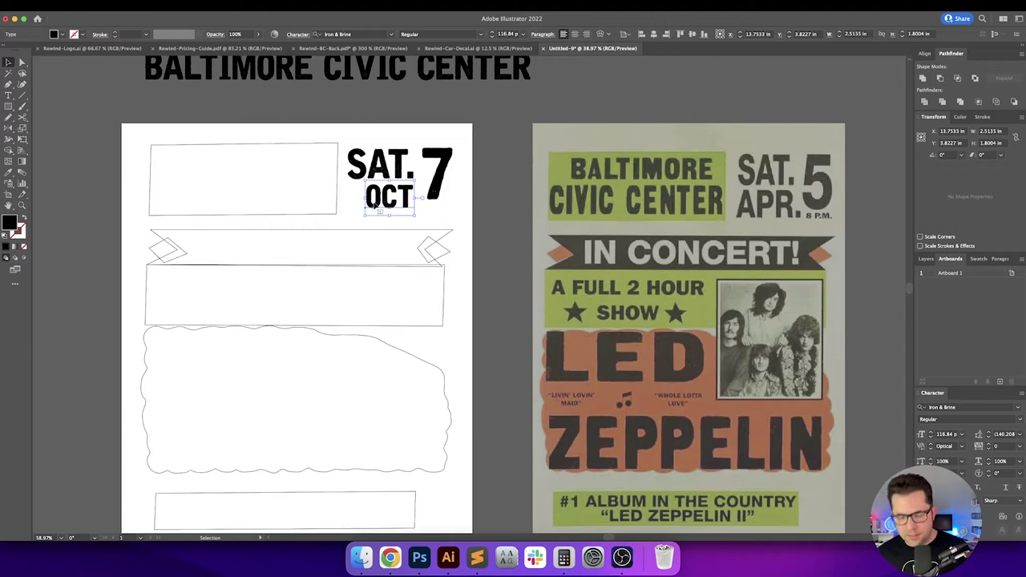
key(i)
click(395, 162)
key(v)
Step: Duplicate the OCT text to the right below the 7 and change the copy to 8PM
drag(401, 201, 479, 205)
click(297, 201)
double_click(479, 205)
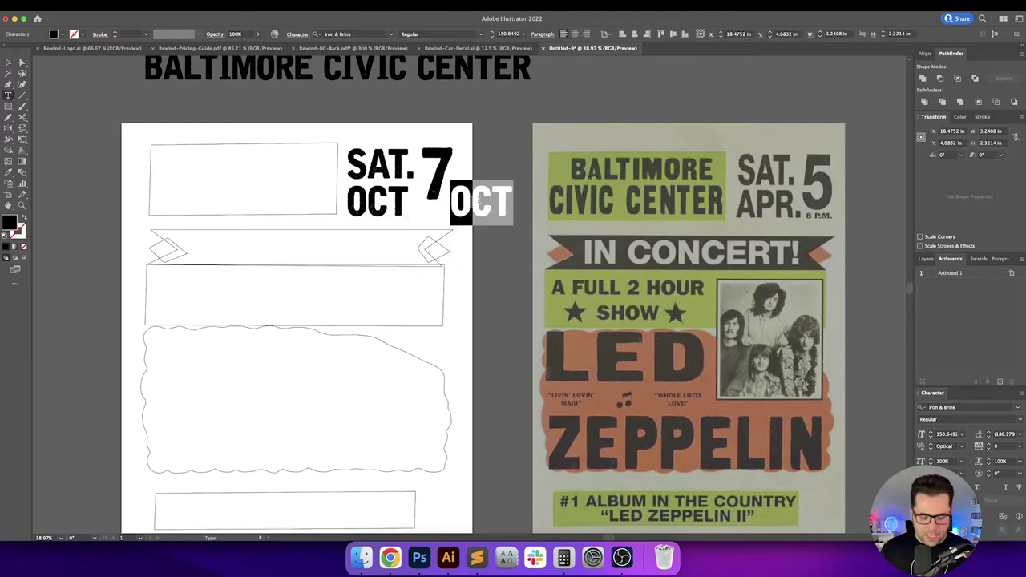
text(8PM)
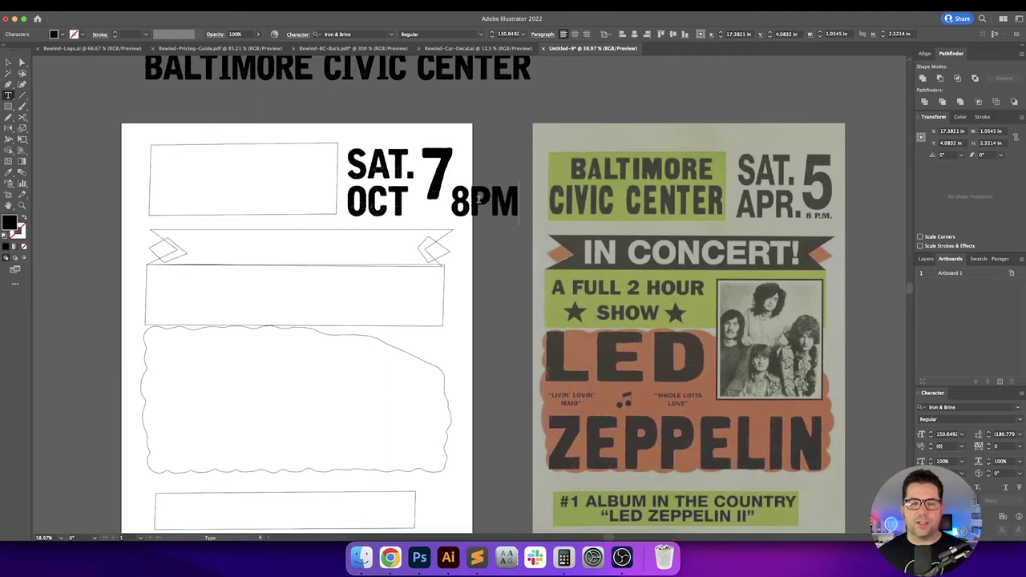
Step: Set the 8PM text to 75 pt and move it below the 7, beside OCT
key(Escape)
click(512, 33)
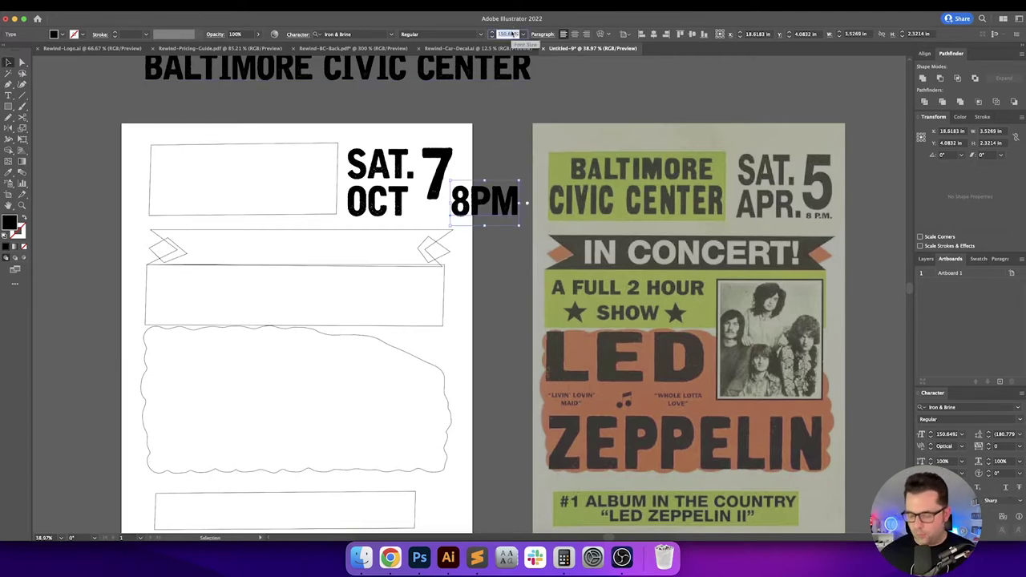
text(75)
key(Return)
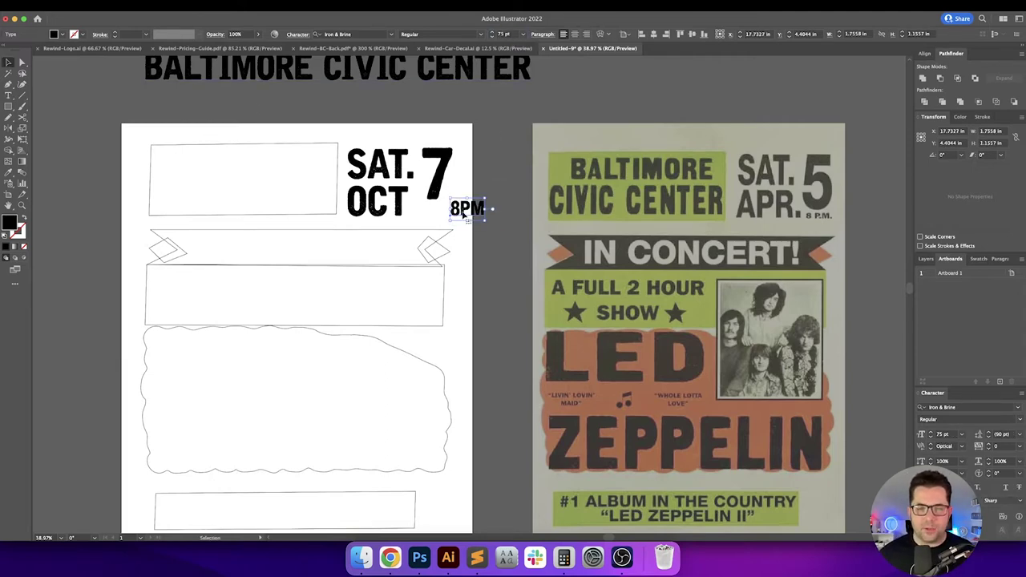
drag(463, 213, 426, 217)
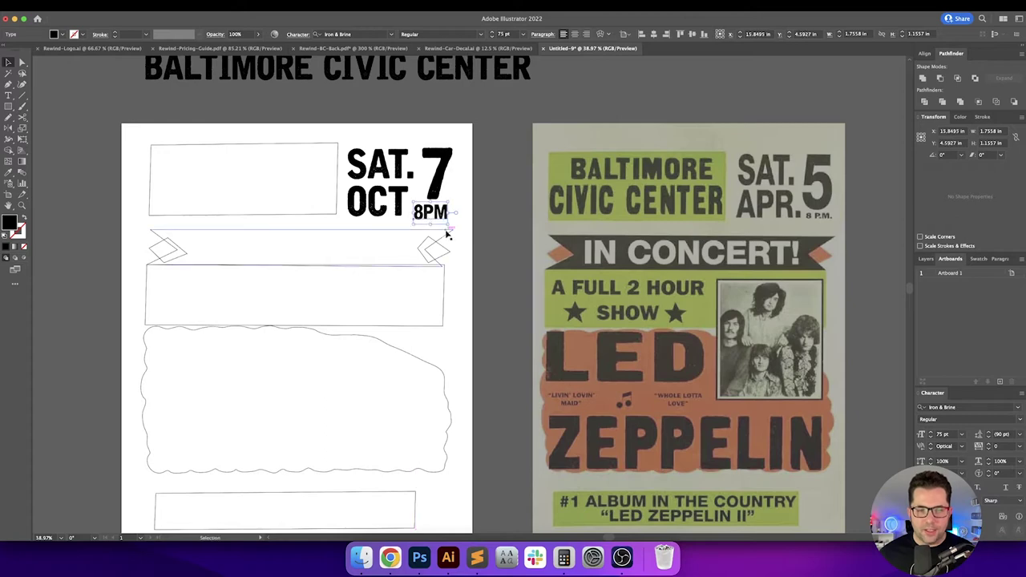
Step: Align the right edge of 8PM with the right tip of the ribbon outline and deselect both
shift+click(453, 230)
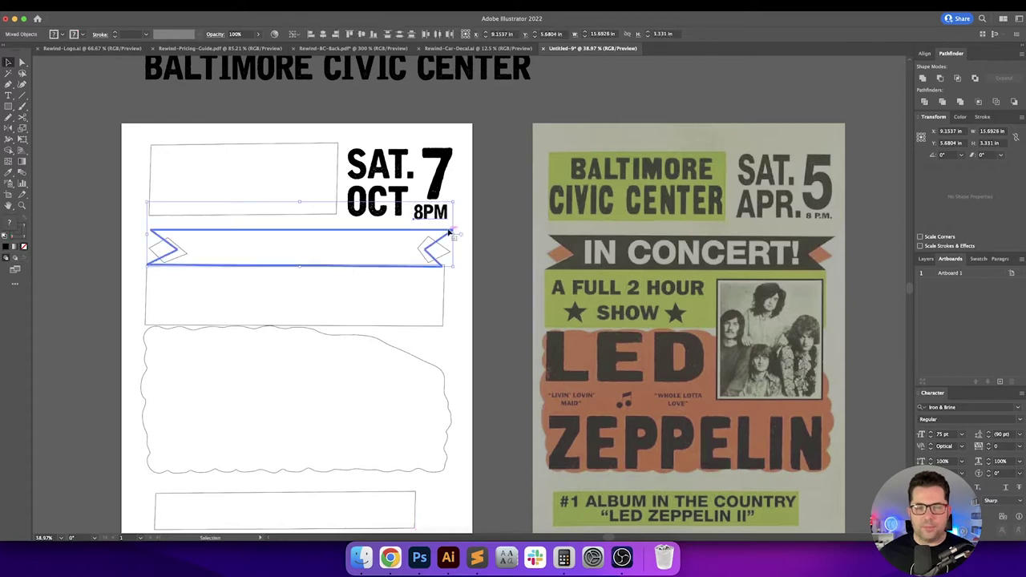
click(333, 34)
click(503, 196)
scroll(502, 200, up, 2)
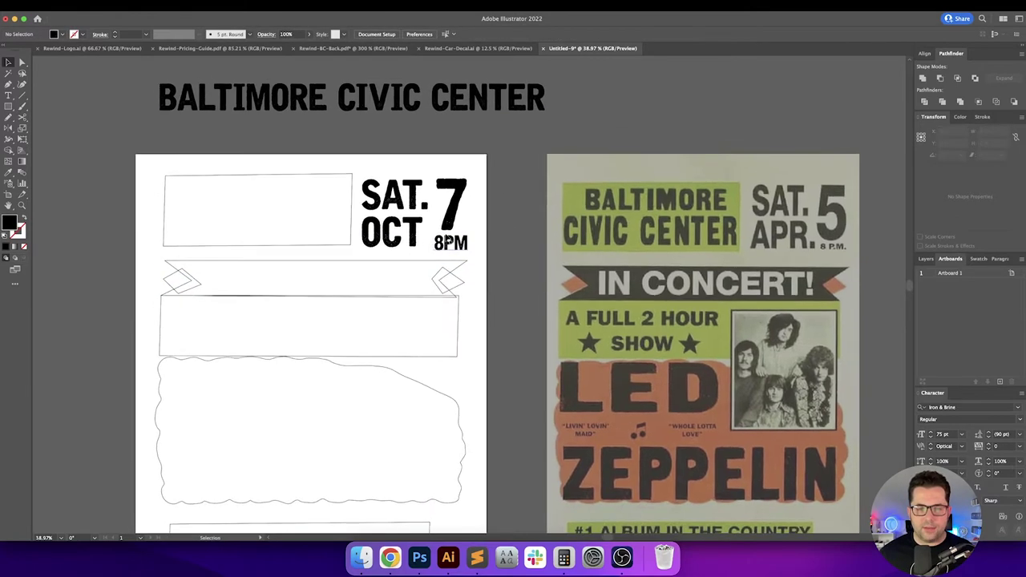
Step: Check the Align to Glyph Bounds settings for point text and area text with 8PM selected
scroll(446, 238, up, 3)
click(519, 240)
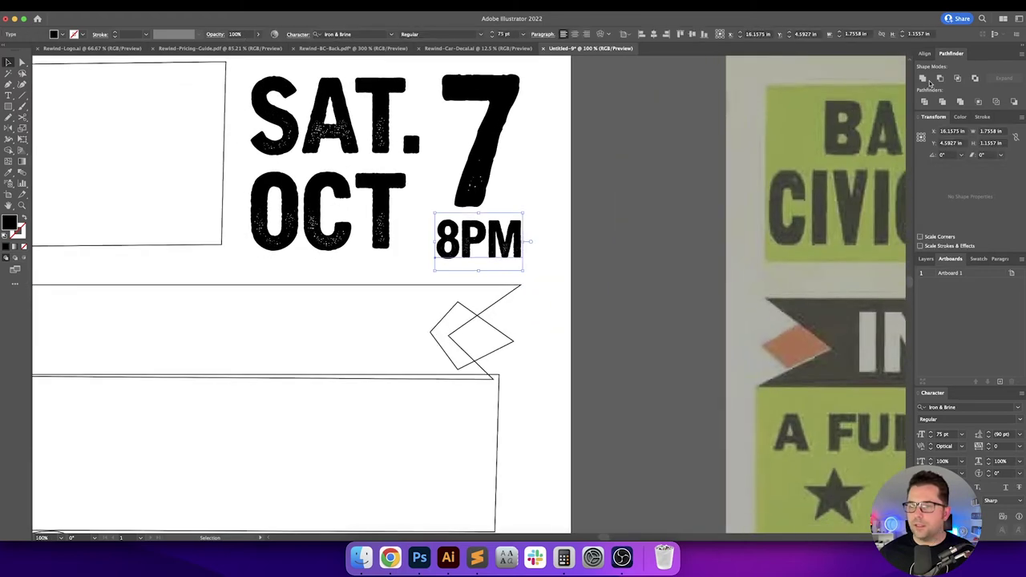
click(928, 53)
click(1020, 53)
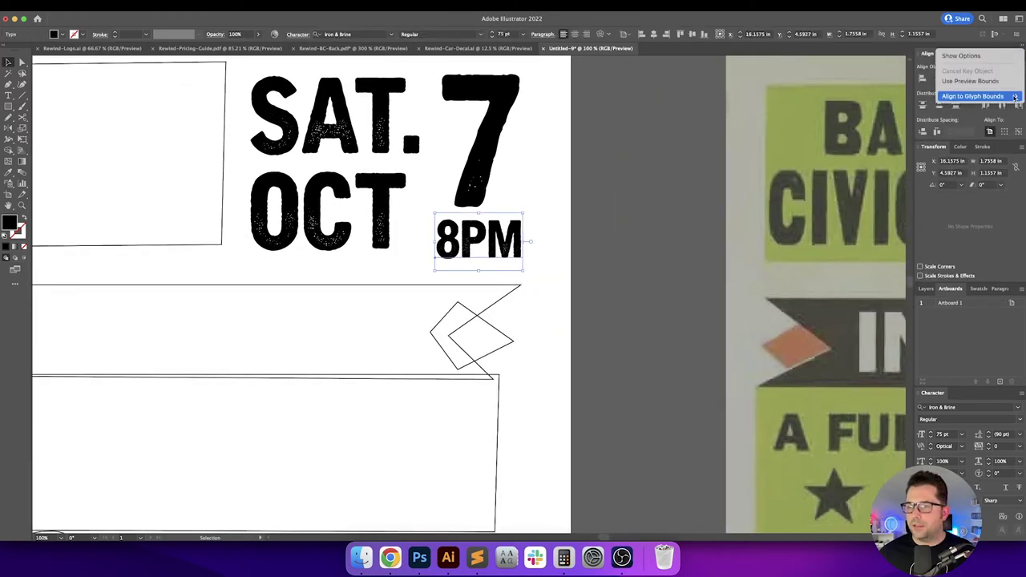
mouse_move(977, 97)
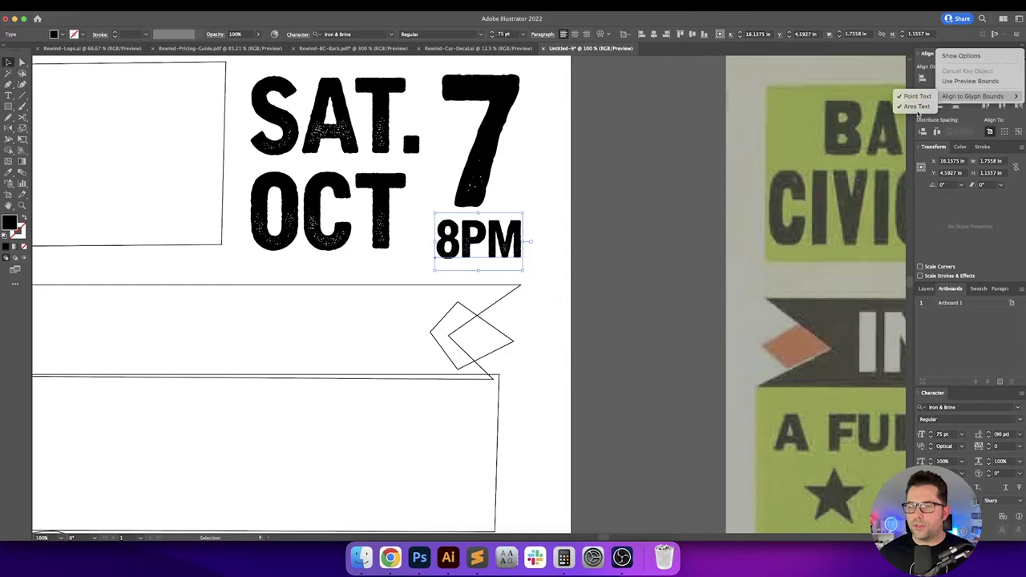
click(618, 202)
Step: Draw a vertical Pen line from just above the ribbon's right tip up past the right edge of 8PM as an alignment check
scroll(618, 203, up, 2)
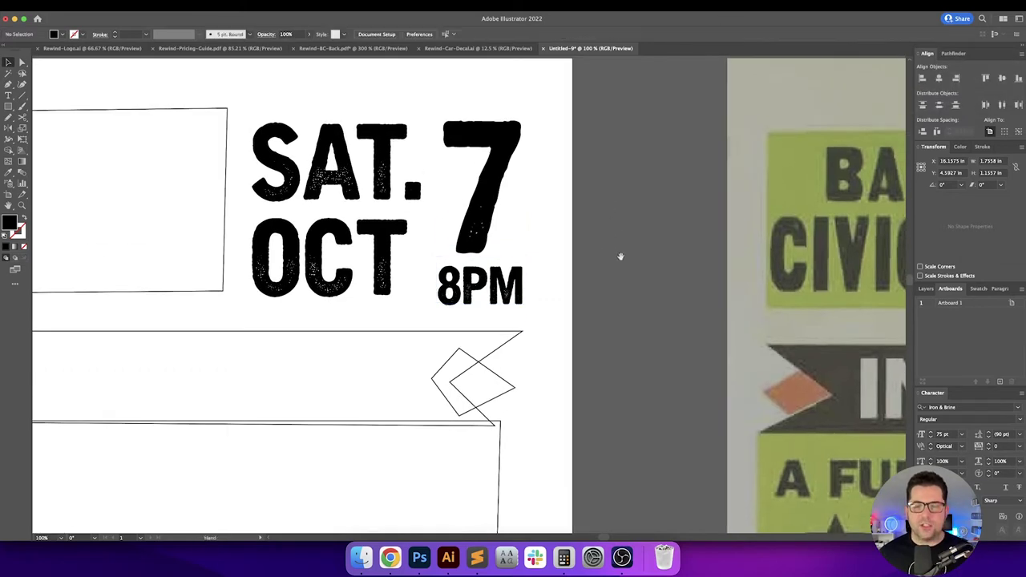
scroll(620, 252, up, 1)
click(523, 316)
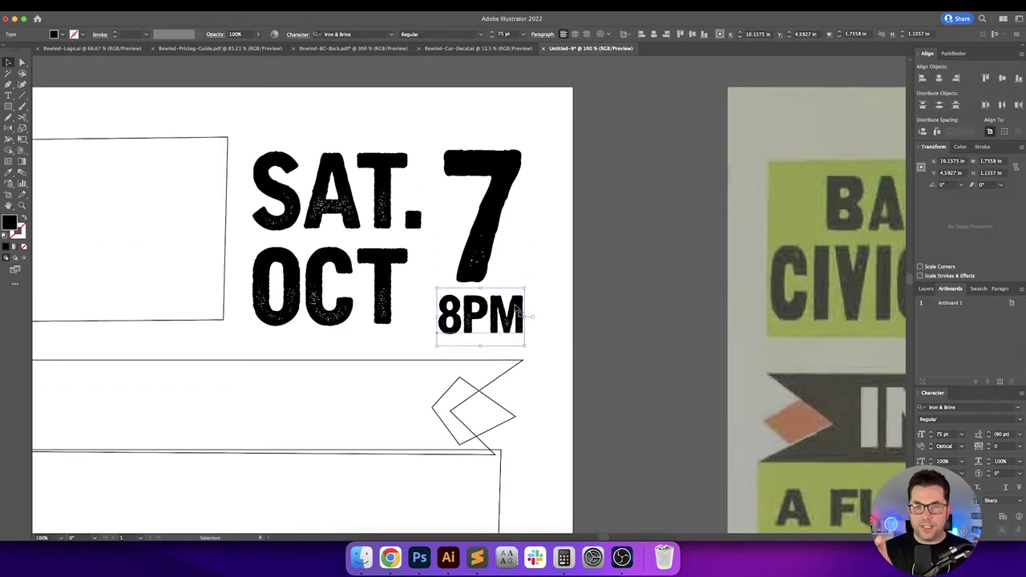
alt+scroll(541, 309, up, 4)
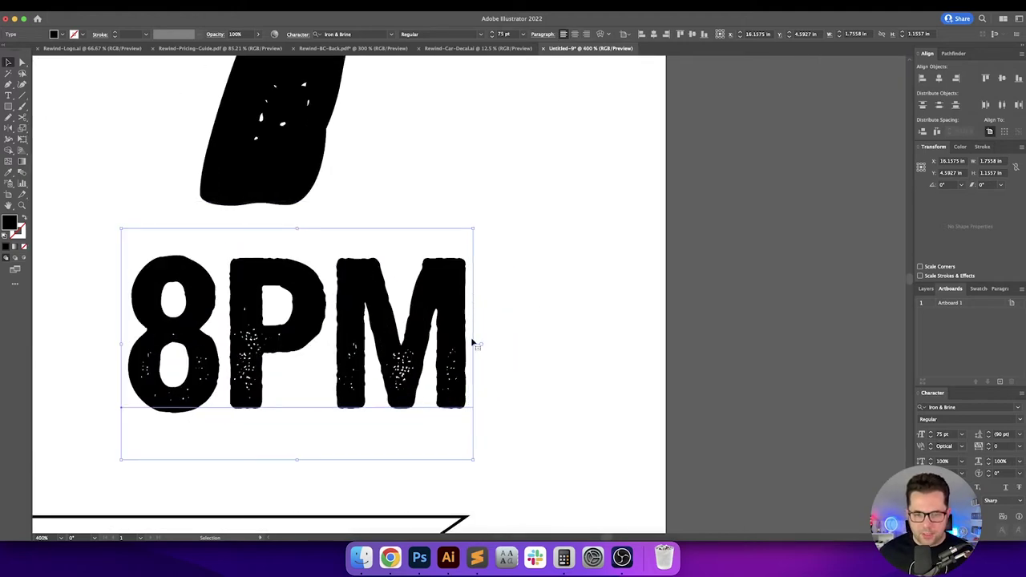
click(515, 261)
scroll(533, 251, down, 3)
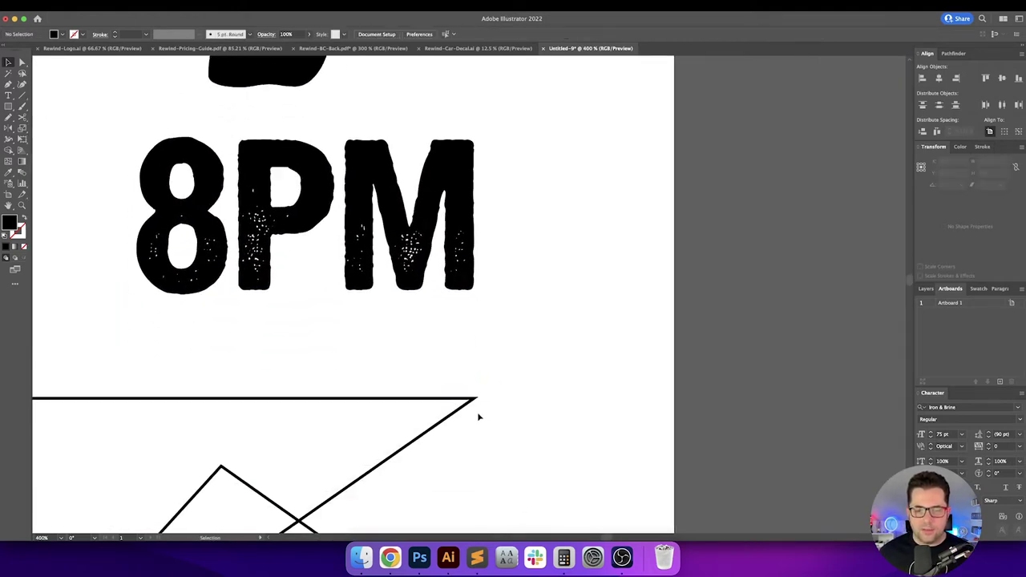
key(shift+x)
key(p)
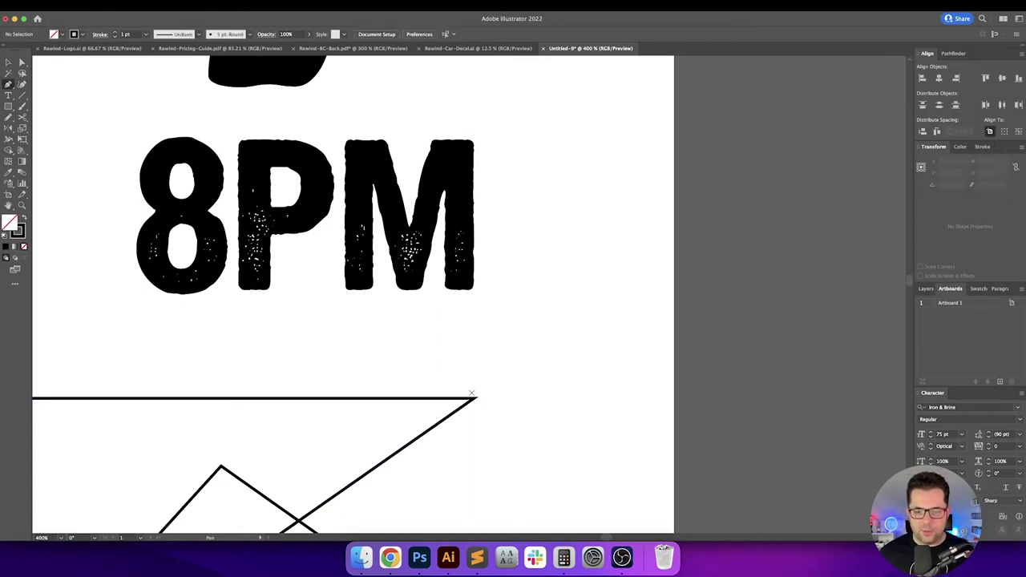
click(473, 395)
click(473, 77)
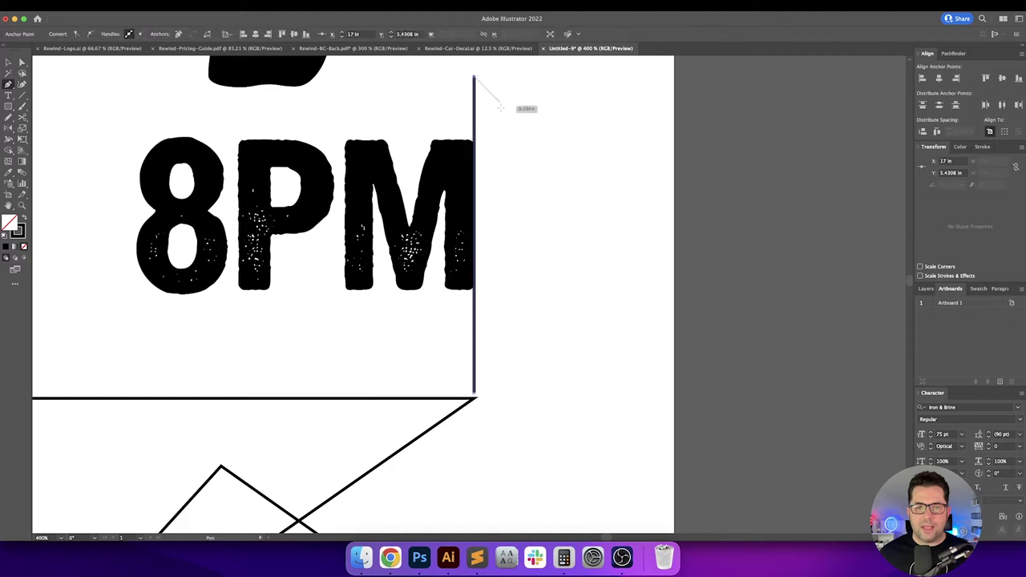
super+click(514, 225)
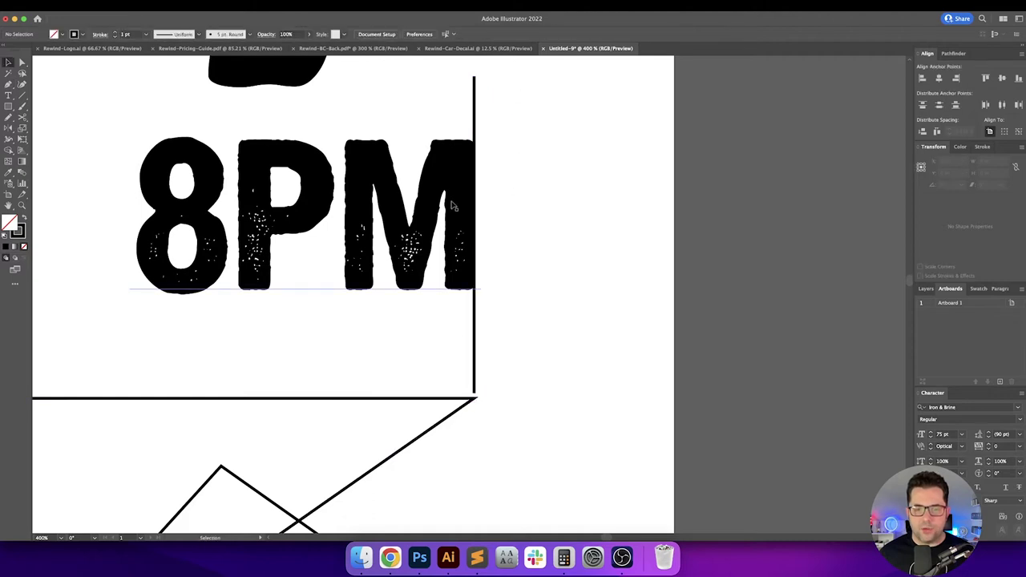
Step: Undo the accidental shift of 8PM and delete the vertical check line
mouse_move(462, 327)
mouse_down()
mouse_move(490, 337)
mouse_move(476, 329)
mouse_up()
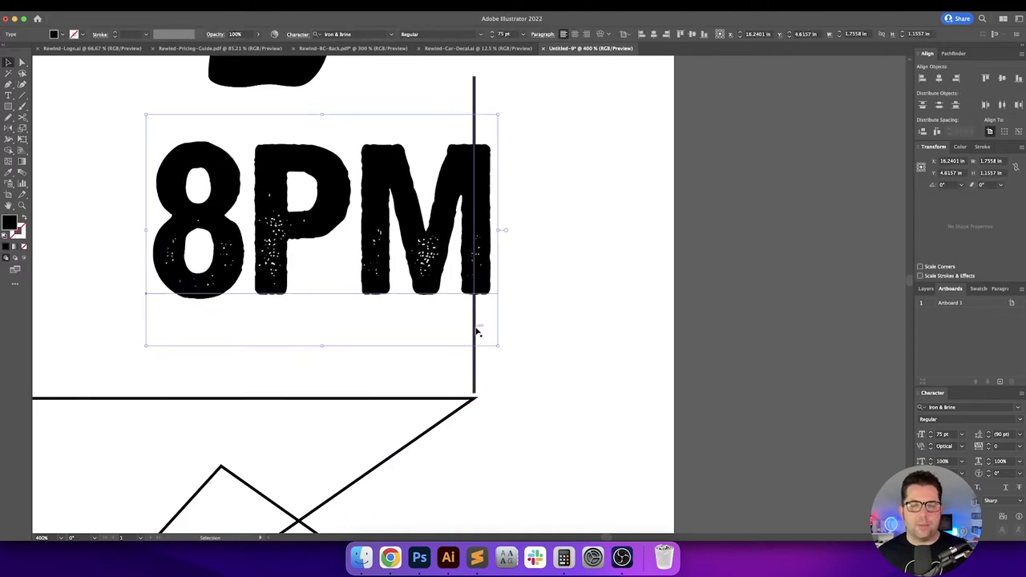
key(super+z)
click(490, 185)
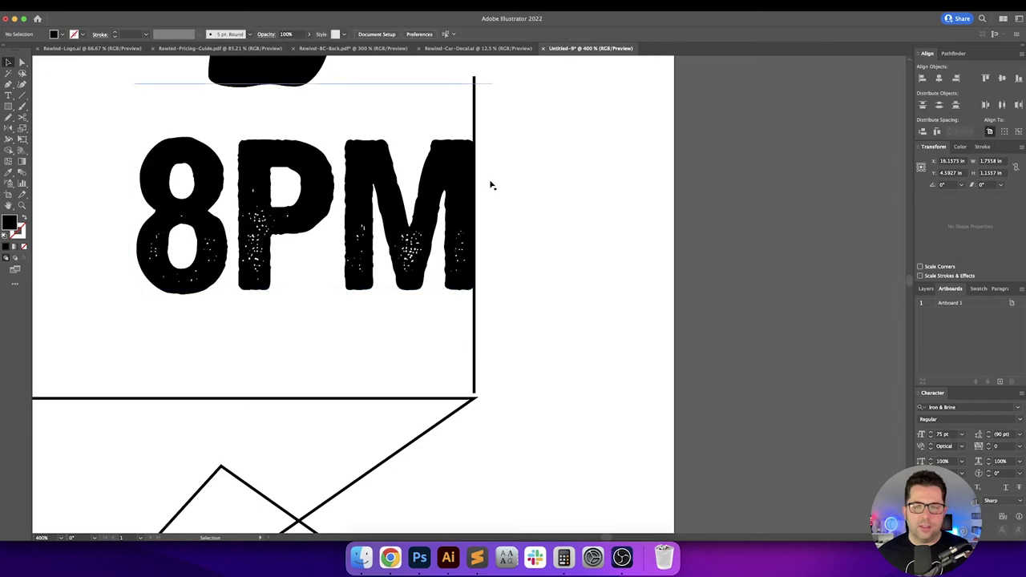
click(474, 78)
key(Delete)
key(super+0)
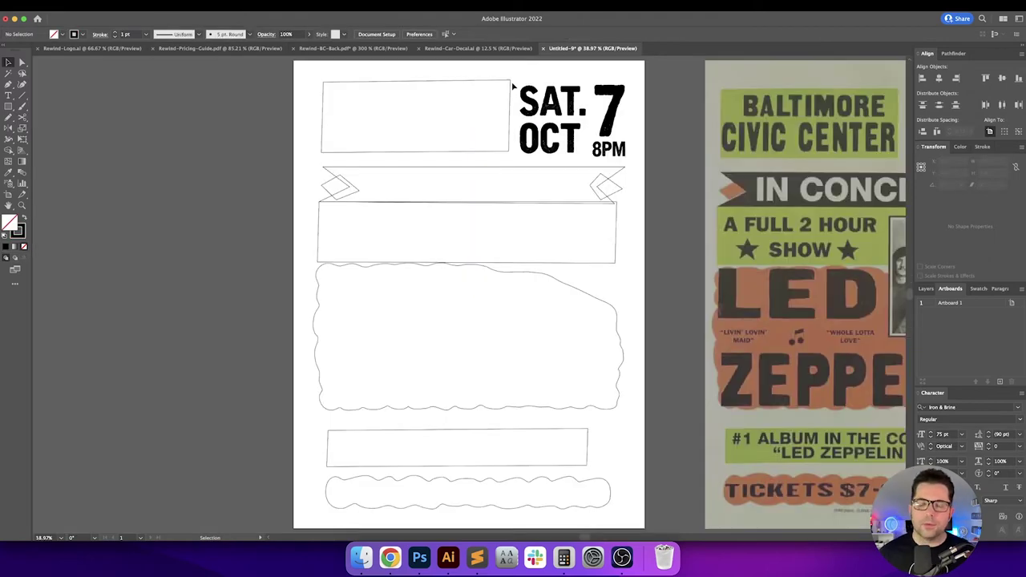
Step: Align the 7 to the right and top edges of the artboard
drag(649, 96, 568, 124)
scroll(518, 107, up, 2)
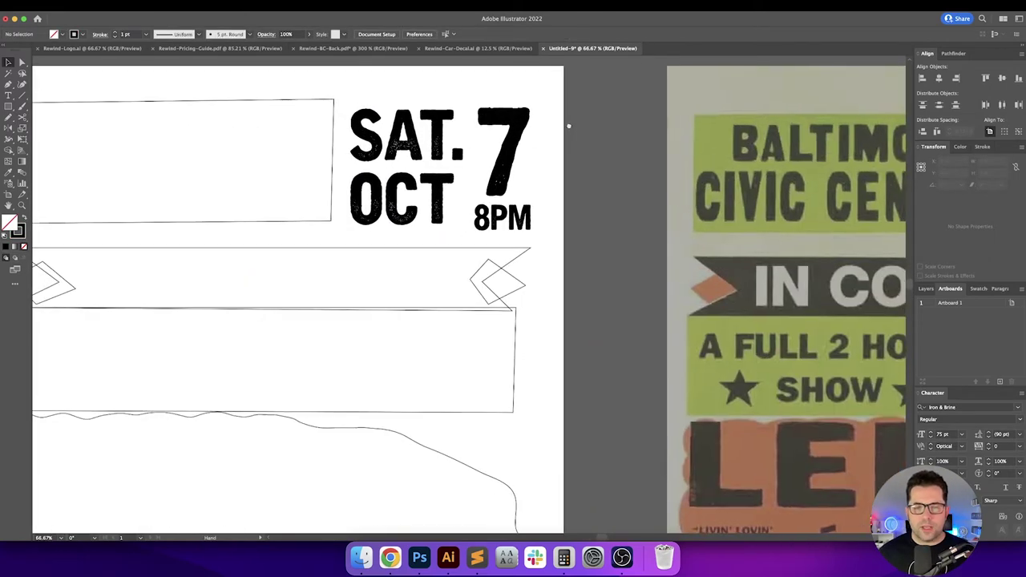
click(499, 158)
scroll(502, 155, up, 1)
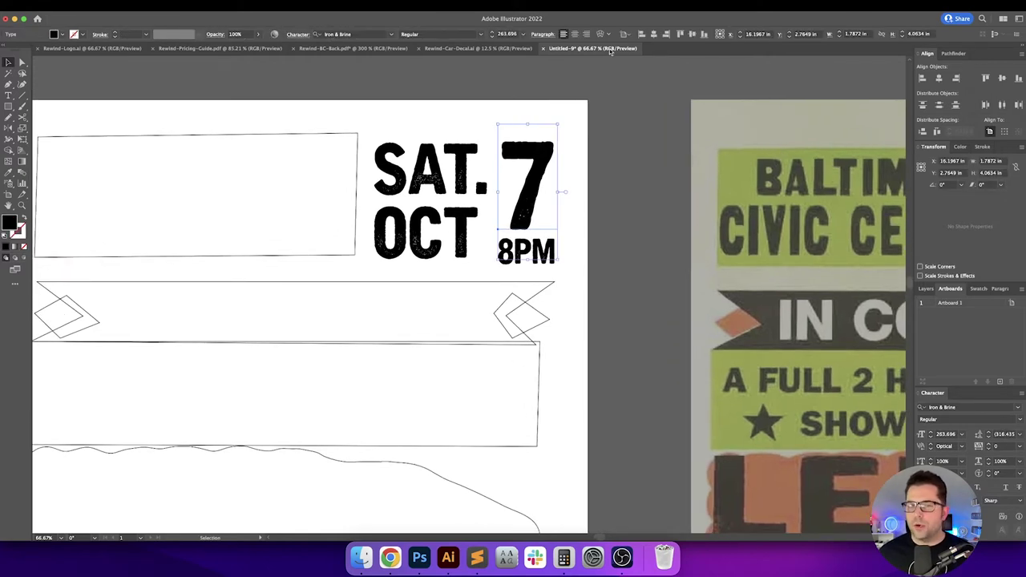
click(666, 34)
click(681, 35)
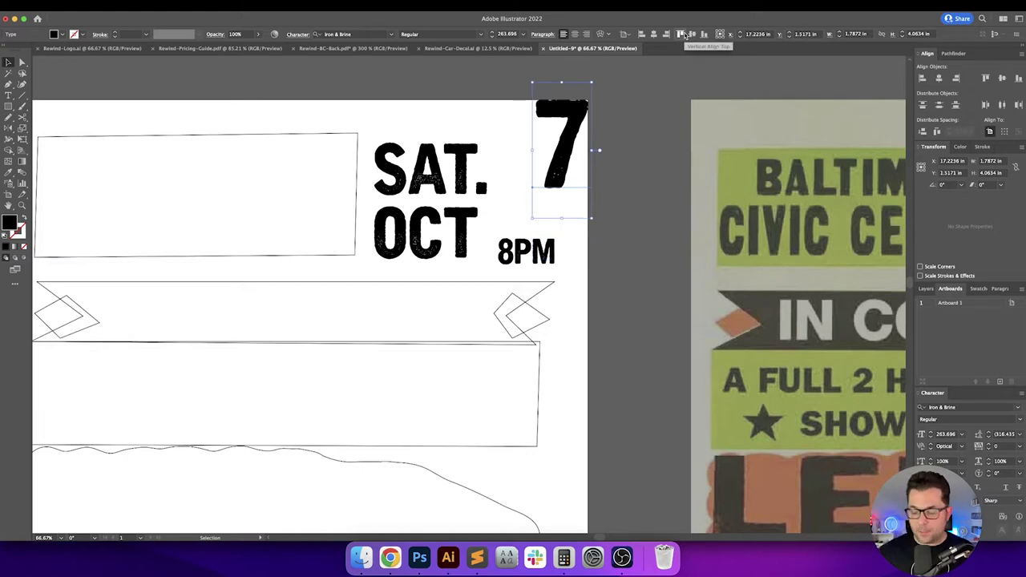
Step: Move the 7 by -1 in horizontally and 1 in vertically from the artboard corner and deselect it
key(Return)
text(-1)
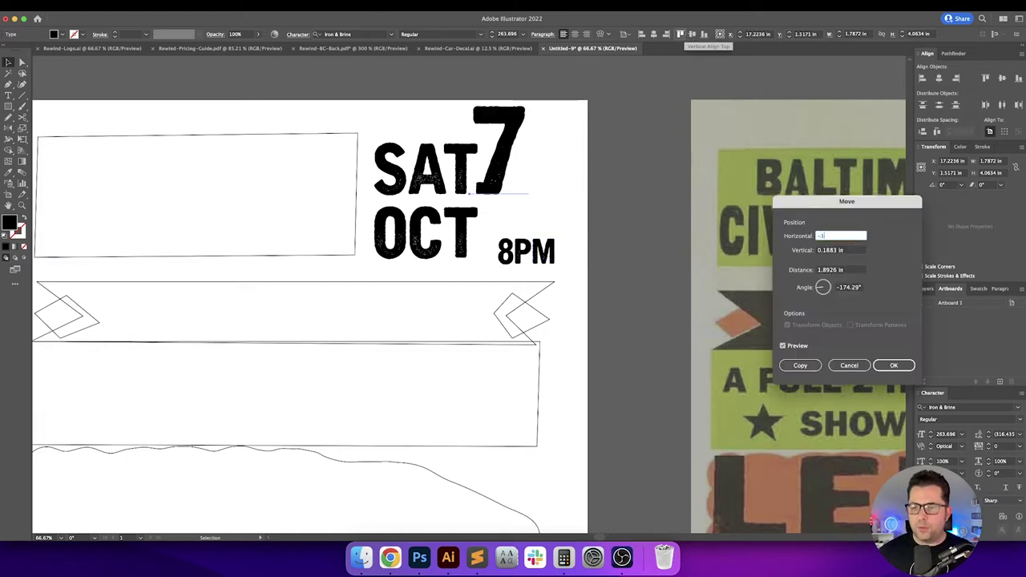
key(Tab)
text(0)
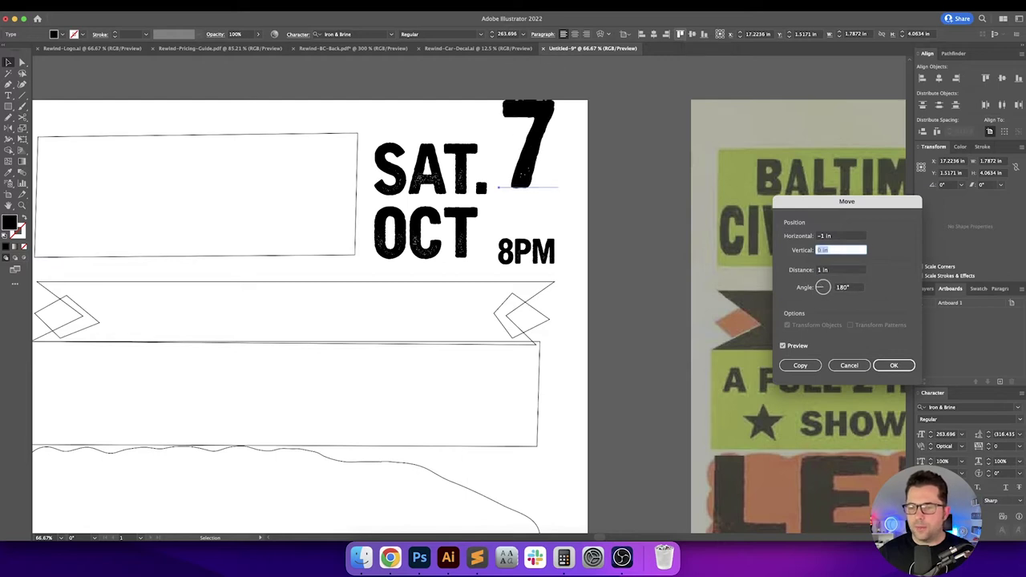
key(Return)
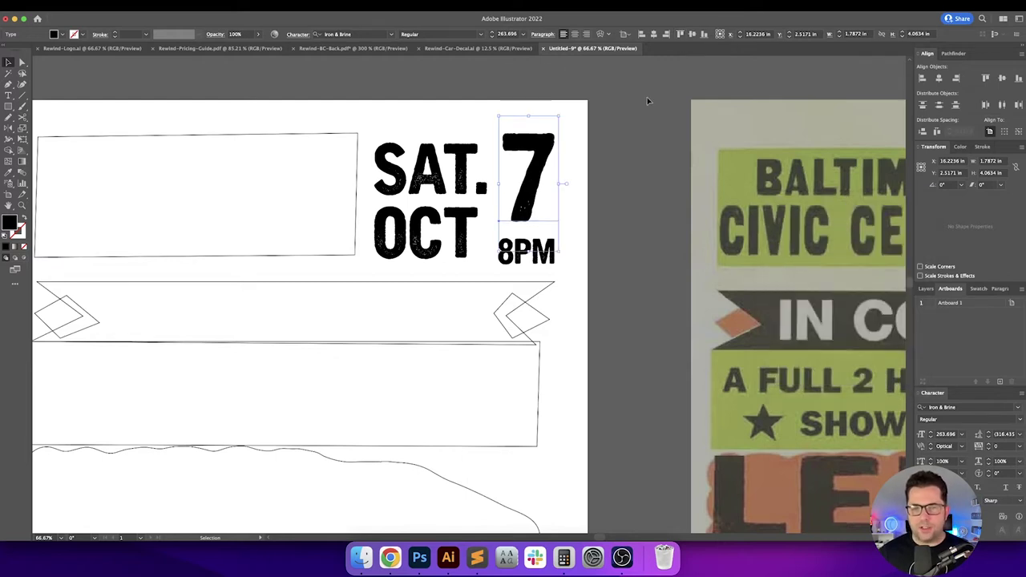
click(649, 139)
drag(648, 141, 662, 142)
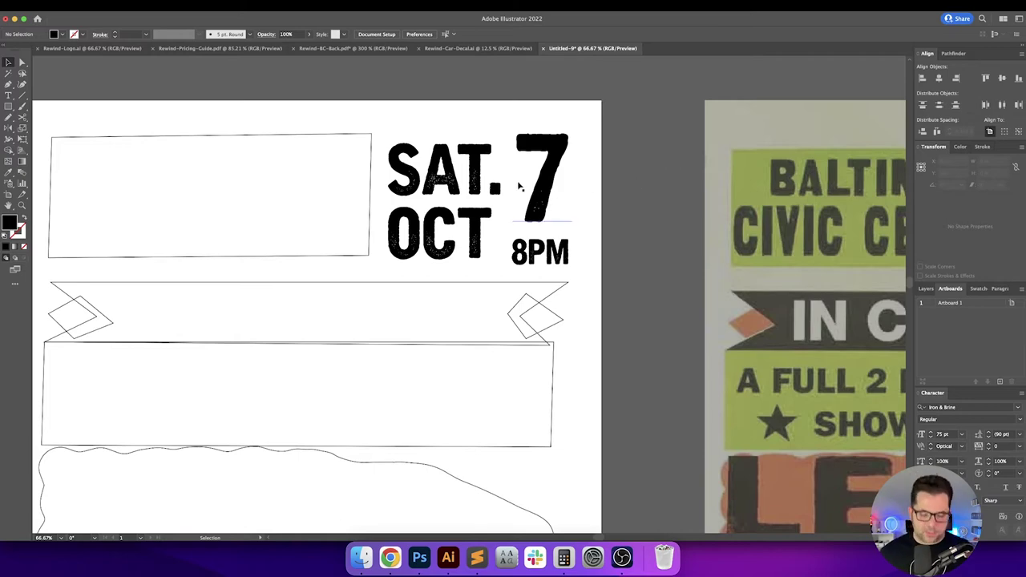
Step: Change the 7 to 23 and scale the SAT. and OCT text down together to make room
key(t)
double_click(544, 165)
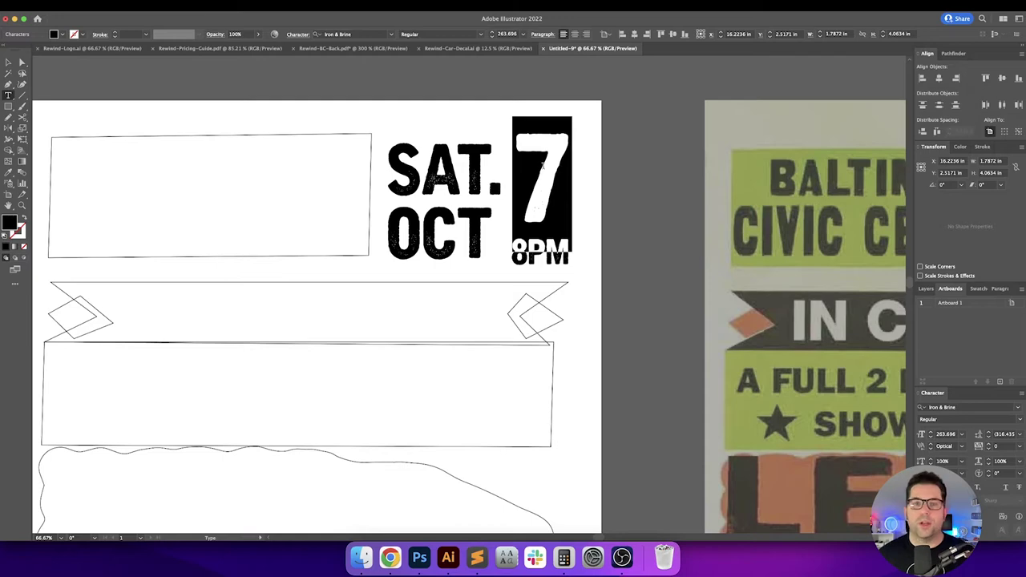
text(23)
key(Escape)
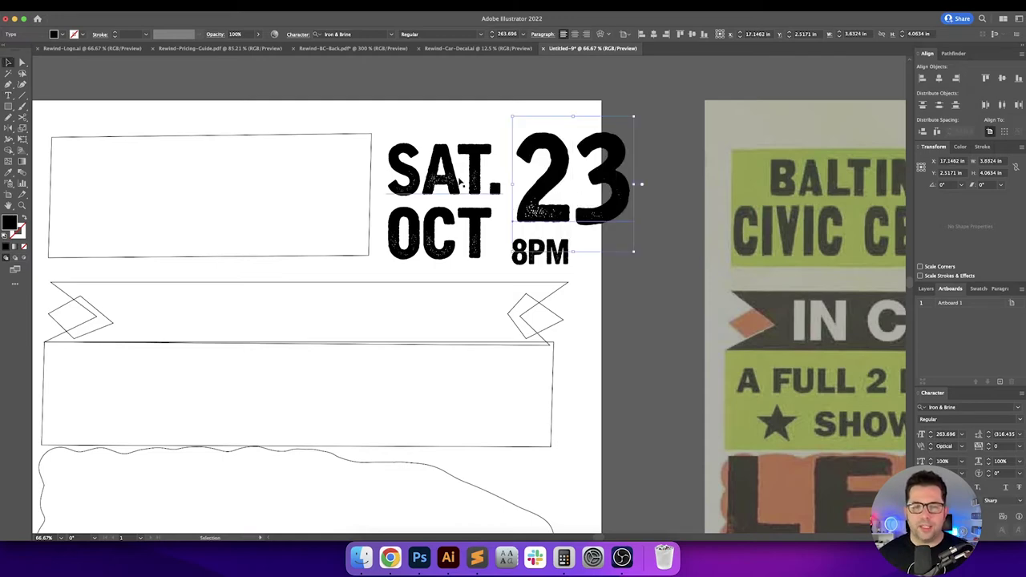
click(473, 215)
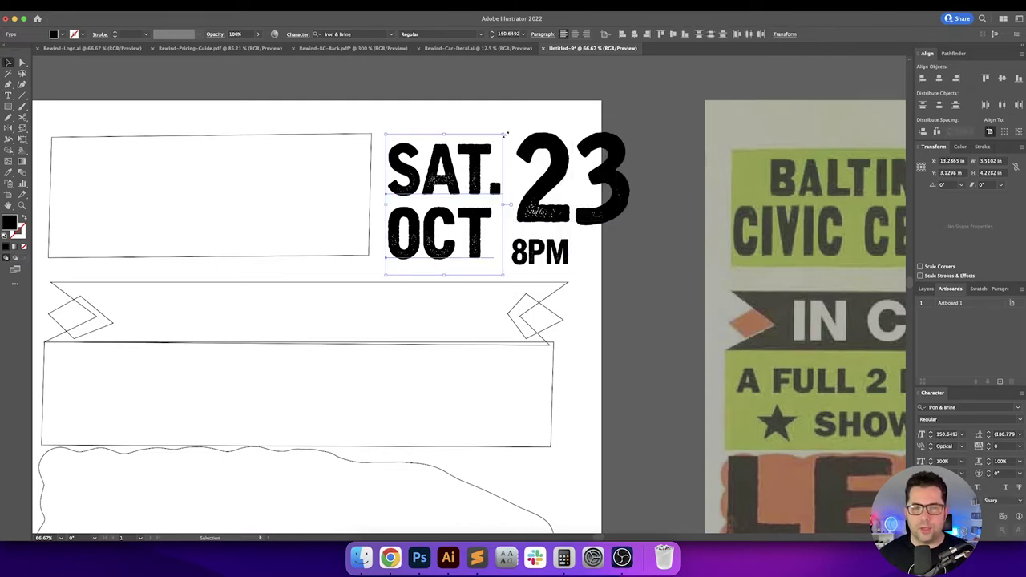
drag(506, 135, 473, 178)
Step: Move the 23 back inside the poster and align its right edge with 8PM
drag(536, 172, 476, 173)
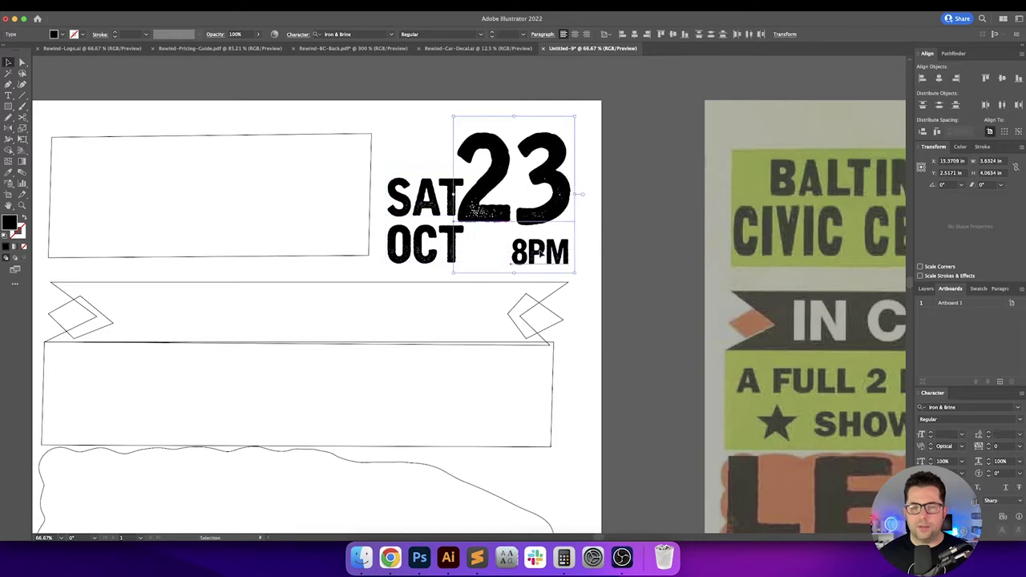
shift+click(540, 253)
click(645, 34)
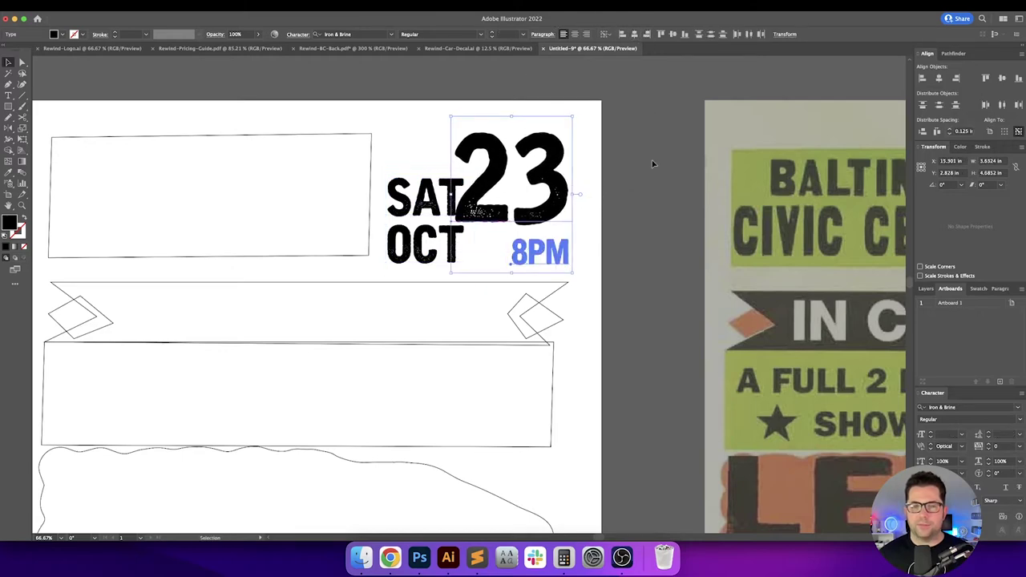
click(653, 163)
Step: Move SAT. up and to the left of the 23, and shift OCT left beneath it
click(435, 204)
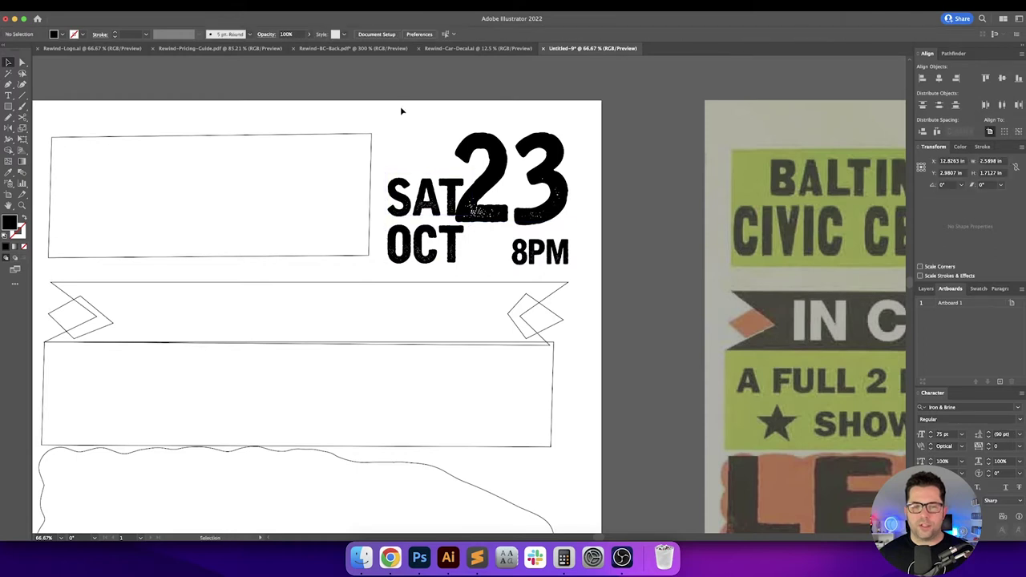
drag(418, 202, 417, 184)
mouse_move(422, 183)
mouse_down()
mouse_move(407, 184)
mouse_move(419, 194)
mouse_up()
click(435, 239)
shift+click(427, 242)
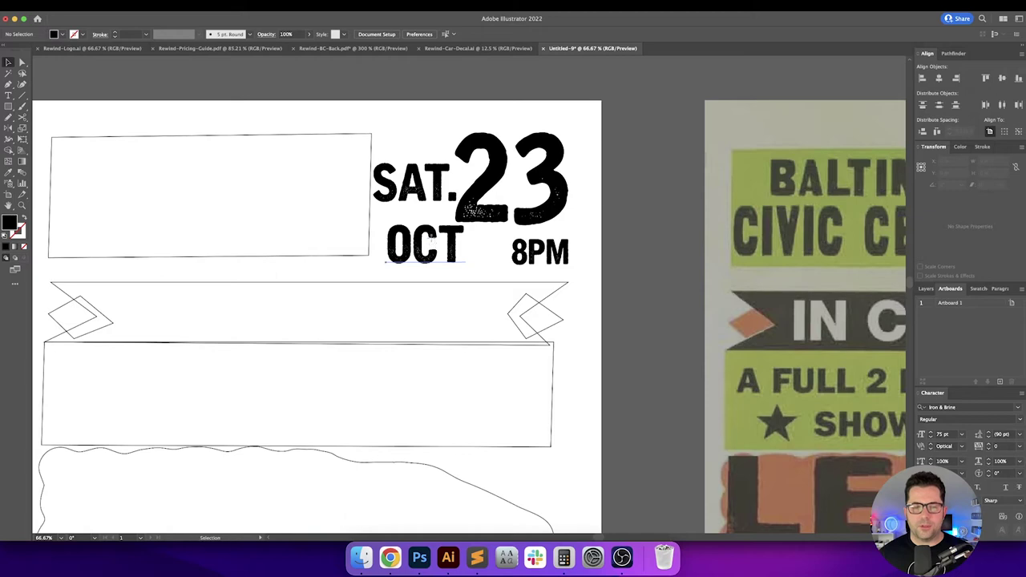
drag(427, 242, 416, 242)
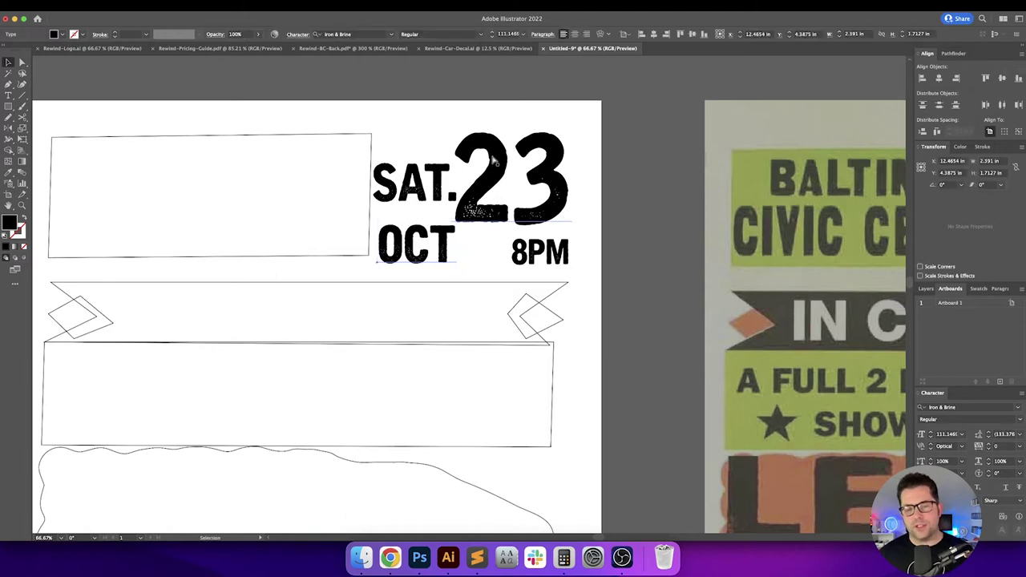
Step: Undo the 23 trial edits back to the single numeral 7 with SAT. and OCT at their earlier size and position
key(super+z)
key(super+z)
key(super+z)
key(super+z)
key(super+z)
key(super+z)
key(super+z)
key(super+z)
key(super+z)
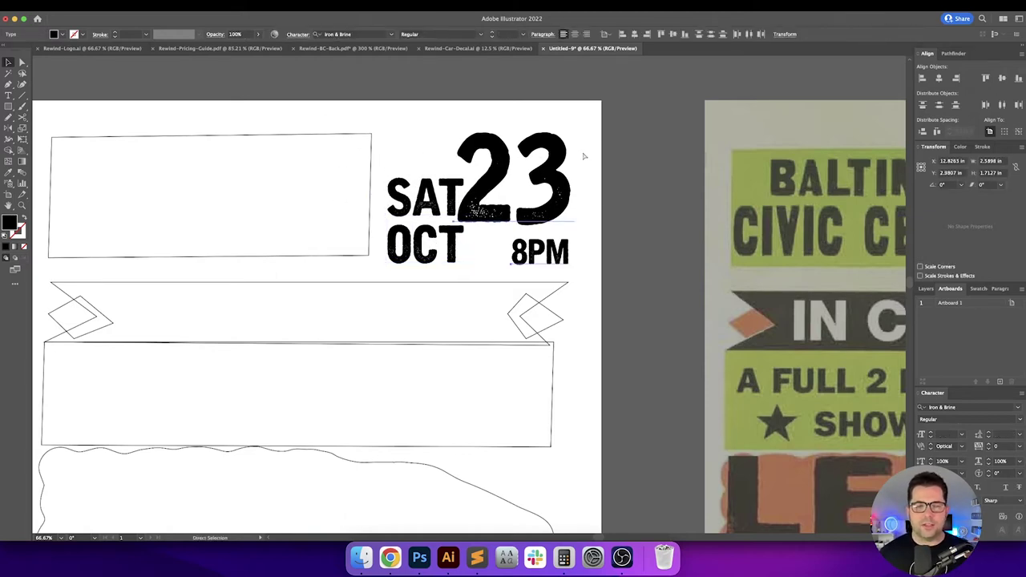
key(super+shift+z)
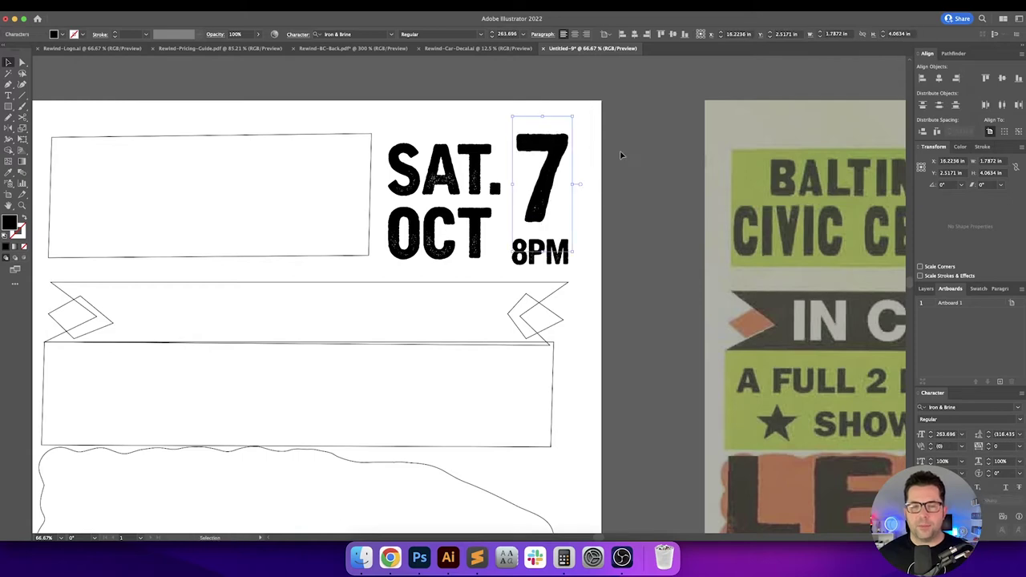
Step: Set the 7 to right-aligned text and align it over 8PM again
click(620, 156)
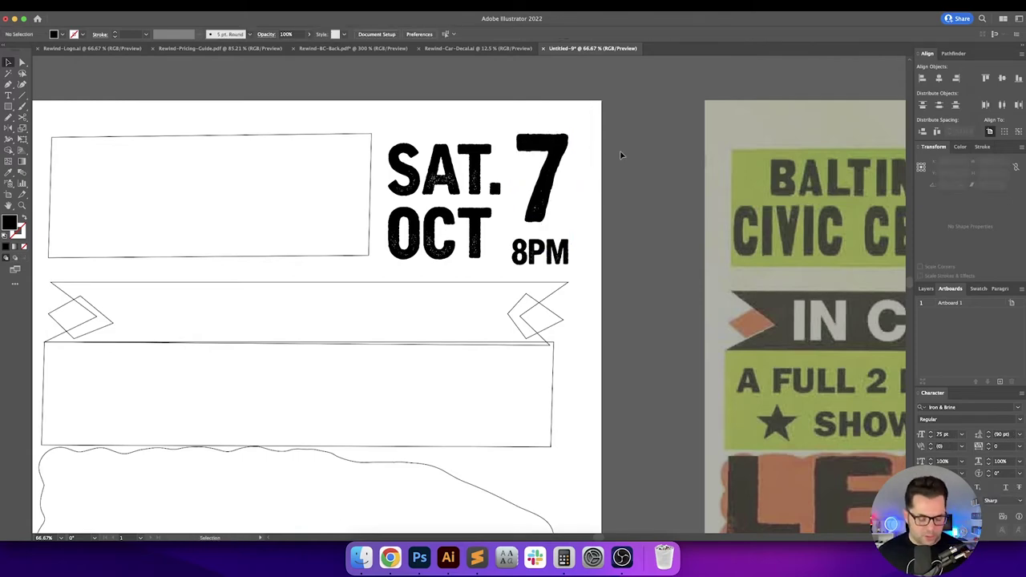
click(557, 172)
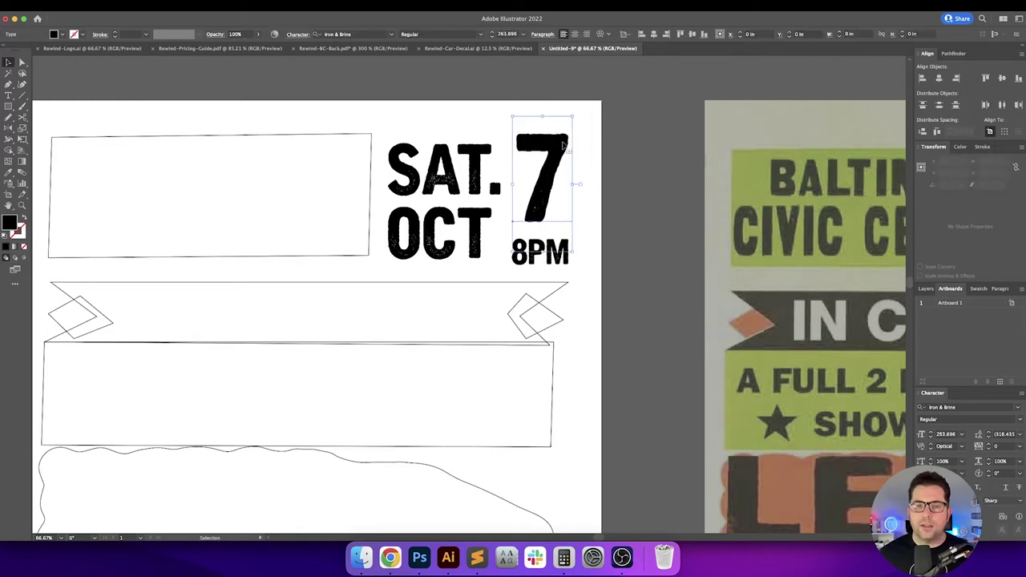
click(587, 35)
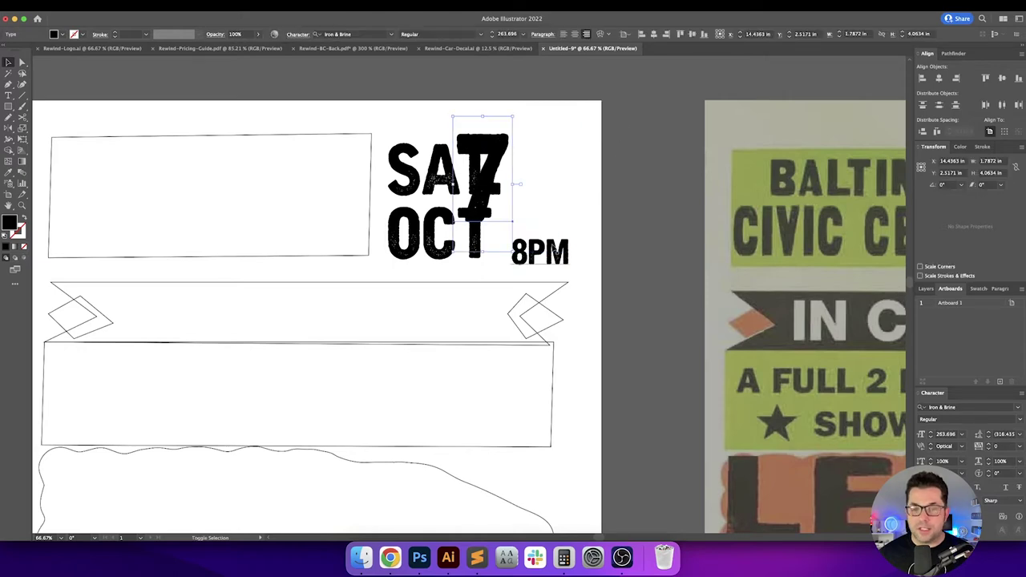
shift+click(539, 252)
click(539, 252)
click(633, 34)
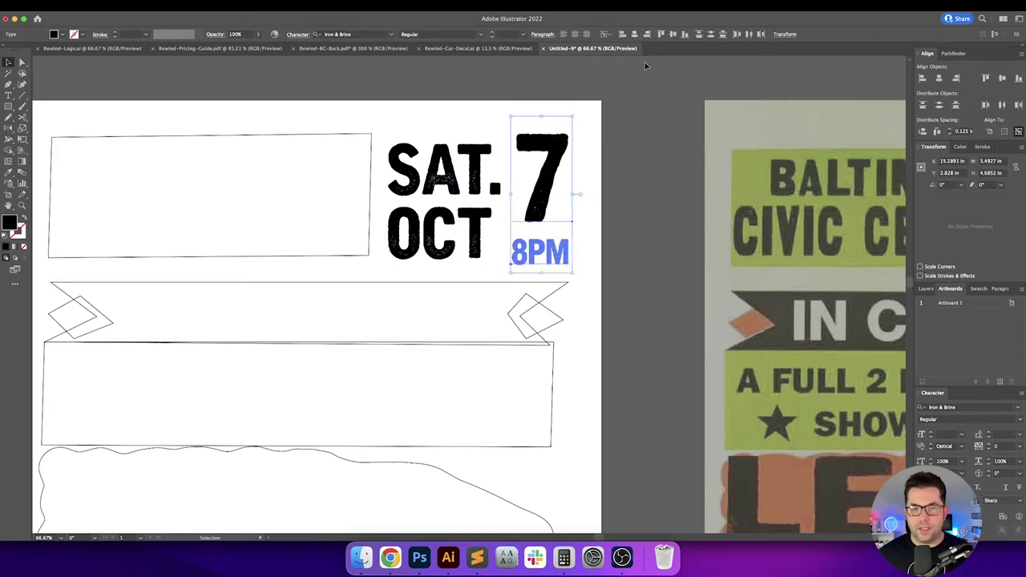
click(634, 147)
drag(623, 213, 602, 283)
key(super+0)
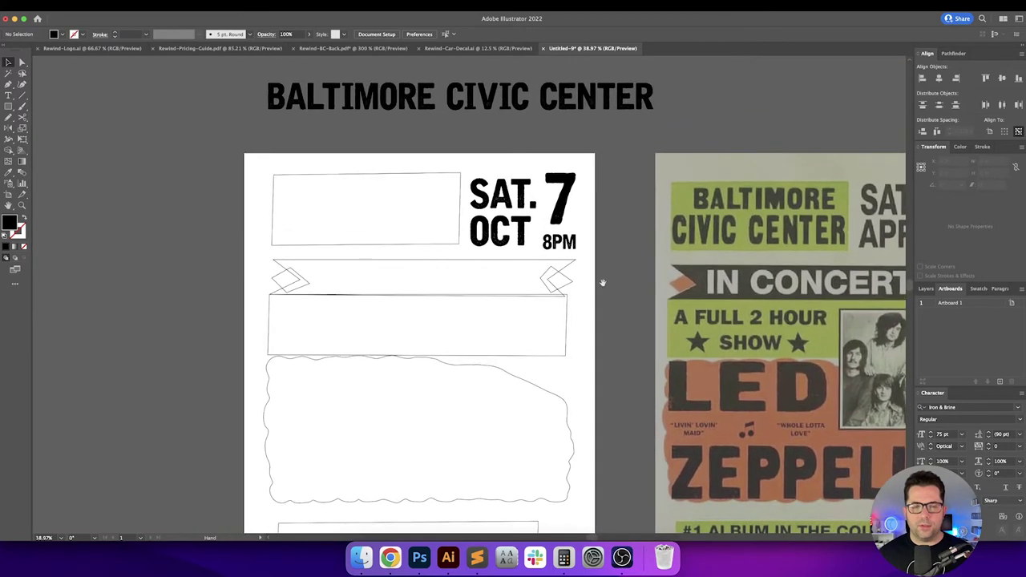
Step: Replace the BALTIMORE CIVIC CENTER text above the poster with NASHVILLE and RIVERFRONT on two lines
triple_click(457, 107)
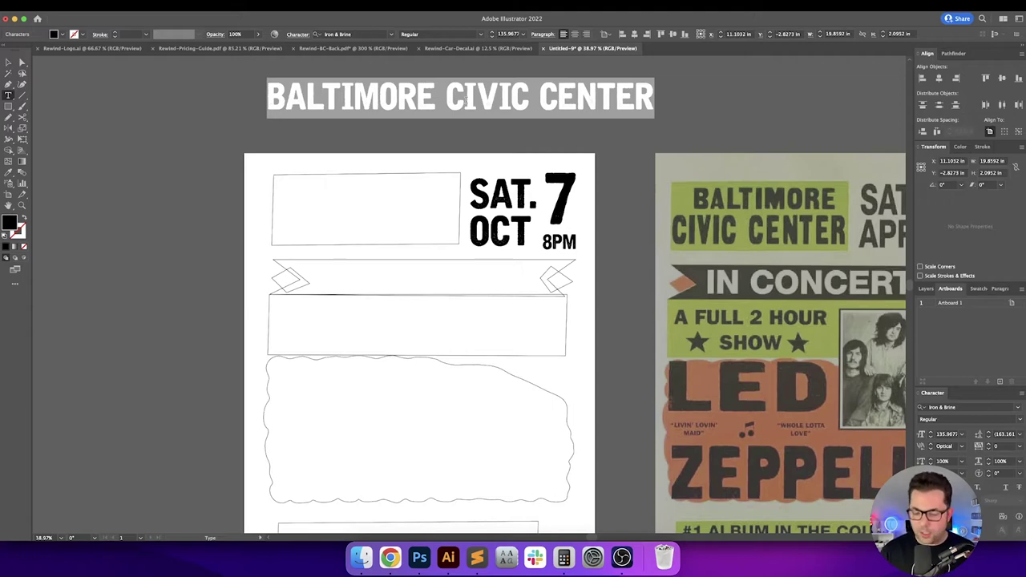
text(NASHVILLE)
key(Return)
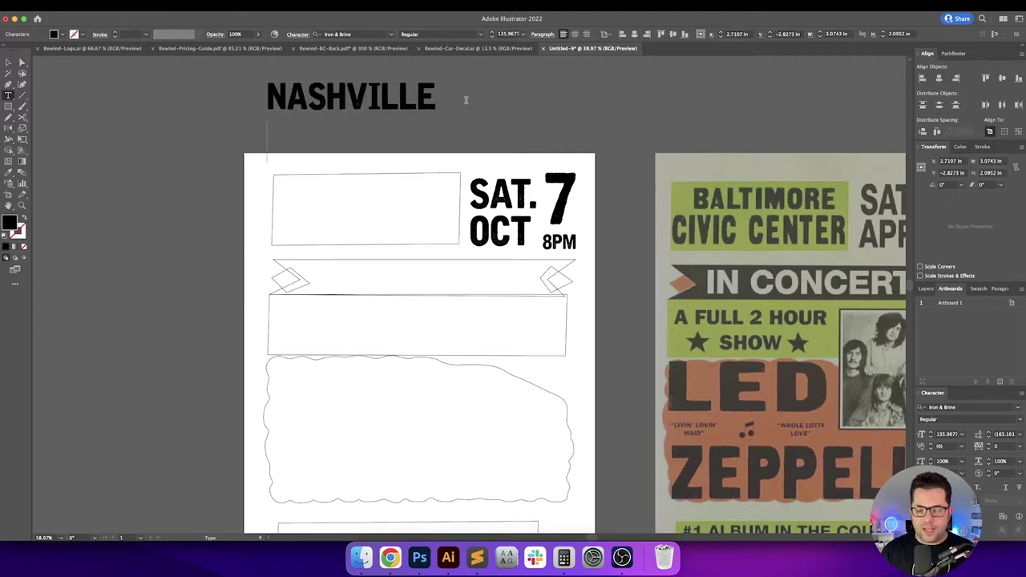
text(RIVERFONT)
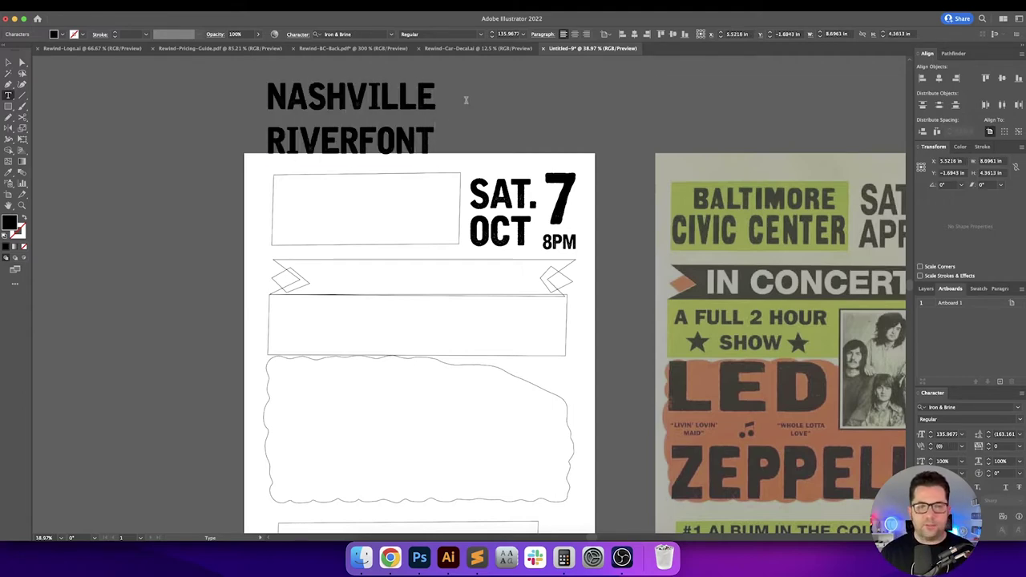
key(Escape)
key(r)
key(t)
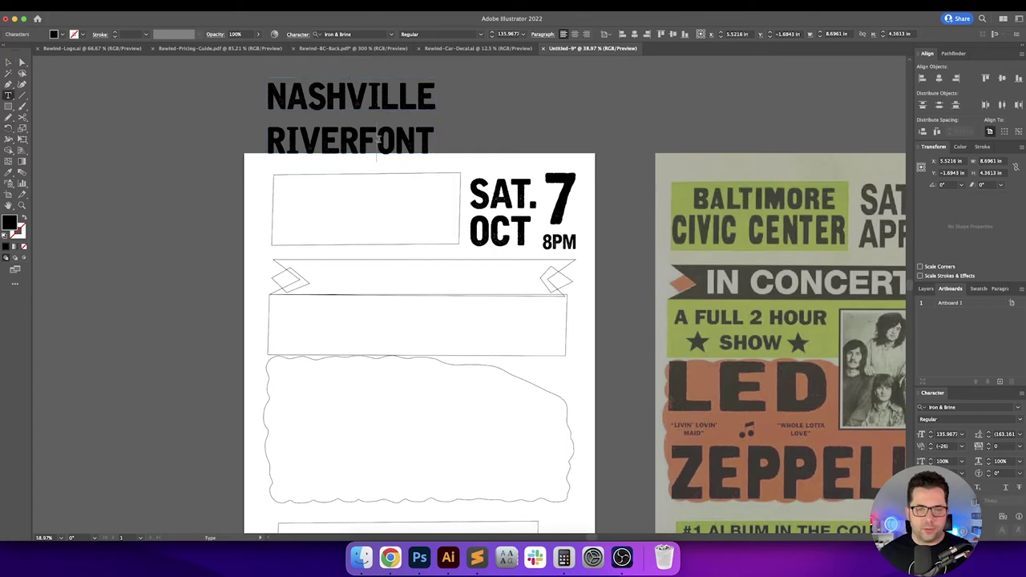
click(376, 142)
text(R)
key(Escape)
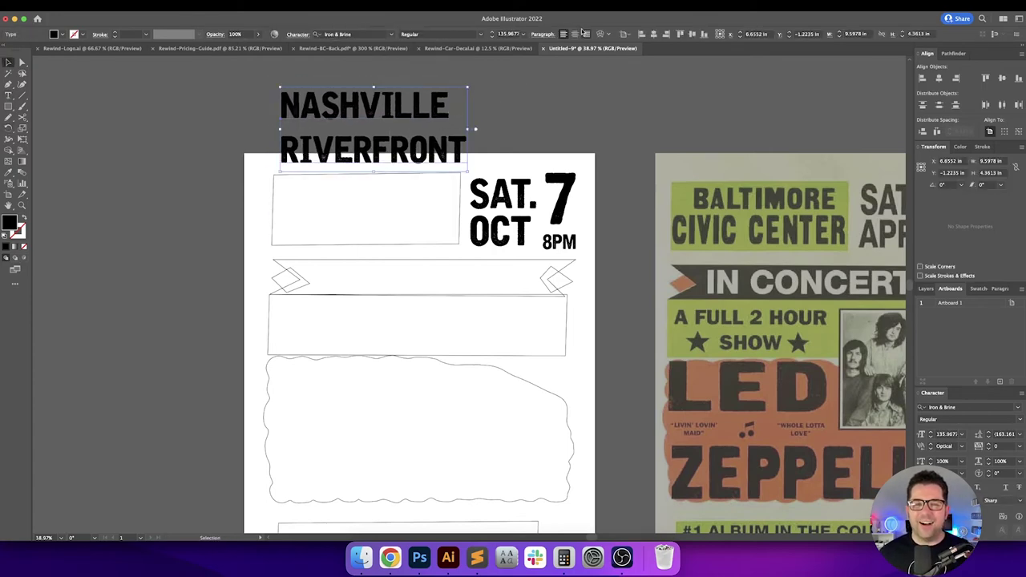
Step: Centre the NASHVILLE RIVERFRONT lines and set the font size to 136 pt with 120 pt leading
drag(455, 108, 386, 167)
click(290, 171)
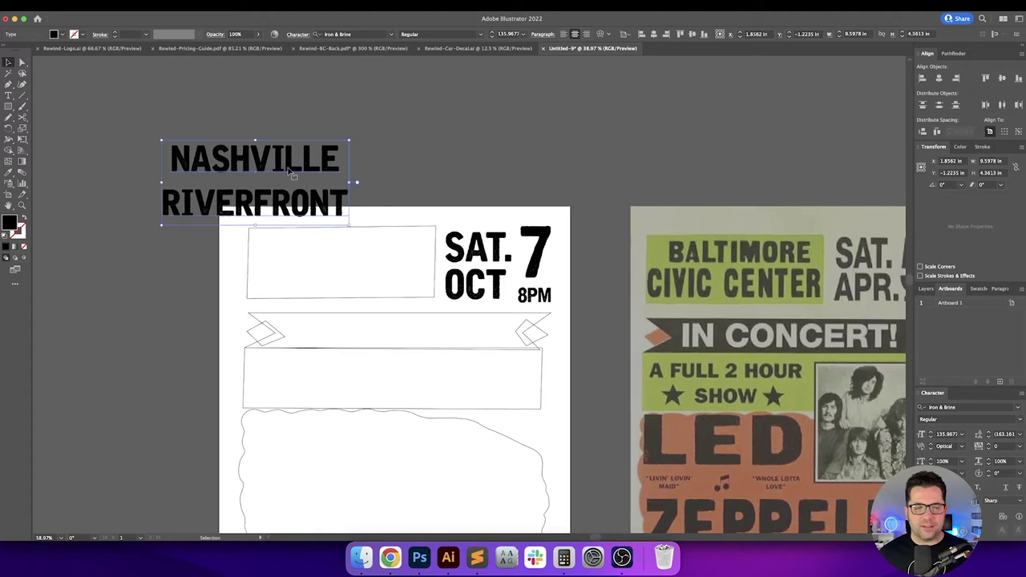
text(136)
key(Return)
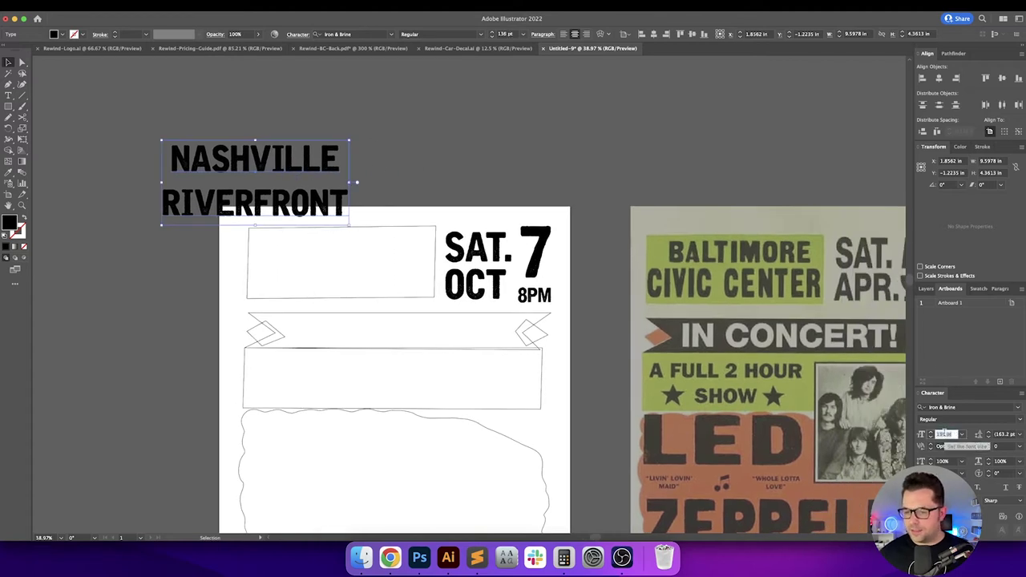
click(1000, 435)
text(120)
key(Return)
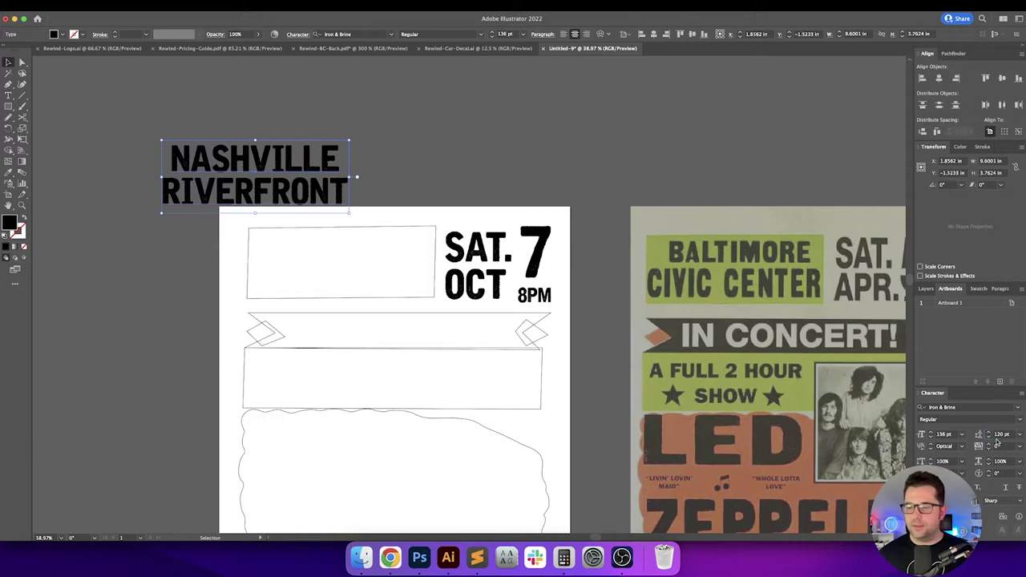
Step: Move NASHVILLE RIVERFRONT into the box beside the date, scale it down to about 123 pt, and centre it on the box
drag(285, 184, 409, 264)
scroll(369, 271, up, 2)
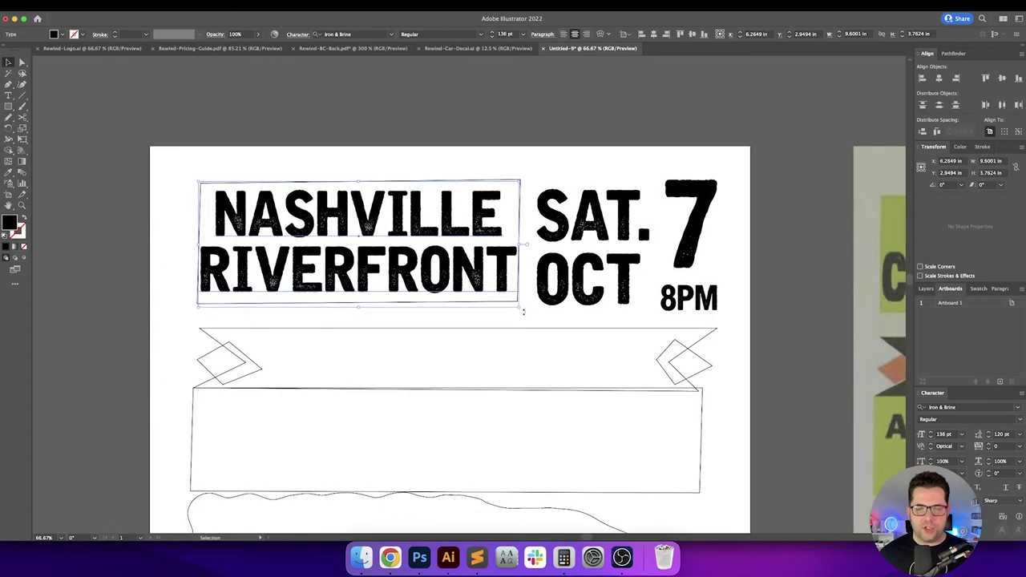
drag(521, 309, 513, 303)
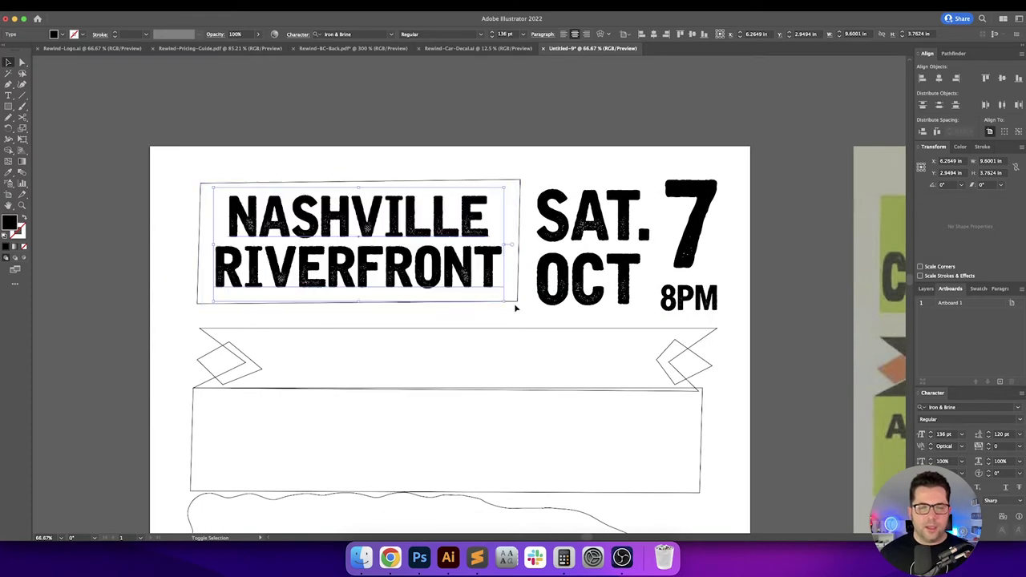
scroll(468, 136, down, 3)
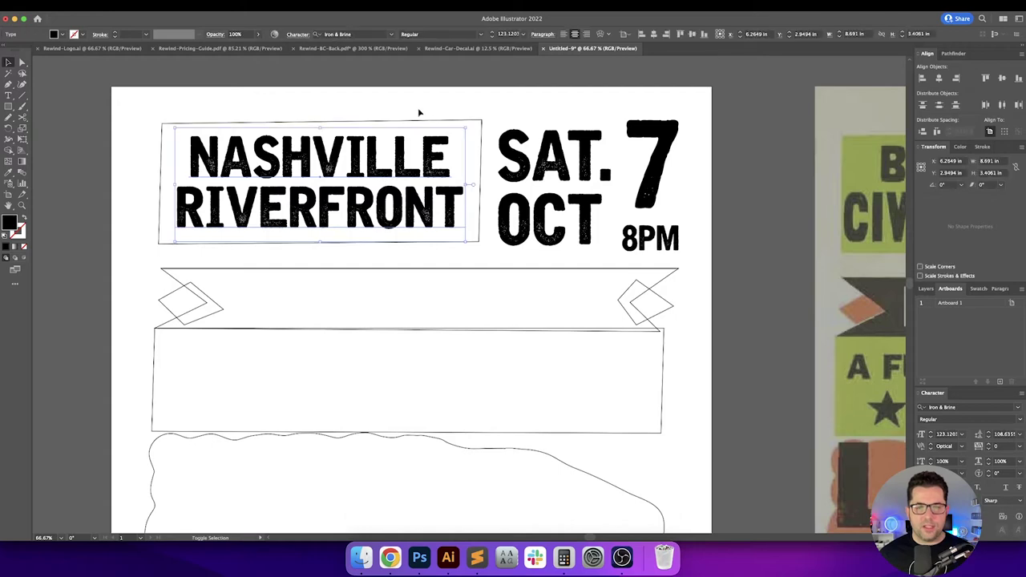
shift+click(423, 124)
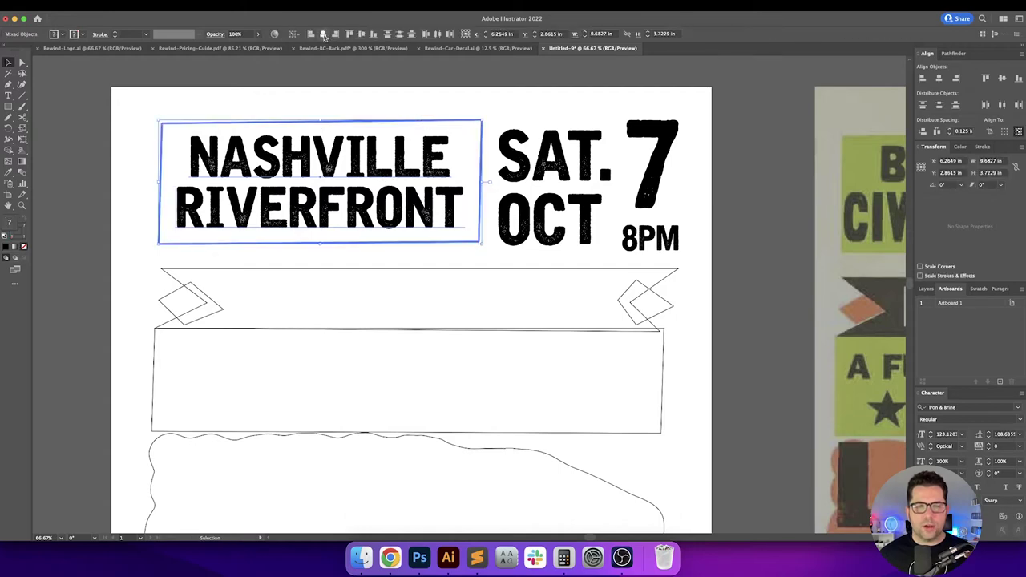
click(378, 90)
scroll(370, 94, right, 1)
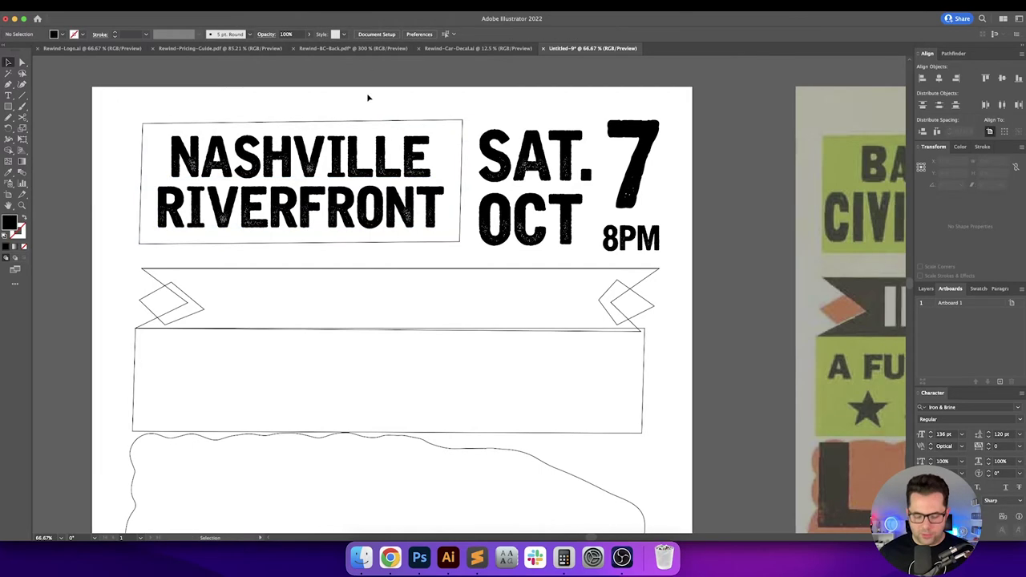
Step: Duplicate the NASHVILLE RIVERFRONT text down onto the ribbon banner and replace its wording with IN CONCERT!
scroll(368, 98, down, 3)
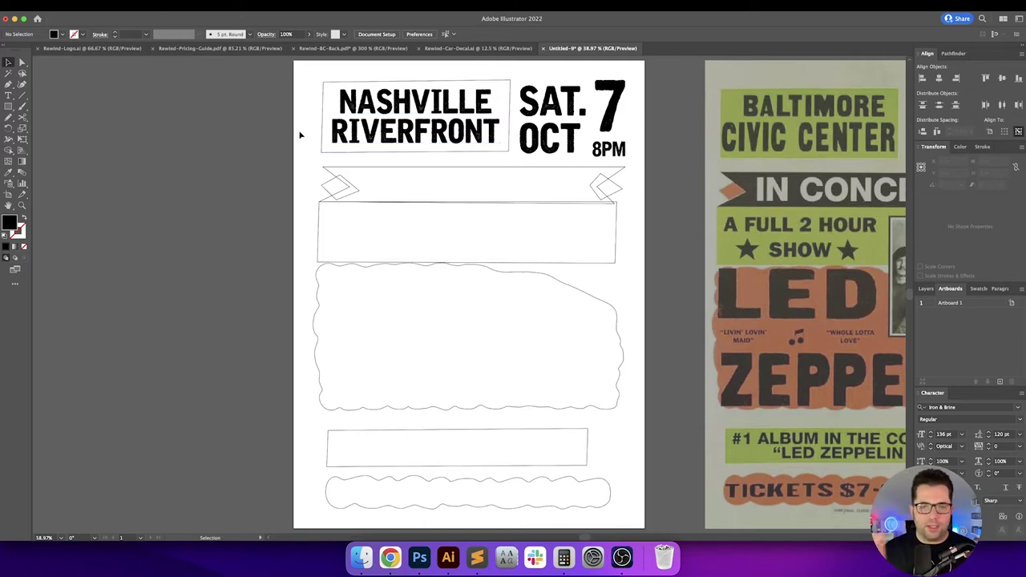
scroll(263, 141, right, 3)
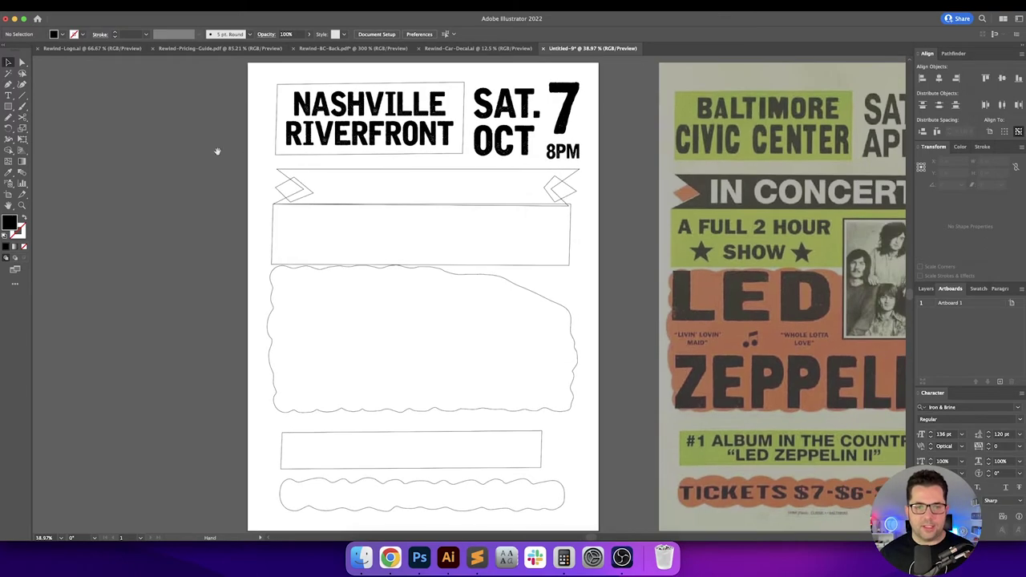
drag(380, 136, 405, 230)
scroll(406, 230, right, 7)
key(t)
click(315, 192)
key(ctrl+a)
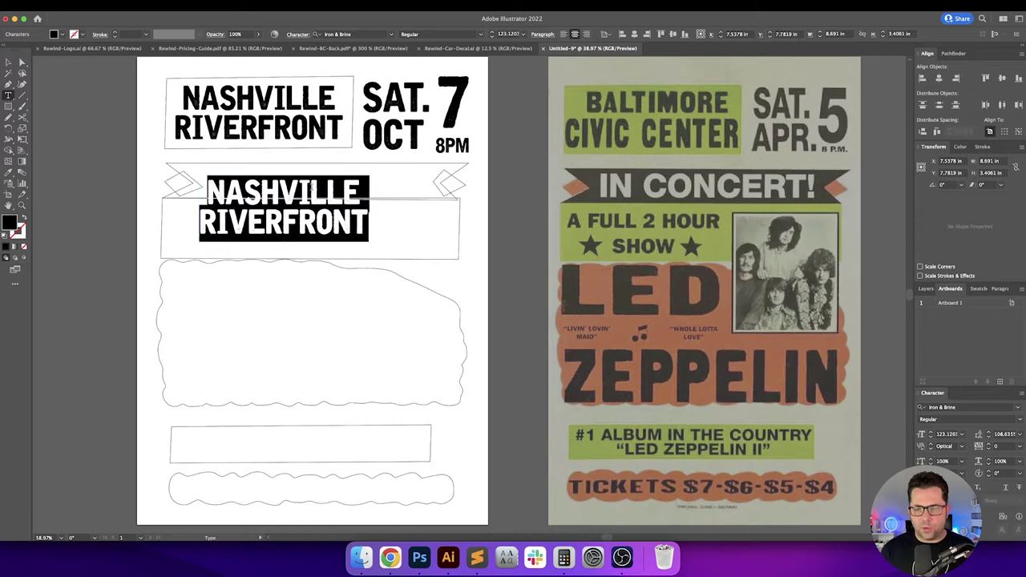
text(IN CONCERT!)
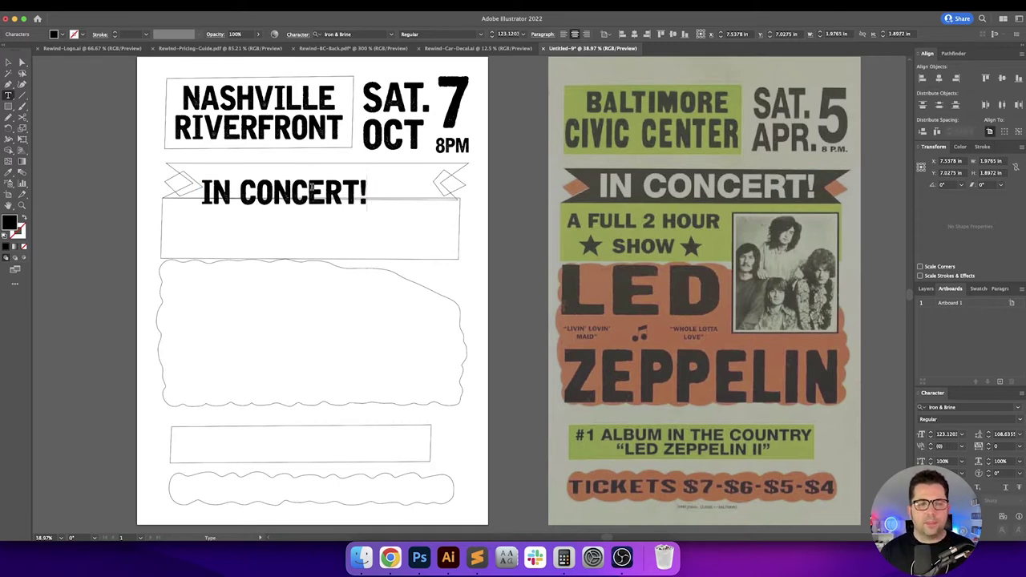
Step: Move IN CONCERT! inside the ribbon banner and centre it horizontally on the artboard
key(Escape)
drag(319, 195, 354, 183)
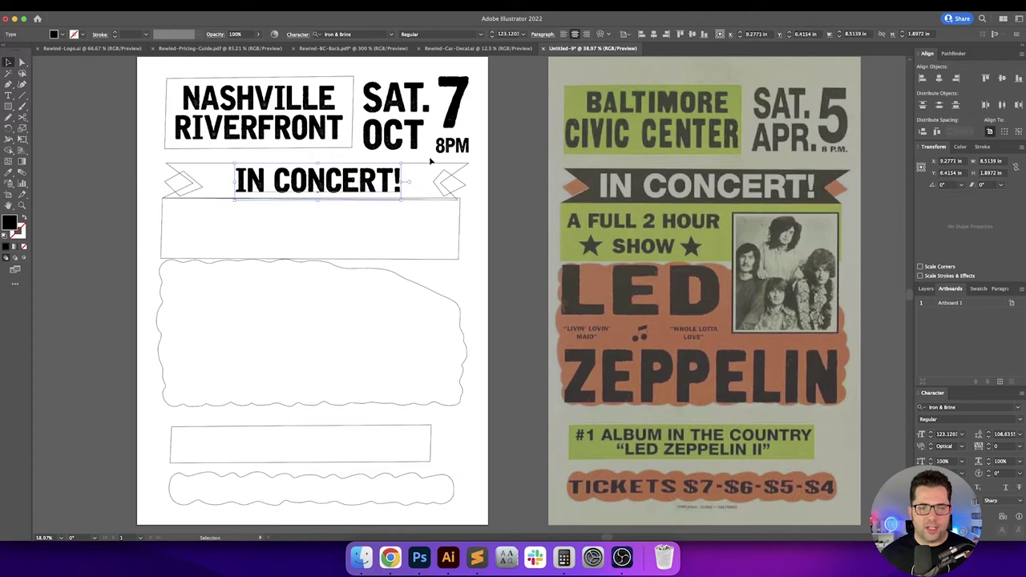
click(653, 33)
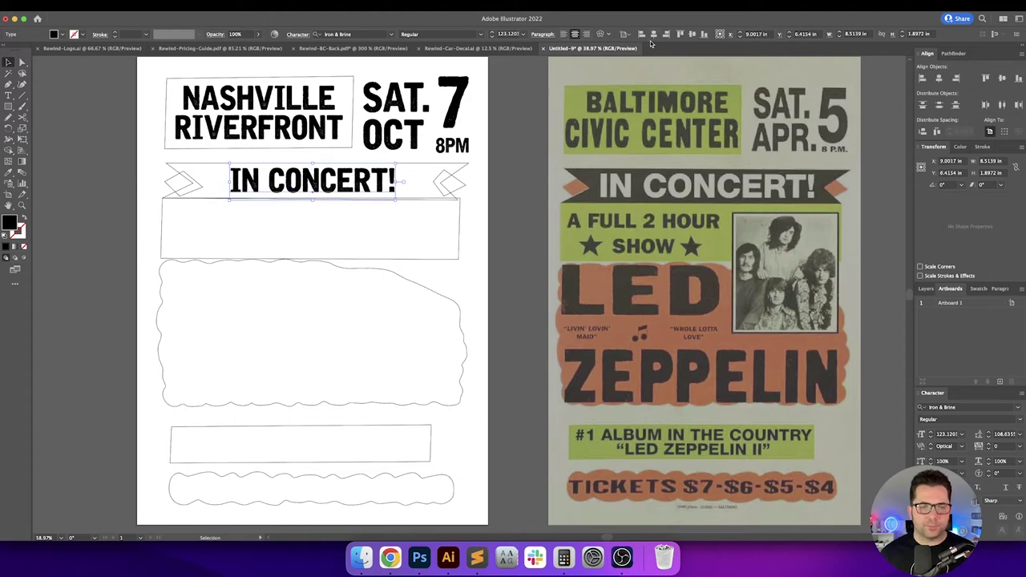
click(511, 194)
Step: Duplicate IN CONCERT! into the box below the ribbon and change the copy to A FULL 2 HOUR with SHOW beneath
key(space)
drag(520, 202, 528, 195)
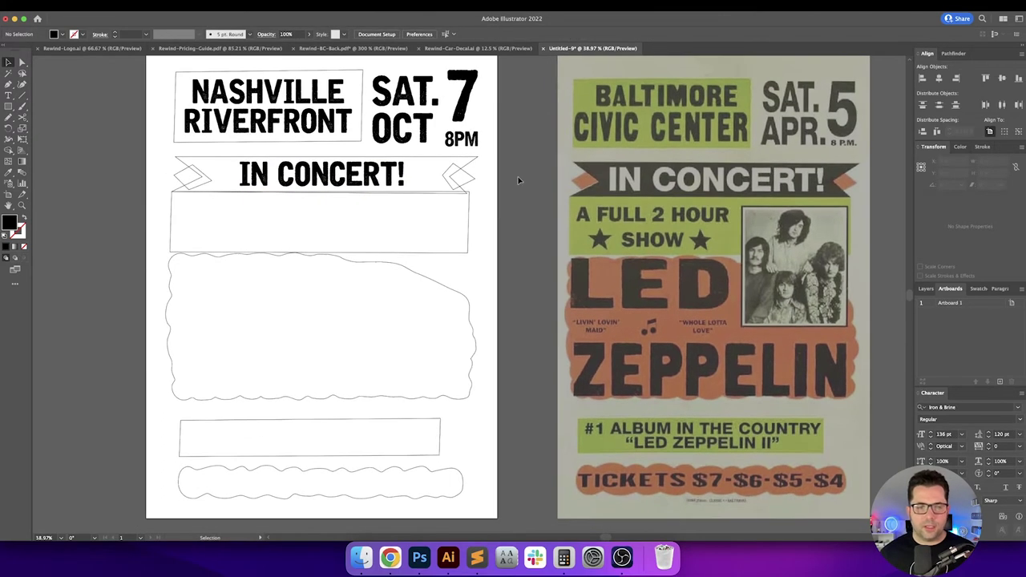
drag(357, 175, 309, 221)
double_click(302, 218)
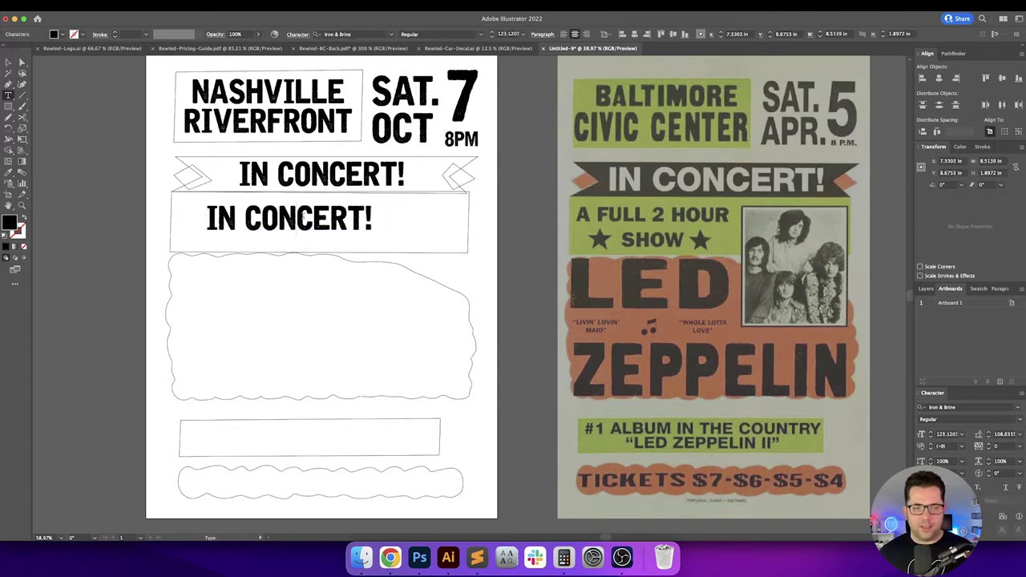
key(super+a)
text(A FUL)
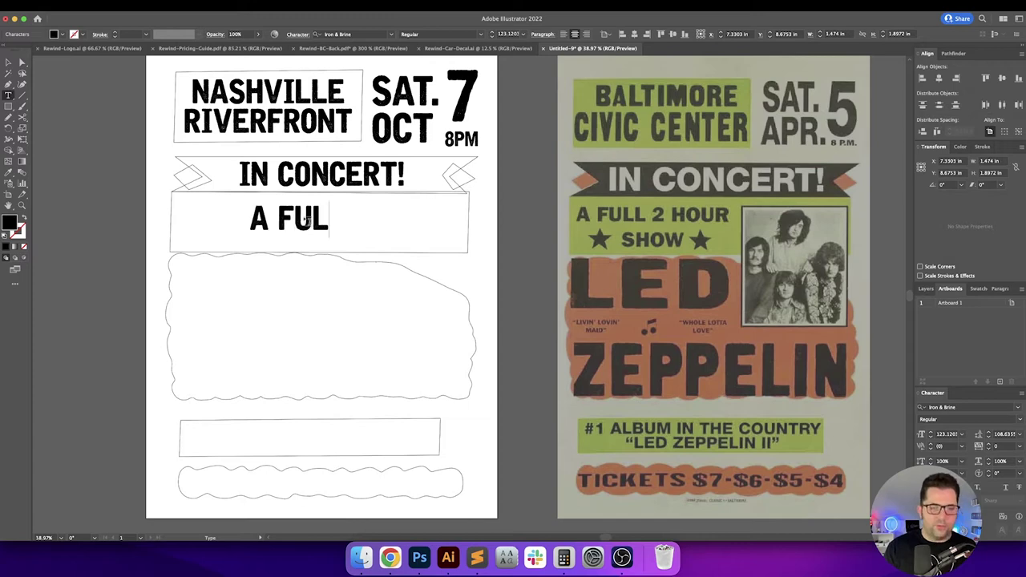
text(L 2 HOUR)
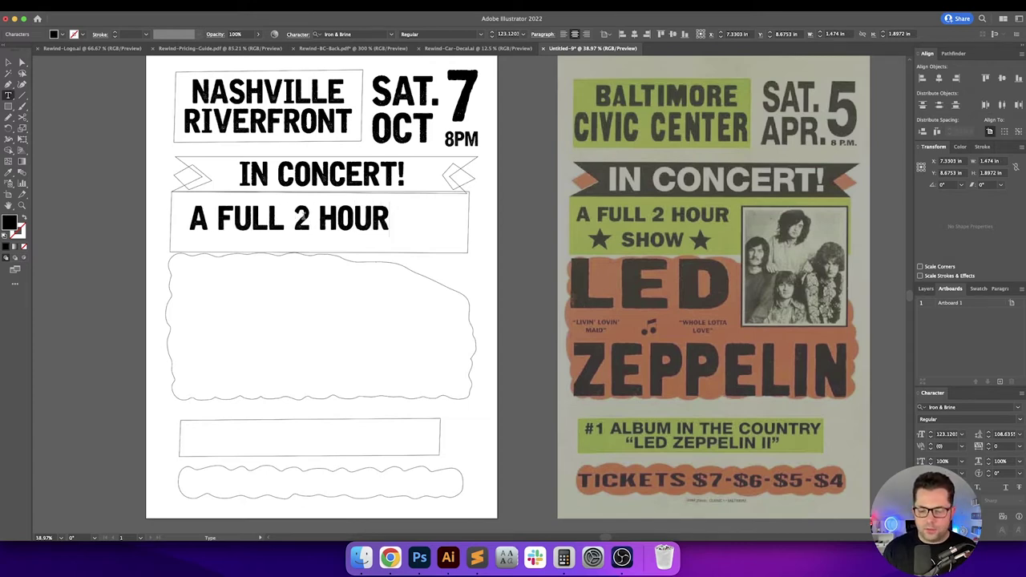
key(Return)
text(SJO)
key(BackSpace)
key(BackSpace)
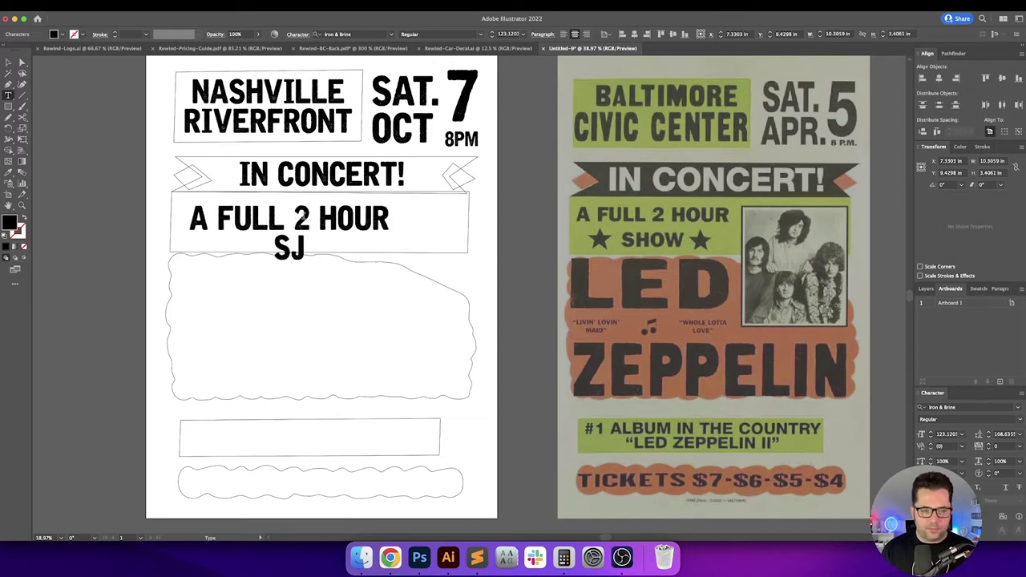
text(HOW)
key(Escape)
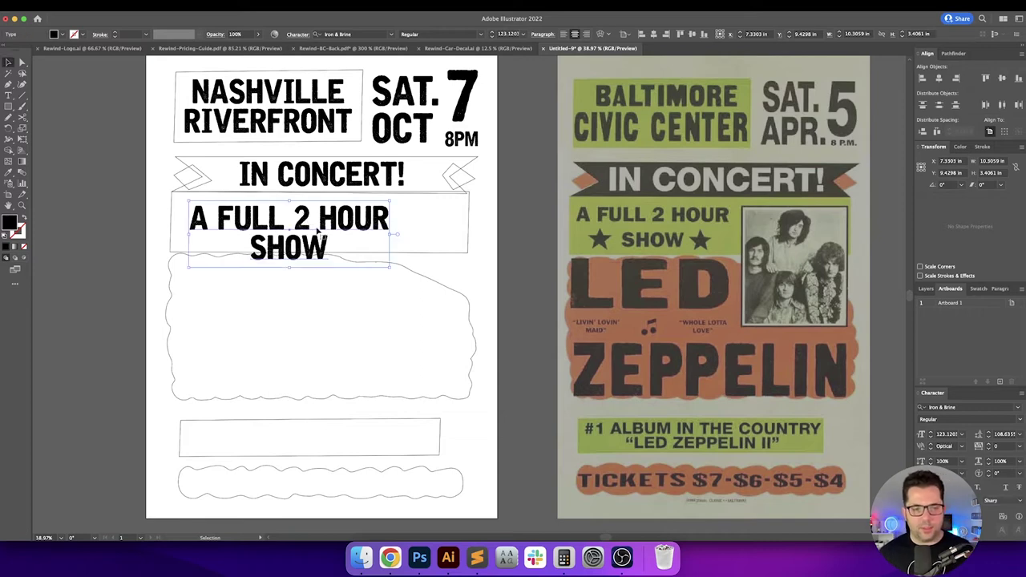
Step: Rebreak the copy into A FULL 2 and HOUR SHOW, and place it in the left part of the box
click(319, 214)
key(BackSpace)
key(Return)
key(Down)
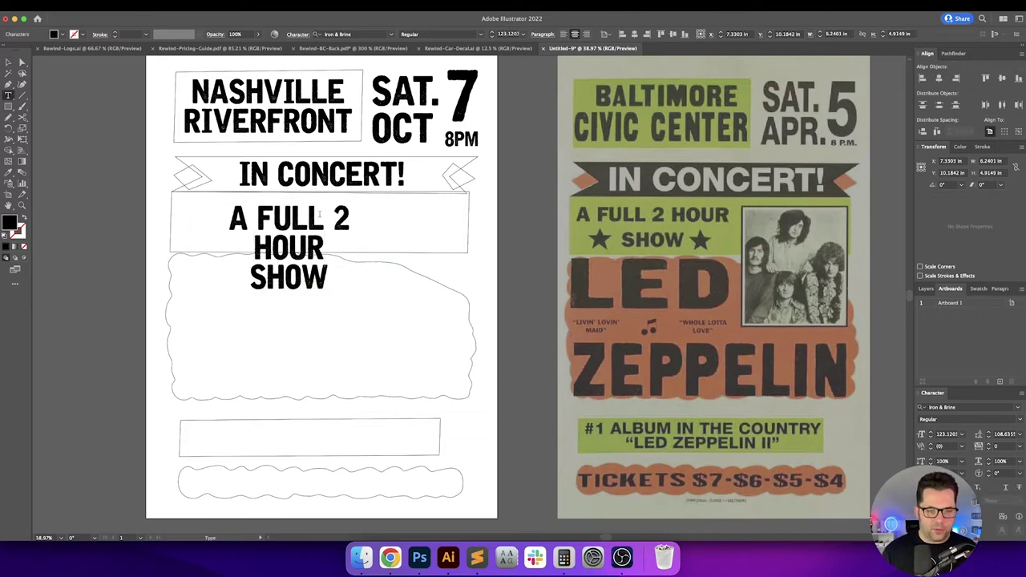
key(BackSpace)
key(Escape)
mouse_move(317, 229)
mouse_down()
mouse_move(264, 212)
mouse_move(306, 221)
mouse_up()
Step: Set the A FULL 2 HOUR SHOW text to a 100 pt font size with 90 pt leading
click(509, 34)
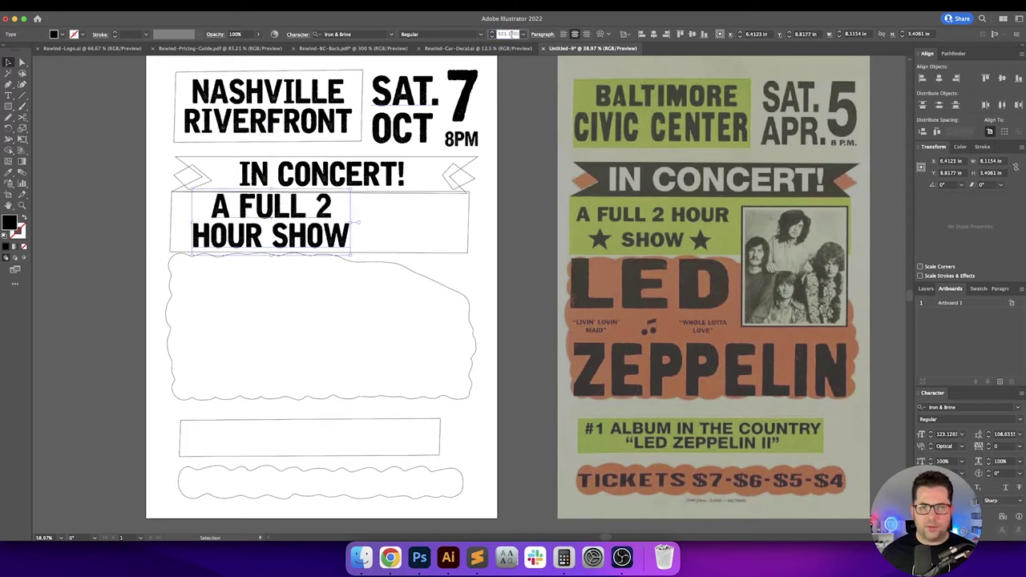
text(100)
key(Return)
click(505, 35)
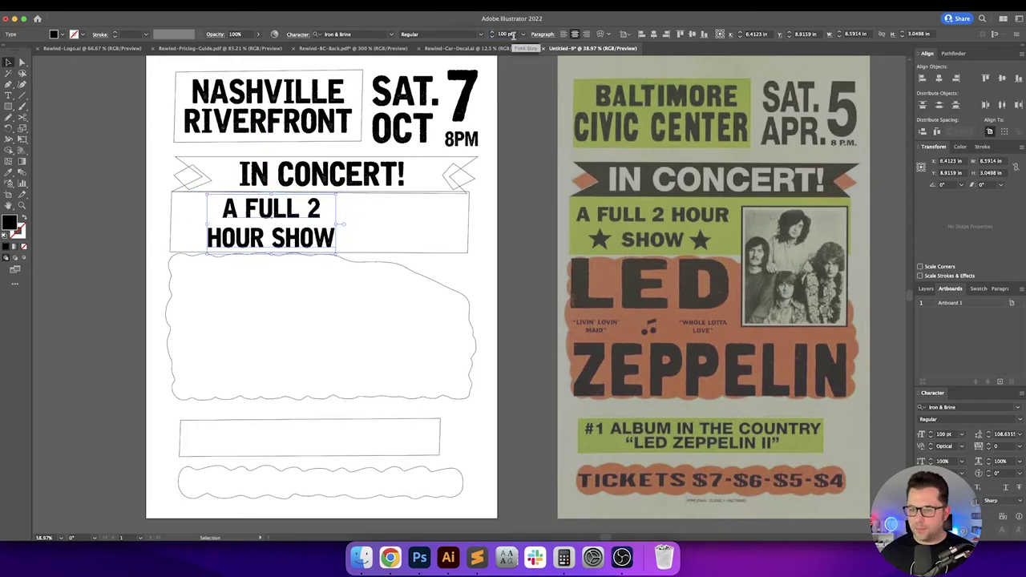
key(shift+Down)
key(shift+Down)
key(shift+Down)
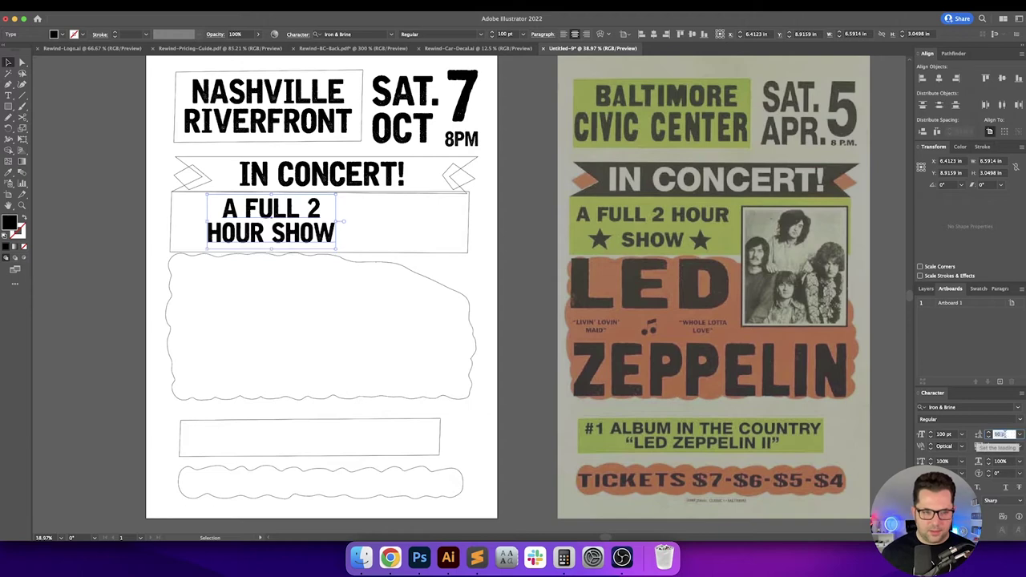
key(shift+Up)
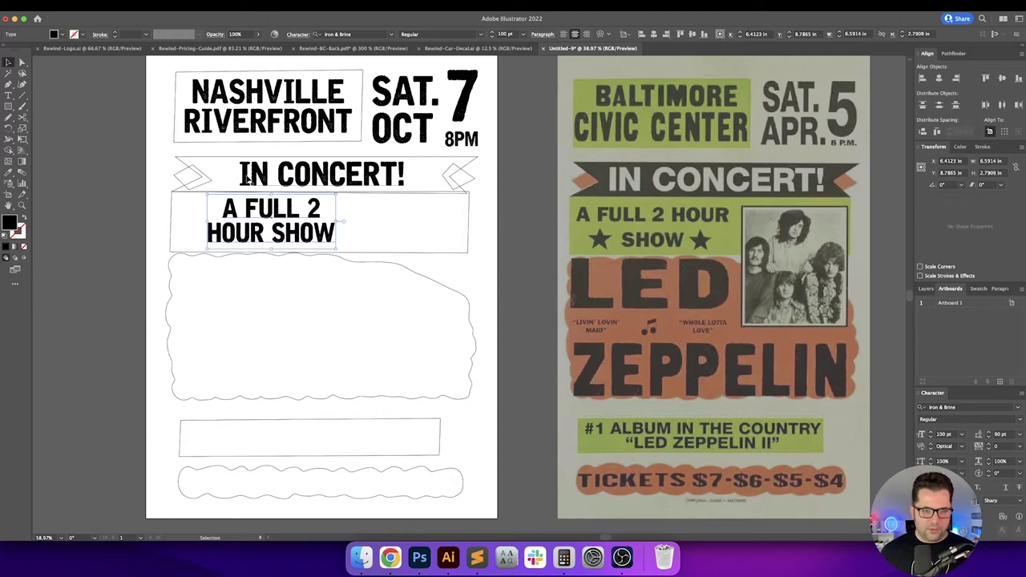
Step: Shift the two-line "A FULL 2 HOUR SHOW" text slightly down and to the left within its outlined box
drag(289, 228, 285, 231)
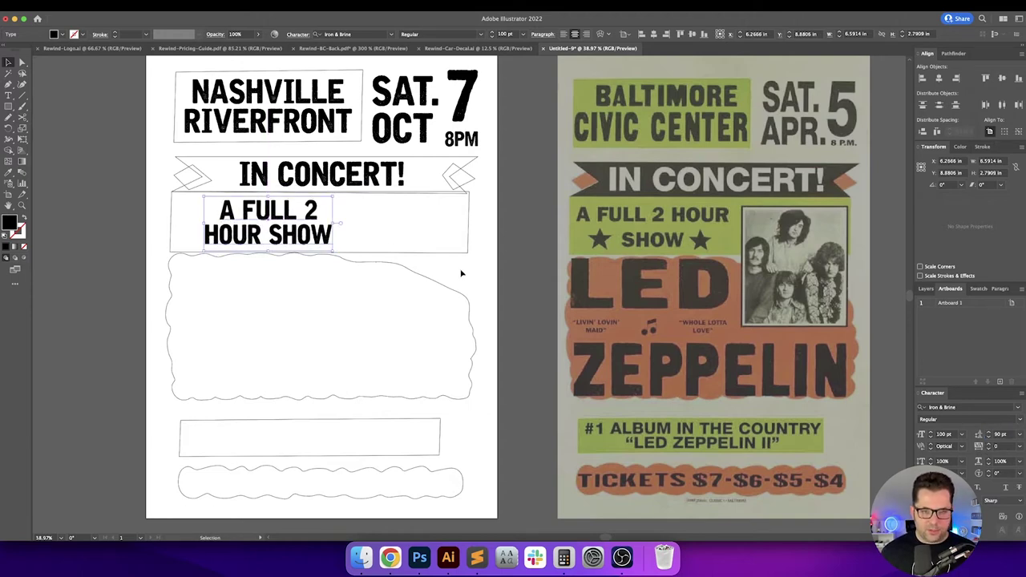
click(484, 282)
Step: Trace the star before "SHOW" on the reference poster as a closed ten-point Pen path with a black stroke and no fill
scroll(484, 282, right, 1)
scroll(389, 236, right, 10)
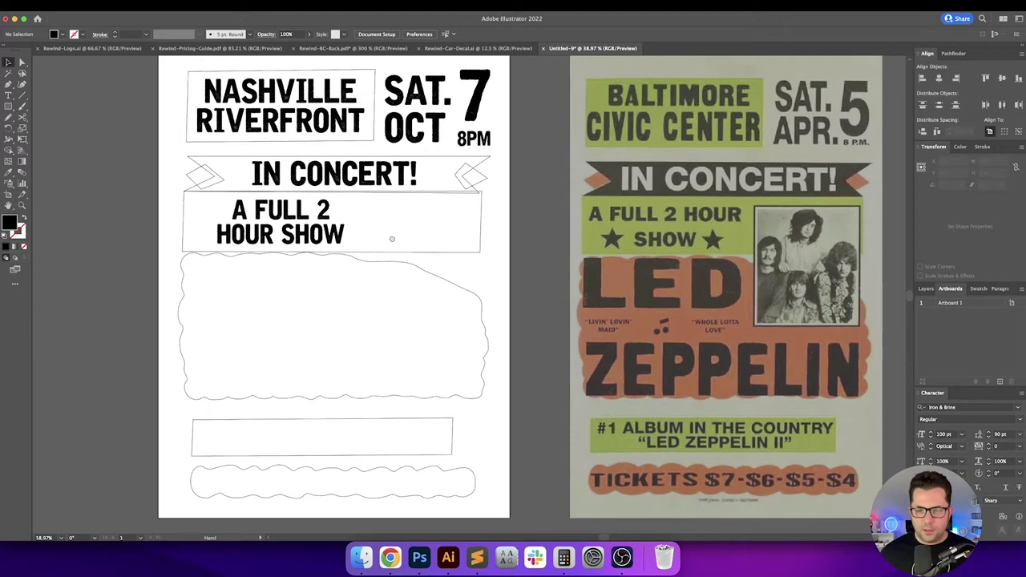
scroll(371, 238, up, 5)
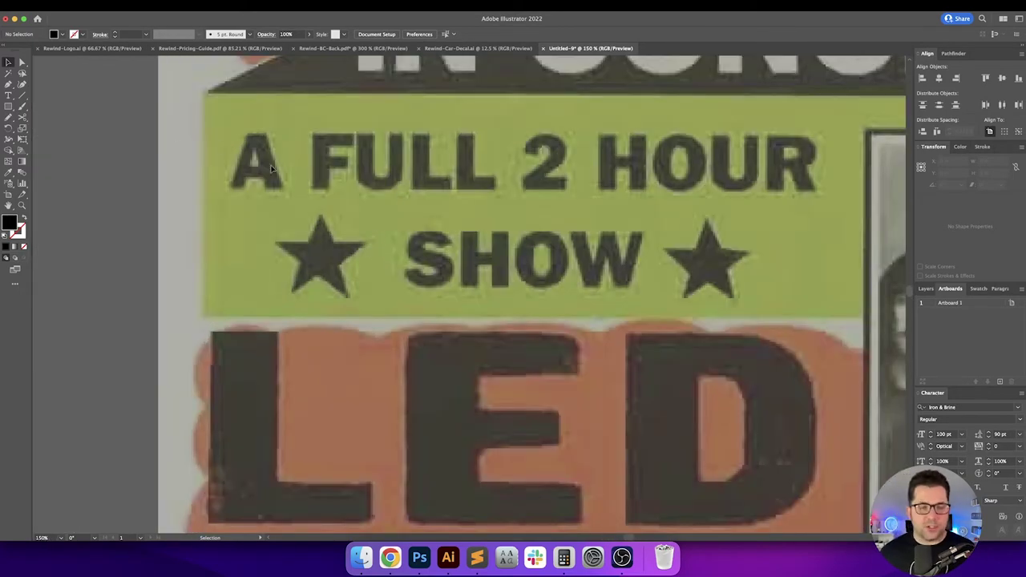
key(p)
key(shift+x)
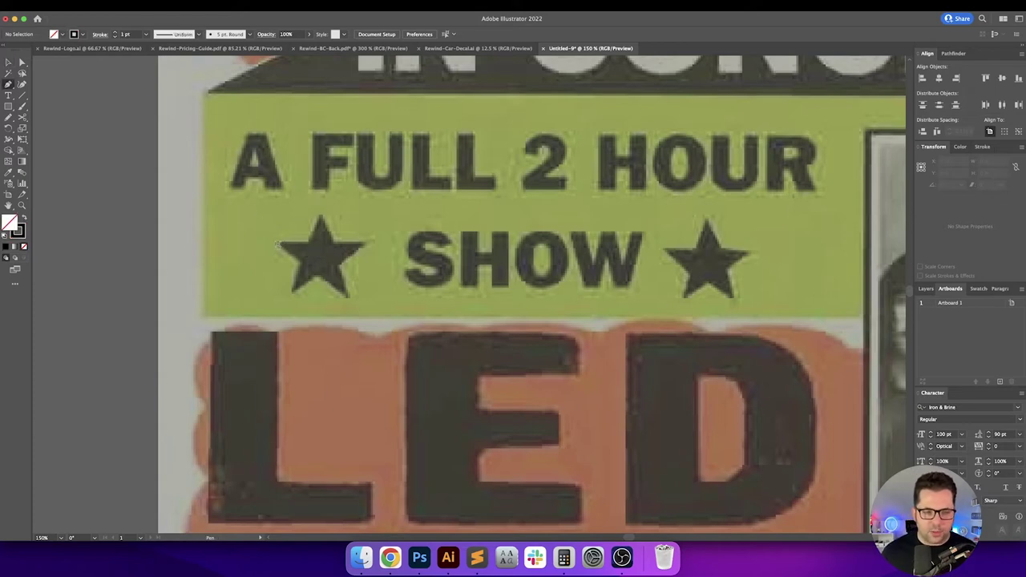
click(275, 243)
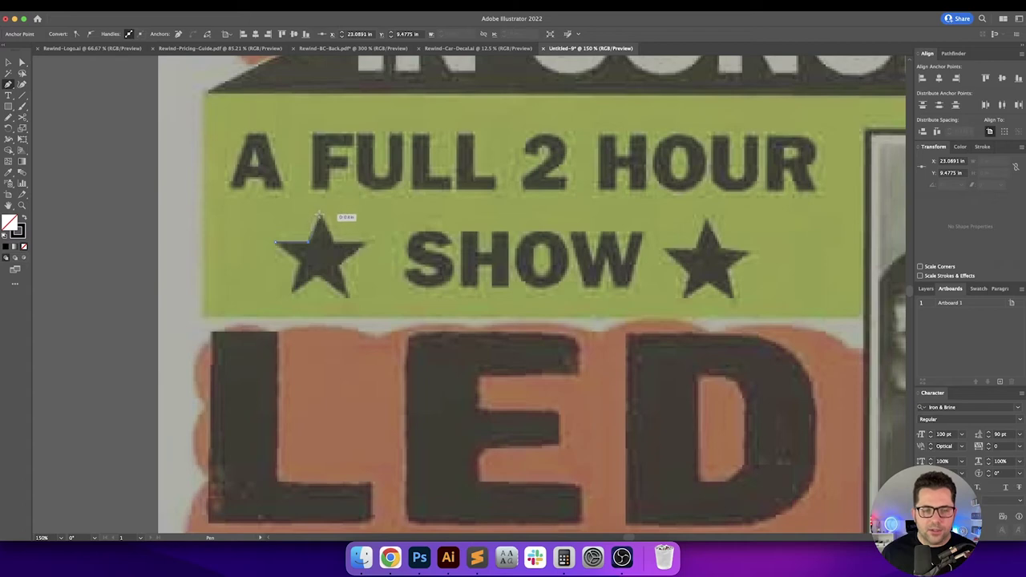
click(308, 242)
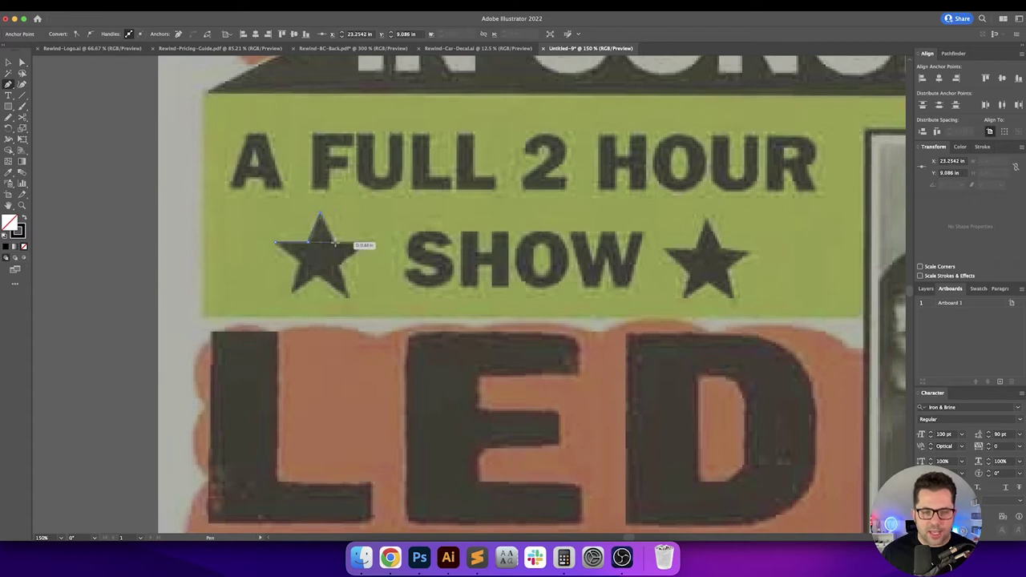
click(369, 242)
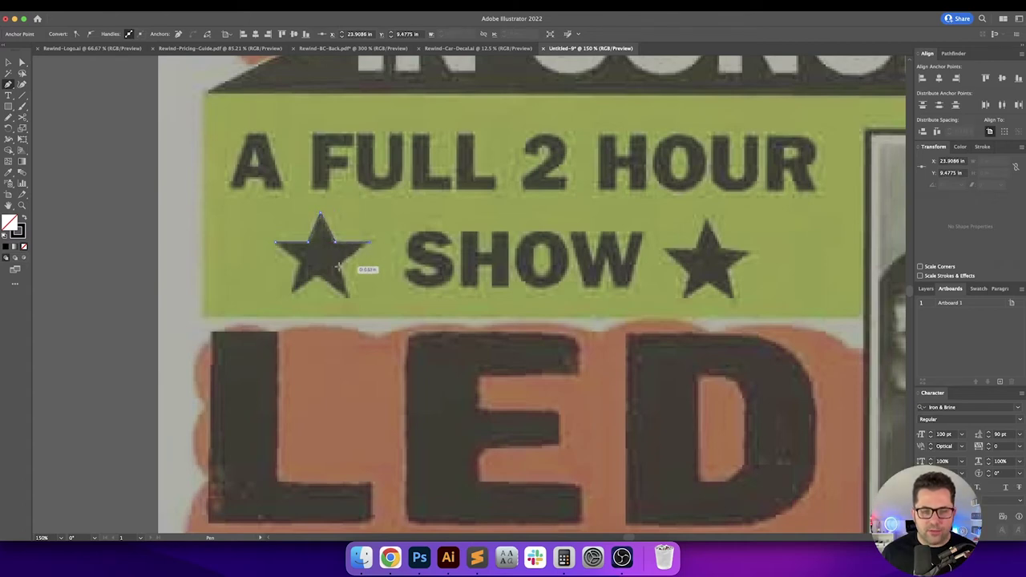
click(340, 263)
click(347, 299)
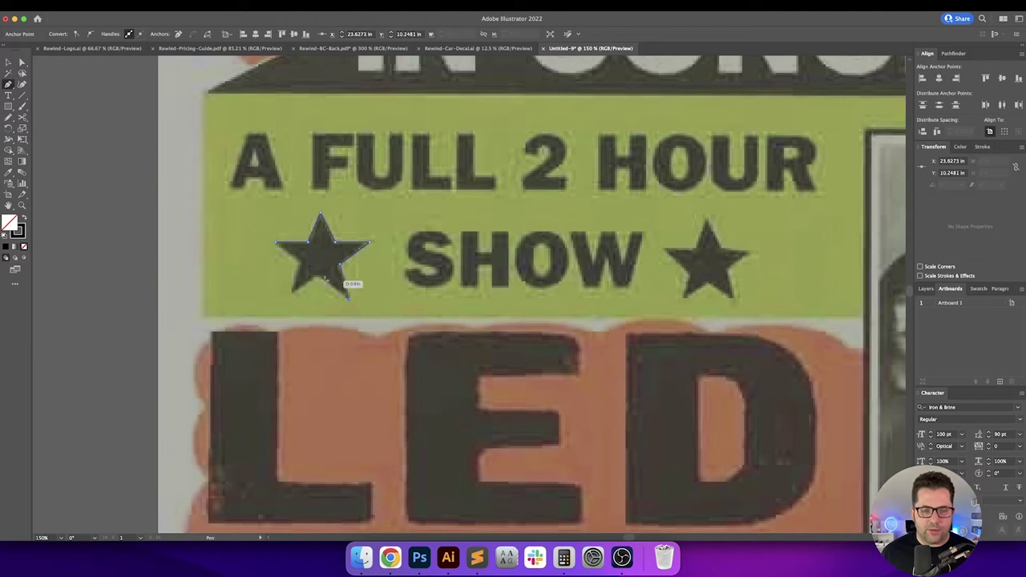
click(318, 275)
click(290, 292)
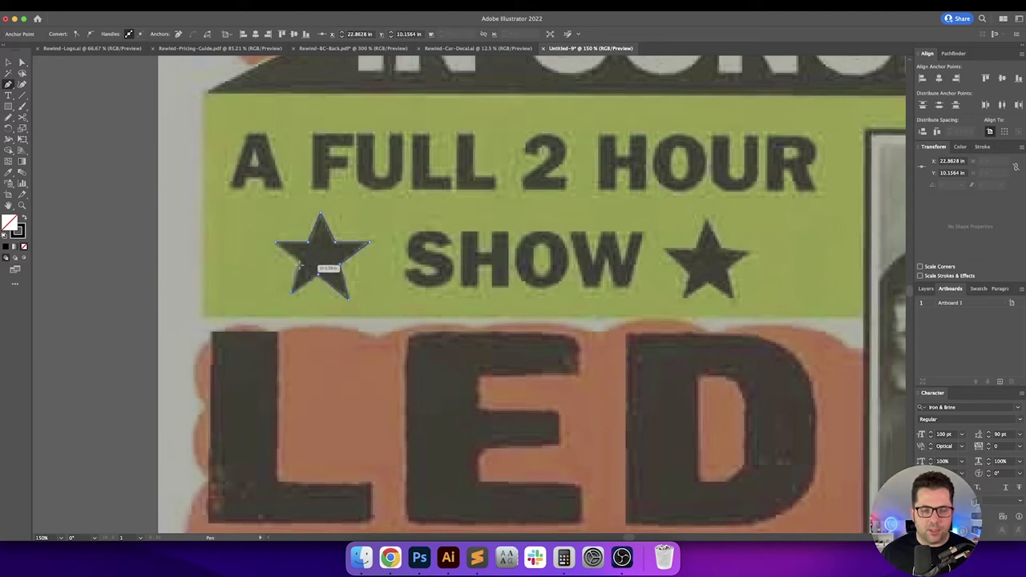
click(301, 263)
click(276, 242)
Step: Give the traced star a solid black fill without stroke and move it onto the new poster, before "HOUR SHOW"
key(v)
key(super+minus)
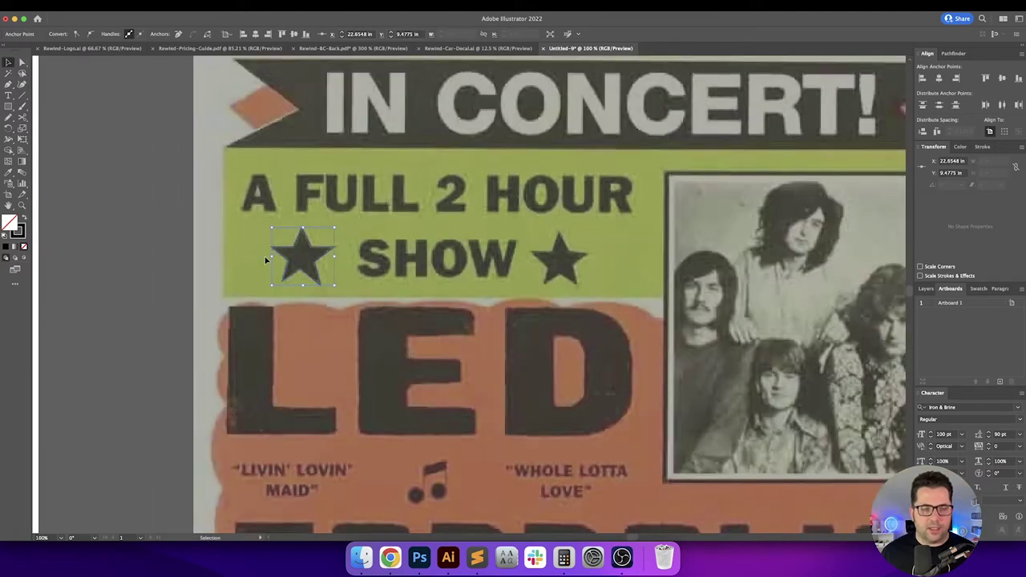
mouse_move(281, 260)
mouse_down()
mouse_move(565, 264)
mouse_move(231, 254)
mouse_up()
key(shift+x)
mouse_move(214, 252)
mouse_down()
mouse_move(583, 250)
mouse_move(369, 246)
mouse_up()
drag(368, 242, 85, 240)
scroll(522, 254, down, 1)
scroll(537, 254, down, 1)
drag(637, 253, 610, 249)
drag(307, 240, 308, 250)
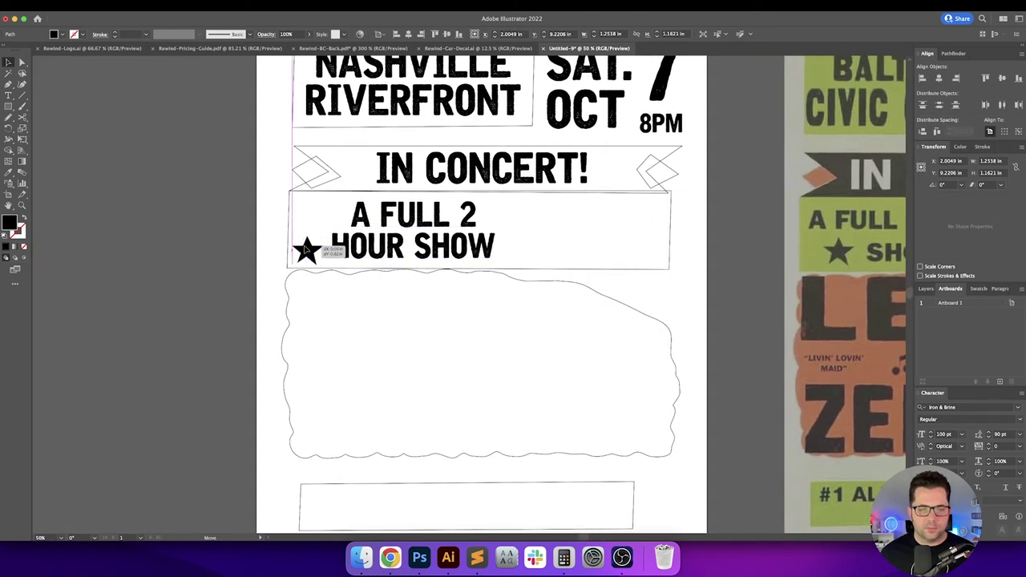
Step: Rebreak the box text so the first line reads "A FULL 2 HOUR" and the second line reads "SHOW"
scroll(487, 241, right, 2)
double_click(393, 215)
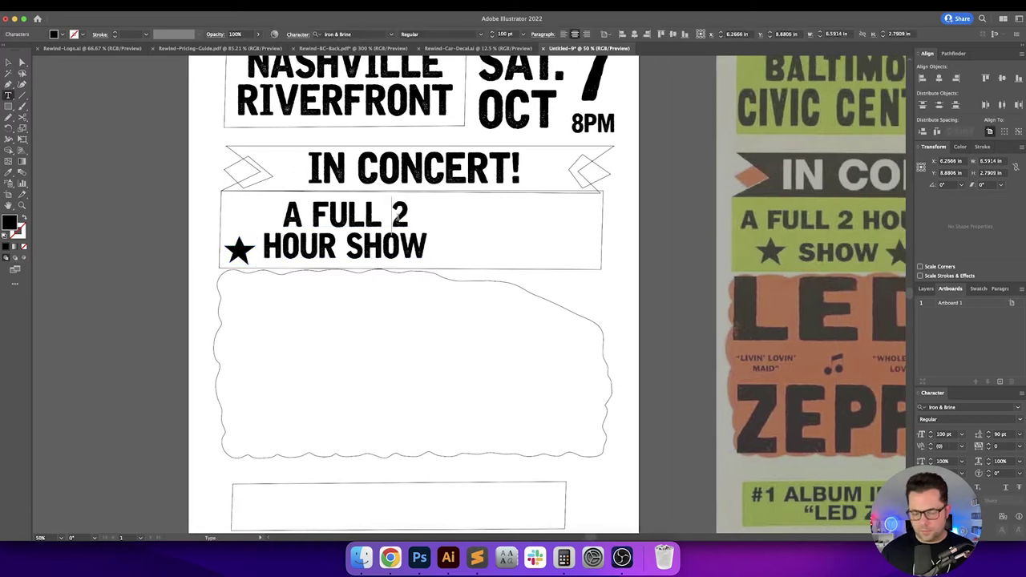
key(Delete)
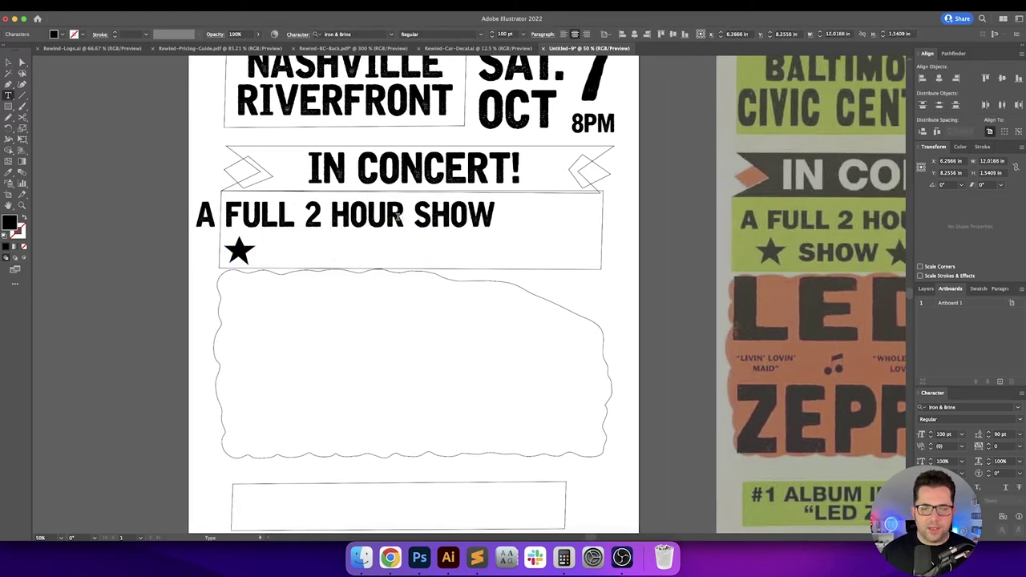
key(Return)
key(Escape)
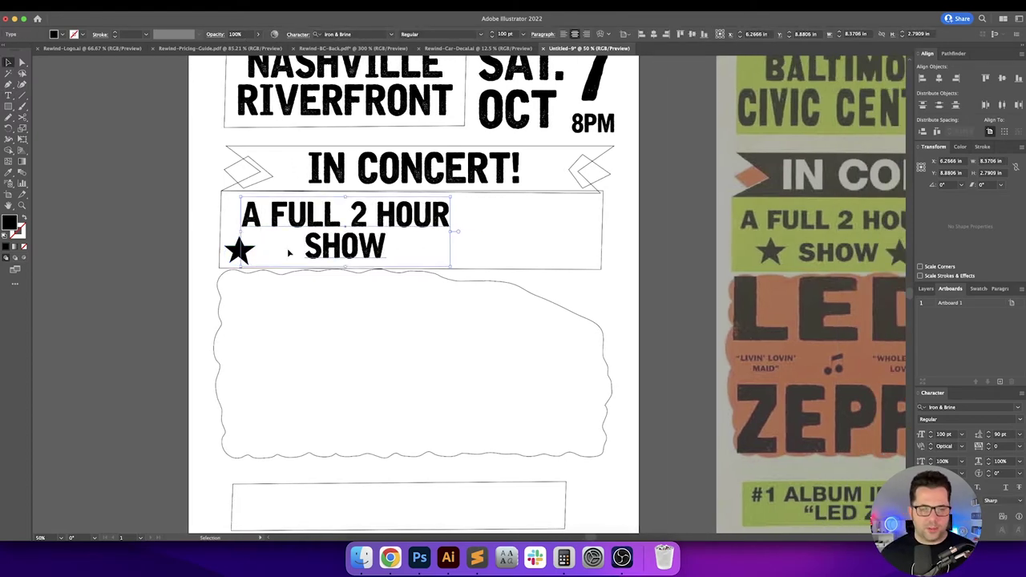
Step: Move the black star right beside the start of the word "SHOW" and deselect it
drag(244, 251, 288, 254)
drag(603, 275, 444, 281)
click(493, 317)
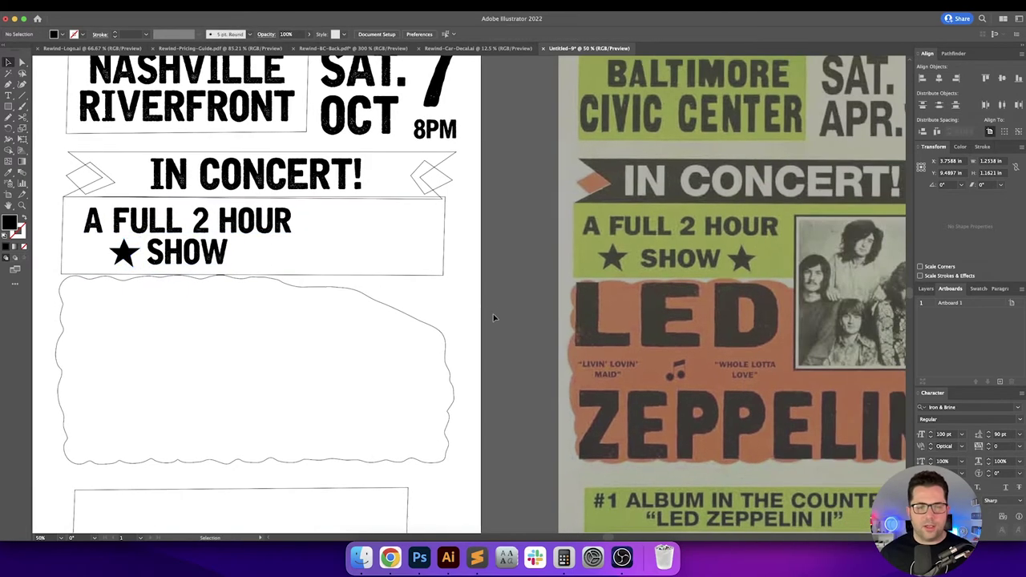
Step: Trace the star after "SHOW" on the reference poster as a closed Pen path with a black stroke and no fill
drag(721, 289, 463, 296)
scroll(493, 274, up, 2)
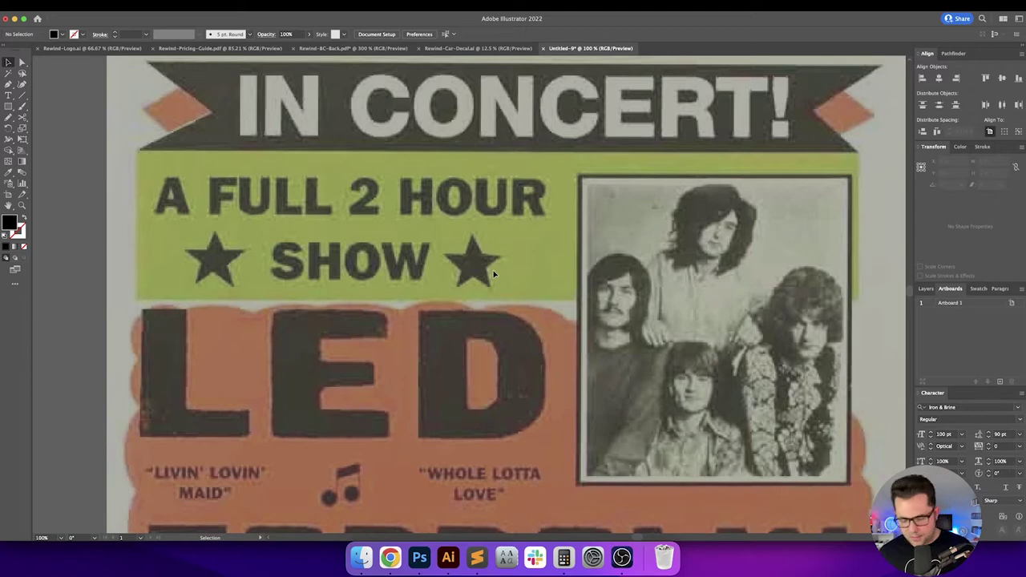
key(p)
key(shift+x)
scroll(465, 258, up, 2)
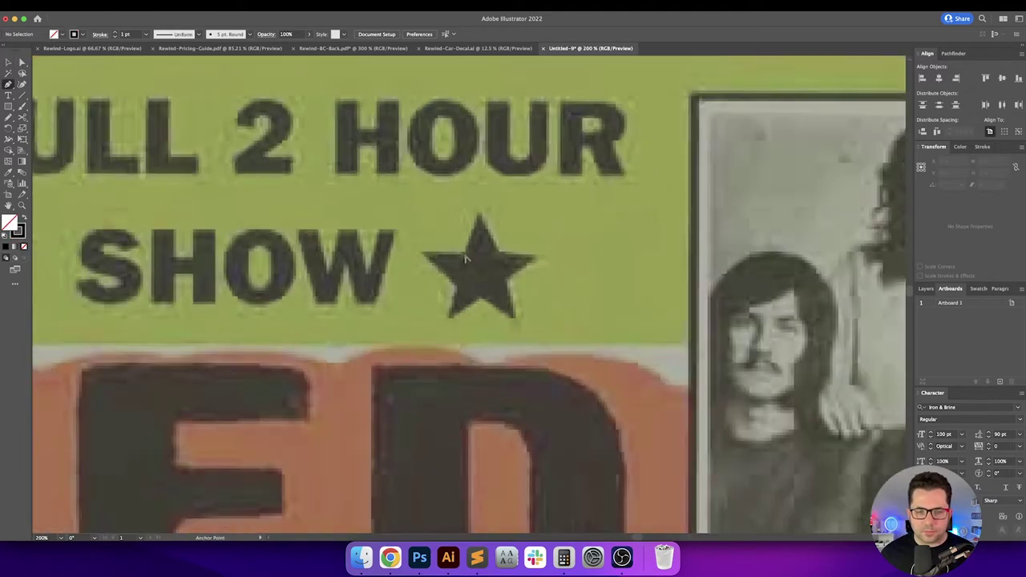
click(422, 252)
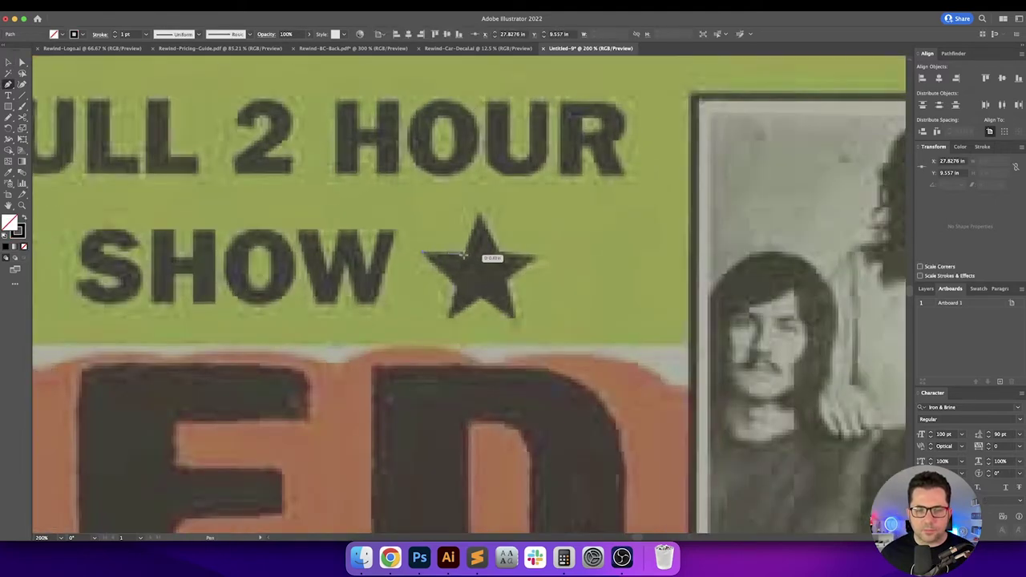
click(466, 252)
click(479, 213)
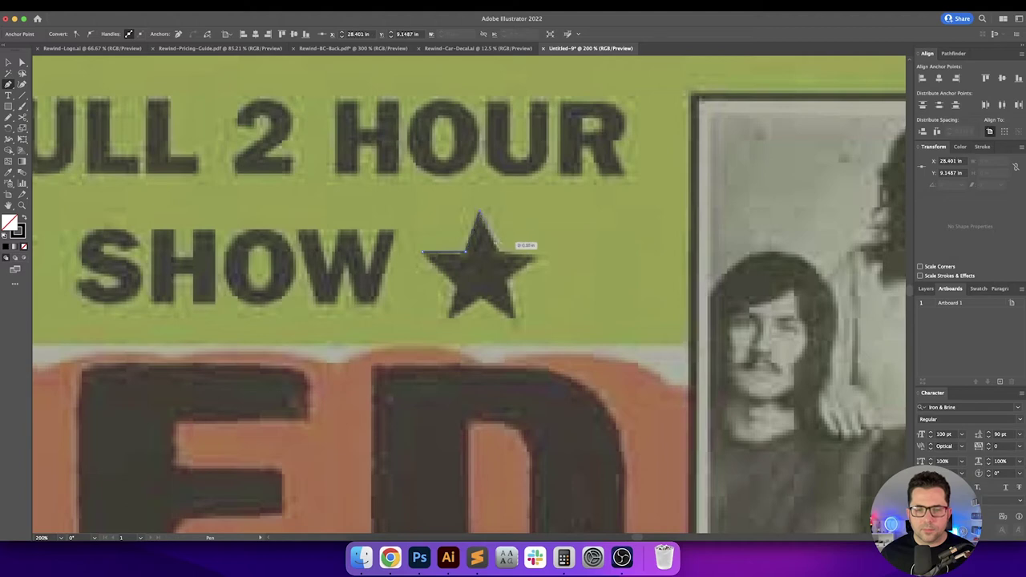
click(498, 253)
click(528, 256)
click(540, 255)
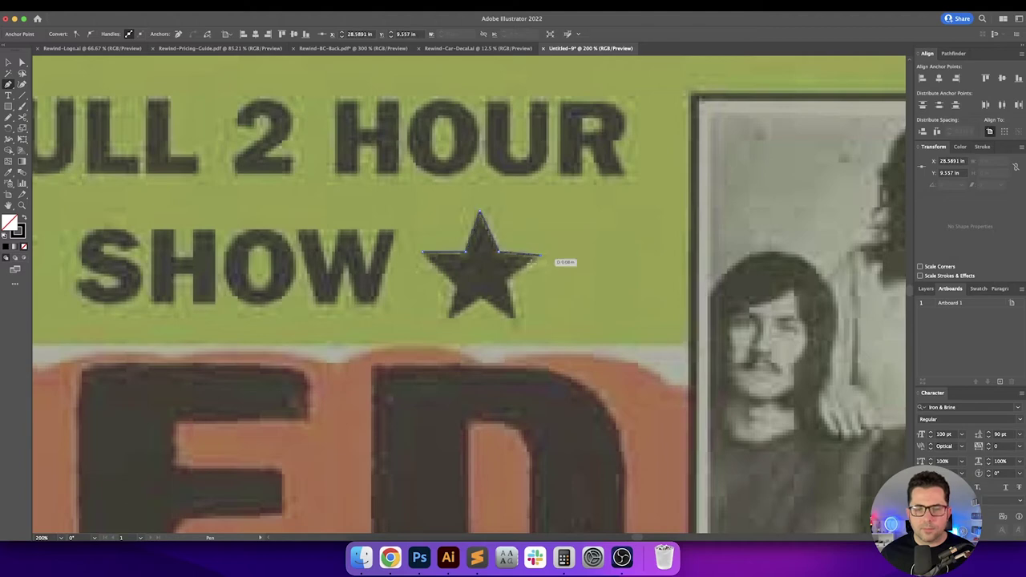
click(506, 279)
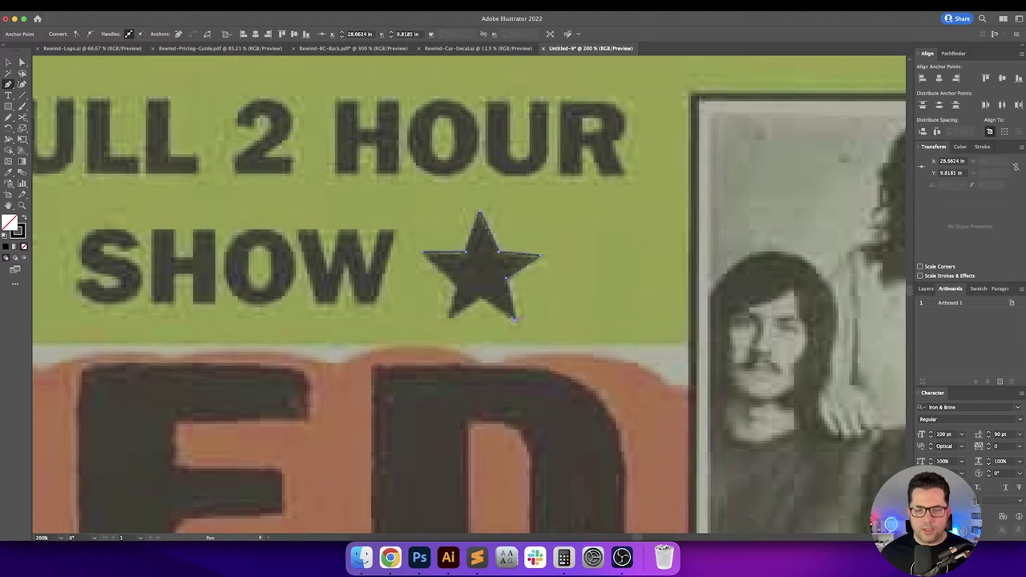
click(513, 316)
click(481, 296)
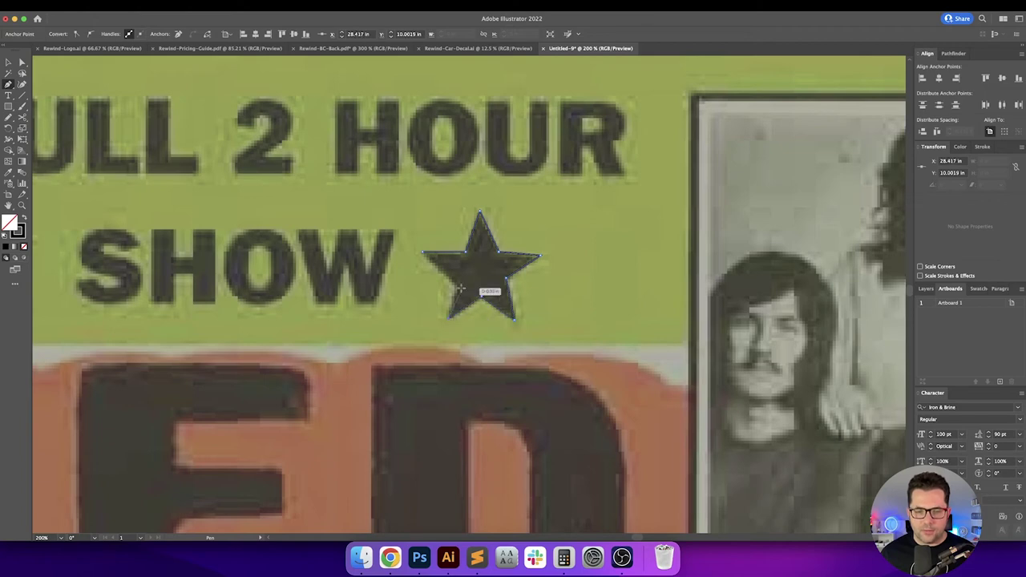
click(449, 316)
click(459, 276)
click(422, 253)
key(v)
click(451, 220)
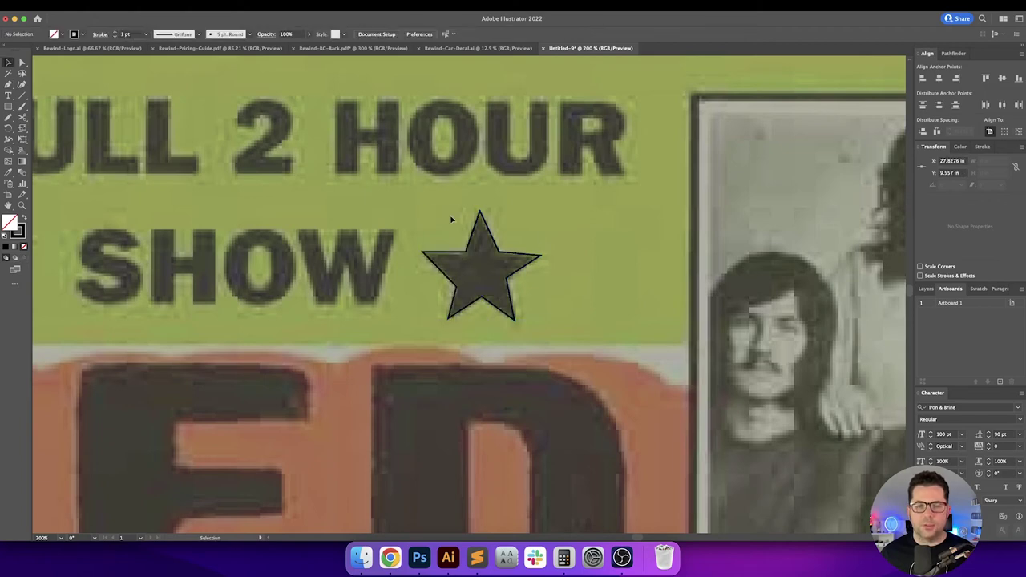
Step: Fill the second traced star solid black without stroke and place it after "SHOW" on the new poster
scroll(451, 221, down, 5)
scroll(452, 221, left, 3)
mouse_move(563, 233)
mouse_down()
mouse_move(230, 229)
mouse_move(385, 233)
mouse_up()
scroll(230, 230, up, 3)
key(shift+x)
click(467, 222)
drag(467, 221, 502, 234)
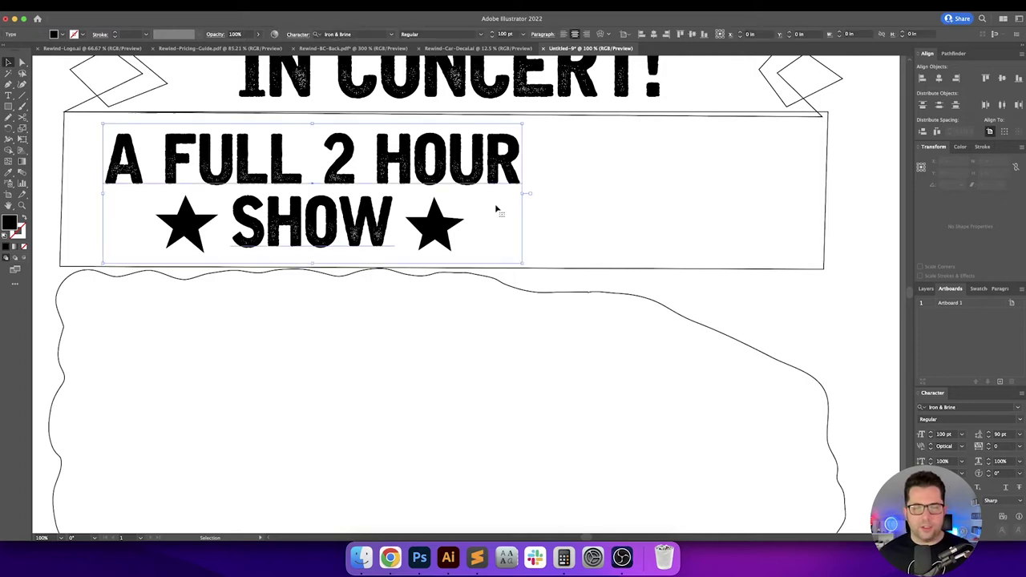
Step: Nudge the two stars so they are evenly spaced on either side of "SHOW"
scroll(529, 224, up, 1)
scroll(528, 224, left, 1)
click(458, 250)
drag(455, 245, 450, 244)
click(514, 243)
scroll(481, 252, up, 1)
click(508, 246)
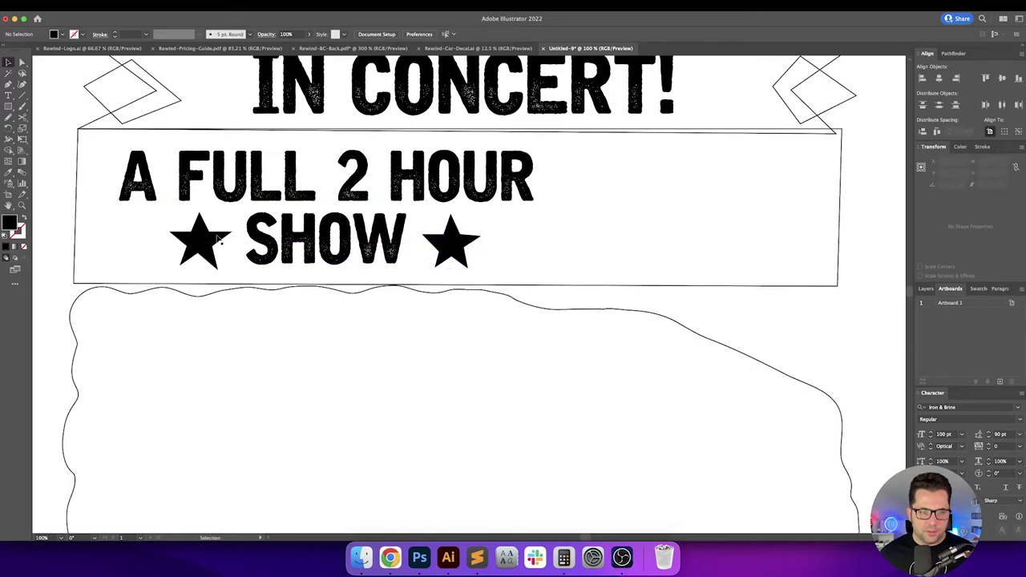
click(218, 239)
drag(217, 239, 214, 239)
click(588, 240)
Step: Select both black stars flanking "SHOW" together
scroll(601, 228, down, 1)
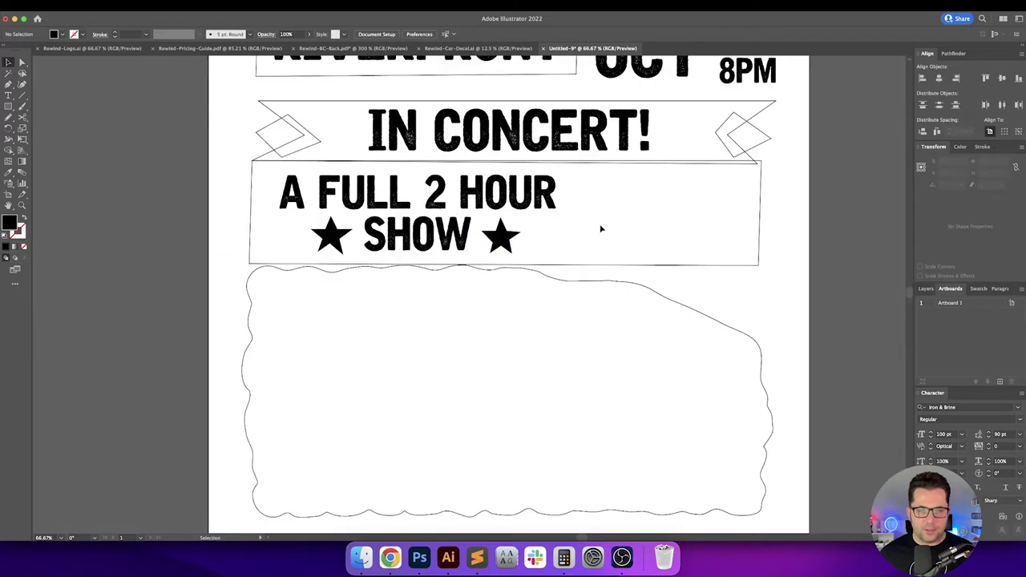
drag(600, 228, 517, 272)
click(427, 289)
shift+click(245, 277)
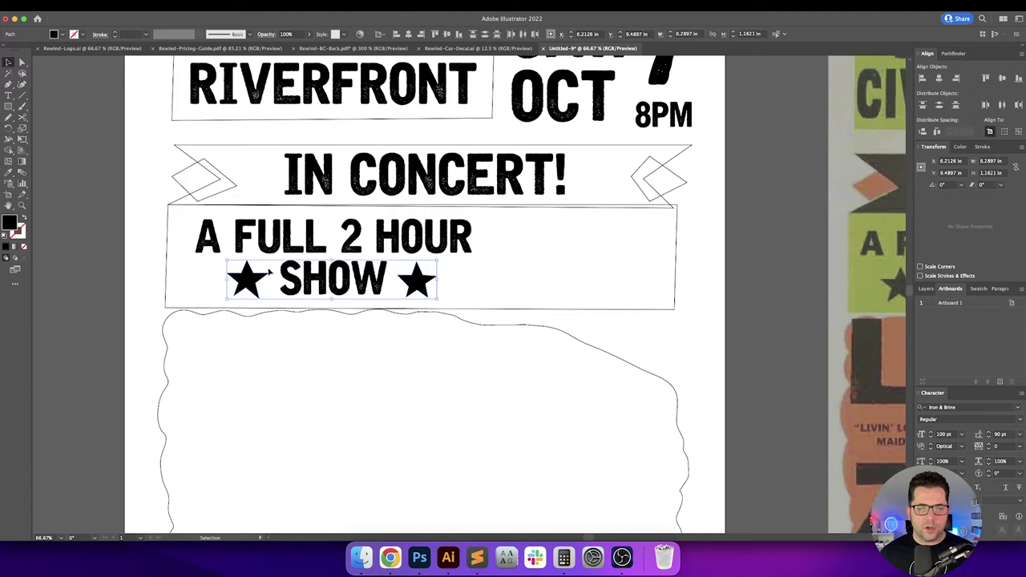
scroll(268, 270, up, 2)
click(189, 6)
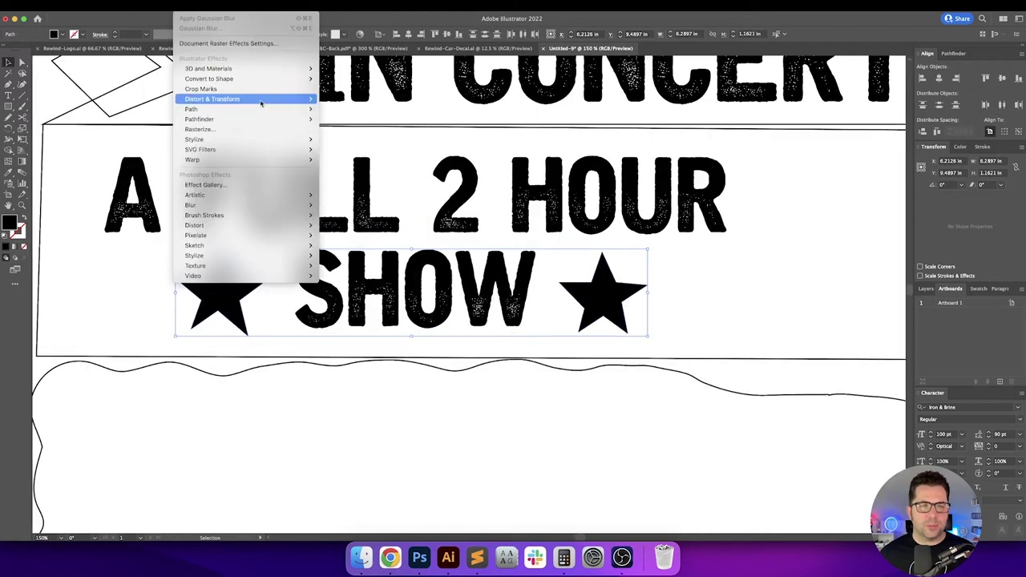
mouse_move(260, 103)
click(352, 132)
key(Escape)
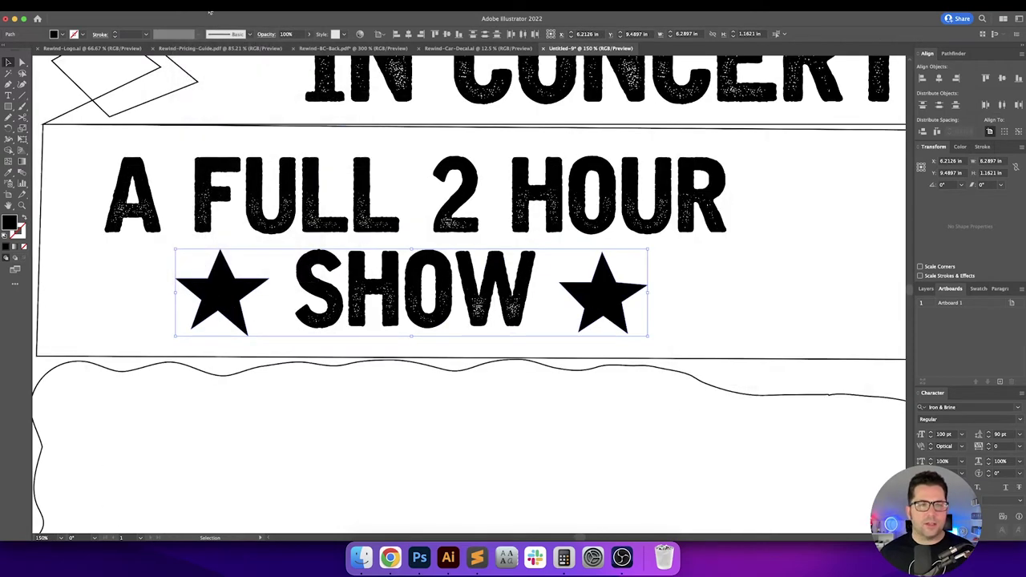
Step: Start the Roughen effect on both selected stars, keeping its dialog clear of the artwork
click(210, 11)
mouse_move(264, 99)
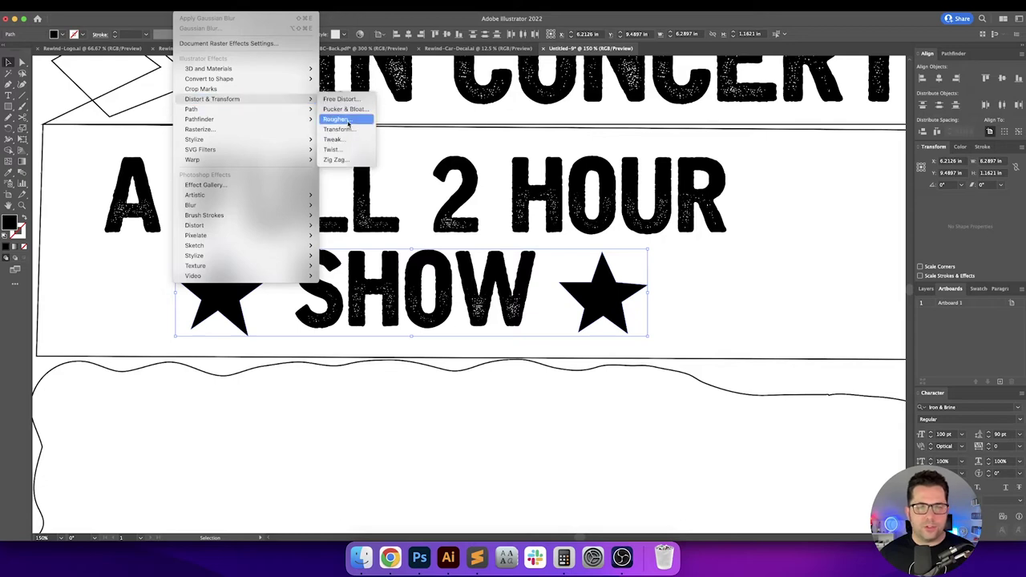
click(337, 118)
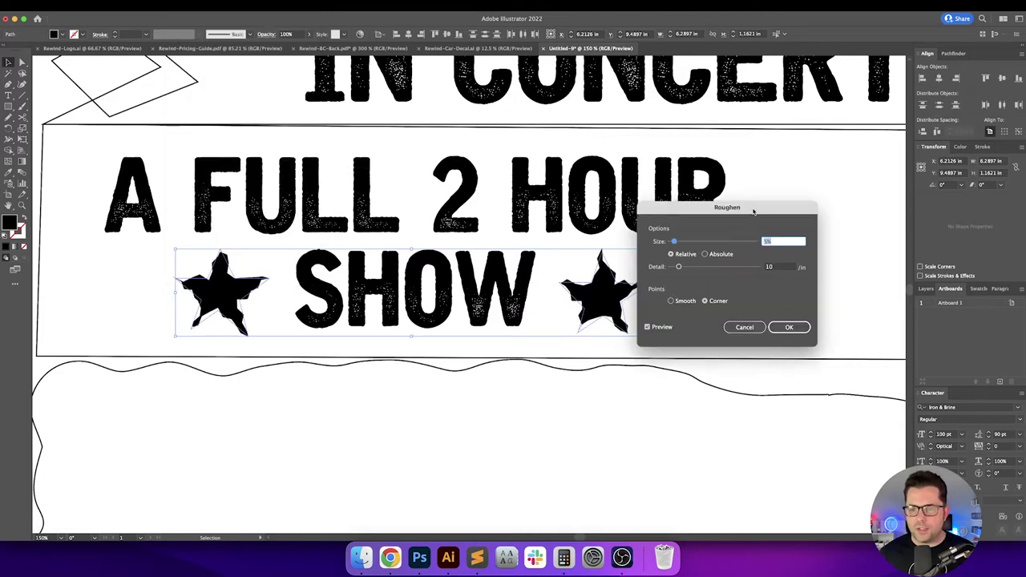
drag(753, 211, 776, 196)
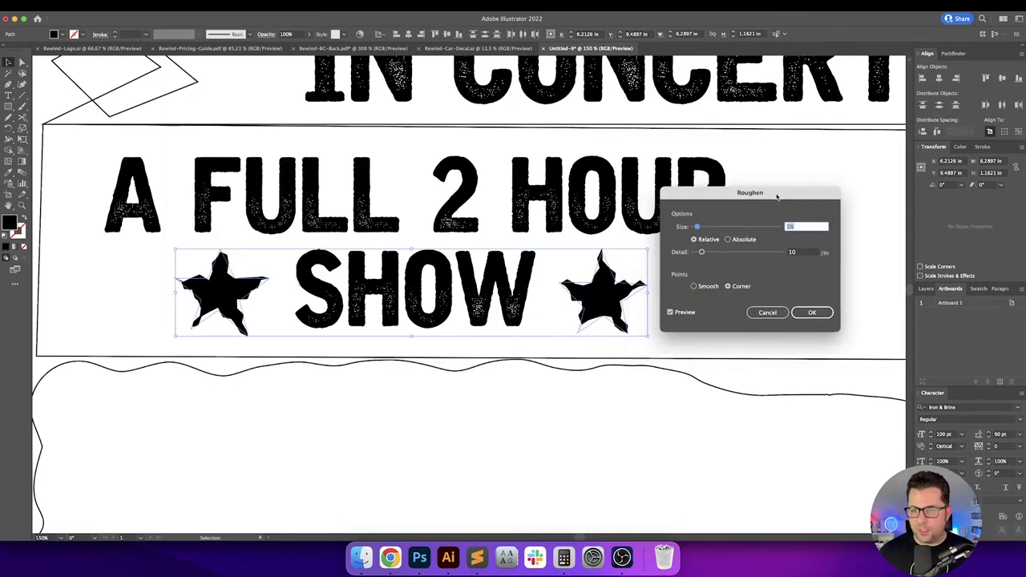
Step: Try Roughen sizes of 0.05% and 0.1% on the stars
text(0.05)
key(Tab)
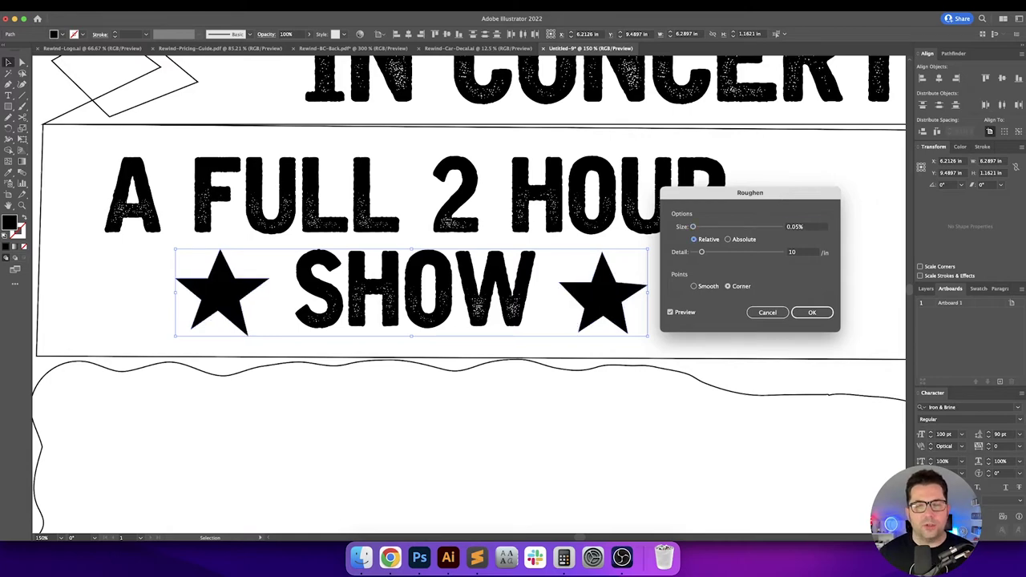
key(shift+Tab)
text(.1)
key(Tab)
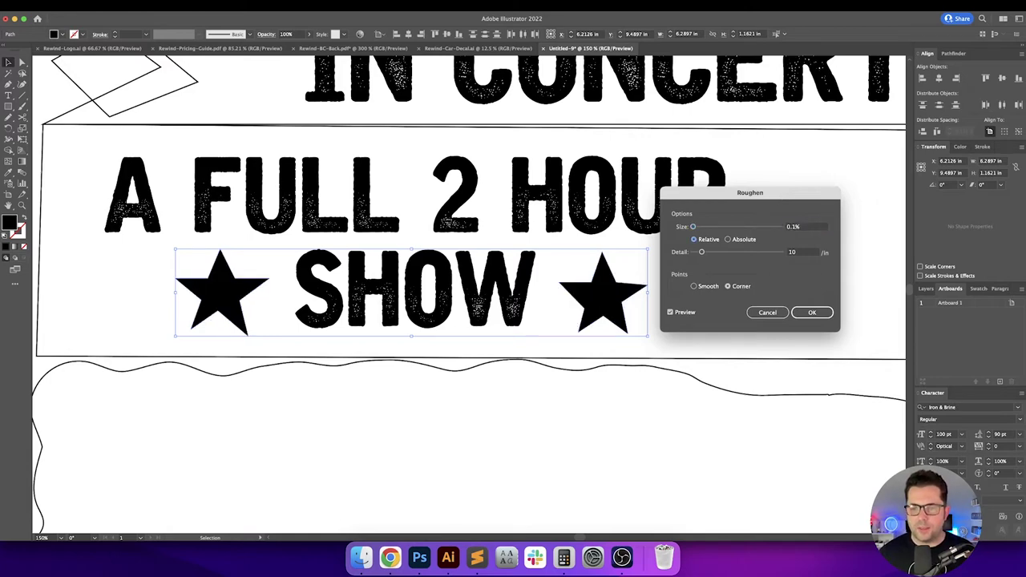
Step: Try Roughen sizes of 0.5% and 1% on the stars, and switch the size to absolute
key(shift+Tab)
text(.5)
key(Tab)
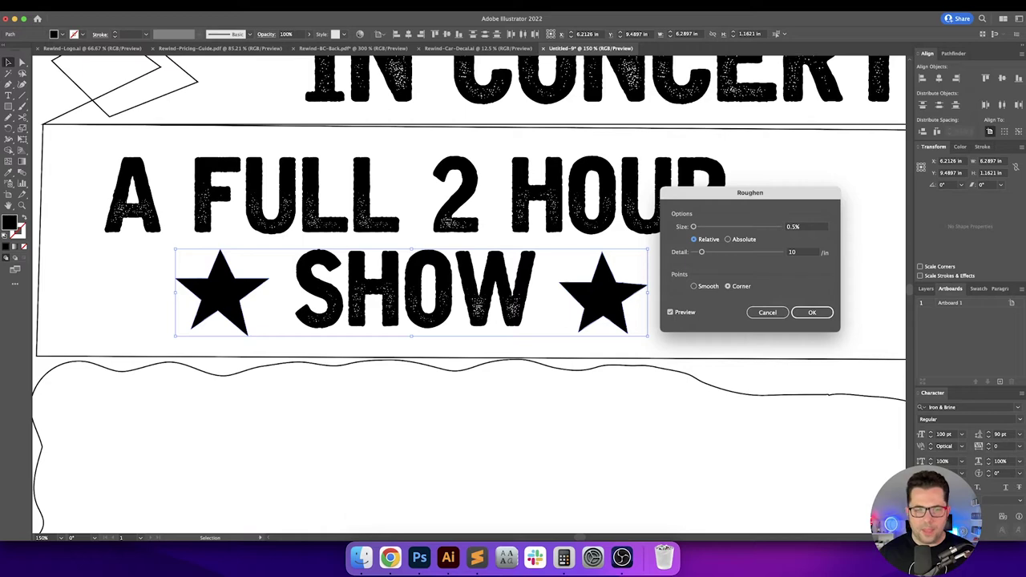
key(shift+Tab)
key(Tab)
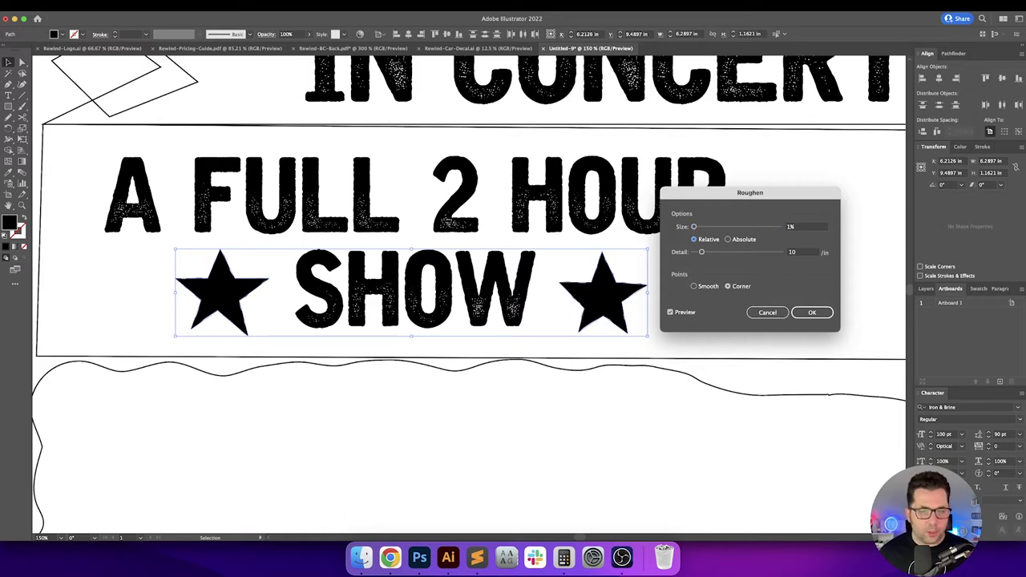
click(742, 240)
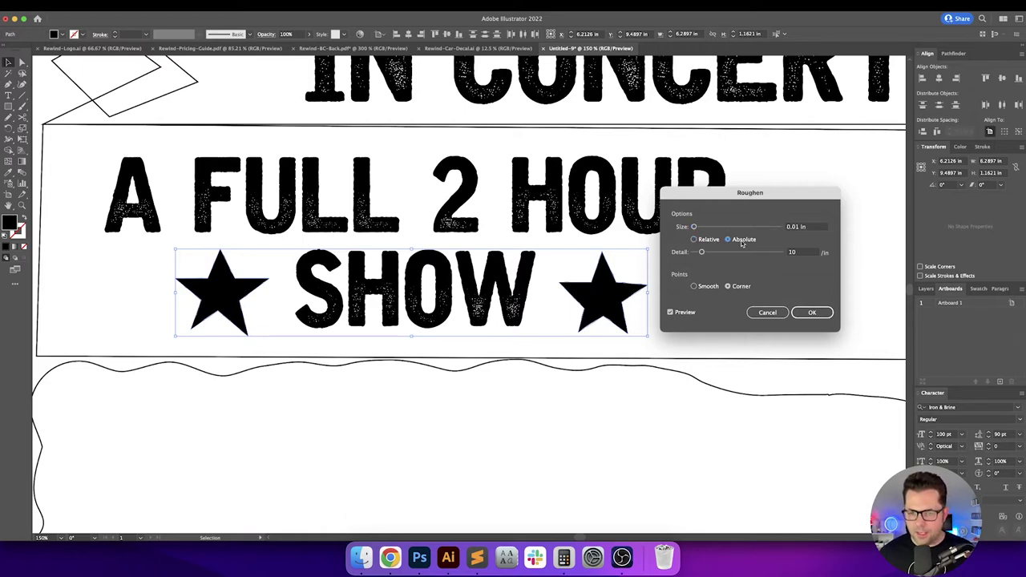
Step: Compare smooth and corner points, keep corner, and apply Roughen to both stars with a detail of 20 per inch
click(694, 286)
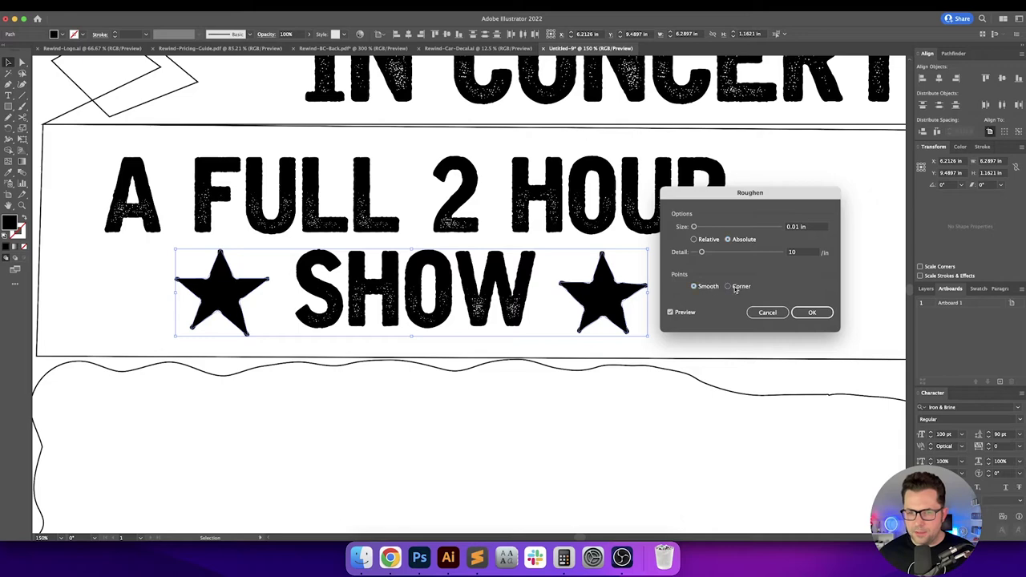
click(736, 289)
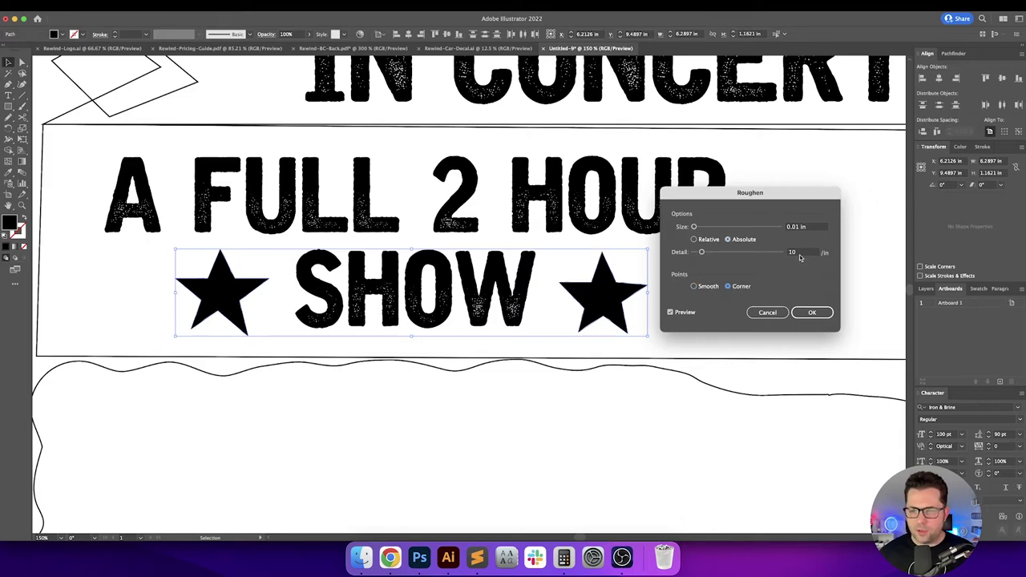
click(795, 254)
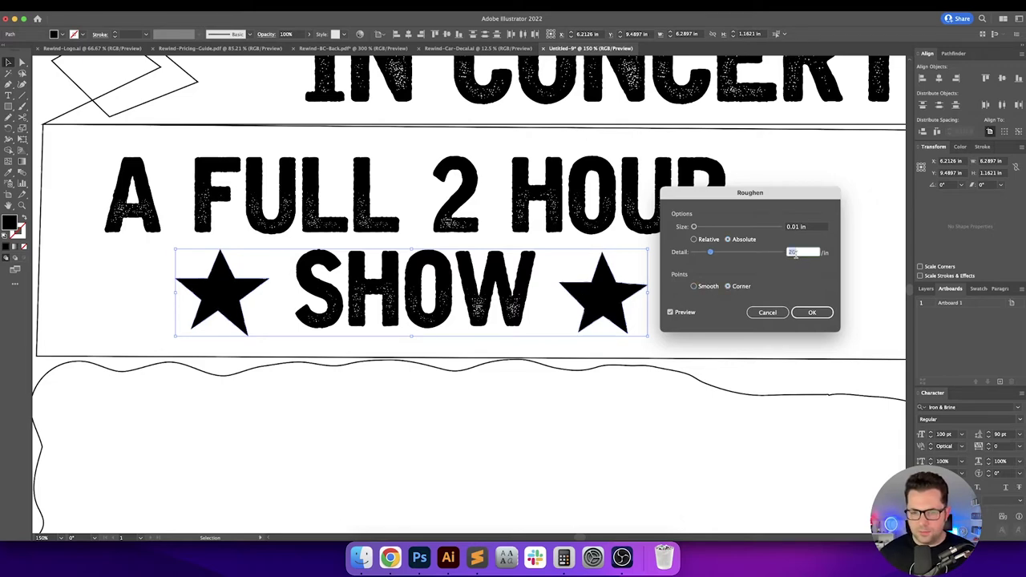
key(Return)
click(813, 252)
scroll(812, 265, up, 2)
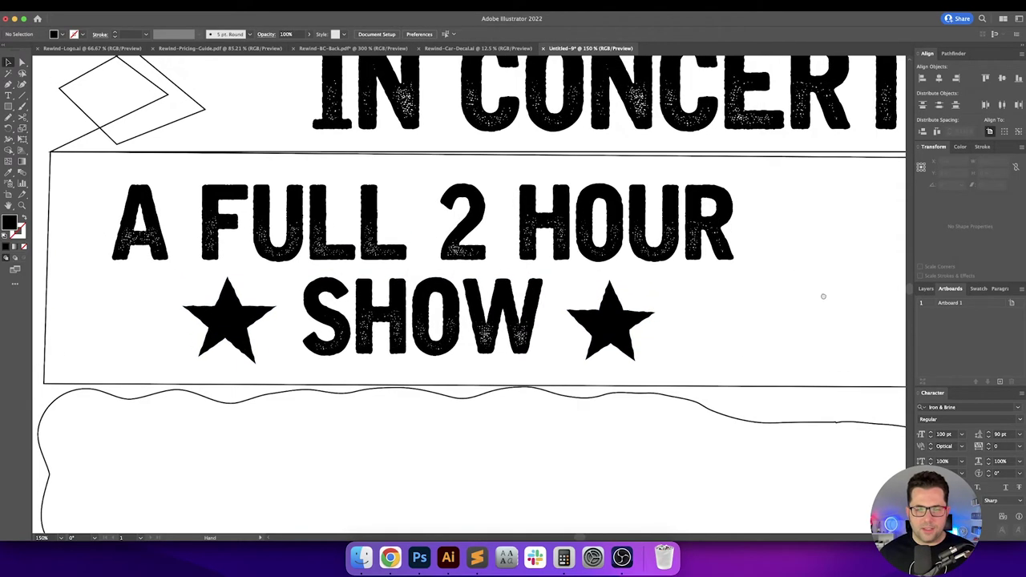
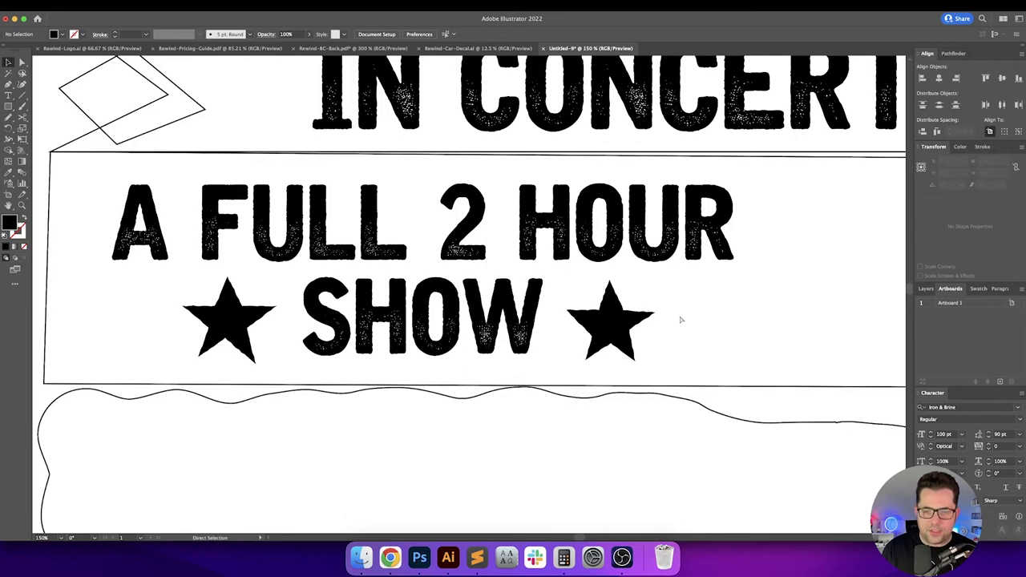
Step: Draw a black rectangle about 5.06 × 5.84 in over the band photo on the reference poster
key(super+0)
scroll(607, 322, right, 2)
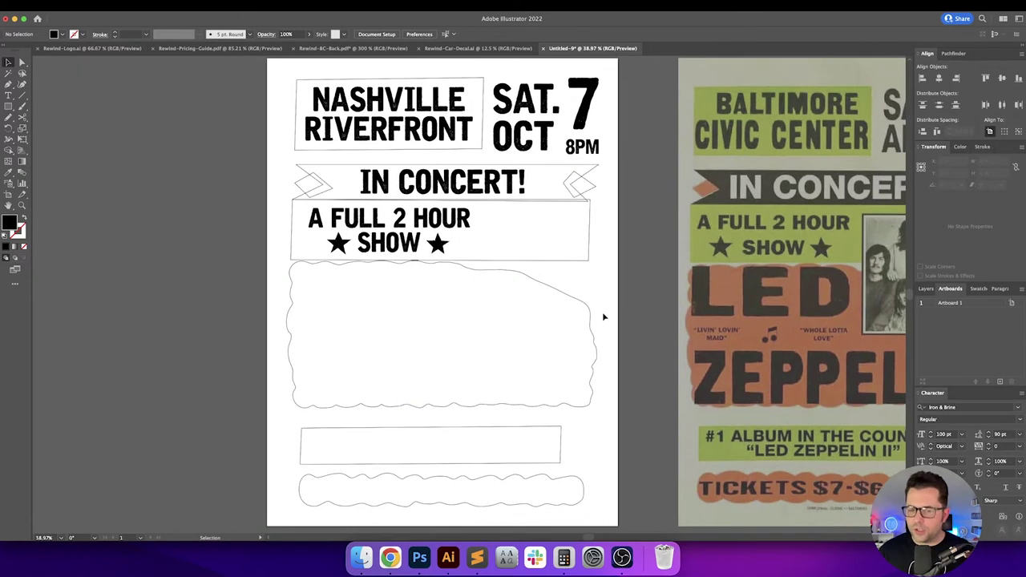
drag(603, 315, 473, 307)
drag(566, 281, 488, 275)
scroll(487, 274, left, 2)
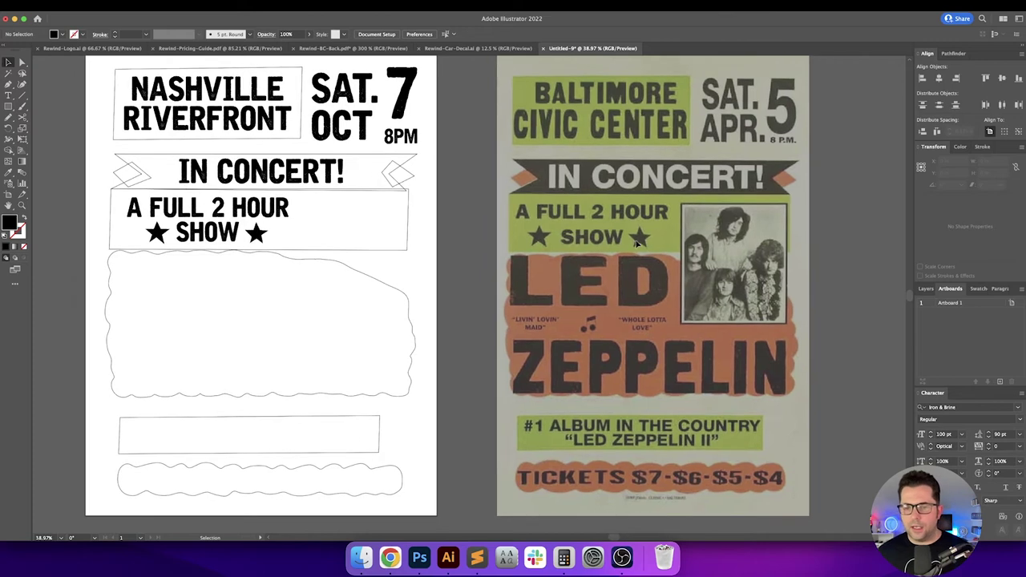
scroll(641, 248, right, 5)
key(m)
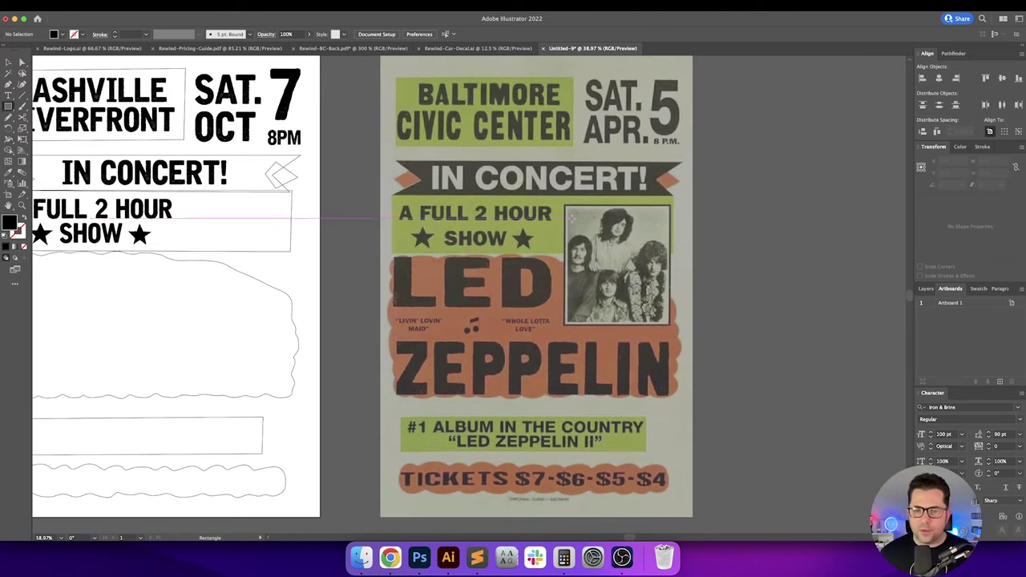
drag(568, 207, 666, 322)
key(v)
scroll(712, 276, right, 3)
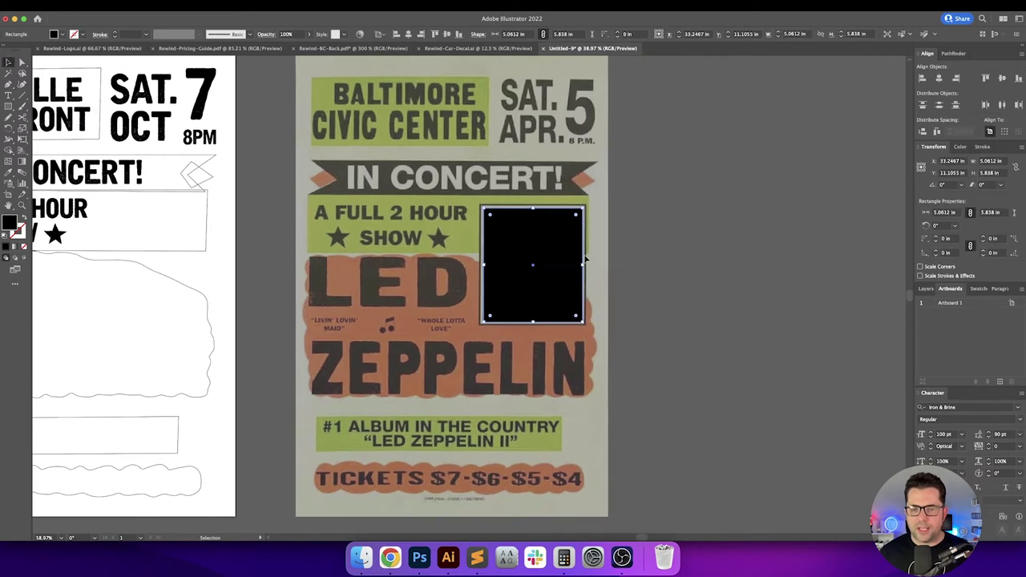
scroll(585, 259, up, 2)
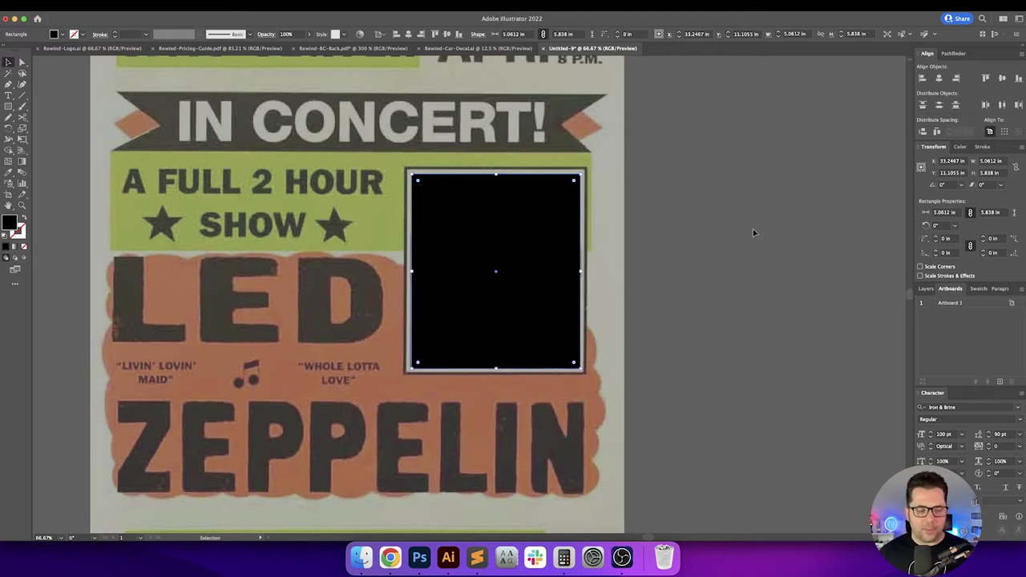
Step: Create an unfilled, black-stroked copy of the photo rectangle and enlarge it to 5.375 in wide by 6.25 in high
key(shift+x)
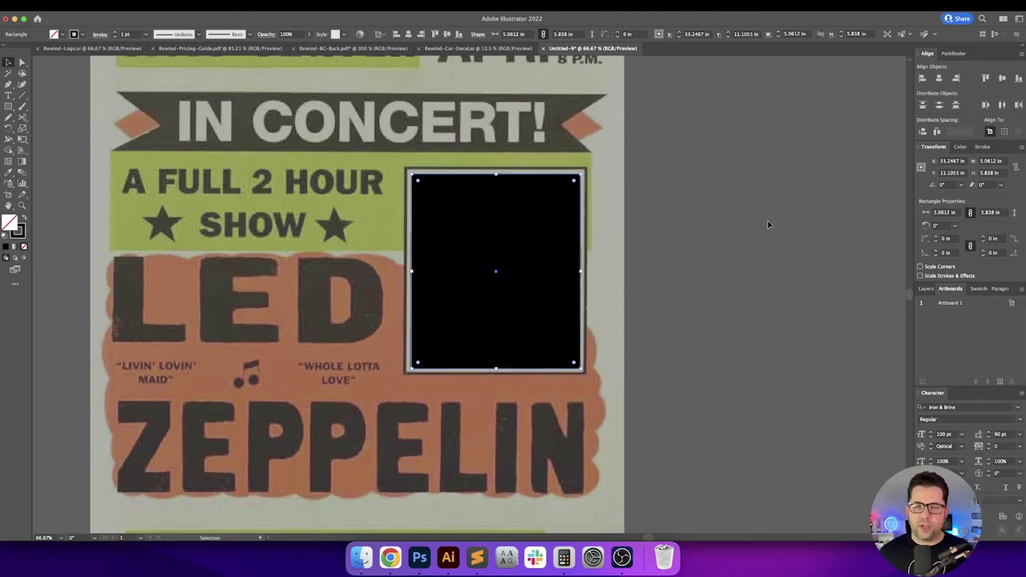
click(994, 161)
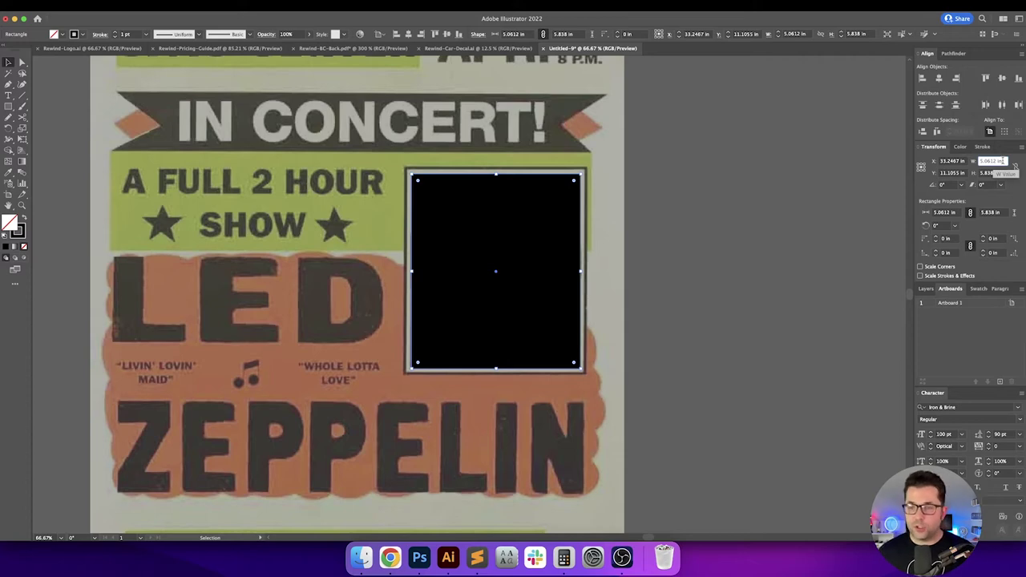
key(Up)
key(Up)
key(Up)
key(Tab)
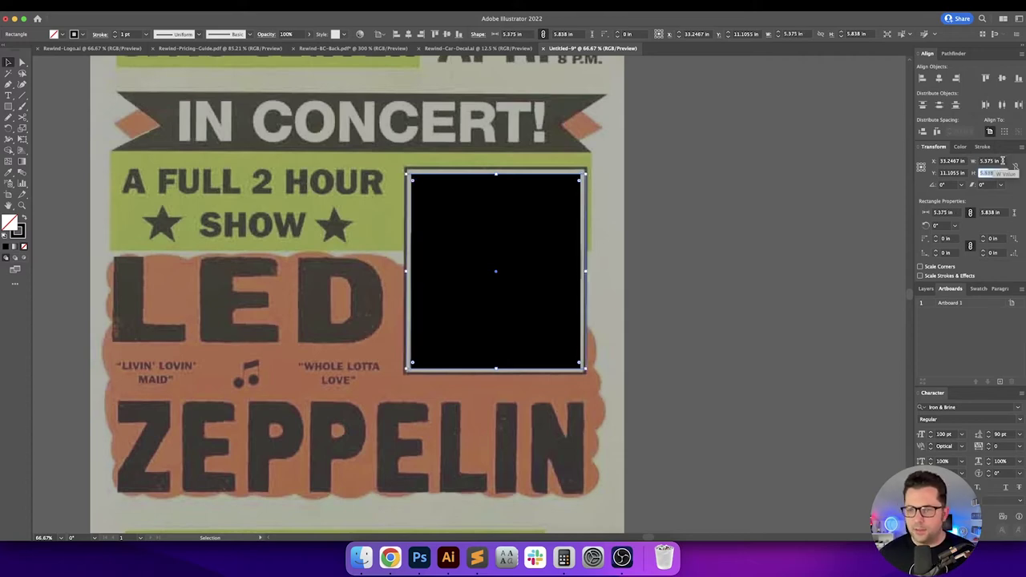
key(Up)
key(Up)
key(Up)
key(Up)
key(Down)
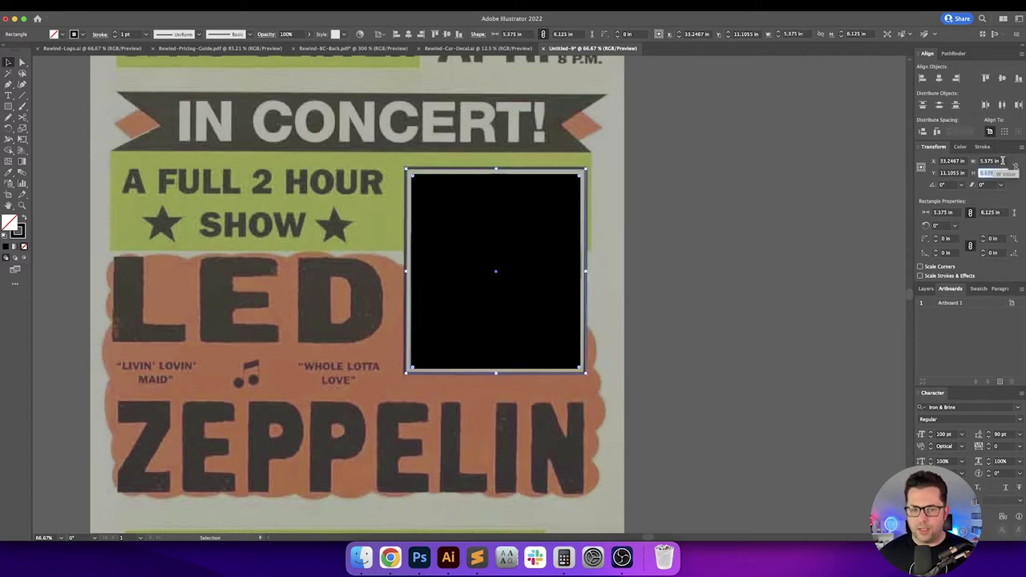
key(Up)
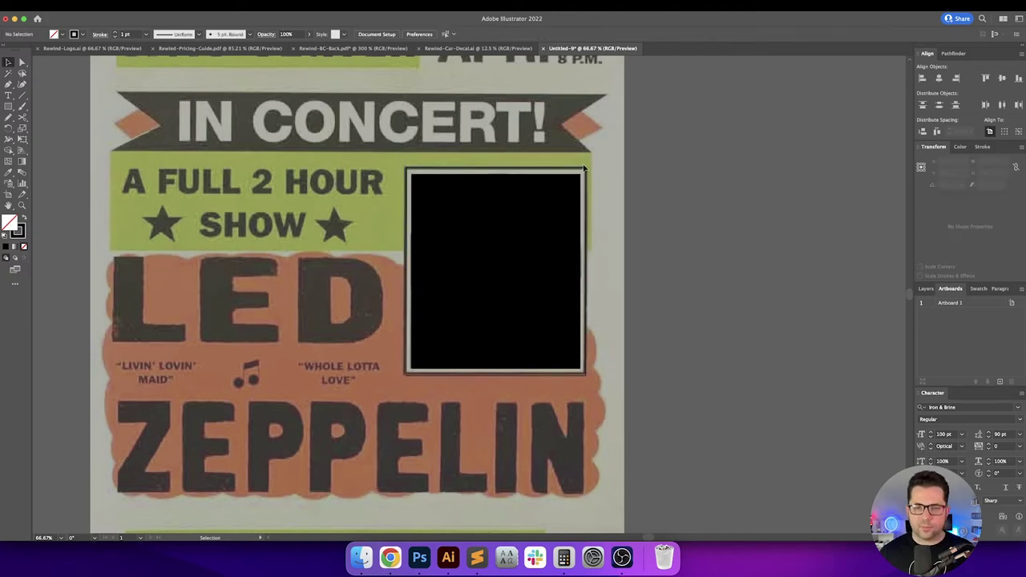
Step: Increase the outer photo frame's stroke weight to 5 pt
click(114, 32)
click(115, 32)
click(114, 31)
click(114, 31)
Step: Place the black photo rectangle and its frame together on the new poster, beside the "A FULL 2 HOUR SHOW" text
click(364, 200)
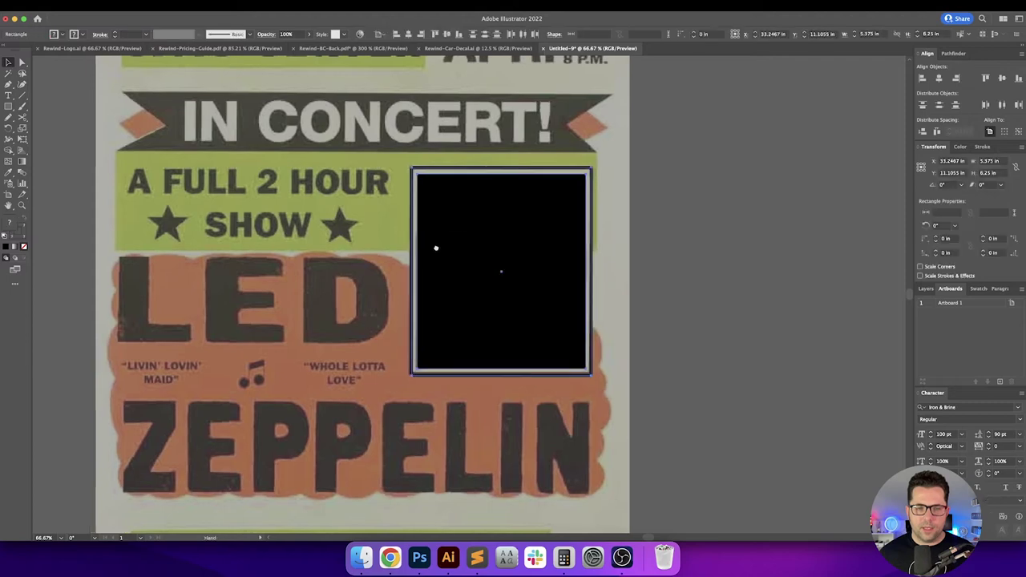
scroll(435, 245, left, 5)
drag(817, 264, 159, 266)
scroll(293, 264, left, 2)
scroll(382, 261, right, 4)
scroll(381, 262, left, 1)
scroll(382, 261, left, 3)
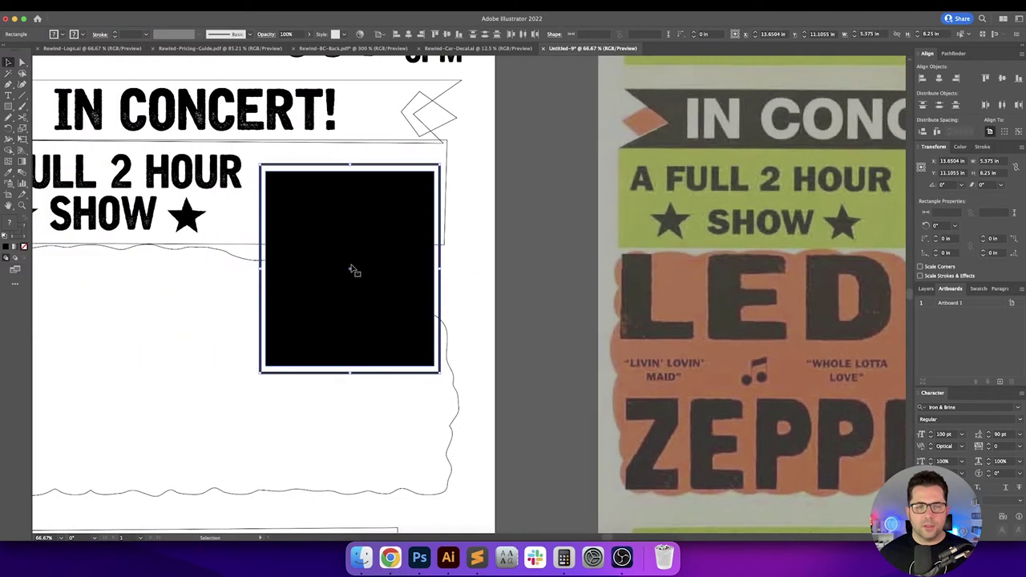
drag(355, 268, 345, 265)
click(465, 270)
scroll(472, 270, left, 4)
scroll(472, 270, down, 1)
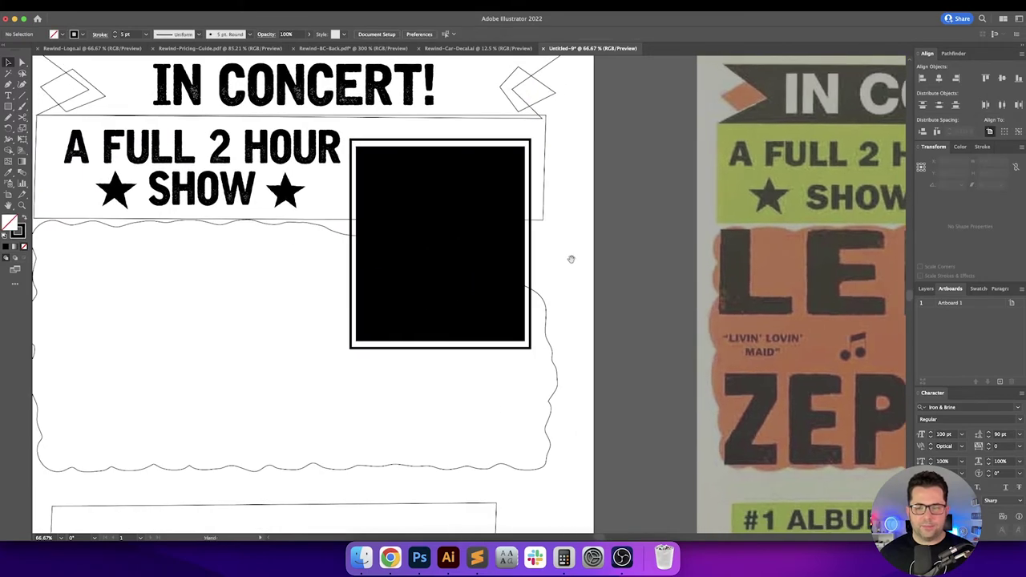
drag(572, 259, 645, 269)
Step: Add the heading "RICHARD" in the upper part of the large scalloped shape and enlarge it to about 176 pt
key(super+0)
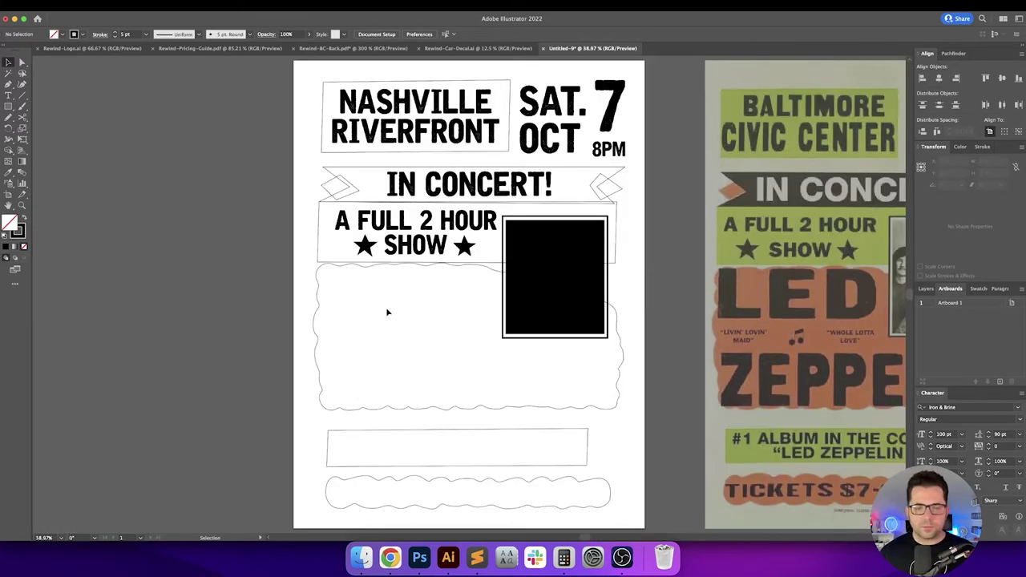
drag(393, 325, 374, 307)
key(t)
click(343, 306)
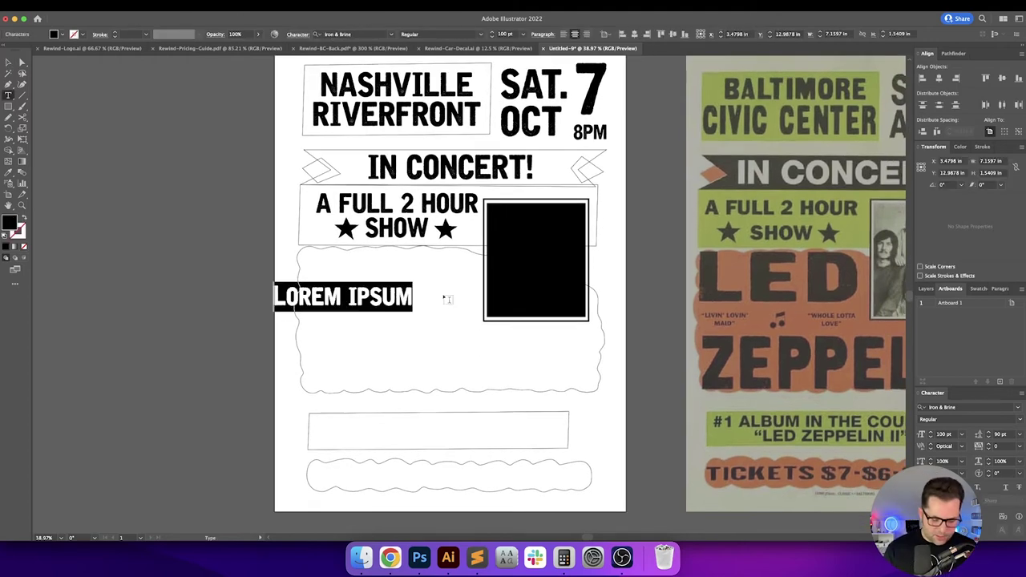
text(RICHARD)
key(Escape)
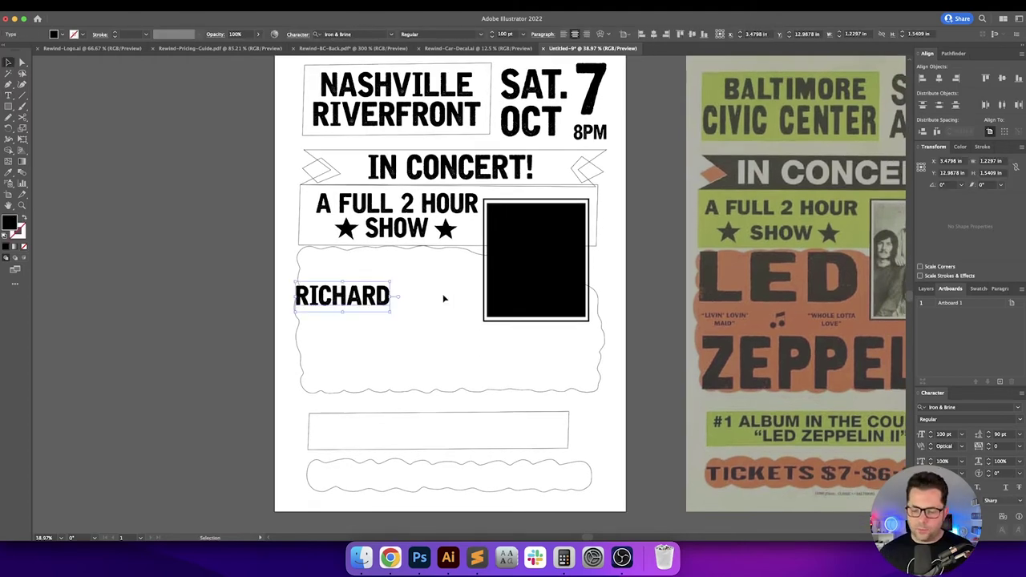
scroll(421, 314, right, 2)
drag(346, 290, 442, 304)
Step: Duplicate the "RICHARD" heading directly below and change the copy's text to "MARX"
drag(405, 277, 407, 341)
key(t)
double_click(388, 340)
text(MARX)
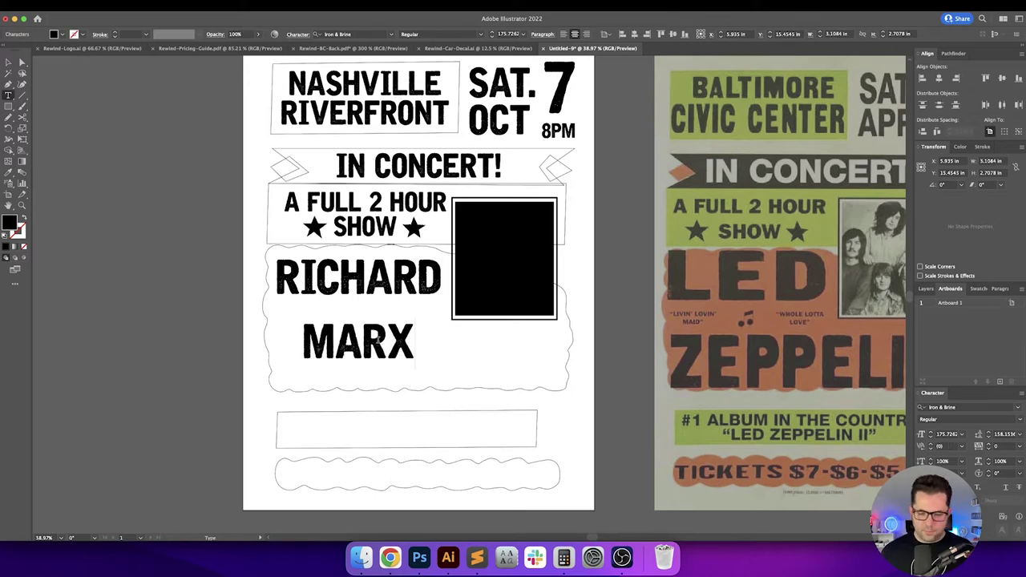
key(Escape)
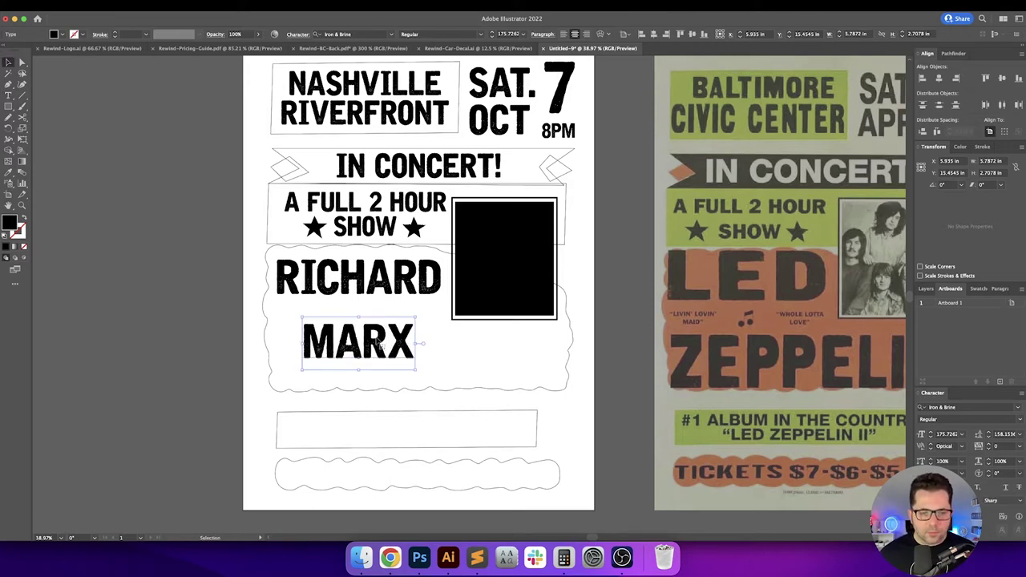
Step: Enlarge "MARX" to about 294 pt across the scalloped shape's lower part and move "RICHARD" slightly down
drag(353, 369, 323, 369)
drag(386, 370, 460, 405)
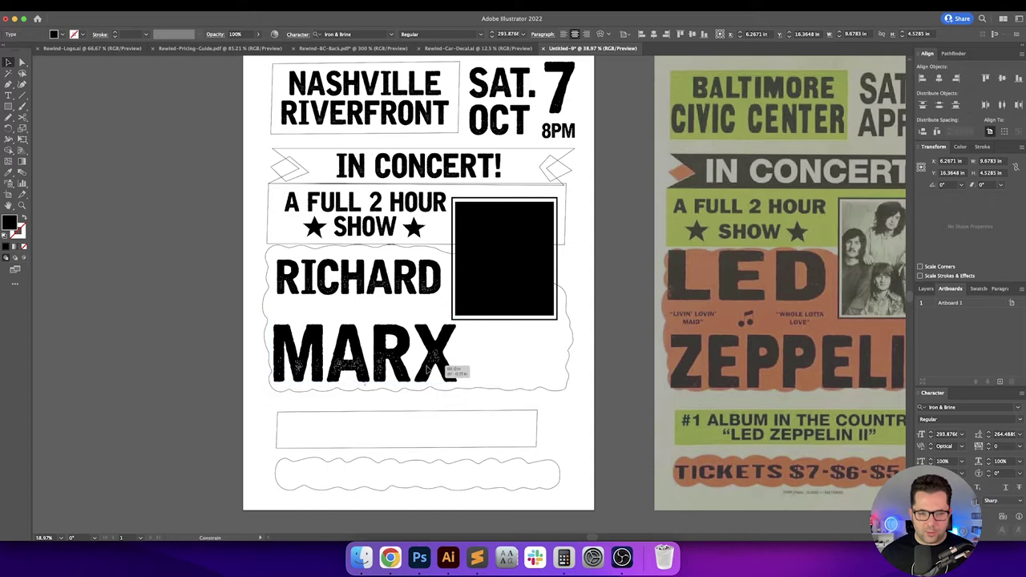
click(384, 276)
drag(384, 276, 385, 289)
click(497, 352)
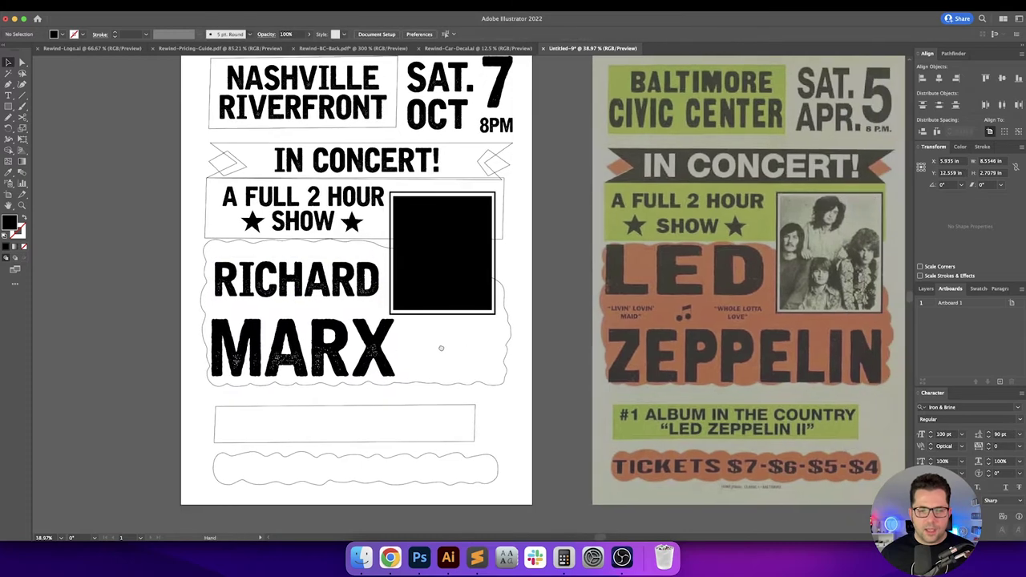
Step: Add the two-line quoted song title "SHOULD'VE KNOWN BETTER" over the "LIVIN' LOVIN' MAID" text on the reference poster
drag(497, 353, 440, 350)
scroll(440, 346, right, 5)
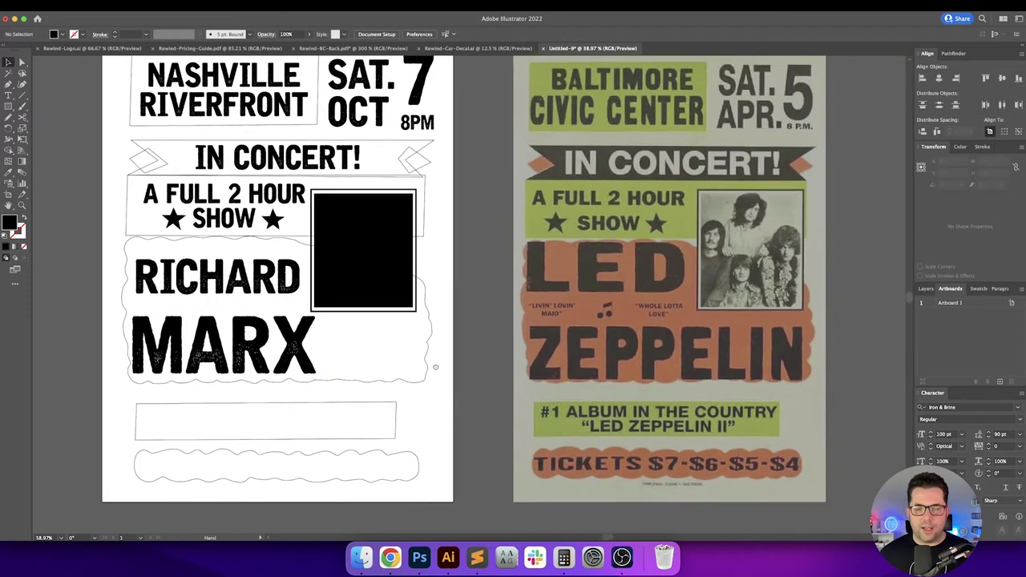
scroll(595, 316, up, 3)
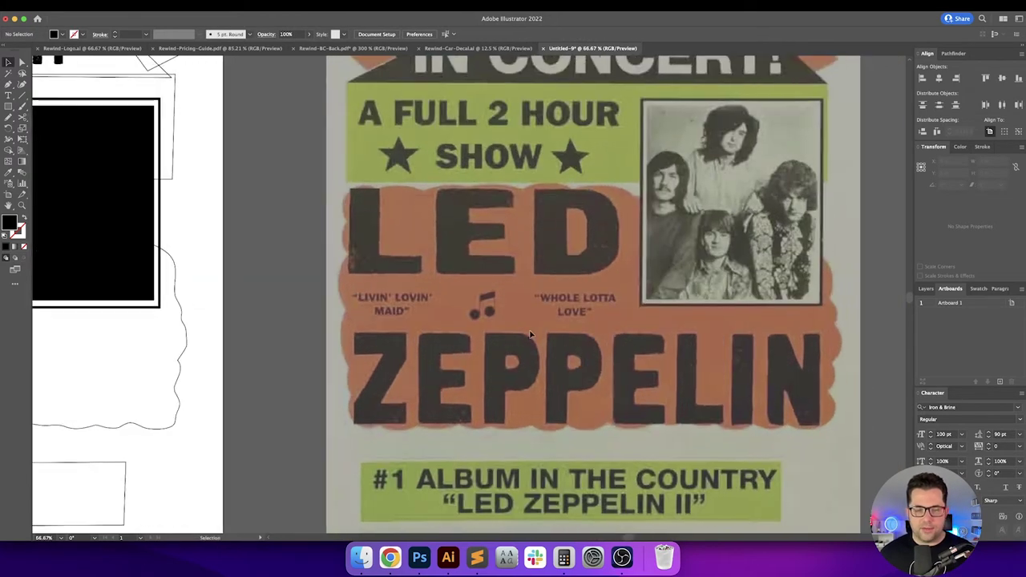
key(t)
click(431, 286)
text(")
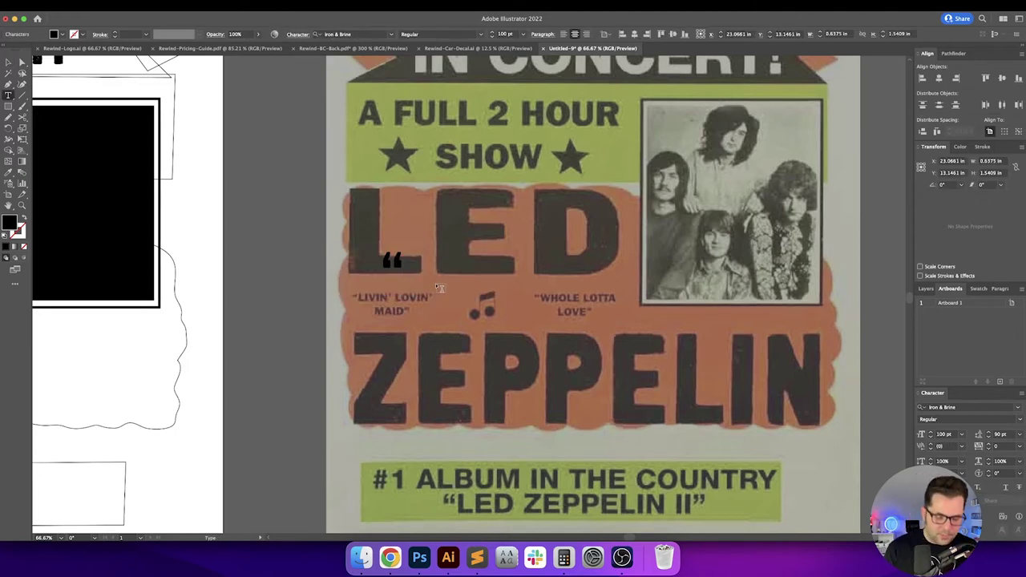
text(SHOULN)
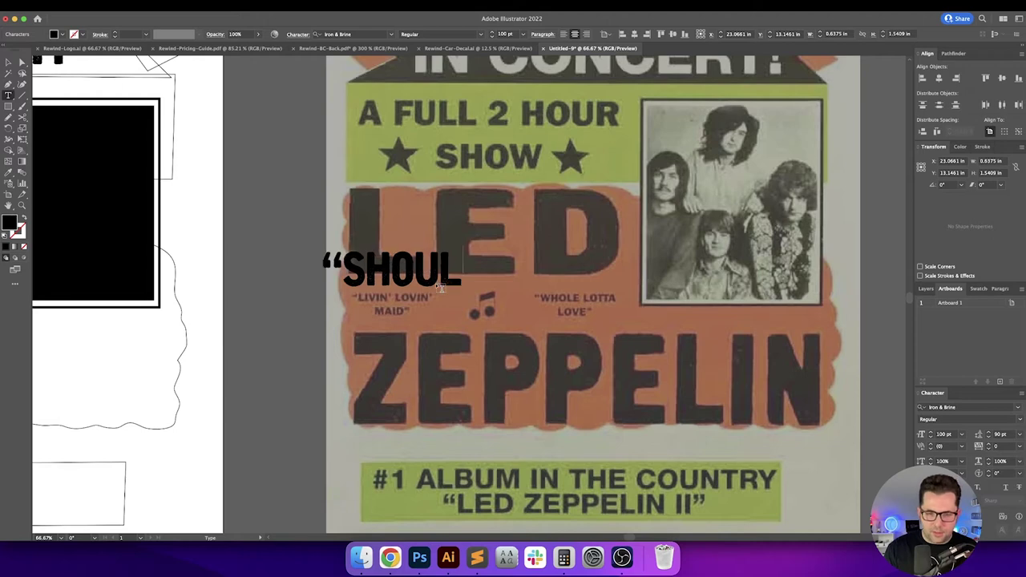
key(BackSpace)
text(D'VE K)
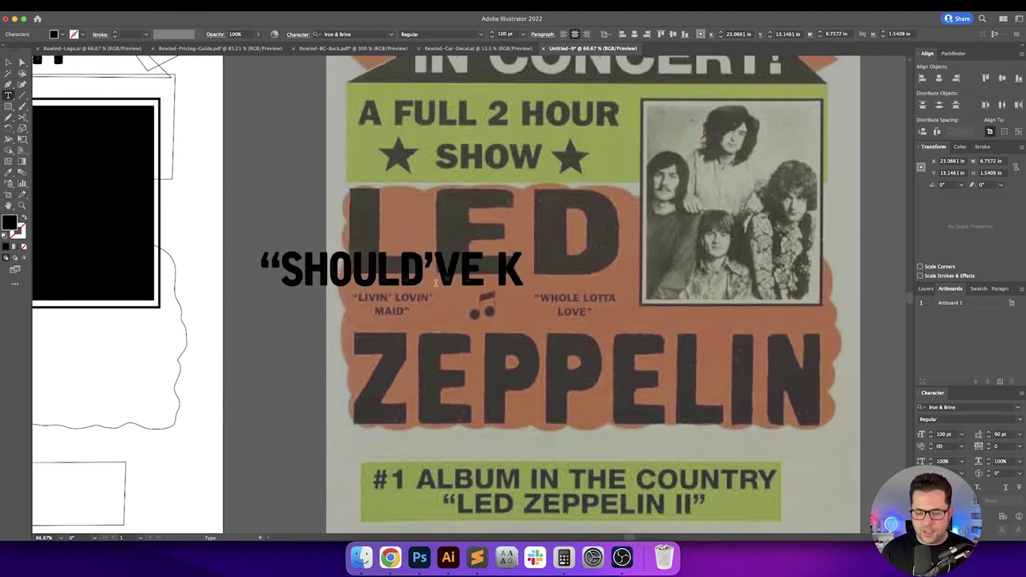
text(NOWN)
key(Return)
text(BET)
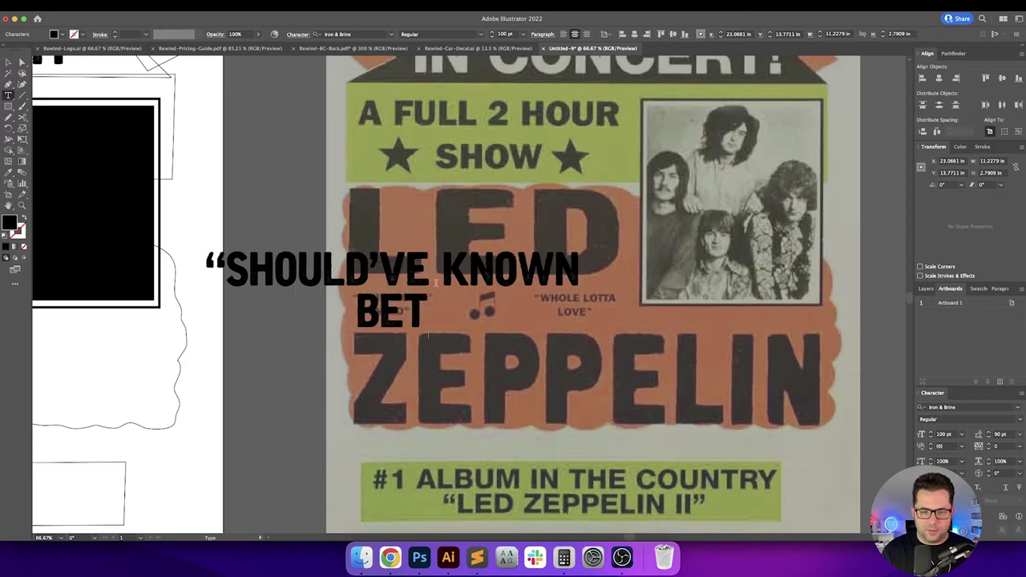
text(TER")
key(Escape)
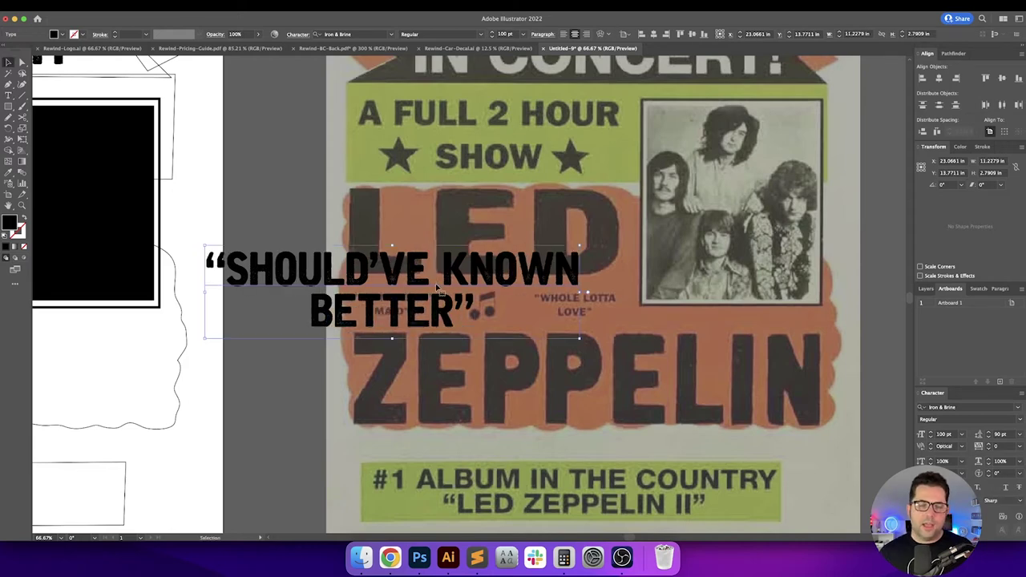
Step: Set the "SHOULD'VE KNOWN BETTER" title's leading to Auto and reduce its font size to 50 pt
click(510, 35)
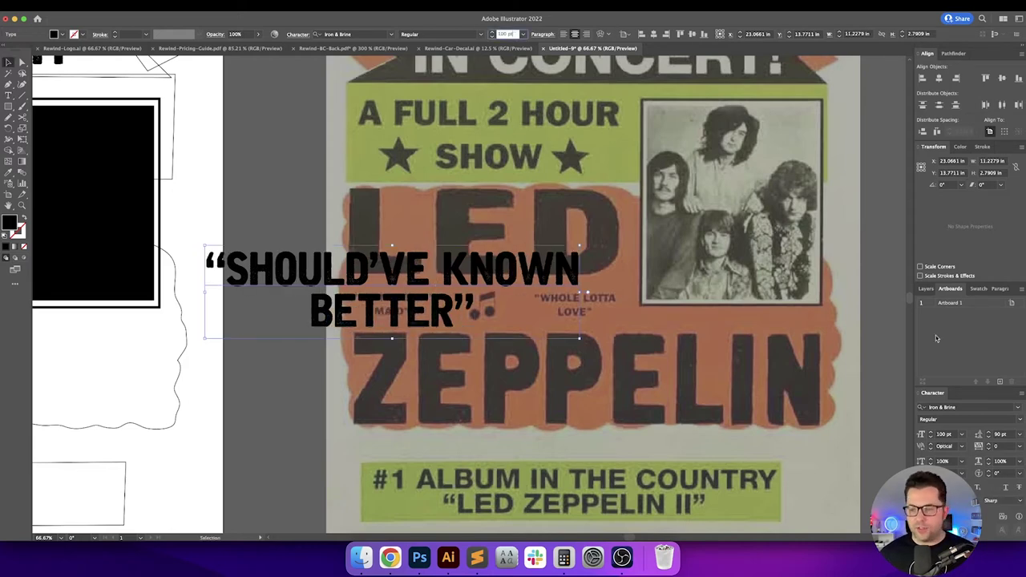
click(1019, 434)
click(1004, 273)
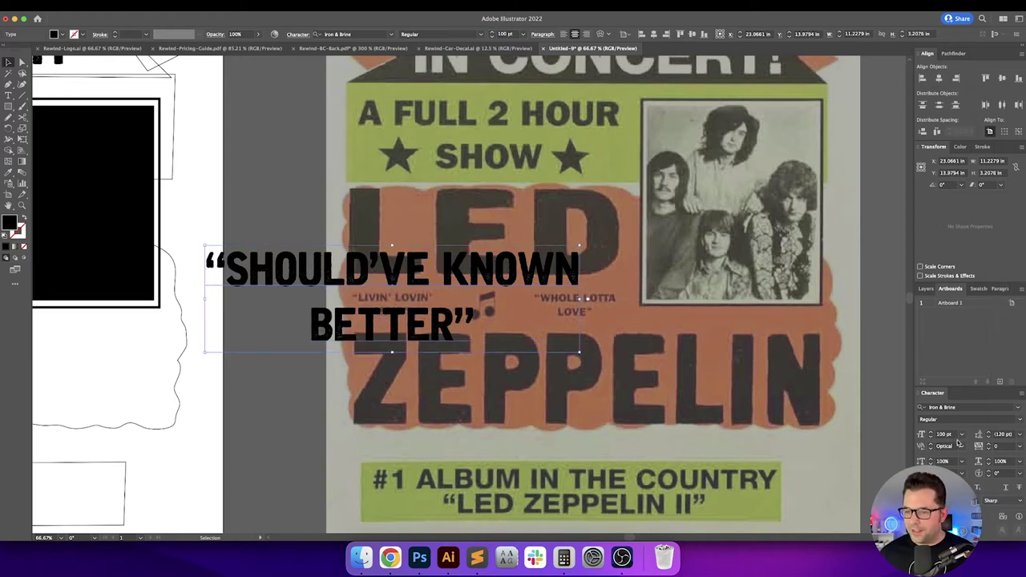
key(shift+Down)
key(shift+Down)
key(shift+Down)
key(shift+Down)
key(shift+Down)
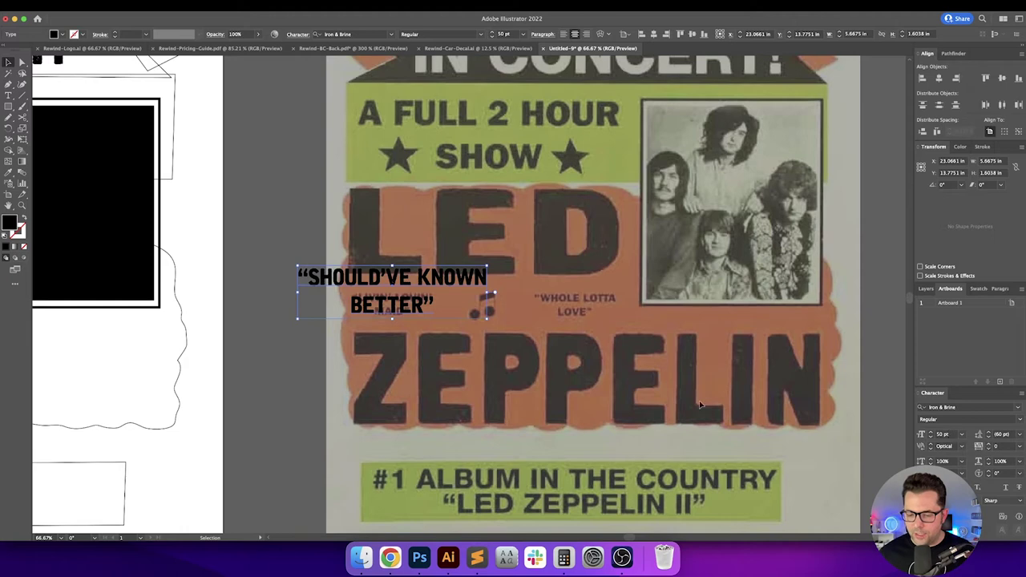
Step: Move the "SHOULD'VE KNOWN BETTER" title onto the artboard between "RICHARD" and "MARX" and reduce it to 25 pt
drag(266, 365, 741, 363)
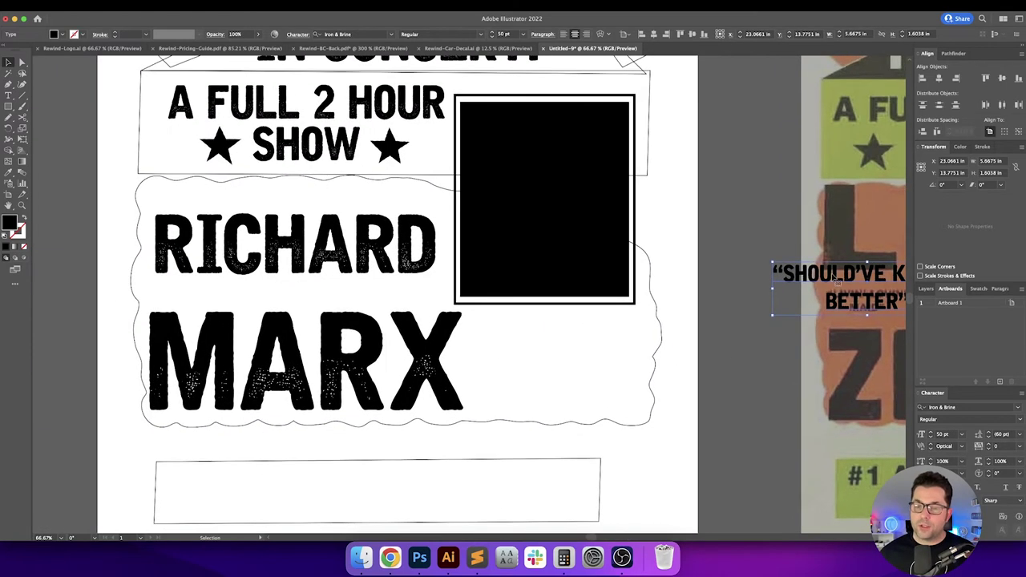
drag(833, 281, 214, 298)
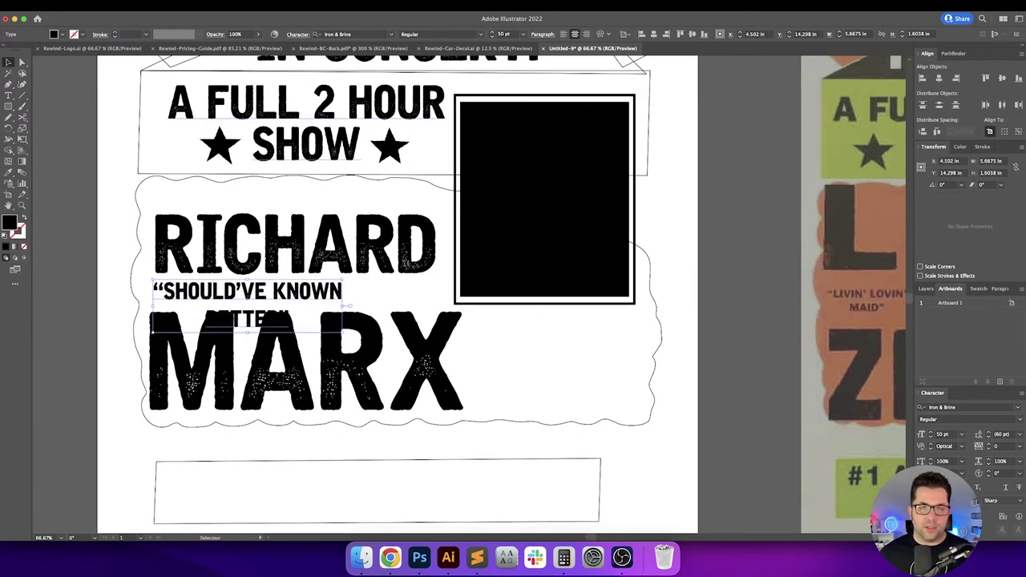
click(509, 35)
key(shift+Down)
key(shift+Down)
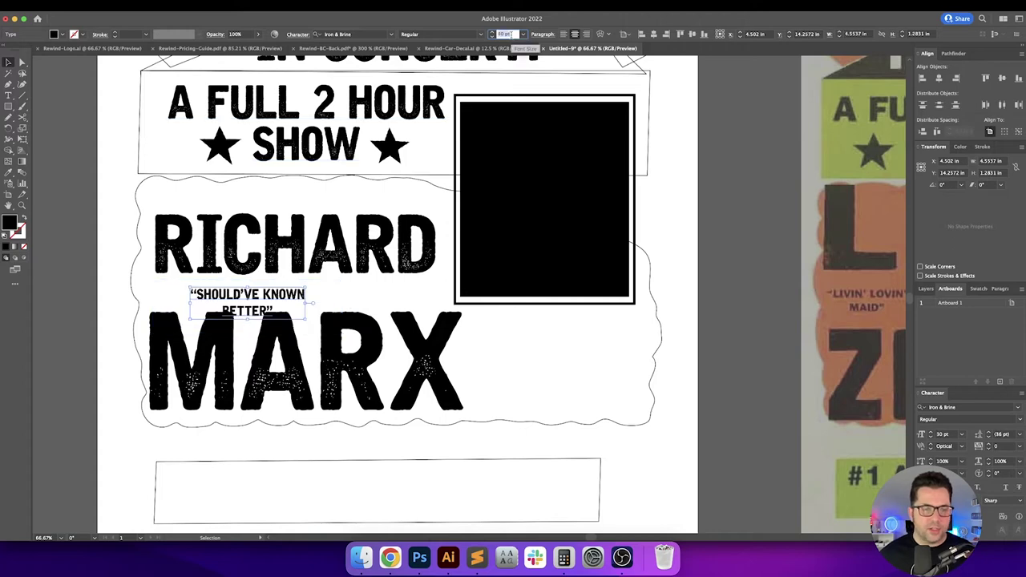
key(Down)
key(Down)
key(Down)
key(Down)
key(Down)
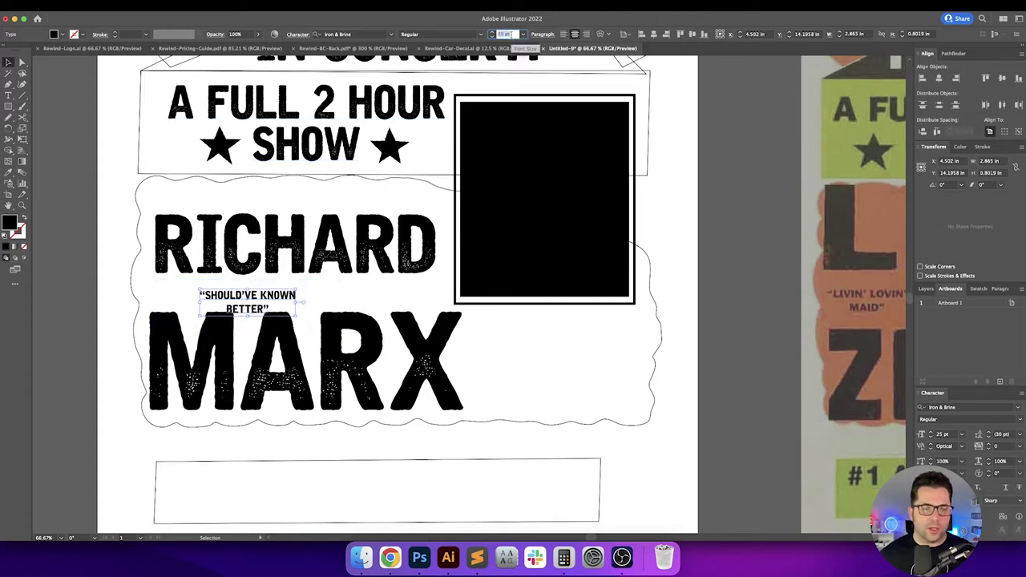
Step: Reposition the small song title under the beginning of "RICHARD", in the gap above "MARX"
drag(271, 300, 222, 291)
drag(267, 290, 167, 282)
click(506, 329)
Step: Draw two black circles about 0.36 in across over the two heads of the reference poster's music note
drag(535, 322, 316, 319)
scroll(625, 303, down, 1)
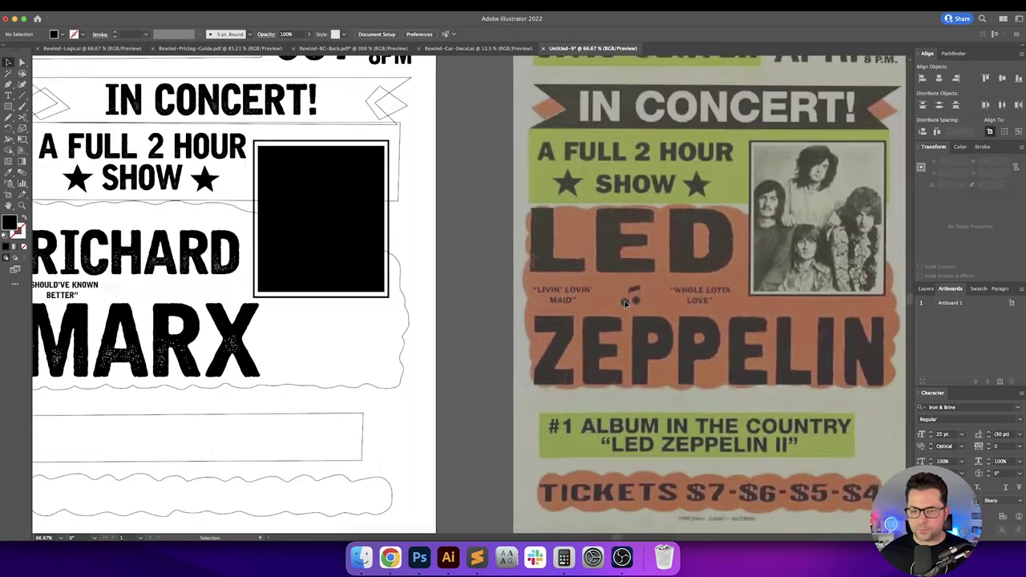
scroll(625, 303, up, 6)
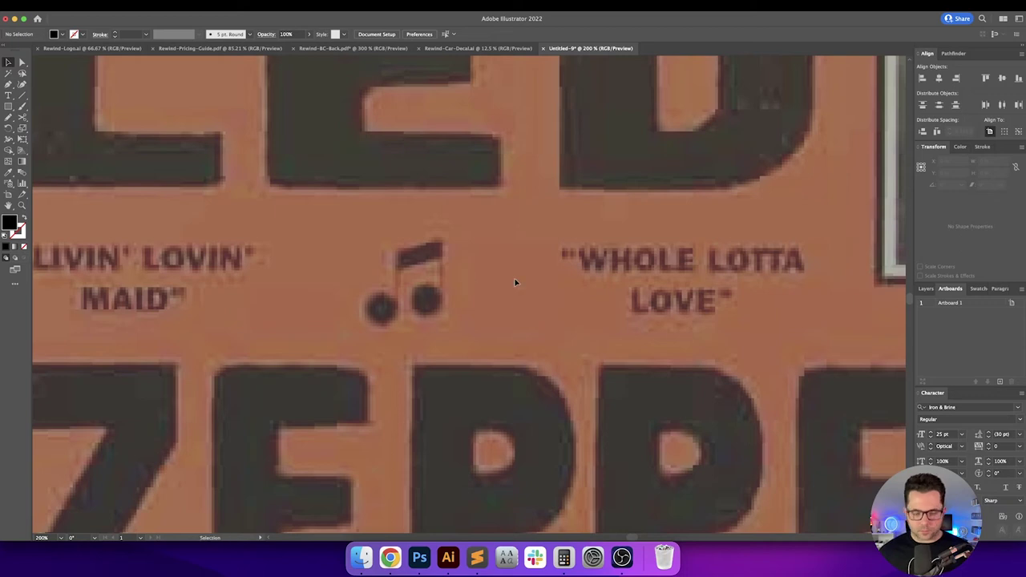
key(p)
drag(8, 107, 57, 129)
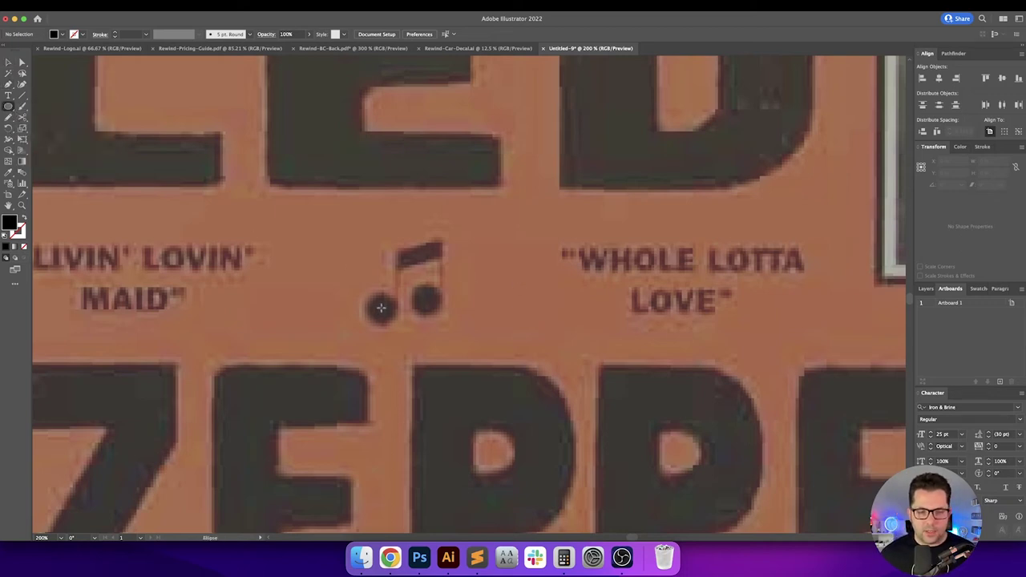
mouse_move(381, 307)
mouse_down()
mouse_move(399, 326)
mouse_move(415, 309)
mouse_move(429, 311)
mouse_up()
key(v)
click(478, 295)
Step: Swap the fill and stroke colours so the Pen tool draws with no fill and a 1 pt black stroke
key(p)
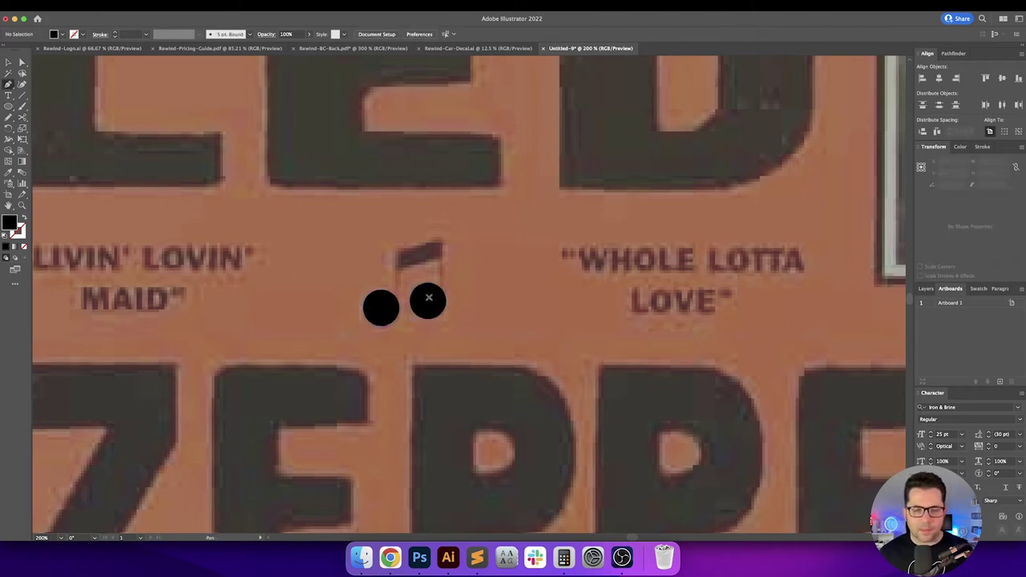
key(shift+x)
click(381, 307)
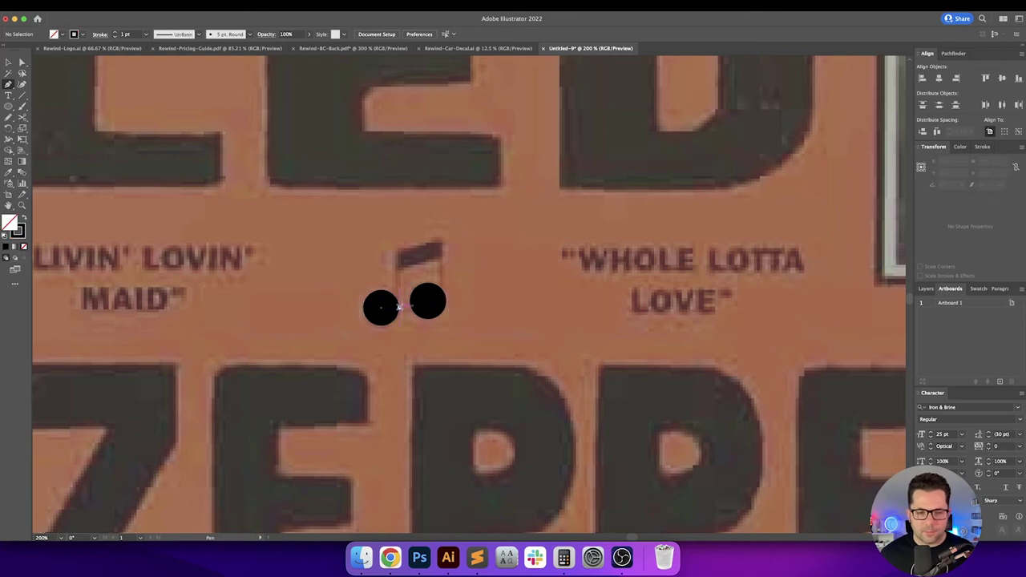
click(399, 307)
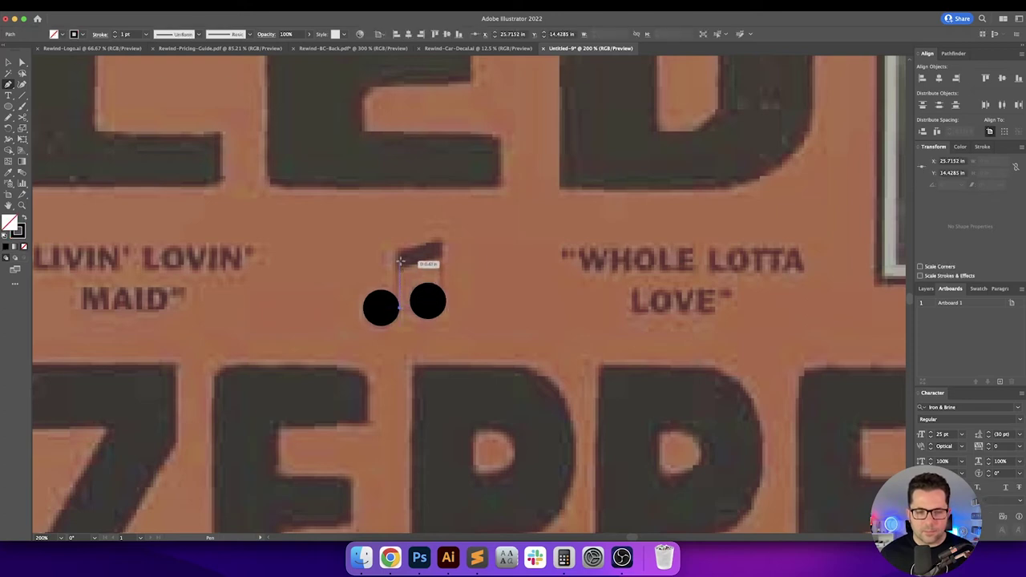
click(400, 261)
key(super+z)
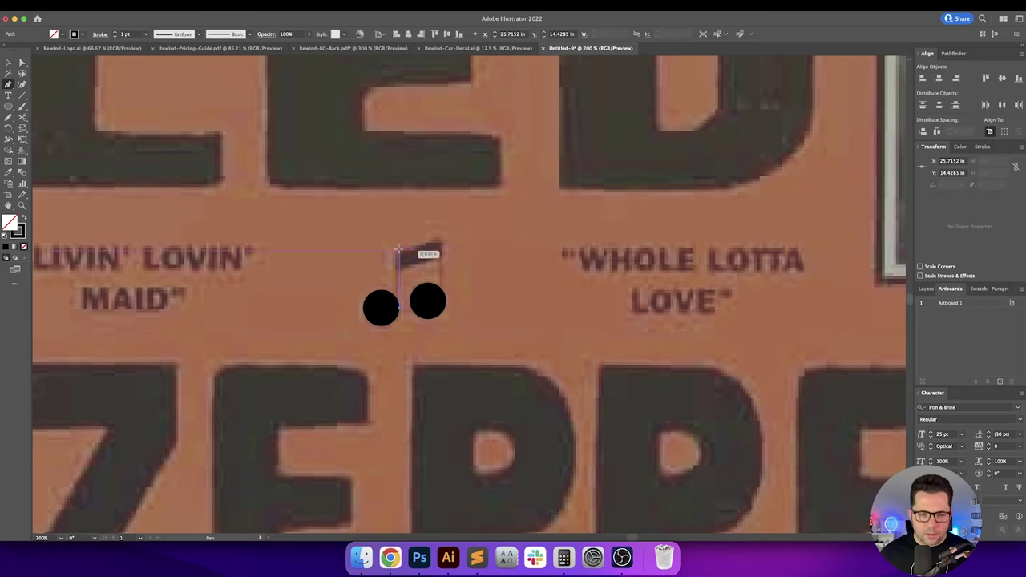
click(398, 253)
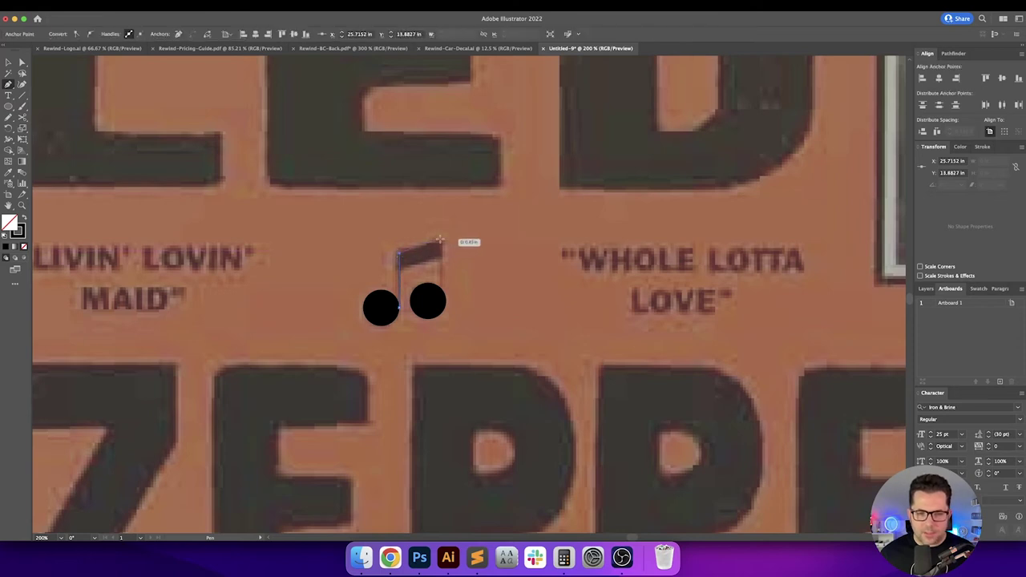
click(441, 240)
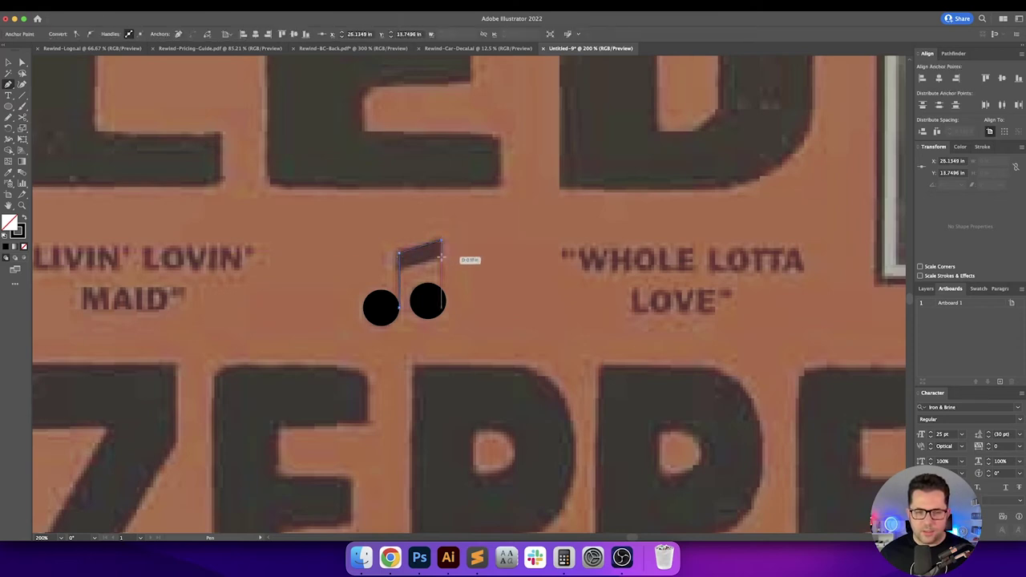
click(441, 255)
click(399, 270)
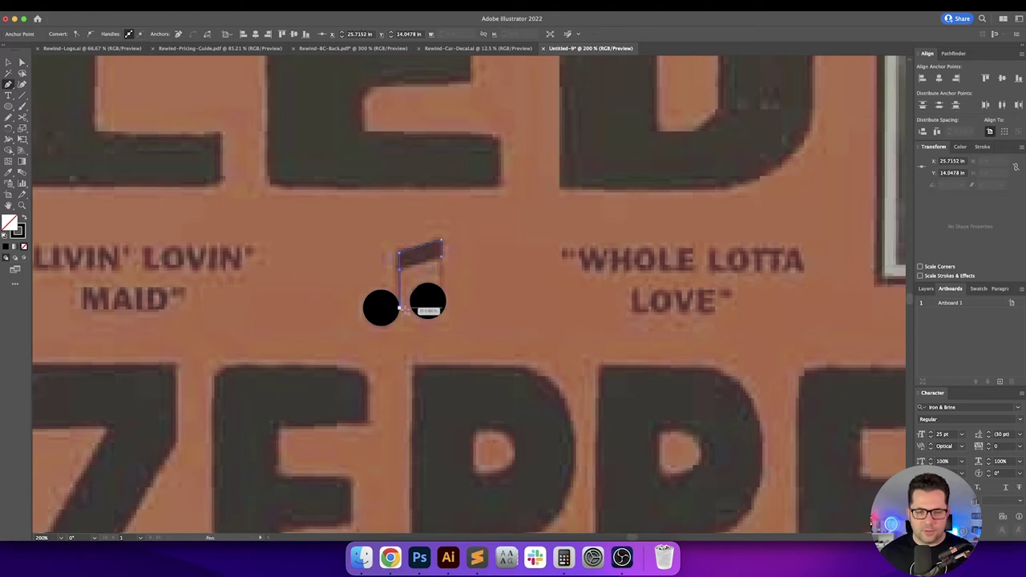
key(v)
key(Delete)
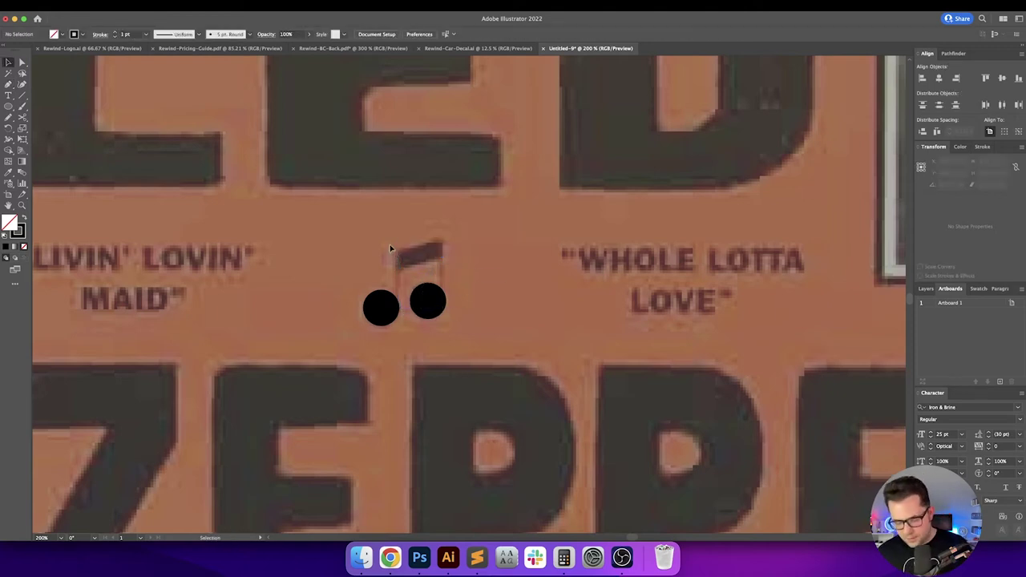
Step: Trace the music note's slanted beam as a closed four-sided outline with the Pen tool
key(p)
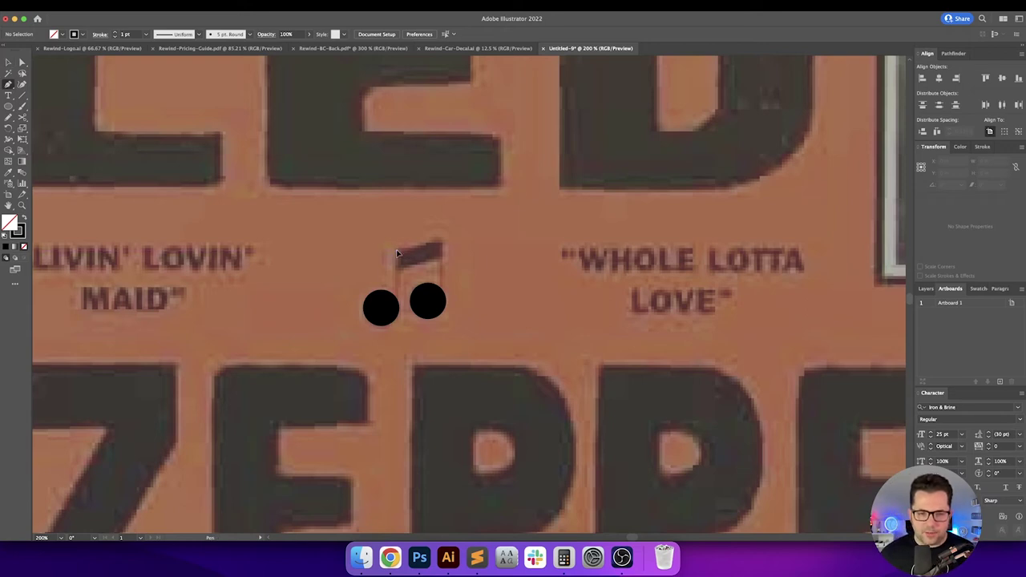
click(395, 266)
click(396, 272)
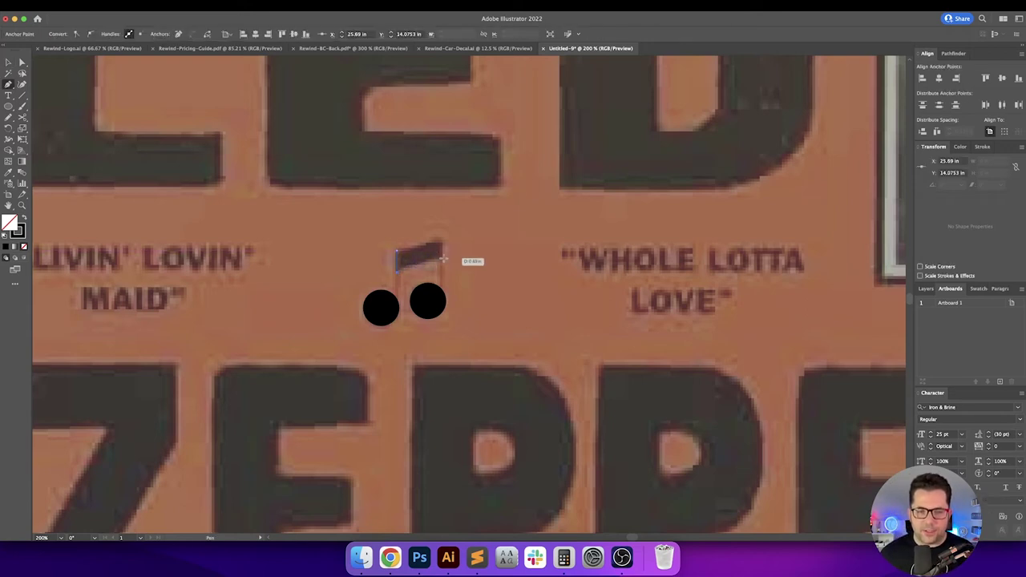
click(443, 256)
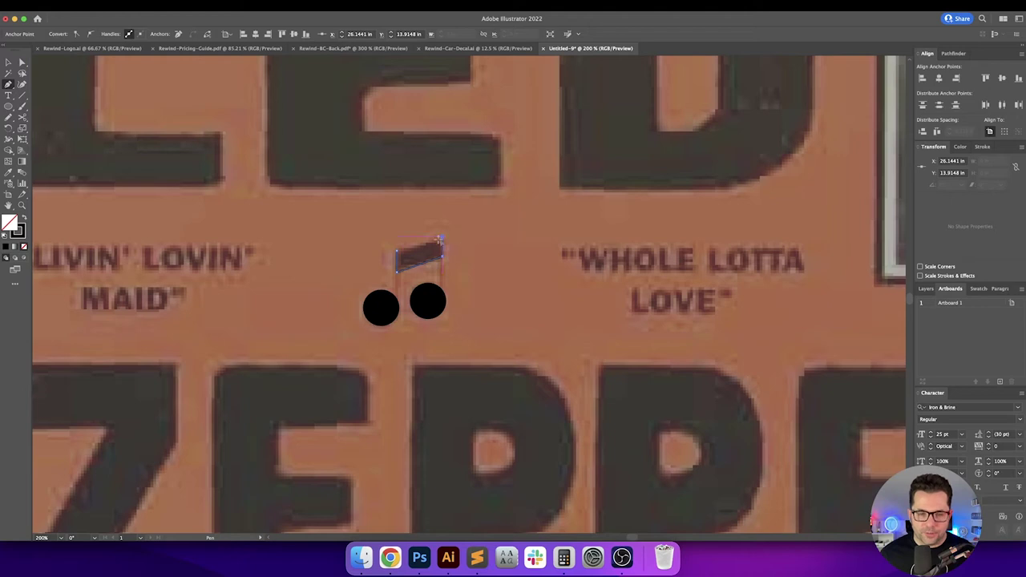
click(441, 237)
click(396, 251)
key(v)
click(486, 245)
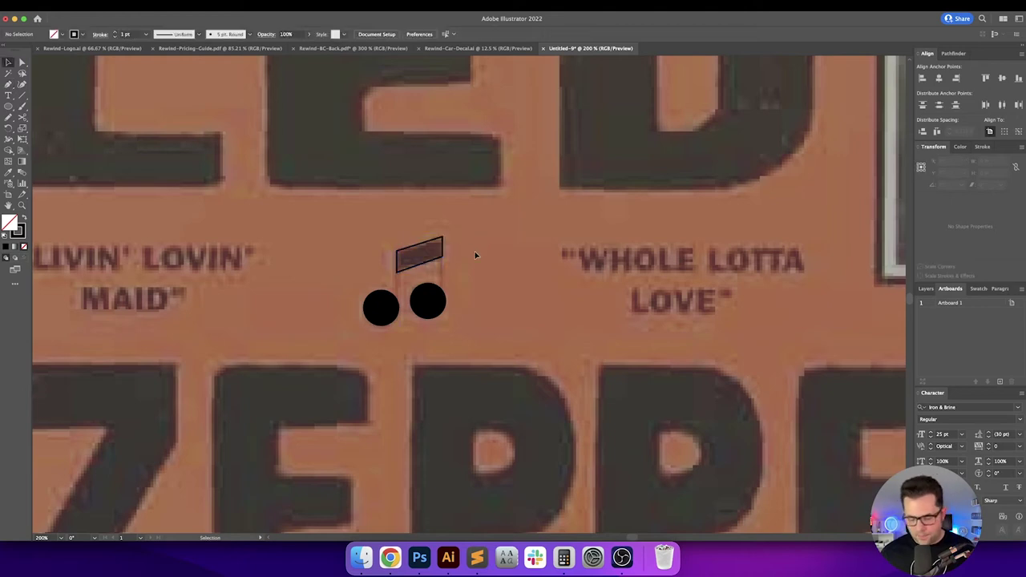
Step: Draw the first note's vertical stem from its head up to the beam and align head and stem with the beam's left edge
key(p)
scroll(391, 309, up, 2)
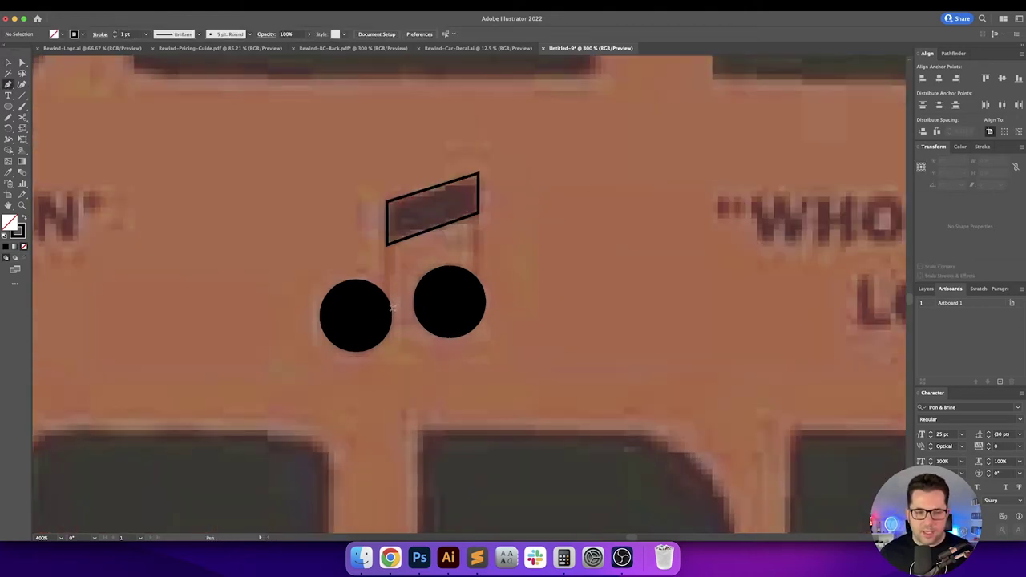
click(391, 312)
click(391, 313)
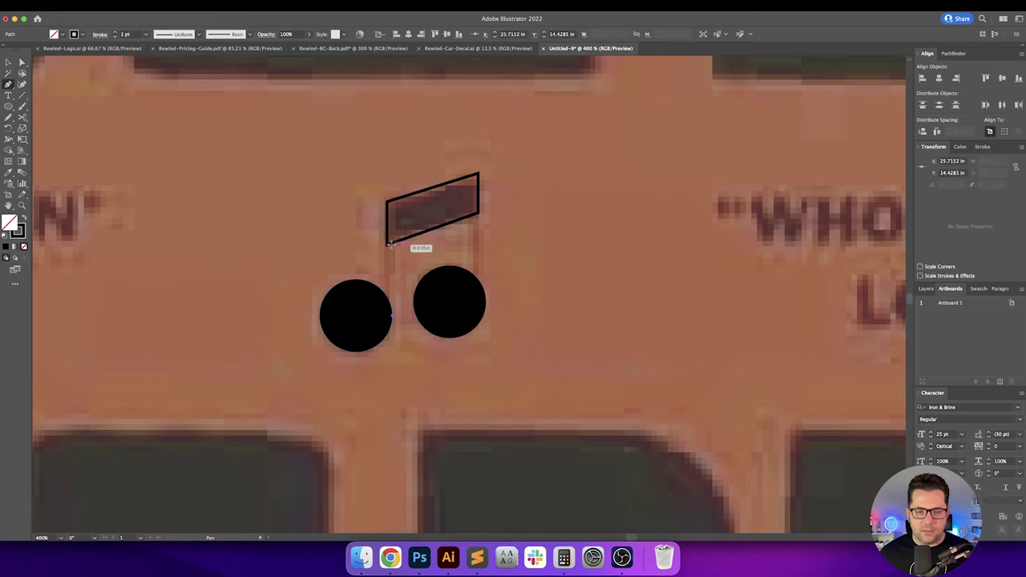
click(390, 244)
super+click(404, 263)
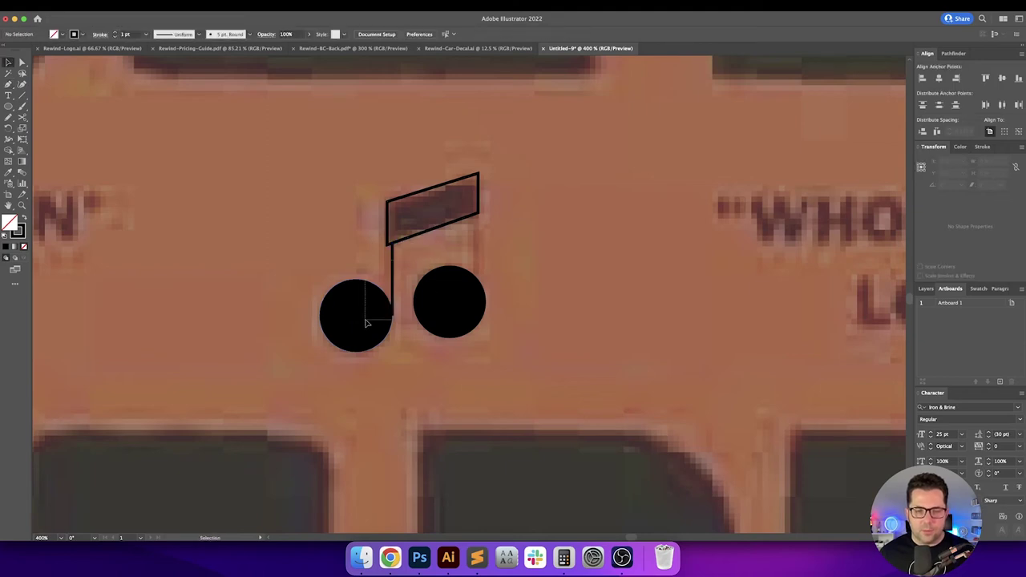
drag(365, 323, 367, 326)
click(361, 260)
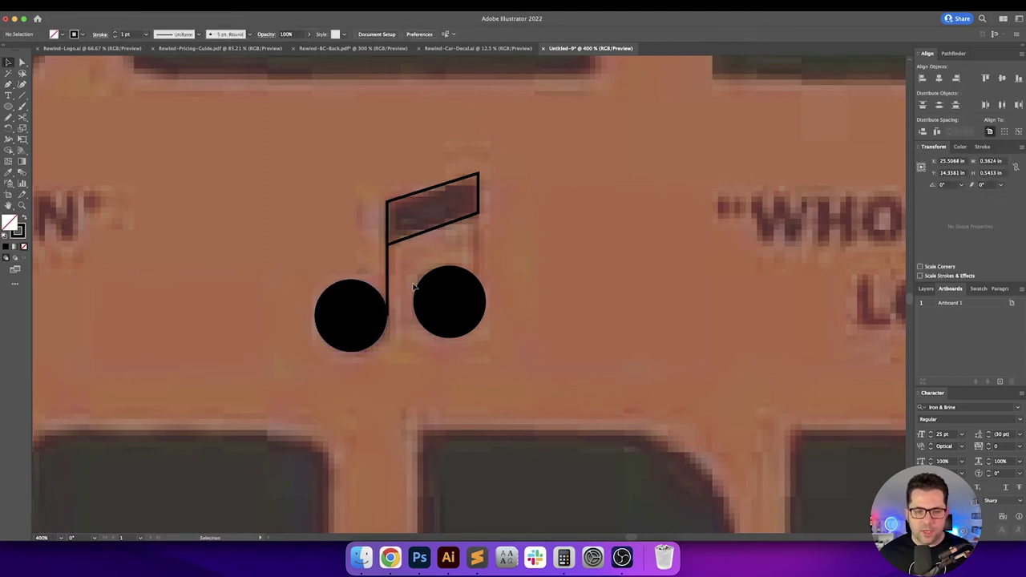
Step: Draw the second note's vertical stem down from the beam's lower right corner and move its head against the stem
scroll(470, 265, right, 1)
key(p)
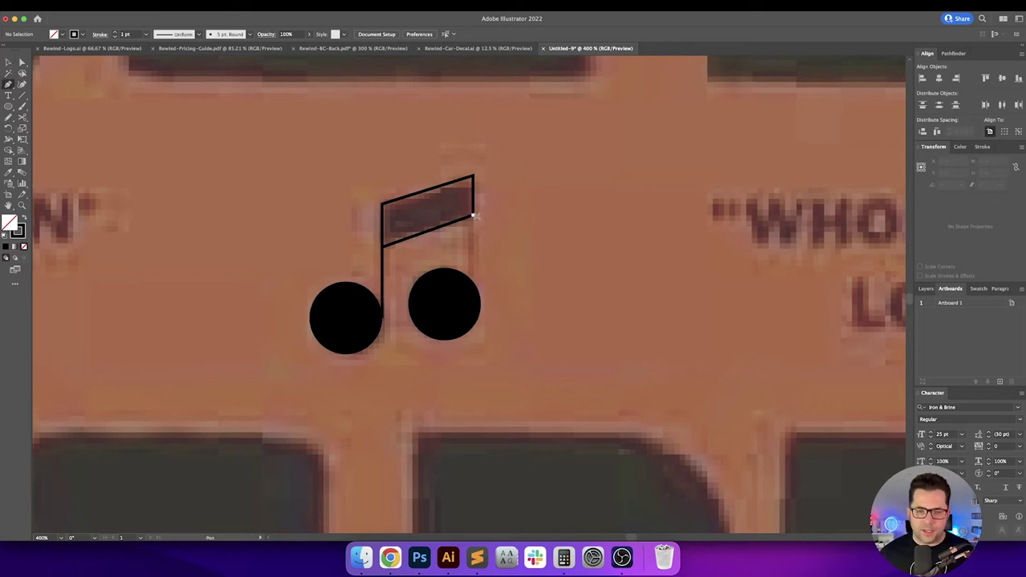
click(473, 215)
click(473, 301)
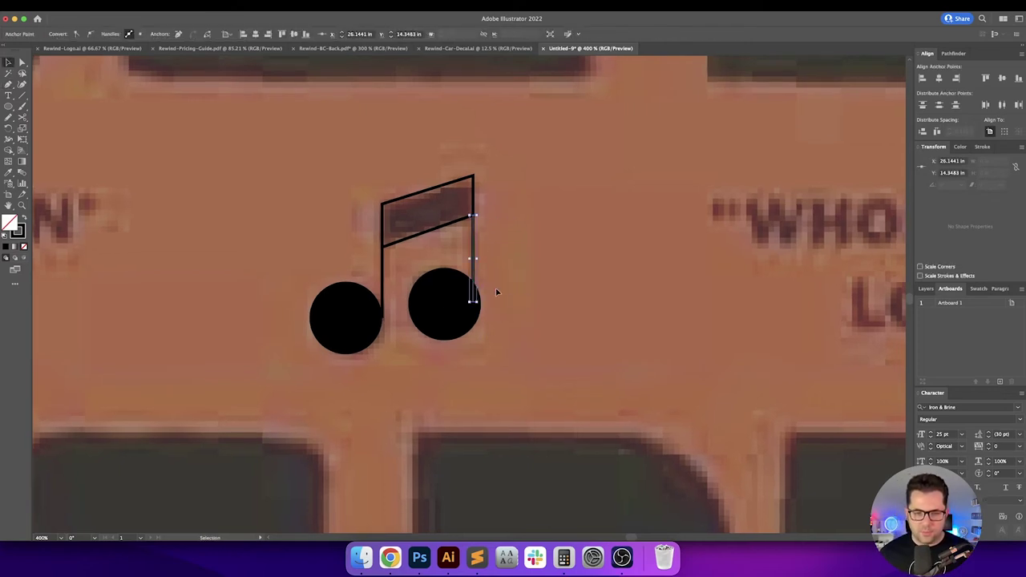
drag(456, 314, 448, 305)
click(521, 294)
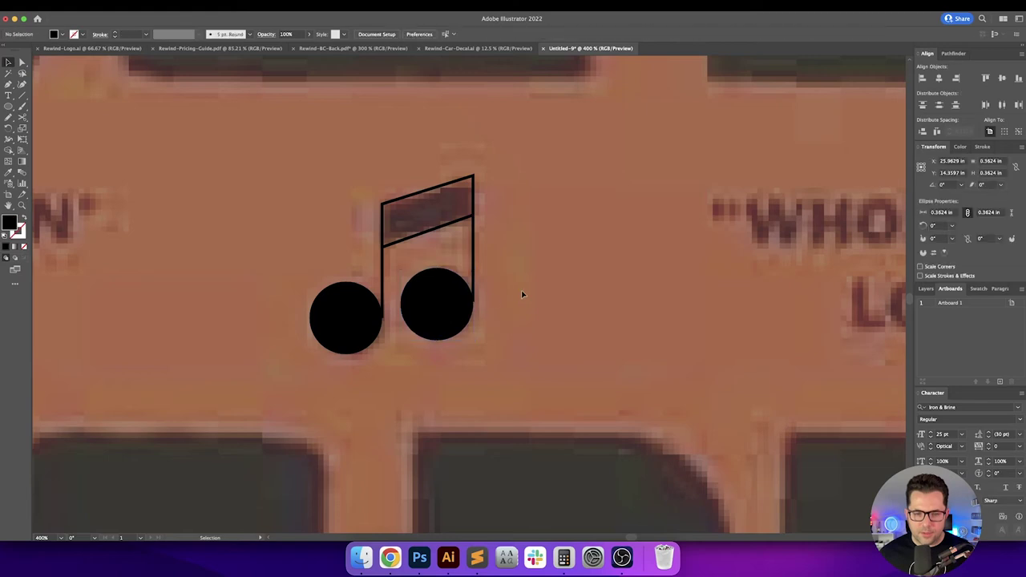
Step: Nudge both note heads right so their edges meet the outer edges of the stems
scroll(451, 293, up, 3)
scroll(449, 298, left, 1)
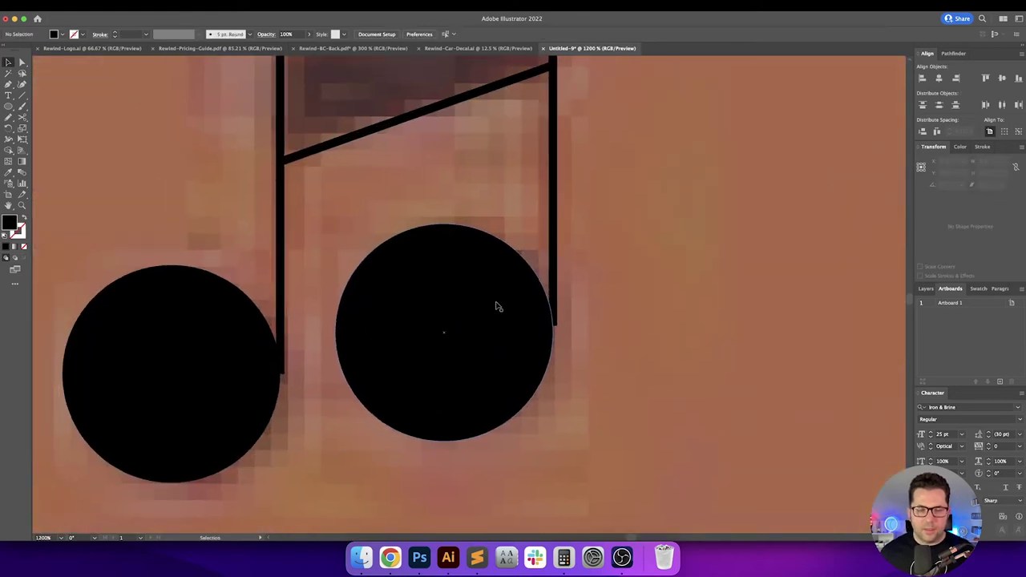
click(445, 316)
drag(472, 314, 476, 313)
drag(233, 366, 234, 365)
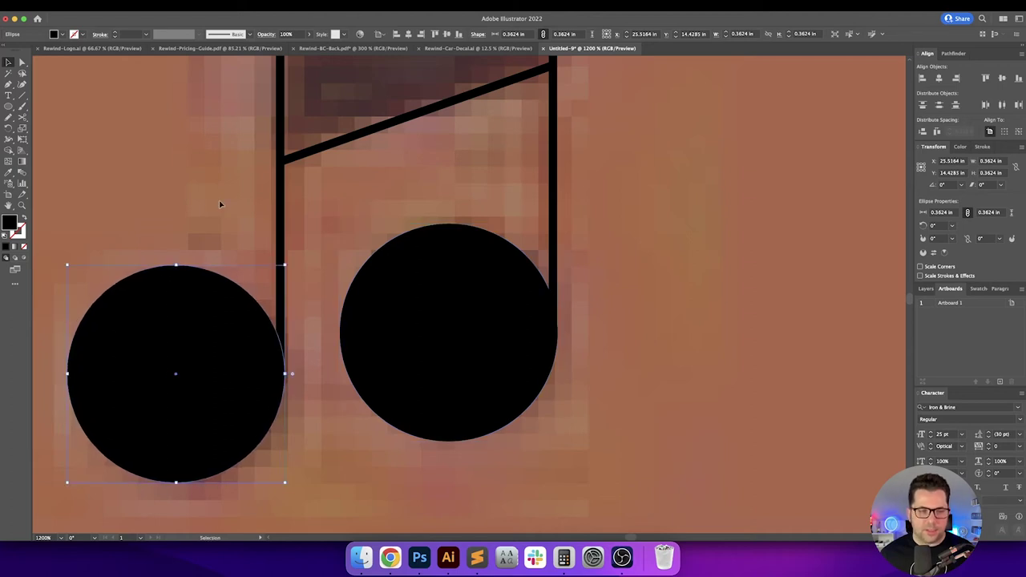
click(220, 203)
Step: Change the music note's beam from a black outline to a solid black fill without stroke
scroll(221, 203, down, 3)
drag(221, 200, 255, 237)
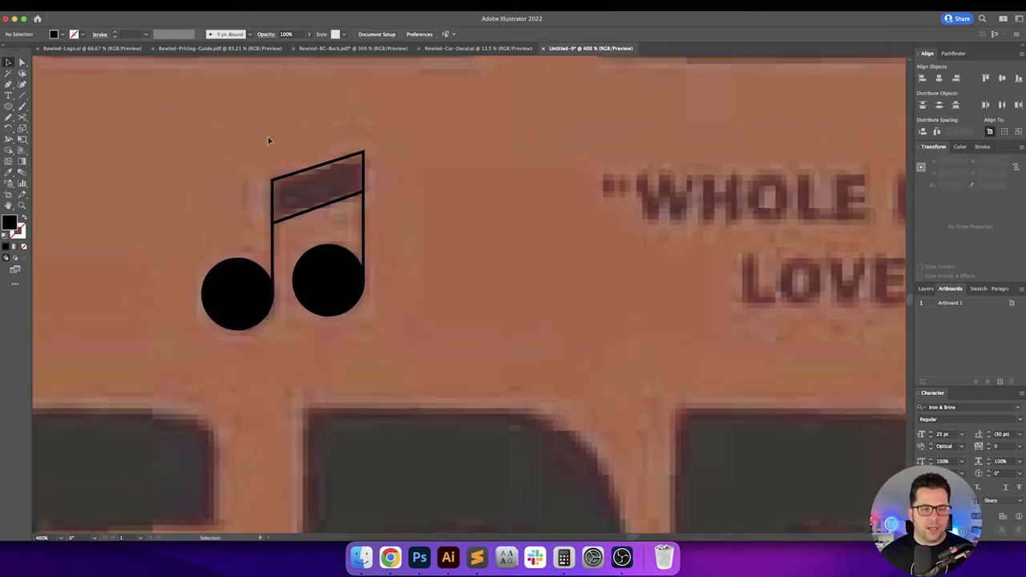
click(324, 176)
scroll(433, 222, left, 2)
scroll(268, 222, up, 3)
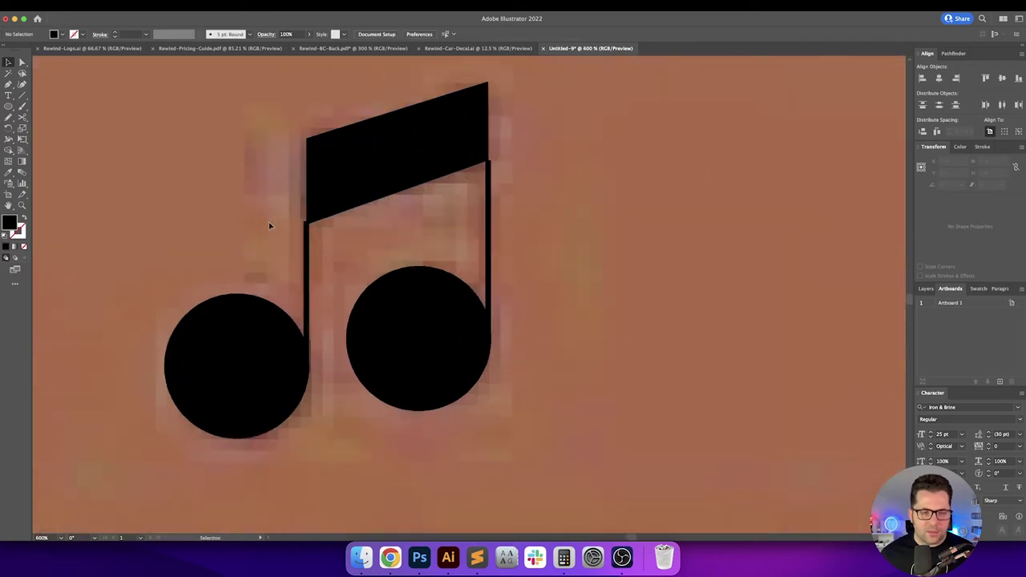
Step: Shift each note head together with its stem slightly inward so the stems line up flush with the beam's outer edges
scroll(268, 222, up, 3)
drag(261, 323, 298, 398)
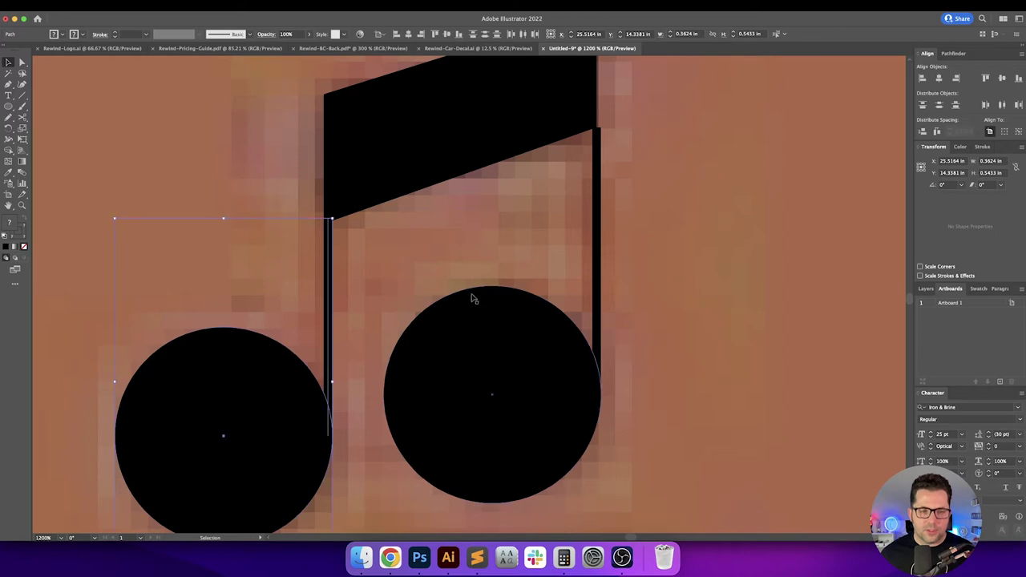
click(508, 227)
click(580, 389)
drag(572, 383, 568, 383)
click(665, 328)
scroll(665, 328, down, 3)
scroll(485, 295, right, 5)
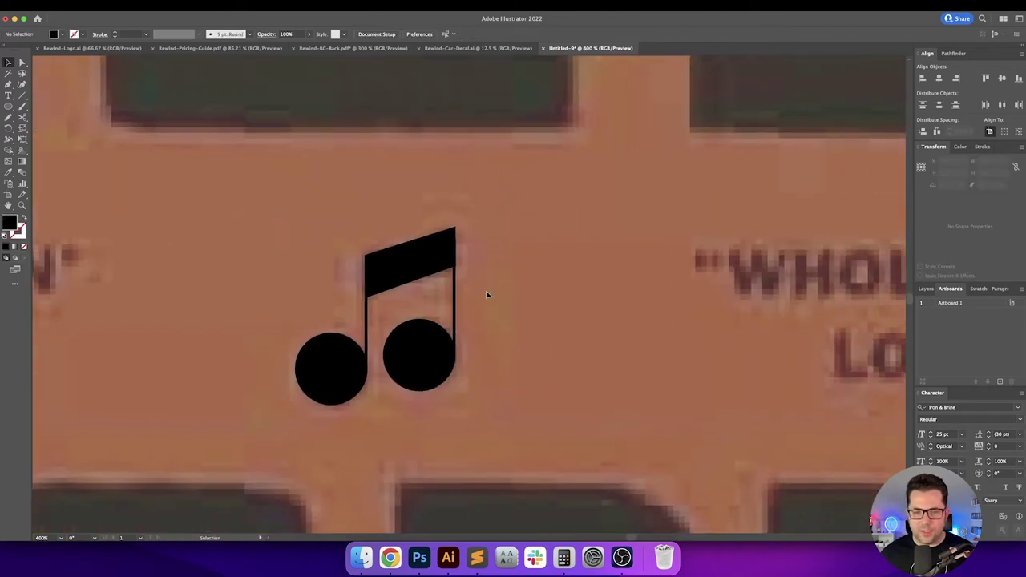
Step: Unite the music note's beam, stems and heads into one single shape
drag(287, 238, 499, 401)
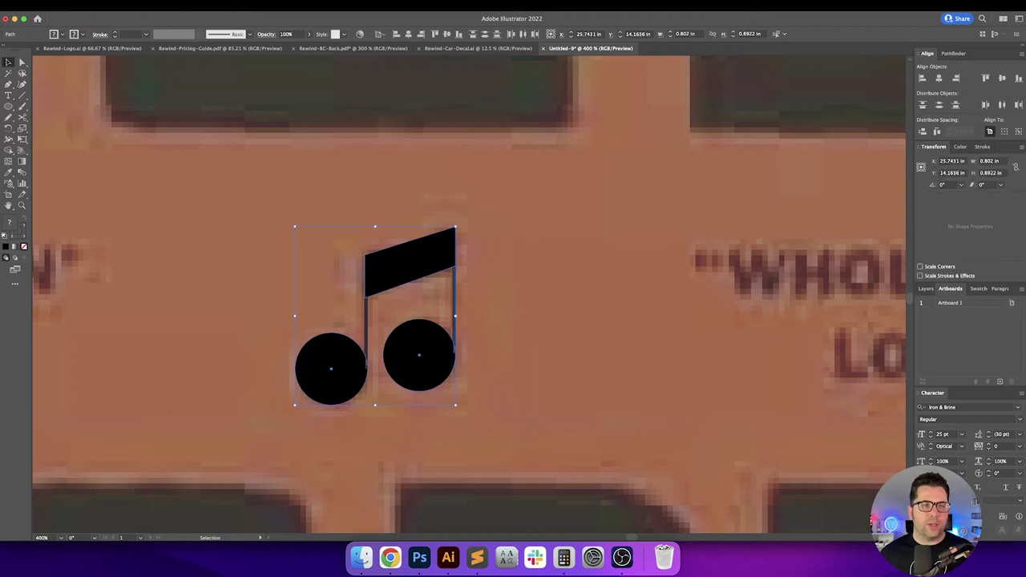
click(139, 123)
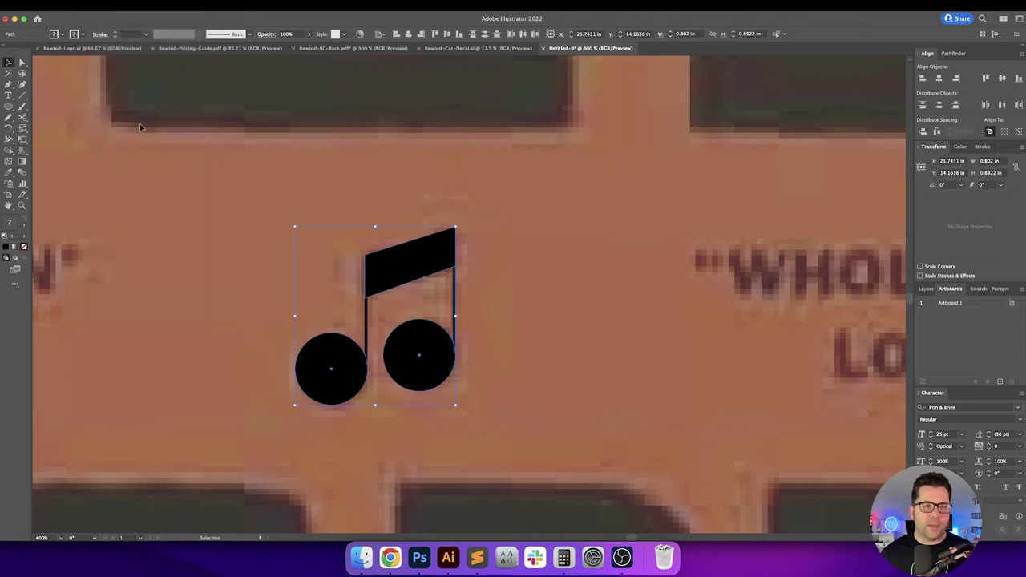
click(155, 121)
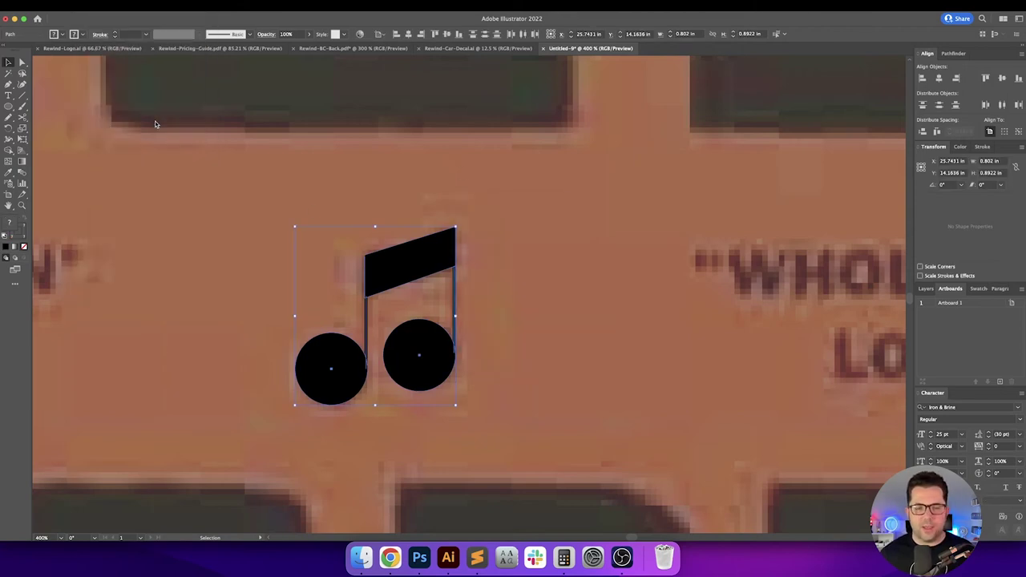
click(953, 53)
click(922, 80)
click(671, 227)
scroll(655, 247, down, 7)
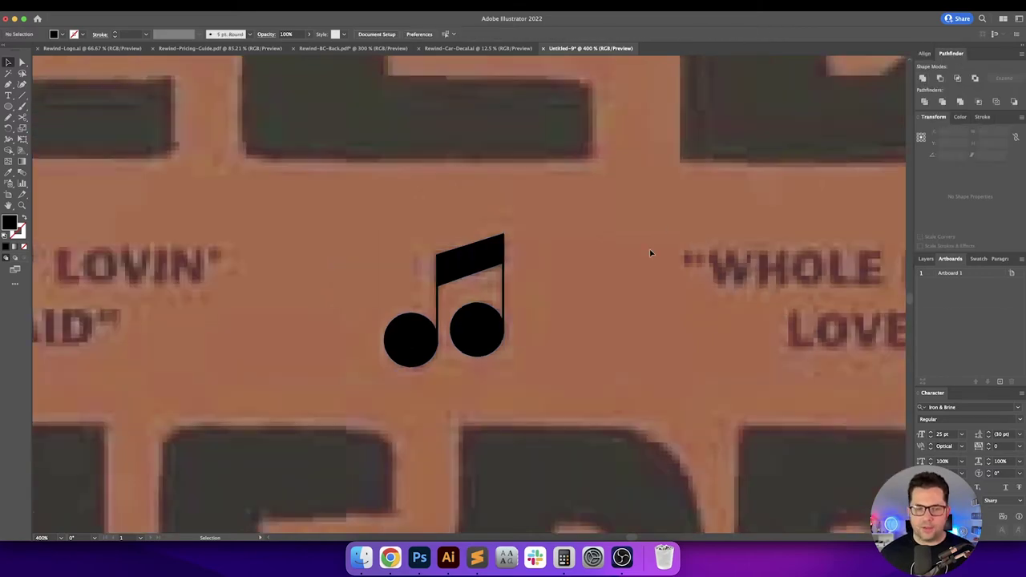
Step: Move the music note from the reference onto the poster, between RICHARD and MARX, beside the “SHOULD’VE KNOWN BETTER” title
scroll(657, 299, left, 3)
scroll(677, 293, up, 2)
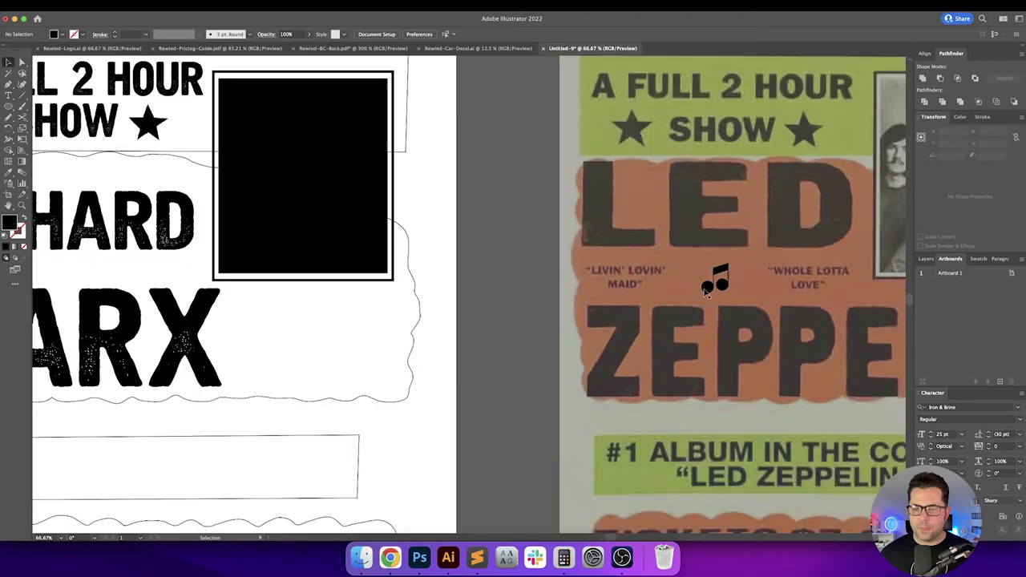
drag(706, 289, 314, 326)
scroll(512, 305, left, 5)
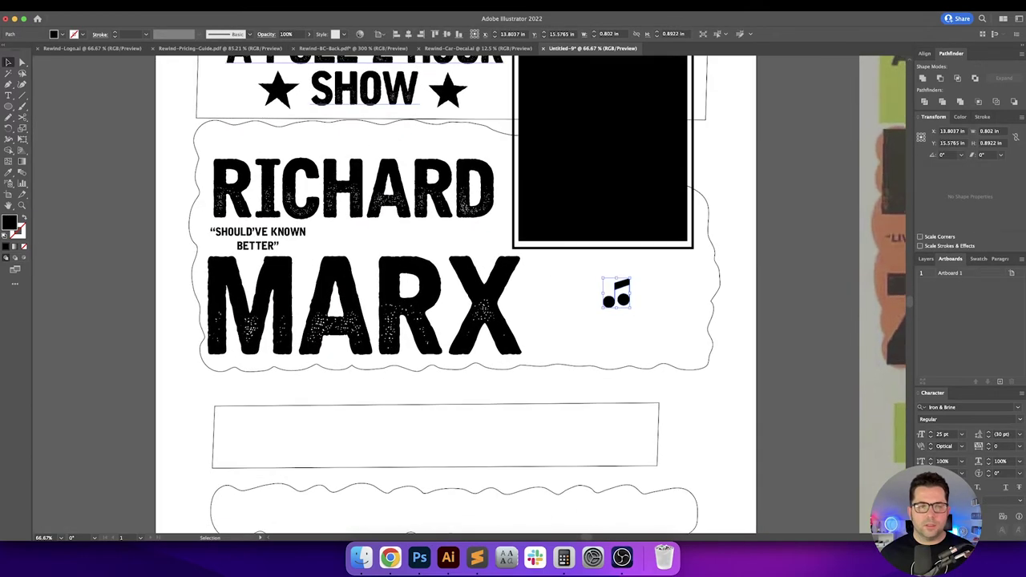
click(187, 6)
click(196, 17)
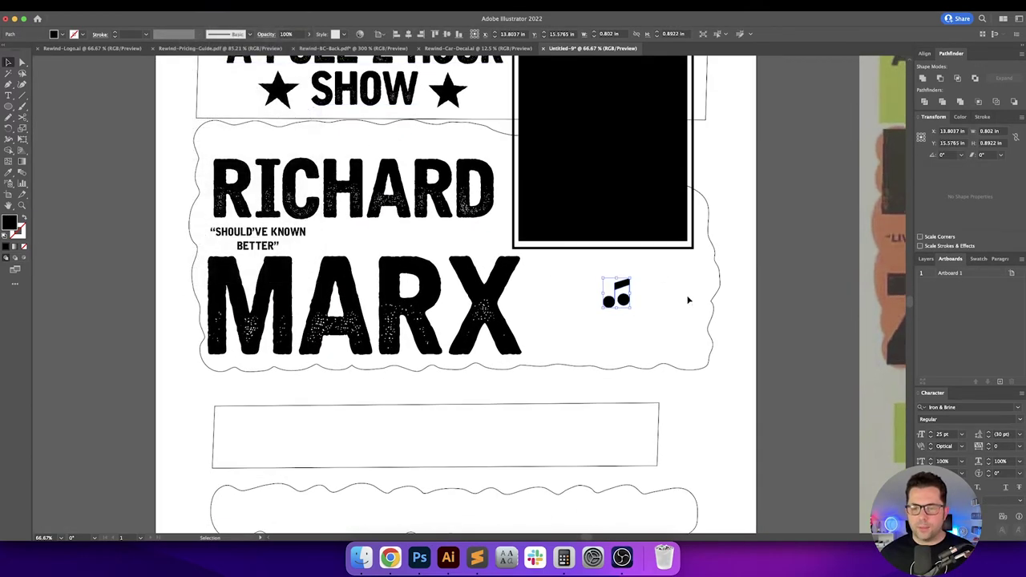
click(676, 322)
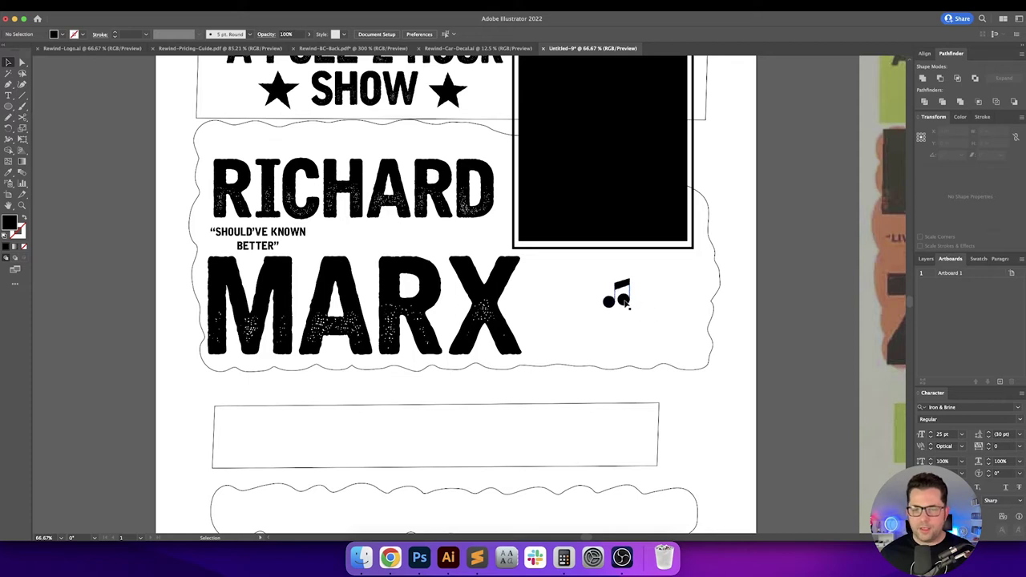
drag(626, 303, 366, 248)
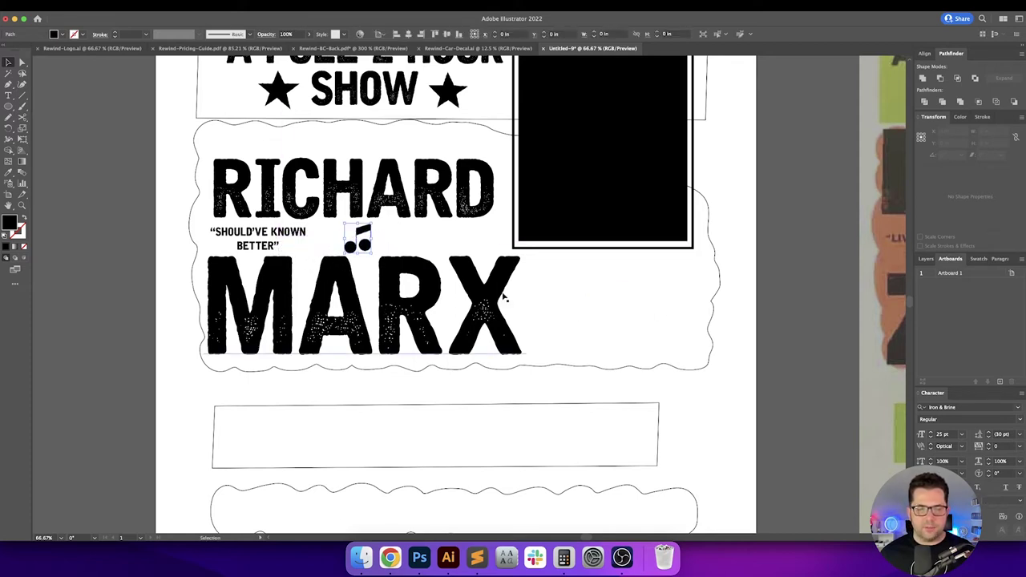
click(579, 325)
Step: Duplicate the quoted song title to the other side of the music note and change the copy to “RIGHT HERE WAITING”
drag(579, 325, 333, 331)
drag(58, 238, 230, 238)
double_click(177, 237)
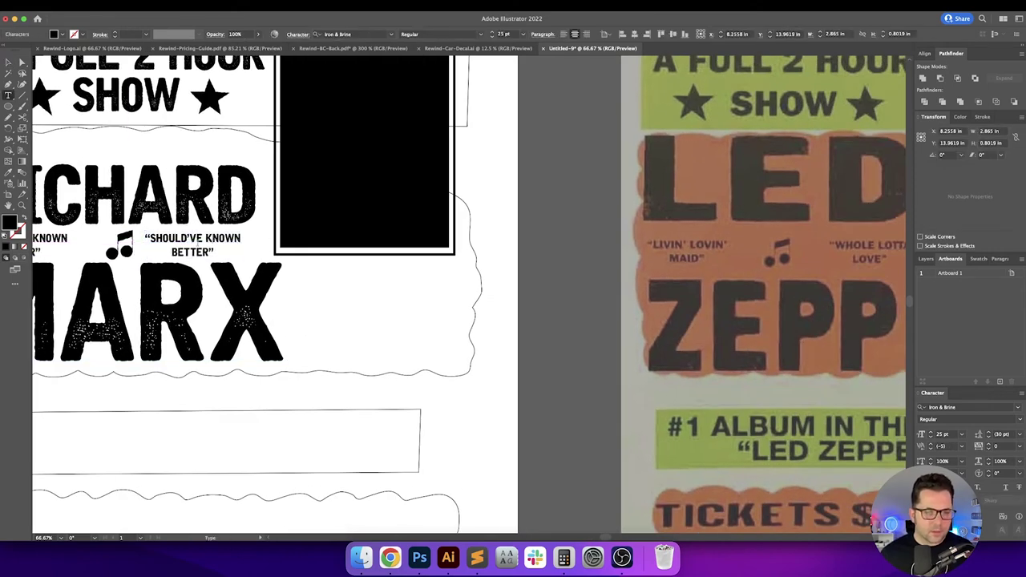
triple_click(198, 247)
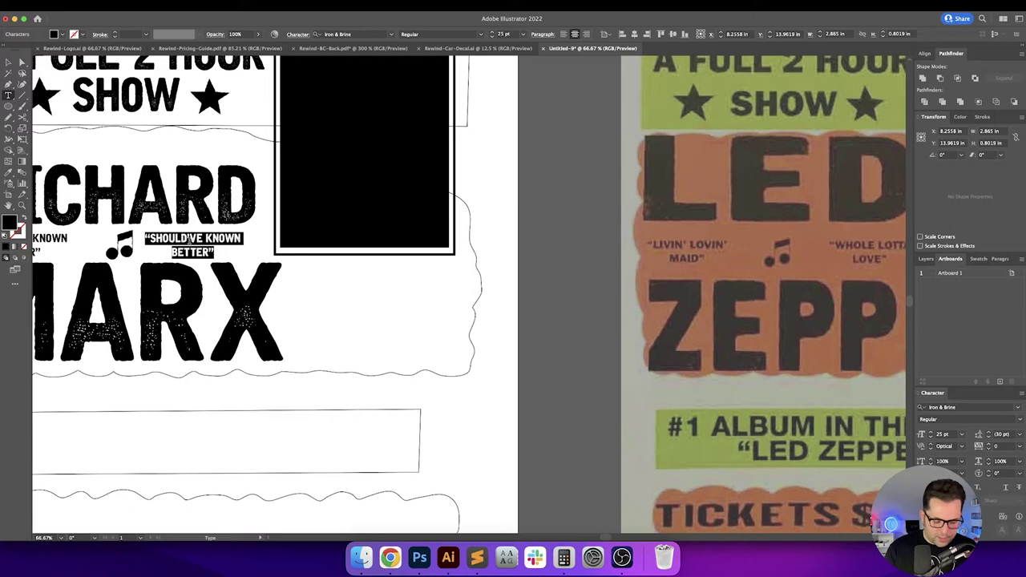
text(RIGHT HERE WA)
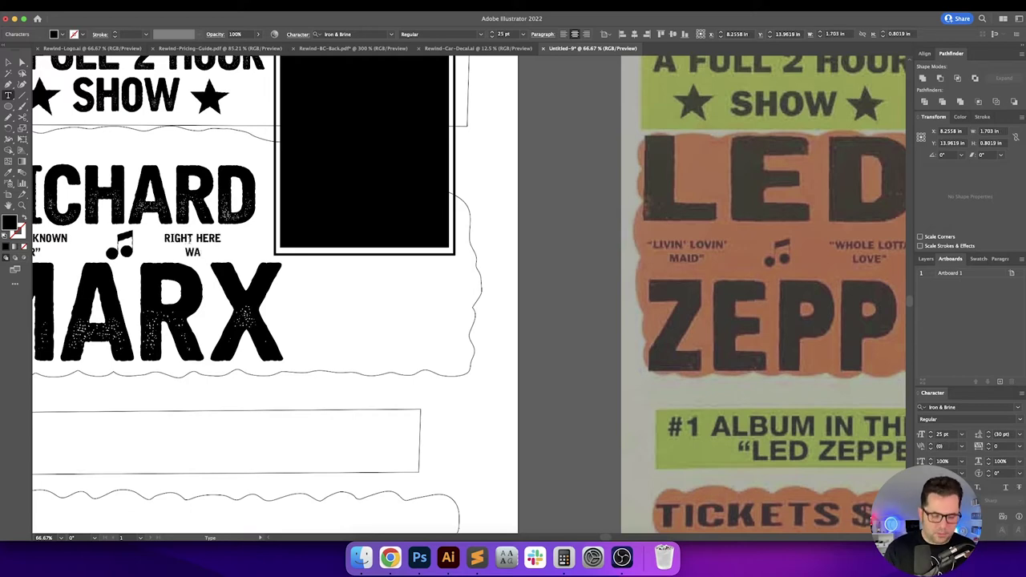
text(ITING"")
key(Escape)
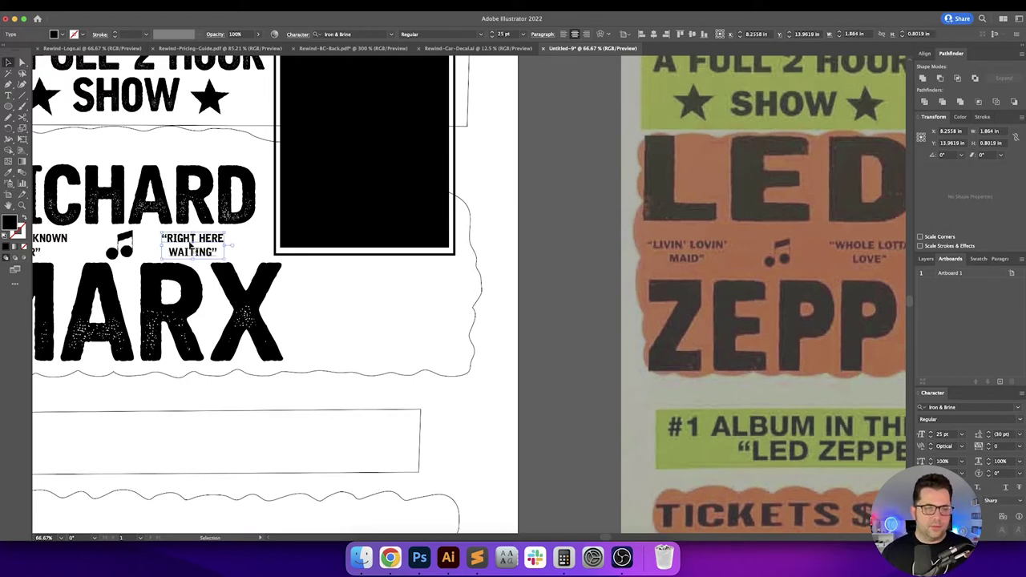
drag(282, 239, 470, 244)
click(123, 281)
scroll(112, 273, down, 2)
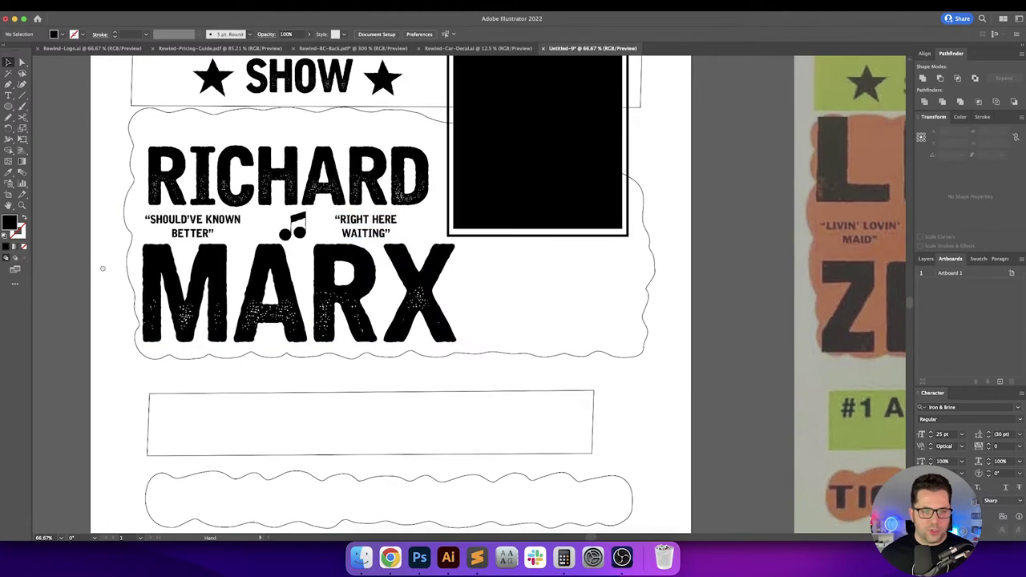
Step: Add a centred text beside the MARX heading, reading “CELEBRATING HIS” and “NEW ALBUM” on two lines
drag(642, 283, 553, 291)
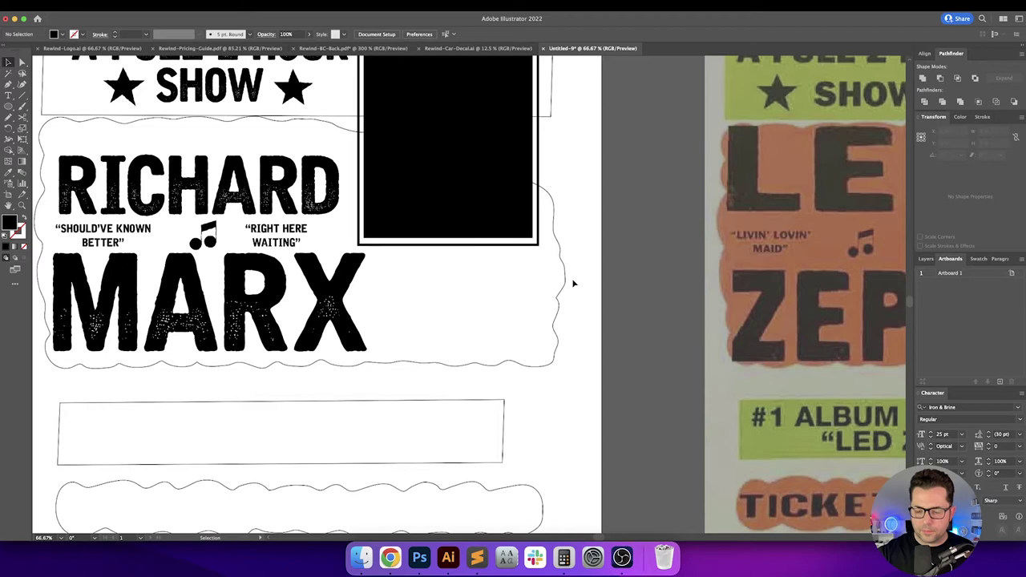
drag(507, 275, 546, 279)
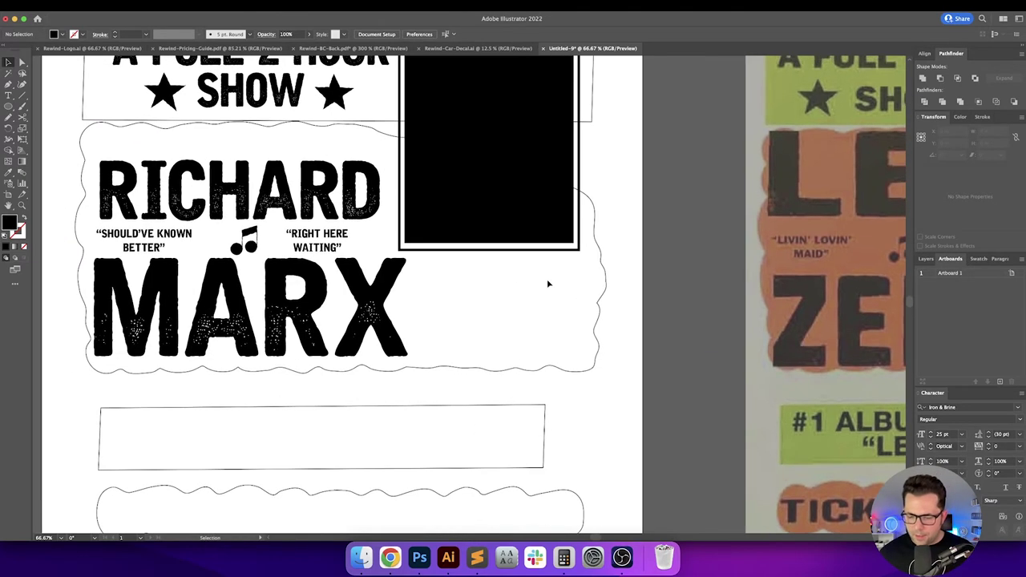
key(t)
scroll(469, 344, right, 10)
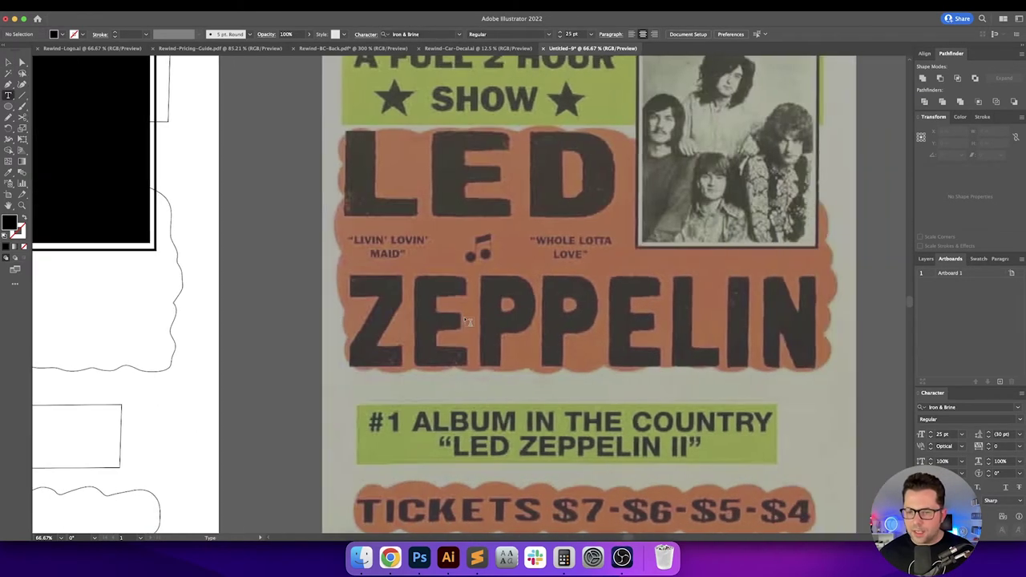
scroll(469, 321, left, 8)
scroll(469, 322, left, 3)
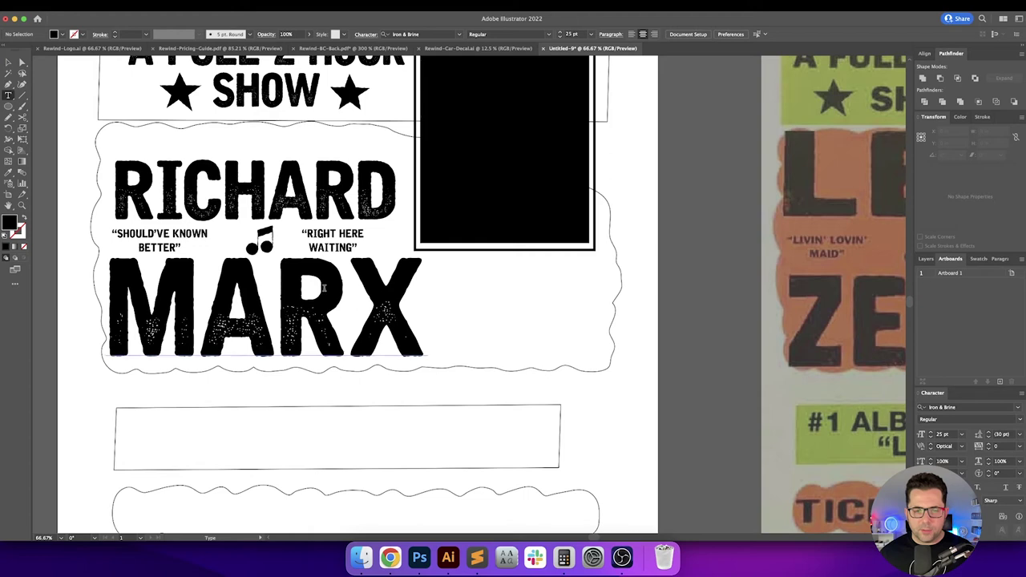
click(474, 292)
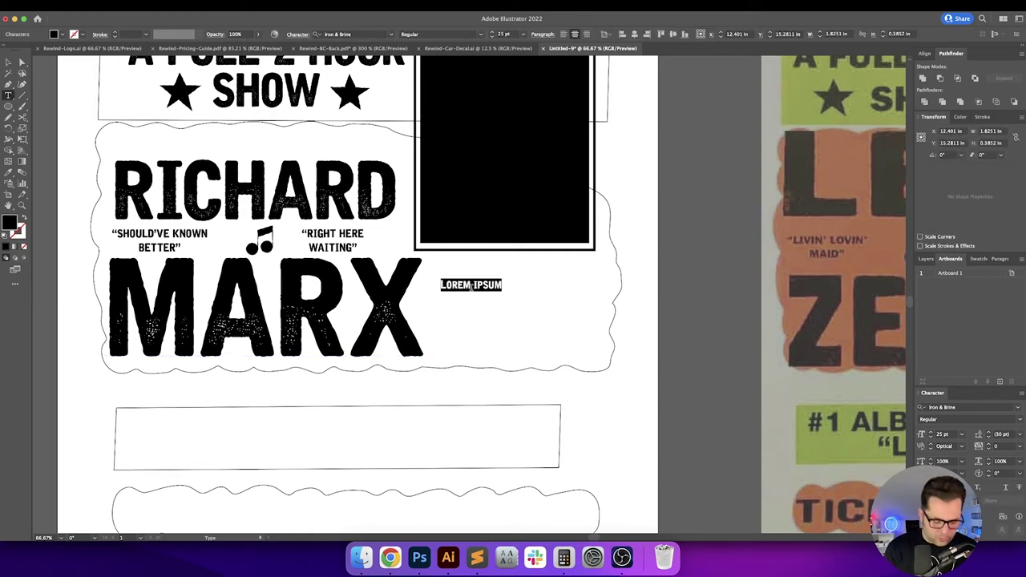
text(CE)
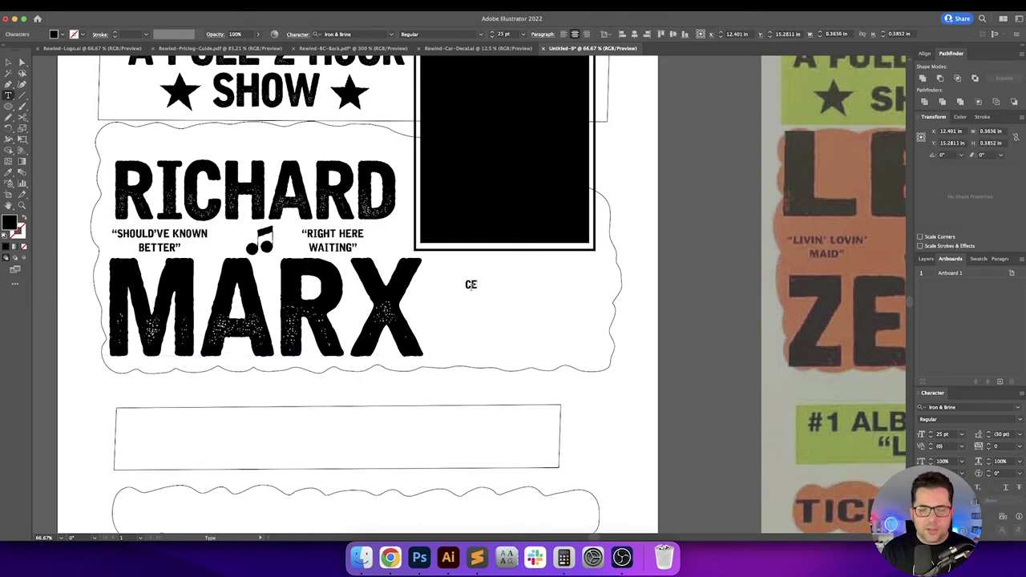
text(LEBRA)
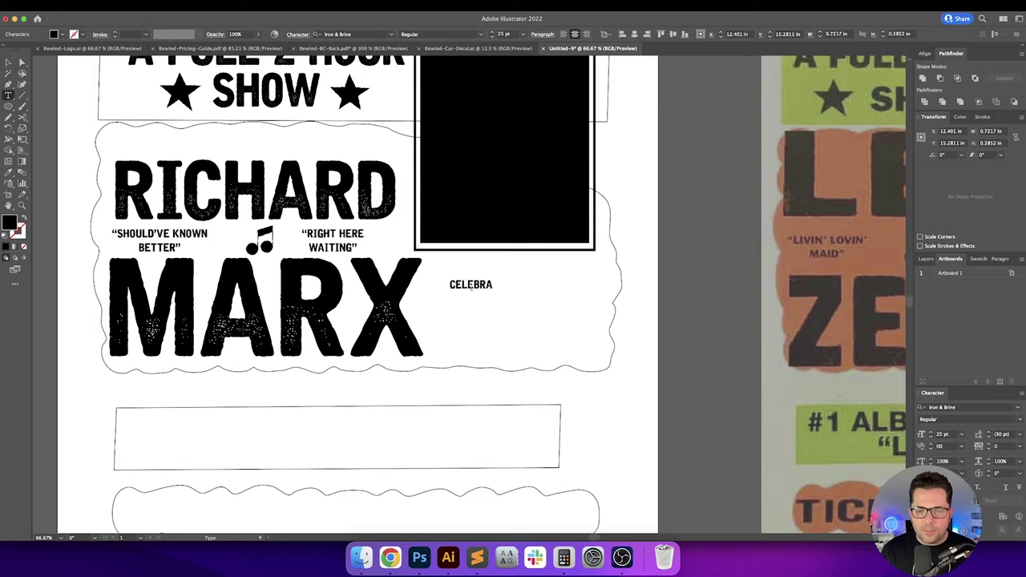
text(TING HIS )
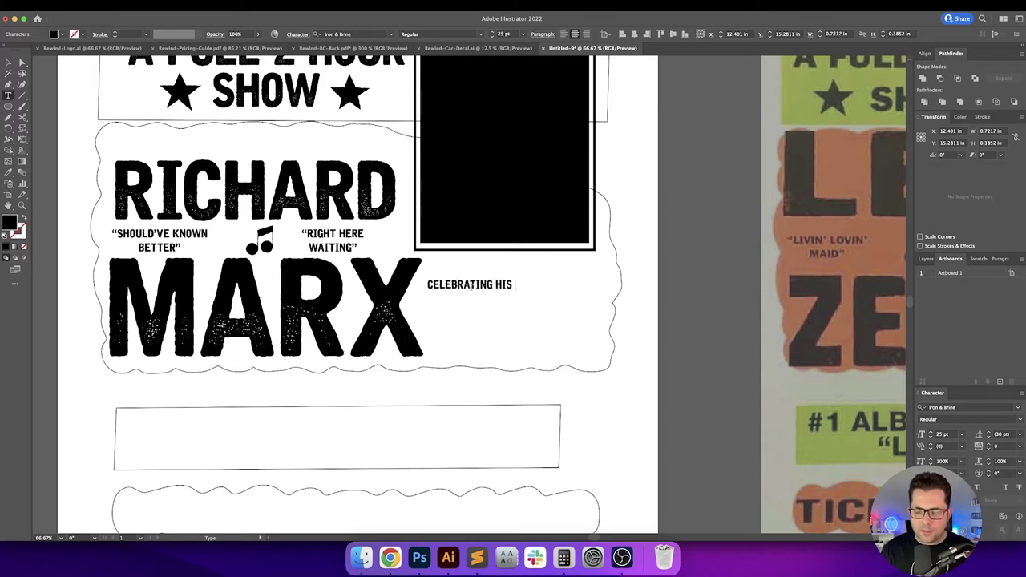
text(N)
key(BackSpace)
key(BackSpace)
text(N)
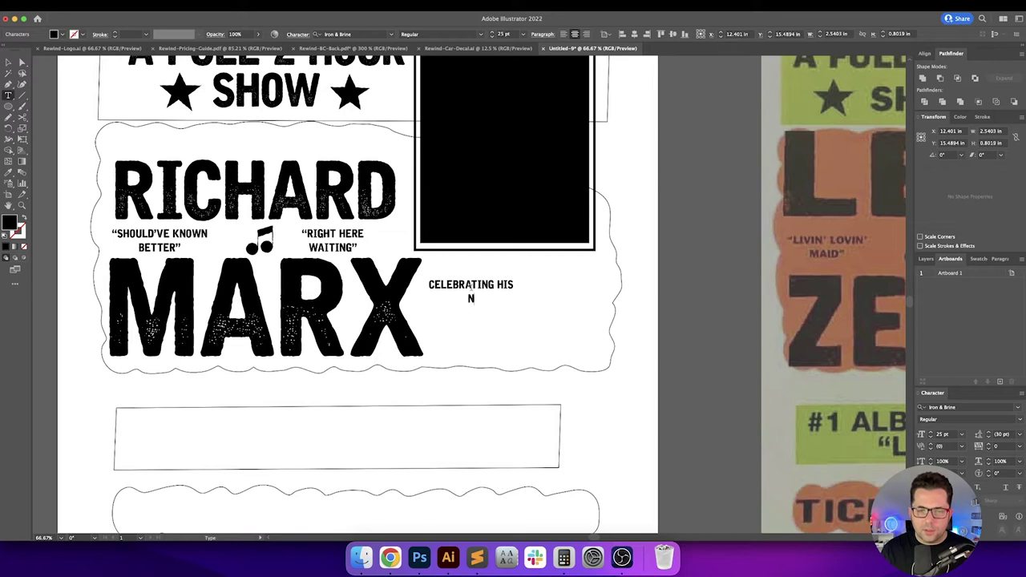
text(EW ALBUM)
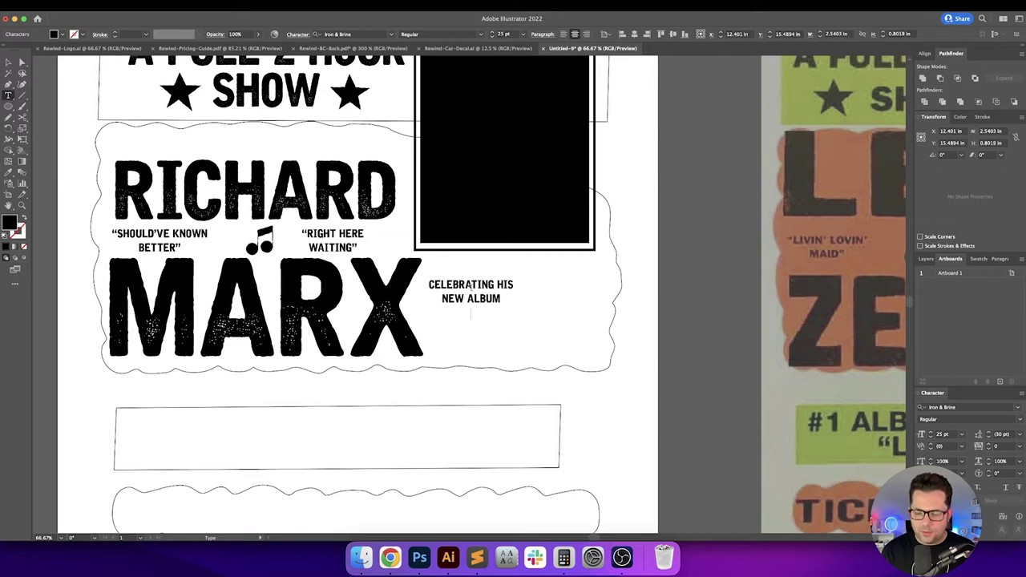
Step: Extend the album text with two more lines: “REPEAT OFFENDER” in quotation marks and IN STORES NOW!
text("REPEAT OFFENDER")
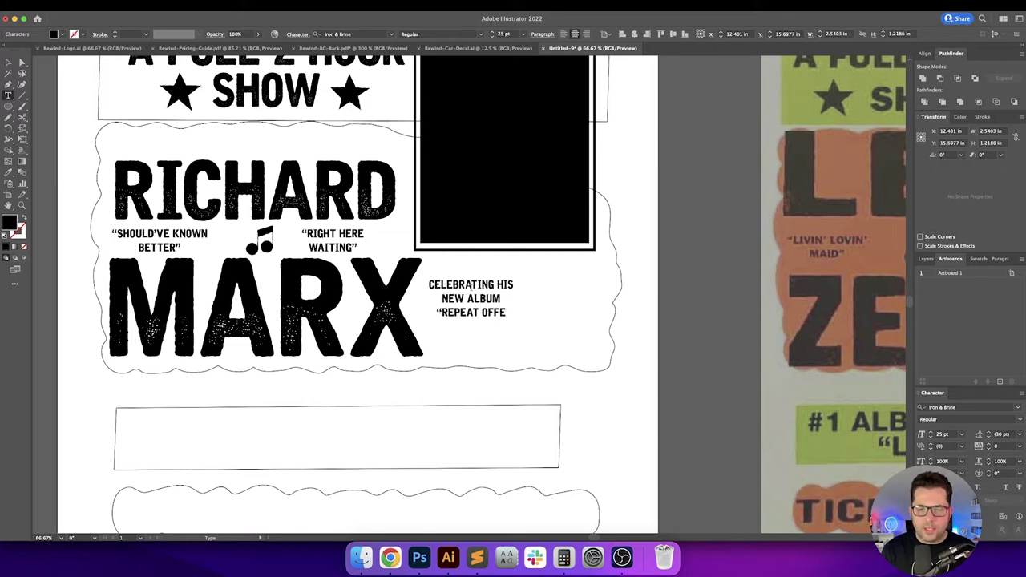
text(IN ST)
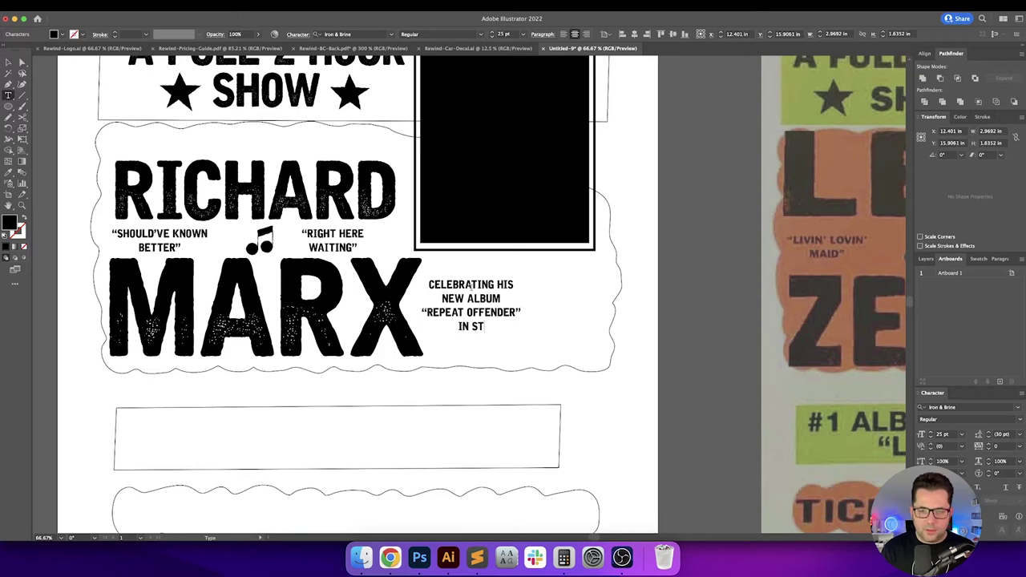
text(ORES NOW!)
key(Escape)
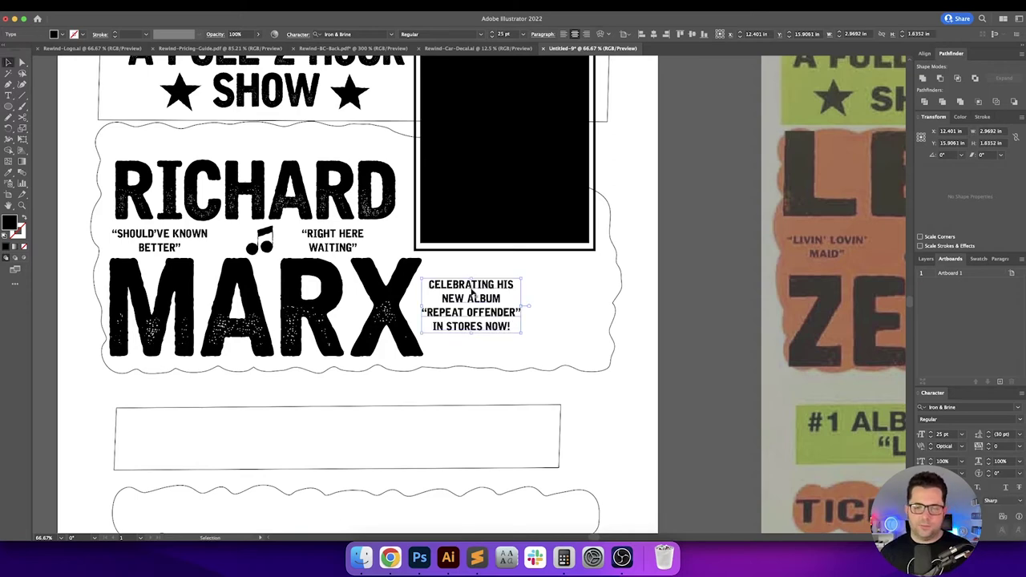
Step: Centre the album text in the space below the photo placeholder and set its font size to 40 pt
drag(520, 335, 574, 363)
drag(513, 340, 529, 330)
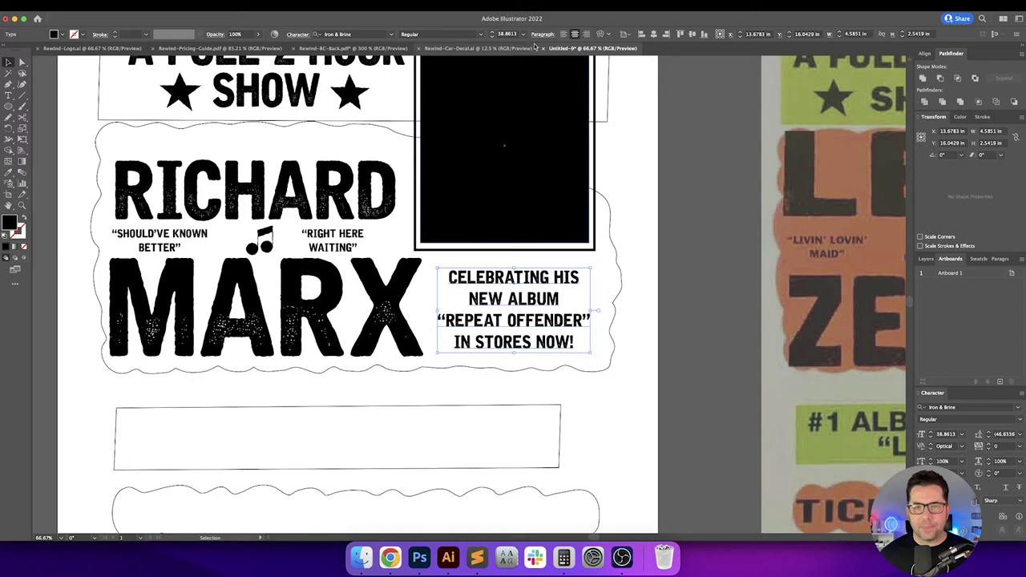
click(510, 34)
text(40)
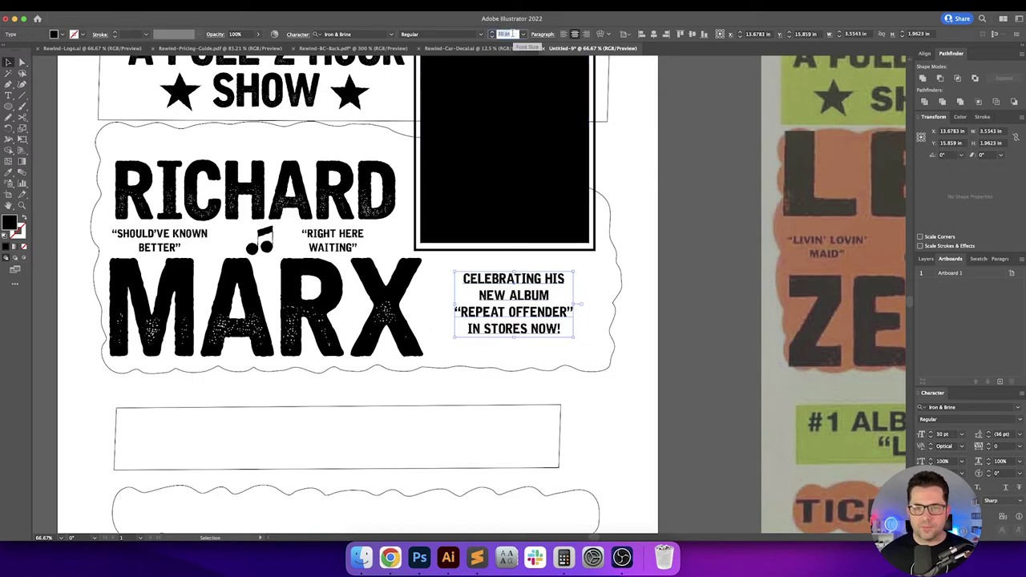
key(Return)
click(648, 296)
scroll(641, 297, down, 1)
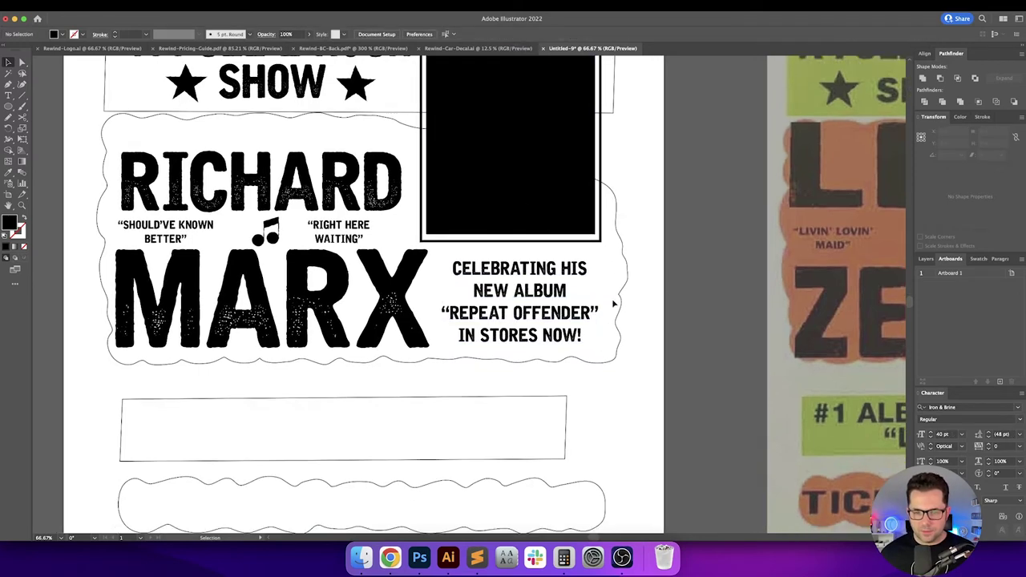
Step: Set the album text's leading to 40 pt
click(504, 301)
click(1007, 435)
text(40)
key(Return)
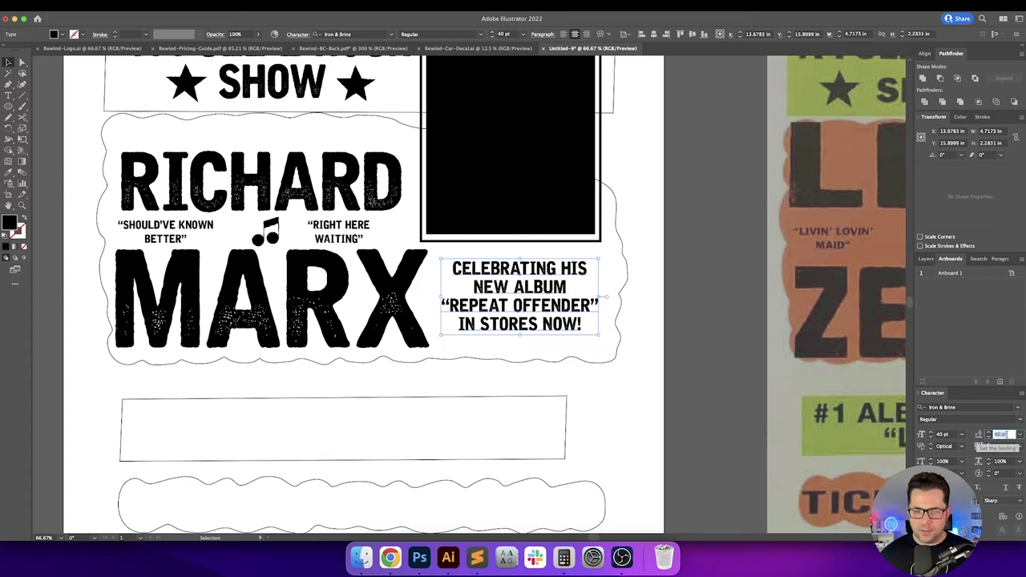
click(703, 393)
scroll(703, 393, up, 1)
Step: Align the album text's vertical centre with the MARX heading, using MARX as the key object
click(559, 316)
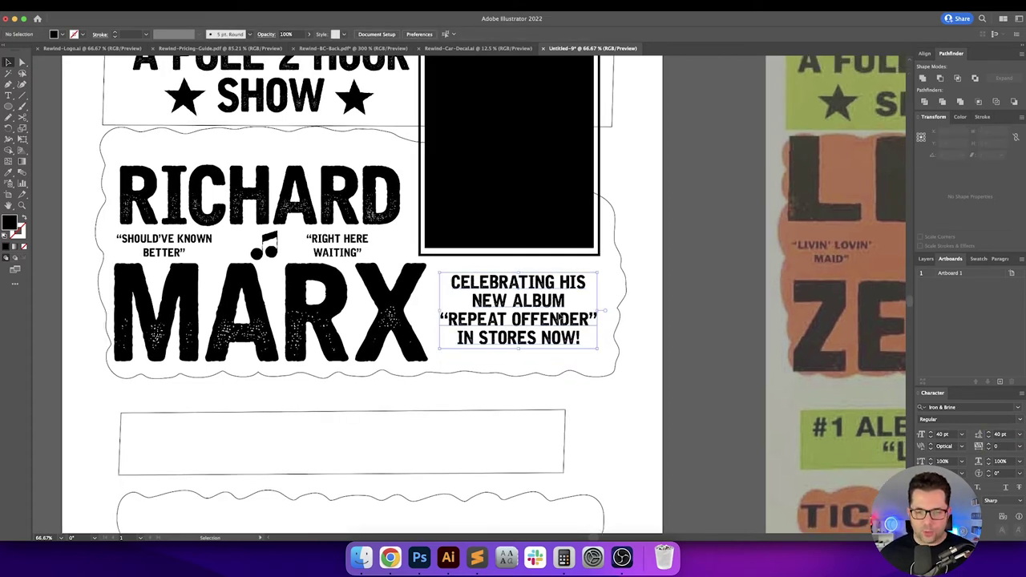
shift+click(400, 317)
click(401, 318)
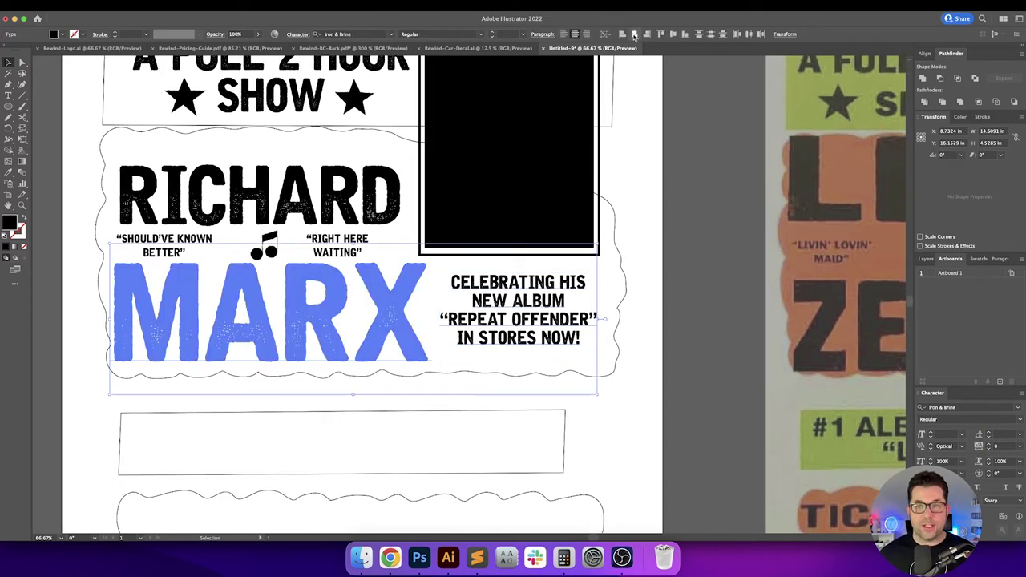
click(672, 35)
click(683, 264)
drag(682, 278, 700, 271)
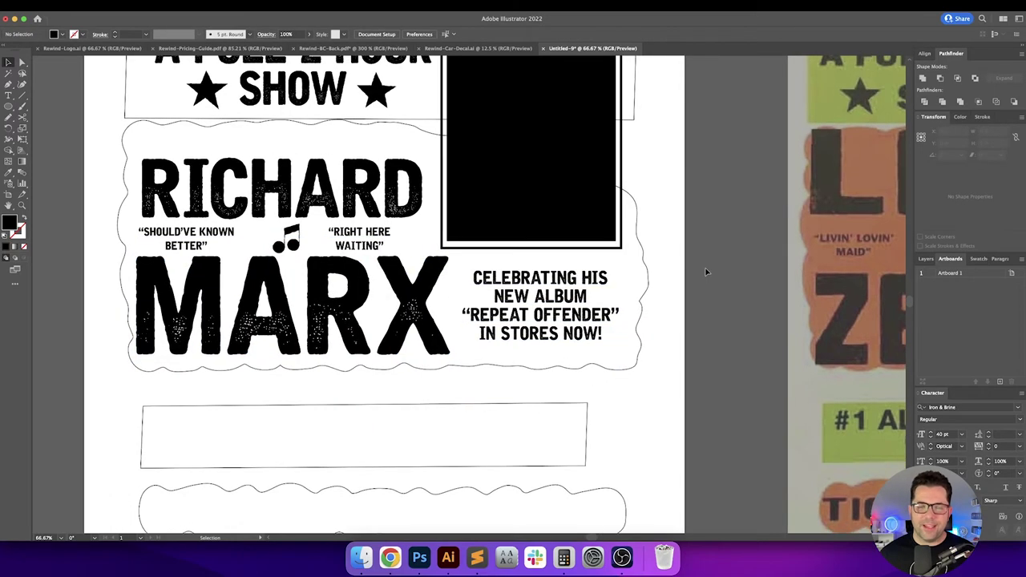
scroll(705, 270, up, 4)
scroll(710, 366, down, 6)
drag(709, 366, 521, 346)
key(super+0)
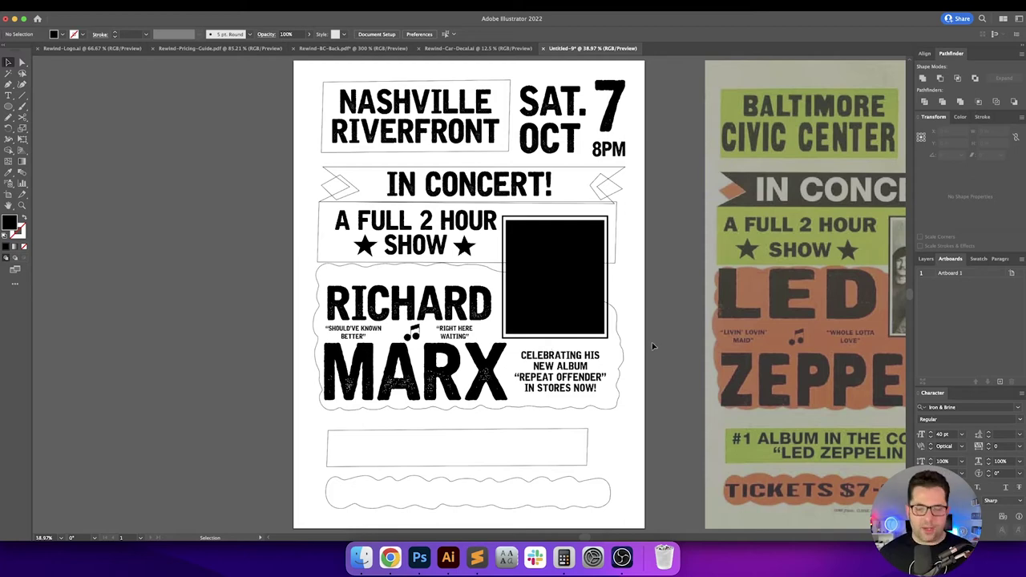
Step: Add the text line FREE CONCERT! / GENERAL SEATING in the rectangle outline below the MARX heading
drag(651, 345, 585, 300)
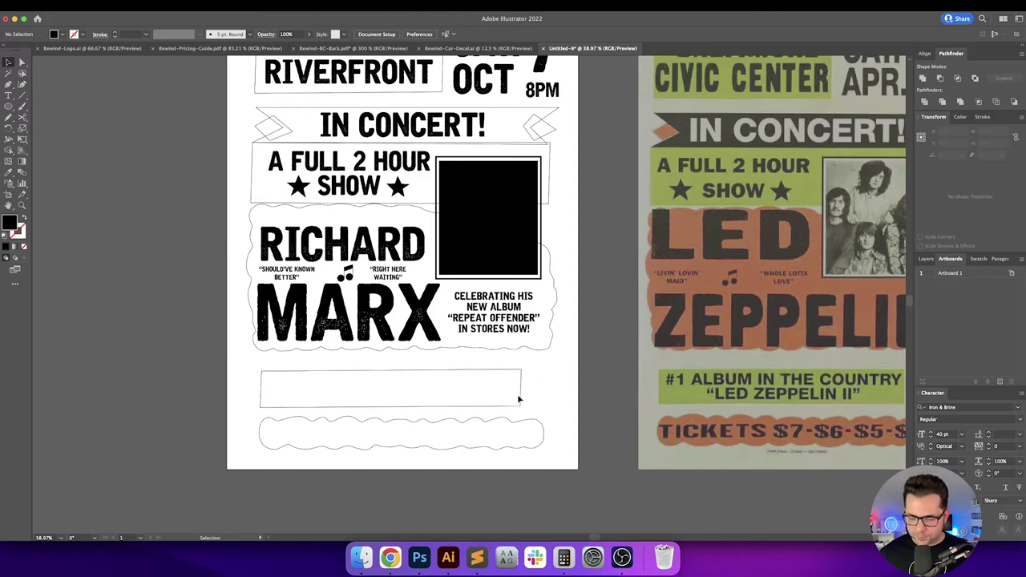
scroll(538, 376, up, 3)
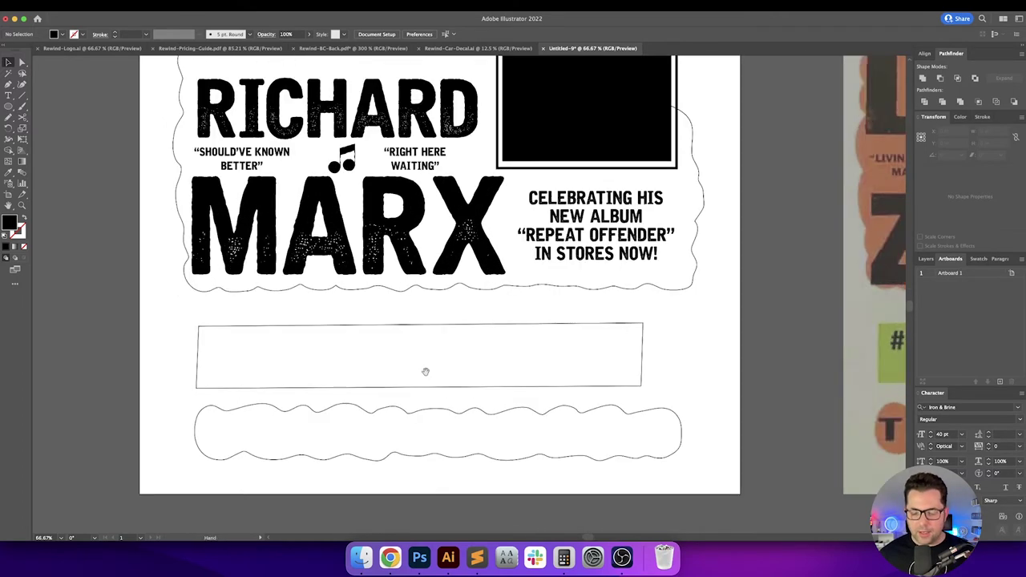
key(t)
click(321, 347)
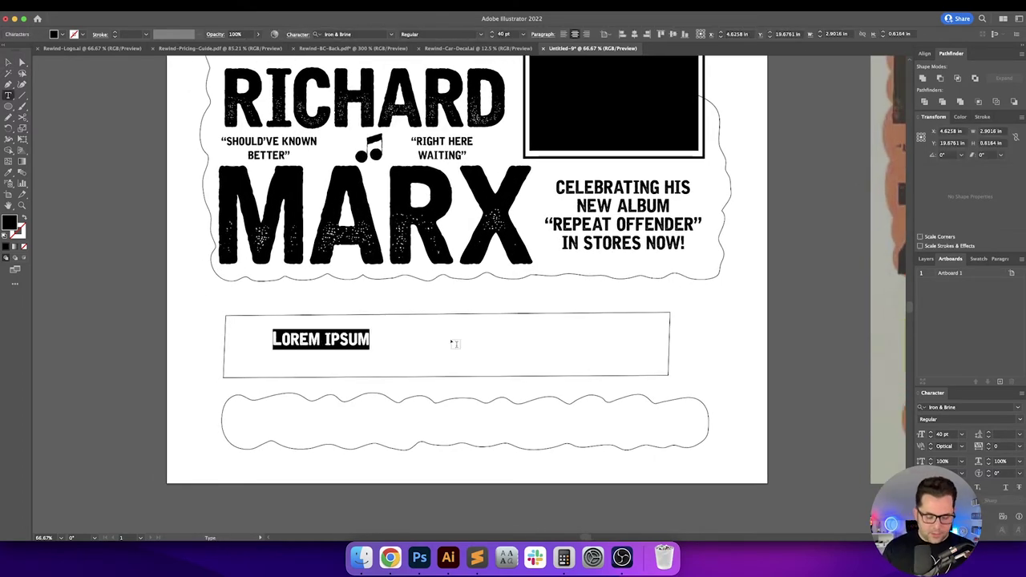
text(FREE CO)
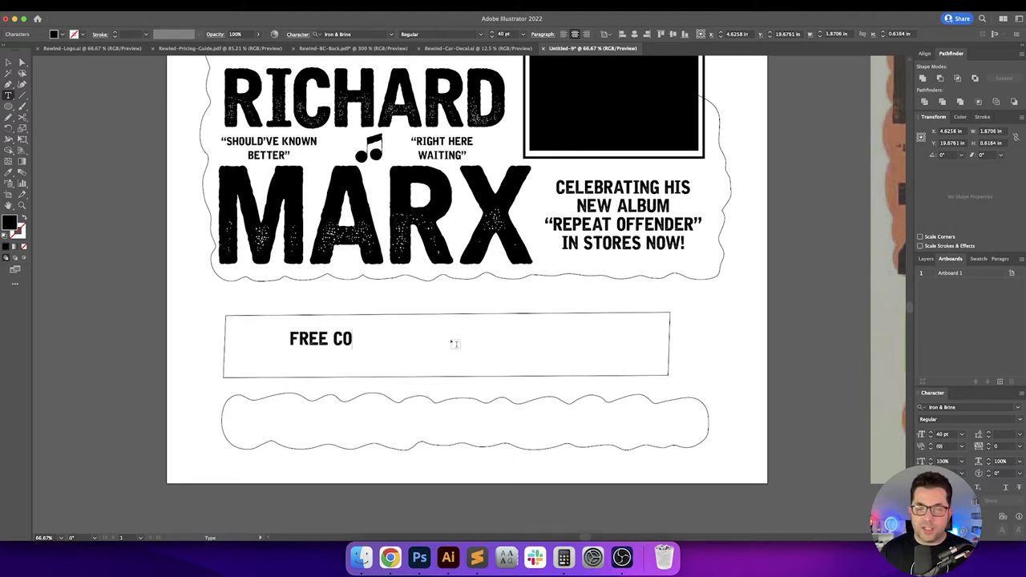
text(NCC)
key(BackSpace)
text(ERT!)
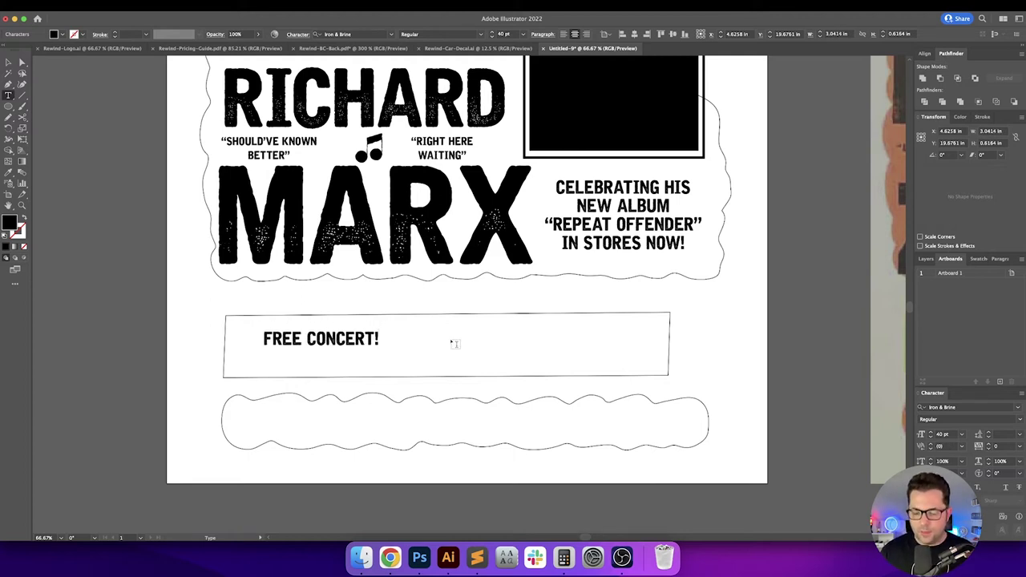
text( / GENER)
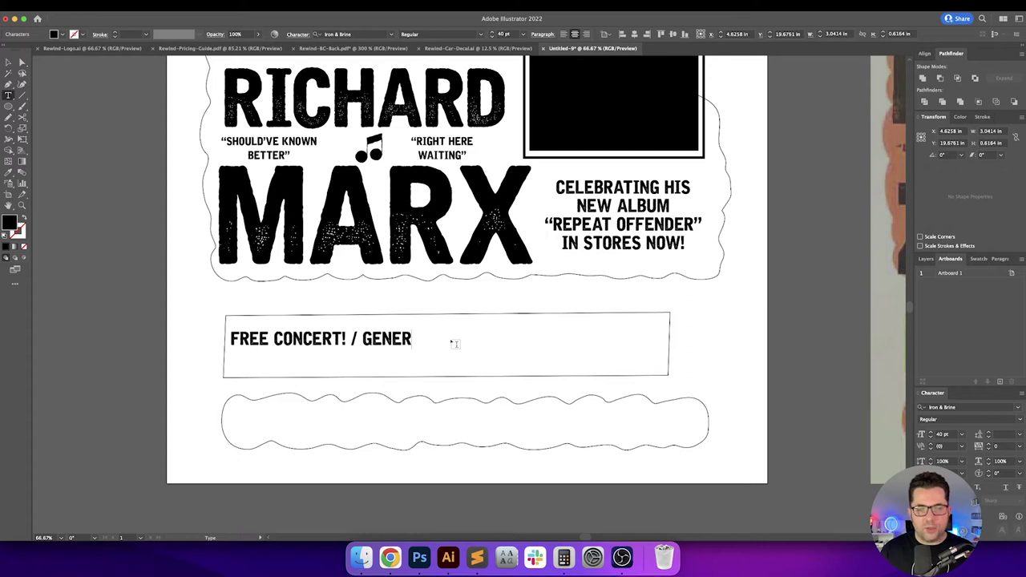
text(AL SEATING)
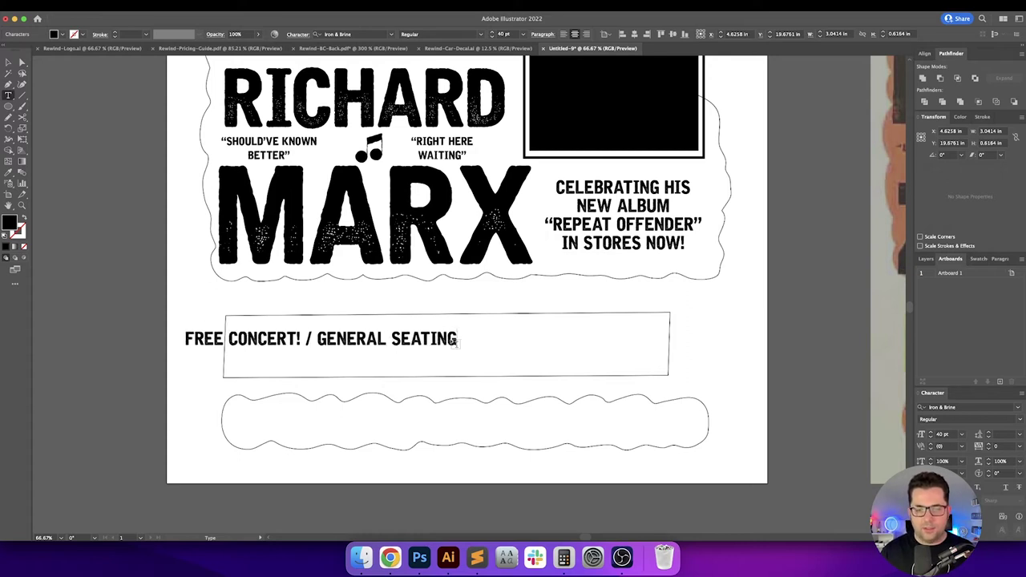
key(Escape)
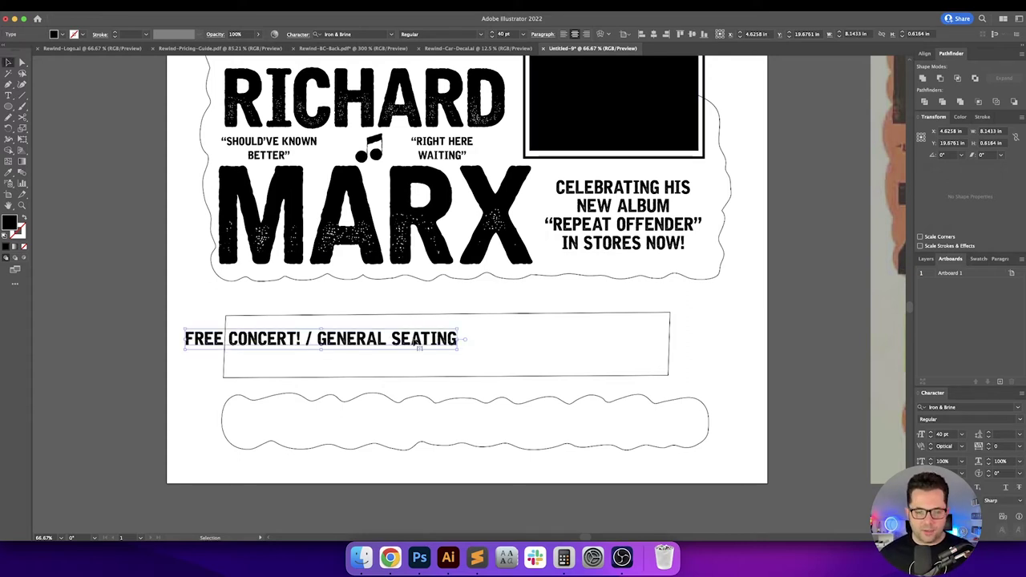
Step: Set the FREE CONCERT! line's font size to 50 pt and centre it horizontally on the artboard within the rectangle outline
drag(416, 338, 542, 334)
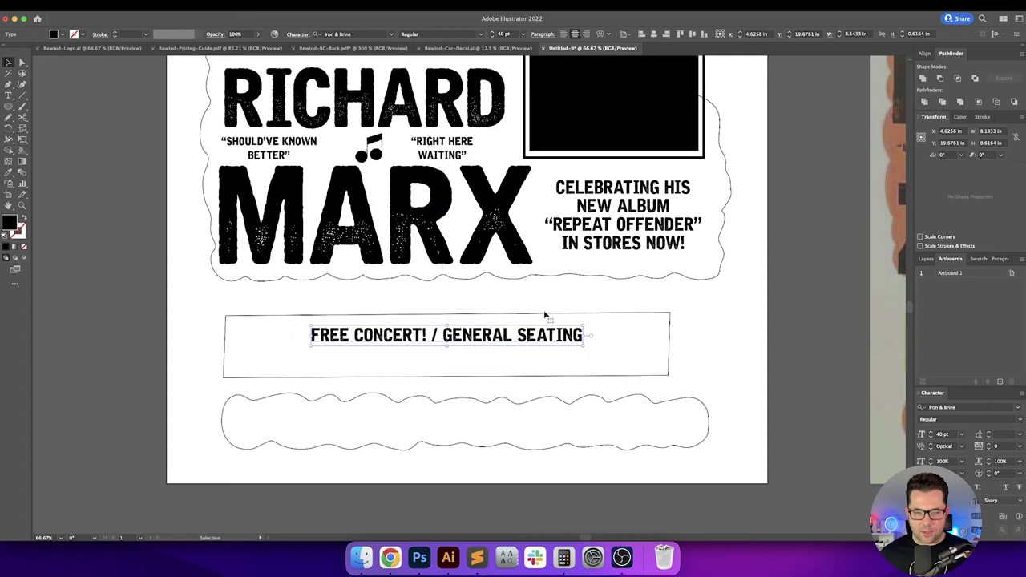
click(503, 33)
text(60)
key(Return)
text(50)
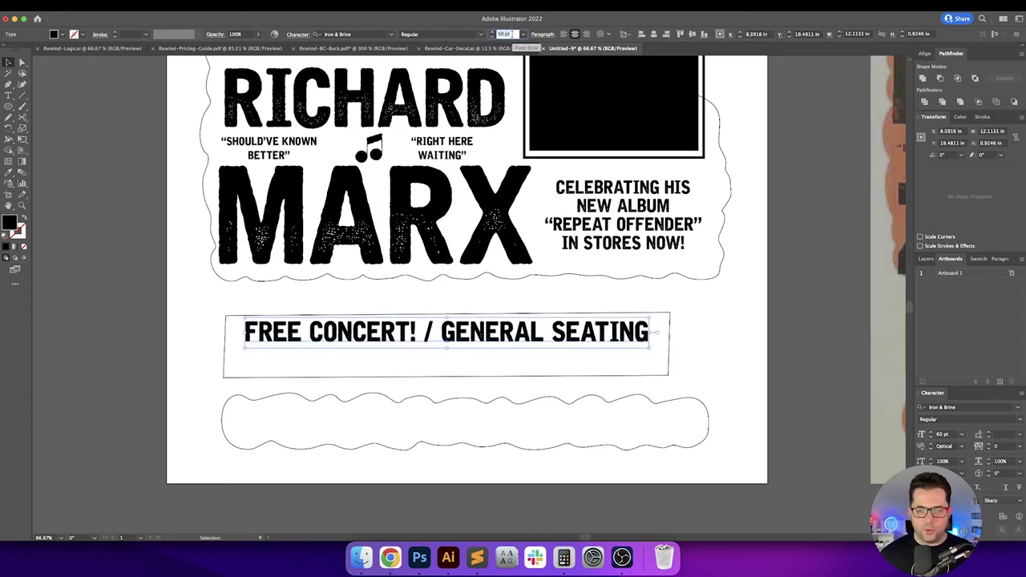
key(Return)
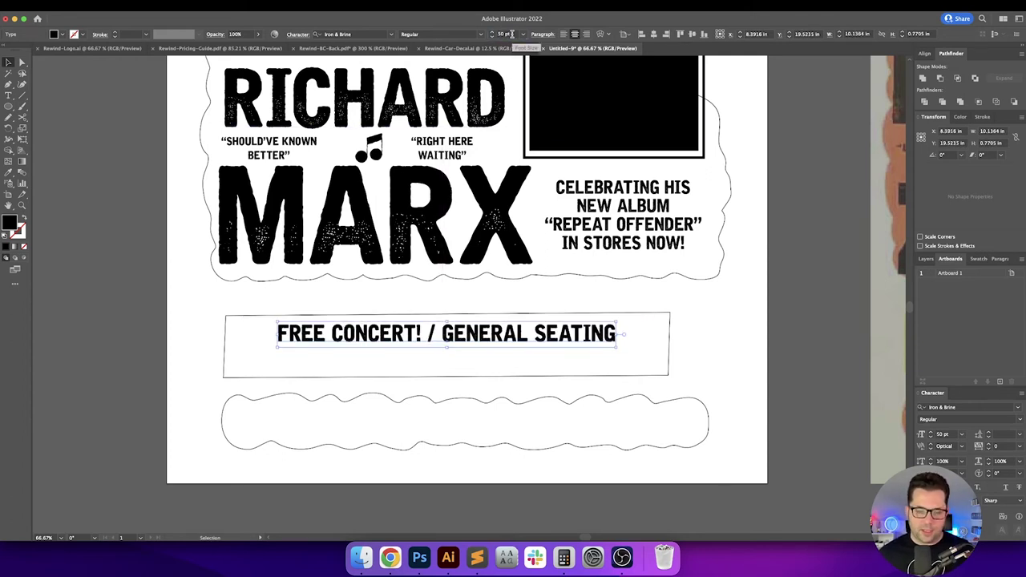
click(653, 34)
click(728, 344)
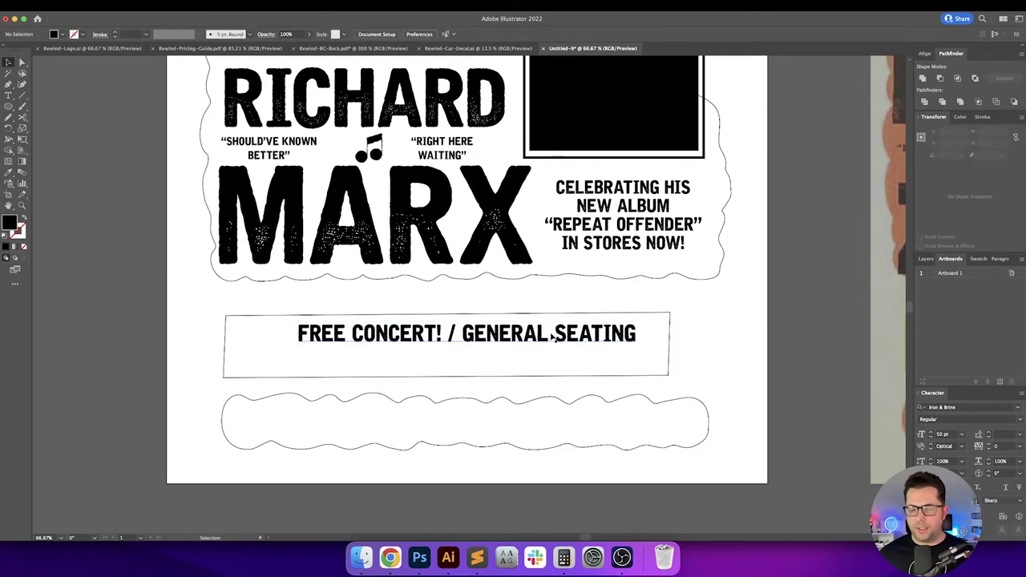
Step: Duplicate the FREE CONCERT! line directly below and replace the copy's text with CONCESSIONS AVAILABLE / FIREWORKS TO FOLLOW
click(549, 336)
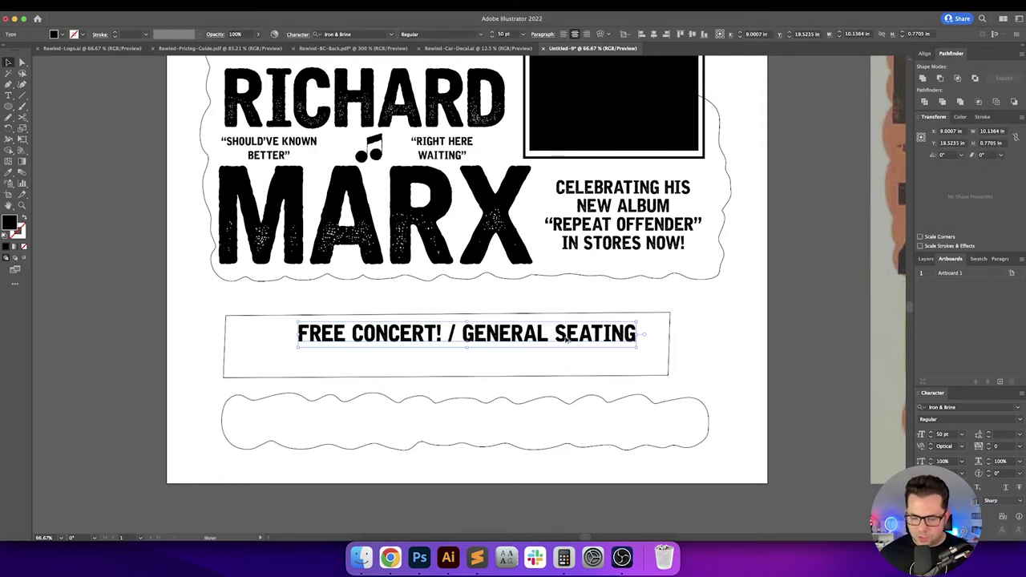
drag(569, 341, 569, 369)
double_click(505, 363)
triple_click(510, 363)
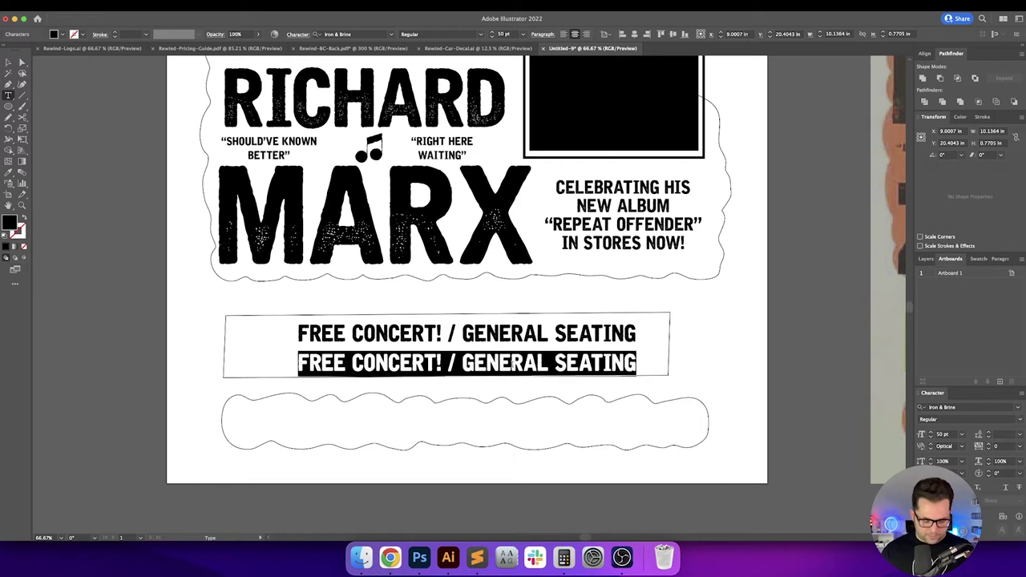
text(CONCESSIONS AV)
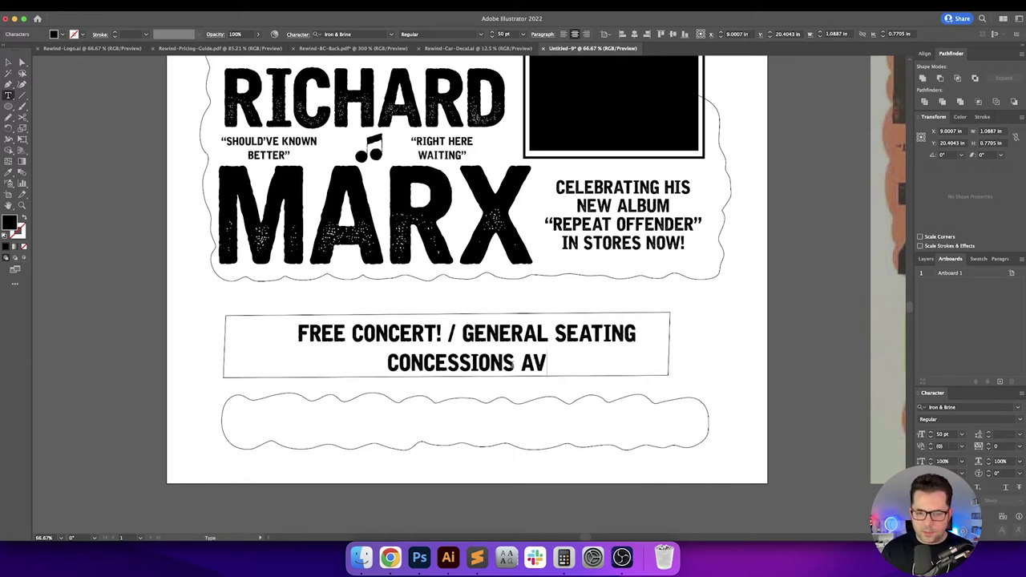
text(AILABLE)
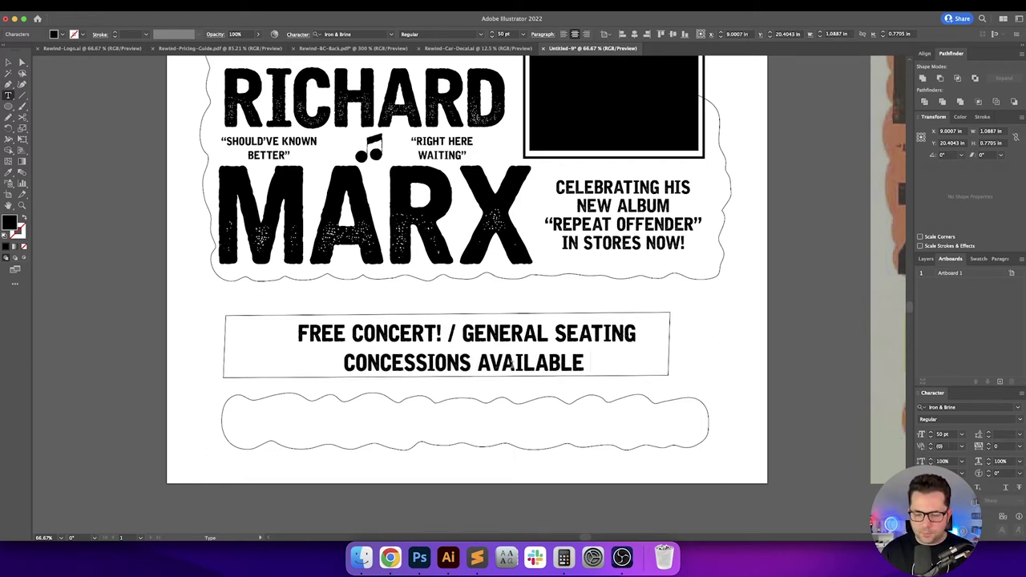
text( / FIREWORKS)
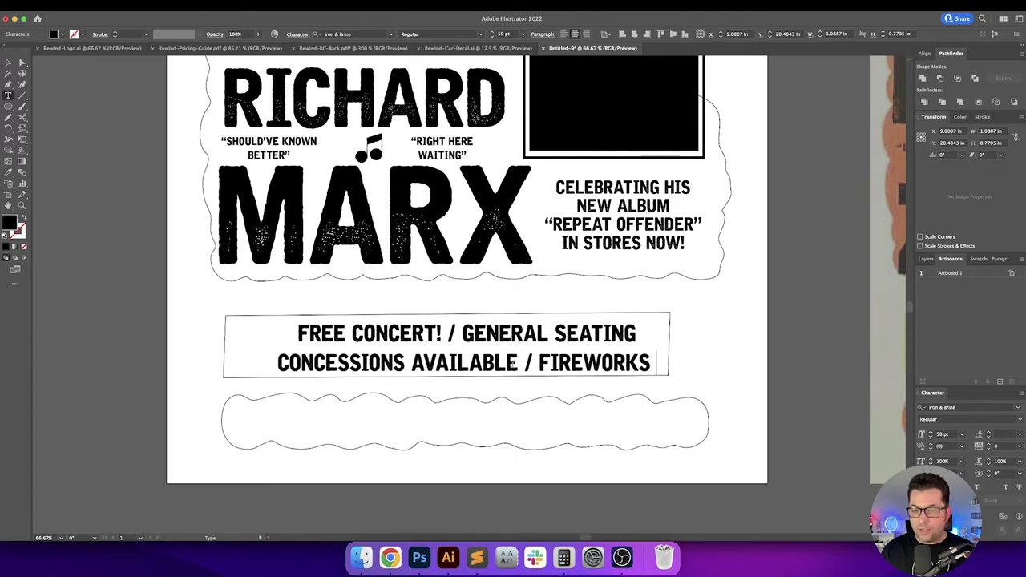
text( TO FOLLOW)
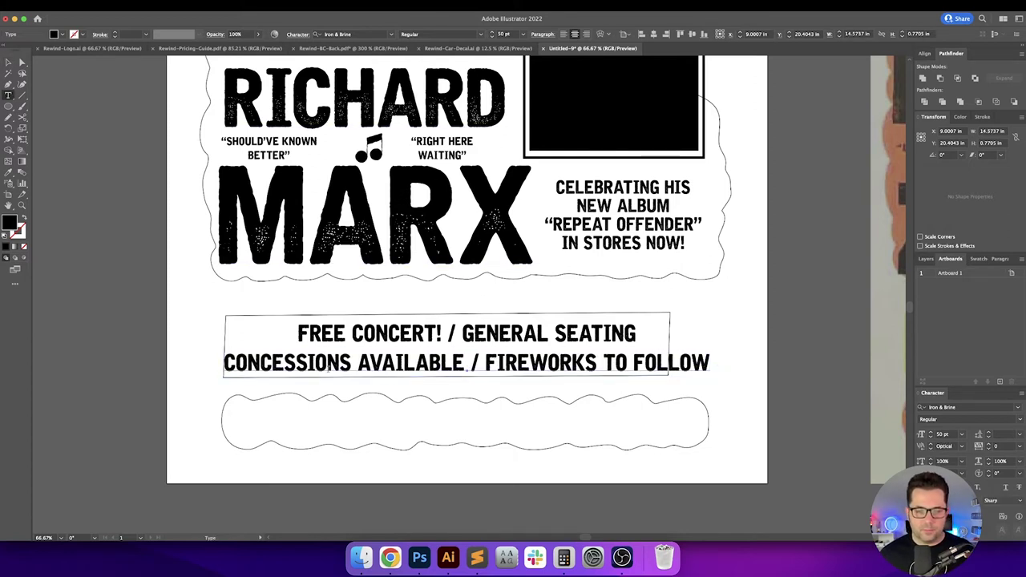
Step: Set the font size of the CONCESSIONS AVAILABLE line to 40 pt
triple_click(327, 367)
click(506, 34)
text(40)
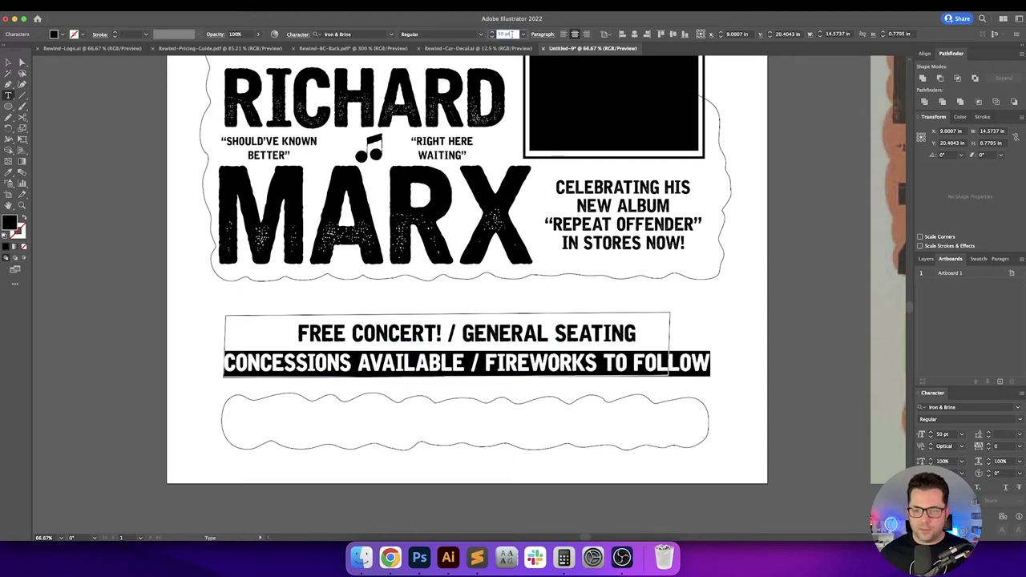
key(Return)
key(Escape)
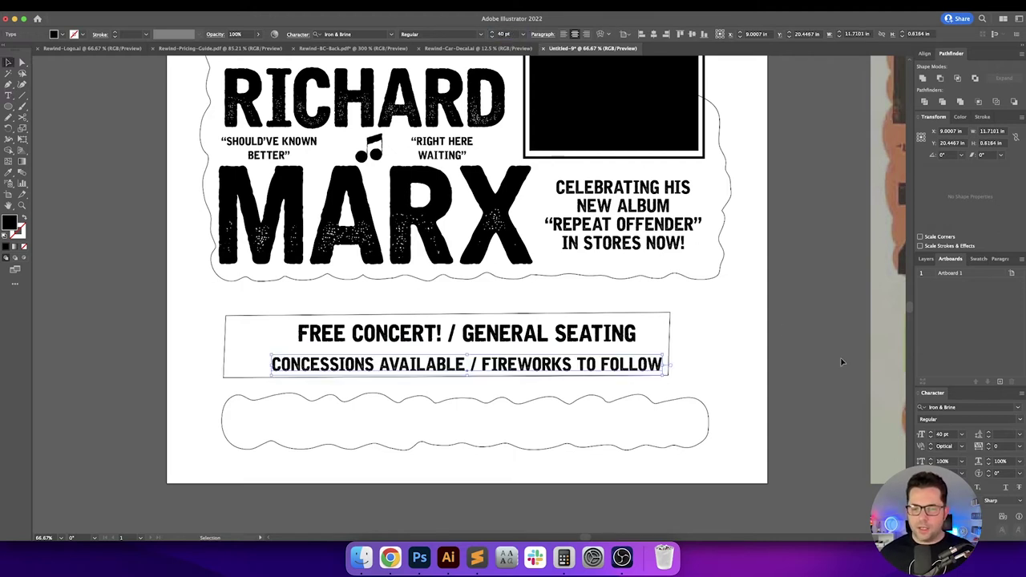
Step: Set the space after paragraph to -20 pt for the FREE CONCERT! line, keeping the line itself in place
double_click(636, 333)
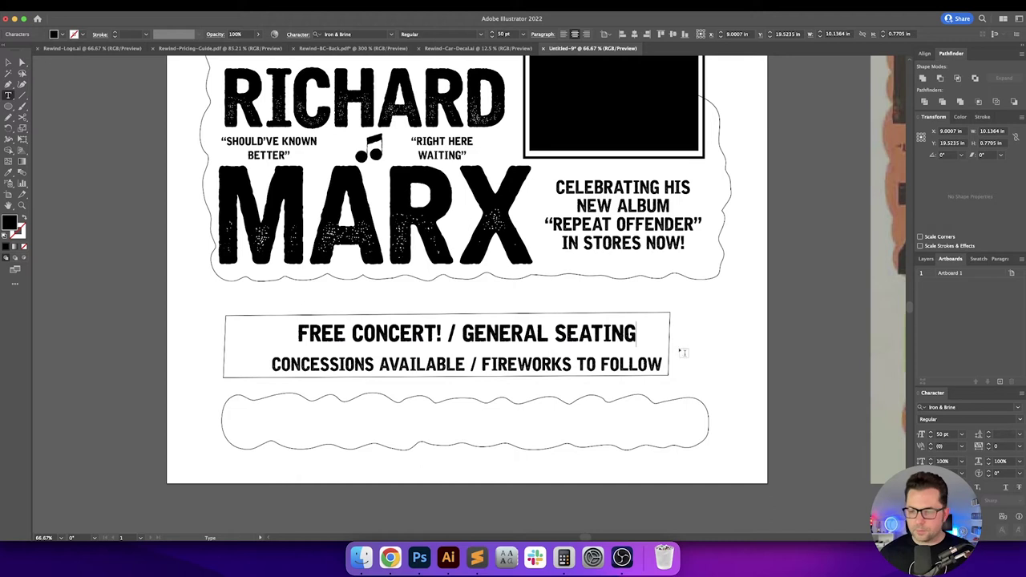
click(999, 259)
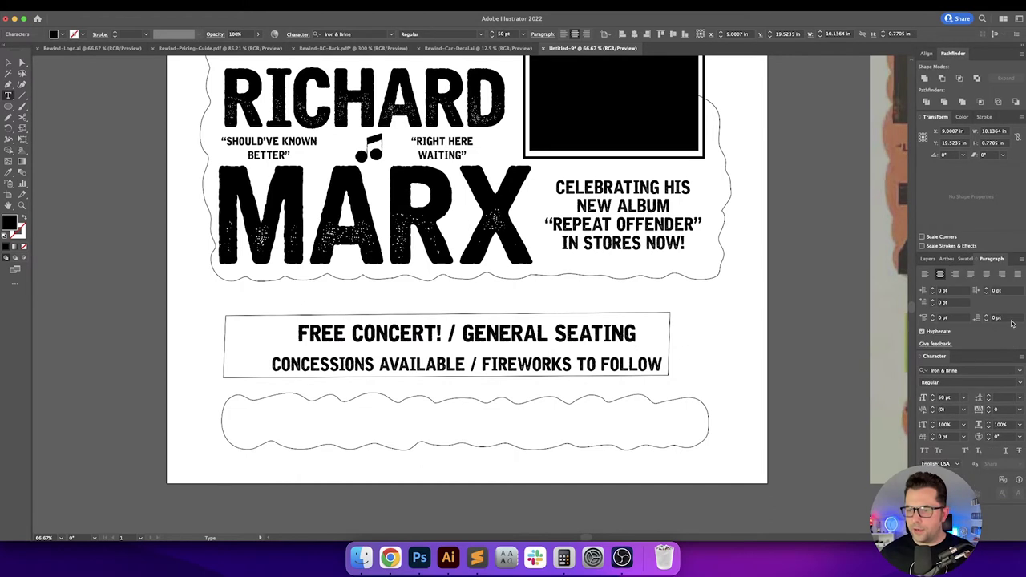
click(1013, 318)
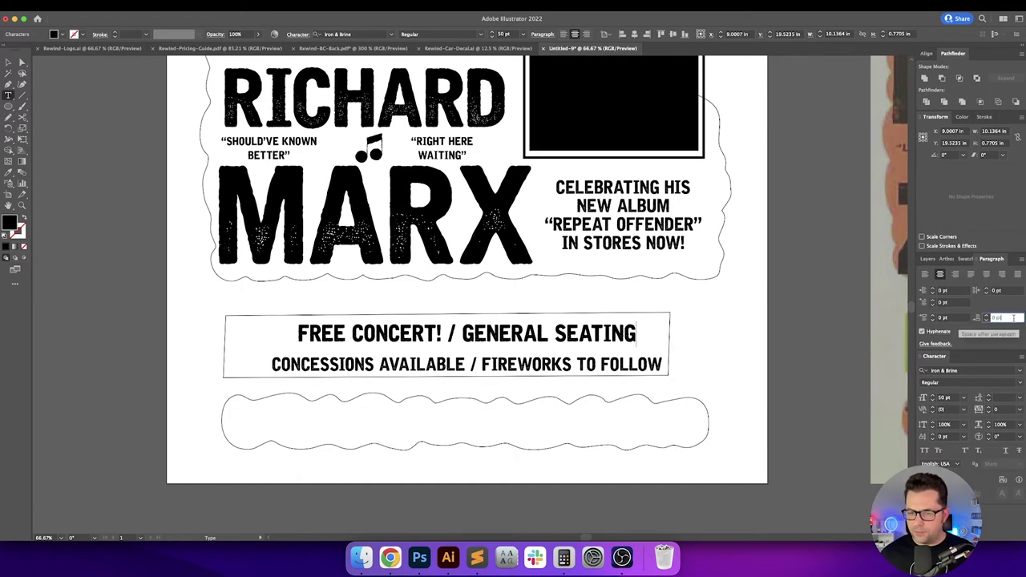
key(Return)
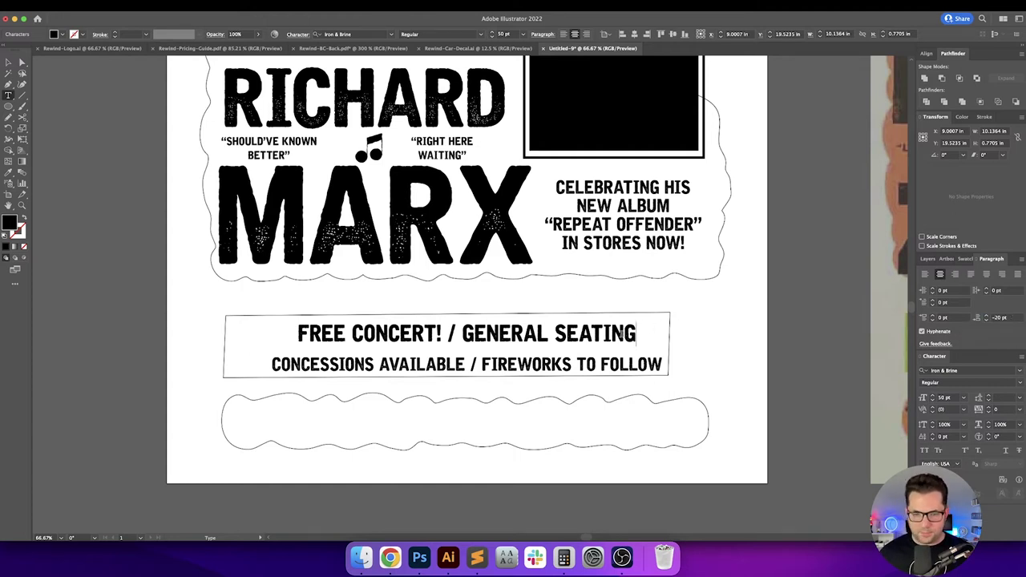
key(Escape)
key(Delete)
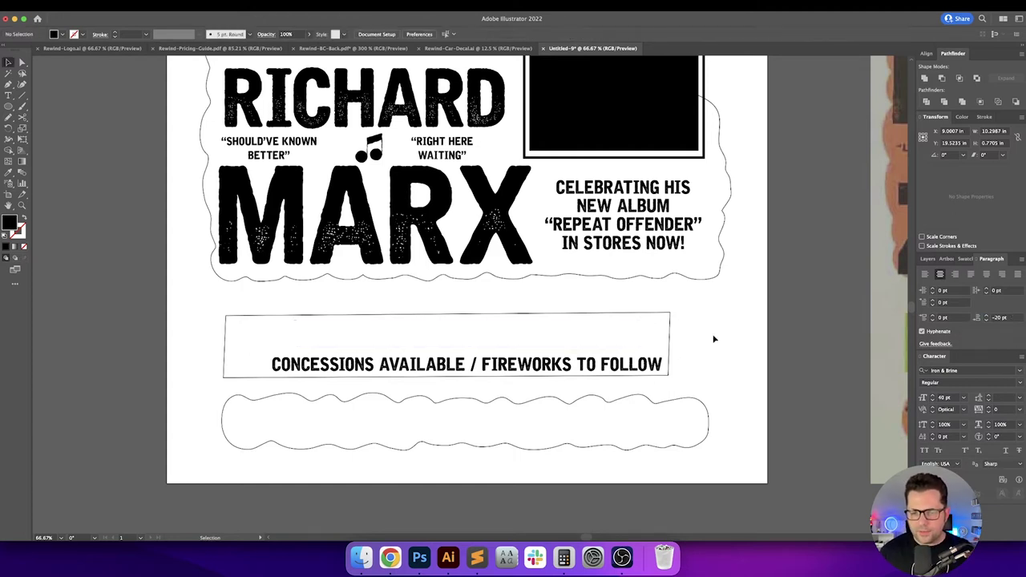
key(cmd+z)
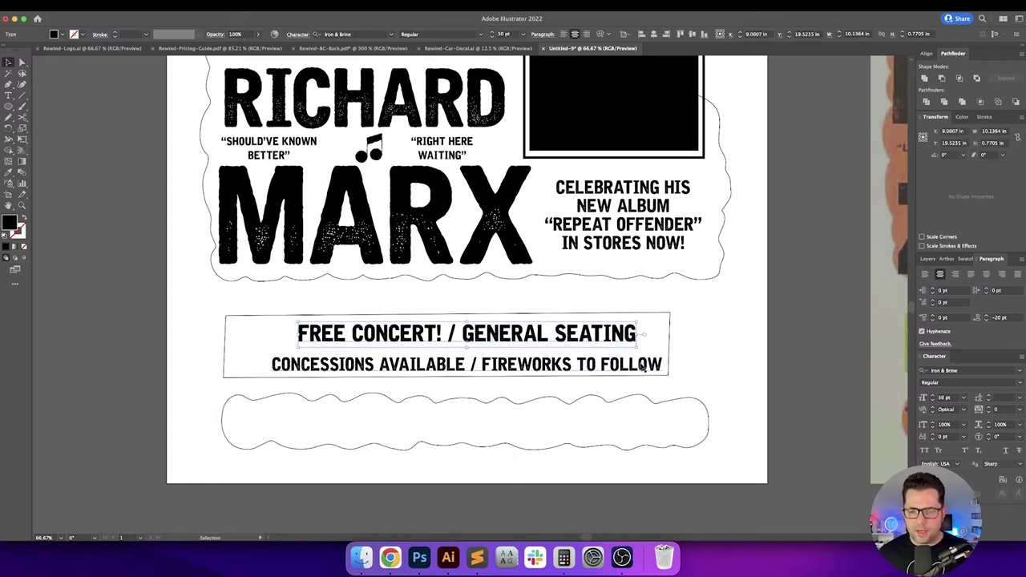
Step: Move the CONCESSIONS AVAILABLE line up closer beneath the FREE CONCERT! line and align both lines' horizontal centres
click(609, 374)
drag(609, 375, 609, 366)
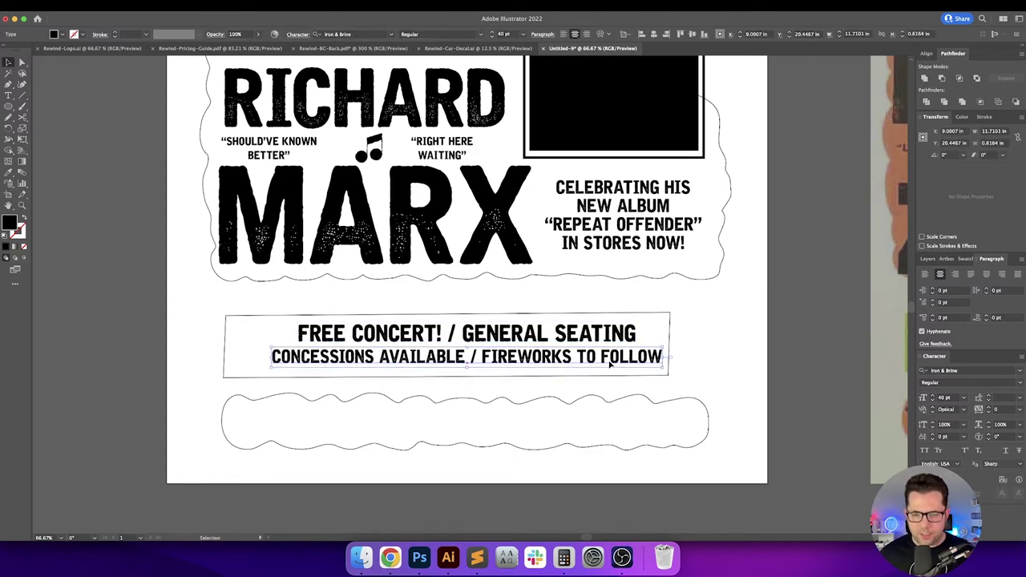
shift+click(617, 337)
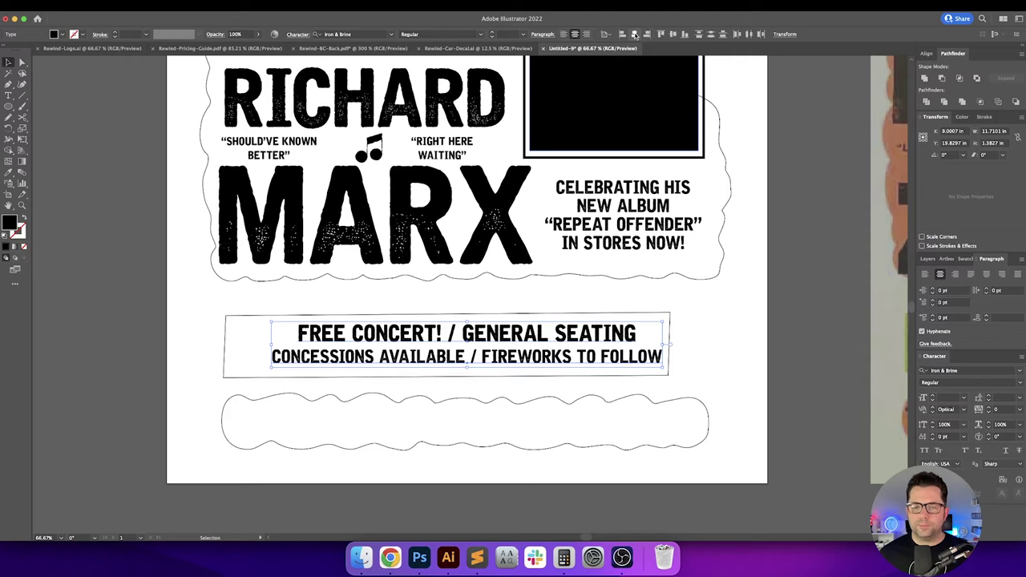
scroll(673, 323, left, 2)
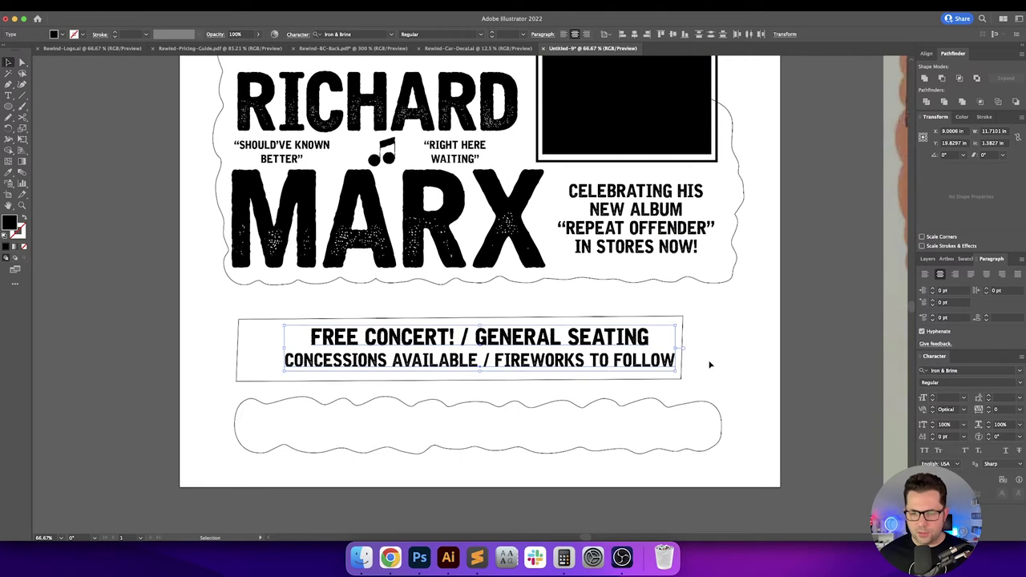
click(720, 367)
Step: Centre the rectangle outline horizontally on the artboard, and do the same for its two text lines
click(682, 335)
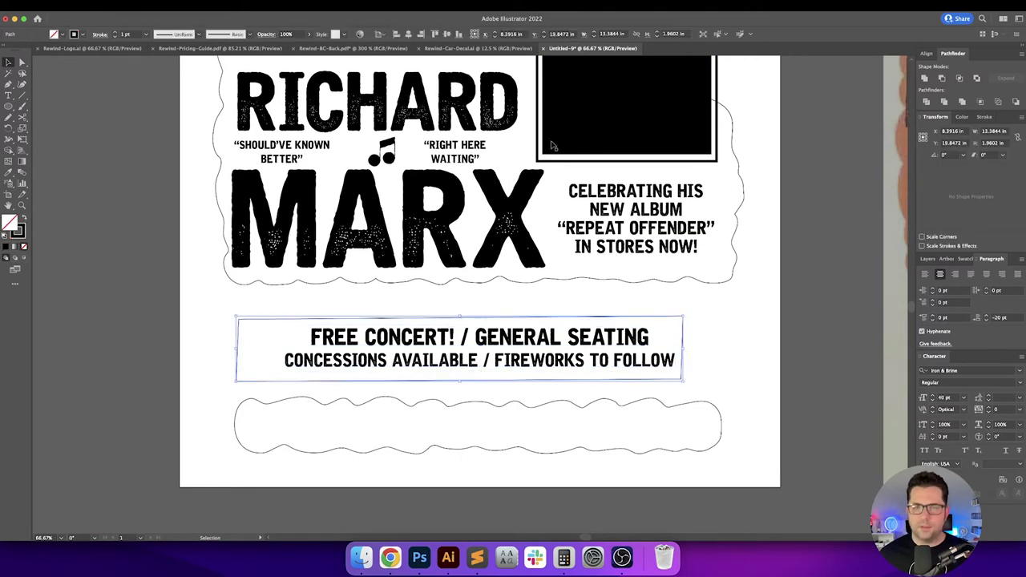
click(408, 34)
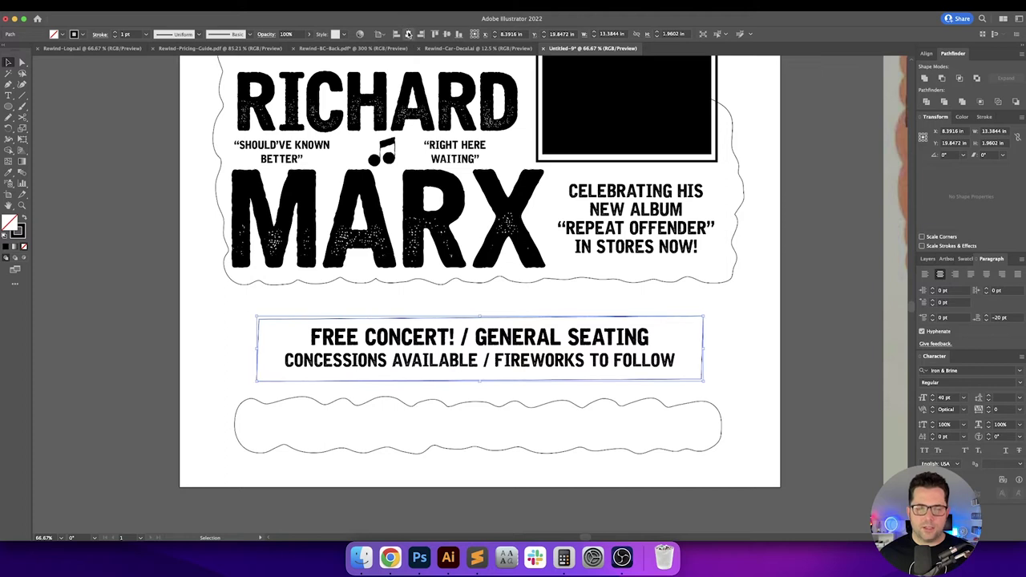
click(732, 350)
click(618, 360)
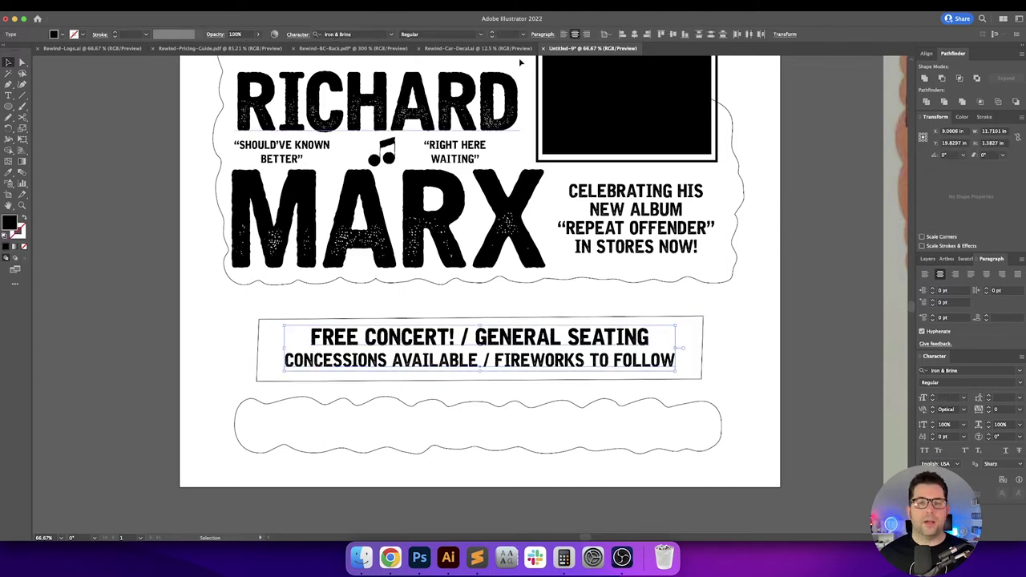
click(633, 35)
click(735, 323)
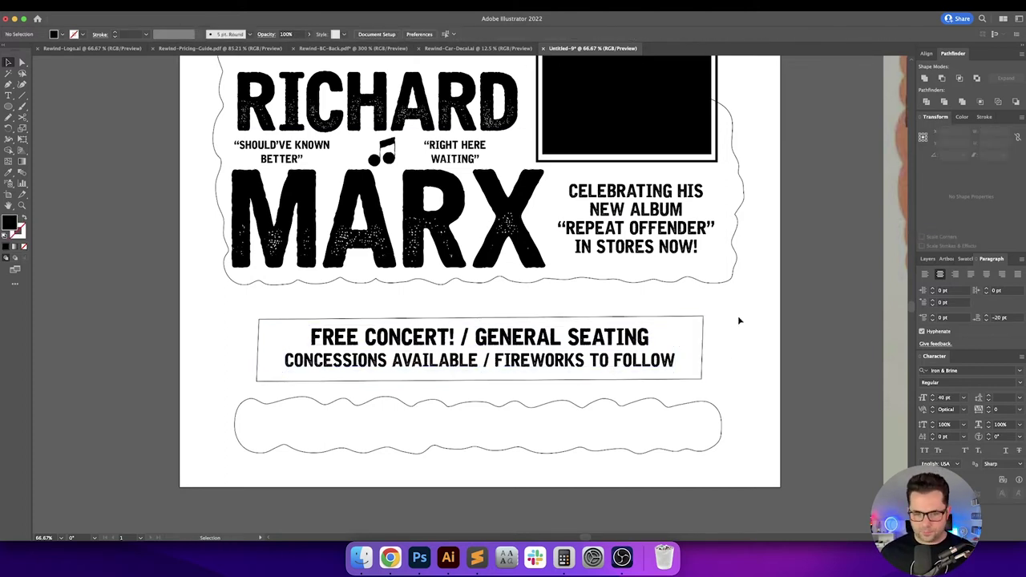
Step: Nudge the rectangle outline together with its FREE CONCERT! and CONCESSIONS AVAILABLE lines slightly upward, toward the large wavy outline
scroll(745, 363, up, 1)
click(528, 366)
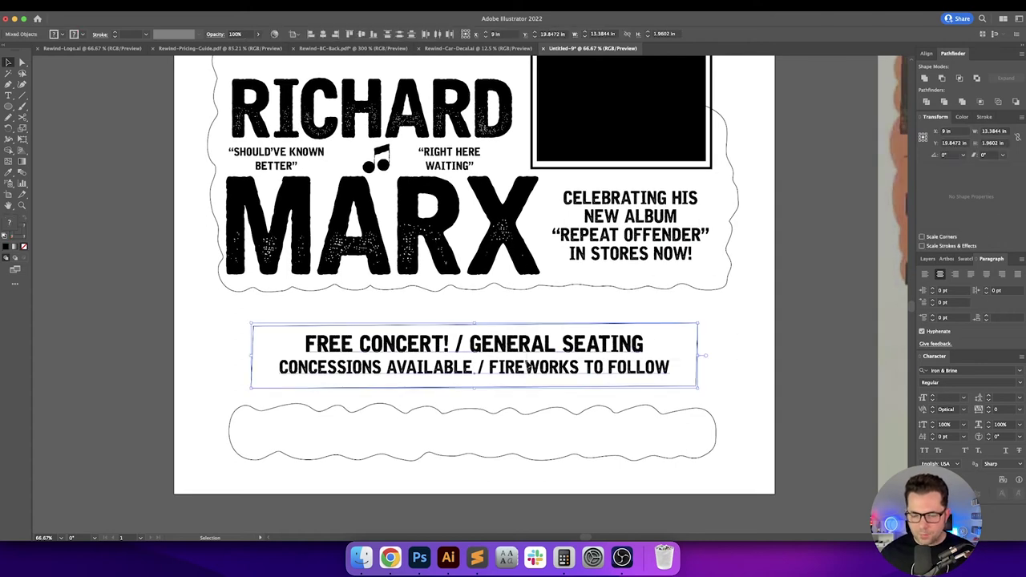
drag(725, 317, 533, 381)
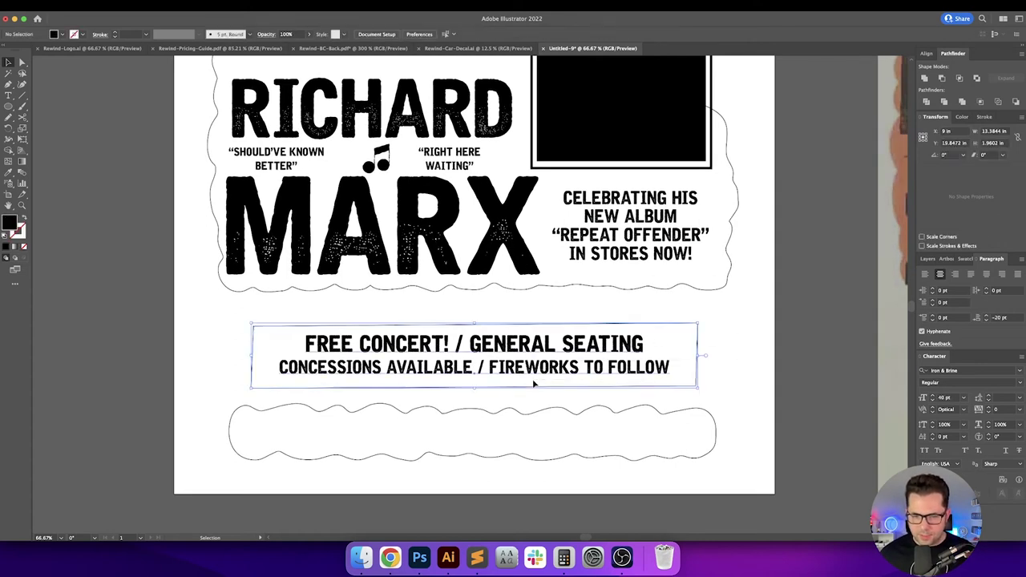
key(Up)
key(Up)
key(Up)
key(Up)
key(Up)
key(Up)
key(Up)
key(Up)
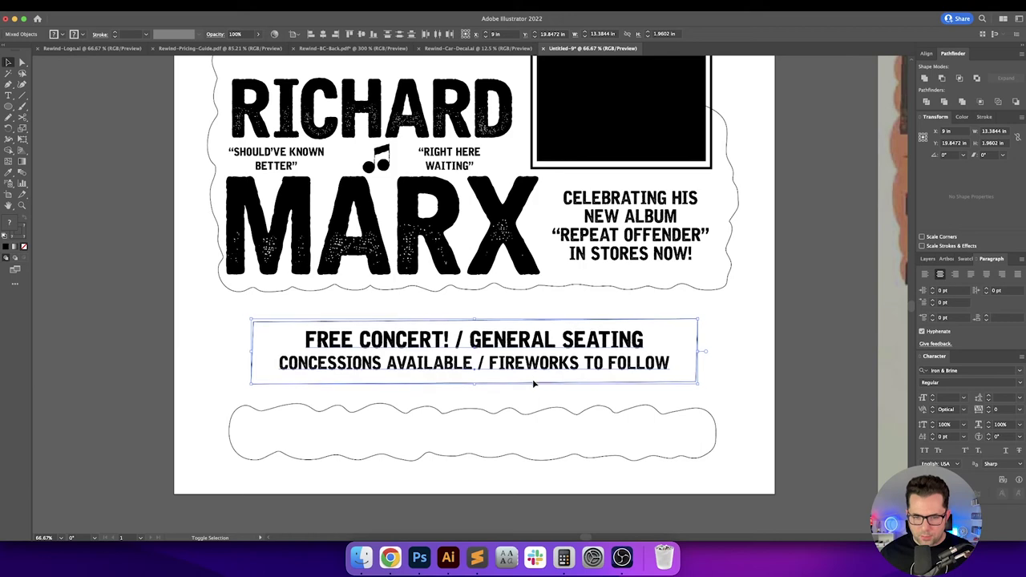
click(725, 379)
drag(725, 379, 682, 379)
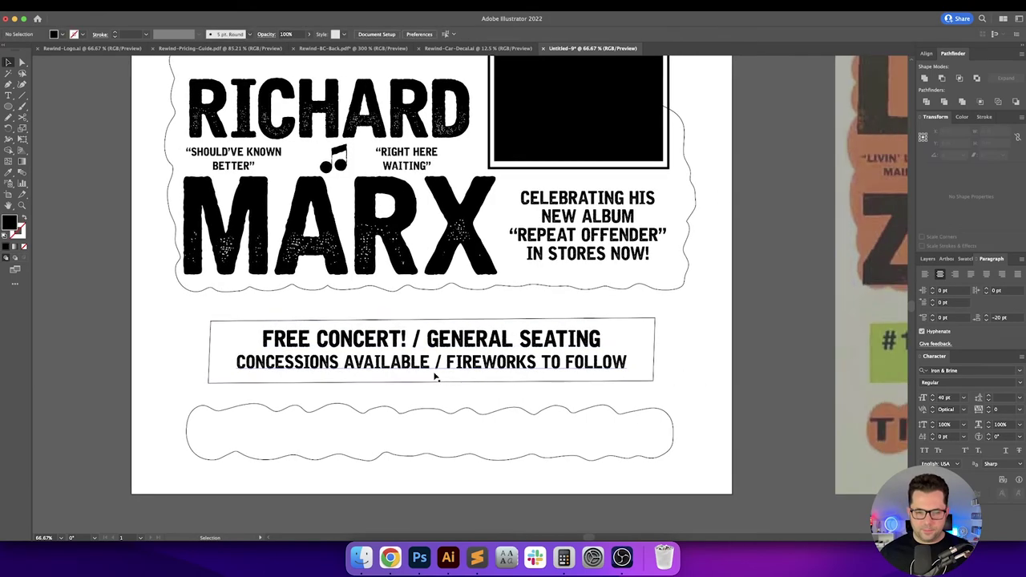
Step: Rotate the FREE CONCERT! and CONCESSIONS AVAILABLE lines together by 0.5° so they match the tilt of their rectangle
click(489, 361)
shift+click(505, 342)
click(461, 343)
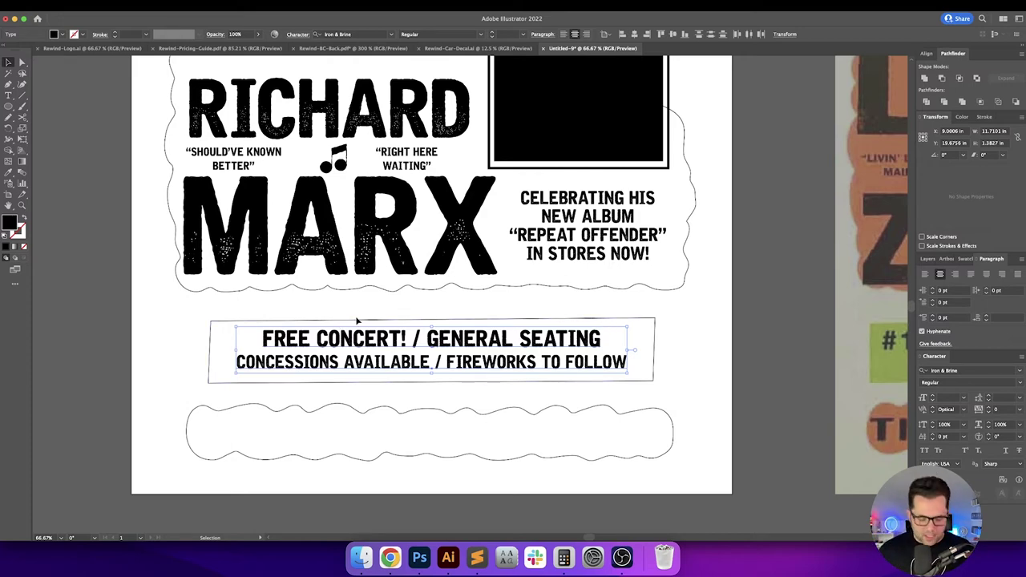
key(r)
key(Return)
text(-1)
key(Tab)
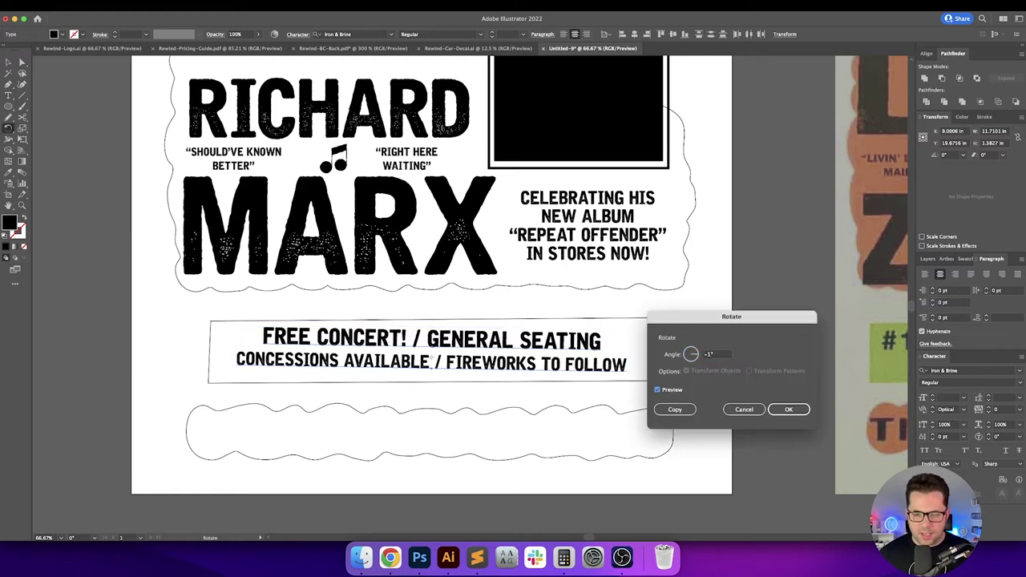
key(Tab)
key(Down)
key(Up)
key(Up)
key(Up)
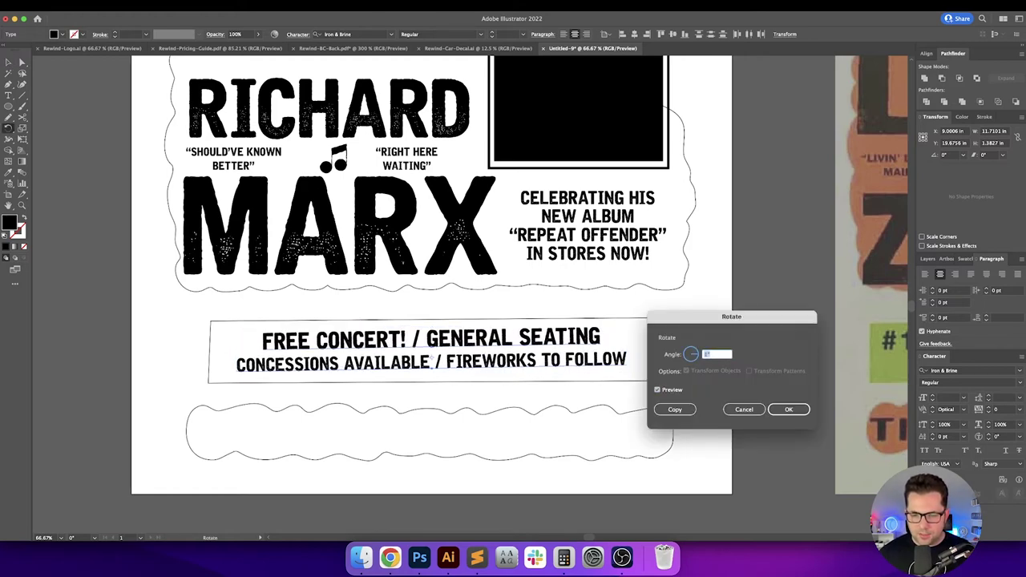
key(Down)
text(.5)
key(Tab)
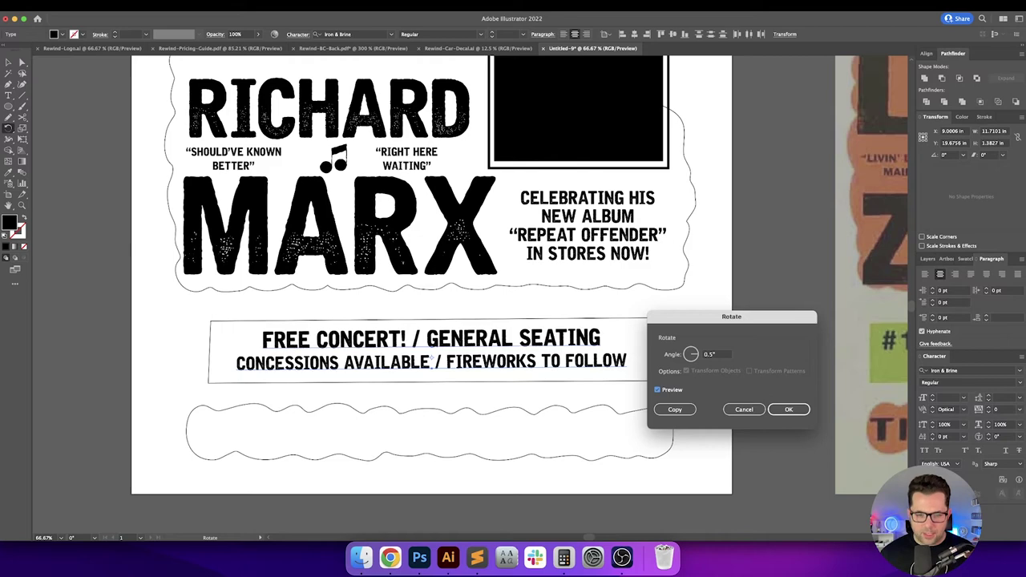
key(Return)
key(v)
click(718, 368)
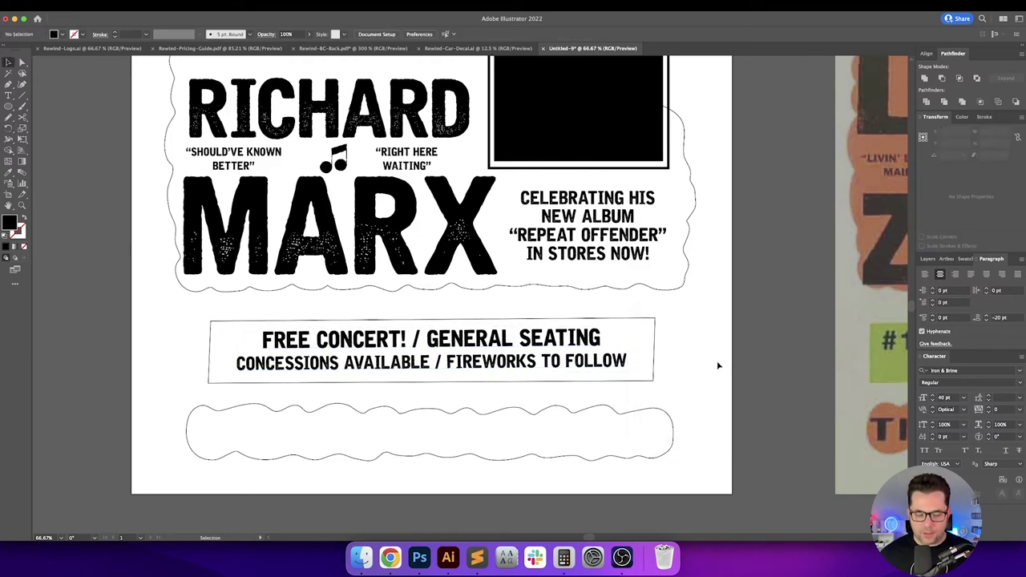
Step: Add the text line "RIVERFRONT PARK • NASHVILLE, TENNESSEE" inside the lower wavy outline and centre it horizontally on the artboard
drag(753, 379, 751, 325)
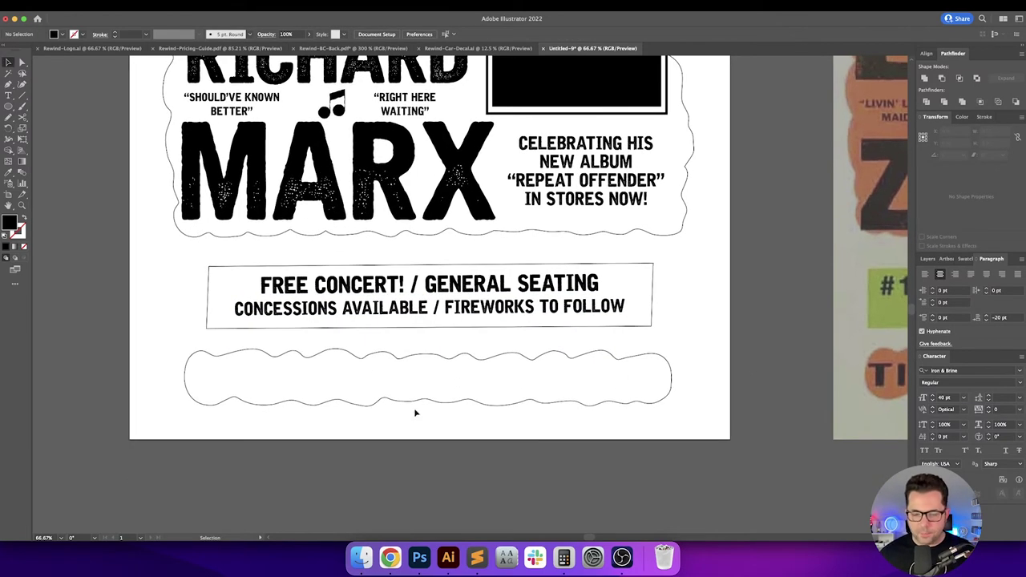
key(t)
click(318, 389)
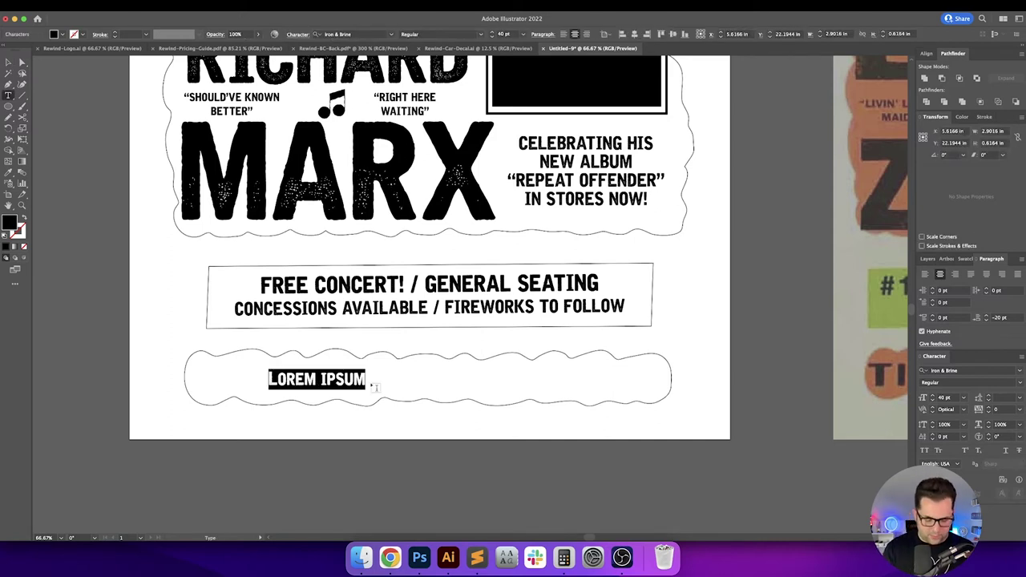
text(RIVERFRONT)
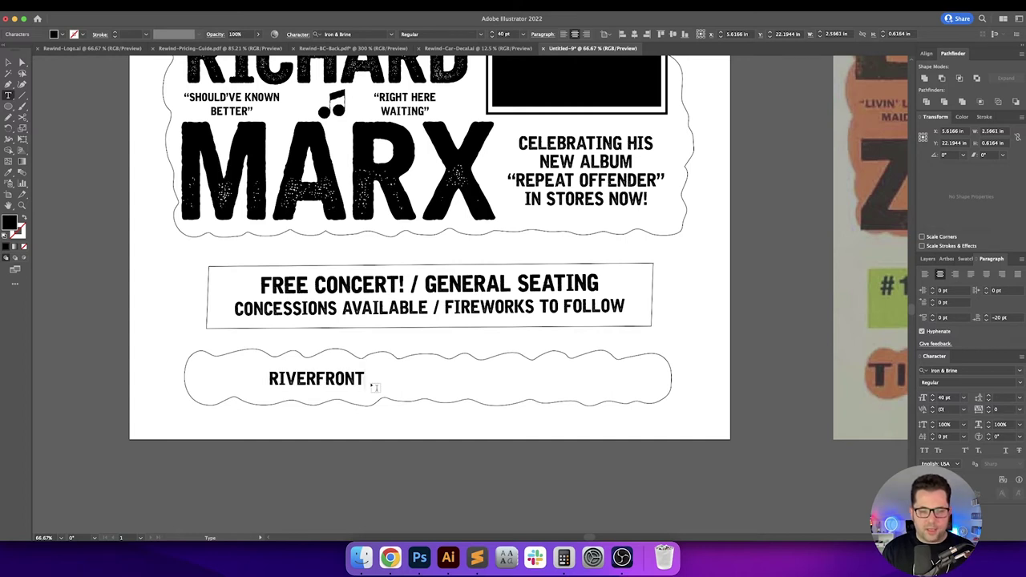
text( PARK, NASHV)
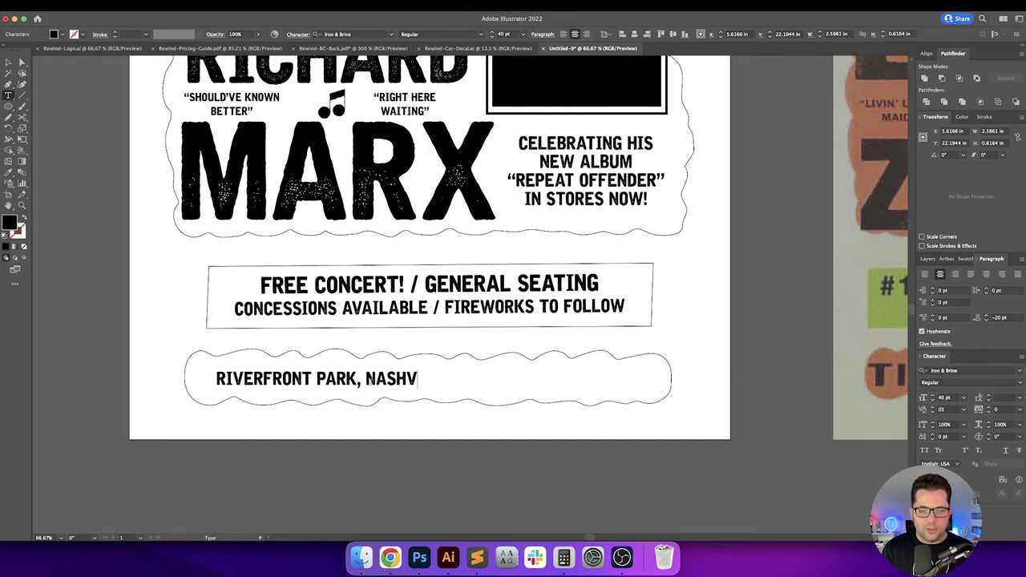
text(ILLE, TENNESSE)
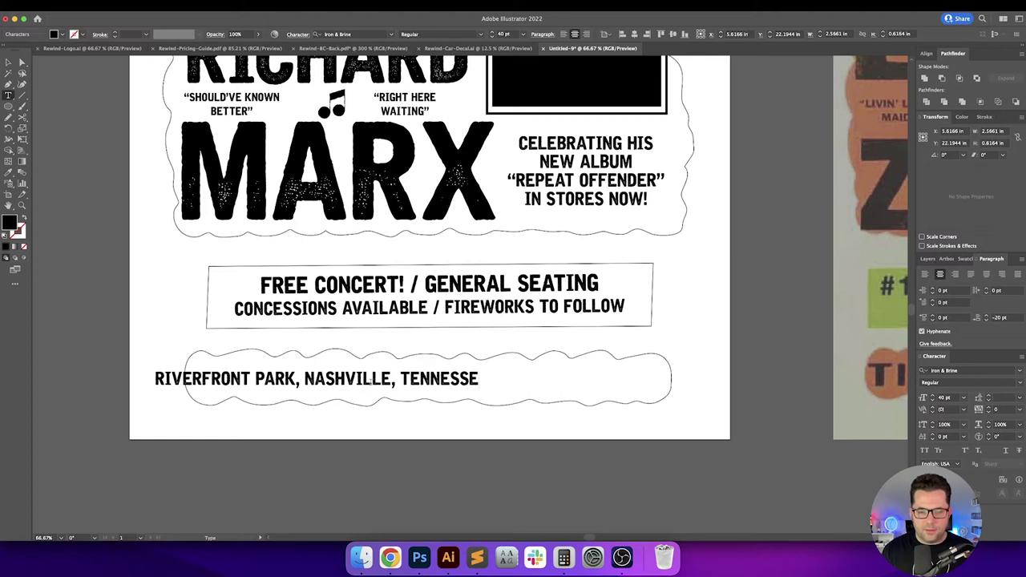
text(E)
key(BackSpace)
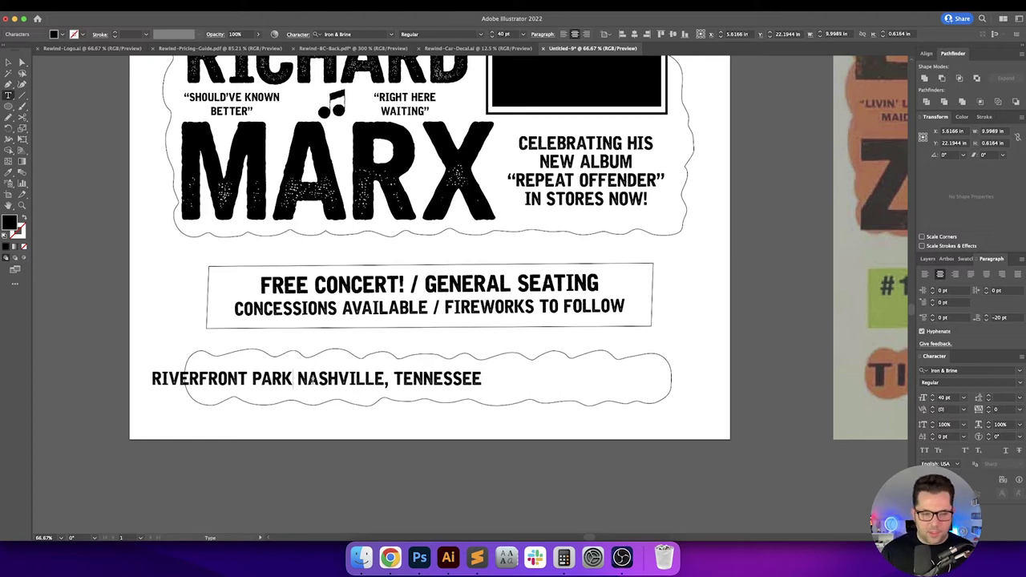
text(|)
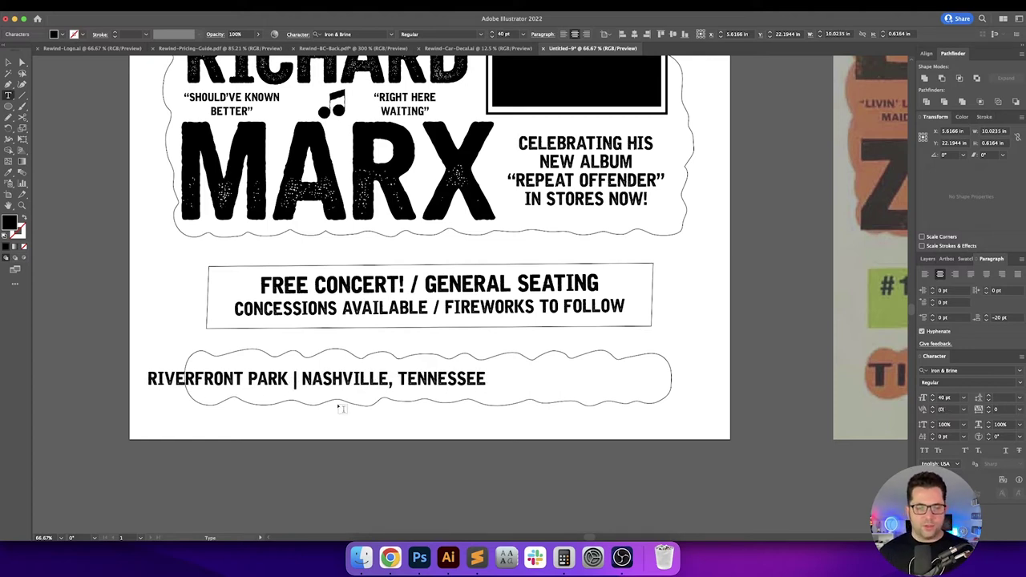
key(BackSpace)
text(•)
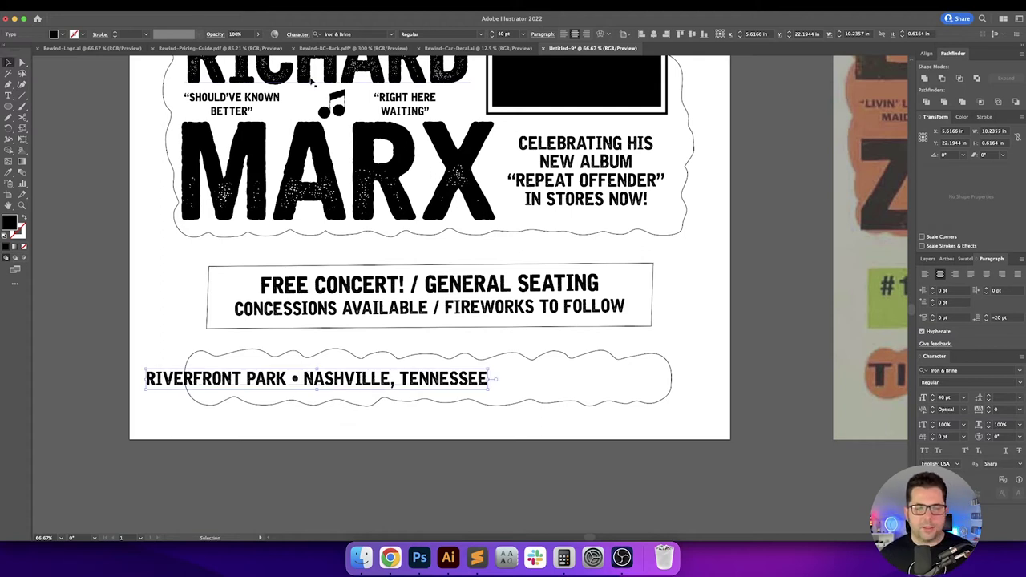
key(Escape)
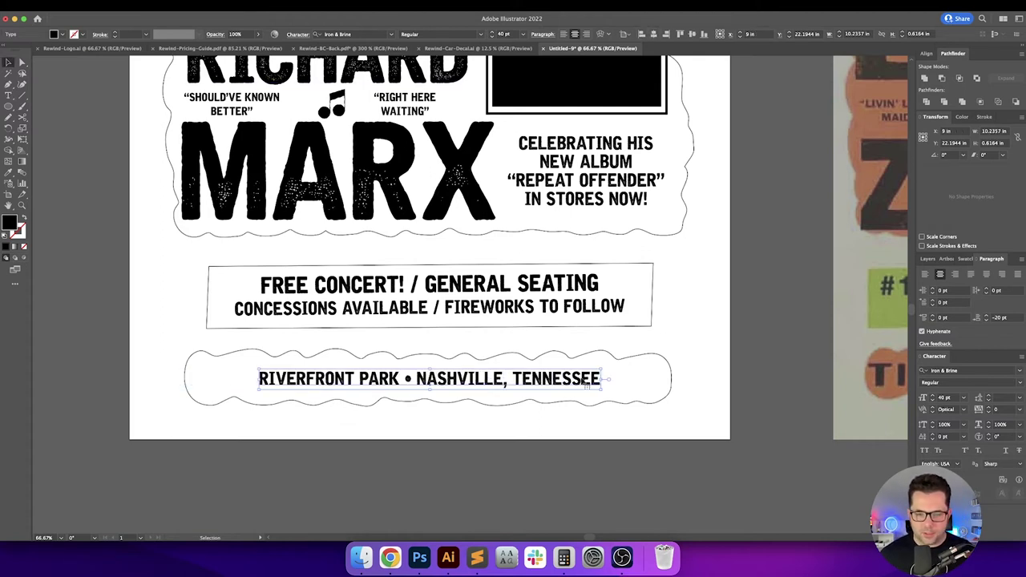
click(712, 367)
Step: Unlock the Led Zeppelin reference poster image and set its opacity to 100%
drag(725, 373, 725, 379)
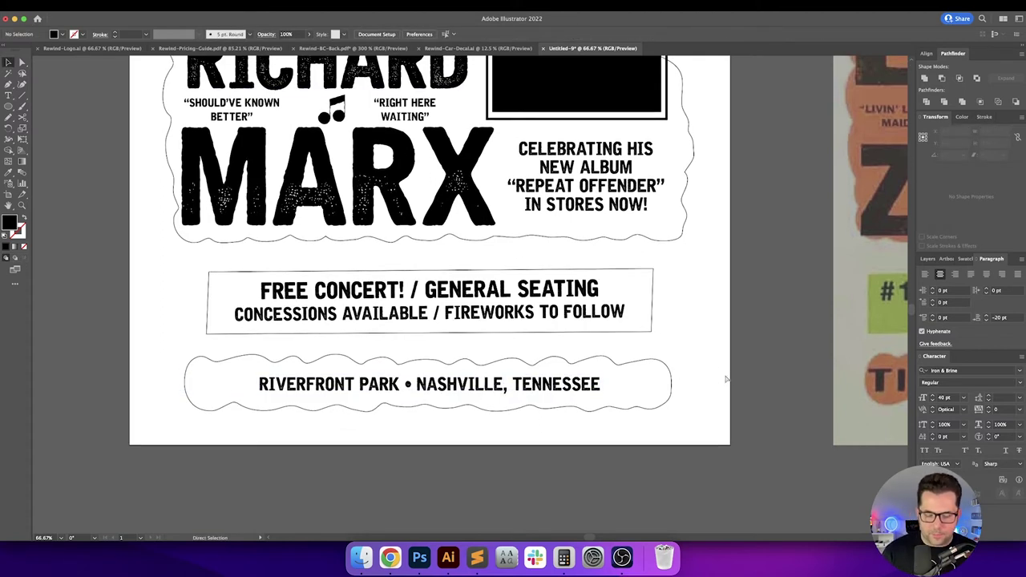
key(super+0)
drag(663, 352, 569, 347)
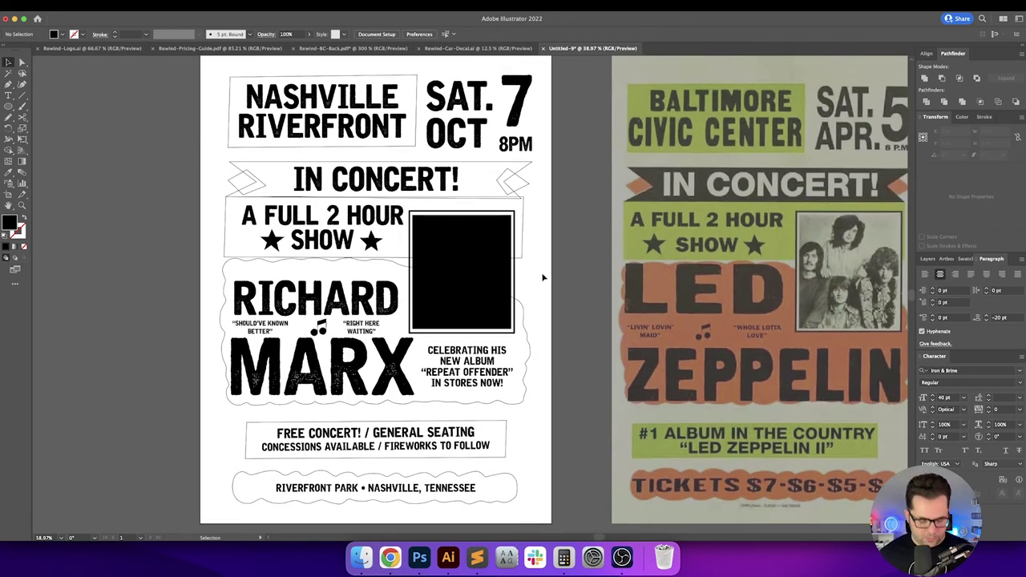
drag(577, 261, 574, 266)
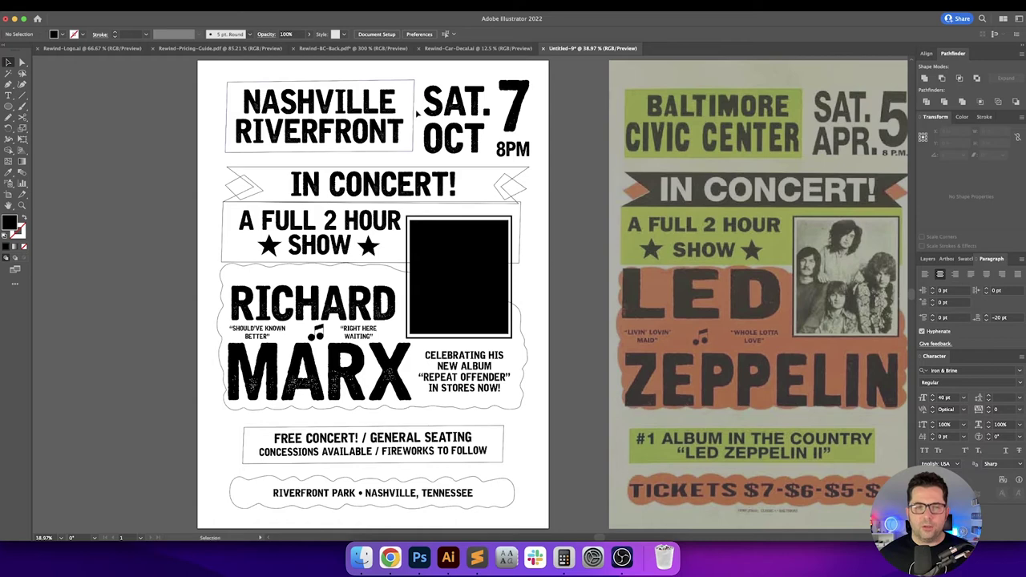
click(411, 78)
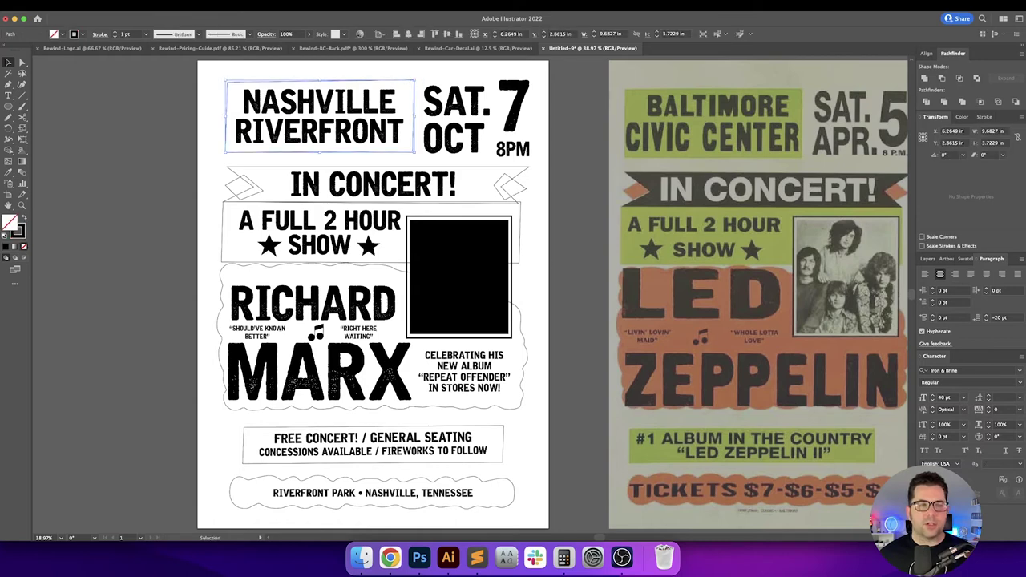
click(109, 6)
click(127, 83)
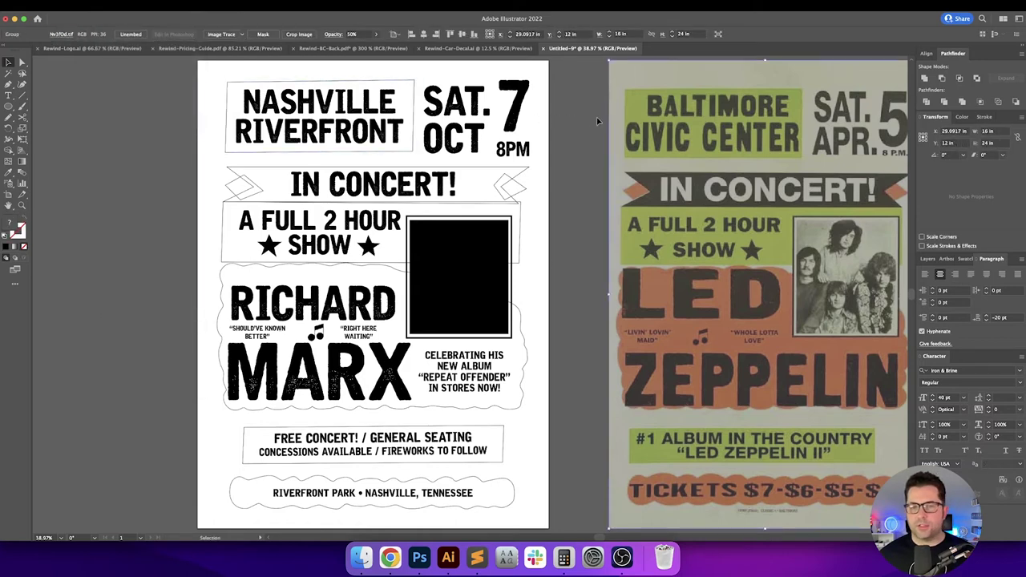
click(358, 34)
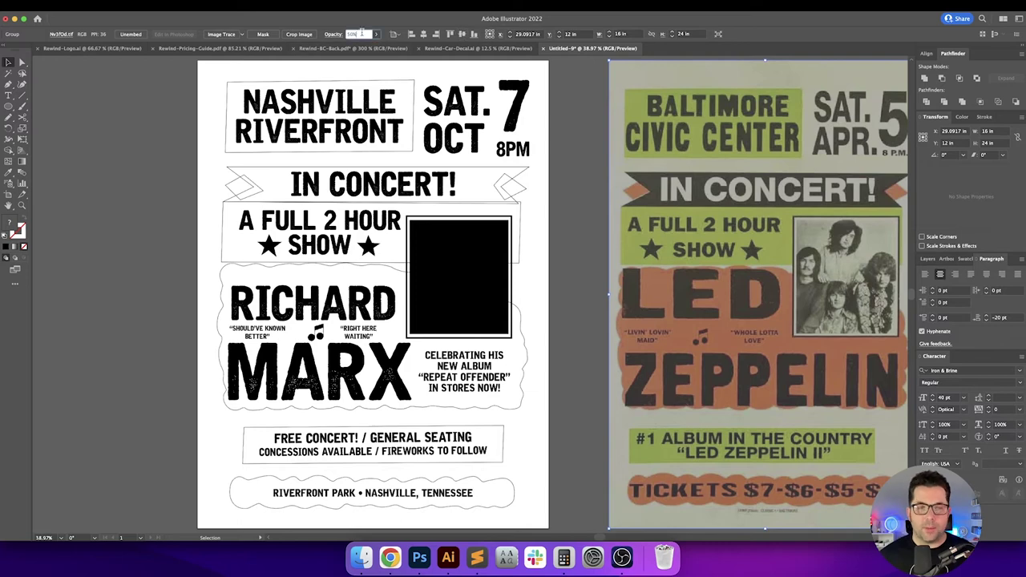
text(100)
key(Return)
click(577, 104)
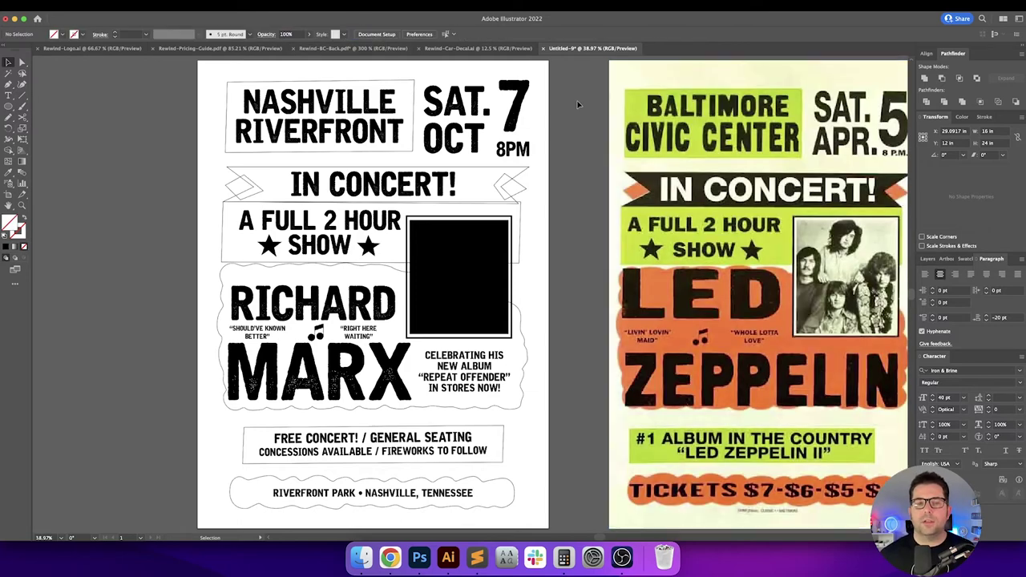
Step: Fill the three rectangles behind NASHVILLE RIVERFRONT, A FULL 2 HOUR SHOW and FREE CONCERT! with the reference poster's lime green and send them to the back
click(395, 83)
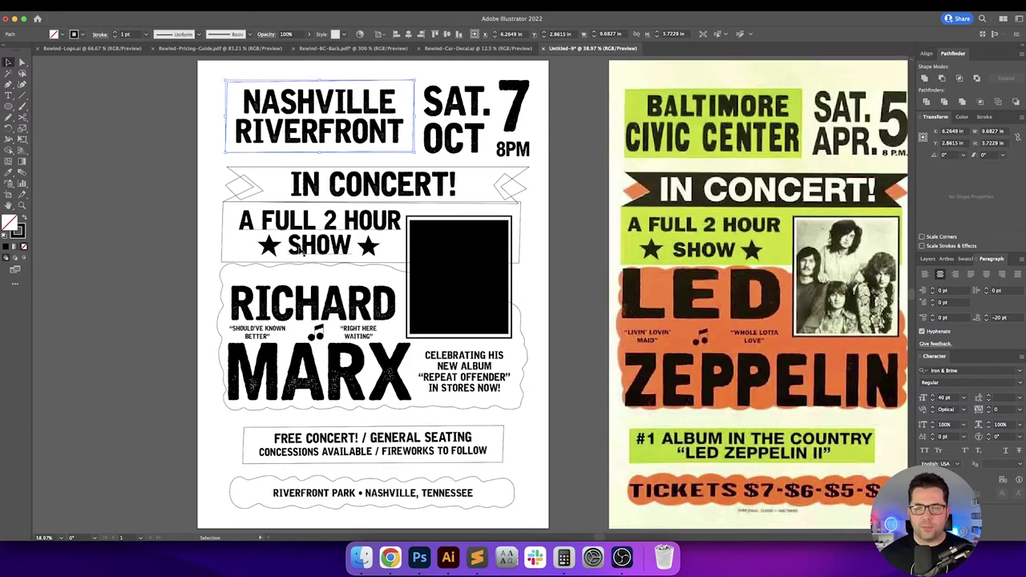
shift+click(223, 227)
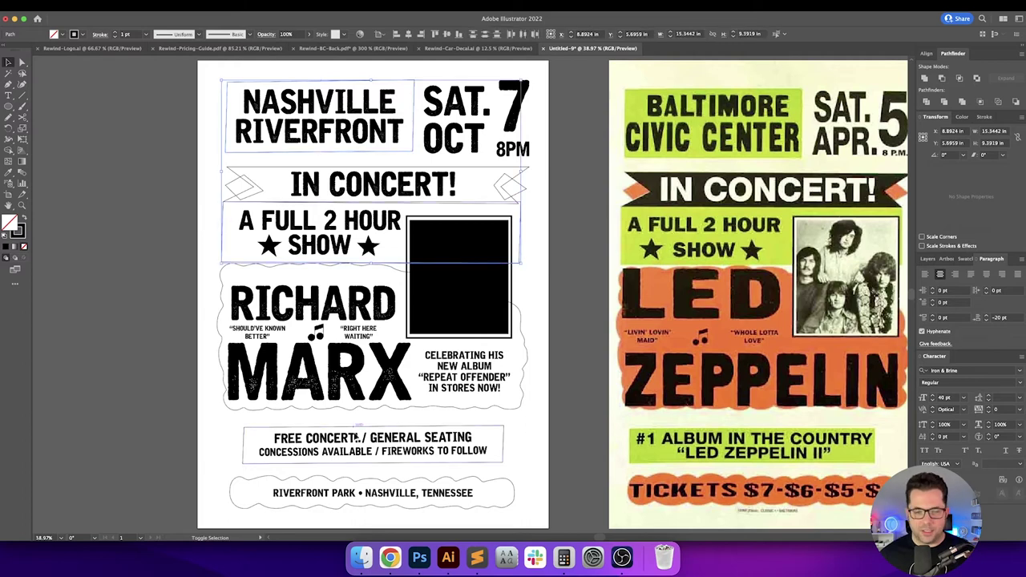
shift+click(504, 443)
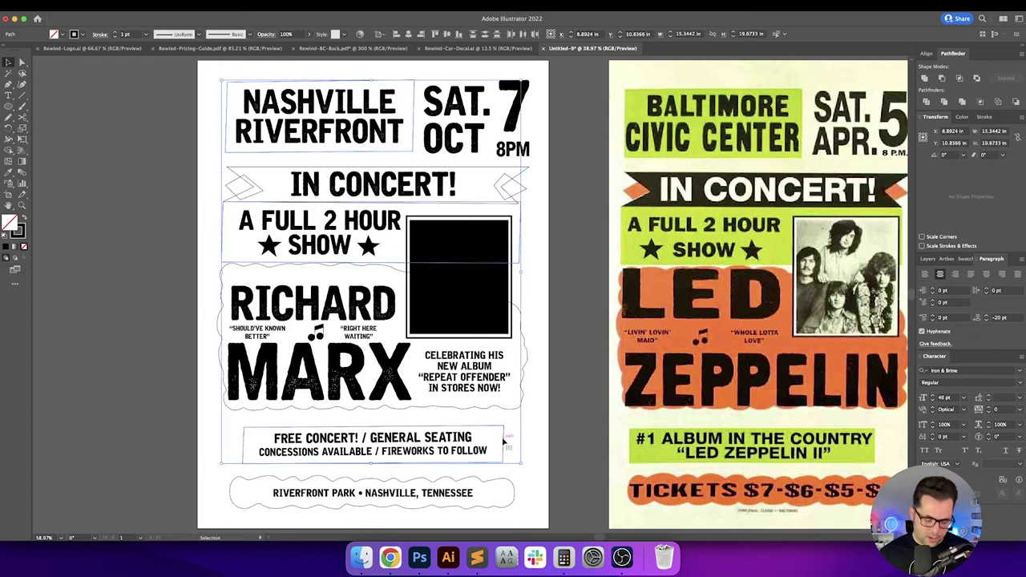
key(i)
click(503, 439)
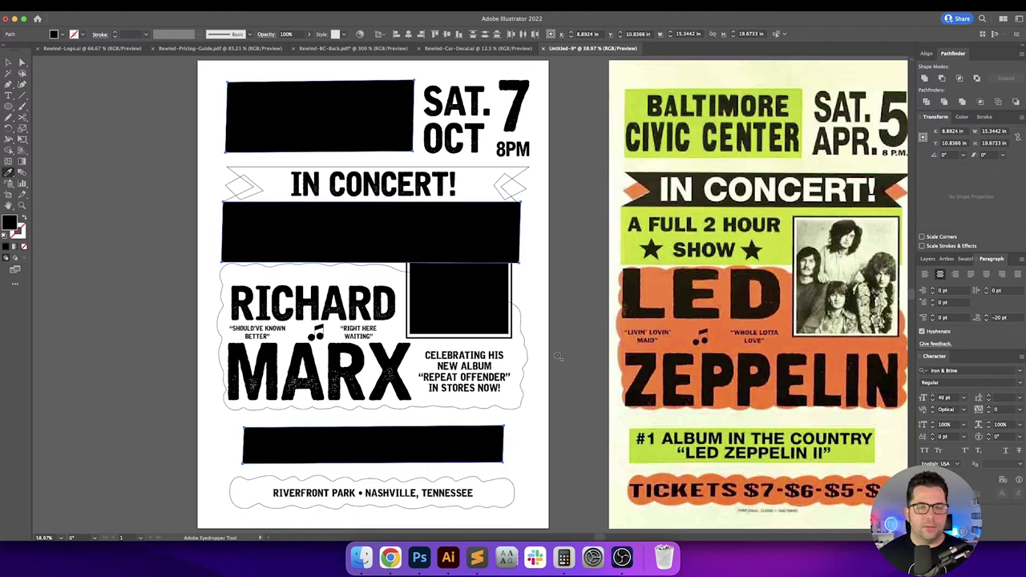
click(639, 103)
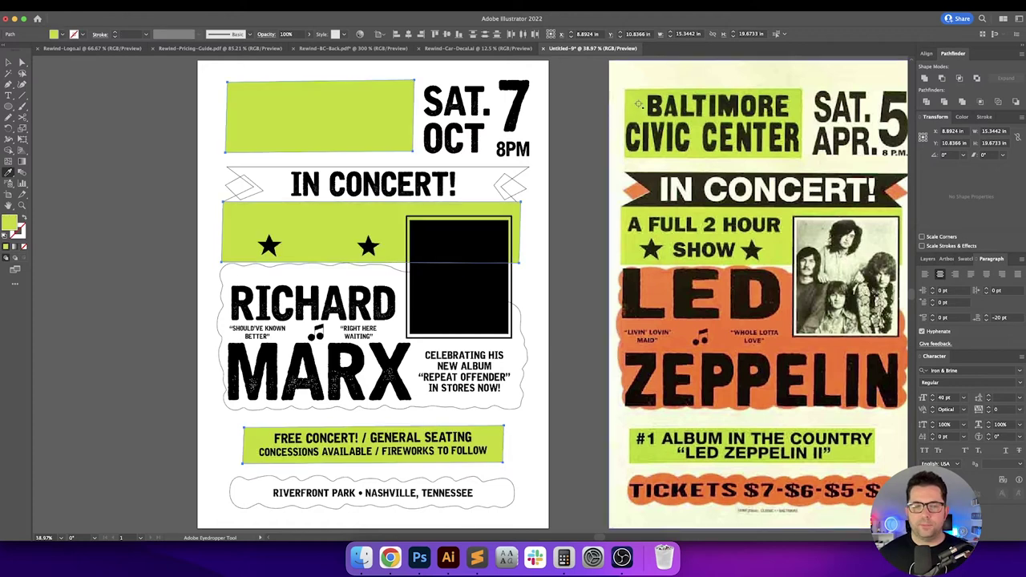
key(shift+super+[)
key(v)
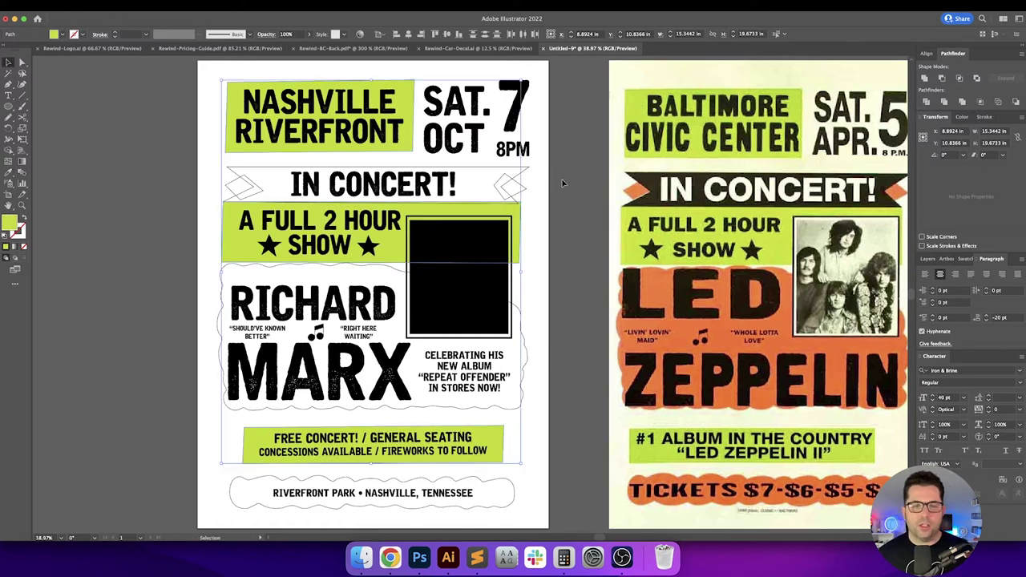
click(561, 187)
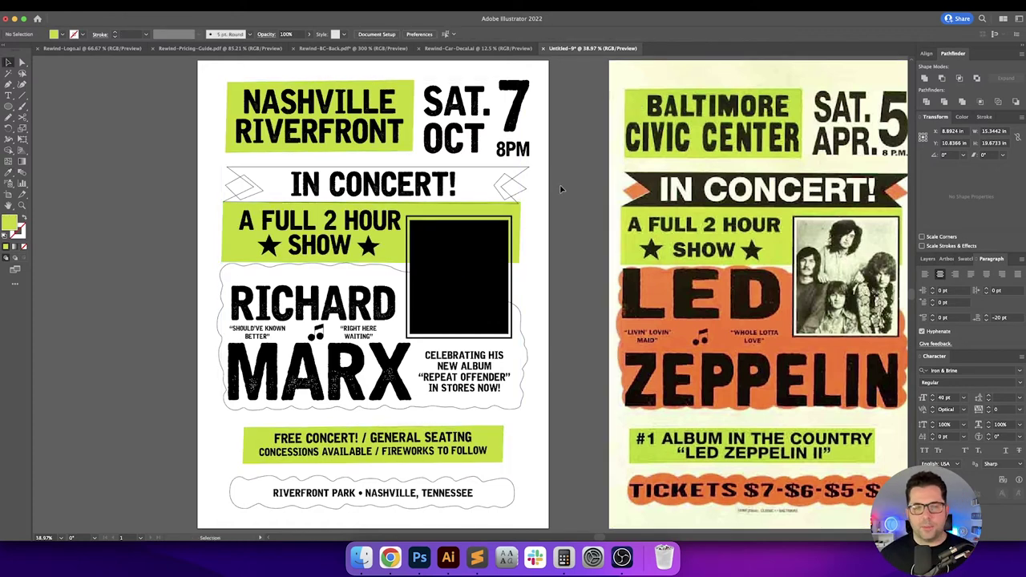
Step: Fill both diamond shapes at the ends of the IN CONCERT! banner with the orange sampled from the reference poster's diamond
click(234, 185)
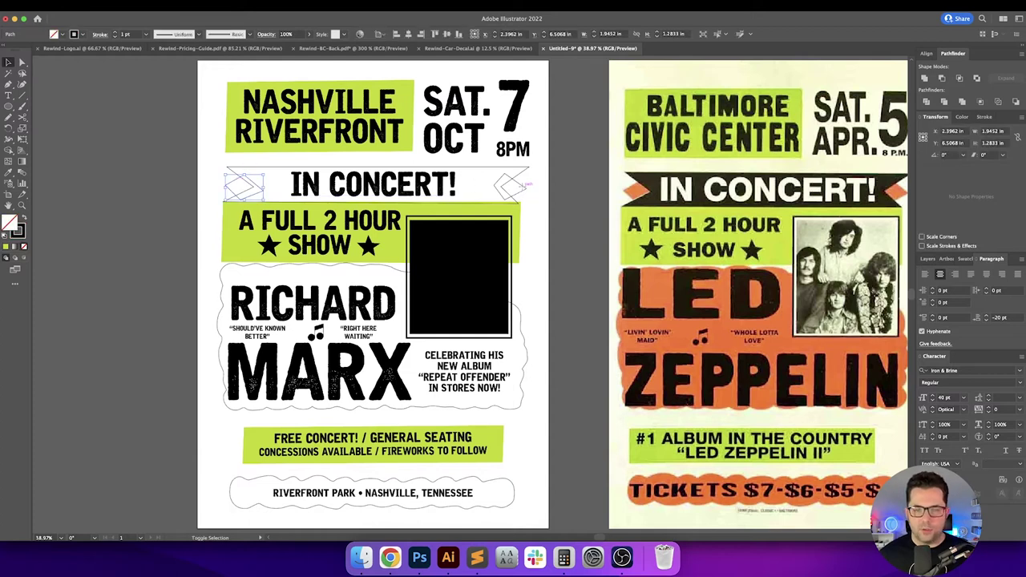
shift+click(521, 185)
key(i)
scroll(721, 240, right, 5)
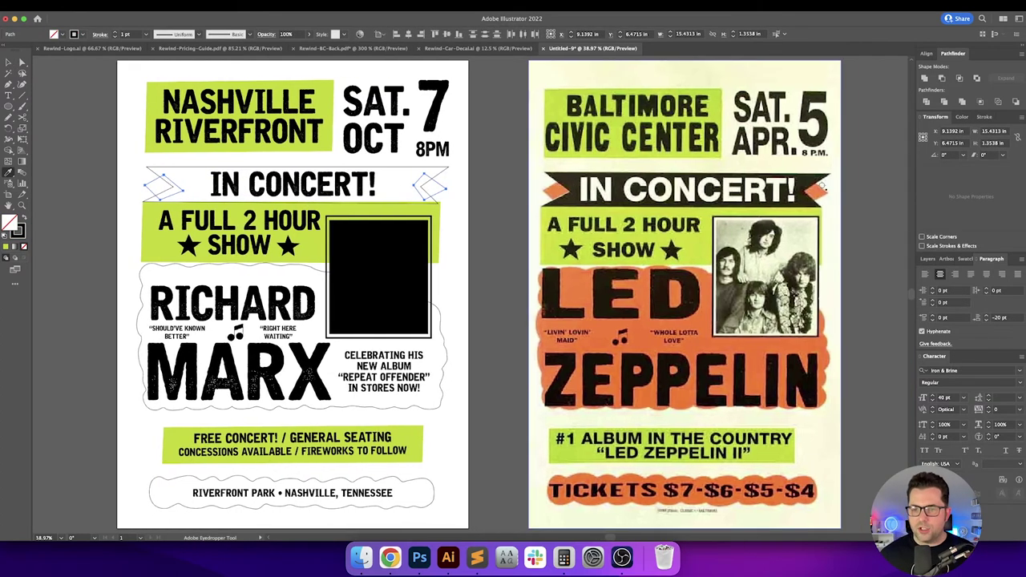
click(820, 191)
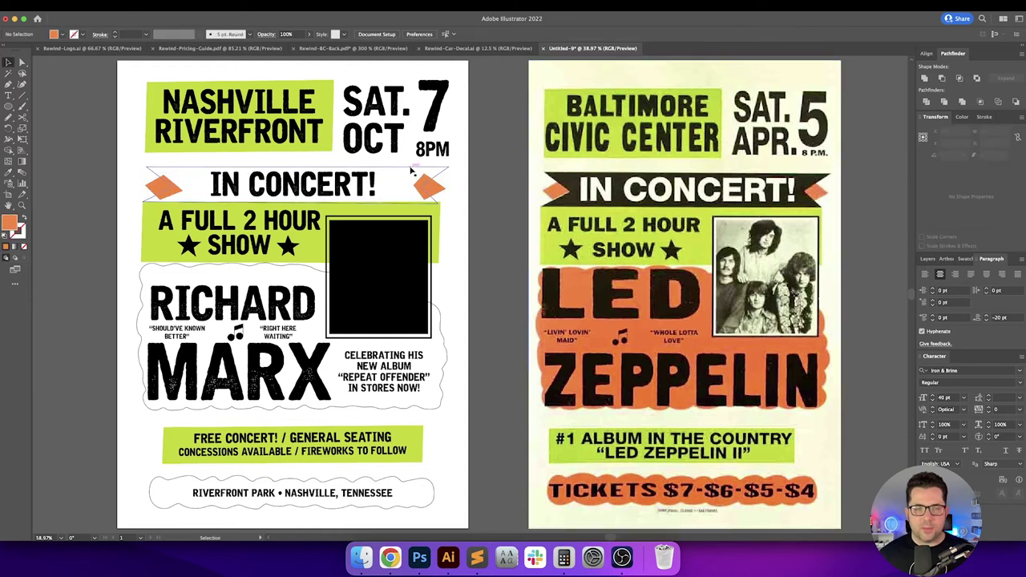
Step: Fill the IN CONCERT! banner shape with black and make its lettering white
key(v)
key(shift+x)
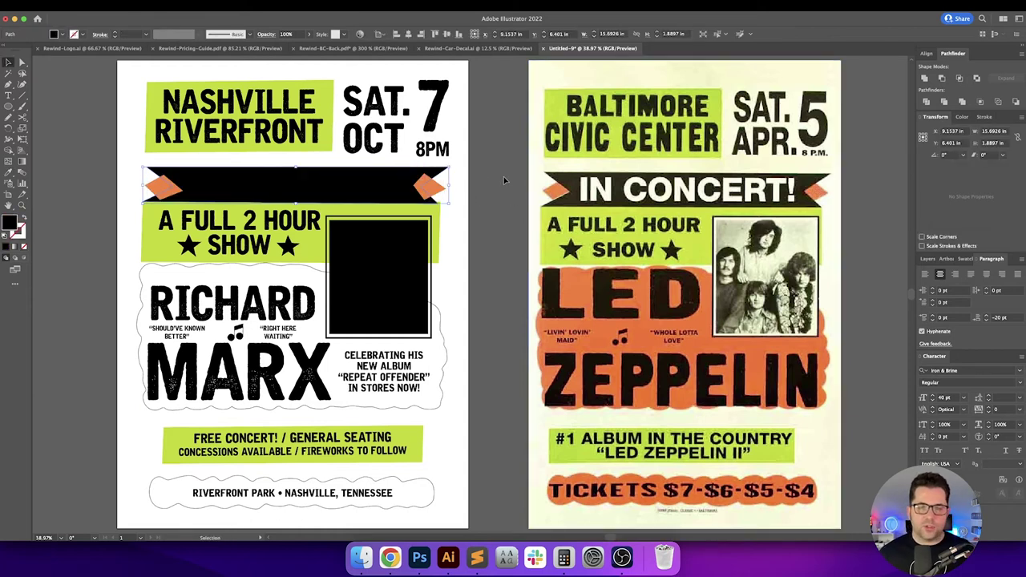
key(a)
key(super+y)
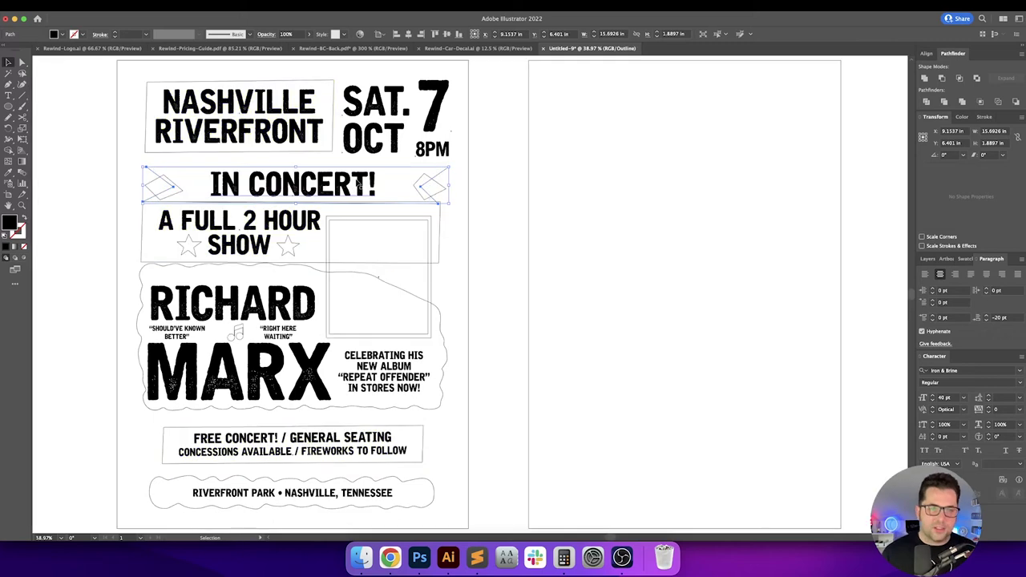
click(358, 183)
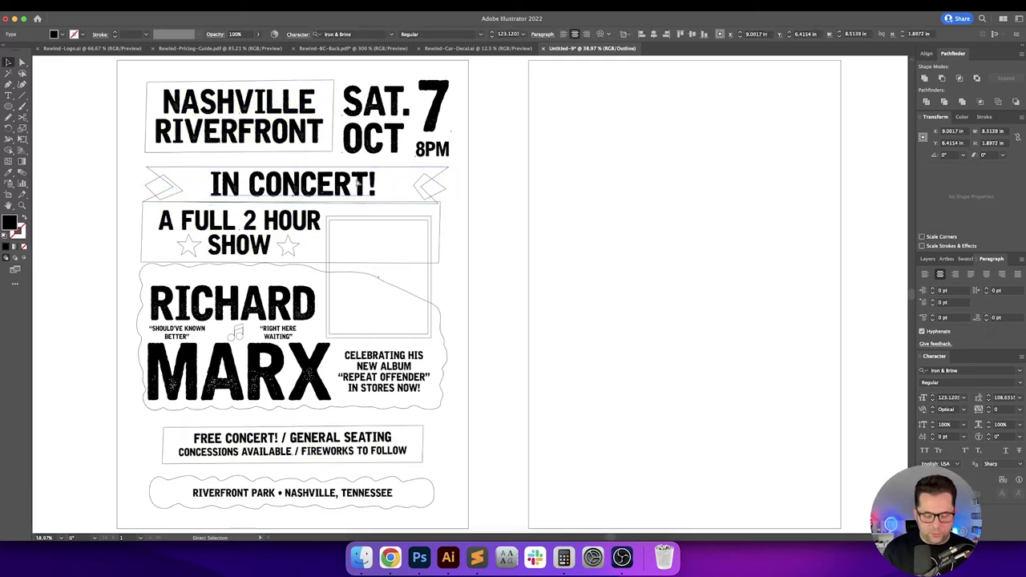
key(super+y)
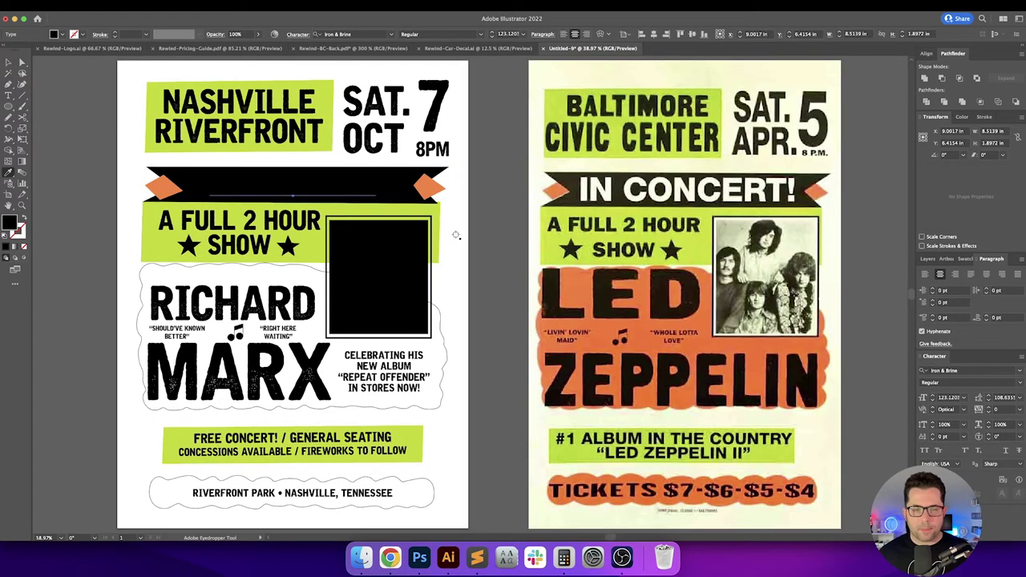
key(d)
click(474, 231)
drag(491, 241, 504, 241)
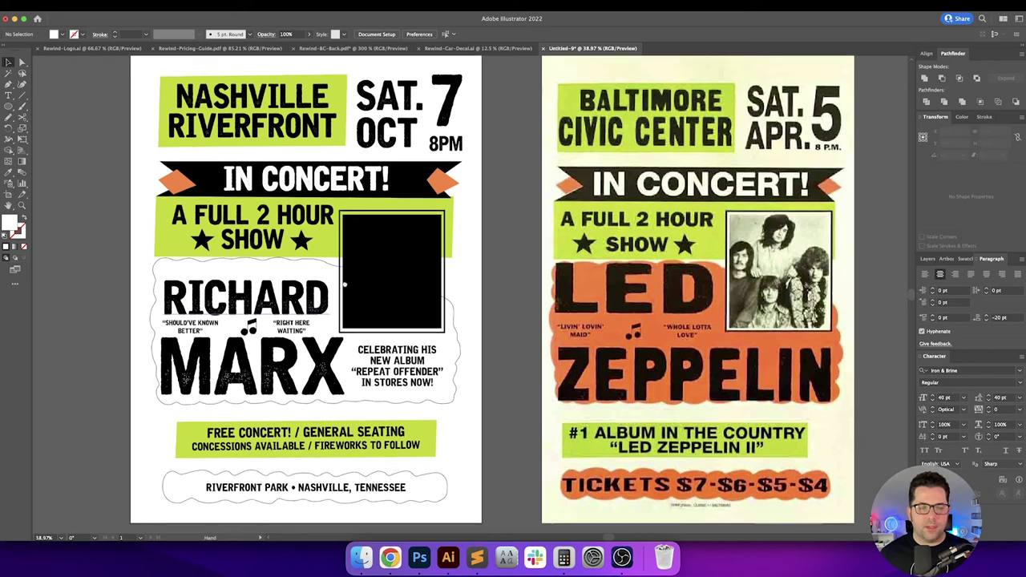
Step: Fill the large wavy shape behind RICHARD MARX with the orange sampled from the banner diamond
scroll(258, 238, down, 2)
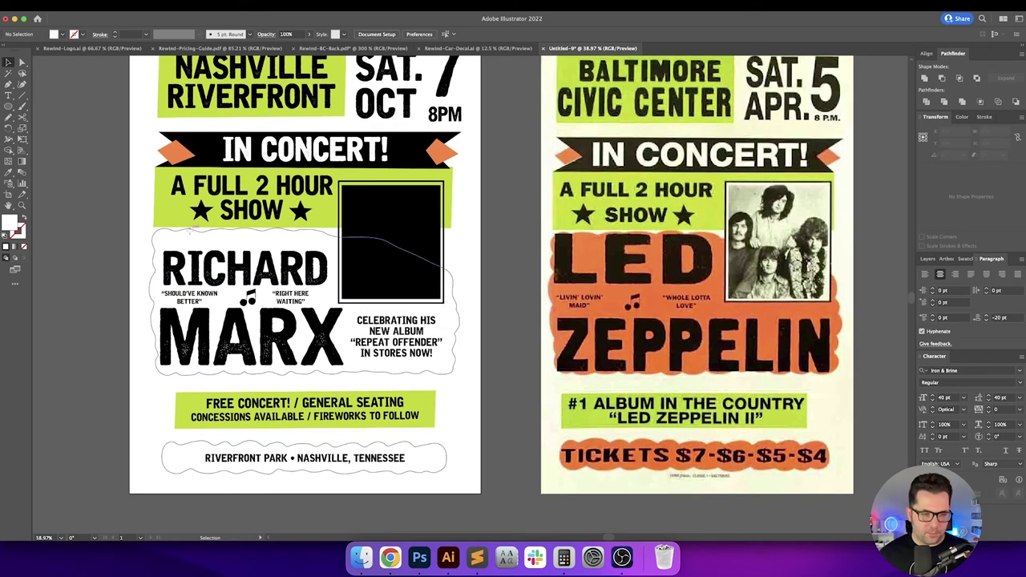
click(190, 234)
key(i)
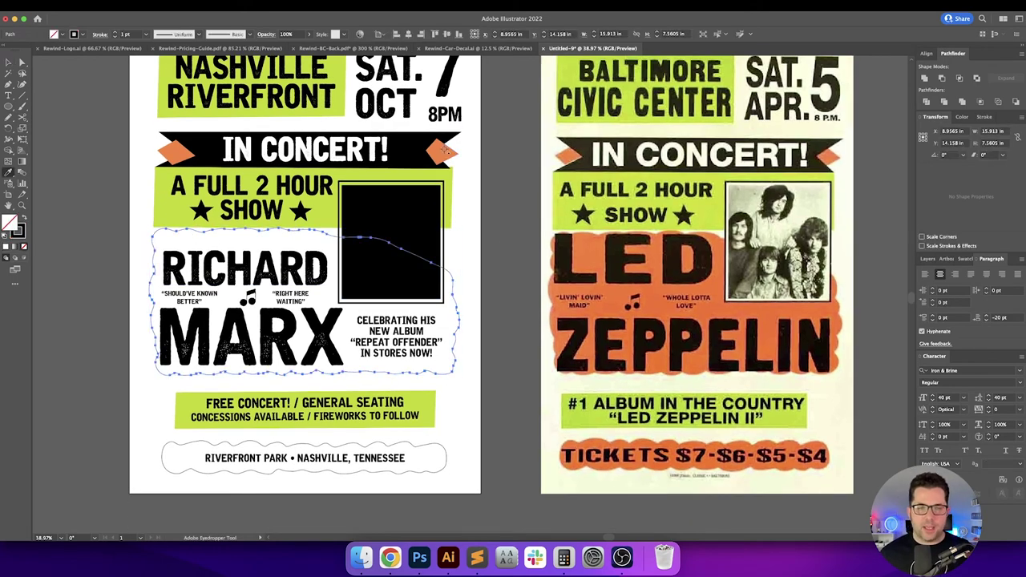
click(446, 151)
key(v)
Step: Send both orange diamonds behind the black IN CONCERT! banner
click(446, 151)
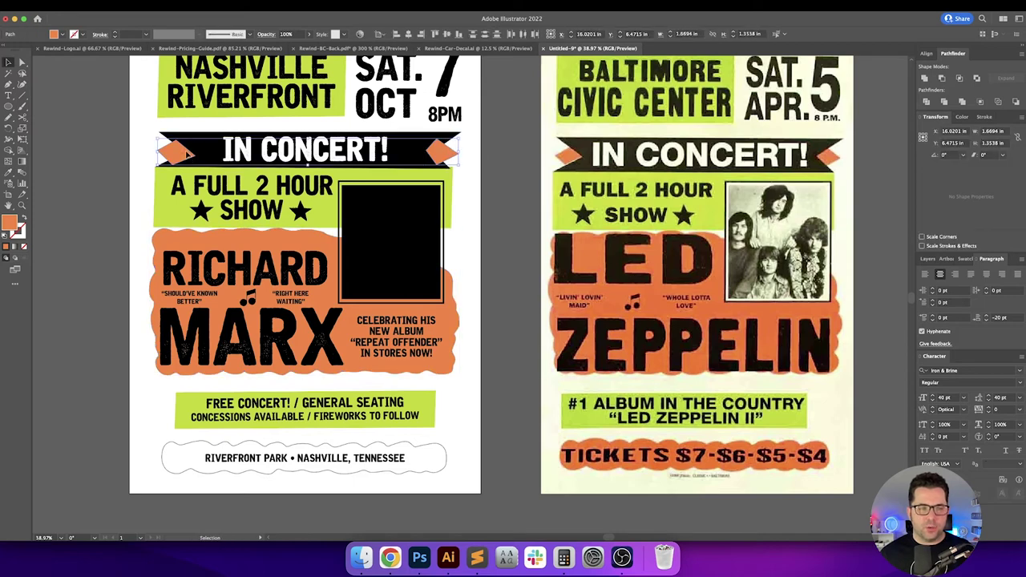
key(super+[)
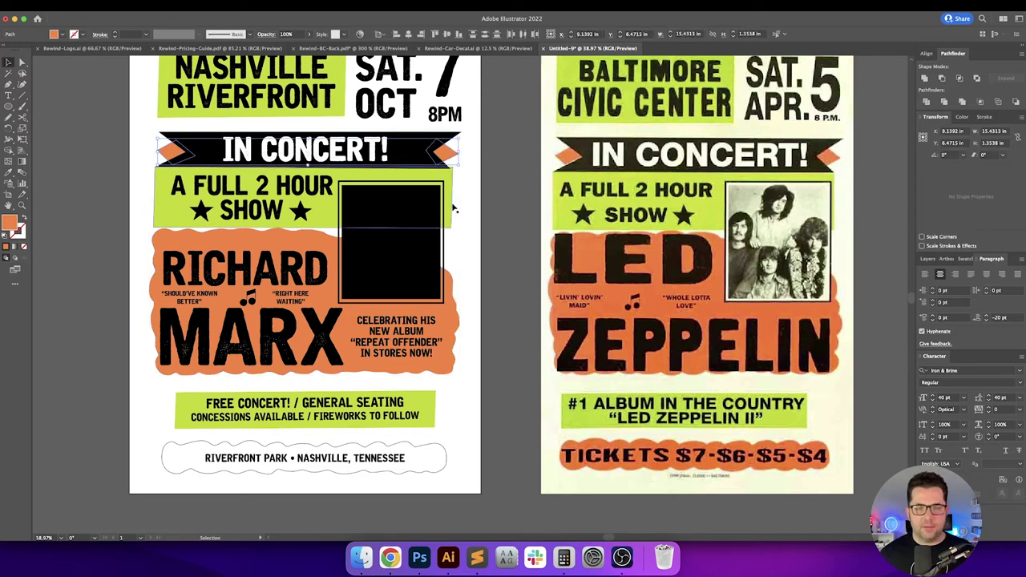
click(497, 245)
Step: Fill the wavy outline around RIVERFRONT PARK • NASHVILLE, TENNESSEE with the orange sampled from the large wavy shape
scroll(502, 210, down, 2)
scroll(502, 213, up, 2)
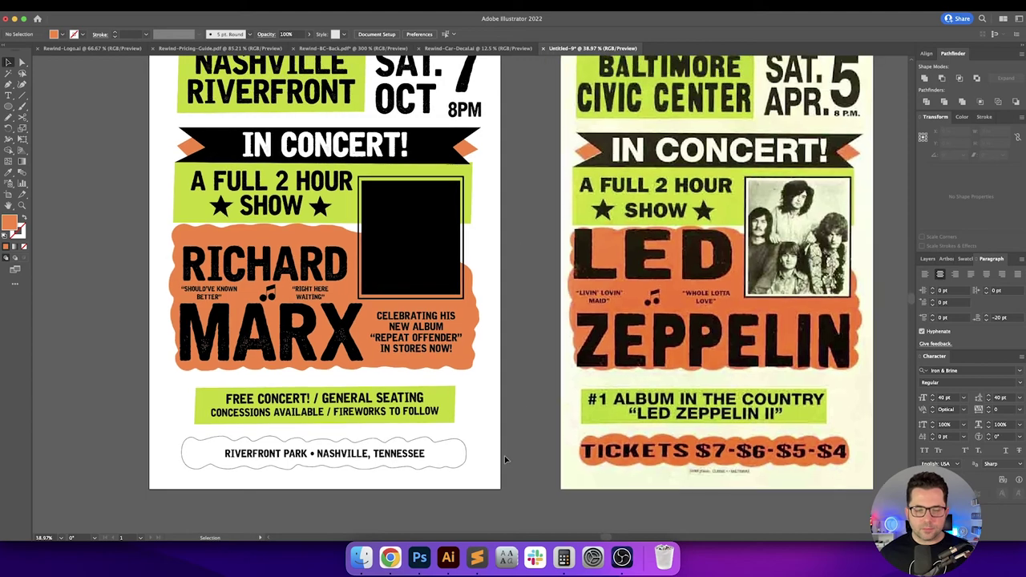
click(466, 458)
key(i)
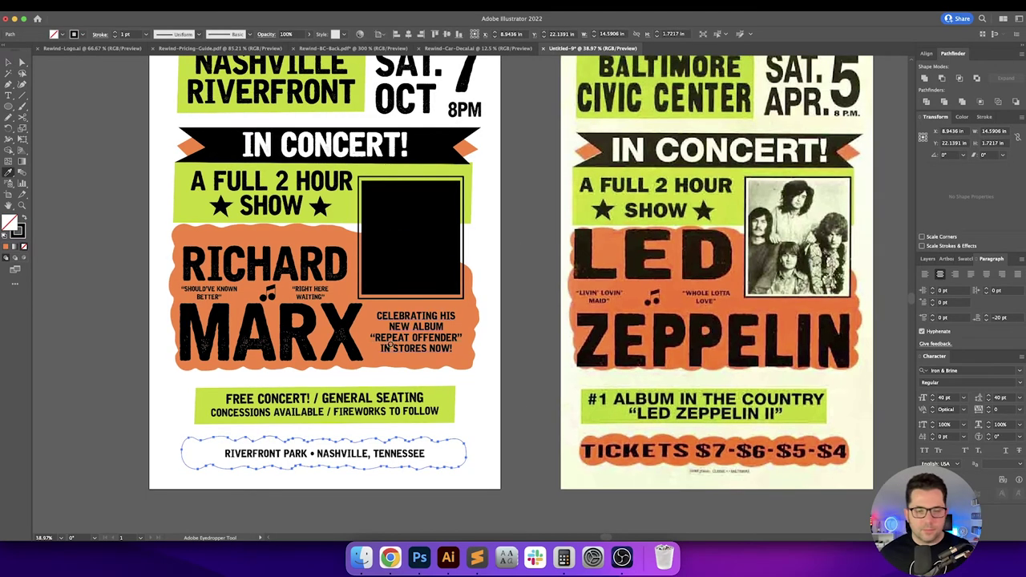
click(473, 313)
key(v)
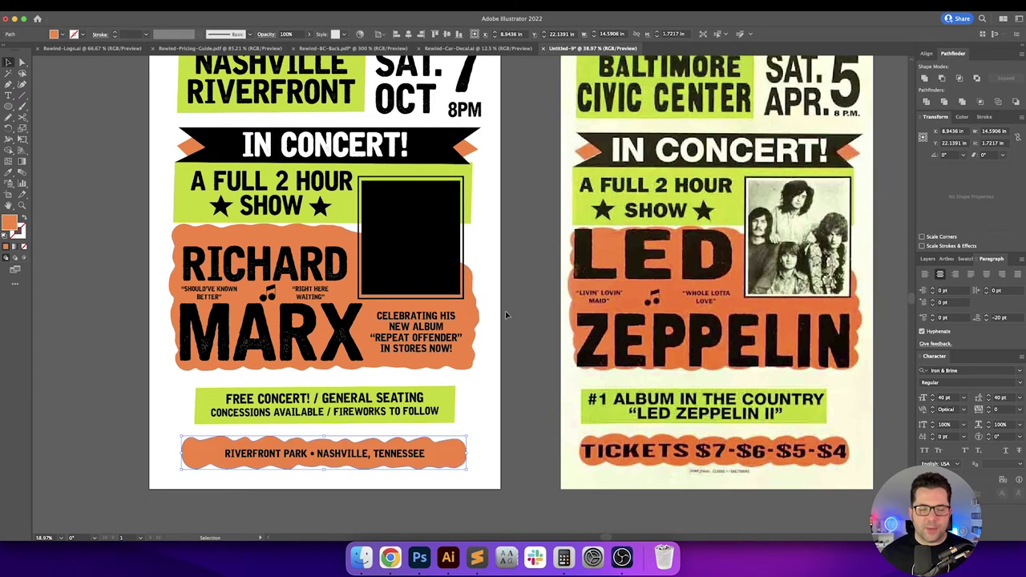
click(505, 312)
Step: Copy all the Richard Marx poster artwork and paste it into the blank Photoshop document as a Smart Object
drag(504, 312, 523, 326)
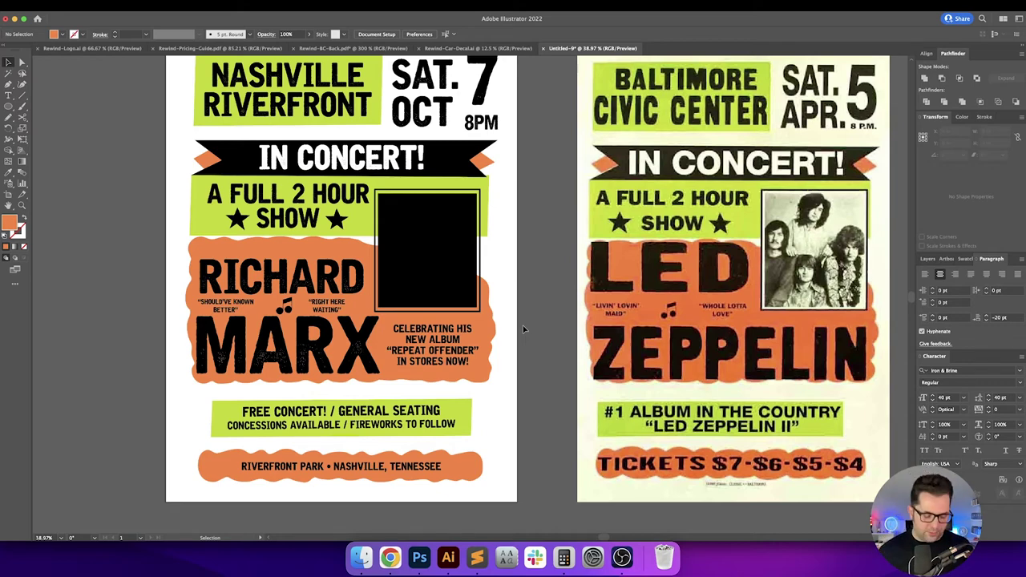
drag(522, 327, 538, 334)
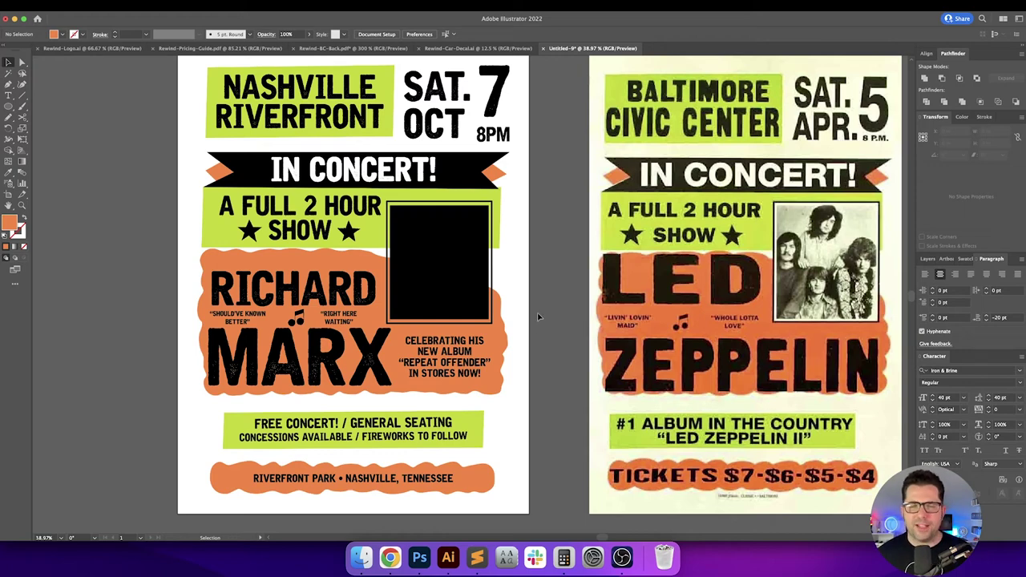
drag(538, 316, 563, 318)
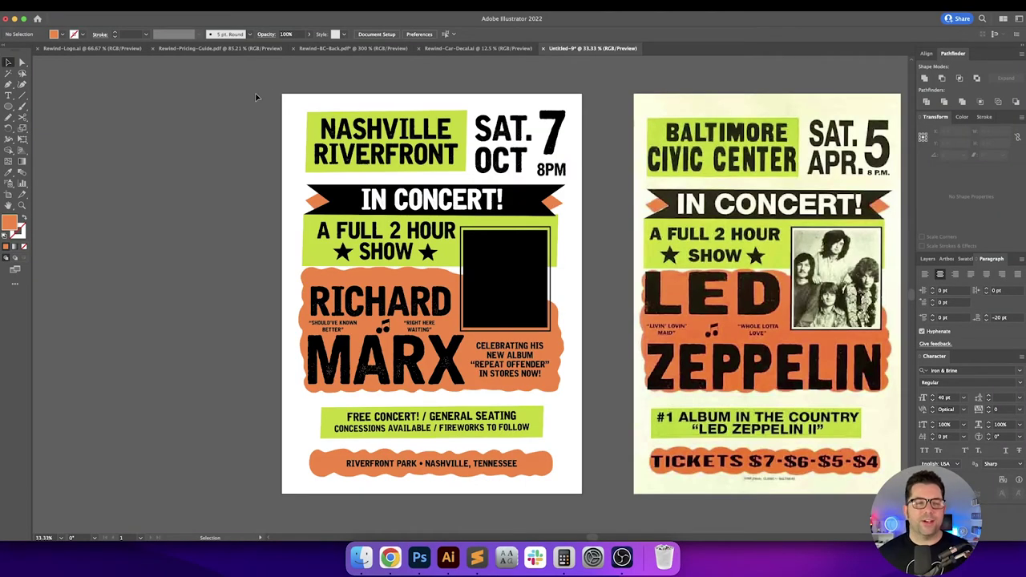
drag(279, 83, 599, 506)
key(a)
key(v)
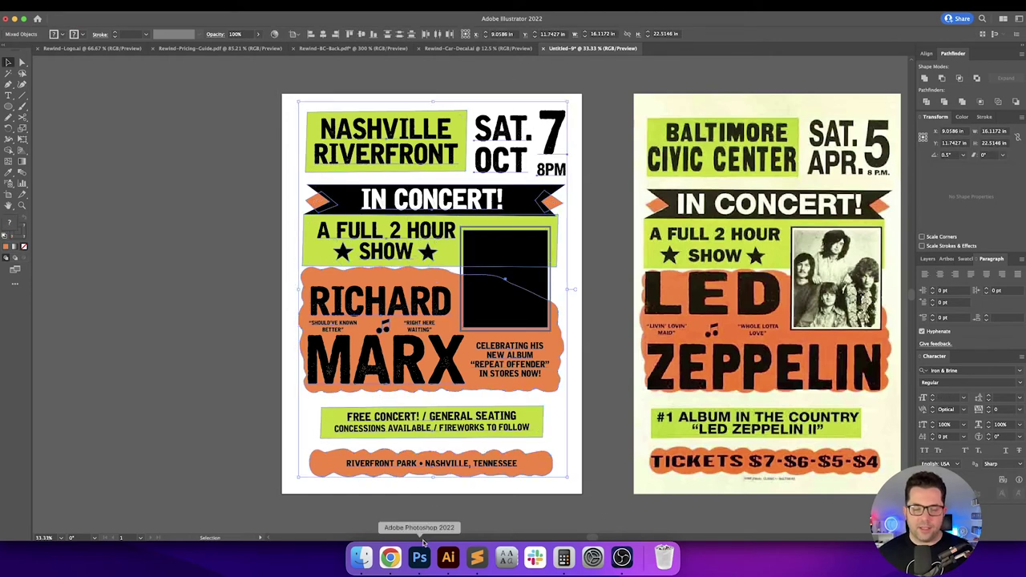
click(418, 558)
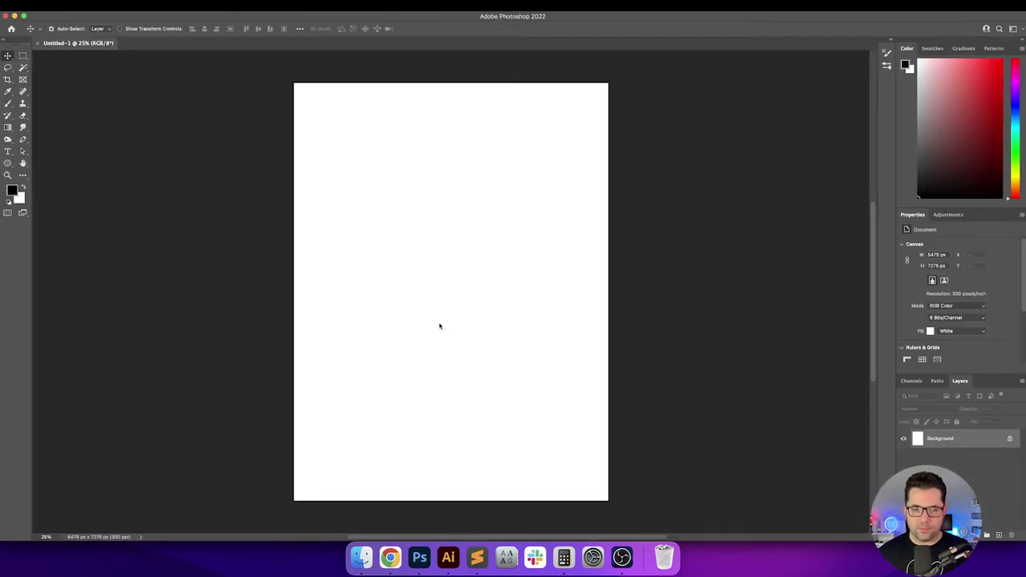
key(super+v)
click(487, 261)
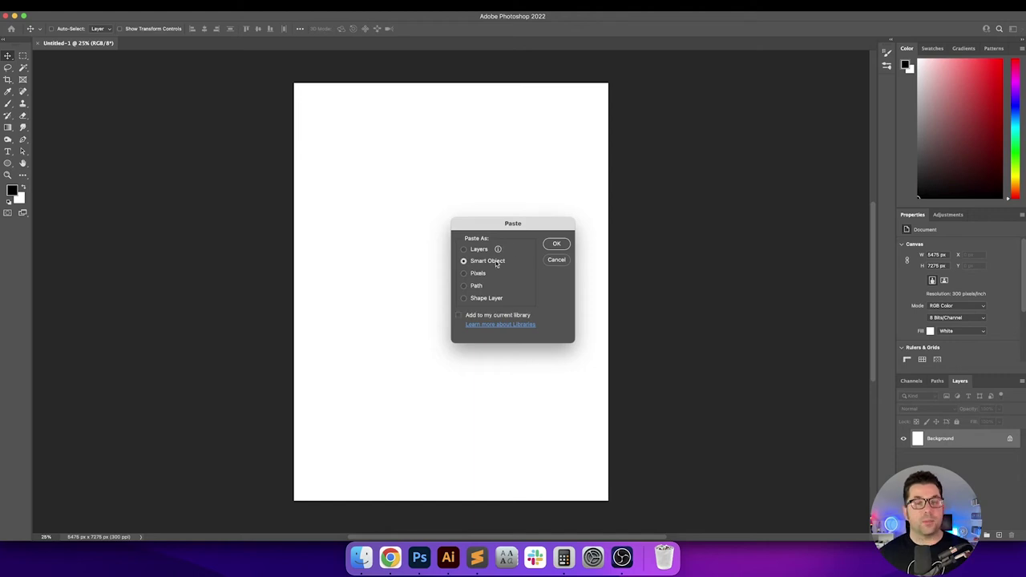
key(Return)
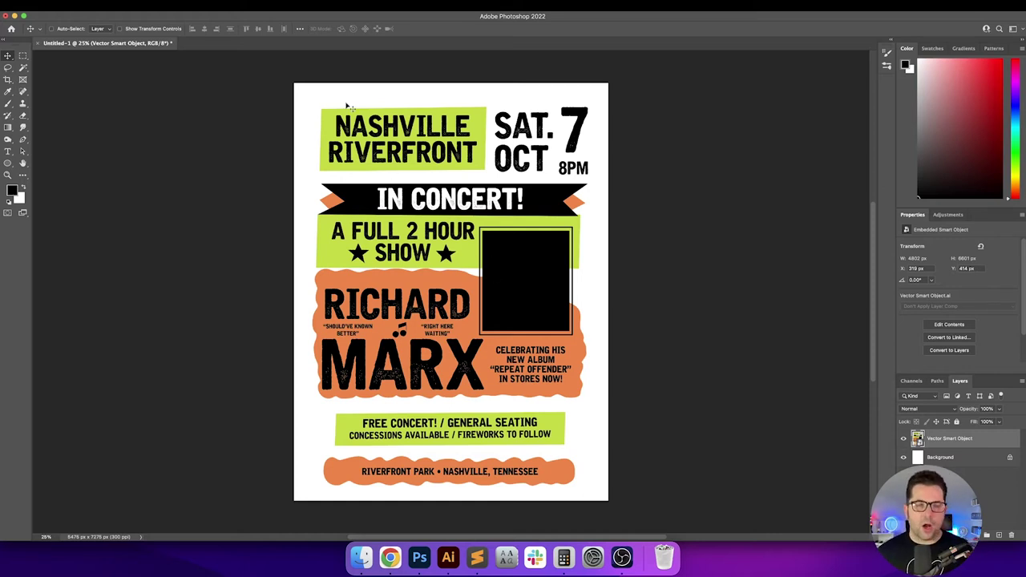
Step: Centre the pasted poster artwork horizontally and vertically on the canvas
key(super+a)
click(258, 28)
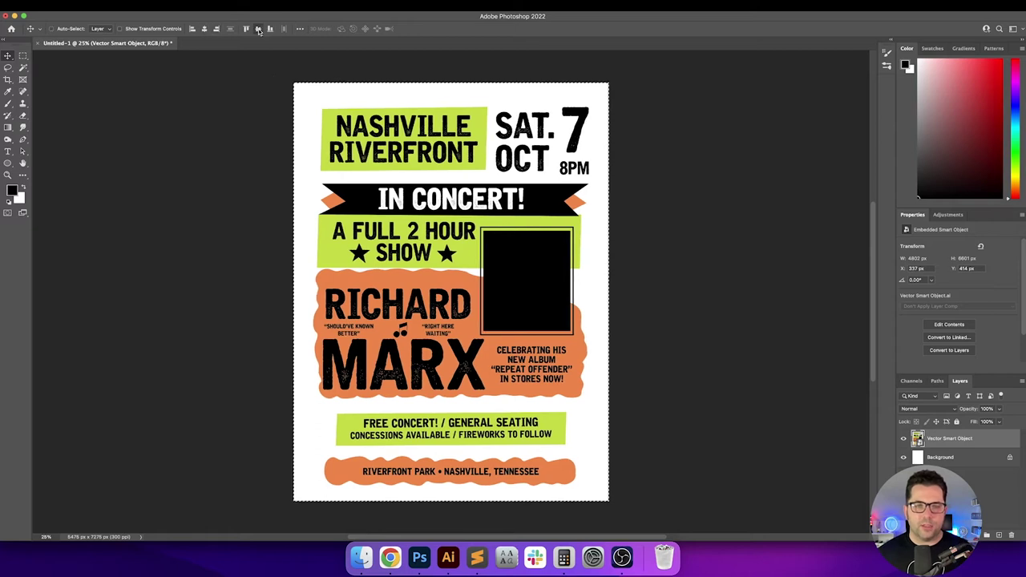
click(258, 28)
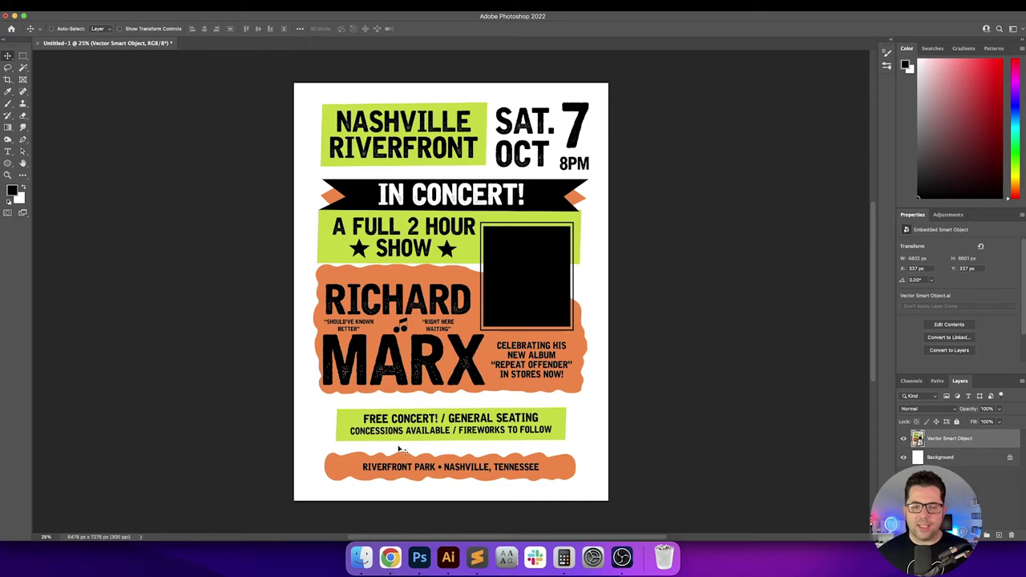
Step: Copy the black photo rectangle from Illustrator, paste it into the Photoshop document as a Smart Object and place it over the photo frame
click(448, 557)
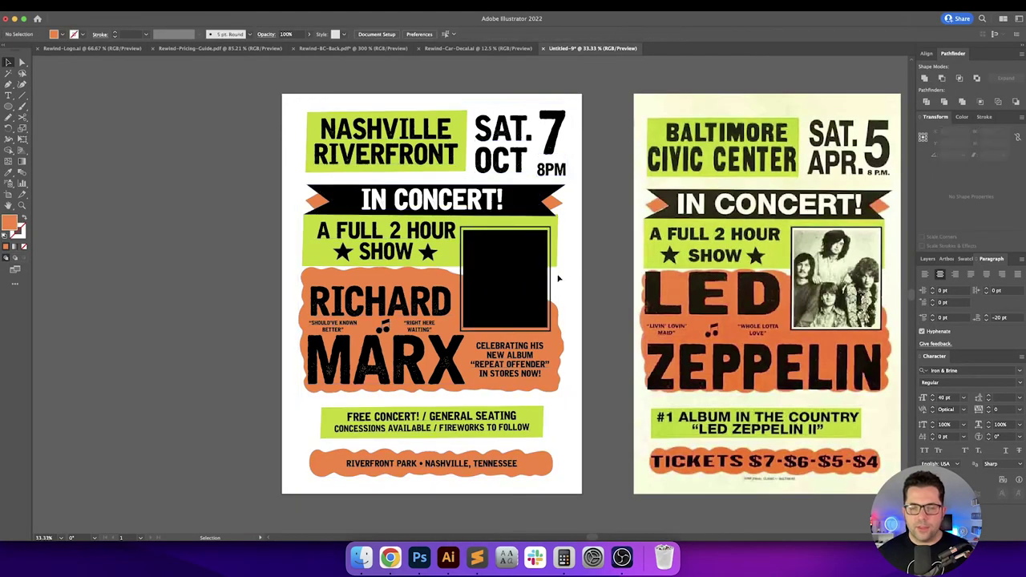
alt+scroll(556, 275, up, 2)
click(535, 278)
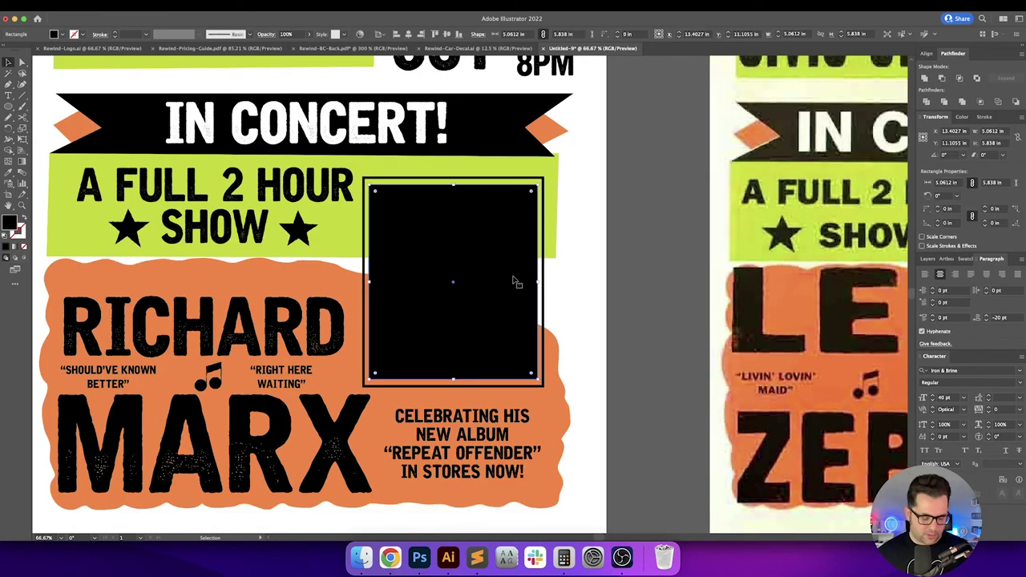
click(420, 563)
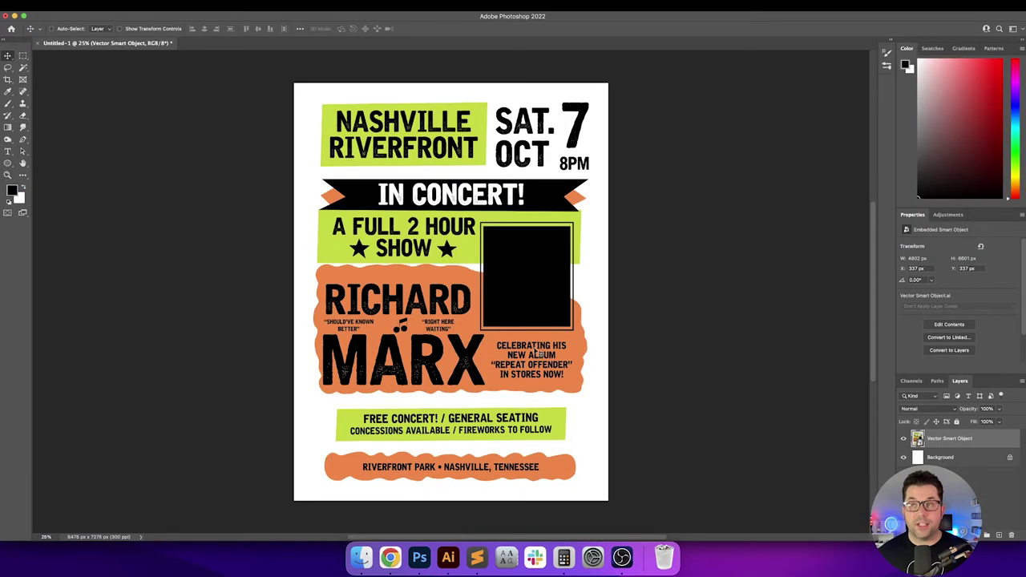
key(super+v)
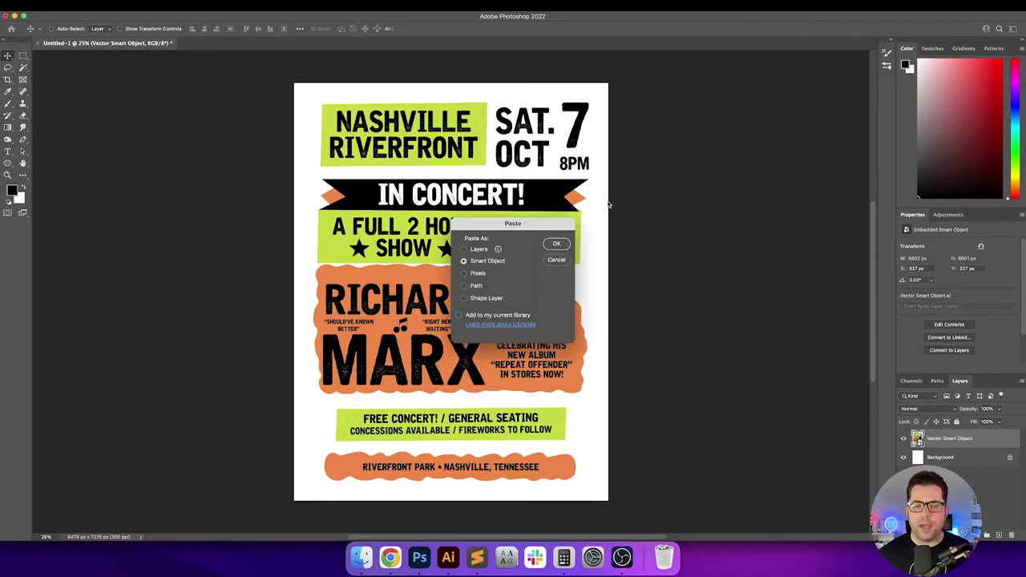
key(Return)
drag(448, 308, 525, 292)
Step: Nudge the pasted black rectangle into line with the photo placeholder inside the frame, at X 3300 px and Y 2492 px
scroll(525, 291, up, 1)
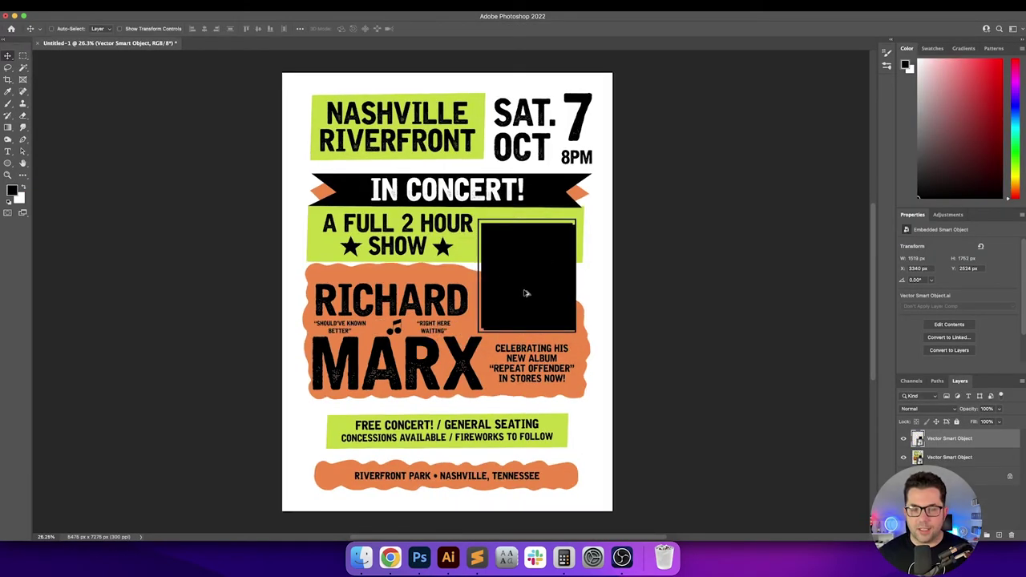
scroll(525, 292, up, 8)
drag(574, 265, 549, 288)
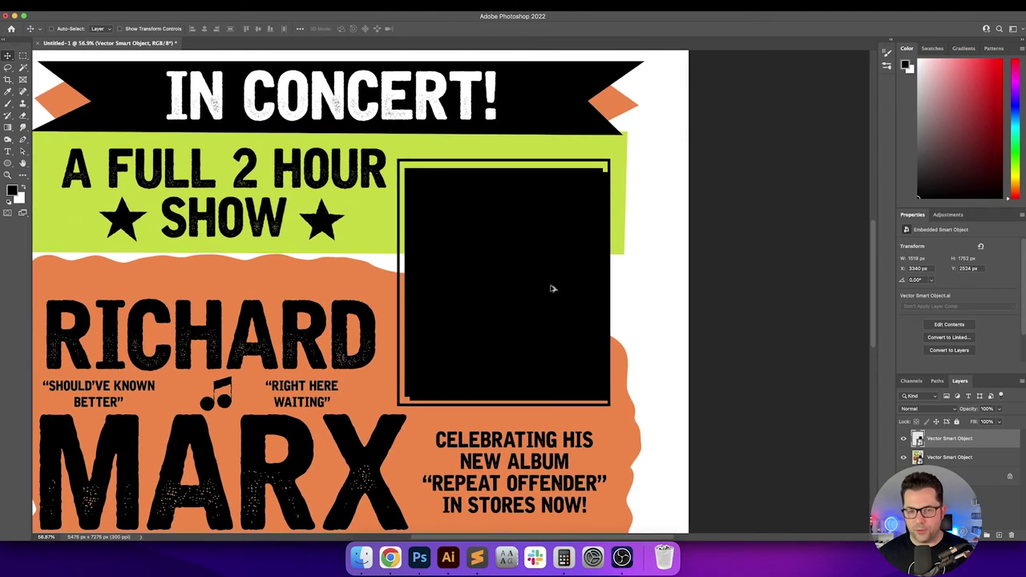
scroll(552, 288, up, 3)
scroll(552, 289, down, 6)
scroll(552, 288, up, 3)
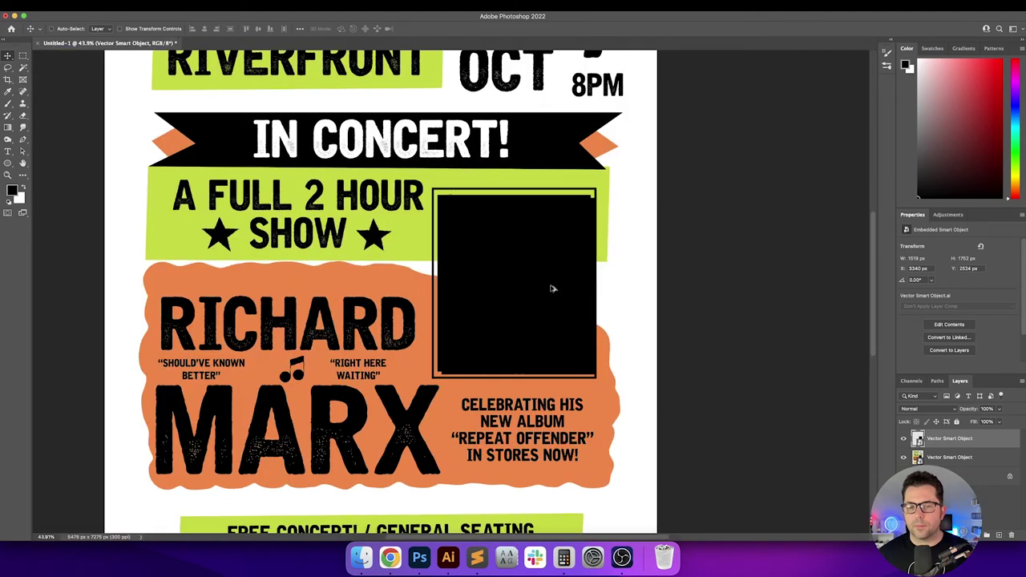
scroll(552, 288, up, 5)
drag(598, 241, 586, 271)
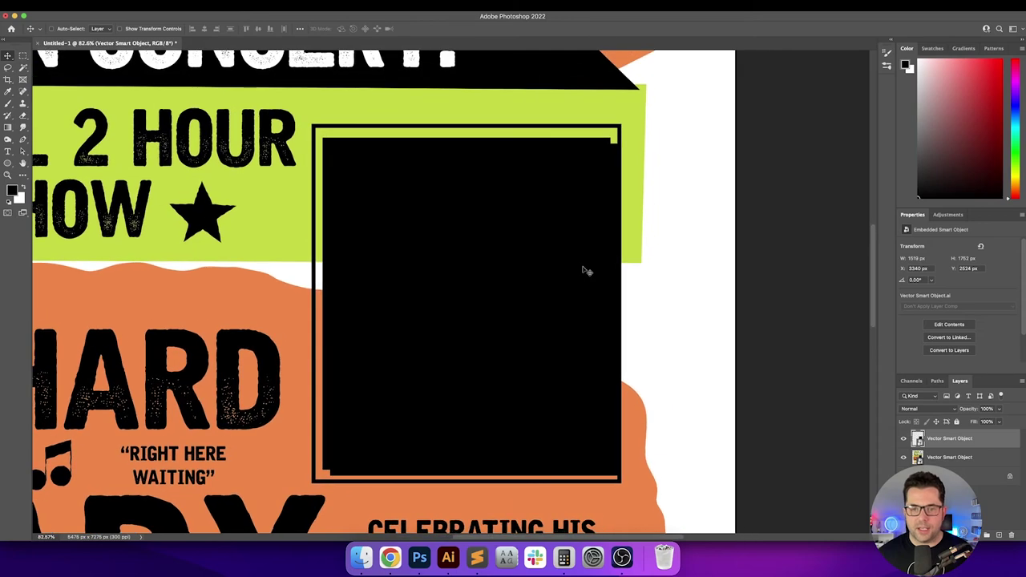
key(Up)
key(Up)
key(Up)
key(Up)
key(Up)
key(Up)
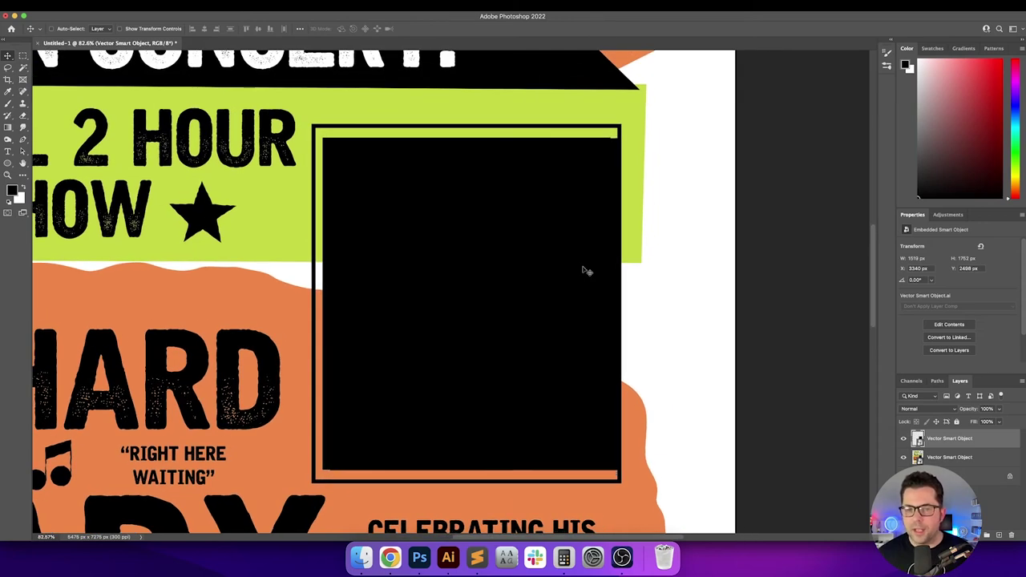
key(Up)
key(Left)
key(Left)
key(Left)
key(Left)
key(Left)
key(Left)
key(Left)
key(Left)
key(Left)
key(Left)
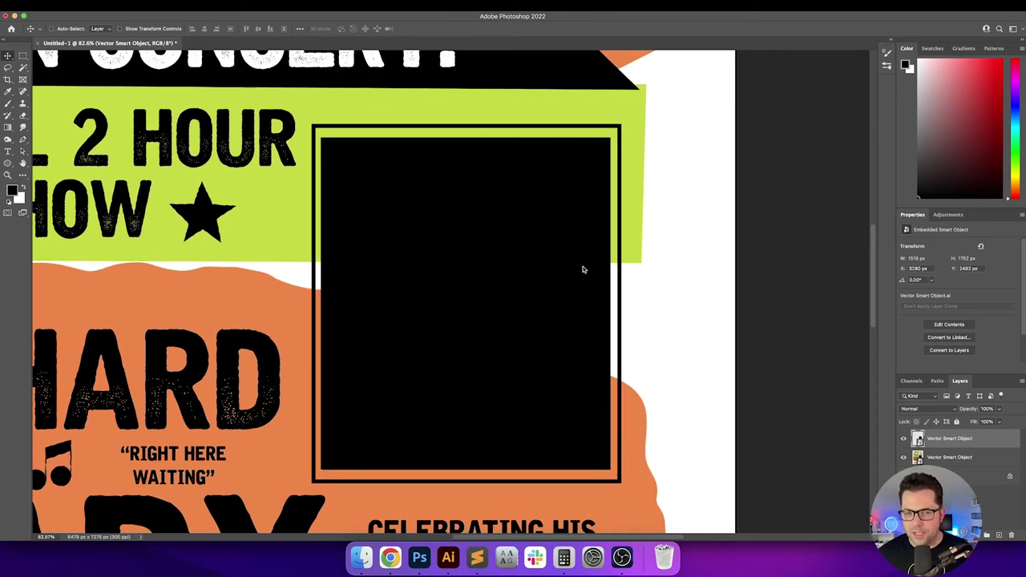
key(Right)
key(Right)
key(Right)
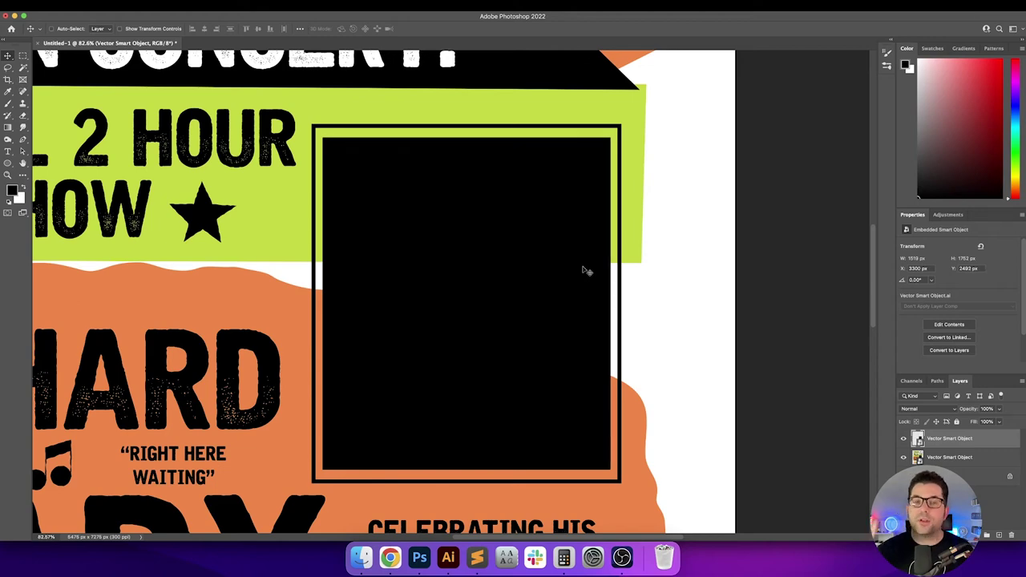
key(super+0)
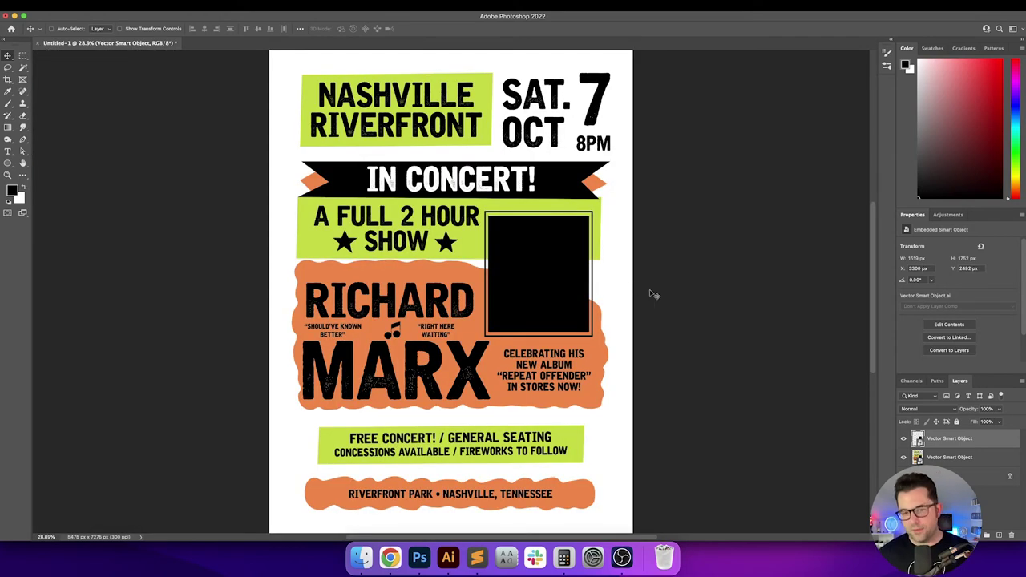
Step: Copy the Illustrator poster artwork without the black photo rectangle and paste it into Photoshop as a Smart Object below the rectangle layer
click(448, 559)
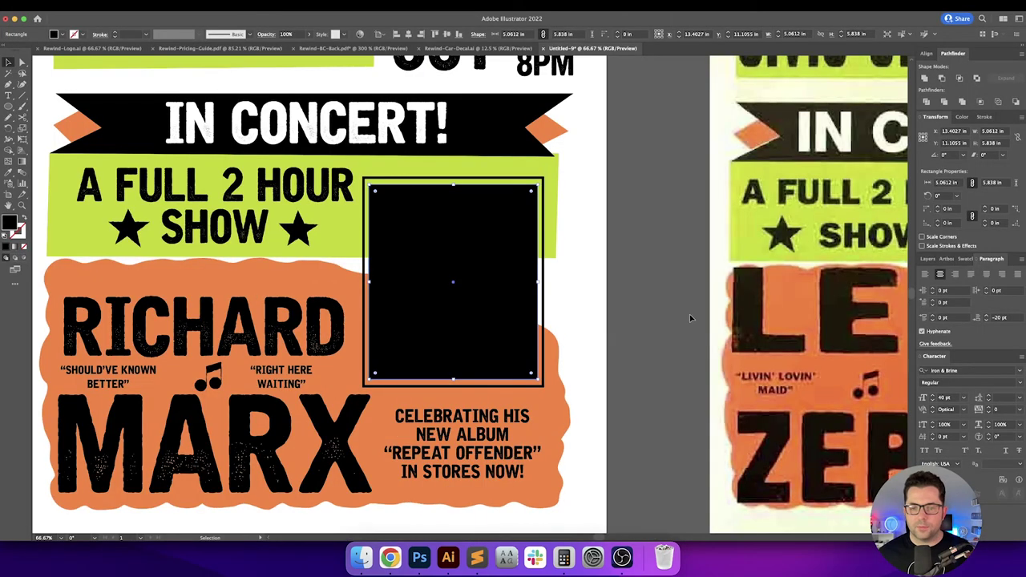
key(super+0)
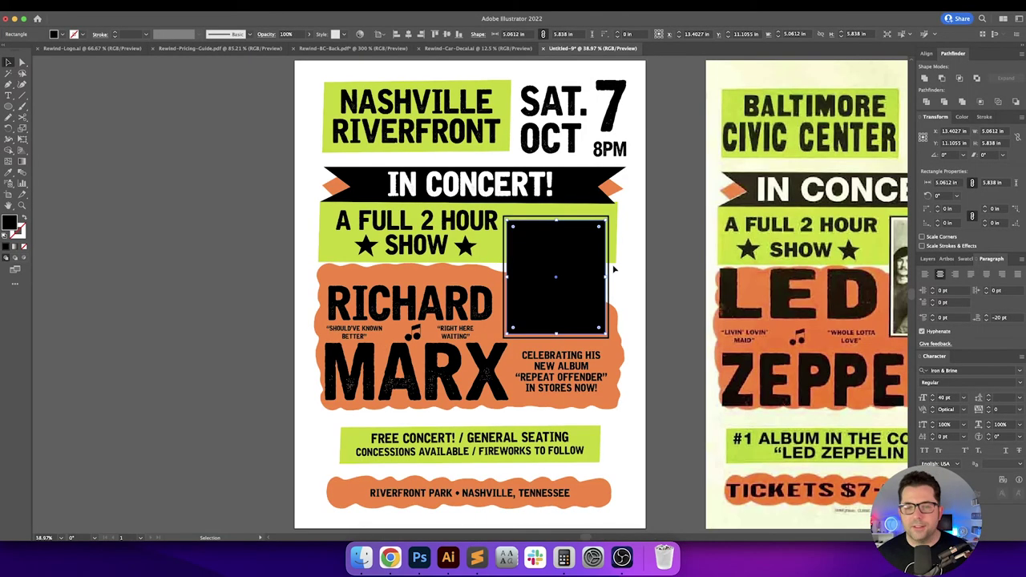
click(678, 233)
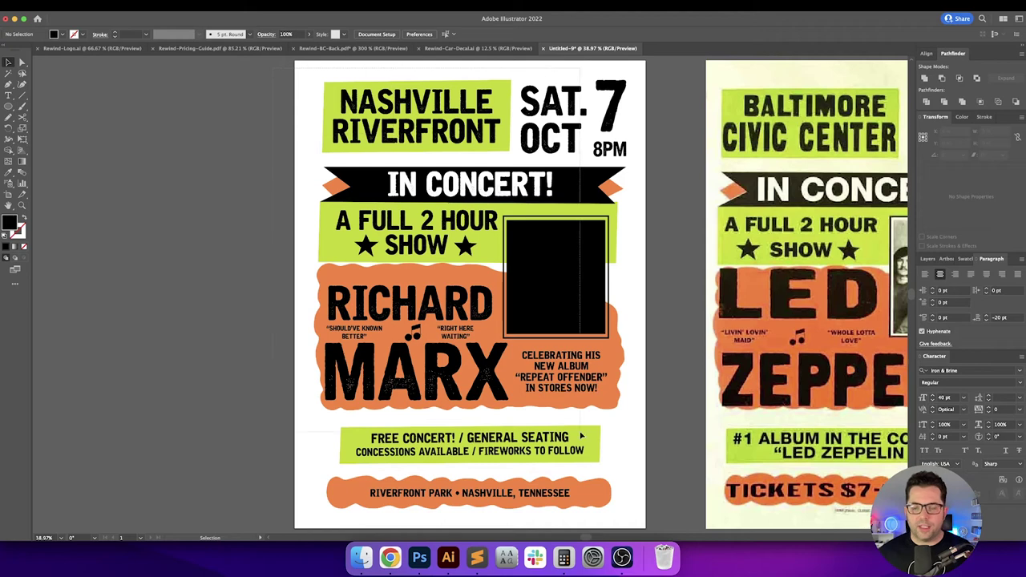
drag(581, 436, 644, 520)
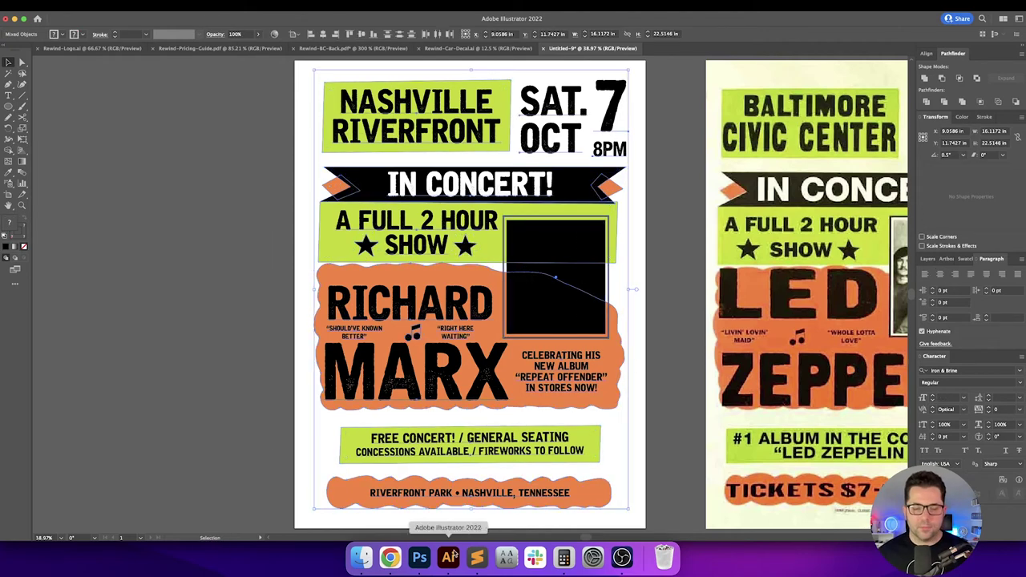
click(419, 557)
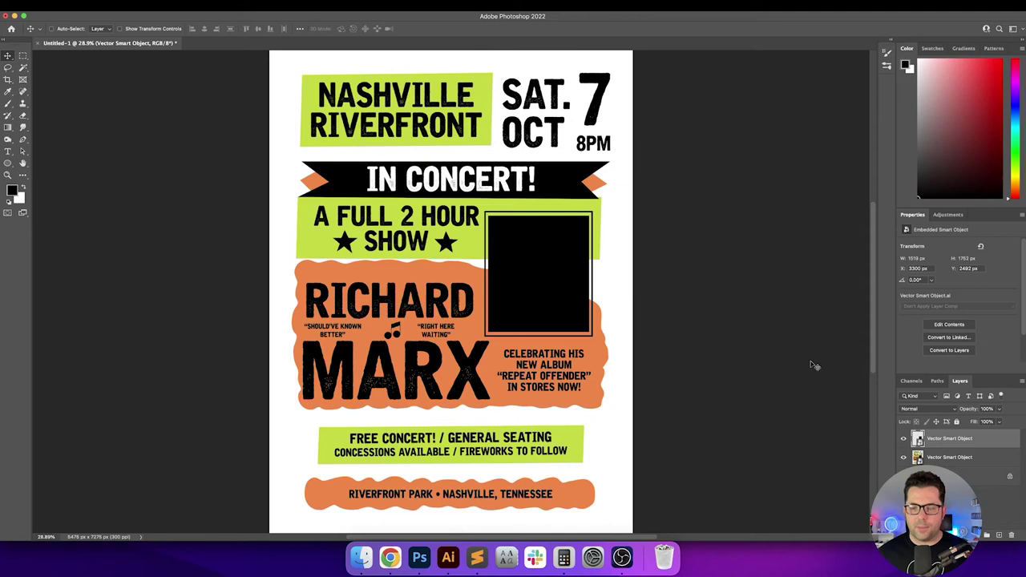
click(997, 463)
key(super+v)
key(Return)
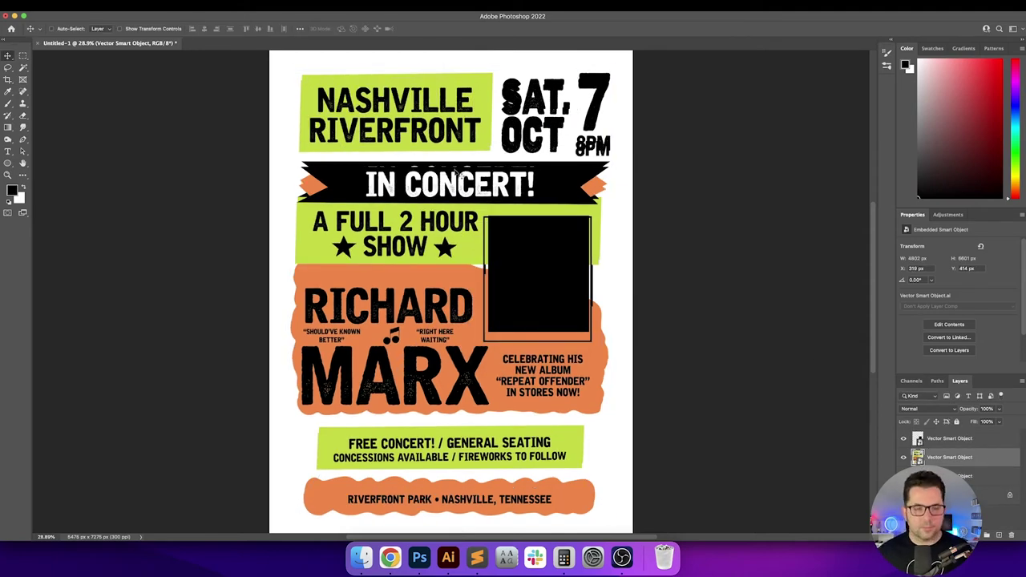
Step: Centre the new poster artwork horizontally and vertically on the canvas and delete the old artwork layer beneath it
key(super+a)
click(204, 29)
click(258, 29)
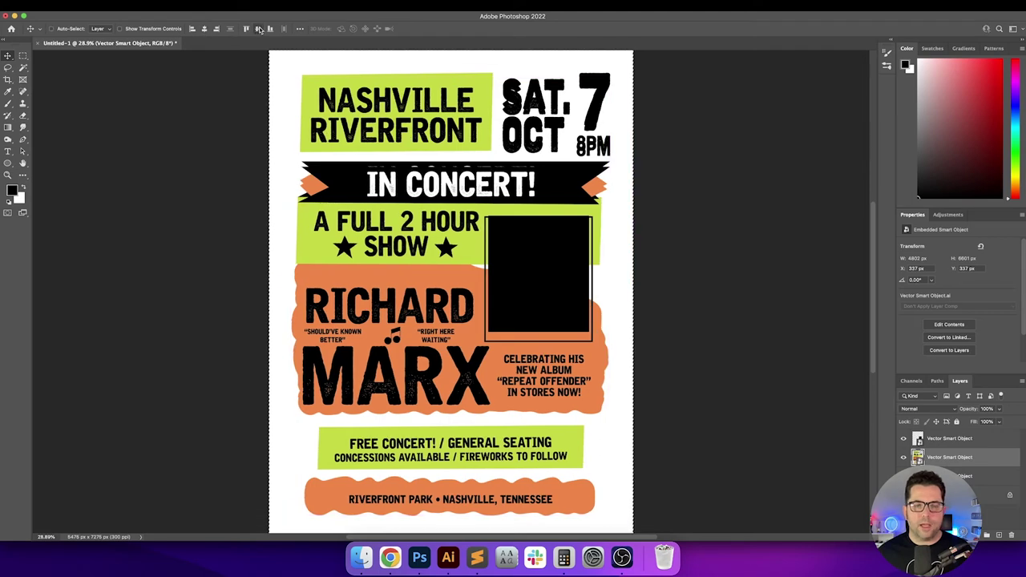
click(258, 29)
click(991, 476)
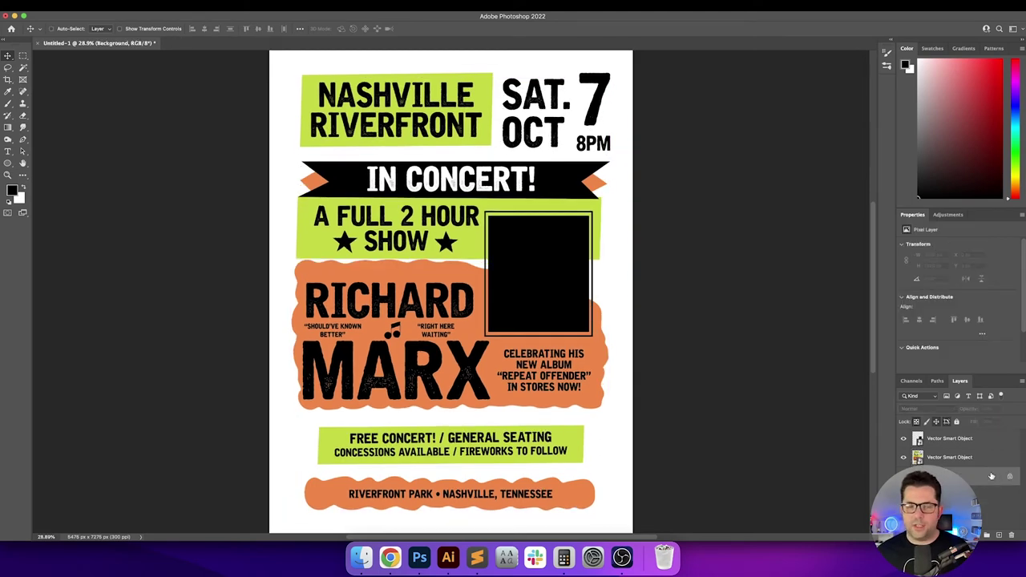
Step: Hide and show the black photo rectangle layer to check the artwork underneath it
click(990, 439)
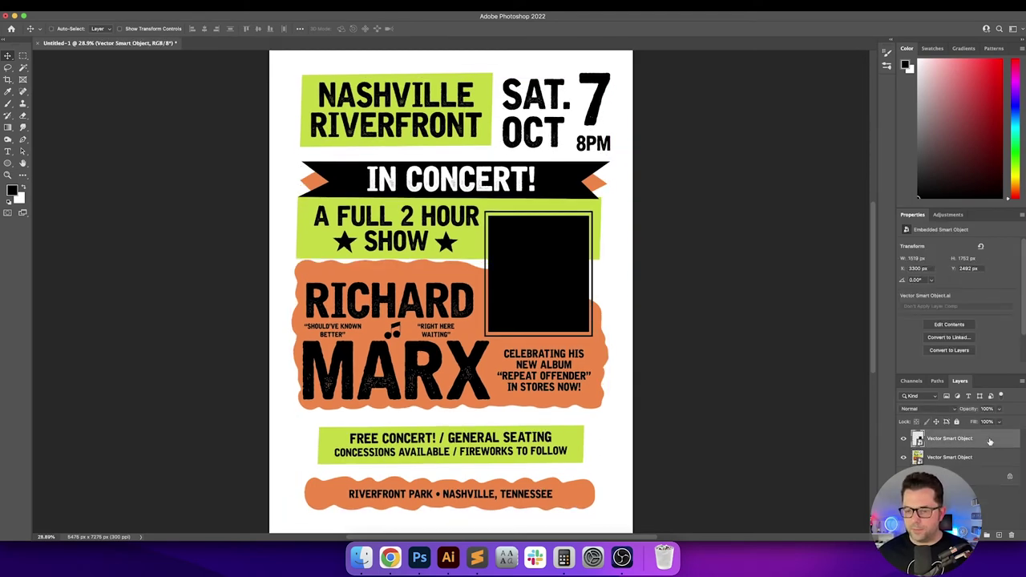
click(903, 438)
click(903, 438)
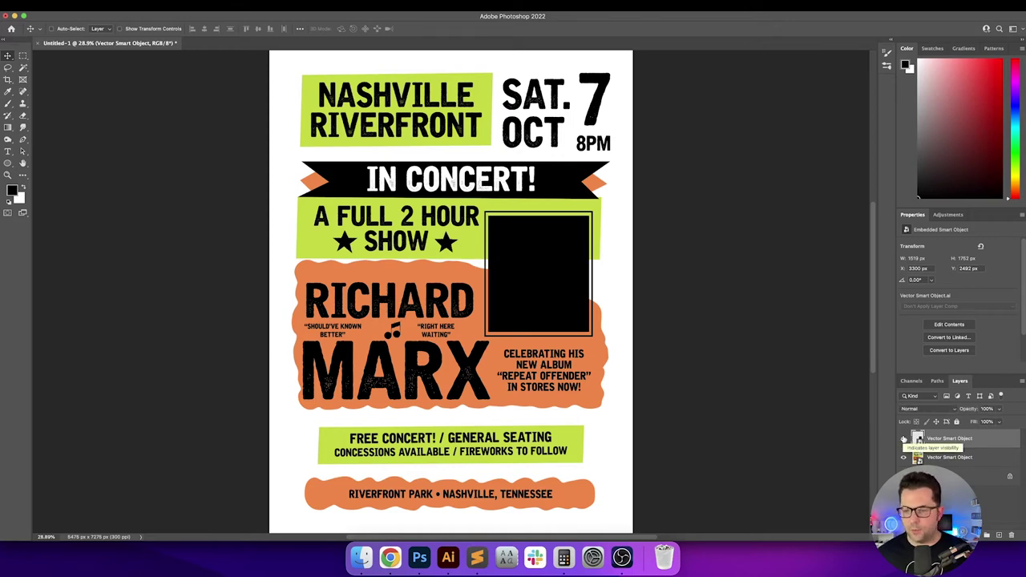
click(903, 438)
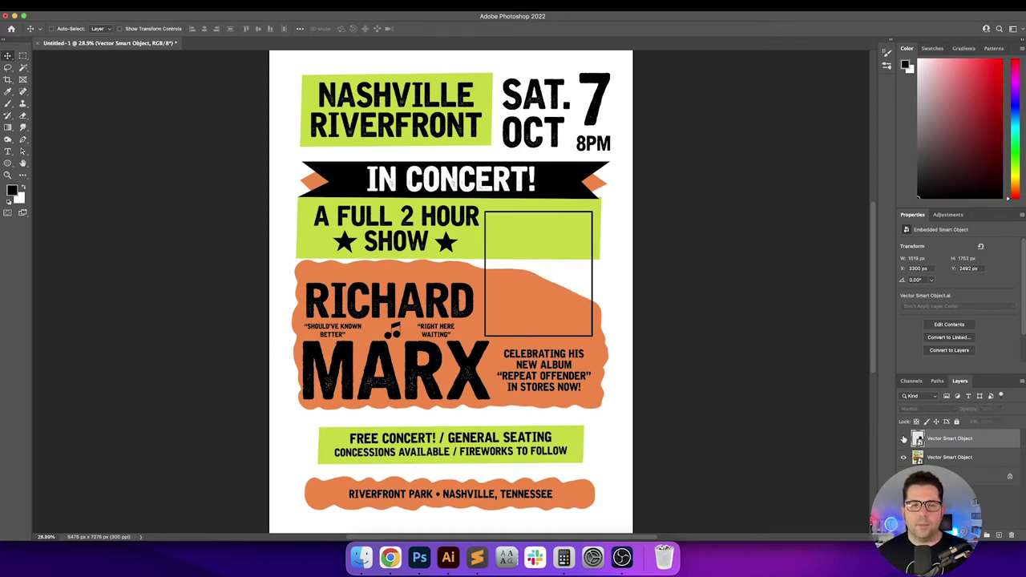
click(903, 438)
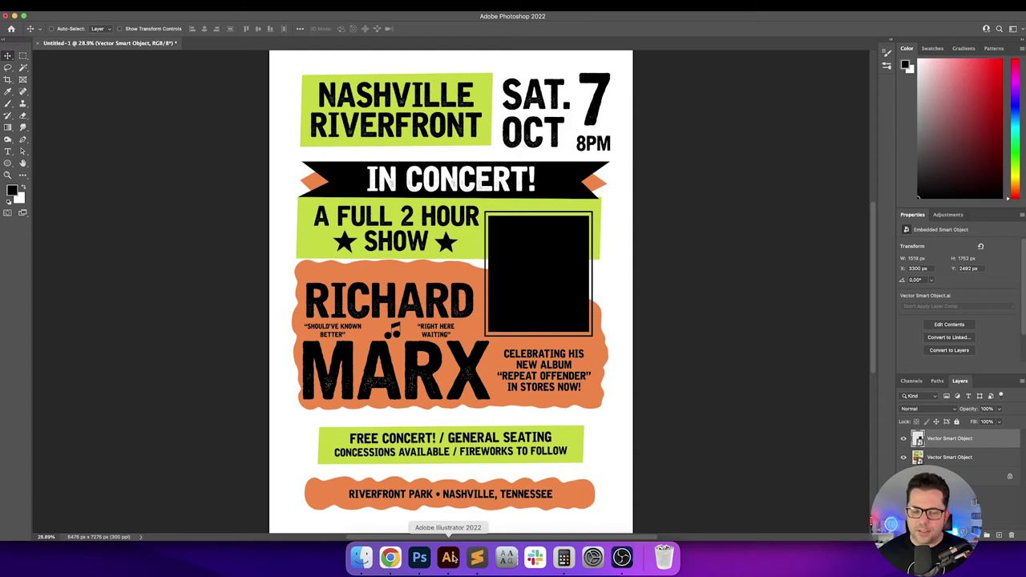
Step: Copy the three lime-green blocks from Illustrator and paste them into Photoshop as a Smart Object above the poster artwork
click(449, 557)
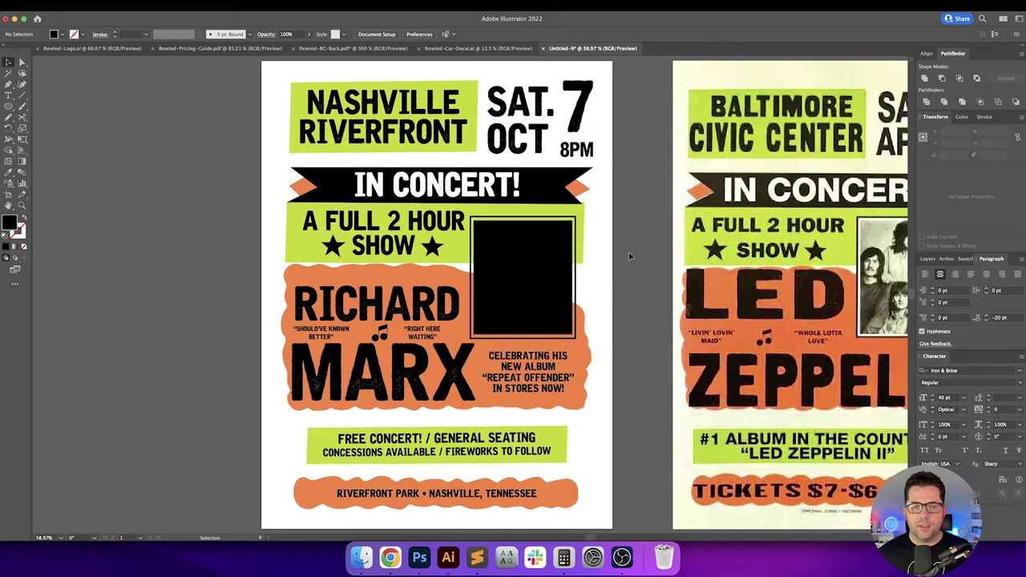
click(472, 85)
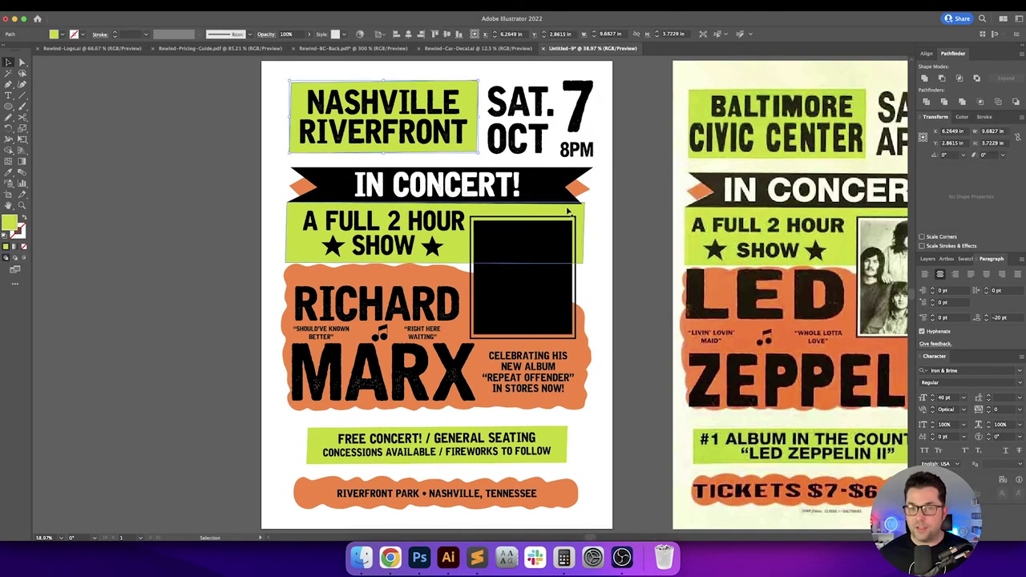
shift+click(583, 214)
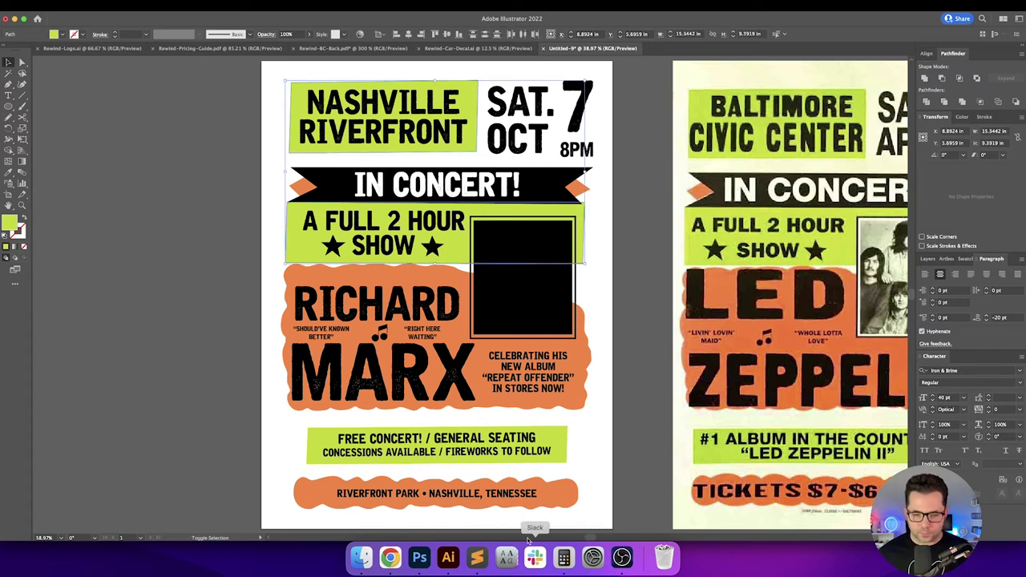
shift+click(563, 458)
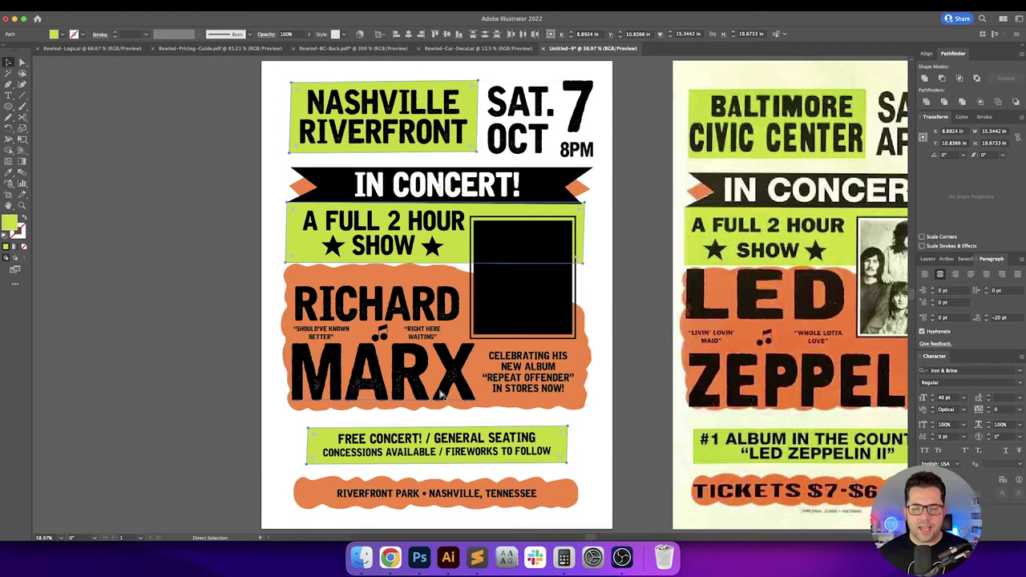
click(419, 557)
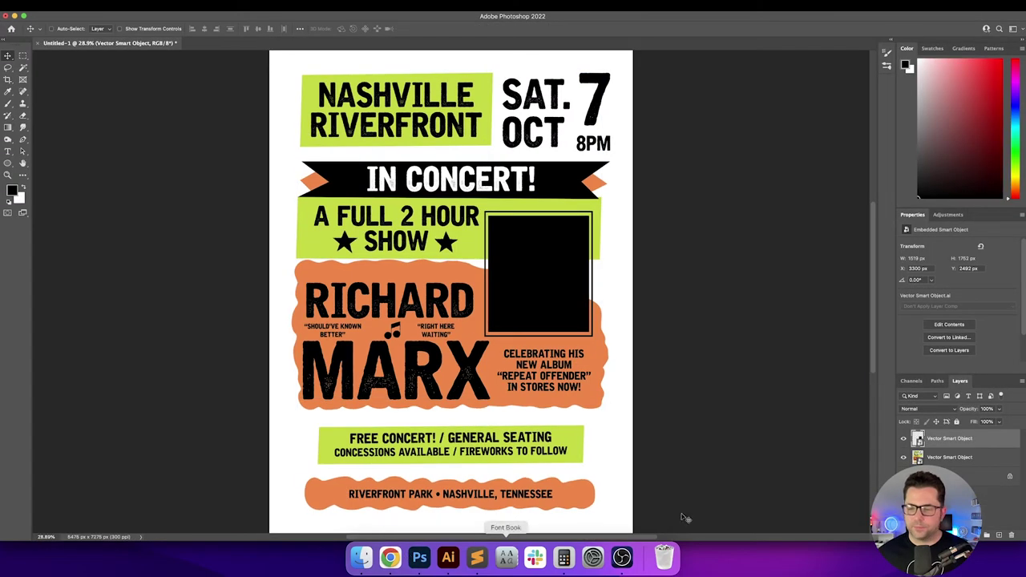
click(993, 462)
key(super+v)
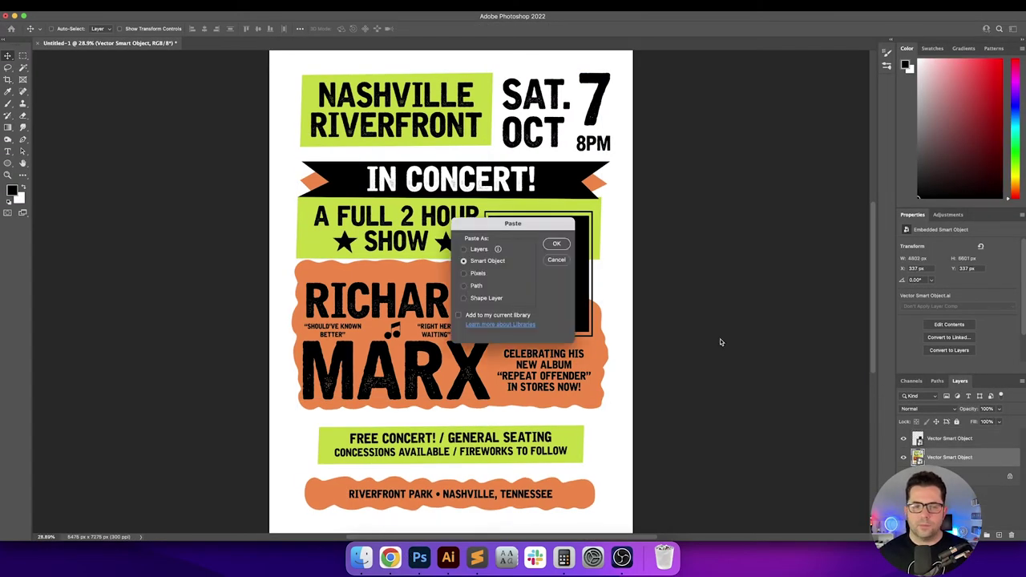
key(Return)
key(Return)
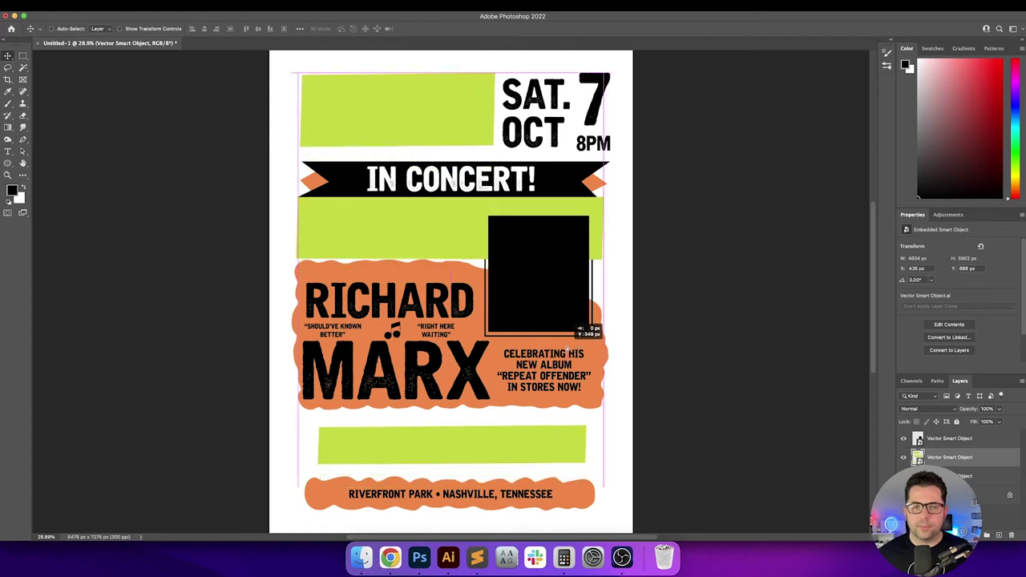
Step: Try to centre the pasted green blocks on the whole canvas, and undo the alignment and the paste
key(super+a)
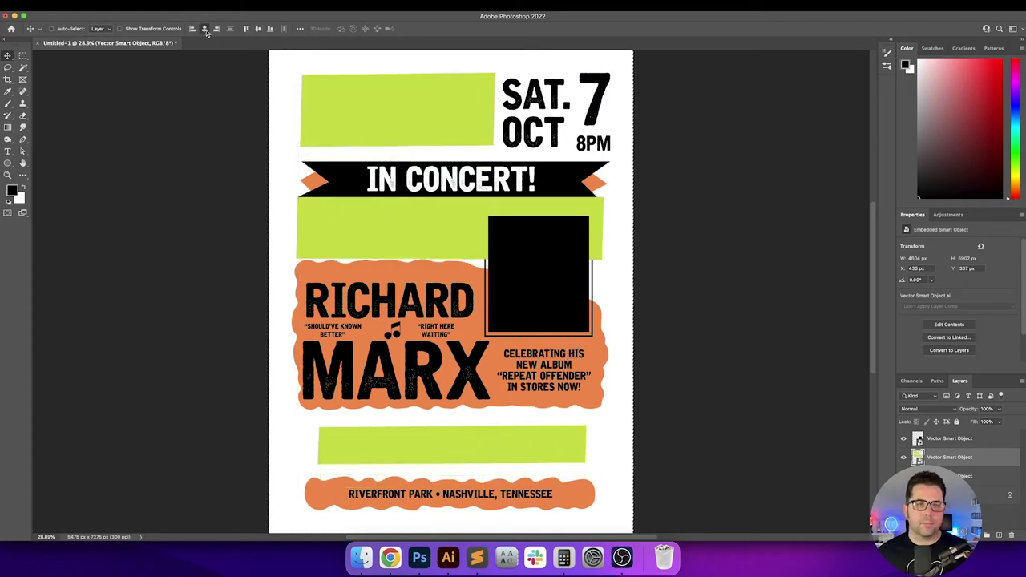
click(258, 30)
key(super+z)
key(super+z)
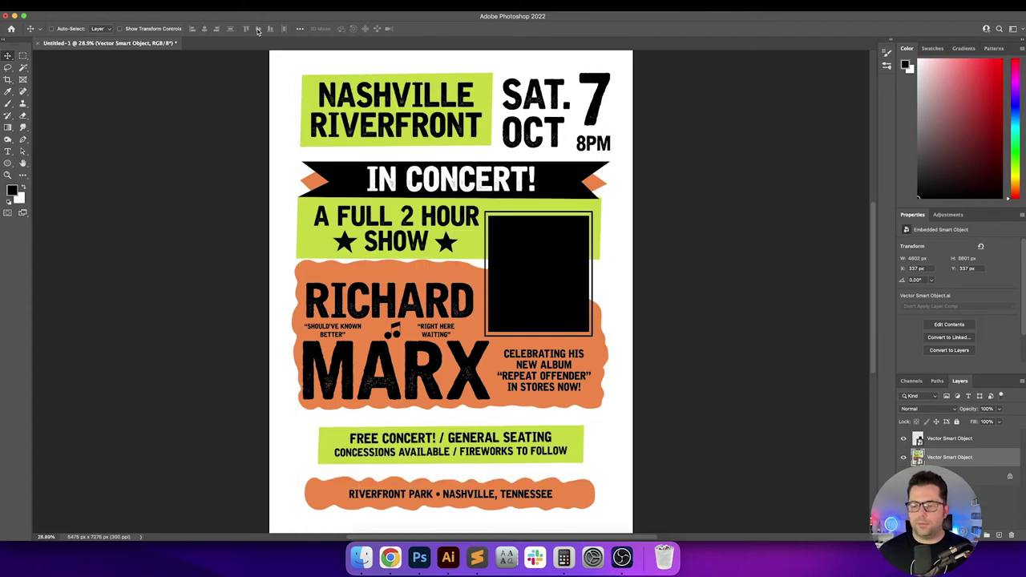
Step: Draw an 18 × 24 in rectangle with no fill and no stroke over the whole Richard Marx artboard in Illustrator
click(452, 554)
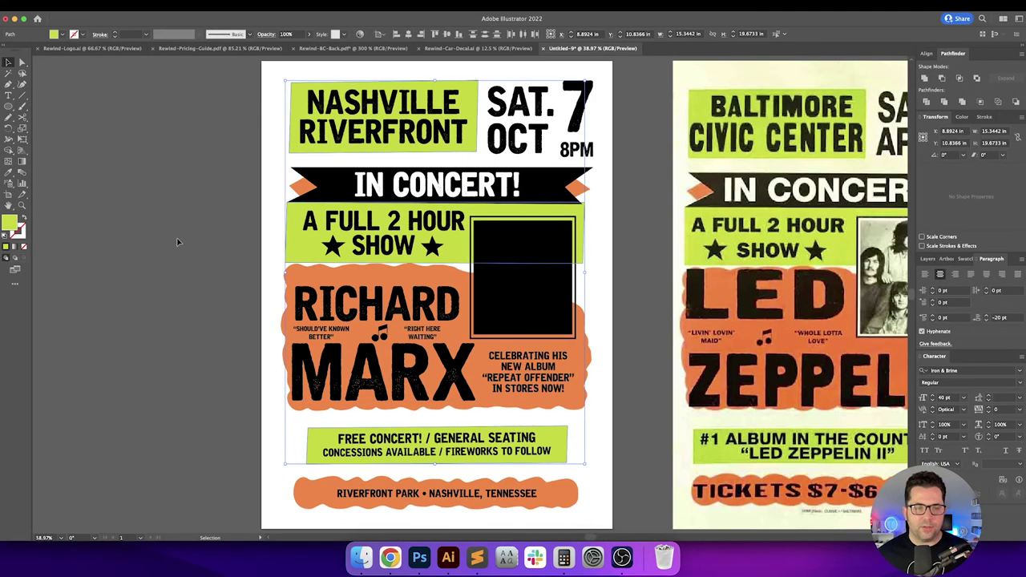
key(m)
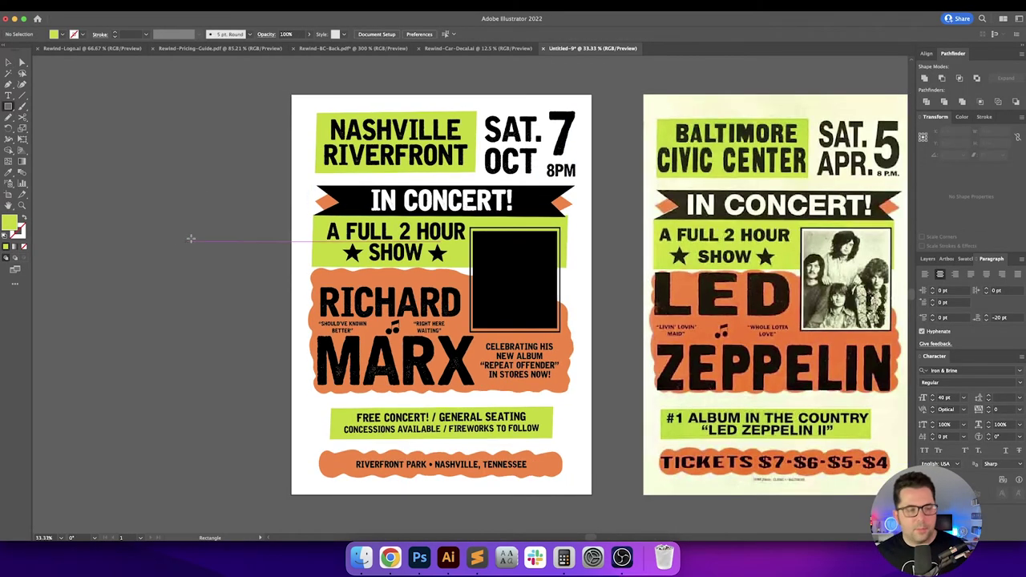
key(slash)
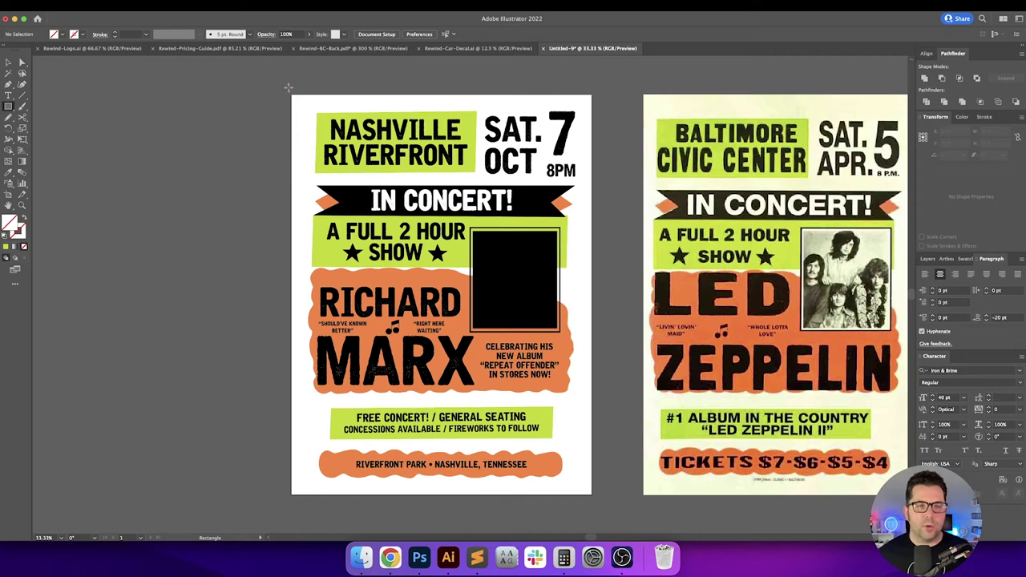
drag(293, 94, 592, 494)
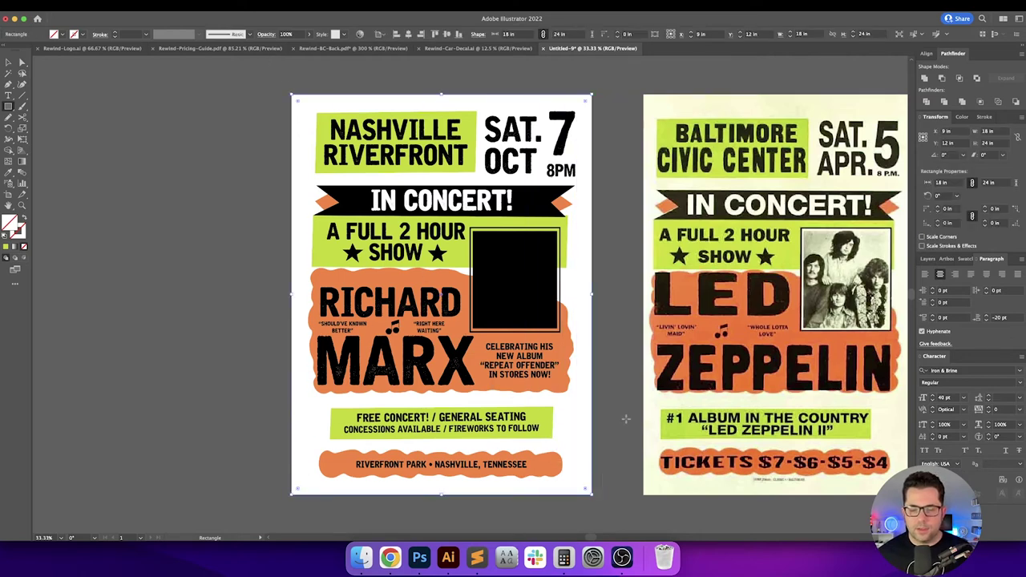
key(v)
click(625, 419)
Step: Copy the three lime-green blocks together with the invisible artboard-sized rectangle and paste them into Photoshop as a Smart Object above the poster artwork
click(473, 119)
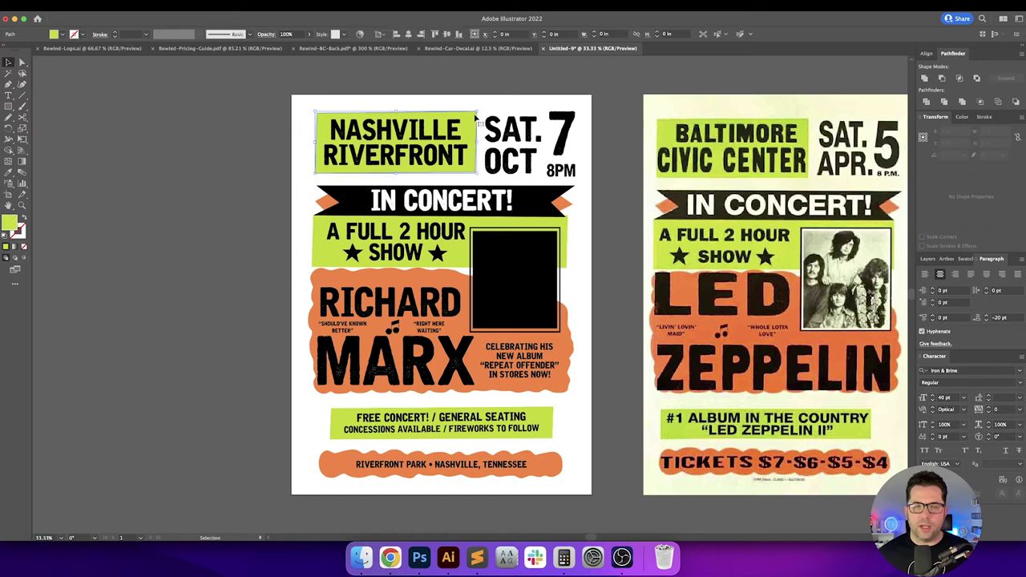
shift+click(567, 233)
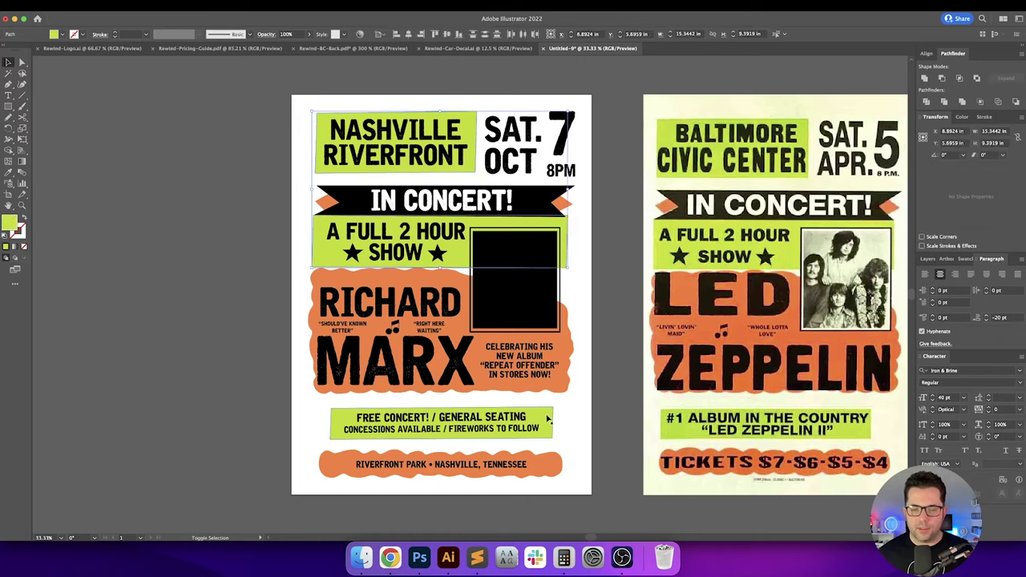
shift+click(550, 419)
shift+click(590, 407)
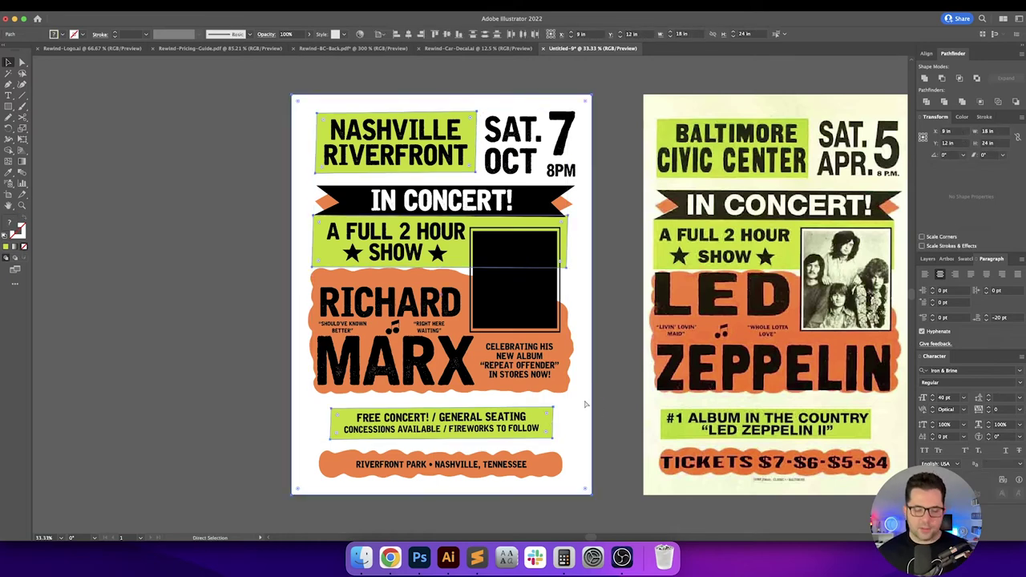
click(420, 557)
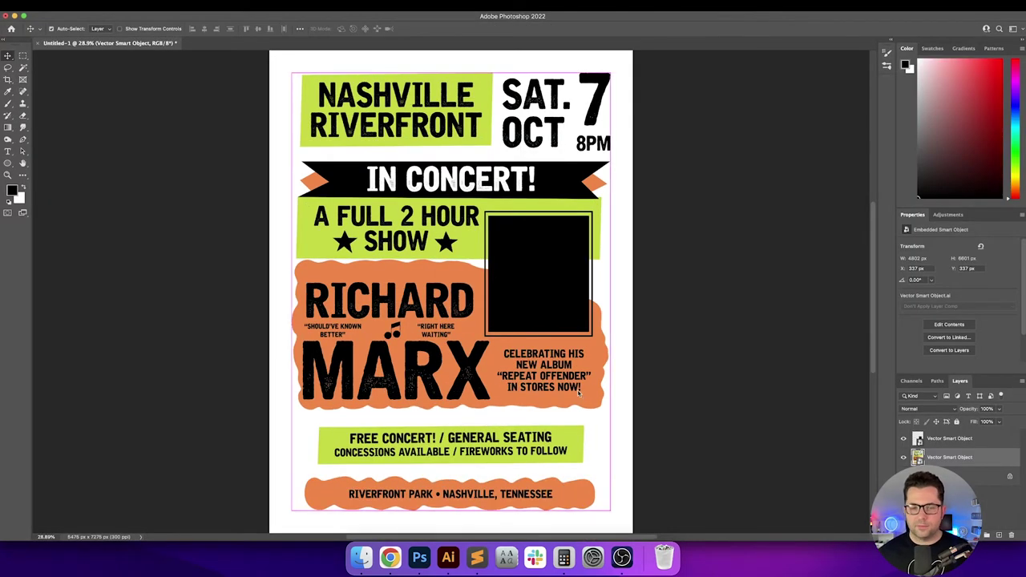
key(super+v)
key(Return)
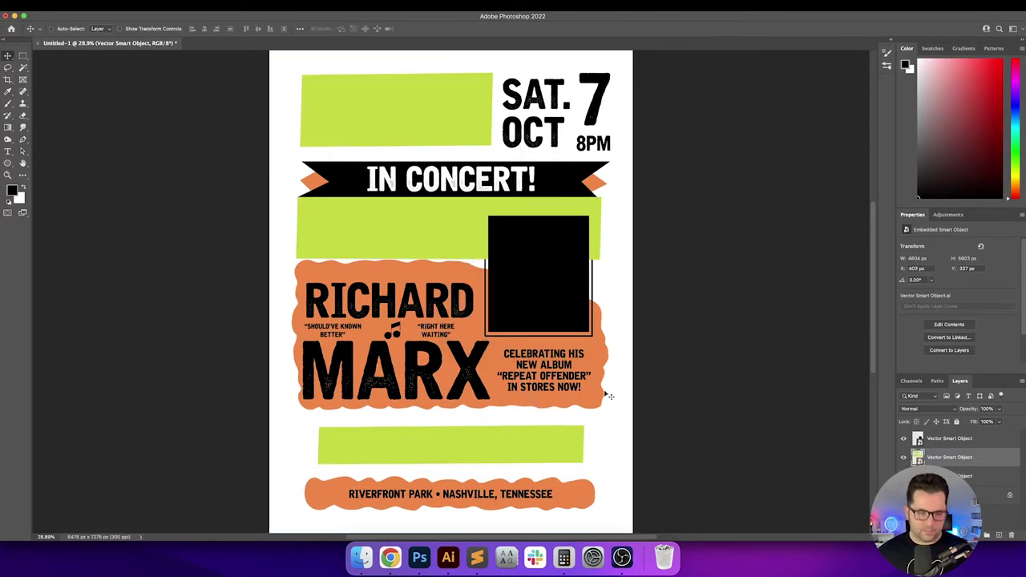
Step: Centre the pasted green shapes horizontally, line them up with the flyer's green blocks, and rename their layer Yellow
click(259, 29)
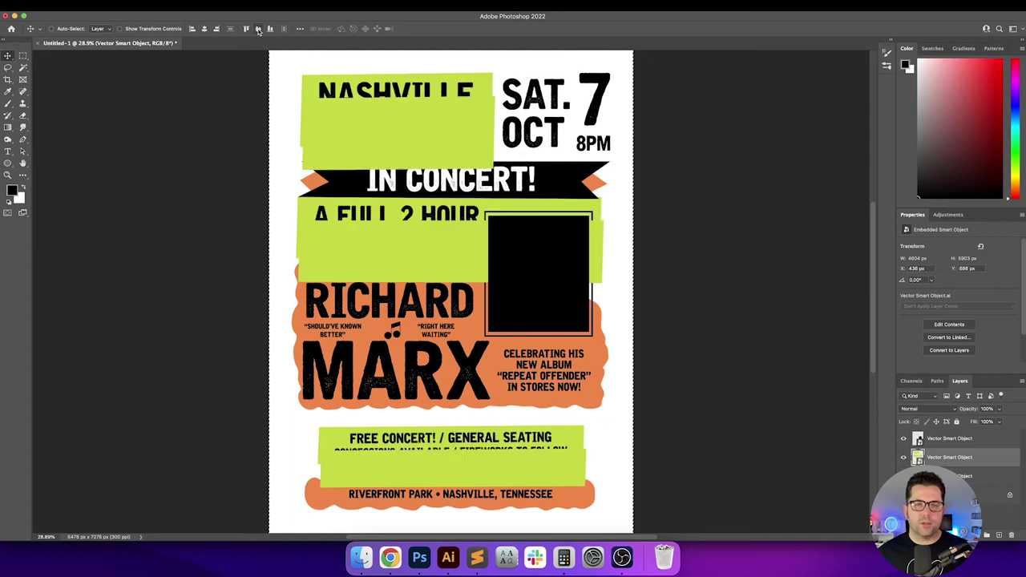
drag(465, 301, 483, 279)
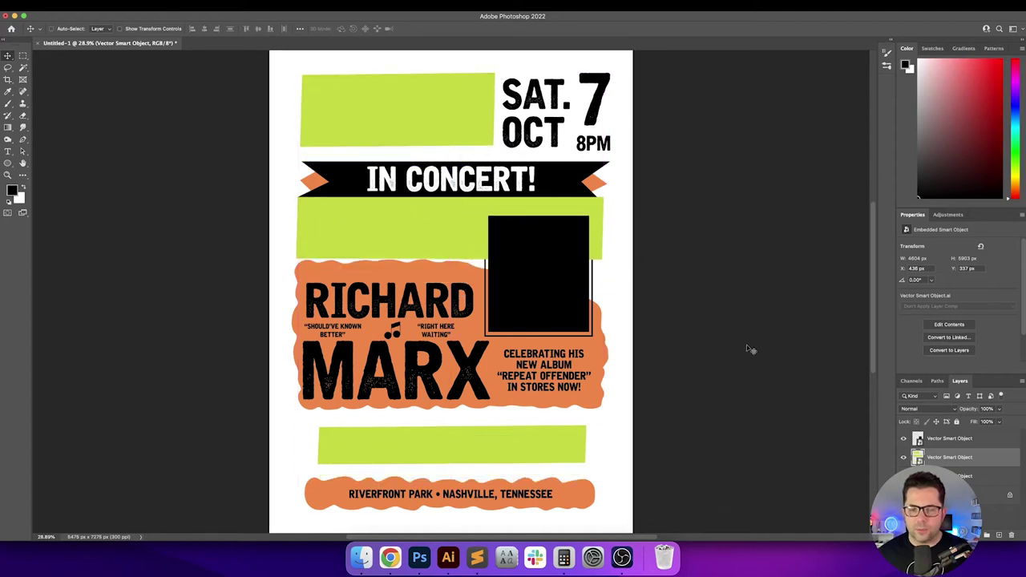
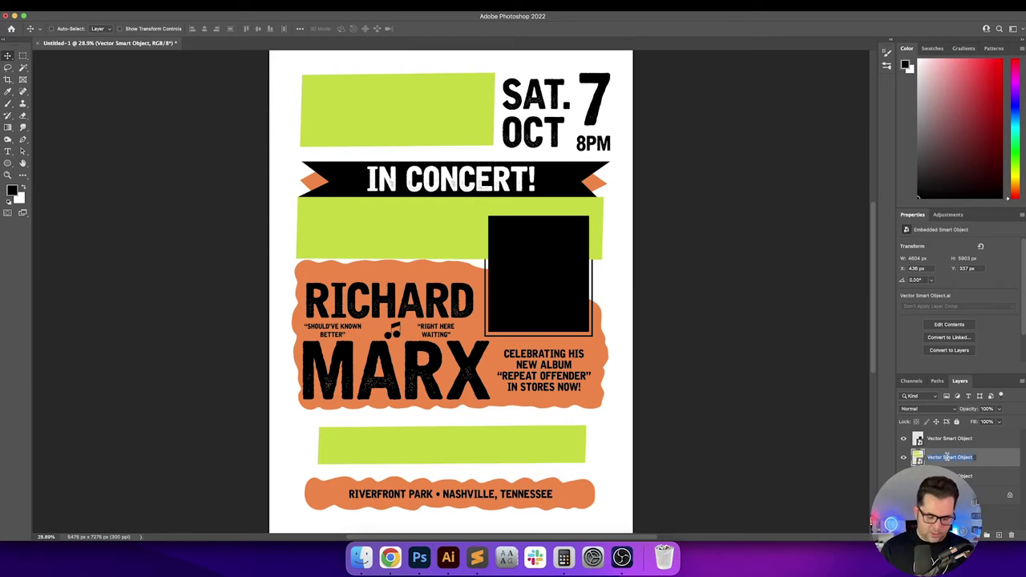
text(low)
key(Return)
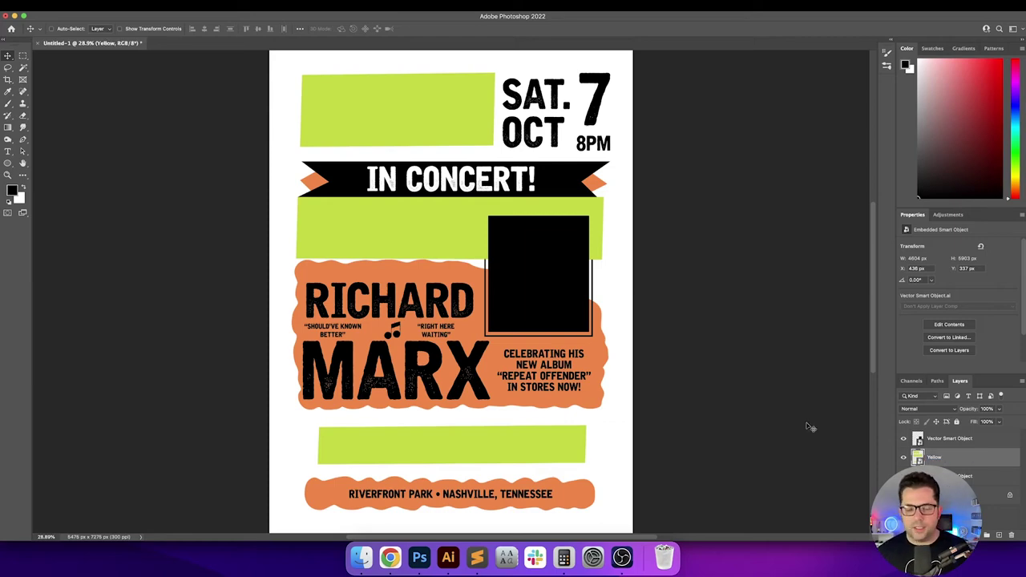
Step: Switch to Illustrator and copy the orange shapes: both ribbon diamonds, the large wavy block and the wavy venue bar
click(448, 557)
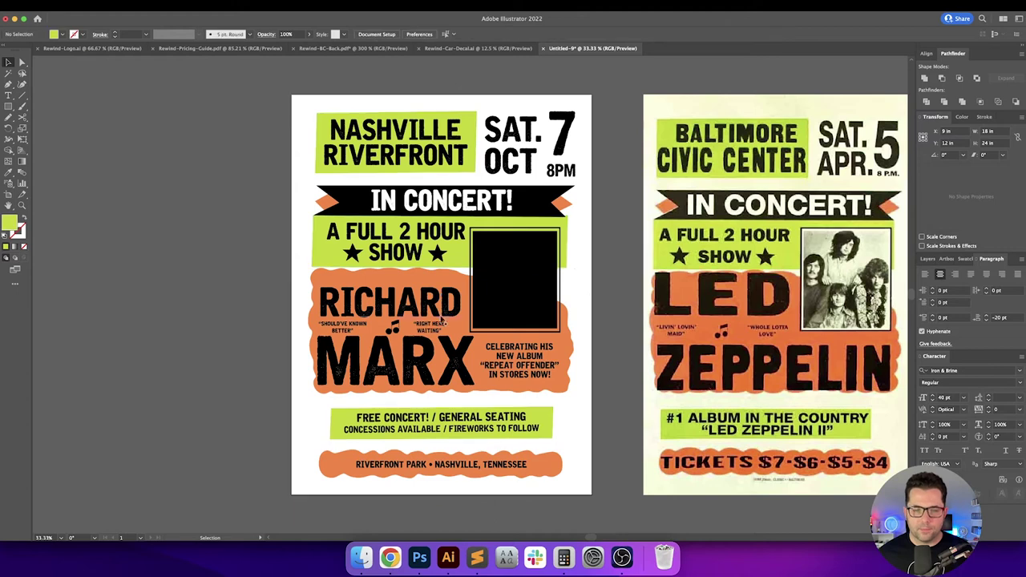
click(331, 202)
shift+click(564, 206)
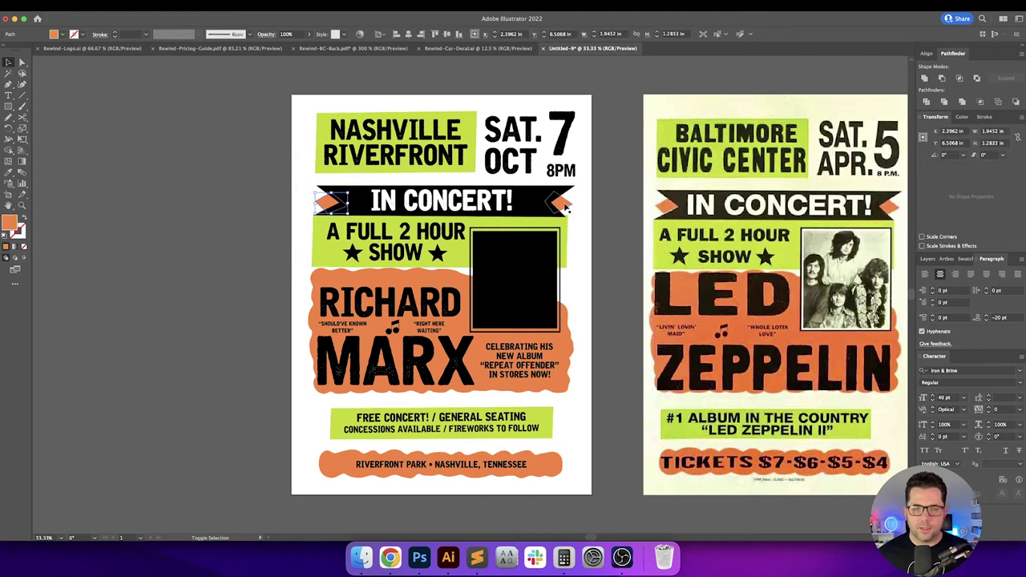
shift+click(562, 362)
shift+click(556, 476)
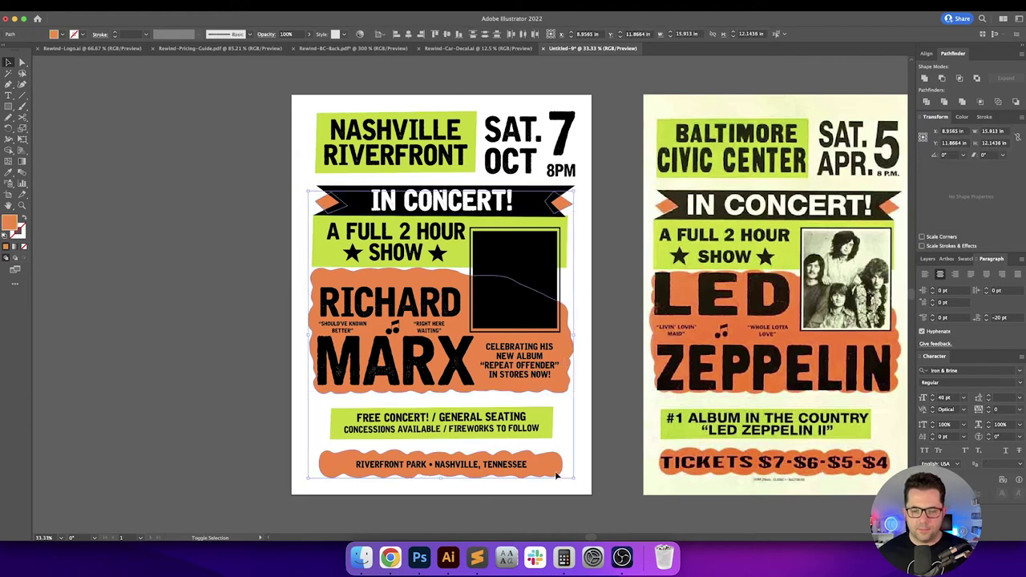
Step: Switch to Photoshop, paste the orange shapes as a smart object aligned over the flyer's orange areas, and rename the layer Orange
click(419, 557)
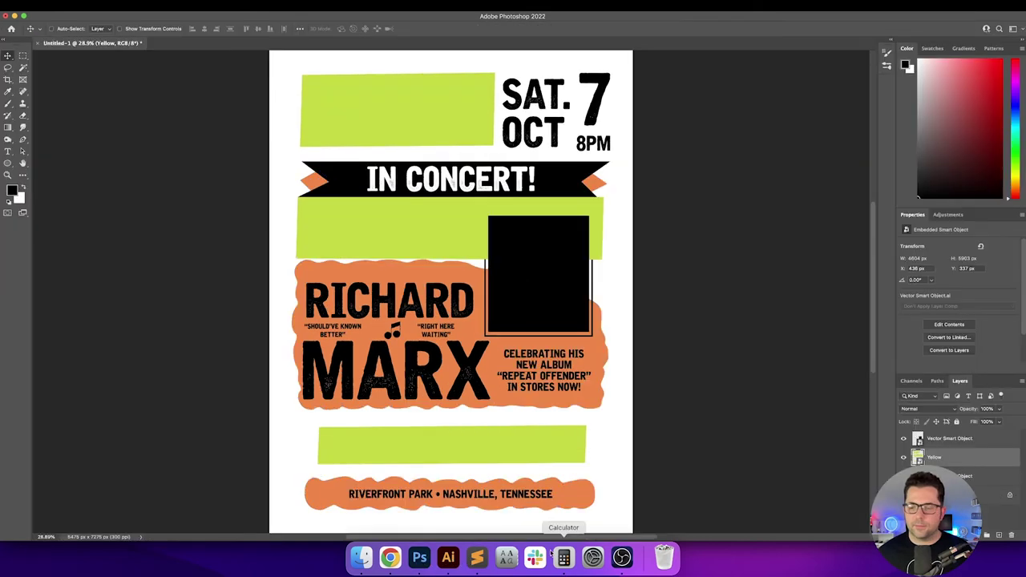
click(996, 476)
key(super+v)
key(Return)
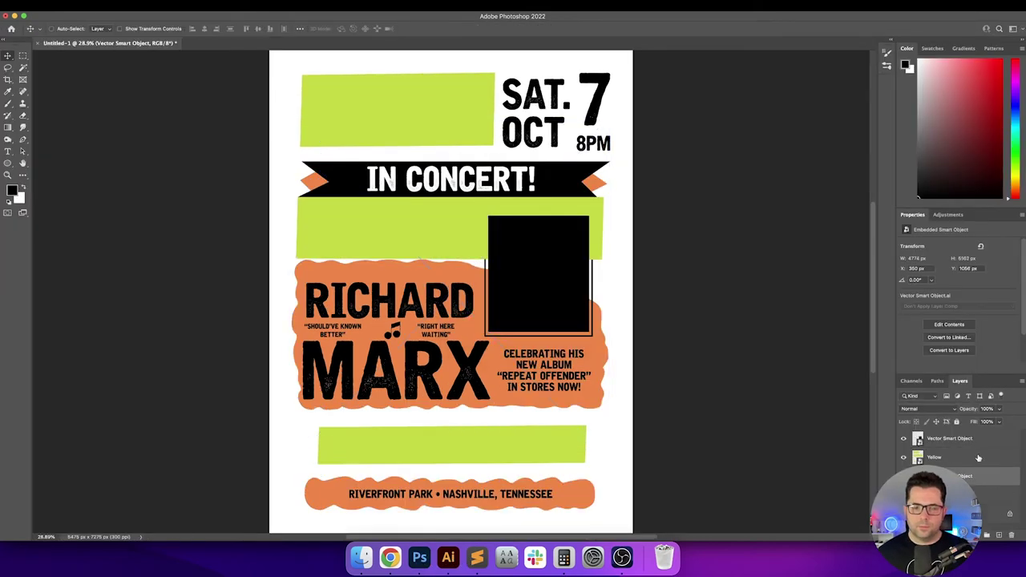
drag(601, 351, 606, 397)
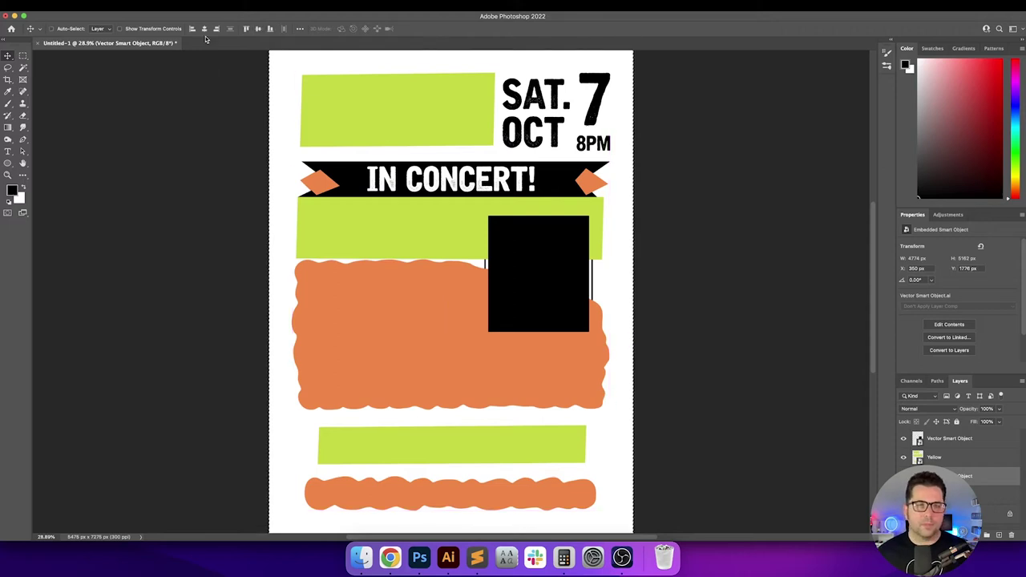
click(964, 476)
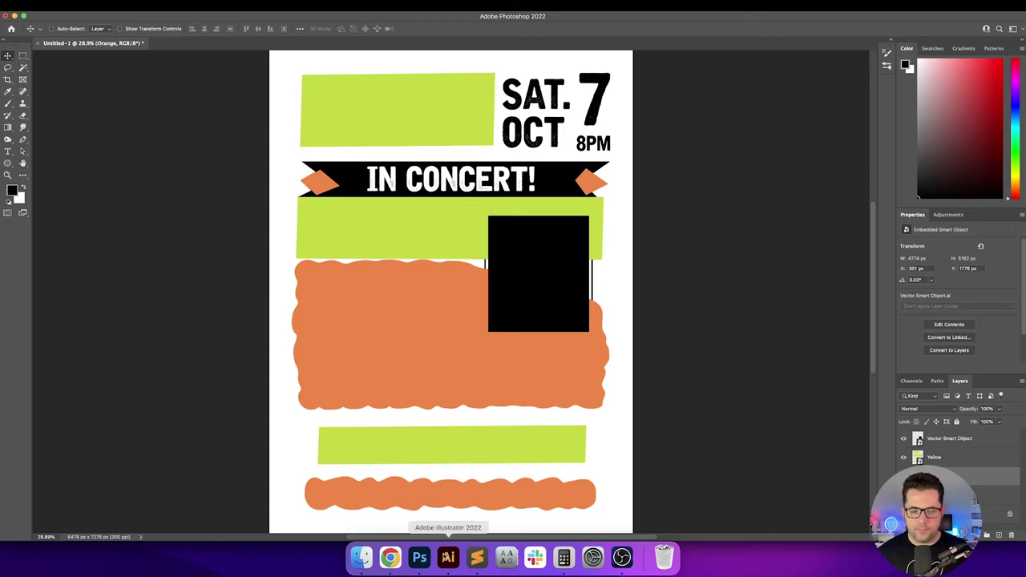
Step: Switch to Illustrator and copy the black ribbon shape behind "IN CONCERT!"
click(448, 556)
click(595, 224)
scroll(595, 225, right, 1)
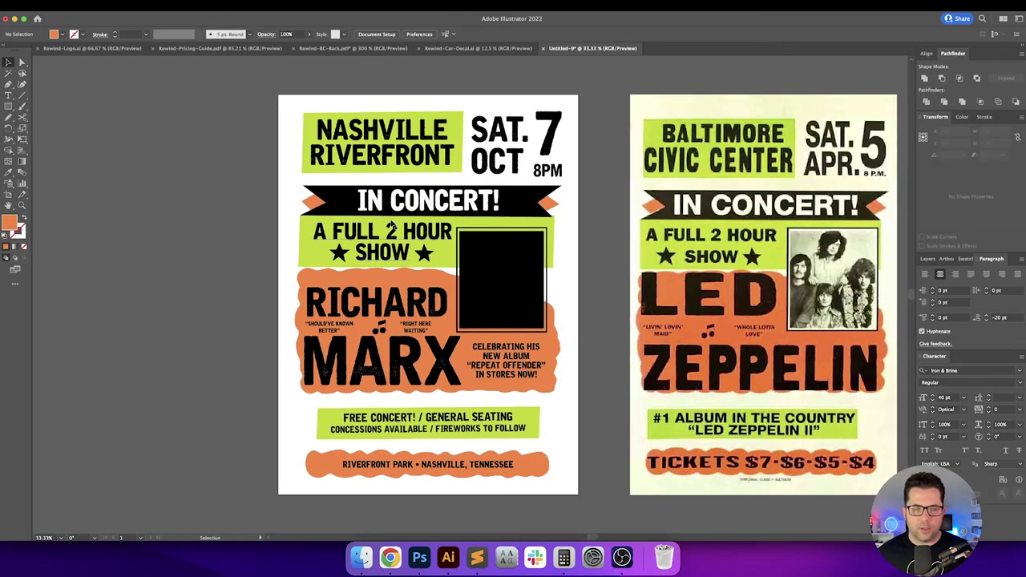
click(345, 200)
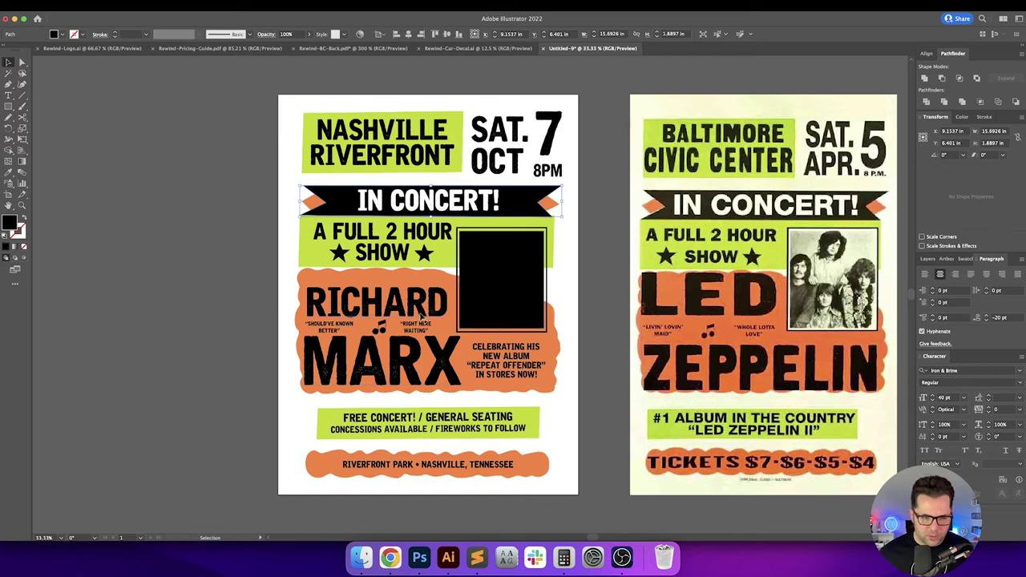
key(a)
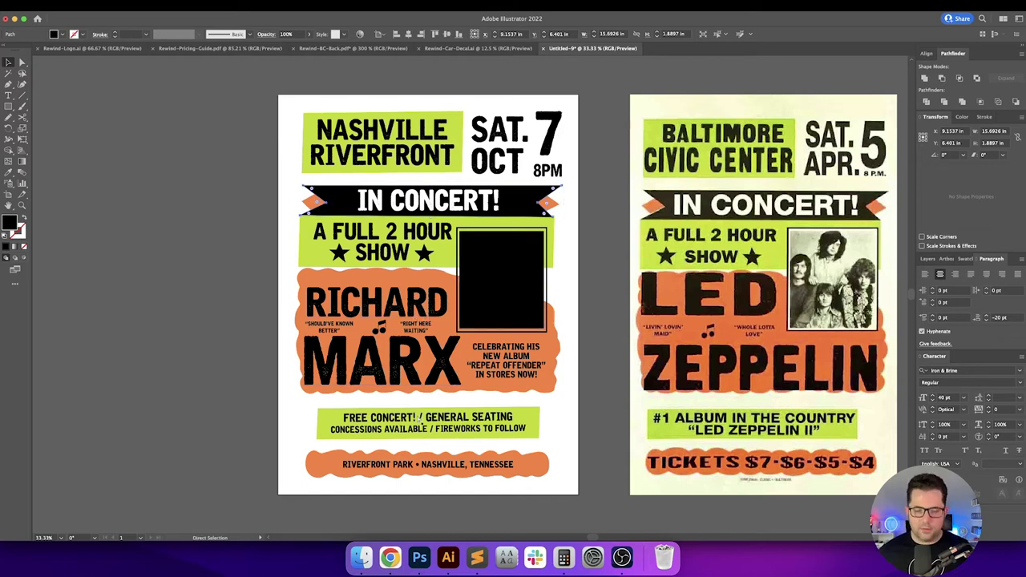
Step: Switch to Photoshop, paste the black ribbon as a smart object, and place it over the flyer's ribbon, centred horizontally on the canvas
click(417, 569)
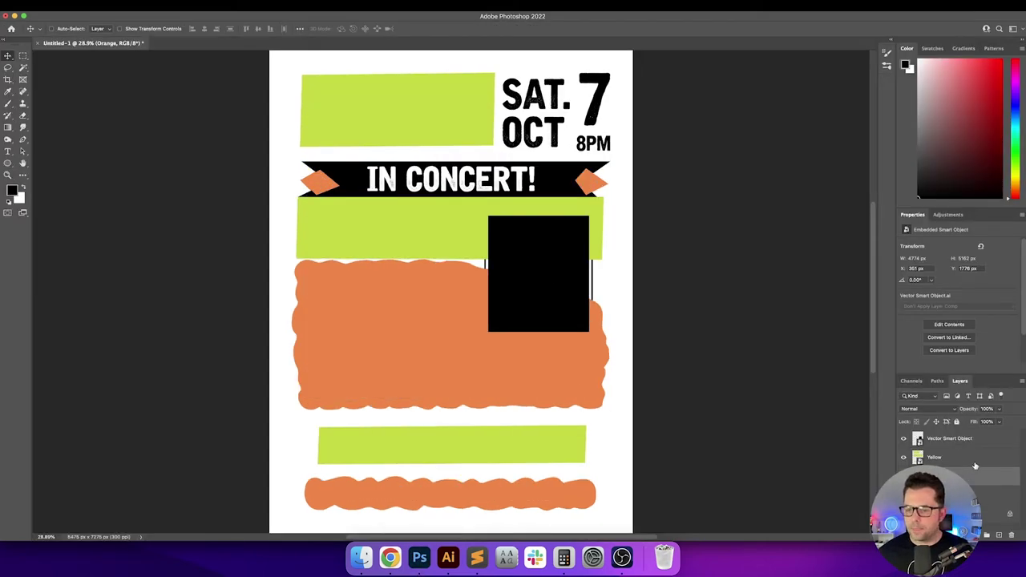
key(super+v)
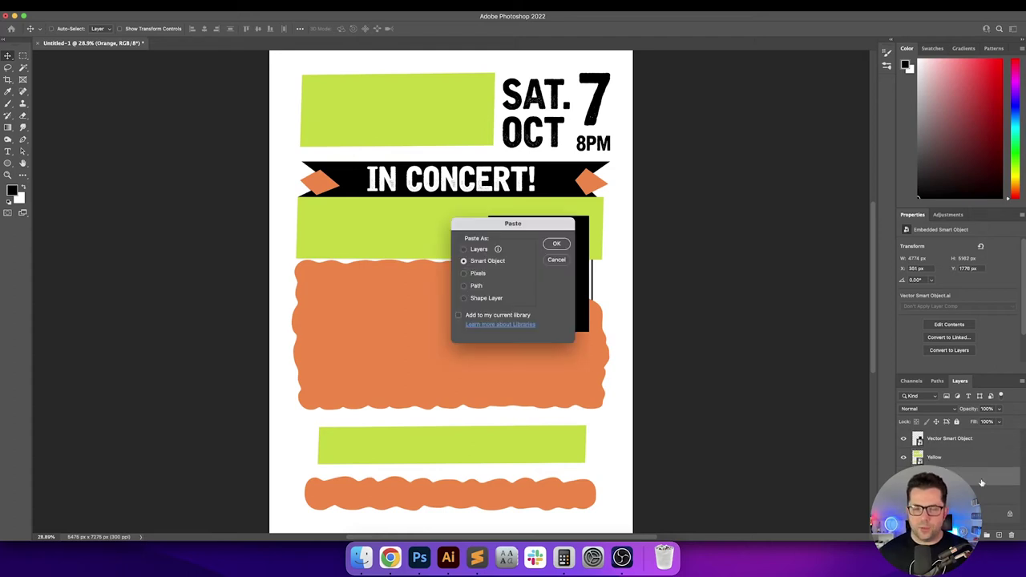
key(Return)
drag(585, 289, 580, 179)
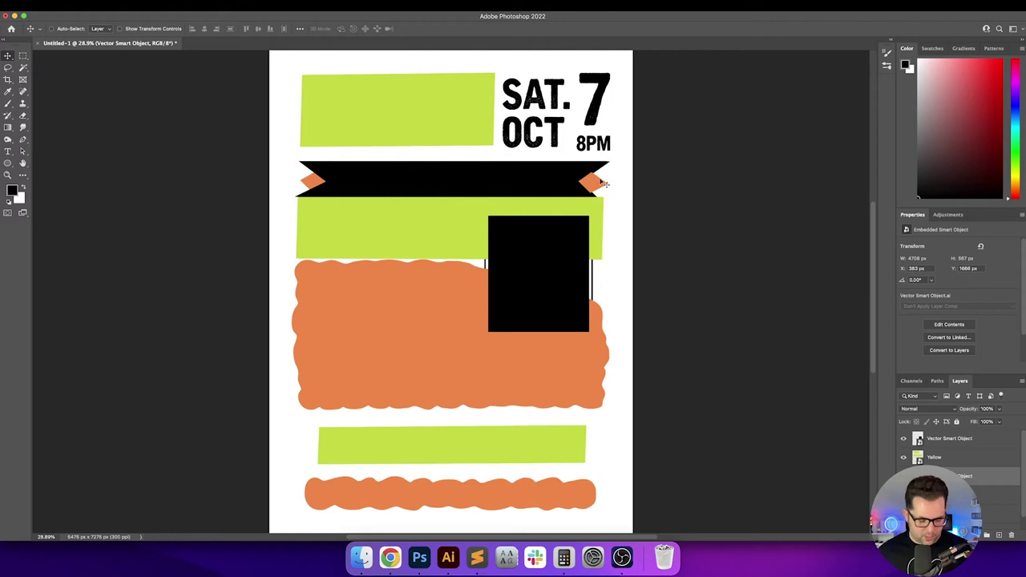
key(super+a)
click(204, 28)
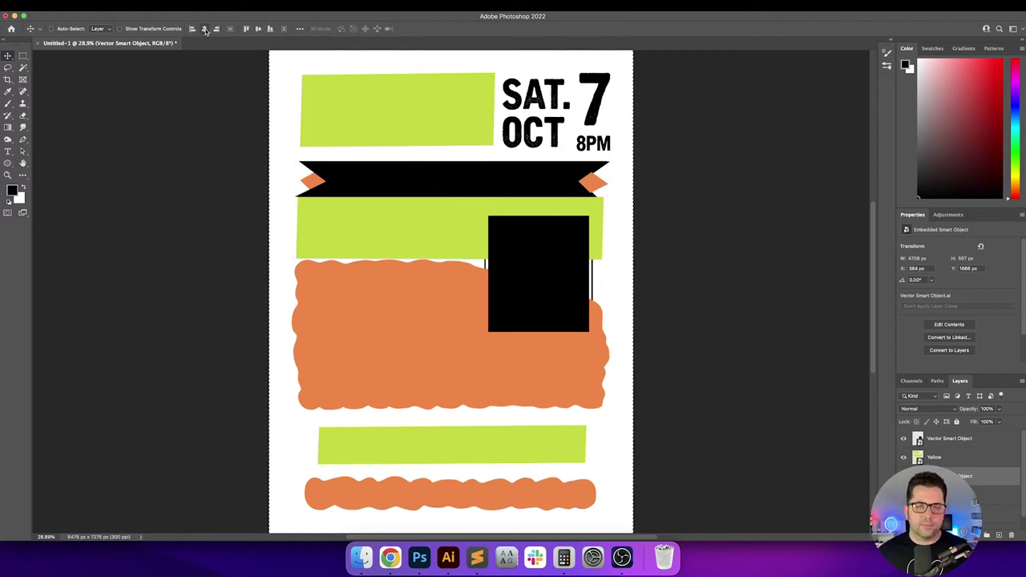
Step: Match the pasted black ribbon exactly to the edges of the original ribbon and rename its layer Black
scroll(611, 186, up, 10)
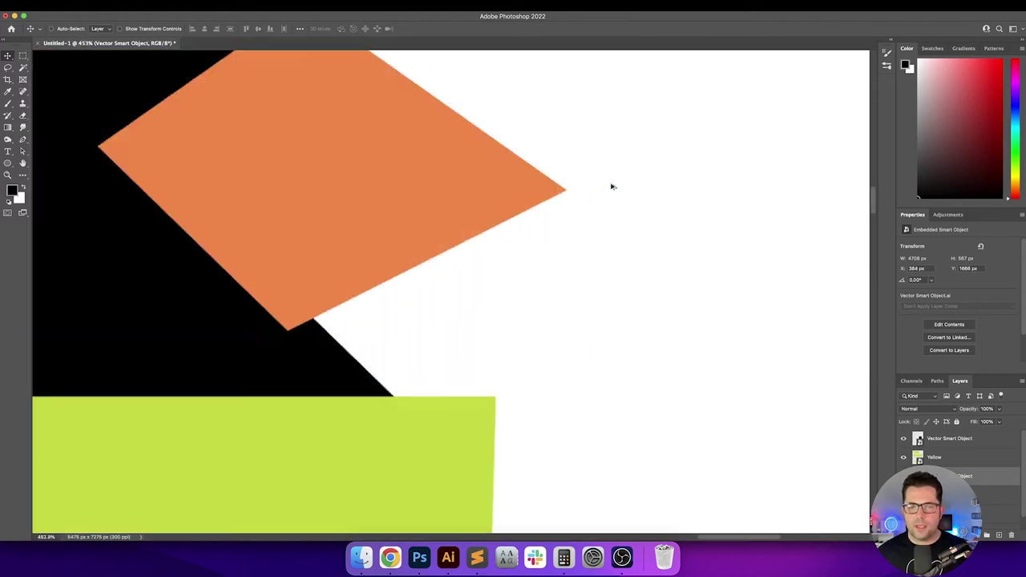
scroll(611, 186, down, 5)
scroll(553, 218, up, 4)
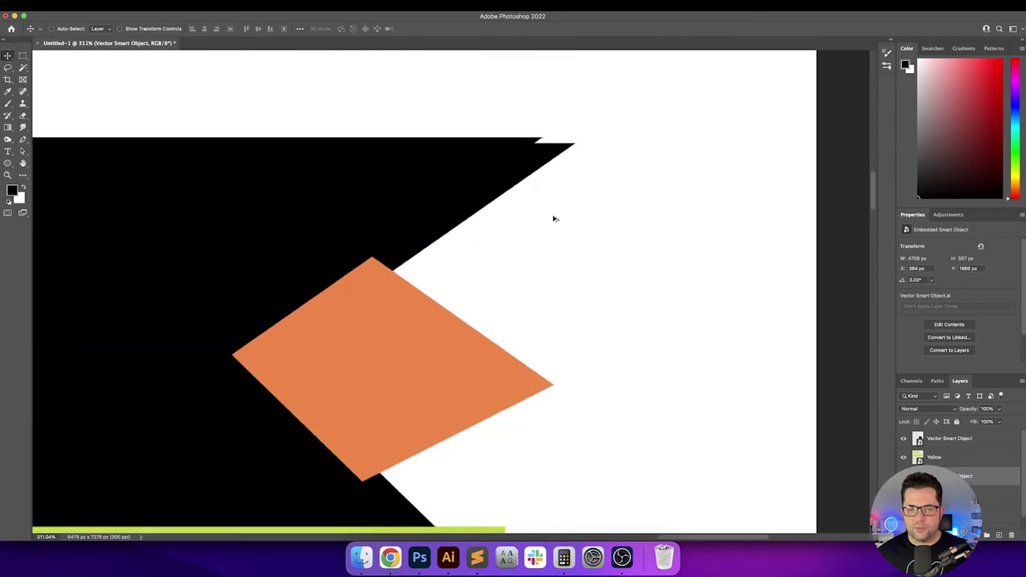
drag(436, 210, 468, 214)
drag(471, 214, 469, 214)
key(Down)
key(Down)
key(Down)
key(Down)
key(Down)
key(Down)
key(Down)
key(Down)
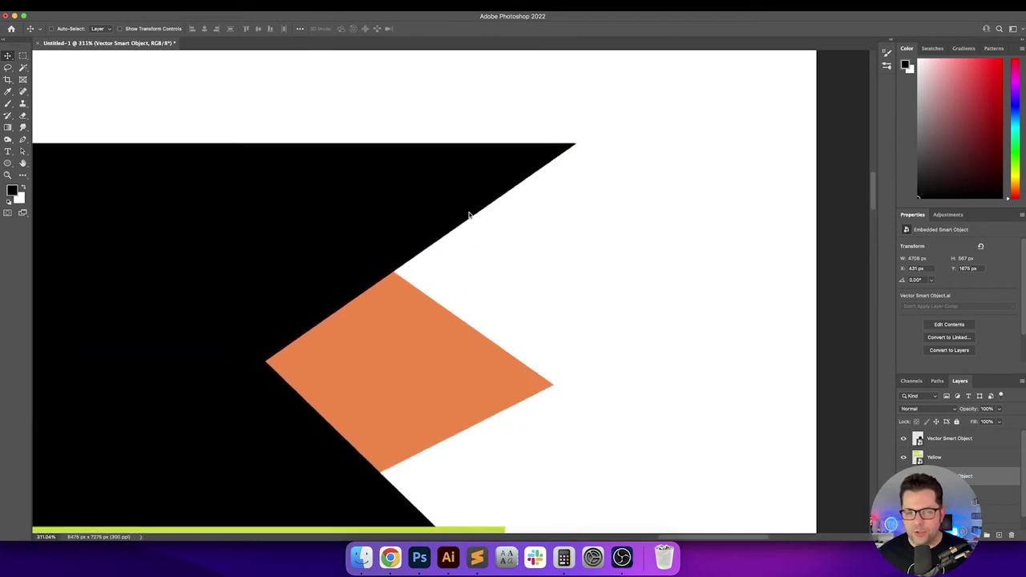
key(super+0)
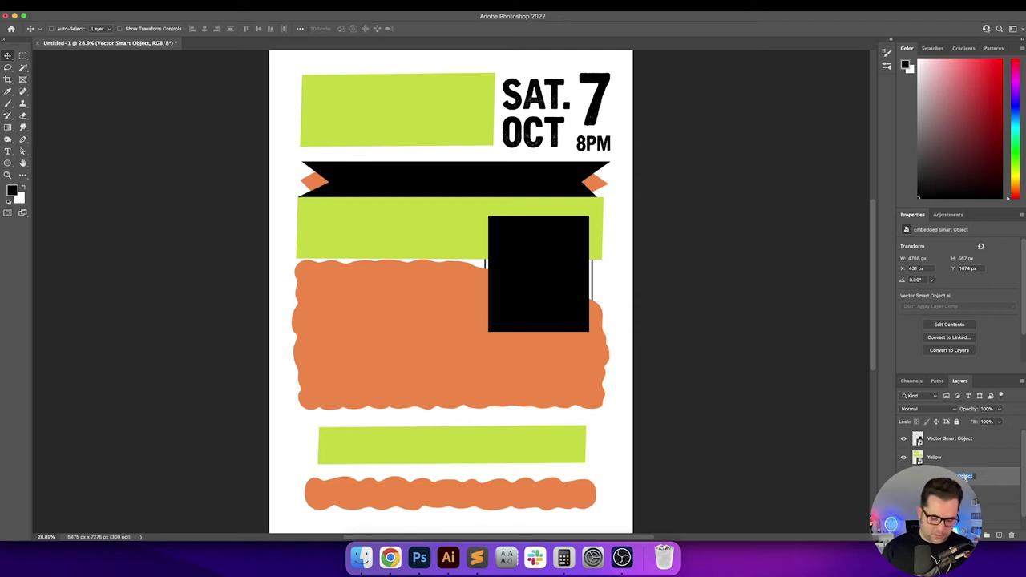
key(Return)
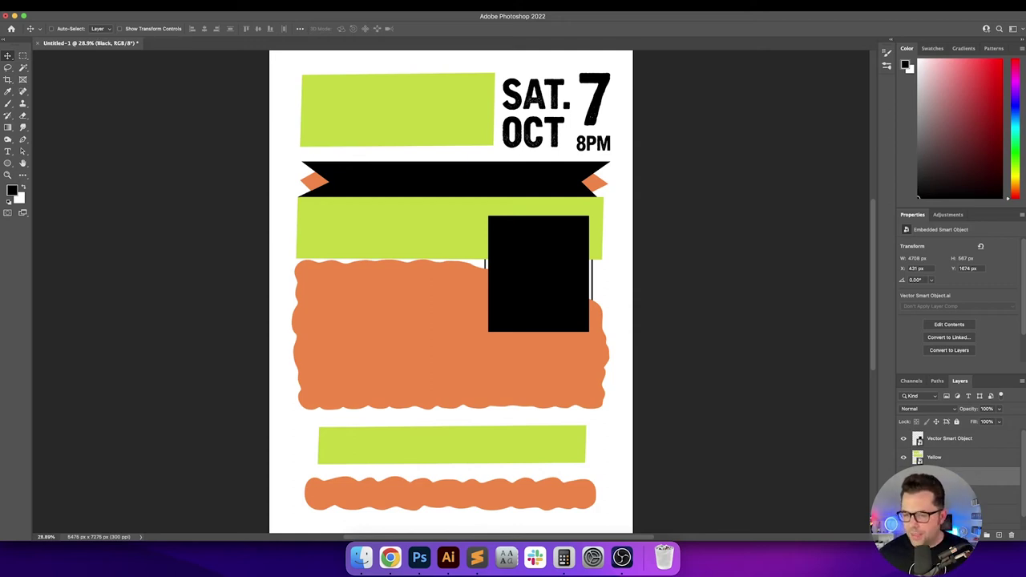
Step: Delete the layer holding the full flyer artwork with its text, keeping the separate shape layers
click(974, 442)
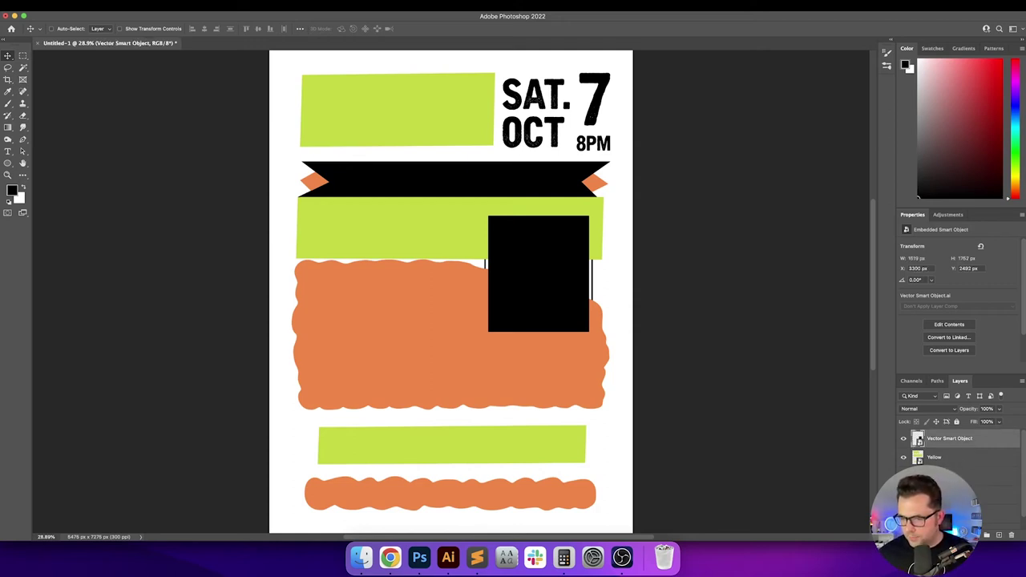
click(985, 515)
key(Delete)
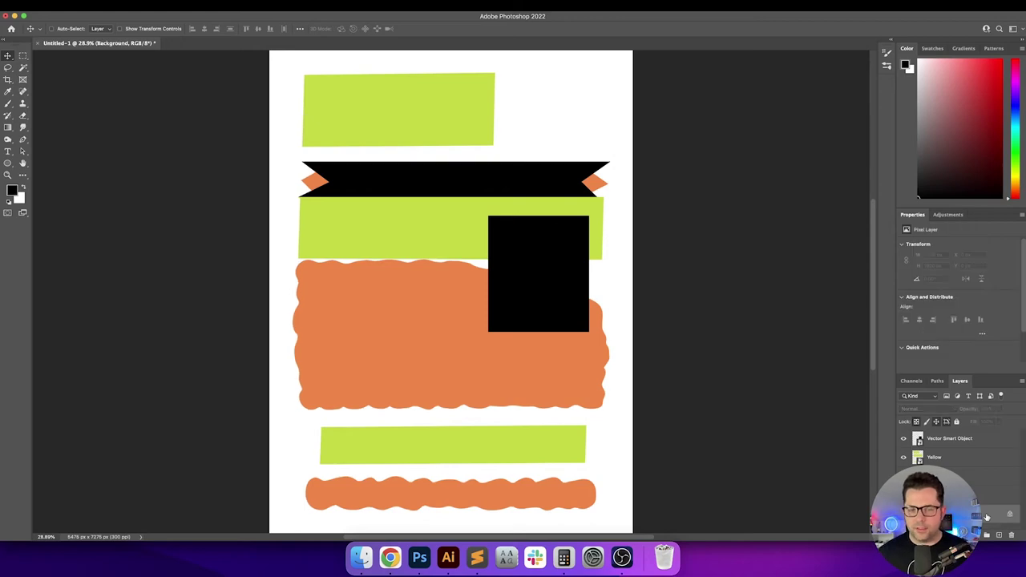
Step: Switch to Illustrator and lock the flyer's white background rectangle so it stays out of selections
click(448, 557)
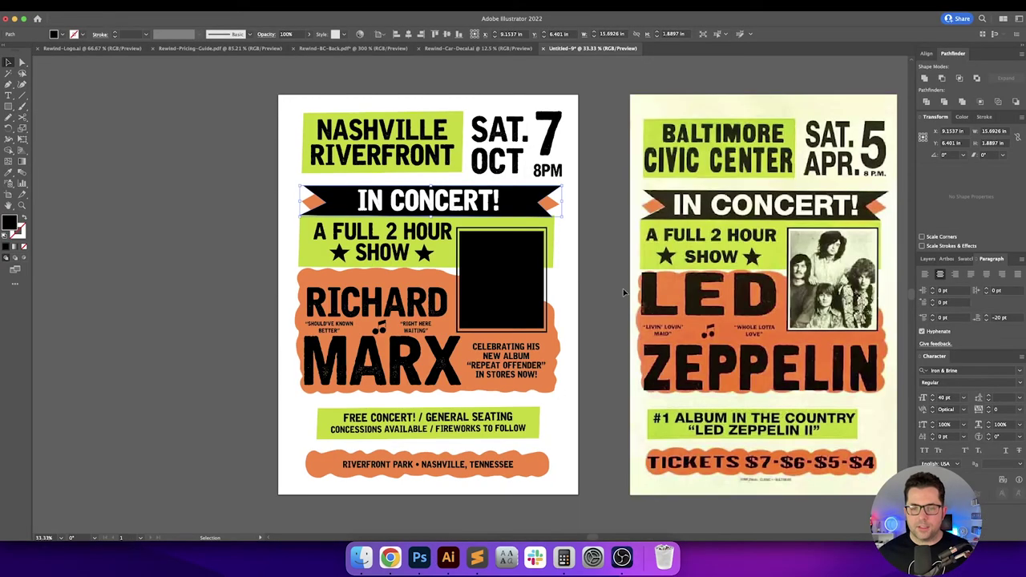
click(403, 121)
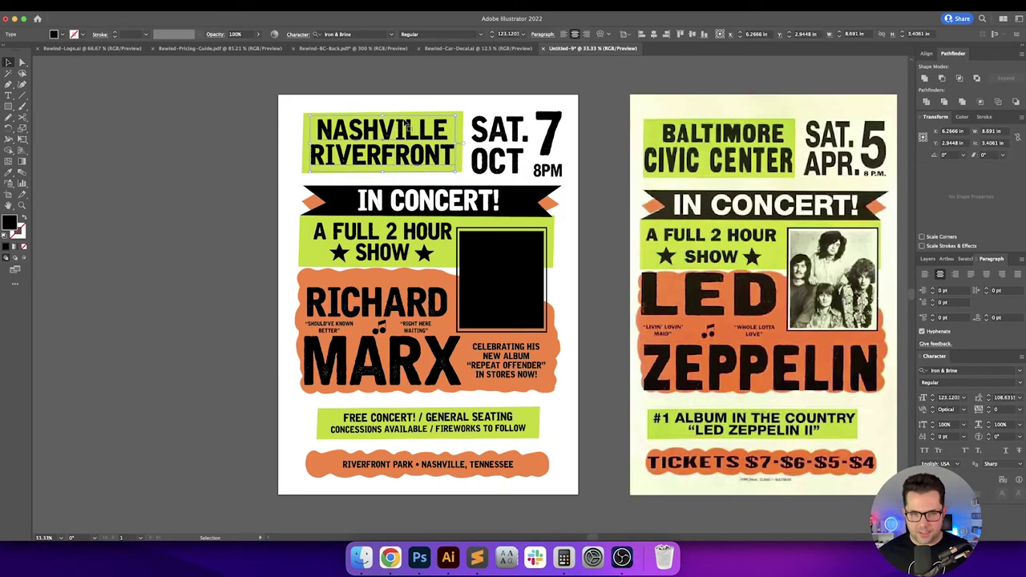
shift+click(519, 126)
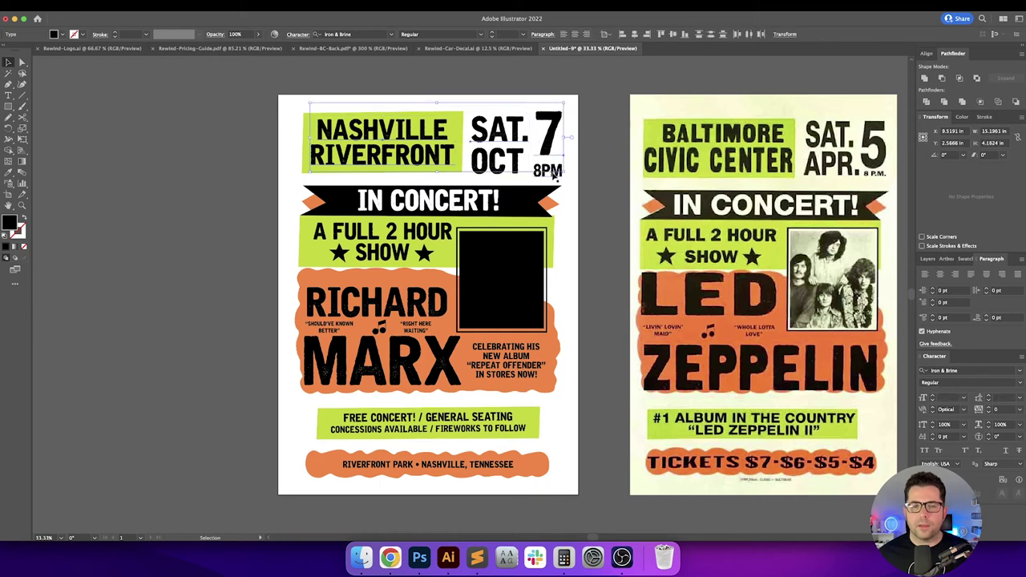
click(583, 105)
drag(584, 105, 480, 176)
shift+click(284, 99)
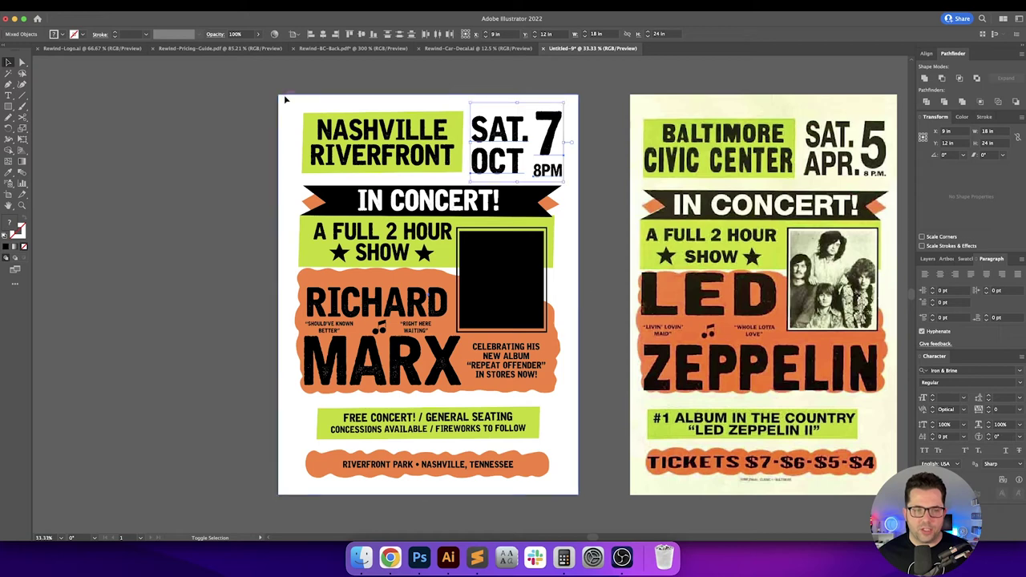
click(298, 111)
key(super+2)
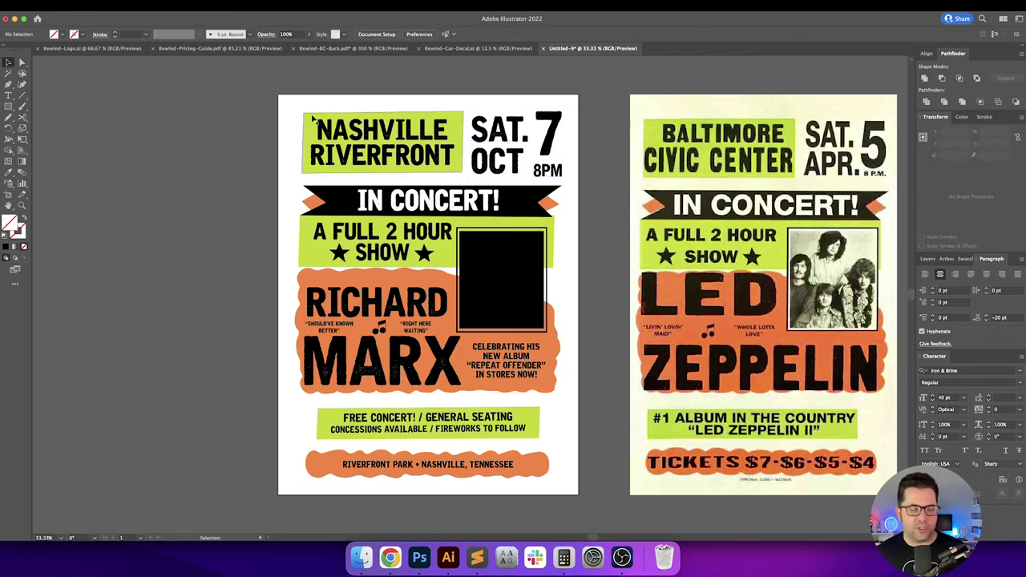
click(408, 133)
shift+click(501, 136)
shift+click(511, 171)
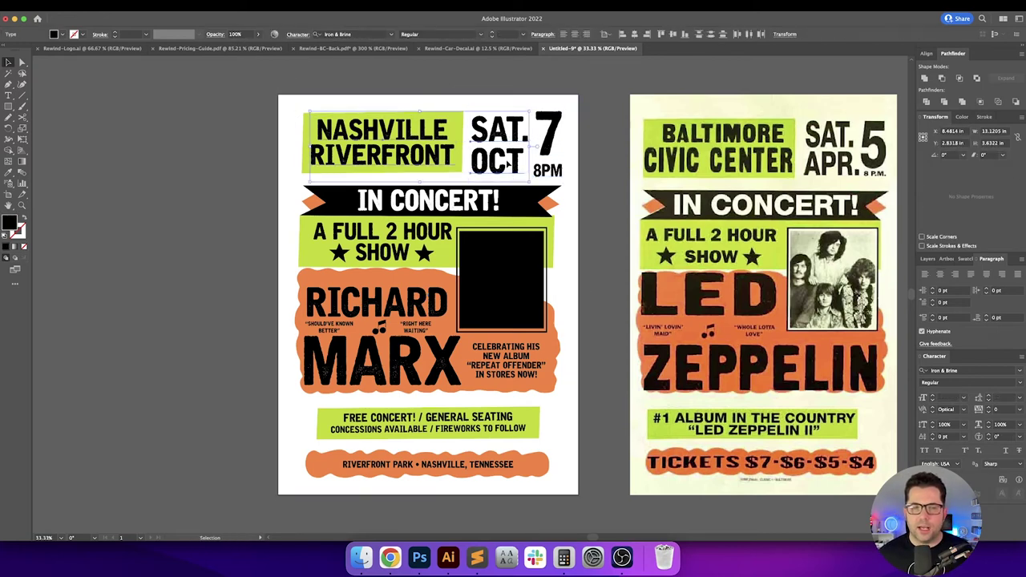
shift+click(548, 138)
shift+click(460, 196)
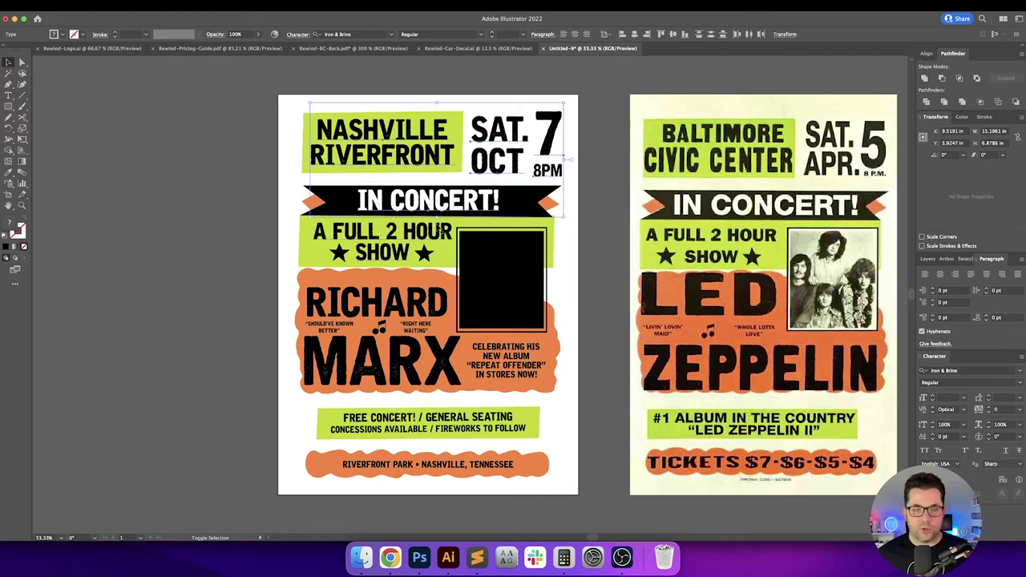
shift+click(437, 231)
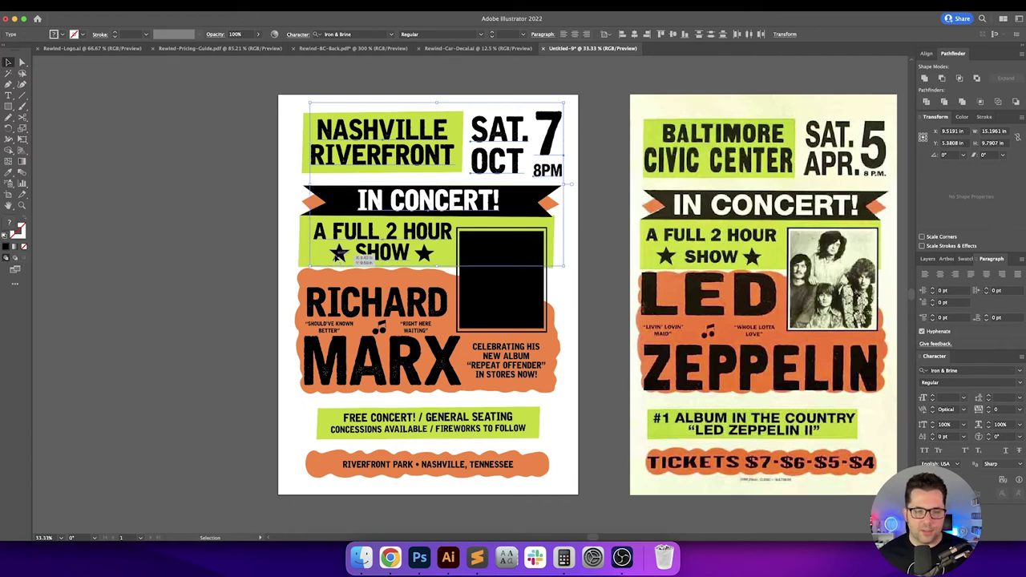
key(super+g)
click(125, 233)
Step: Select every object with the same black fill colour as the NASHVILLE RIVERFRONT text and set the fill's brightness to 10%
click(425, 160)
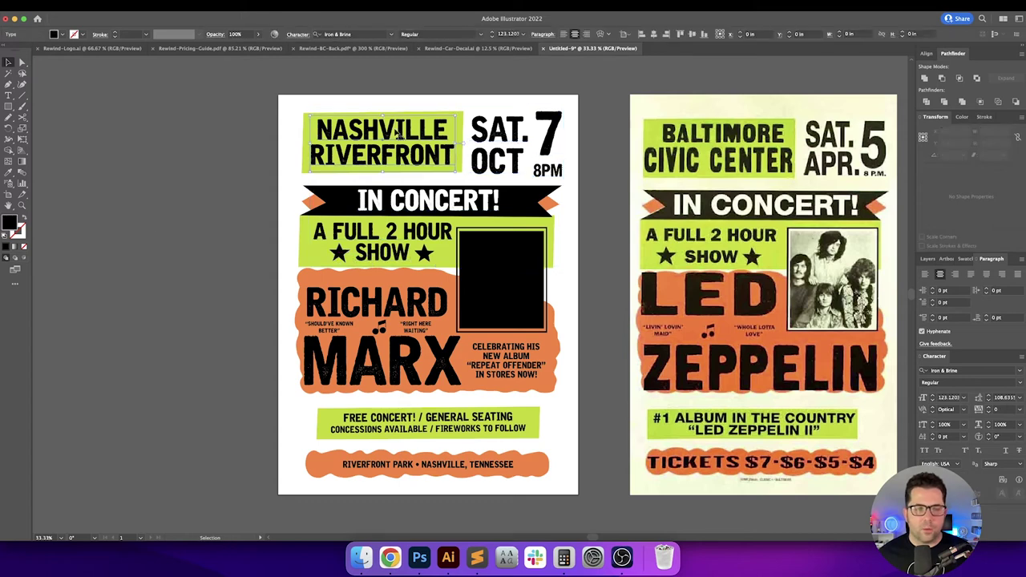
click(157, 5)
mouse_move(225, 98)
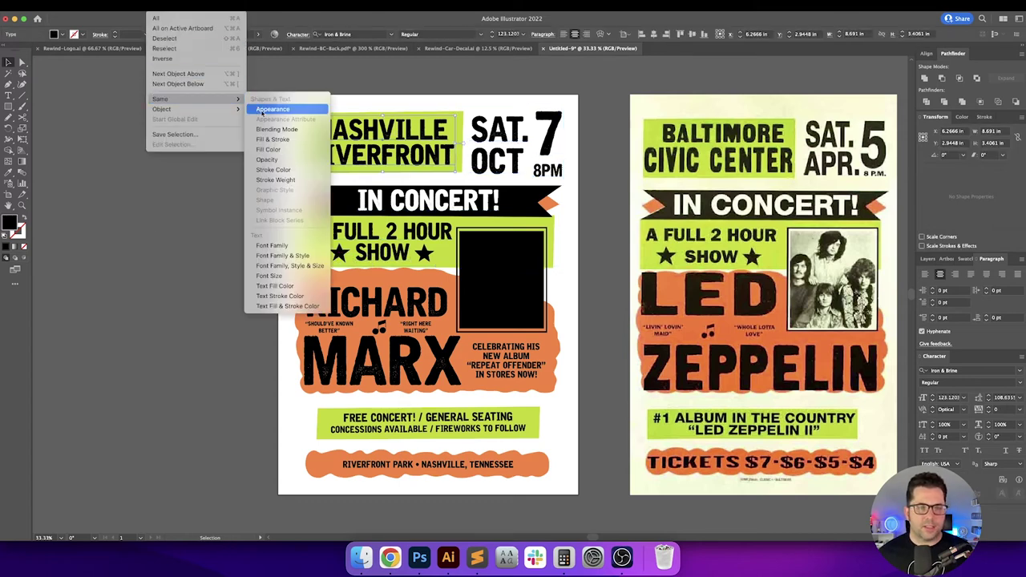
click(273, 150)
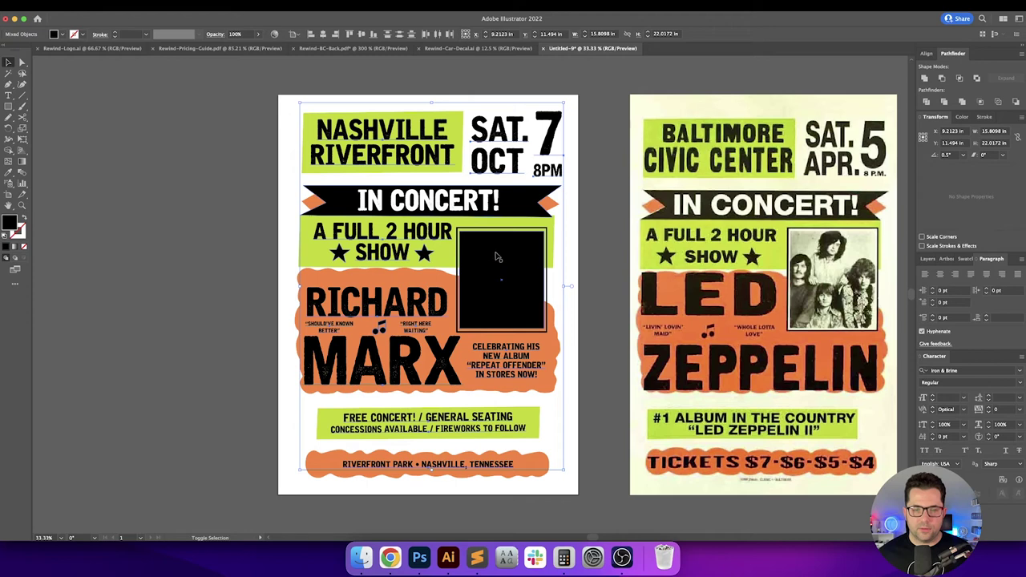
double_click(12, 223)
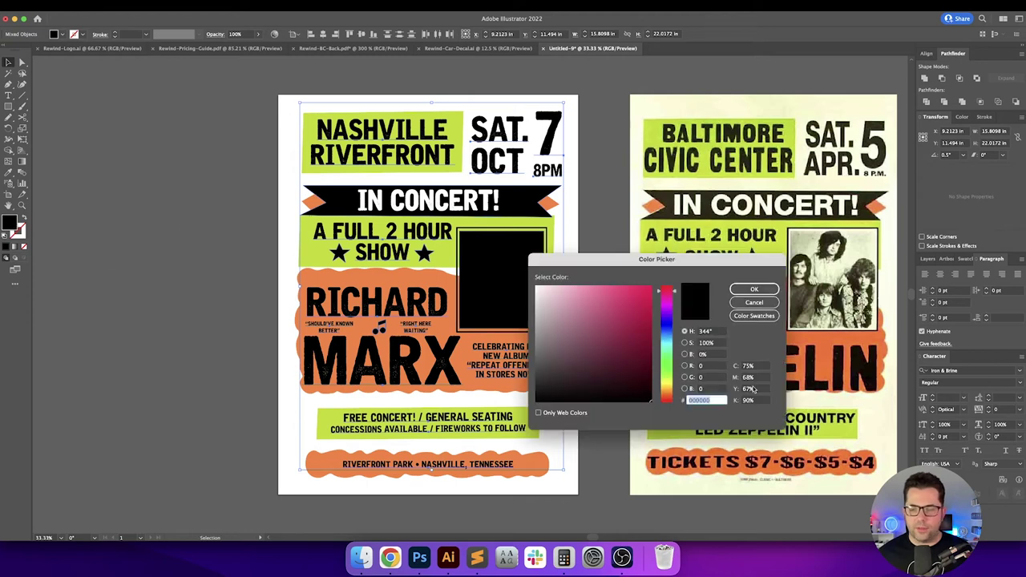
click(718, 354)
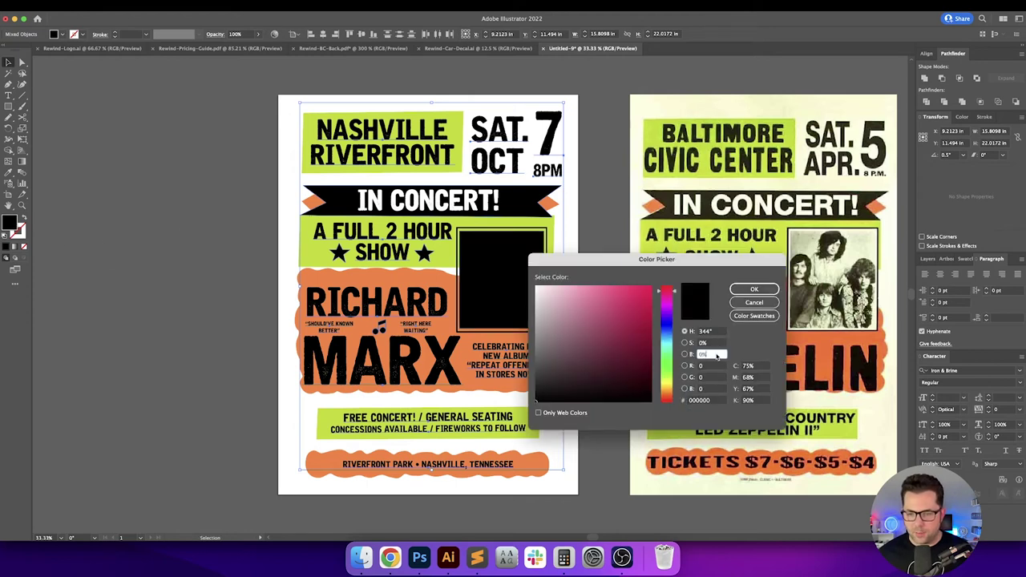
key(shift+Up)
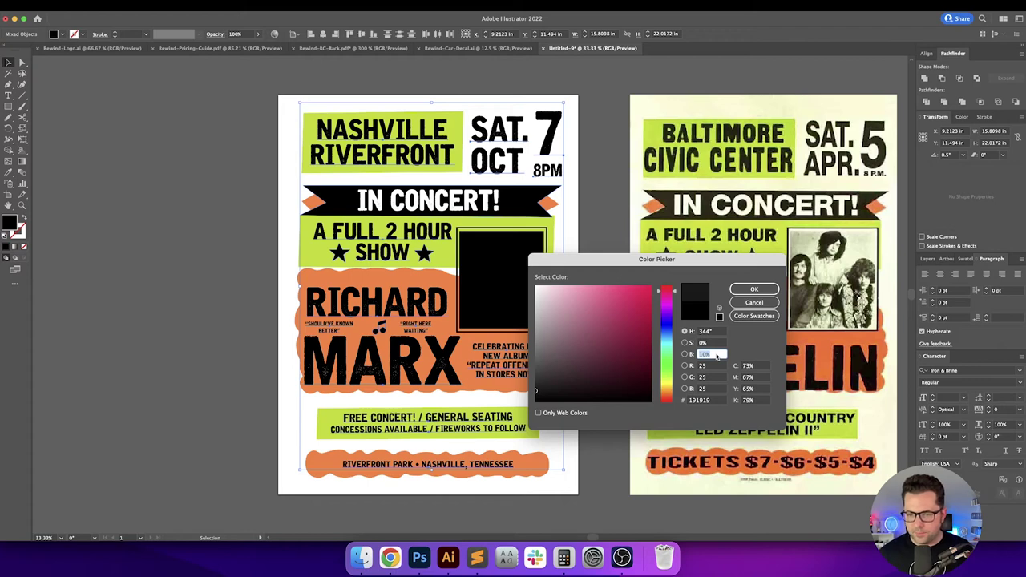
key(Return)
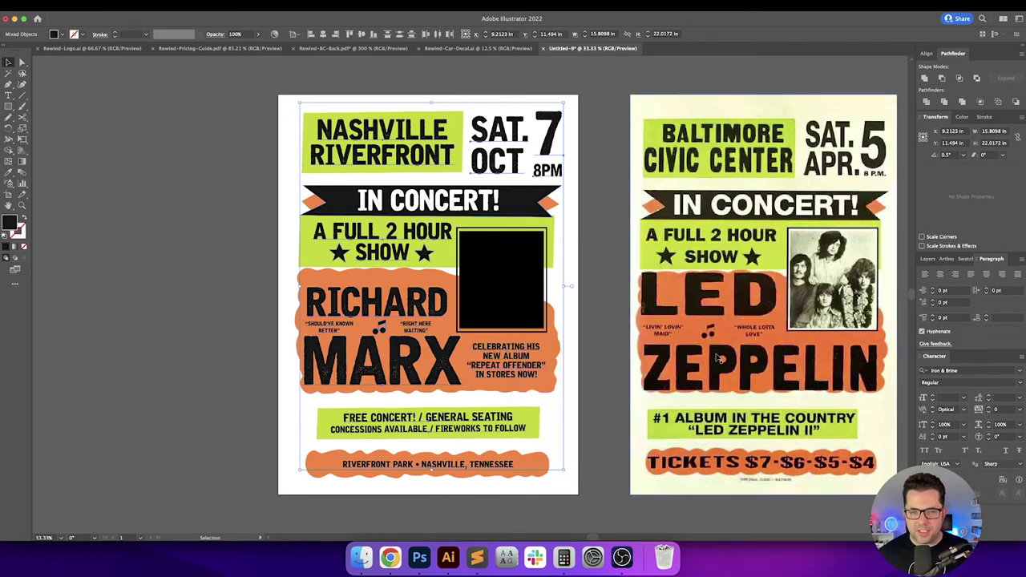
Step: Select the flyer's dark text blocks together with the two stars, the music notes and the photo frame, and copy them
click(586, 204)
click(433, 141)
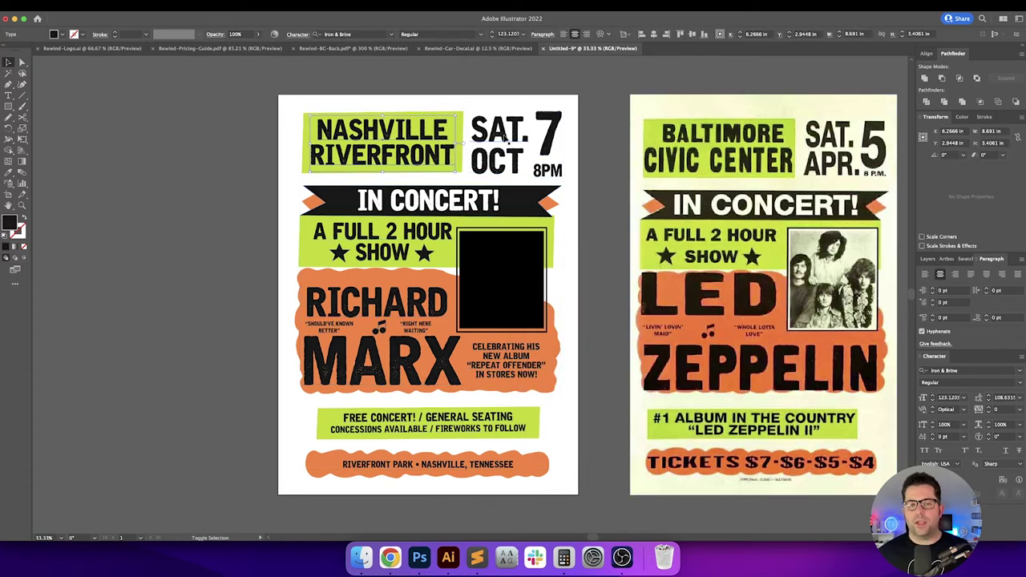
shift+click(505, 140)
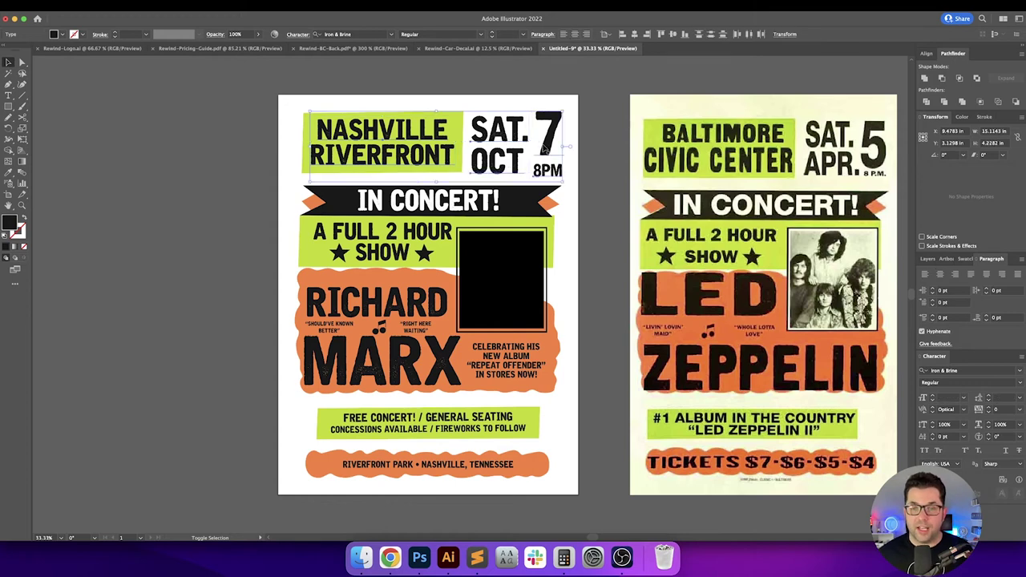
shift+click(381, 233)
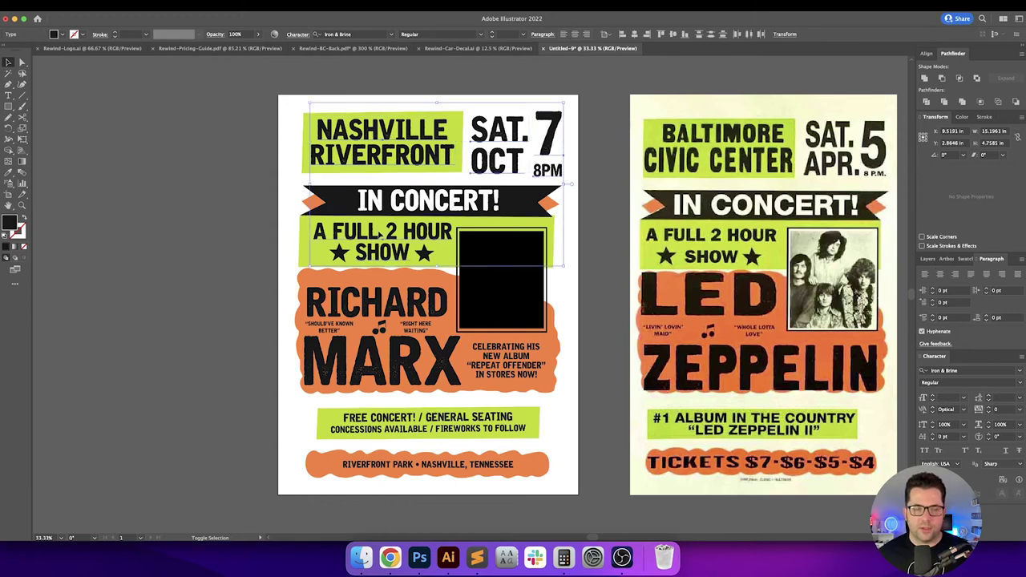
shift+click(341, 253)
shift+click(427, 253)
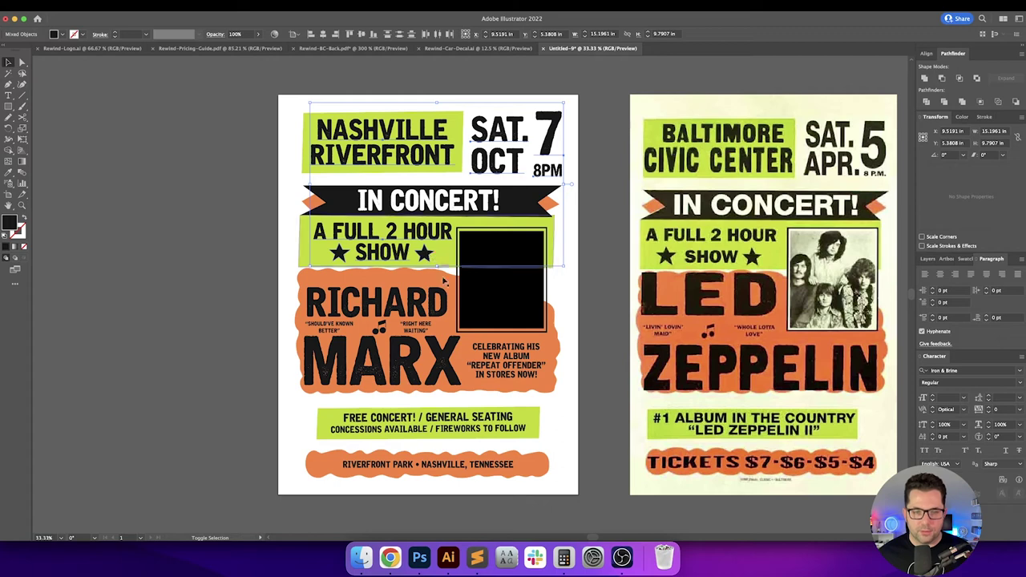
shift+click(435, 323)
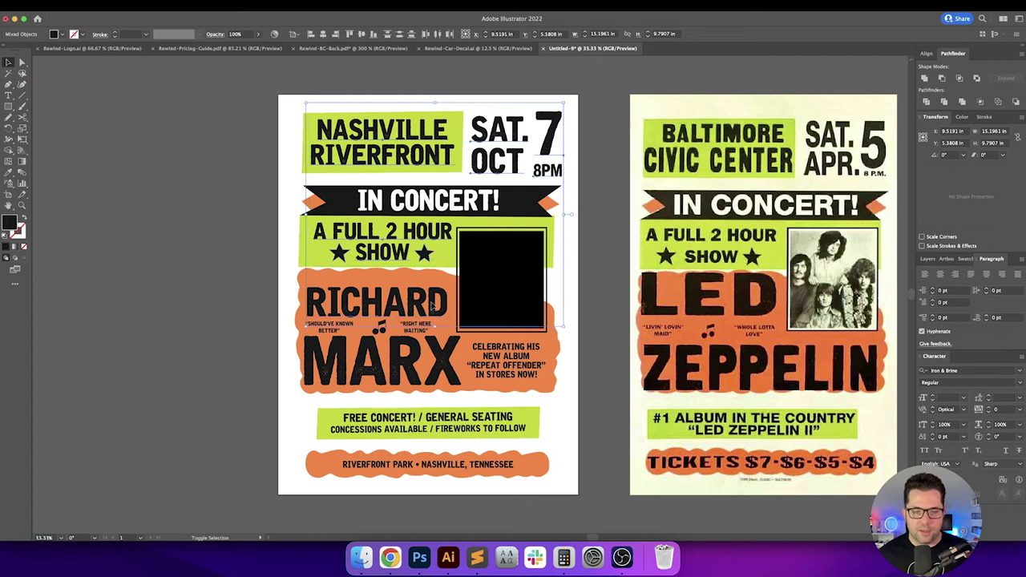
shift+click(335, 329)
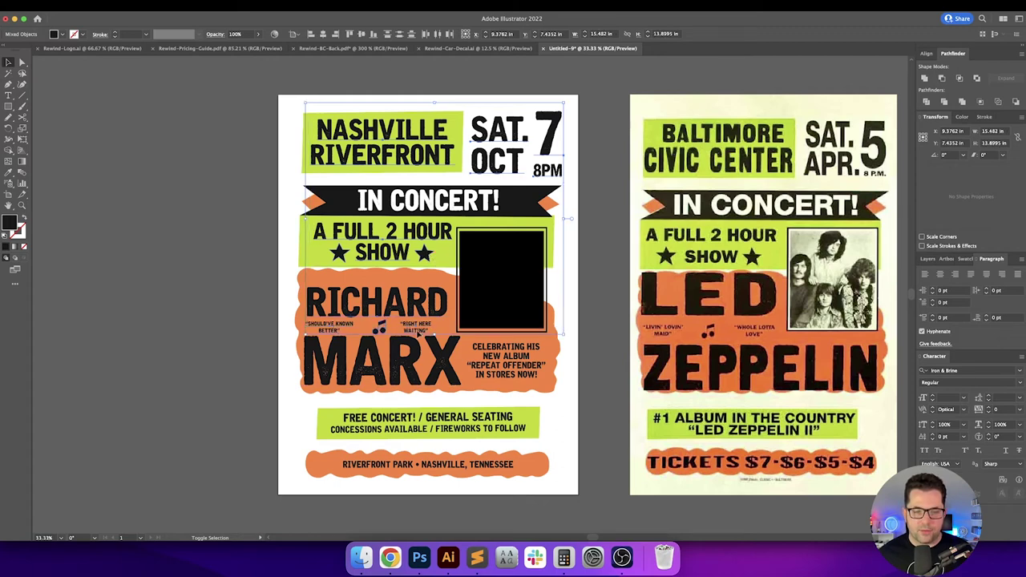
shift+click(420, 350)
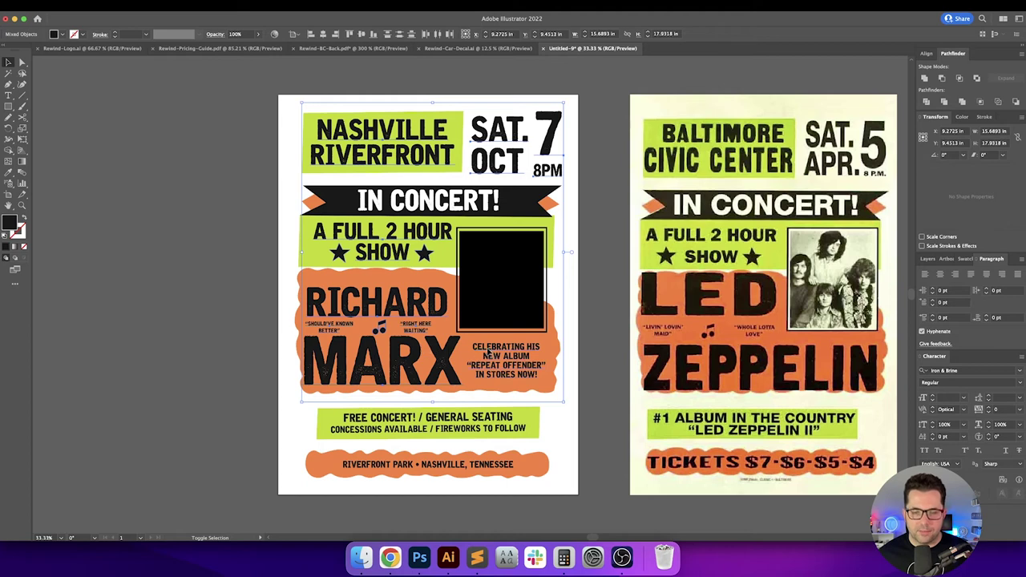
shift+click(479, 422)
shift+click(473, 467)
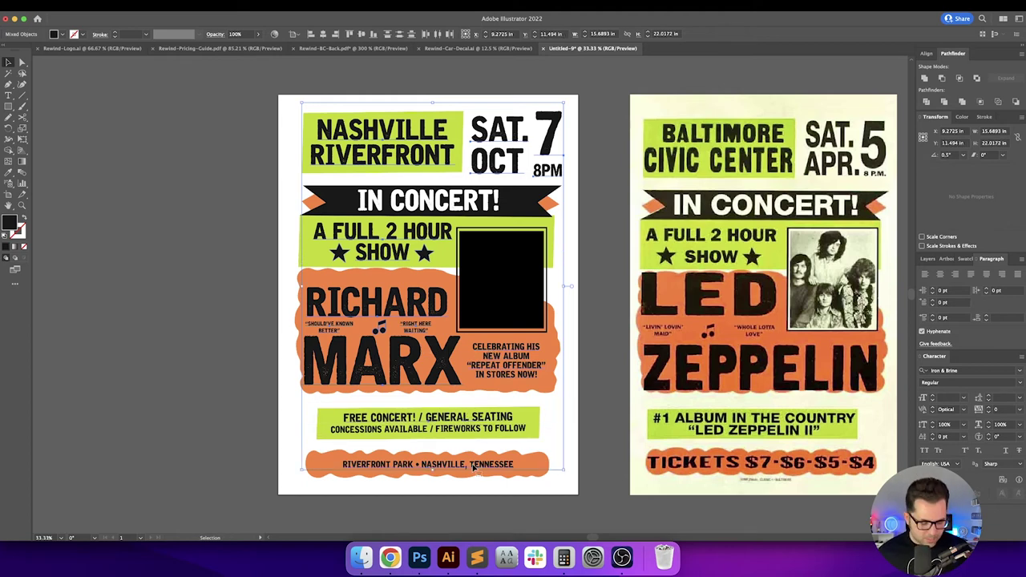
shift+click(547, 302)
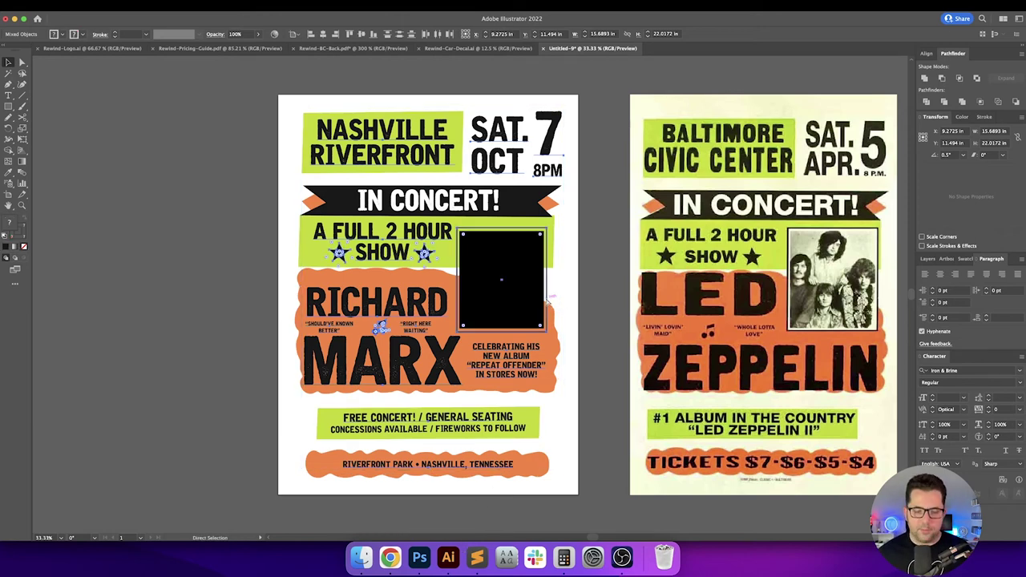
Step: Switch to Photoshop, paste the copied text artwork as a smart object, and move it into place over the coloured shapes
click(419, 557)
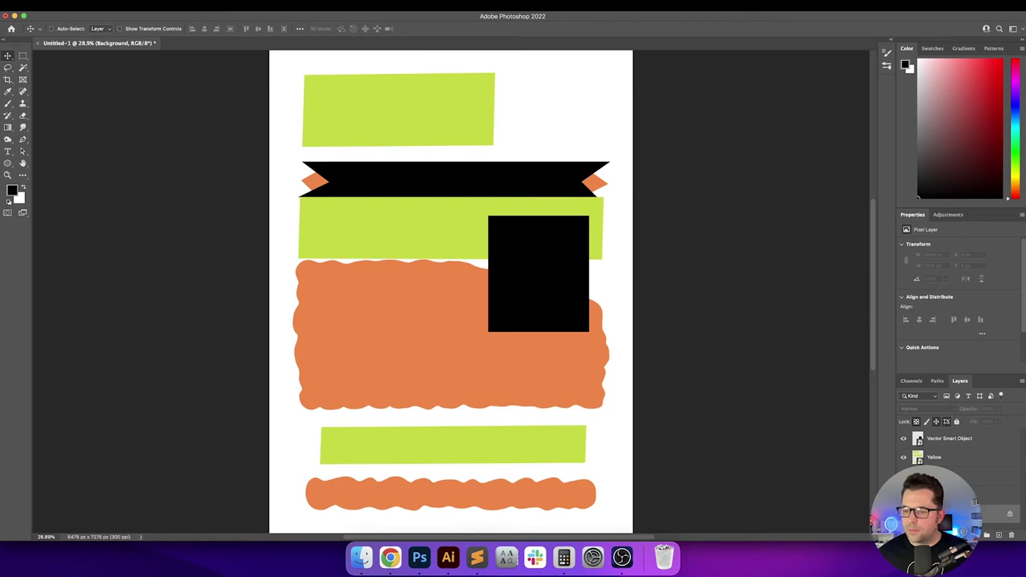
key(super+v)
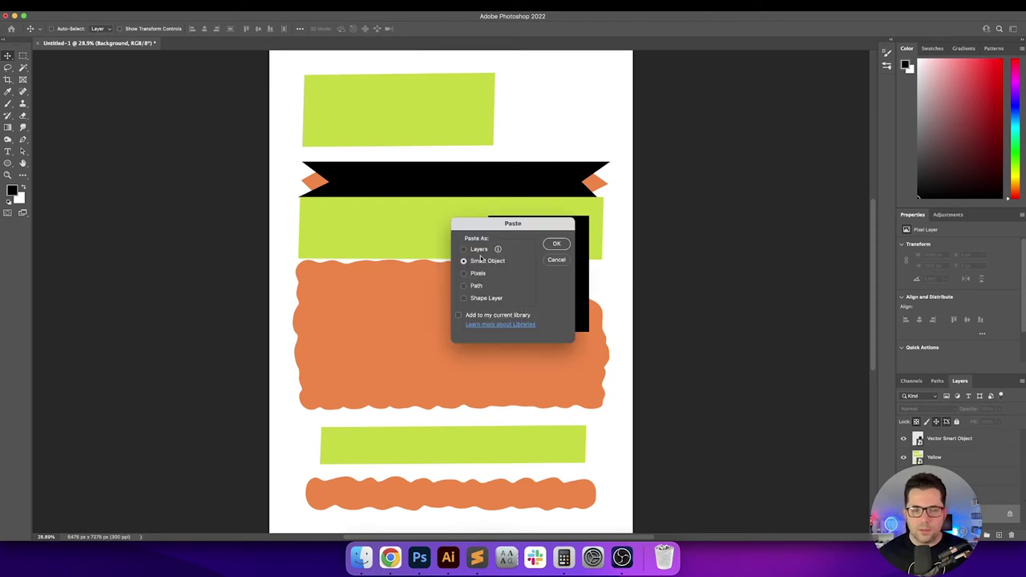
key(Return)
key(Return)
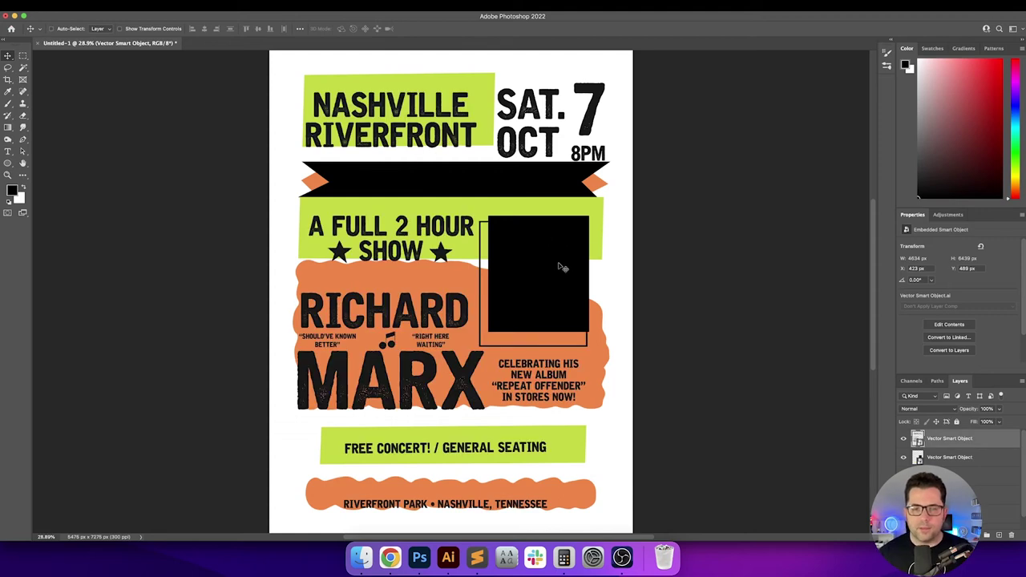
drag(561, 266, 568, 256)
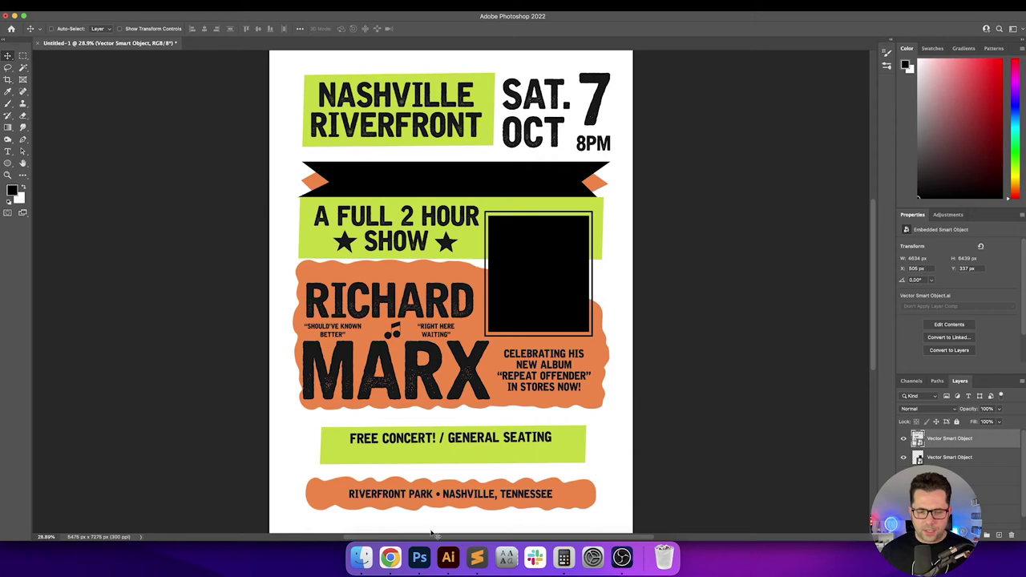
Step: Switch to Illustrator and undo the brightness change so the artwork is pure black and selected by fill colour again
click(448, 557)
click(583, 420)
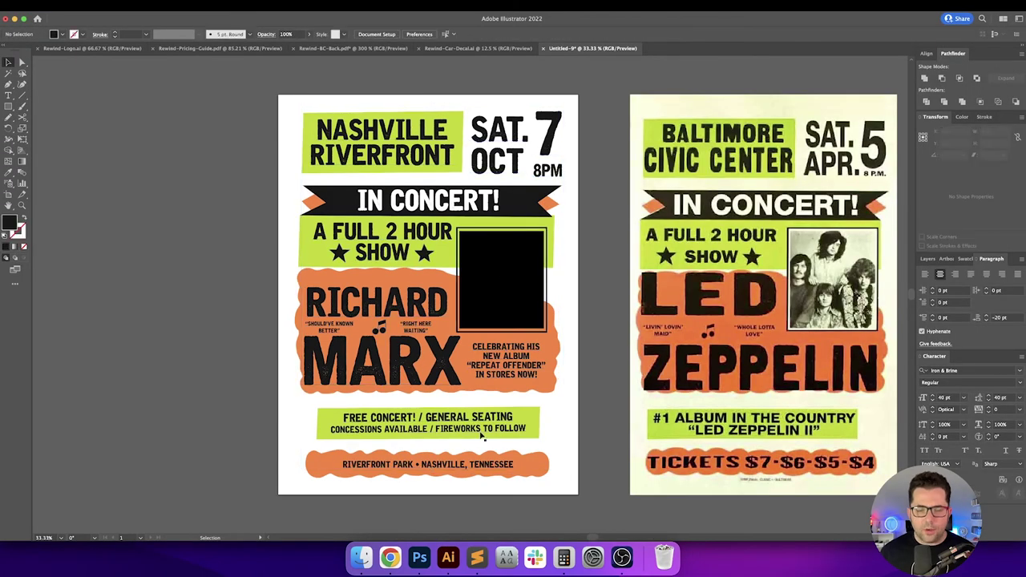
key(super+z)
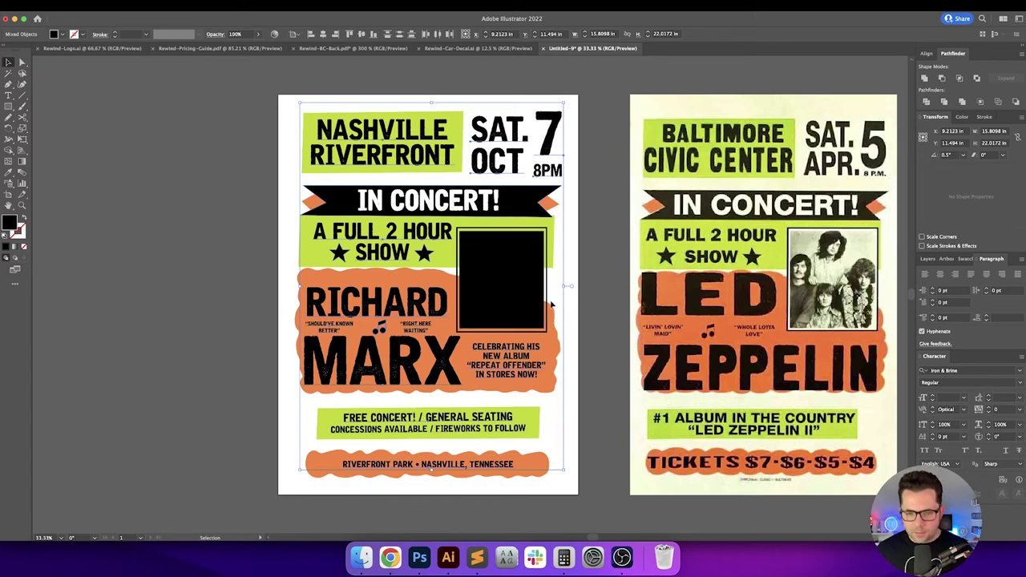
Step: Switch to Photoshop, delete the pasted dark grey artwork, and paste the black artwork as a smart object instead
click(419, 557)
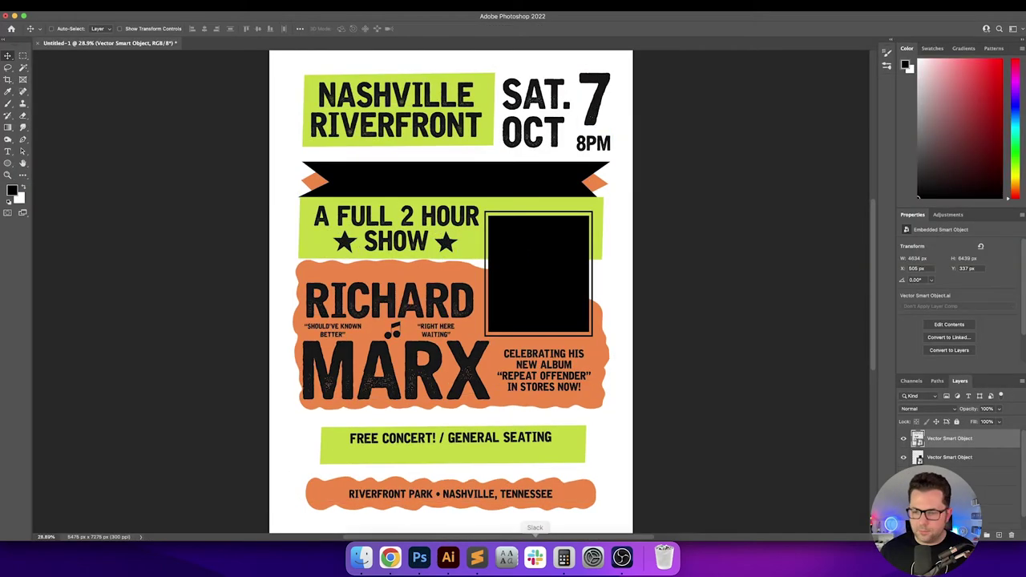
key(BackSpace)
key(super+v)
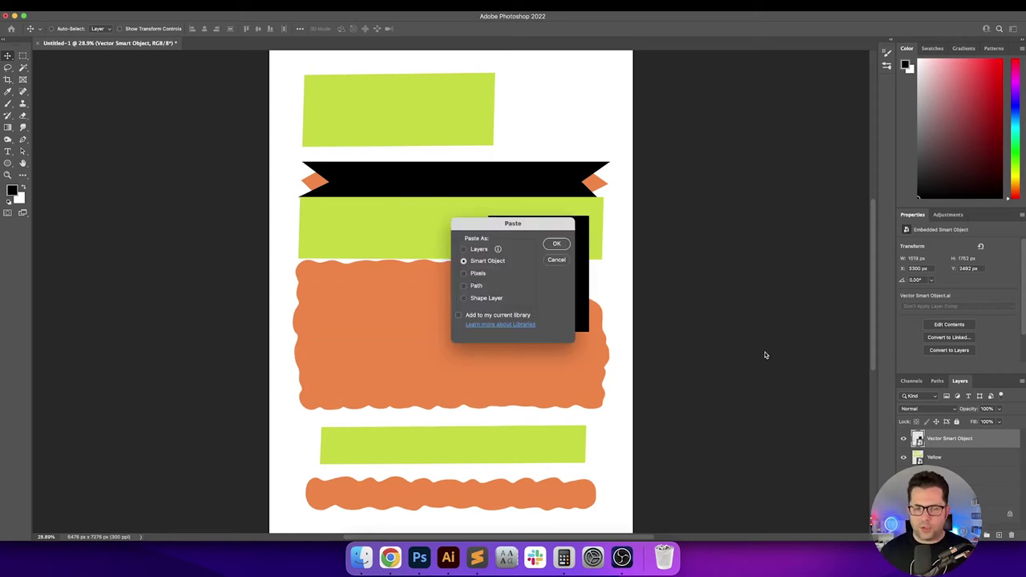
key(Return)
key(Return)
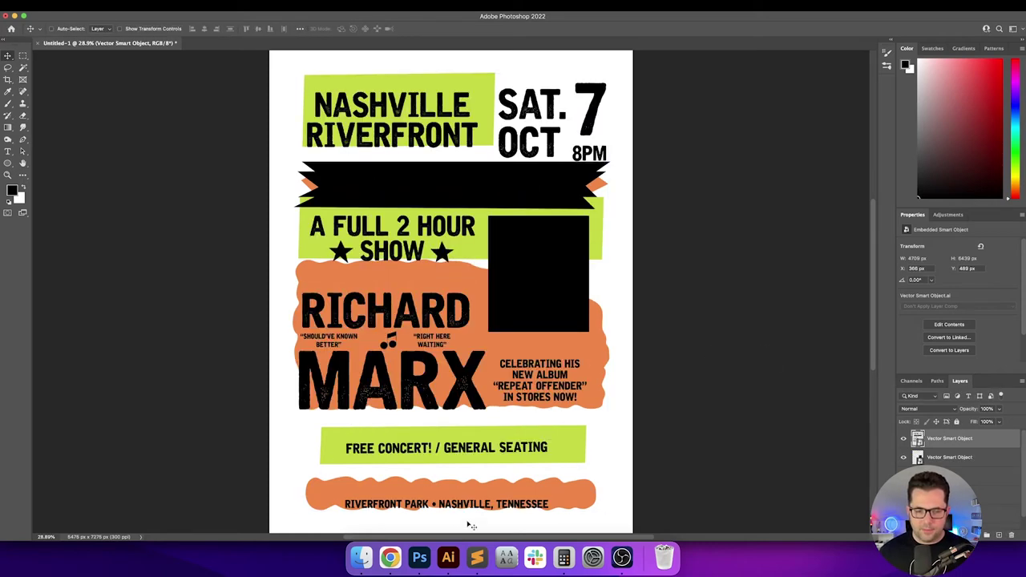
Step: Add the CONCESSIONS AVAILABLE line to the Illustrator selection, copy it, and paste the artwork again in Photoshop as a smart object
click(454, 561)
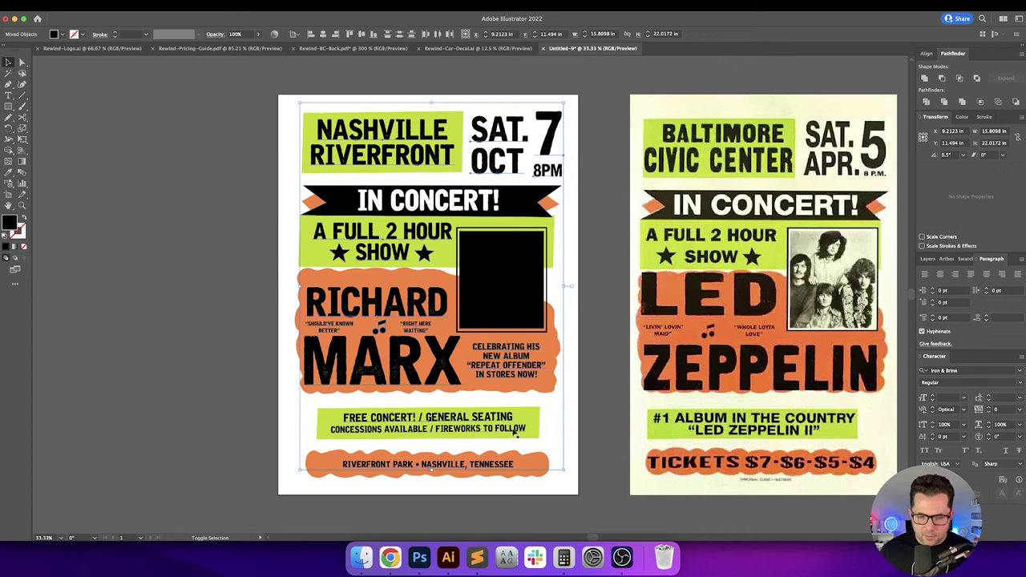
click(419, 557)
key(super+v)
key(Return)
key(Return)
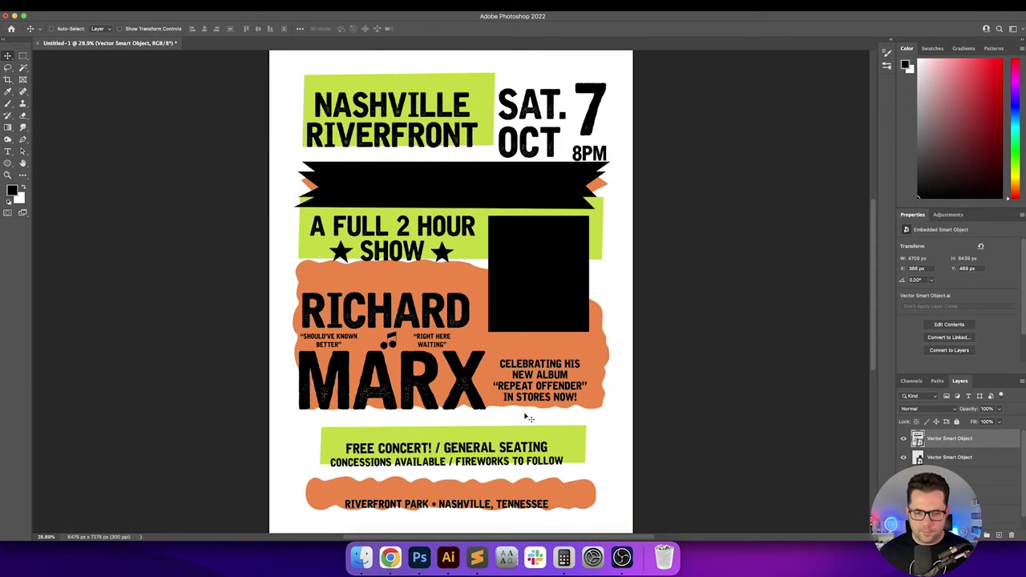
Step: Try centring the pasted black artwork horizontally and vertically on the canvas, and delete its layer
drag(529, 416, 528, 401)
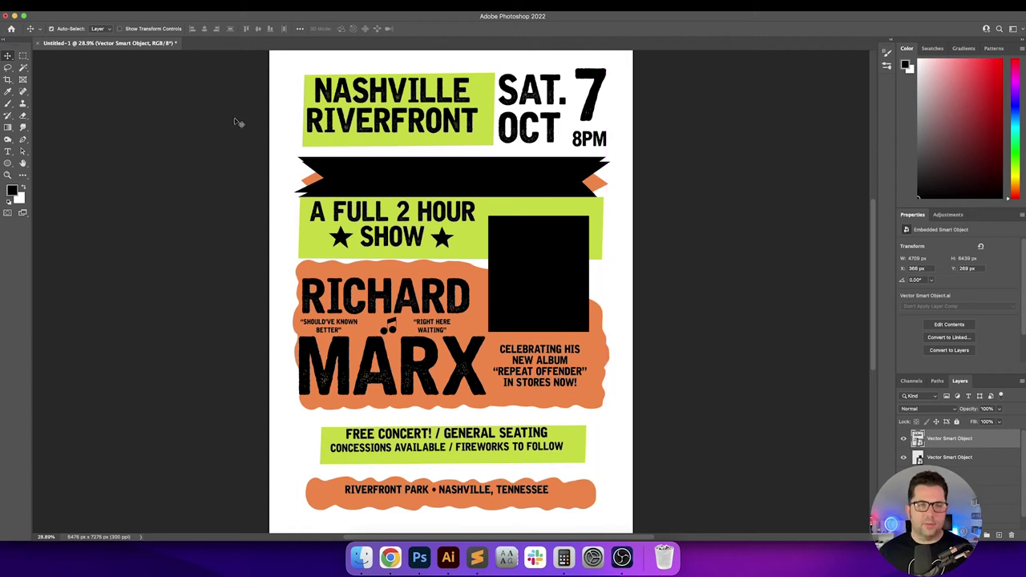
key(super+a)
click(270, 29)
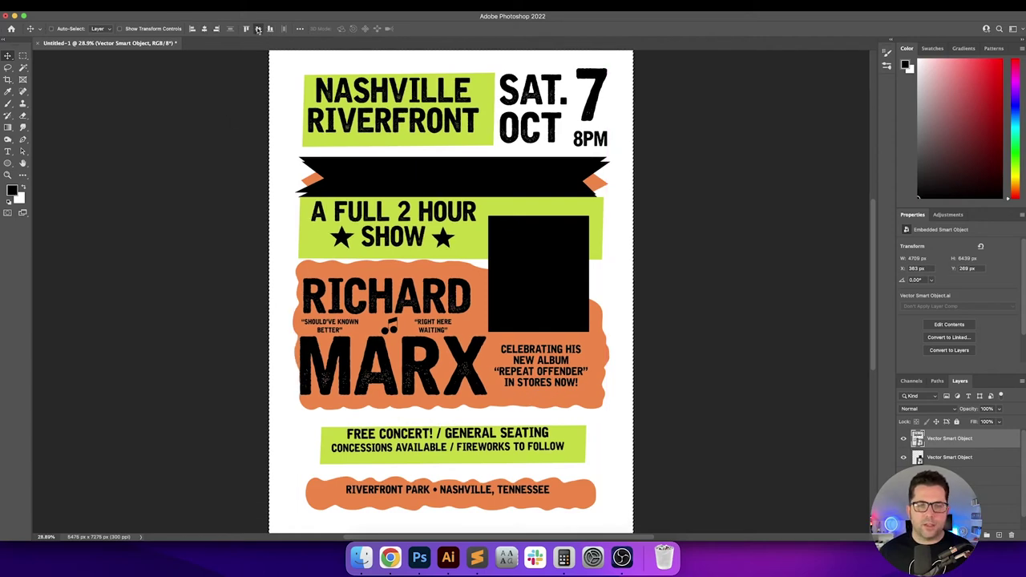
click(258, 28)
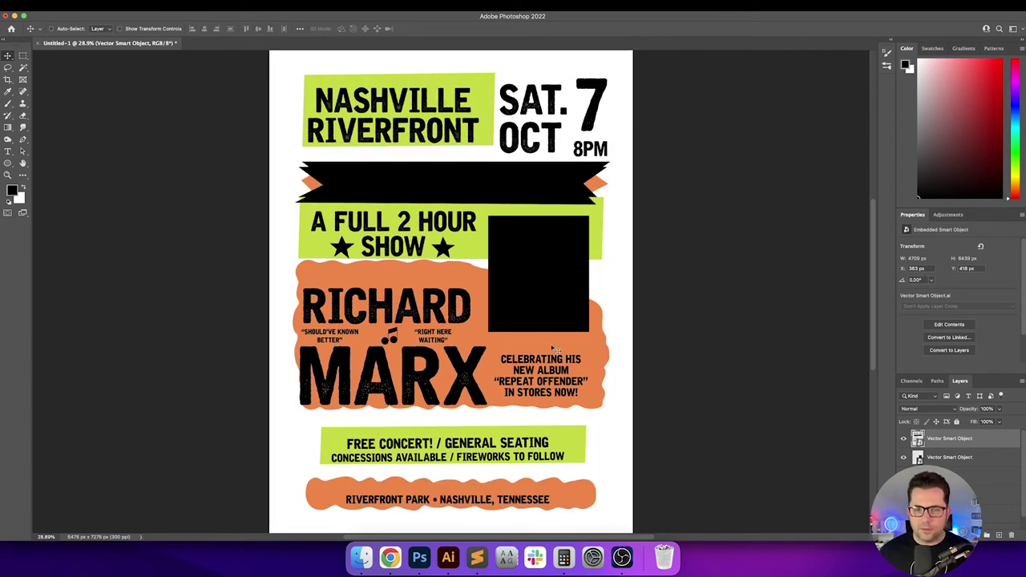
key(BackSpace)
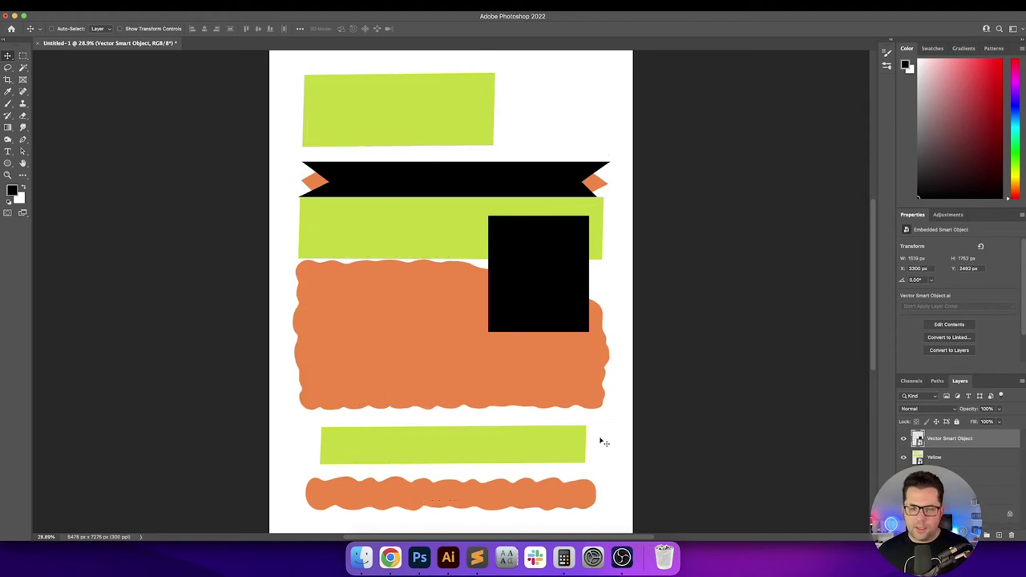
Step: Copy the black artwork without the ribbon from Illustrator, paste it in Photoshop as a smart object, and move it up over the coloured shapes
click(448, 556)
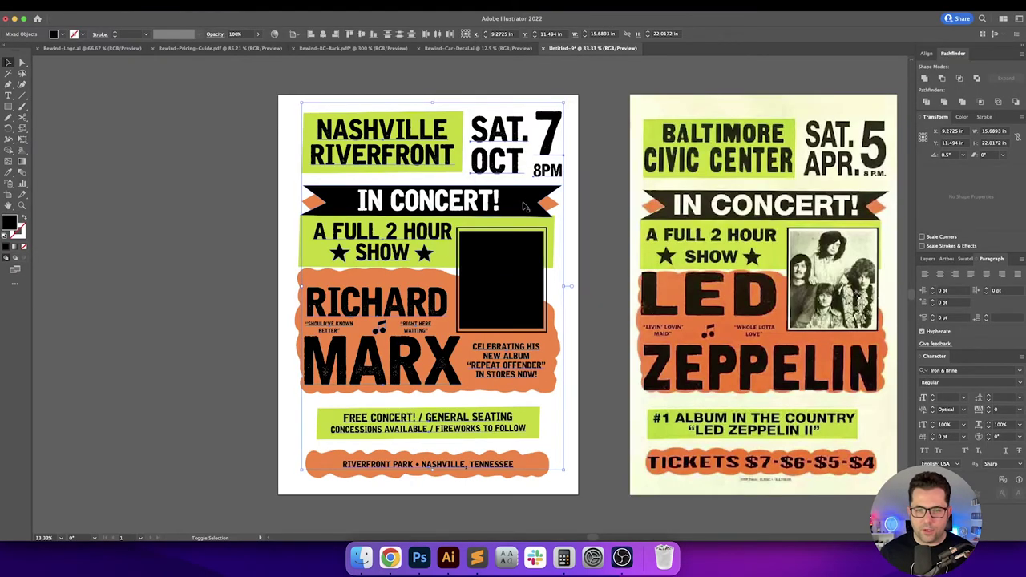
click(419, 557)
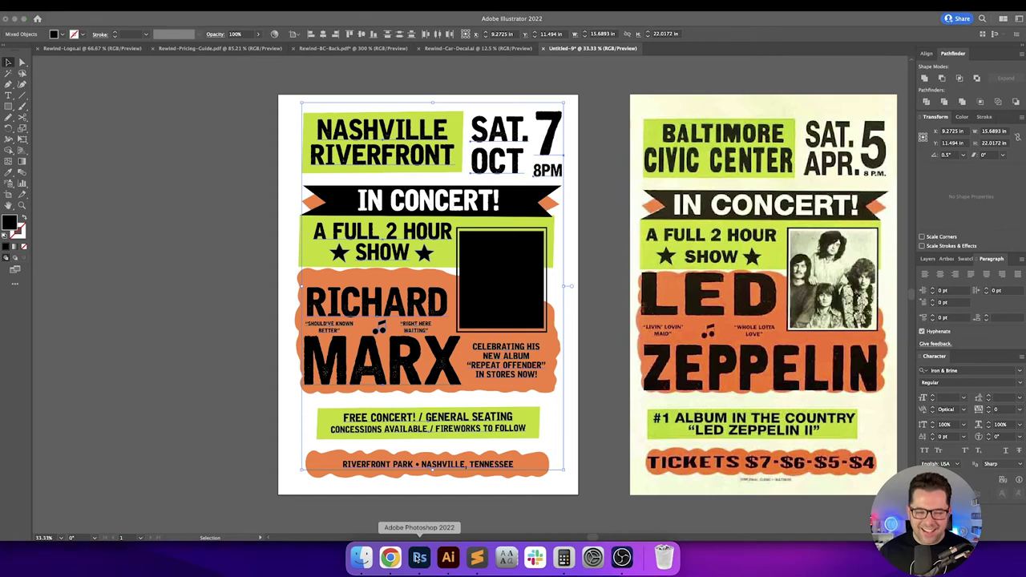
key(super+v)
key(Return)
key(Return)
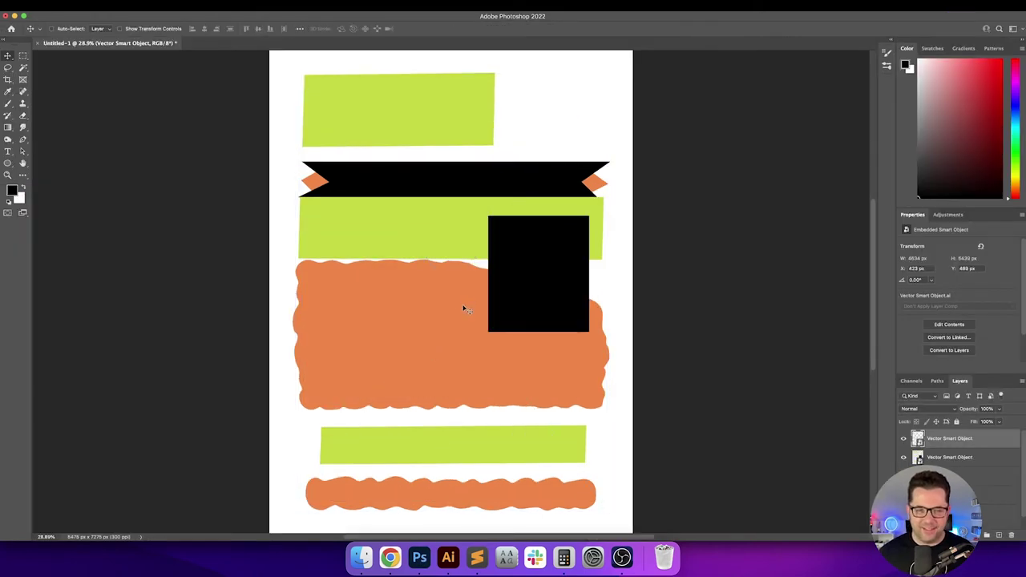
mouse_move(463, 320)
mouse_down()
mouse_move(464, 299)
mouse_move(468, 311)
mouse_up()
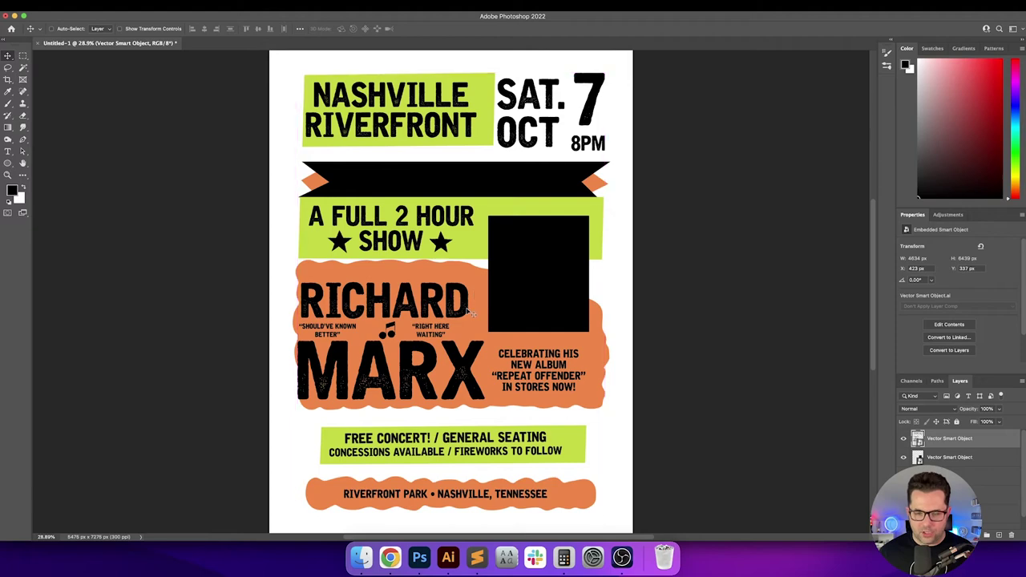
Step: Add the white IN CONCERT! text to the Illustrator selection, copy it, and replace the pasted artwork in Photoshop with it as a smart object
click(448, 556)
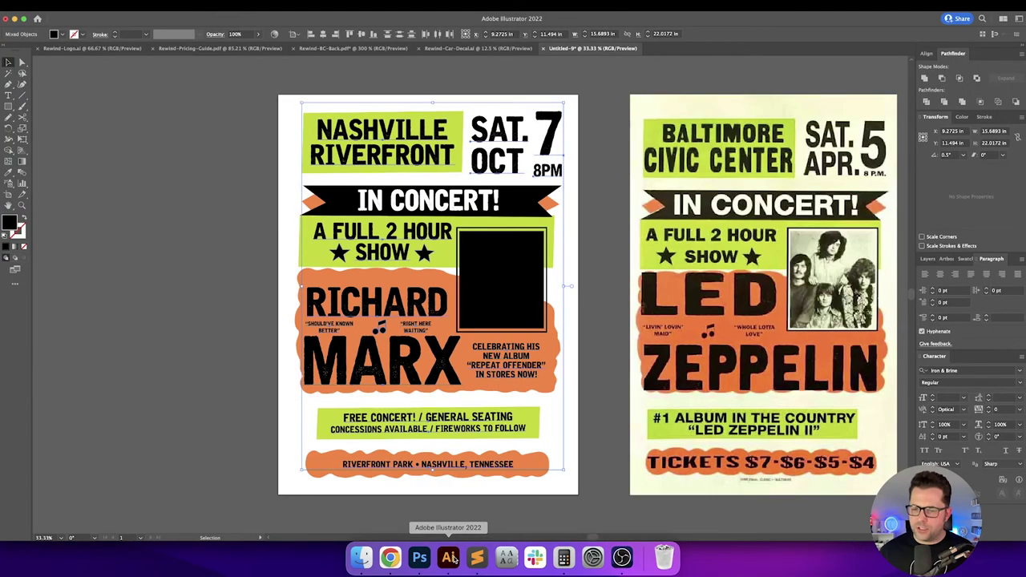
shift+click(454, 205)
click(454, 205)
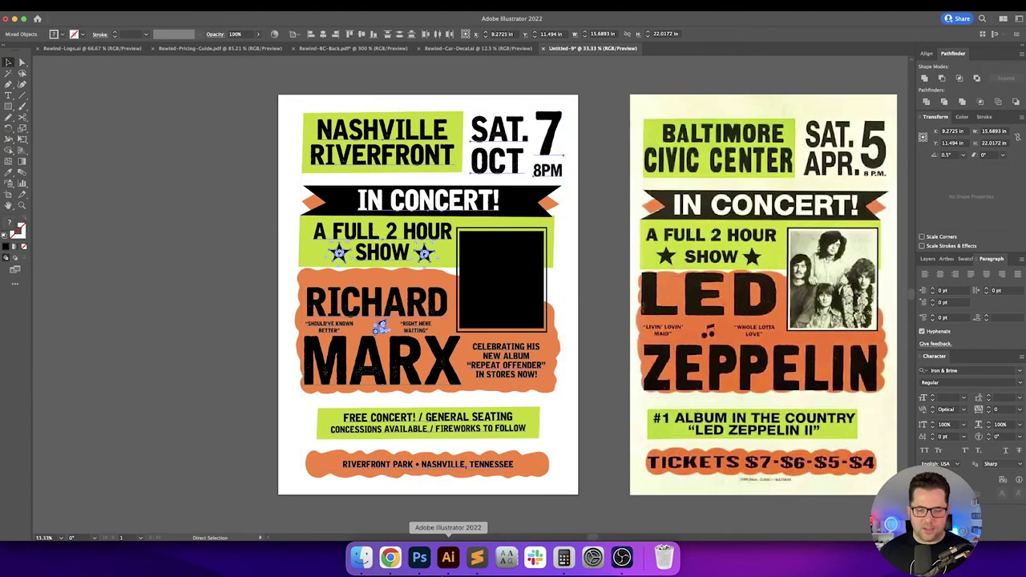
click(419, 557)
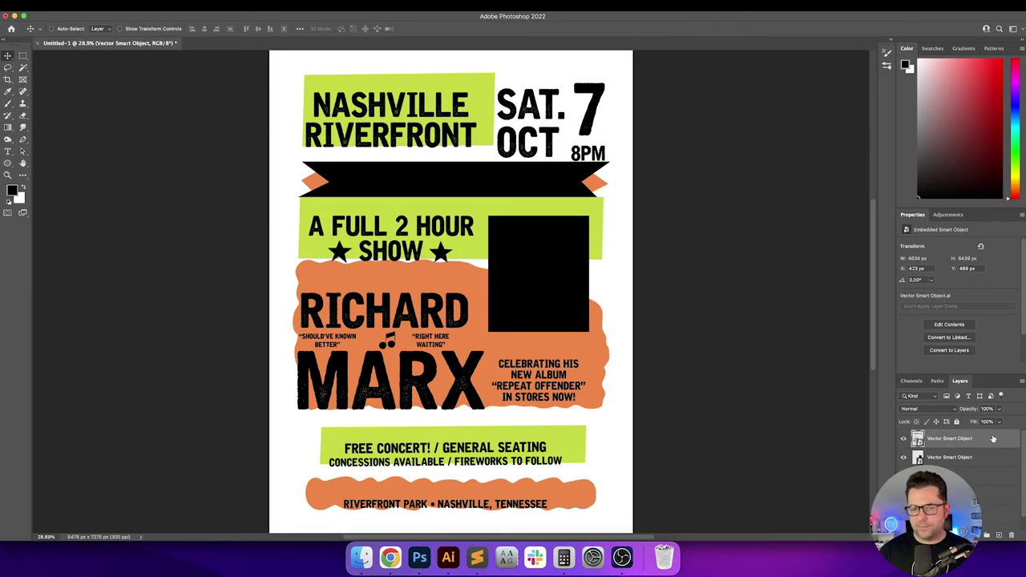
key(Delete)
key(super+v)
key(Return)
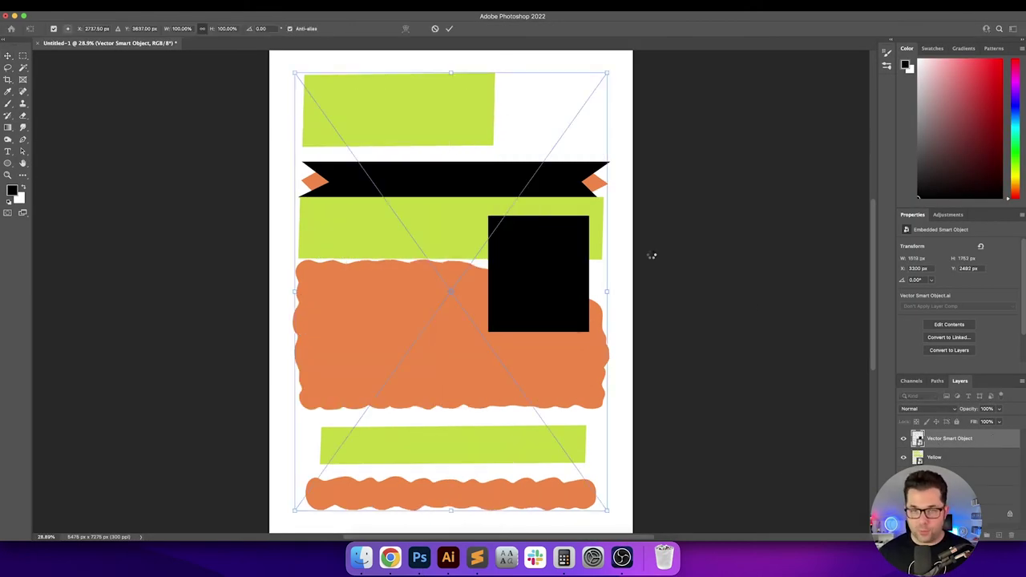
key(Return)
Step: Try centring the pasted text artwork horizontally and vertically on the canvas and moving it up over the coloured shapes
key(super+a)
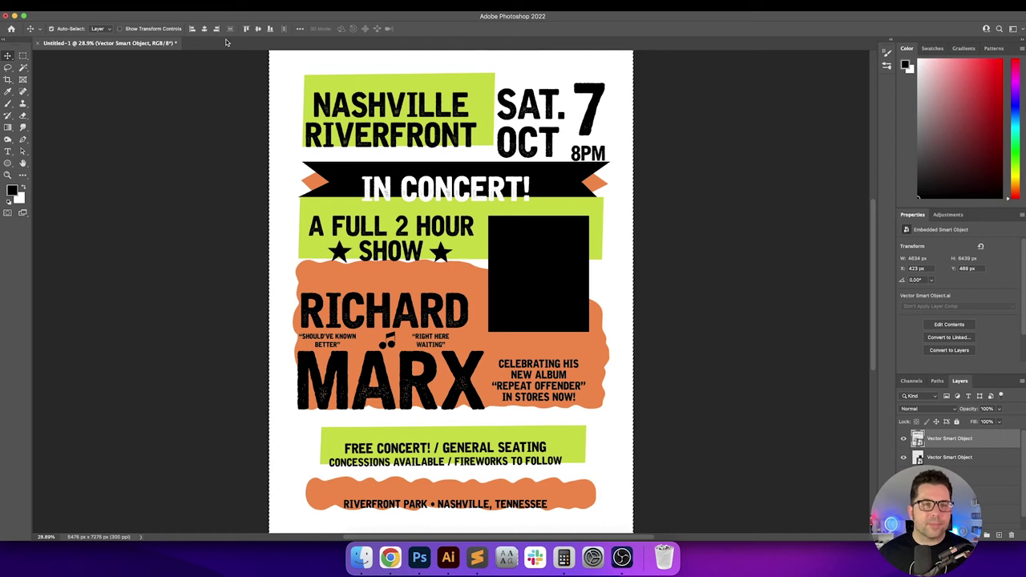
click(205, 29)
click(258, 28)
key(super+d)
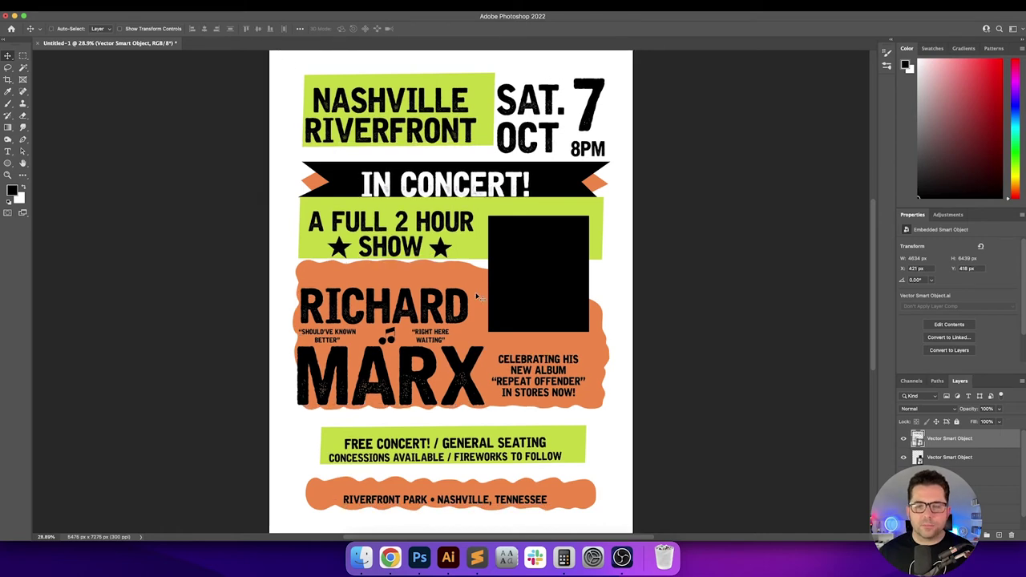
drag(479, 296, 477, 291)
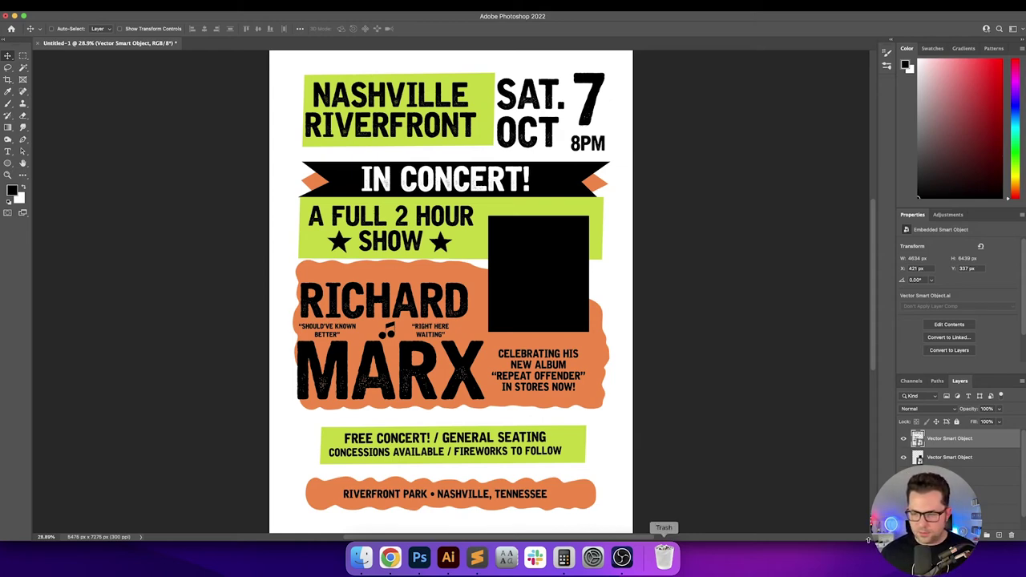
Step: Add the thin frame outline around the photo box to the Illustrator selection, copy it, and delete the pasted text layer in Photoshop
click(448, 557)
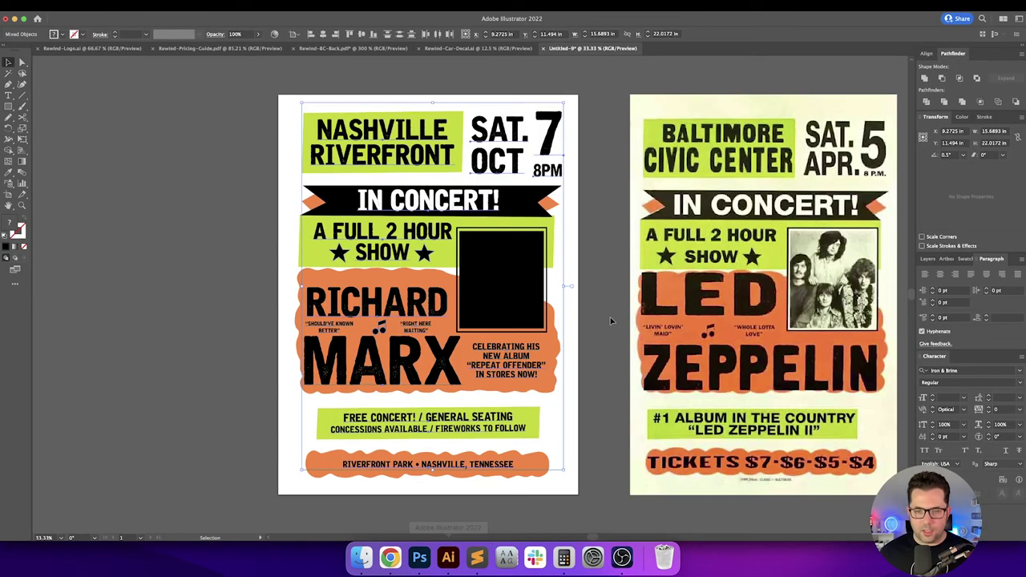
click(548, 276)
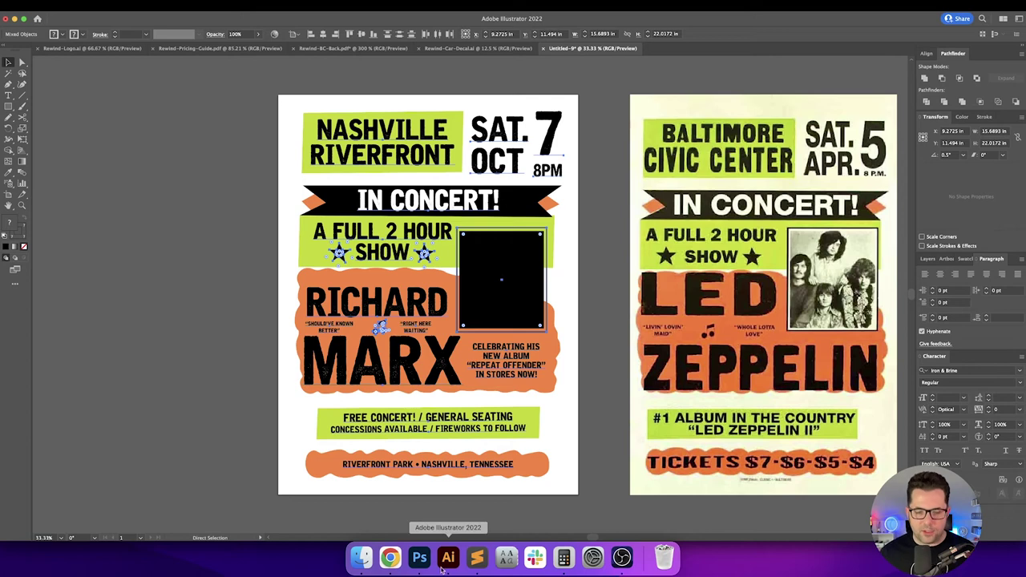
click(419, 557)
Step: Paste the artwork as a smart object and align it on the canvas so the frame outline surrounds the black photo box evenly
key(super+v)
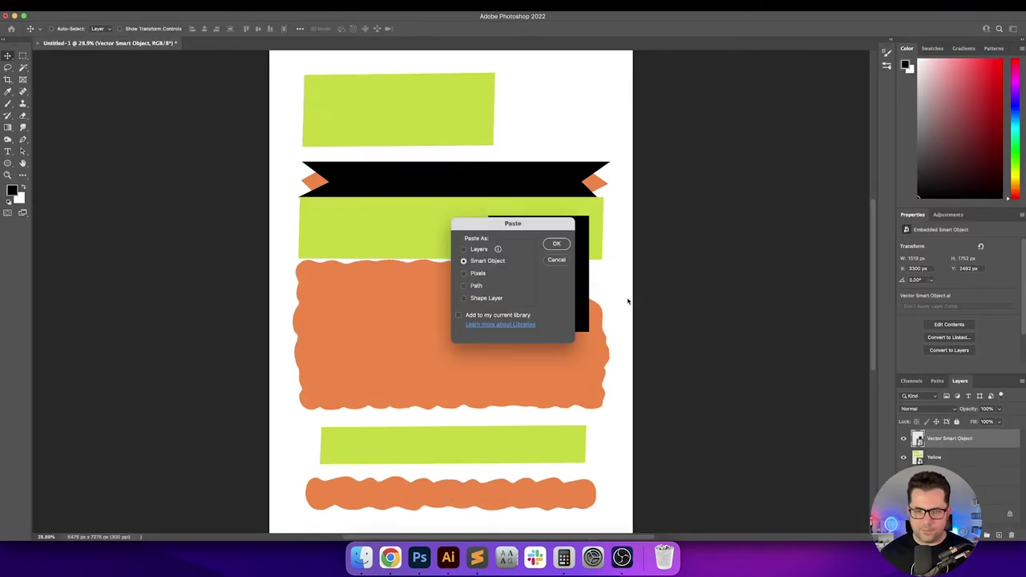
key(Return)
key(Return)
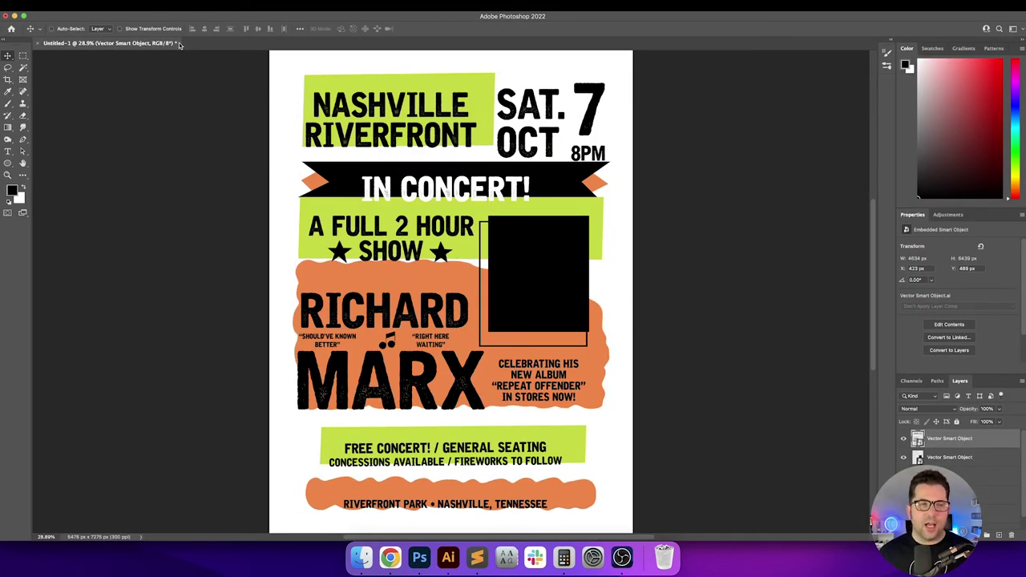
click(270, 30)
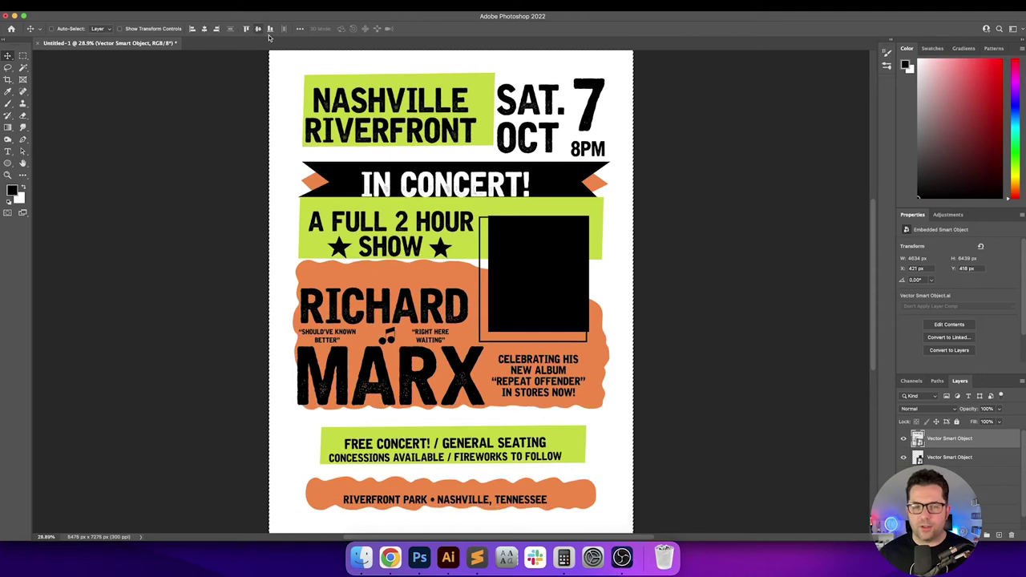
drag(369, 282, 375, 277)
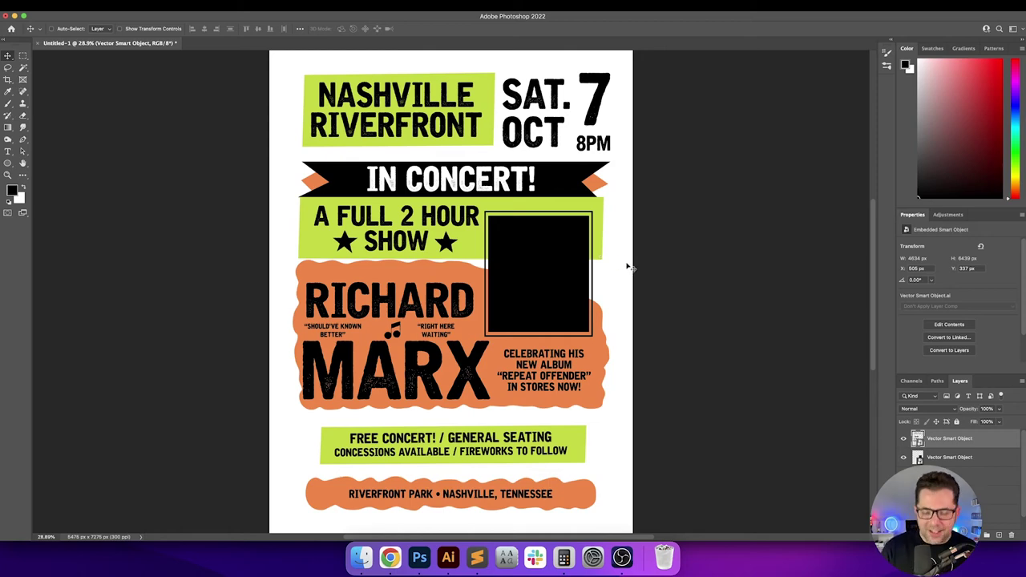
Step: Rename the pasted text layer All Text and the black box layer Photo Placeholder
key(super+equal)
key(super+equal)
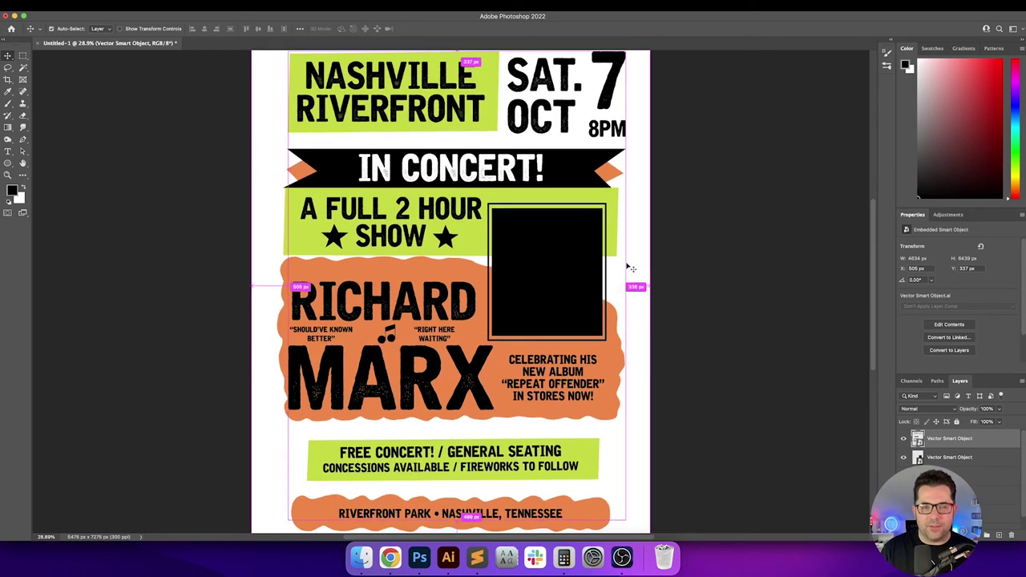
drag(589, 190, 582, 350)
drag(518, 272, 532, 289)
key(super+equal)
key(super+equal)
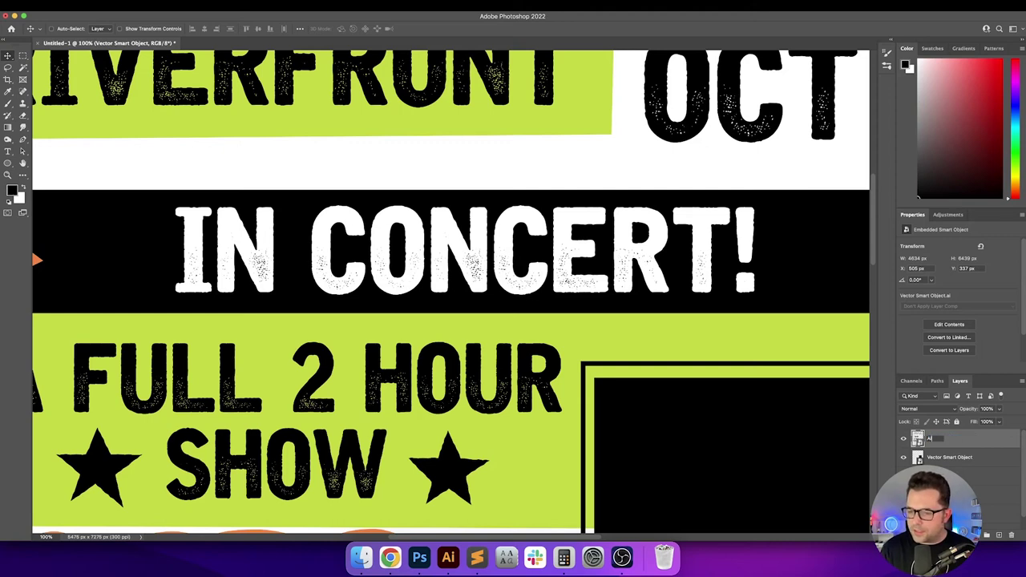
key(Return)
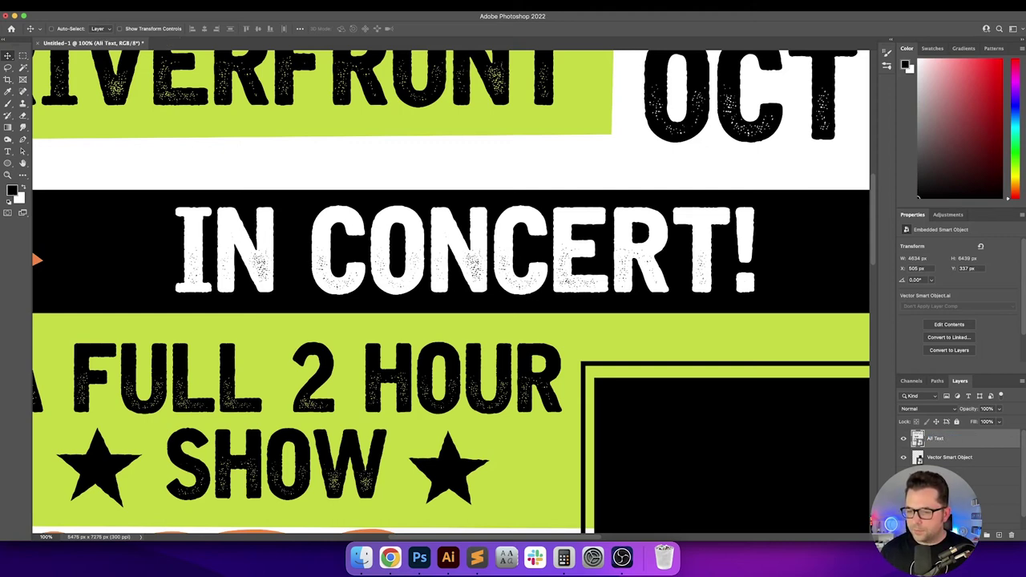
double_click(957, 458)
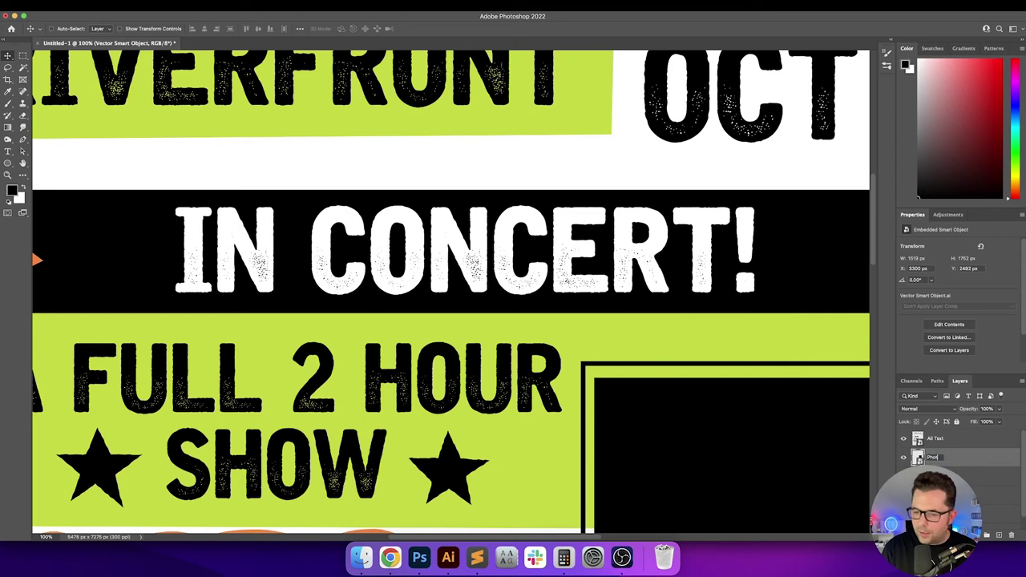
text(Photo Placeholder)
key(Return)
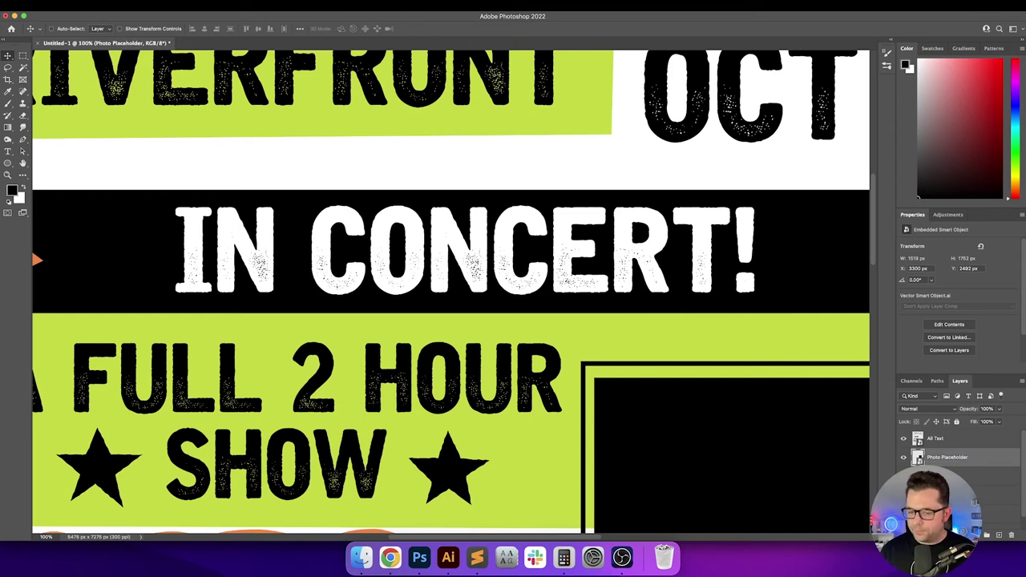
Step: Apply a Gaussian Blur with a radius of 2.0 pixels to the All Text layer
click(977, 438)
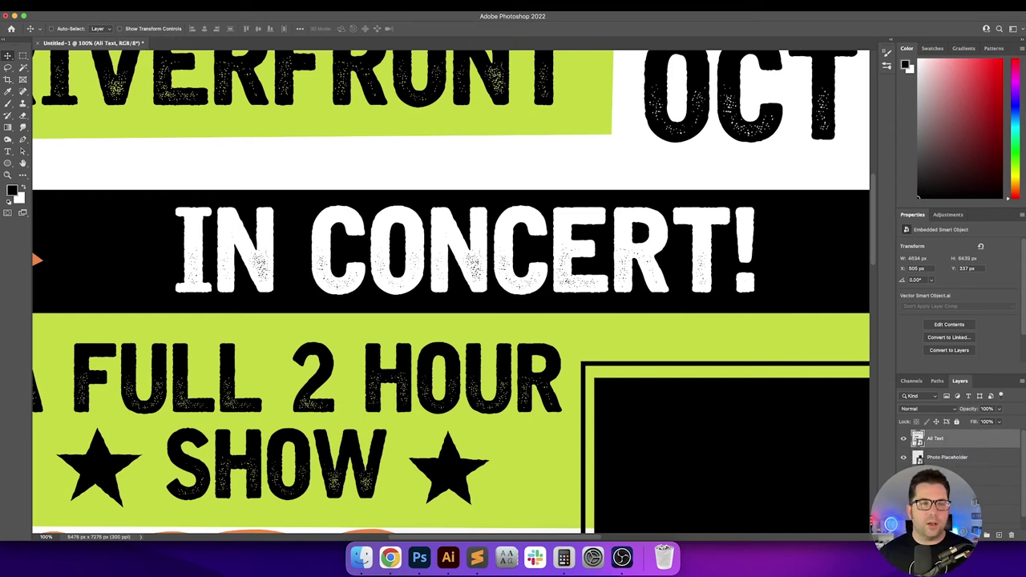
click(181, 6)
mouse_move(212, 7)
mouse_move(248, 124)
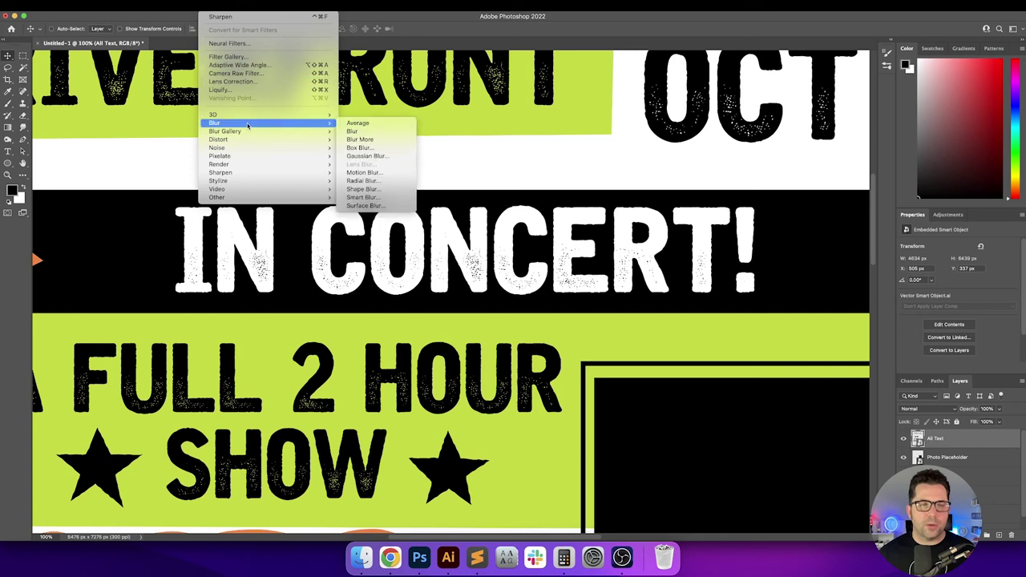
click(376, 155)
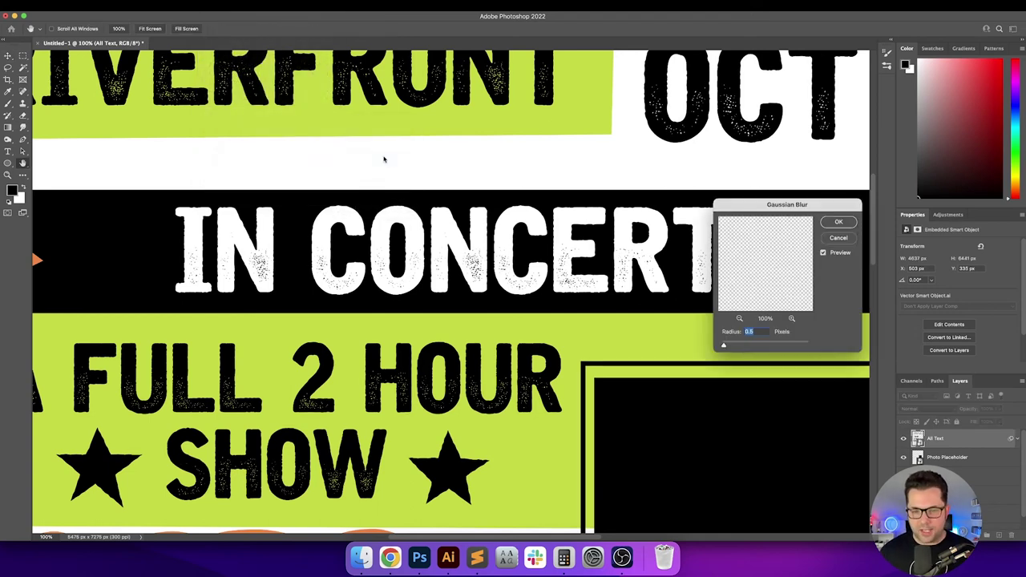
text(3)
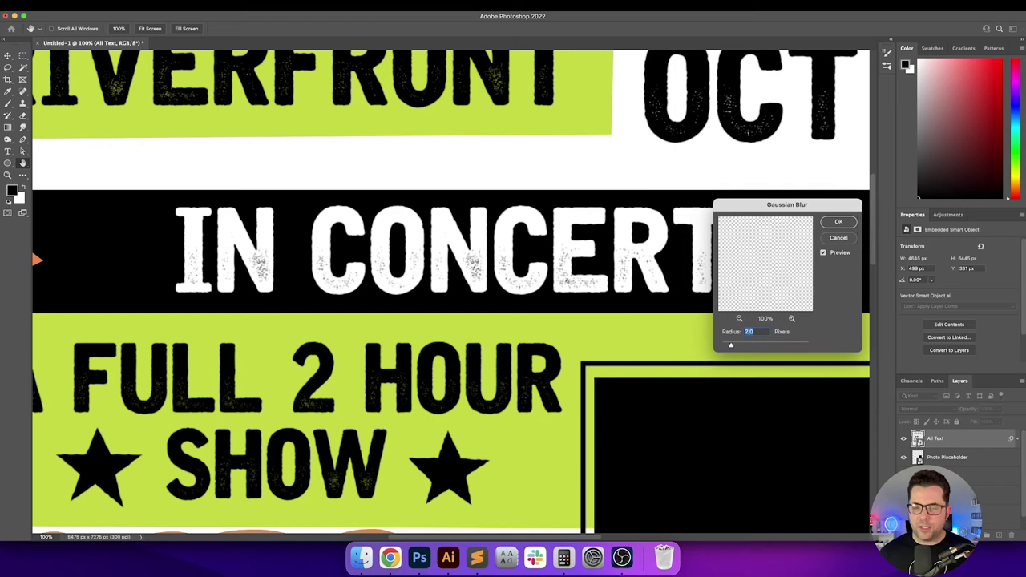
key(Return)
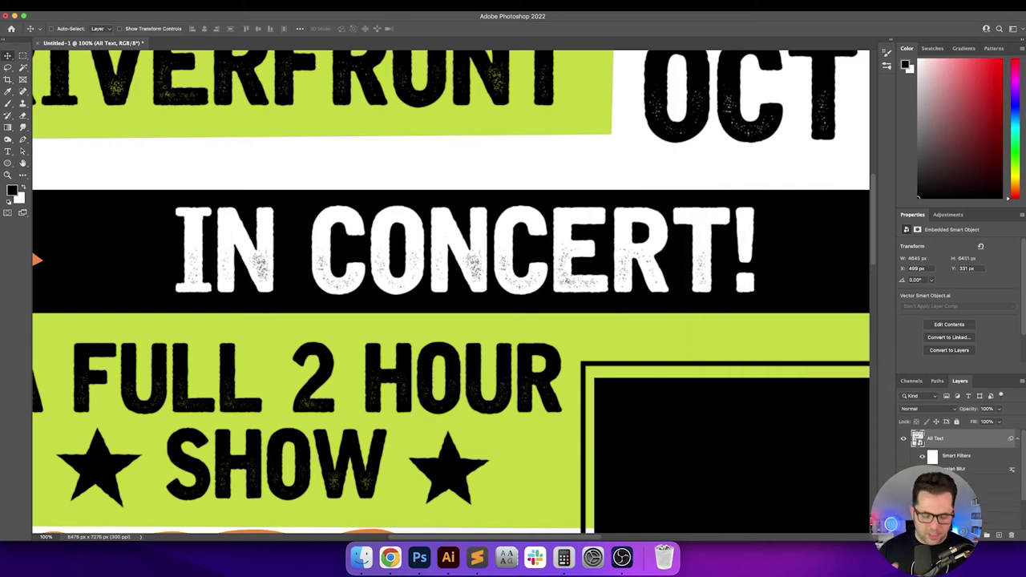
key(super+0)
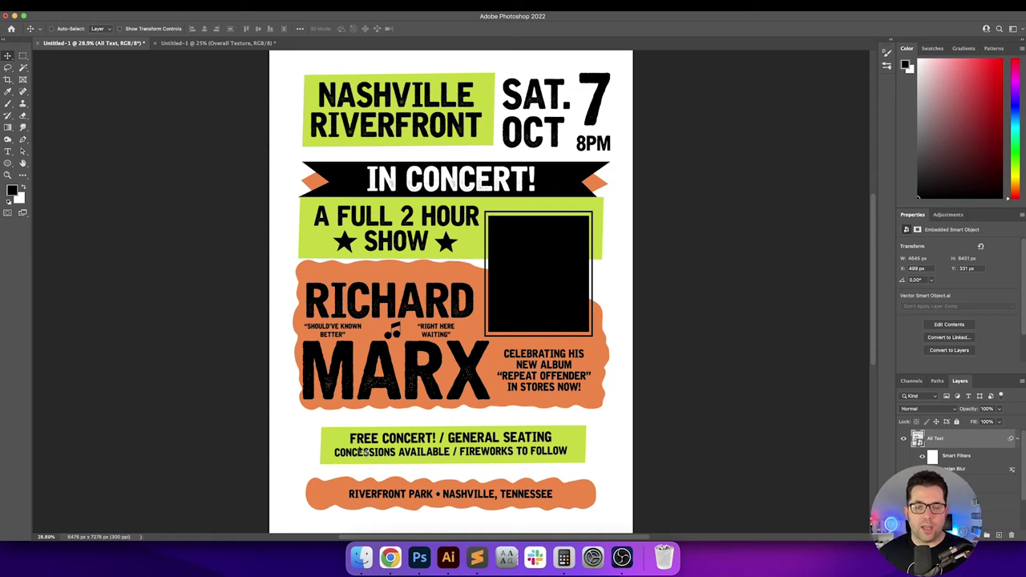
Step: Switch to Chrome and search Google Images for richard marx 1980s
click(390, 555)
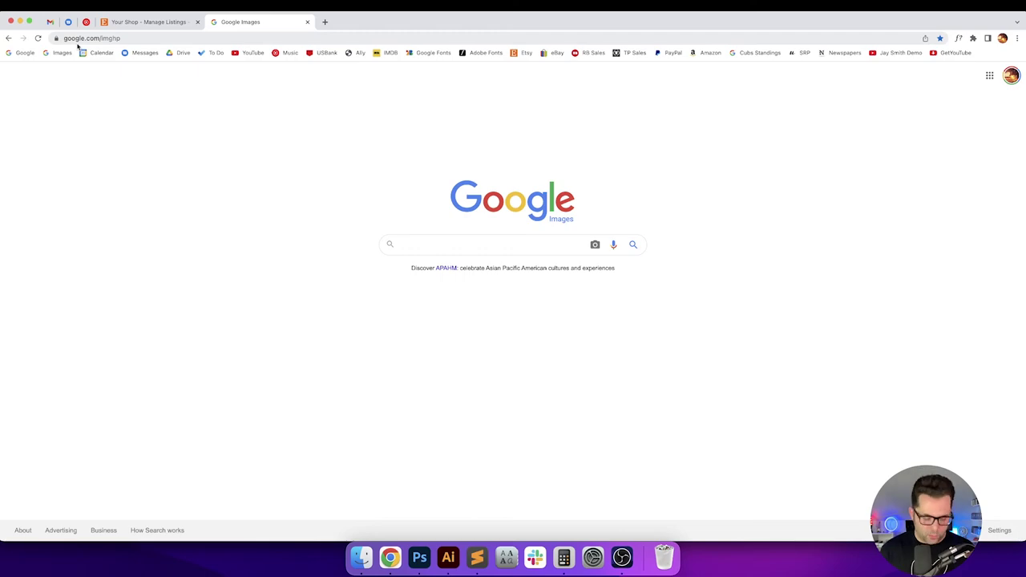
text(richard marx)
key(Return)
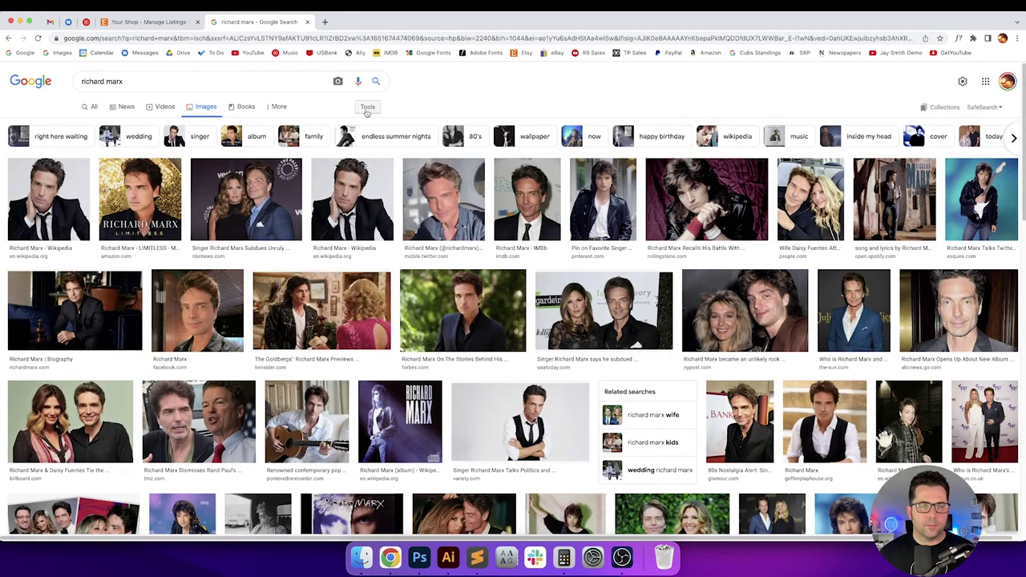
click(367, 107)
click(140, 79)
text(1980s)
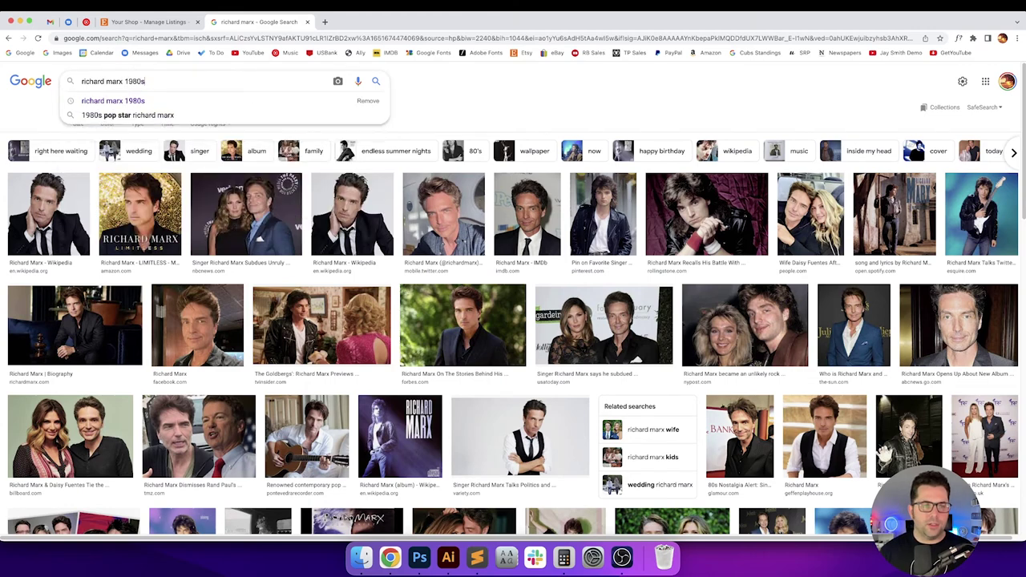
key(Return)
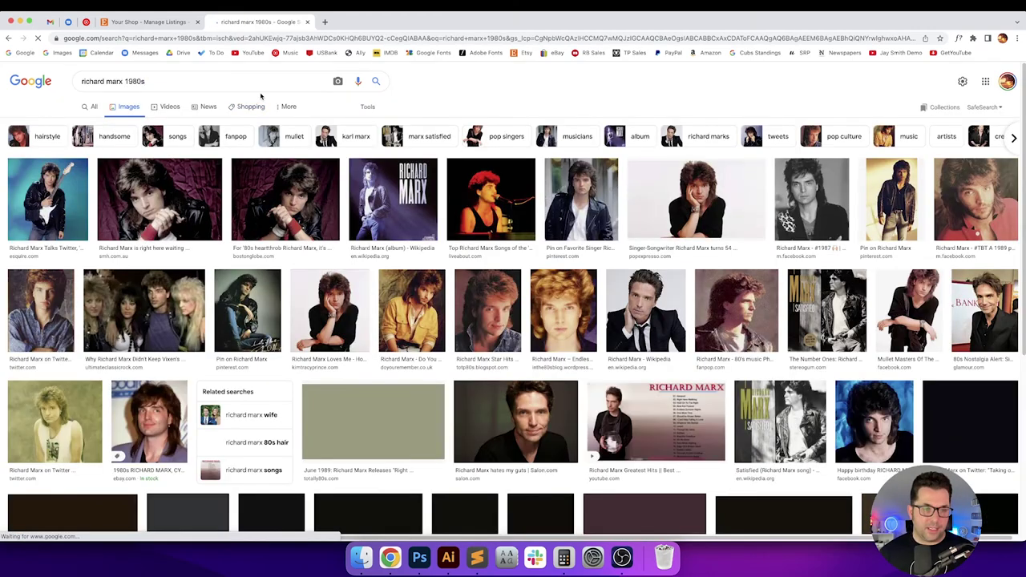
Step: Filter the image results to the Large size and open the photo with the white guitar on a blue background in a new tab
click(367, 107)
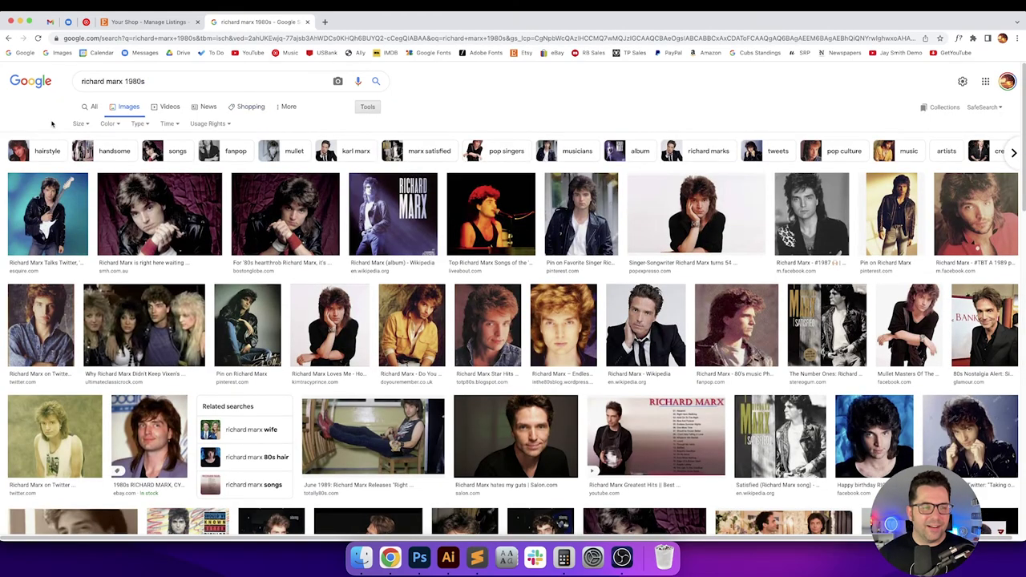
click(79, 123)
click(81, 153)
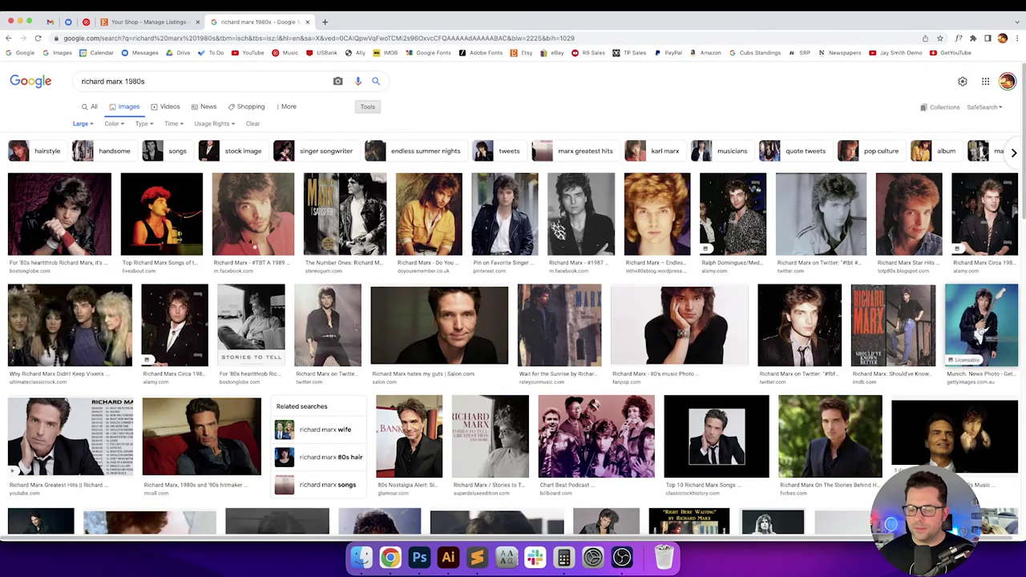
click(981, 325)
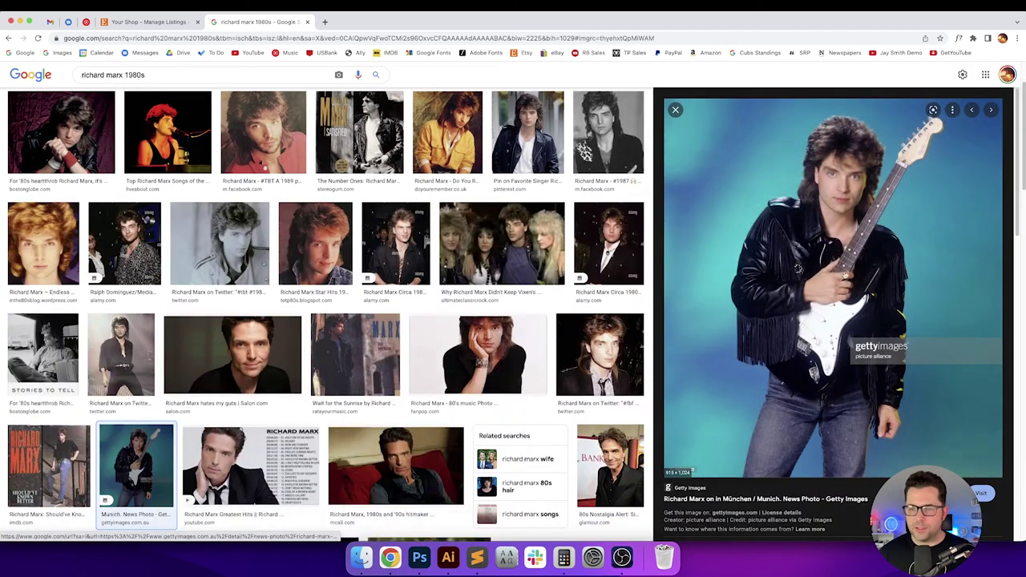
right_click(785, 258)
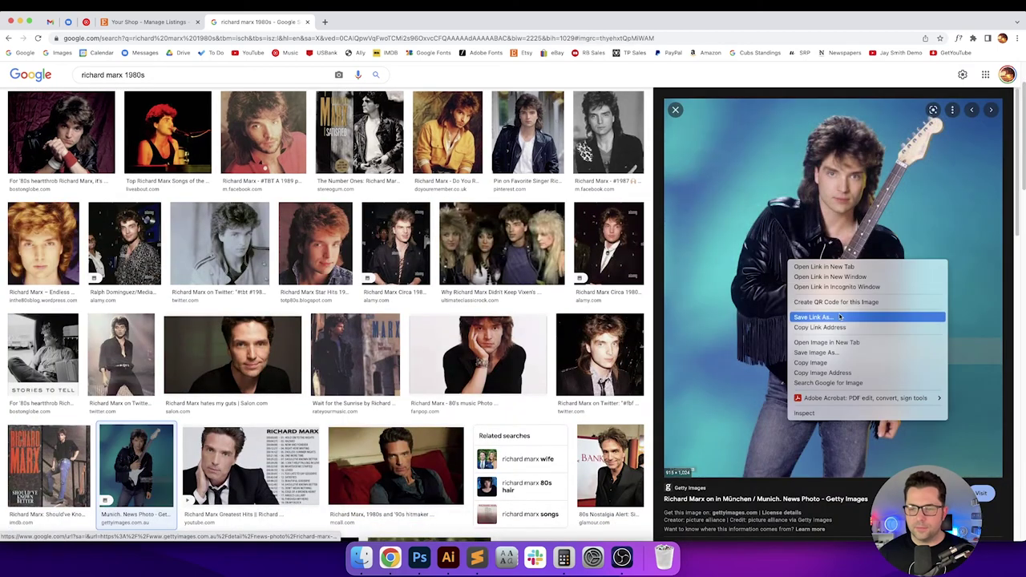
click(850, 343)
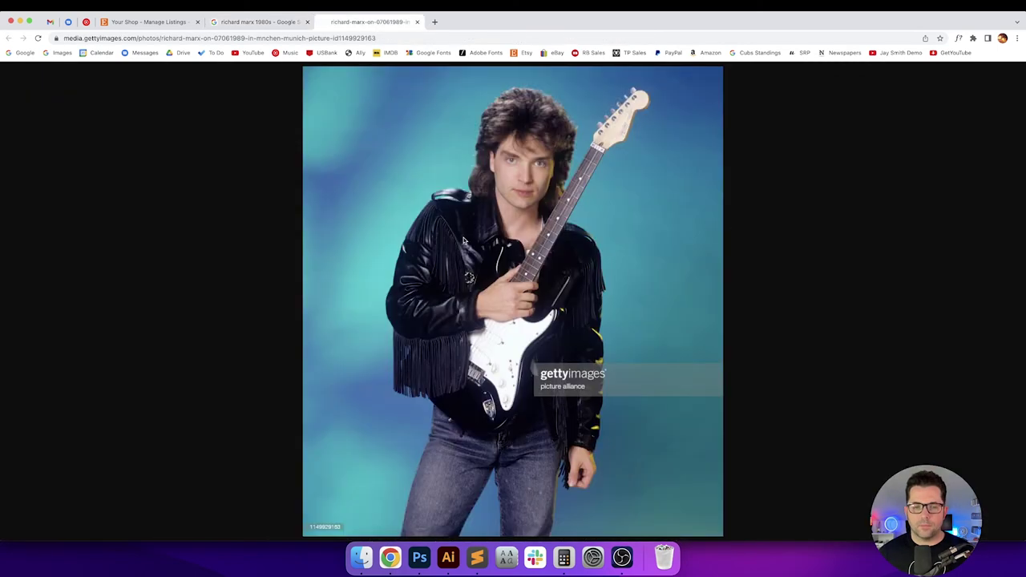
Step: Copy the guitar photo and paste it into the Photoshop flyer directly above the Photo Placeholder layer
right_click(467, 239)
click(487, 263)
click(419, 557)
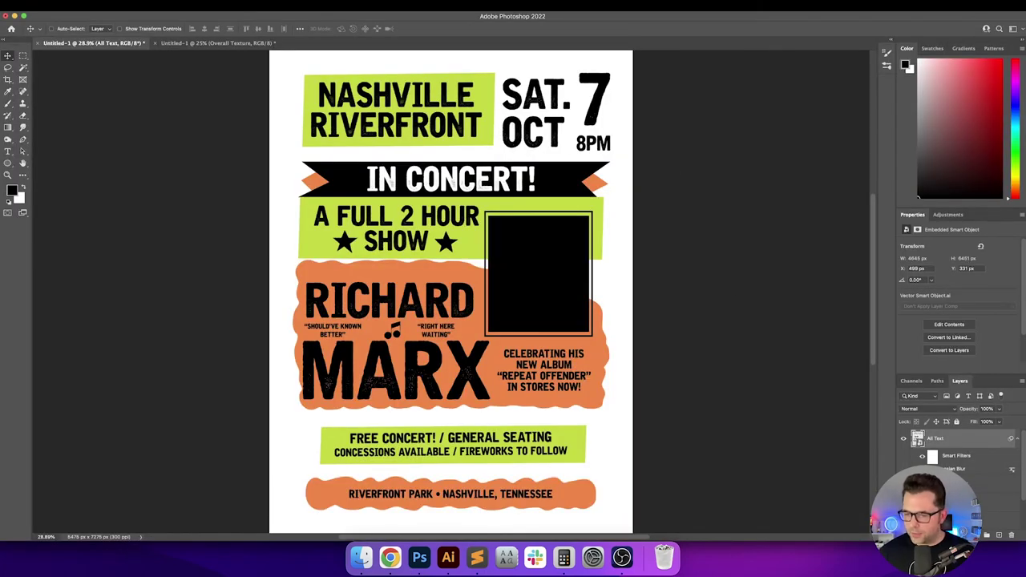
click(945, 483)
key(super+v)
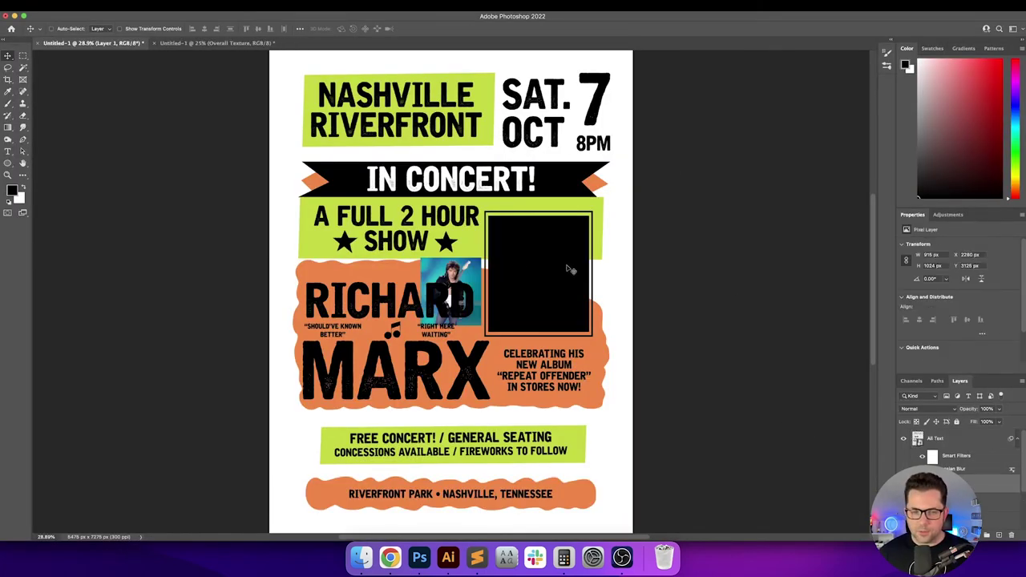
Step: Move the pasted guitar photo over the black photo box and clip it to the Photo Placeholder layer
drag(472, 282, 552, 245)
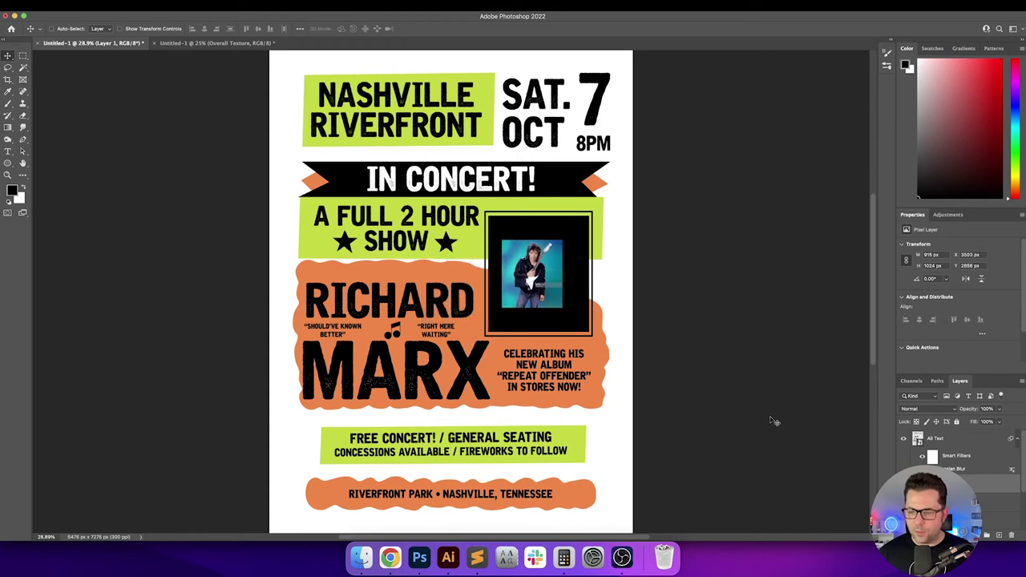
click(987, 508)
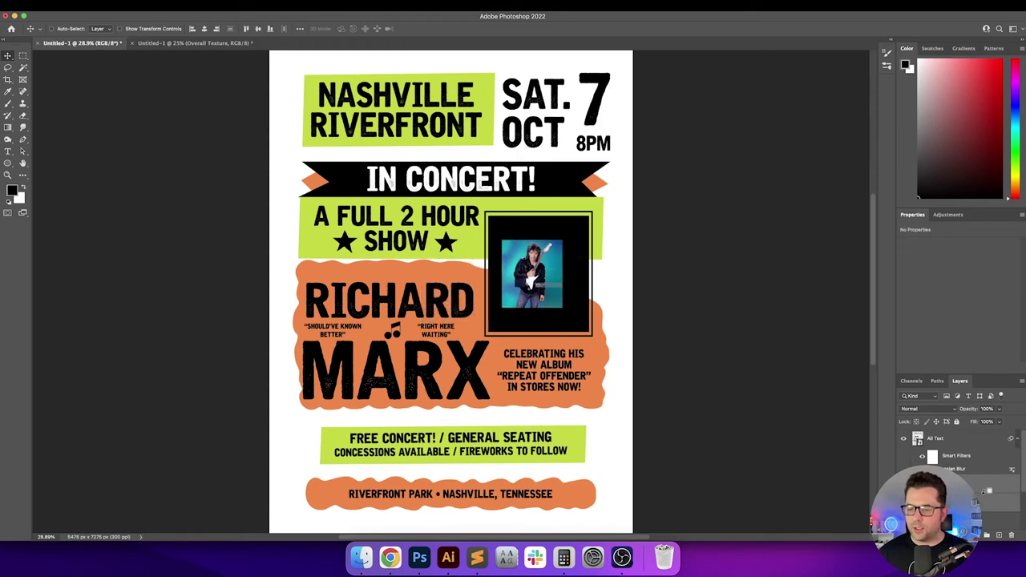
click(987, 489)
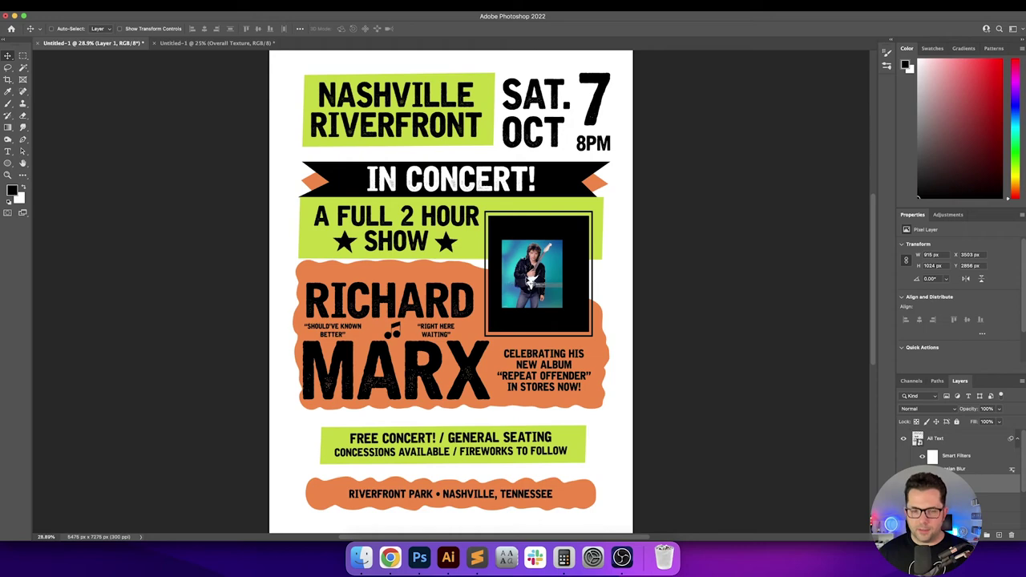
drag(529, 281, 538, 250)
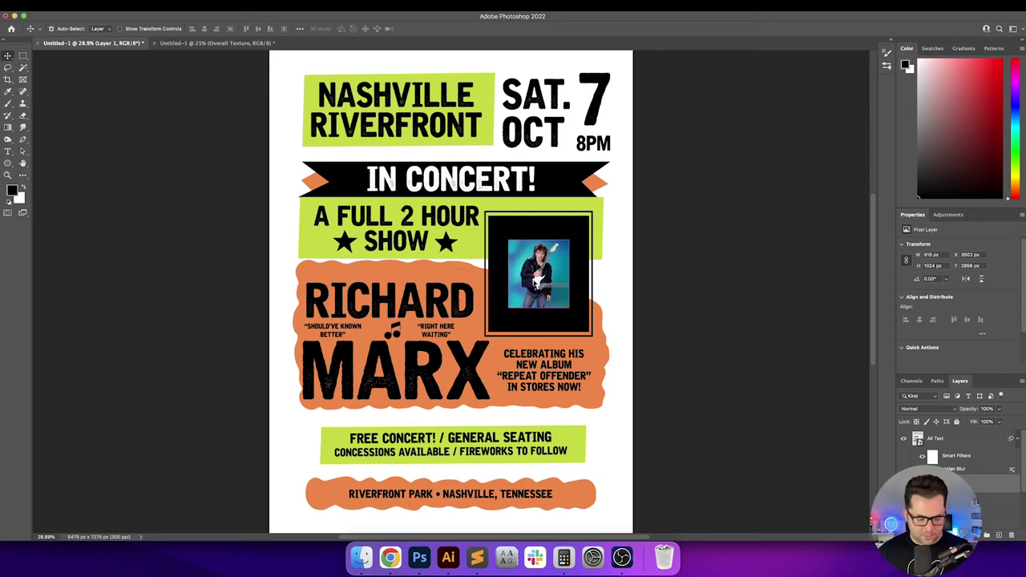
Step: Scale the photo to about 293% and position it so the singer's upper body and guitar fill the frame
key(super+t)
drag(570, 308, 651, 380)
drag(561, 275, 562, 308)
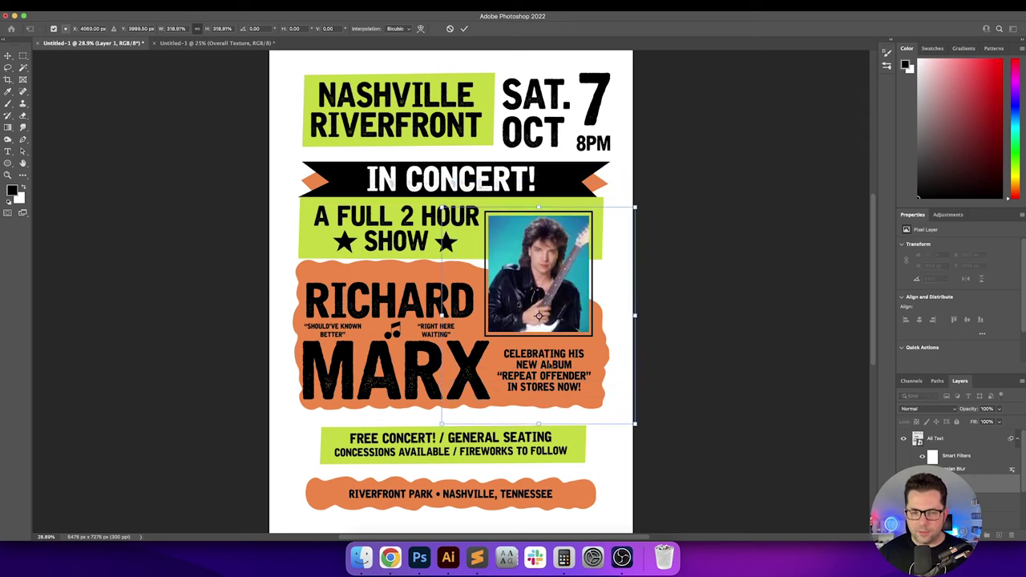
drag(538, 423, 537, 405)
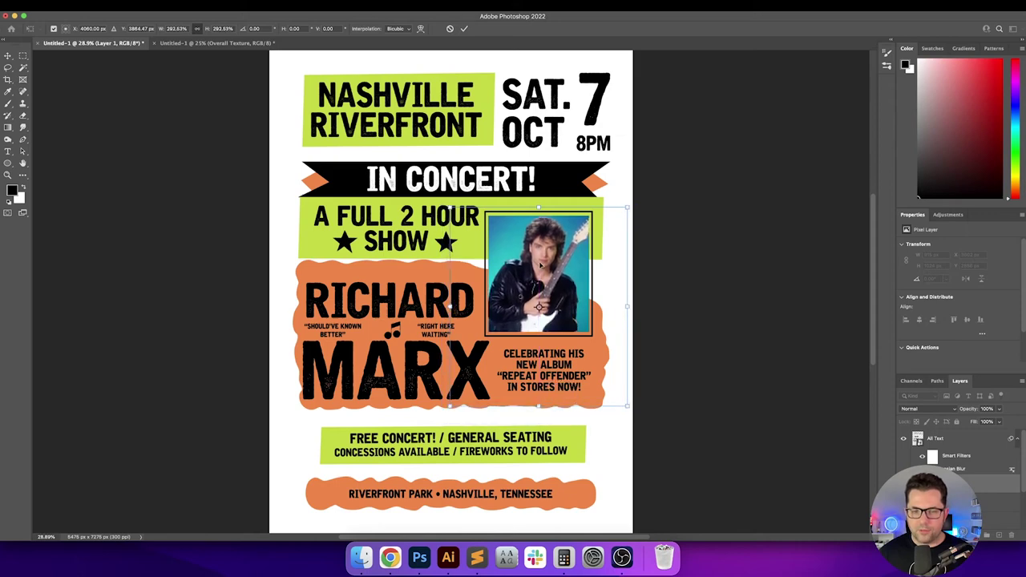
key(Return)
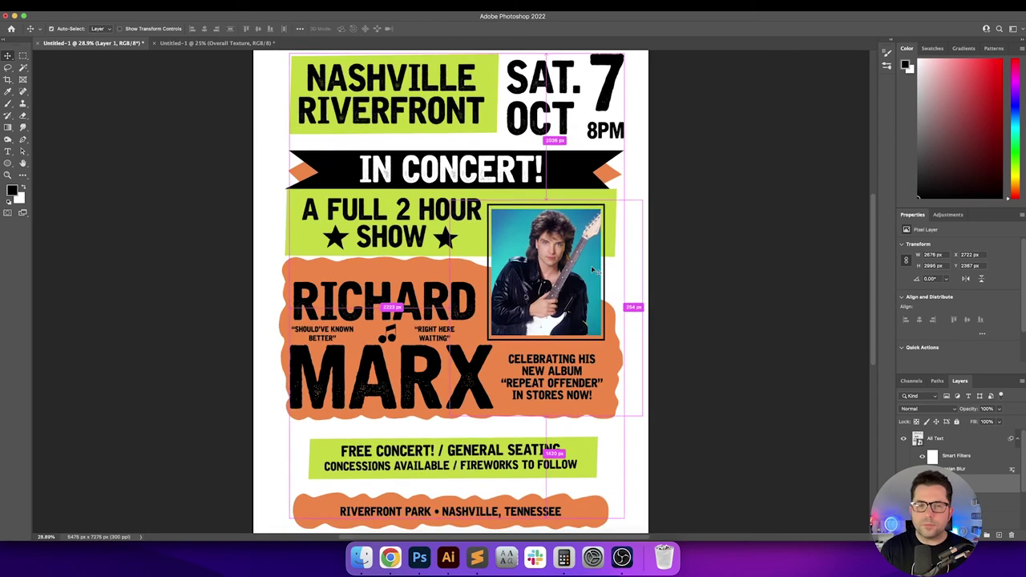
Step: Add a Threshold adjustment above the photo, clip it to the photo, and set its level to 118
key(super+equal)
key(super+equal)
key(super+equal)
key(super+equal)
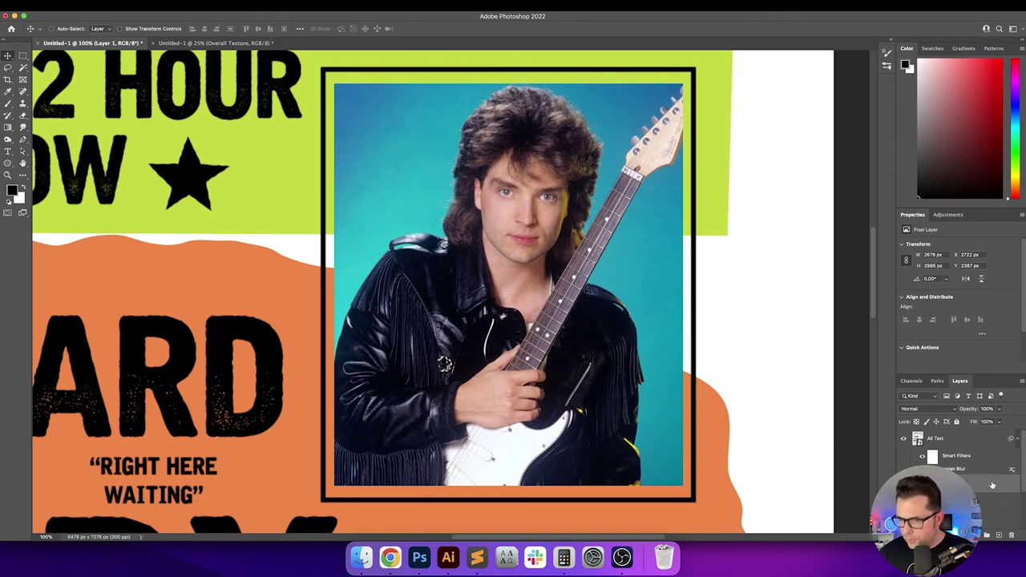
click(974, 534)
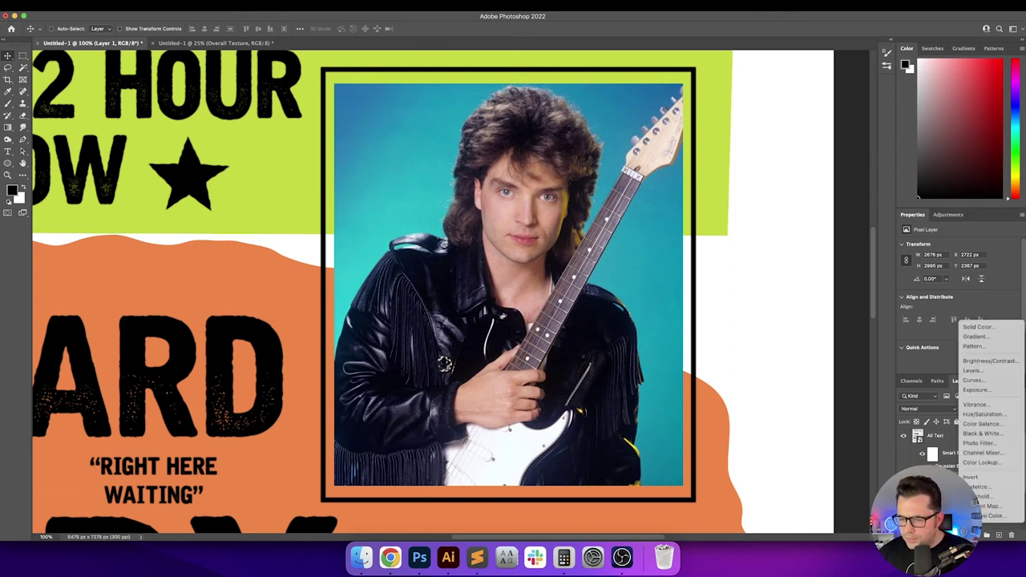
click(987, 498)
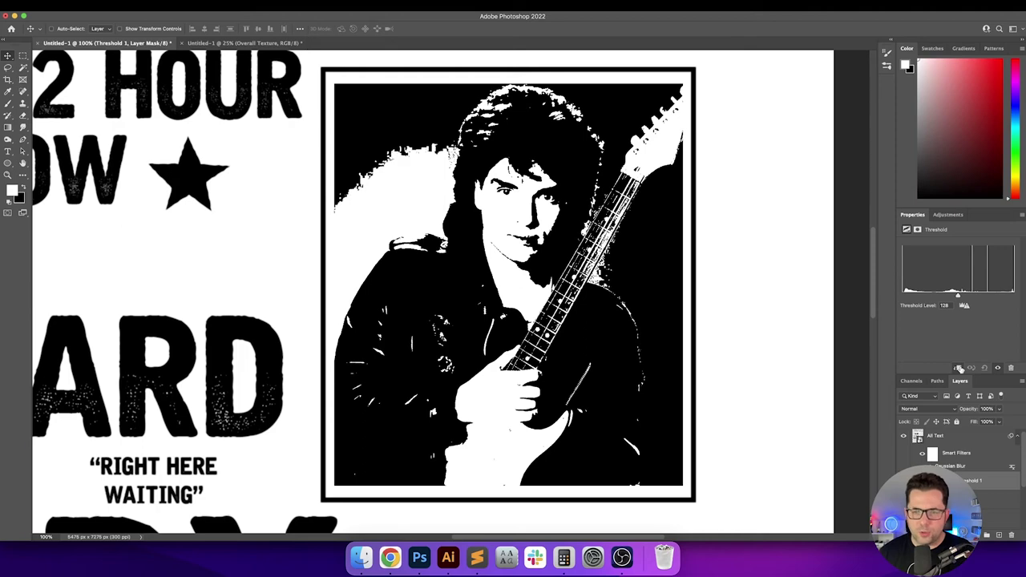
click(959, 368)
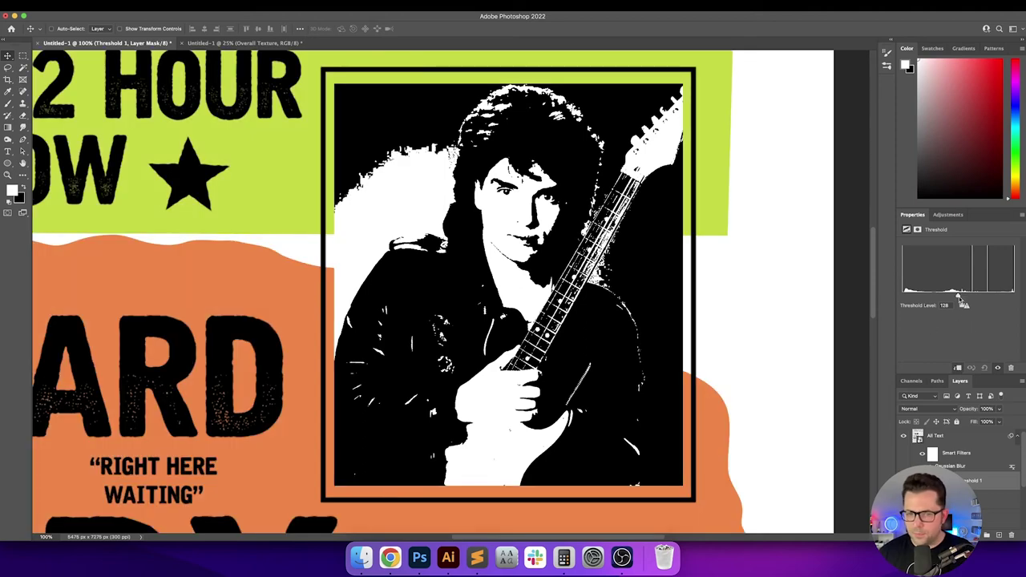
drag(961, 301, 954, 297)
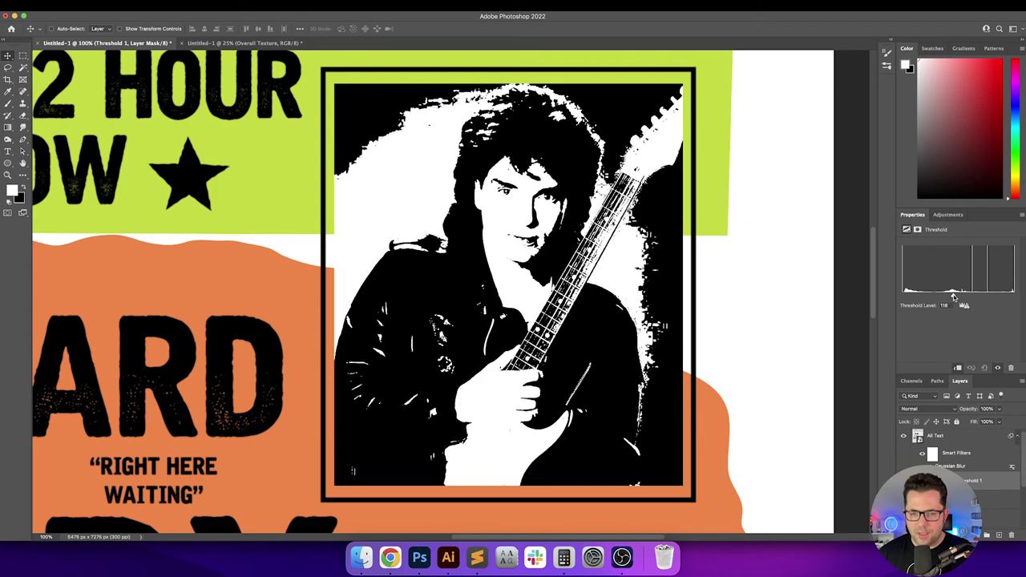
Step: Hide the Threshold adjustment and add a Posterize adjustment directly above the photo layer
key(super+minus)
key(super+minus)
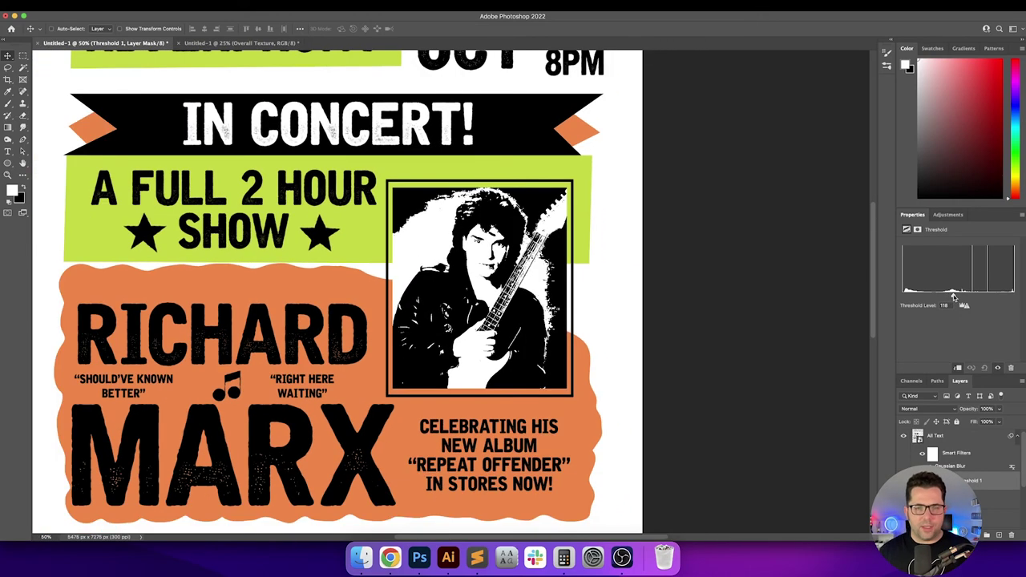
drag(507, 312, 553, 313)
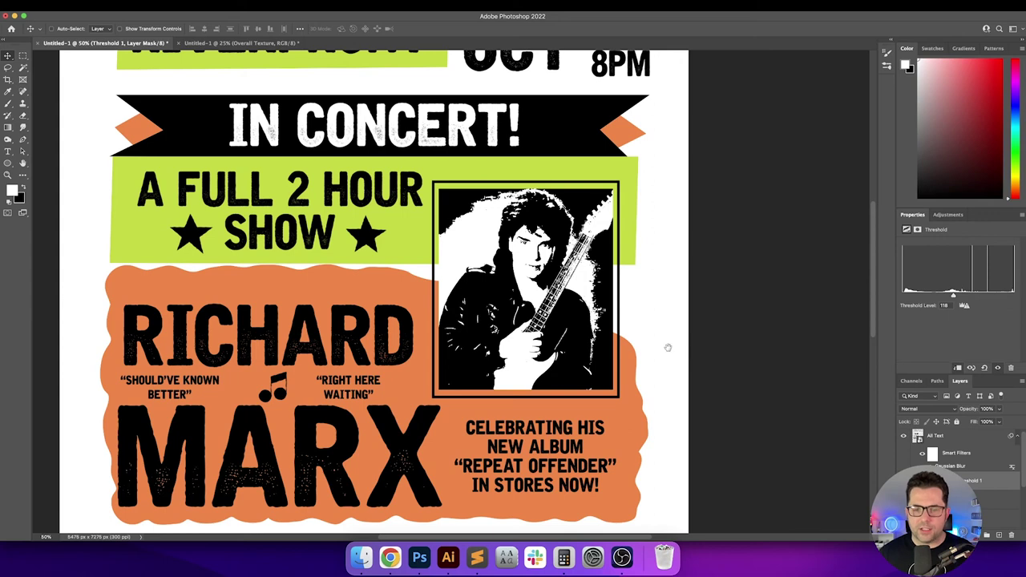
scroll(665, 346, right, 2)
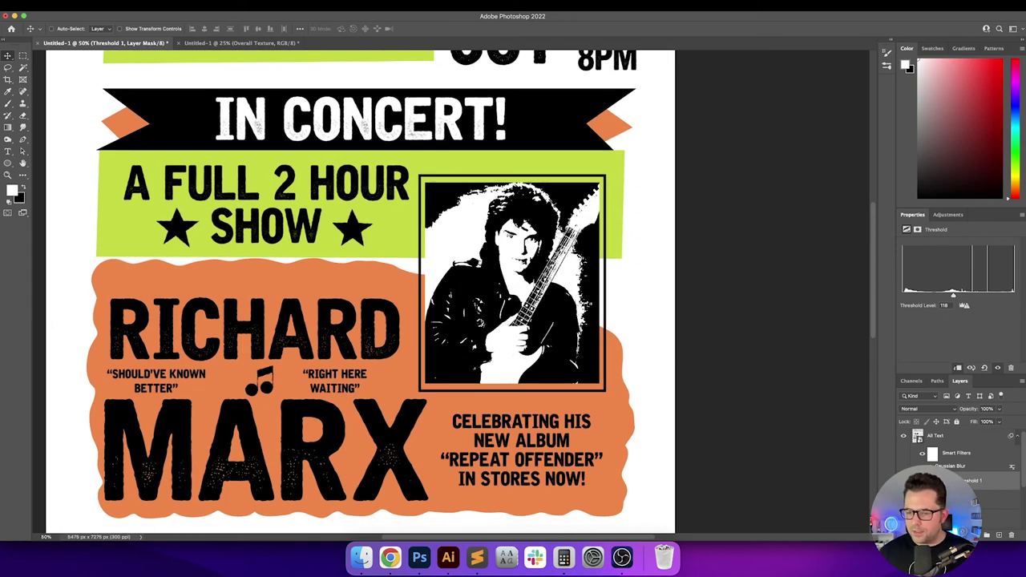
click(903, 480)
click(962, 500)
click(975, 534)
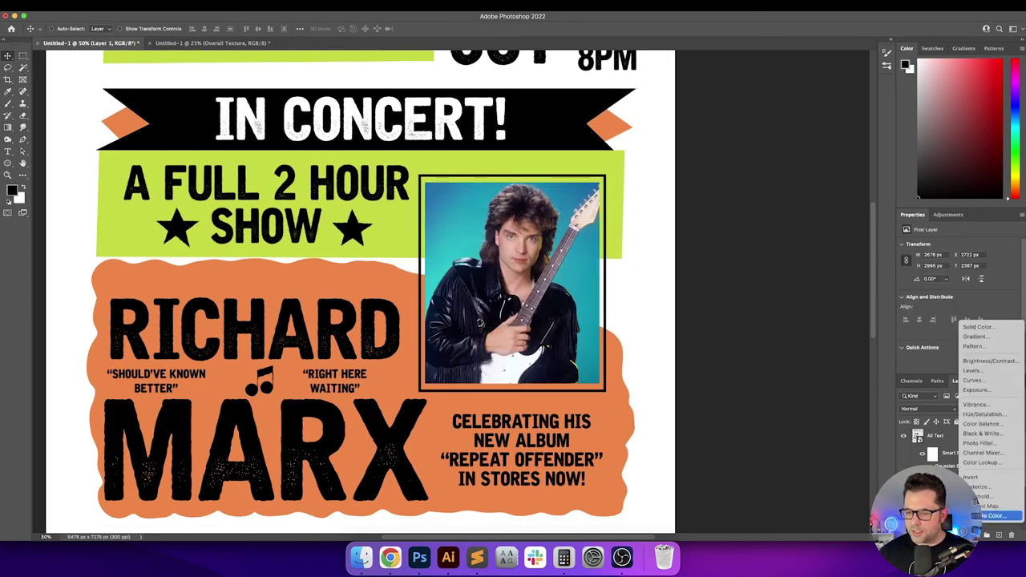
click(980, 487)
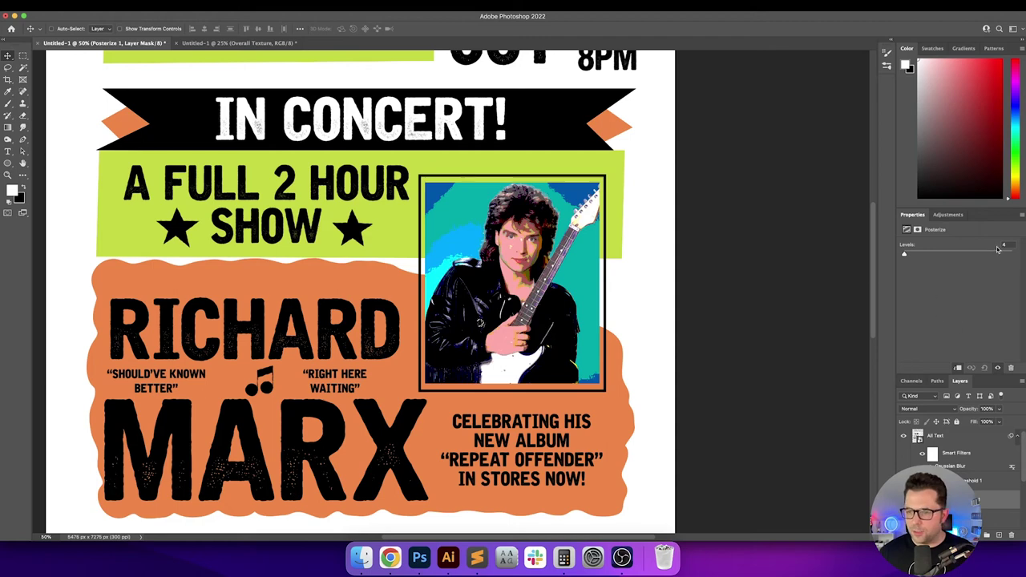
Step: Try different Posterize levels on the photo and settle on 6
key(Down)
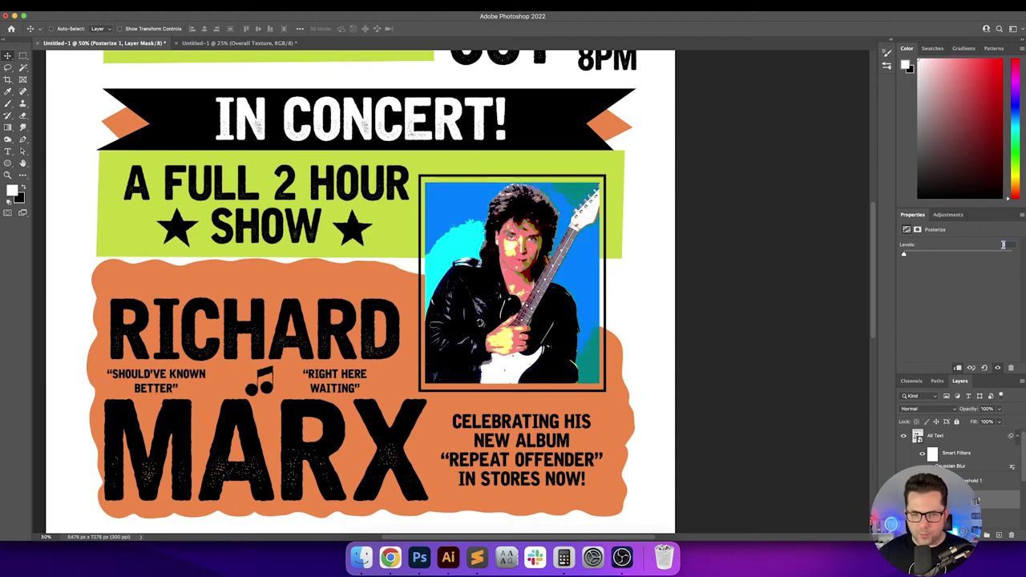
key(Down)
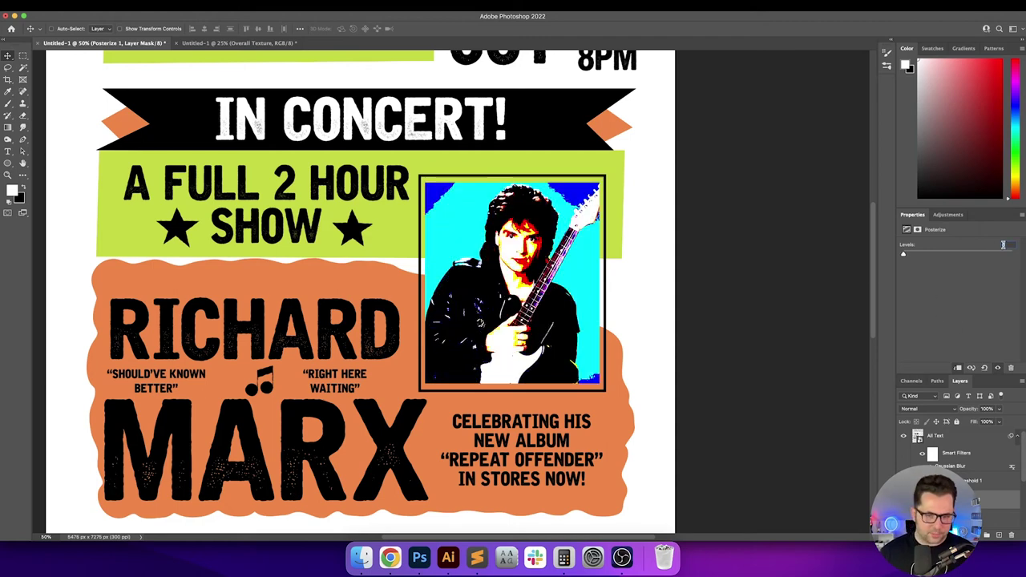
key(Up)
key(Up)
key(Up)
key(Up)
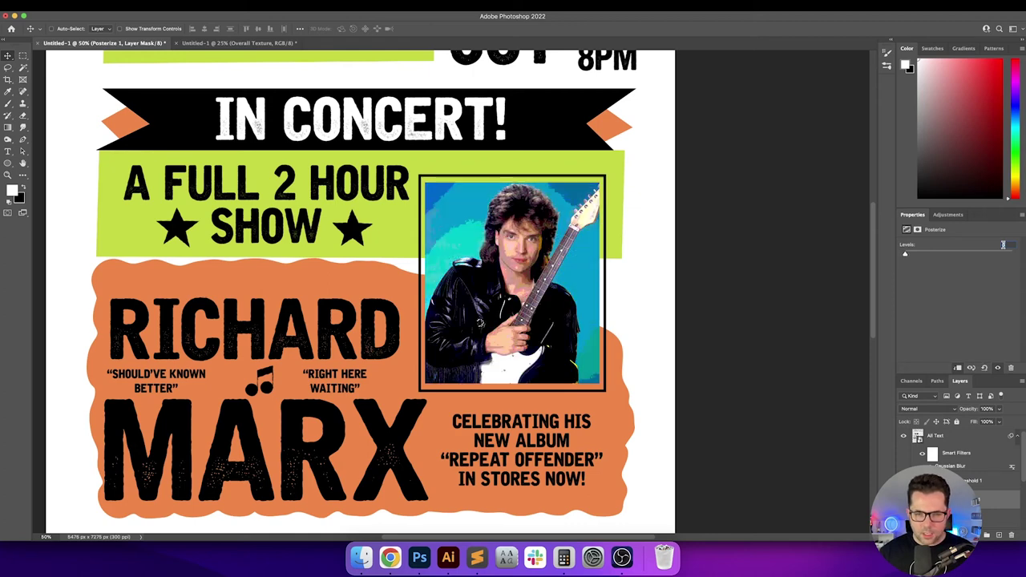
key(Down)
key(Down)
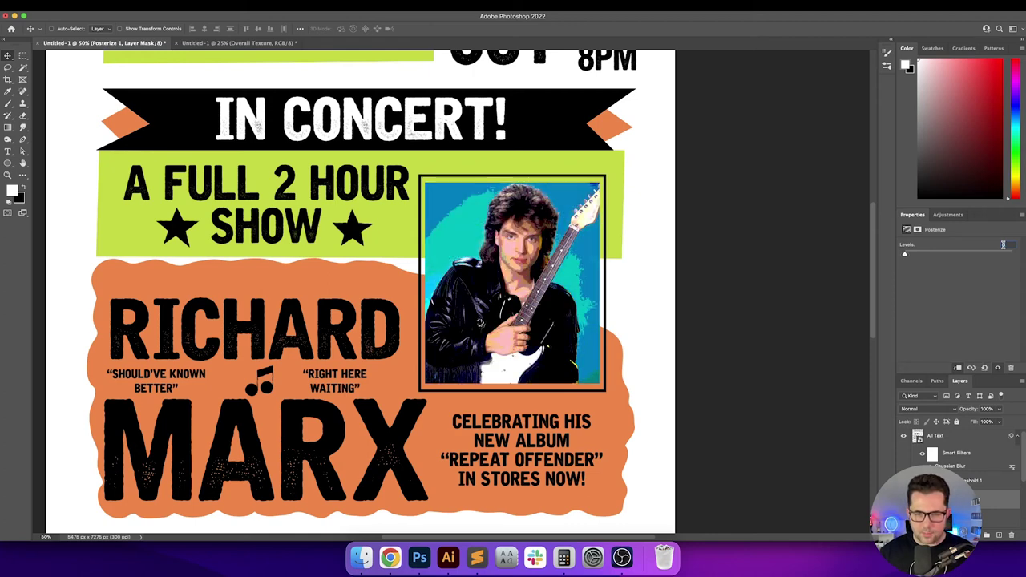
key(Up)
key(Up)
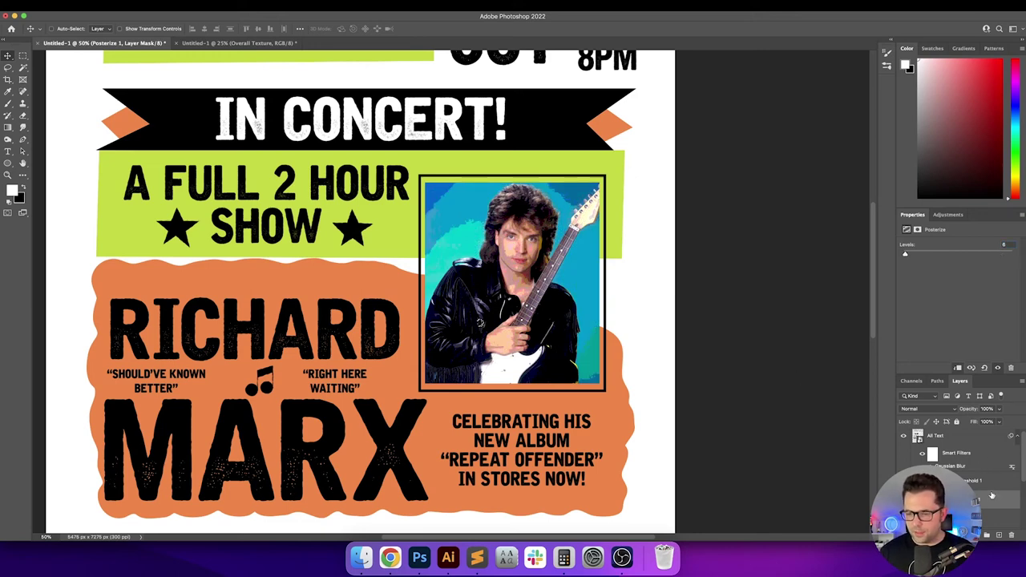
Step: Add a Gradient Map adjustment above Posterize and reverse its gradient to render the photo in black and white
click(974, 534)
click(989, 511)
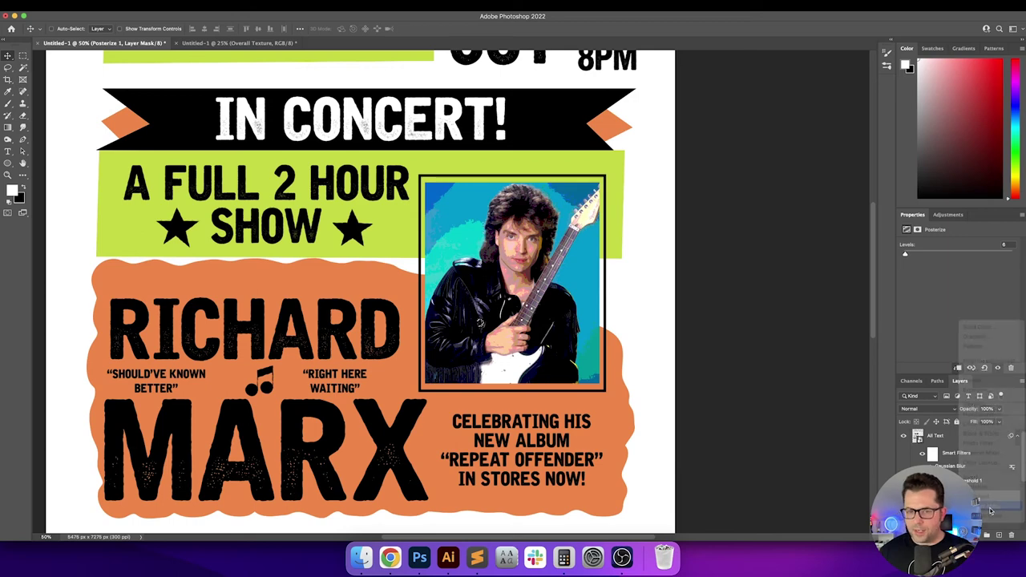
click(919, 269)
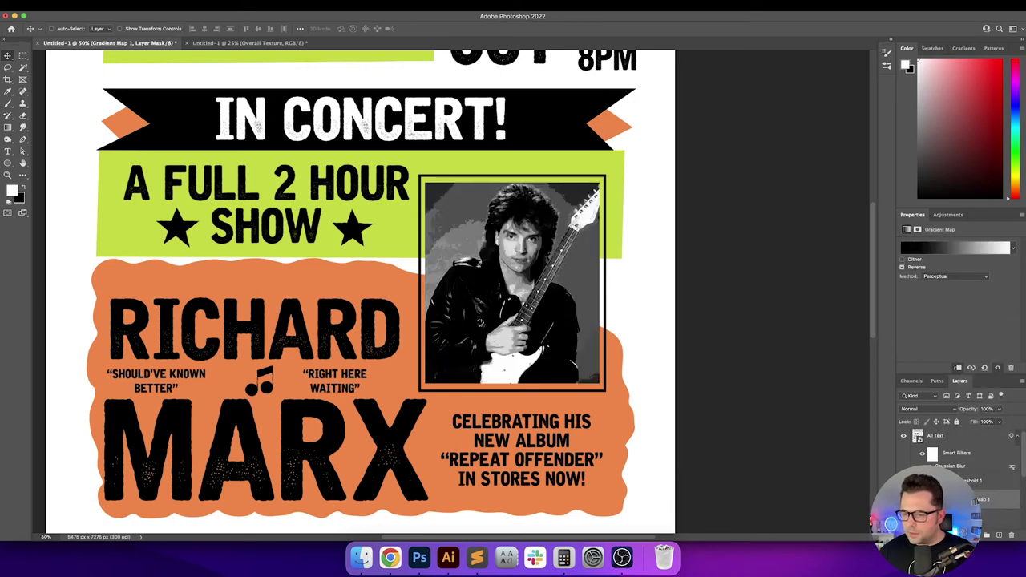
Step: Add a Curves adjustment above the Gradient Map and raise the curve's upper midtones to brighten the photo
click(976, 534)
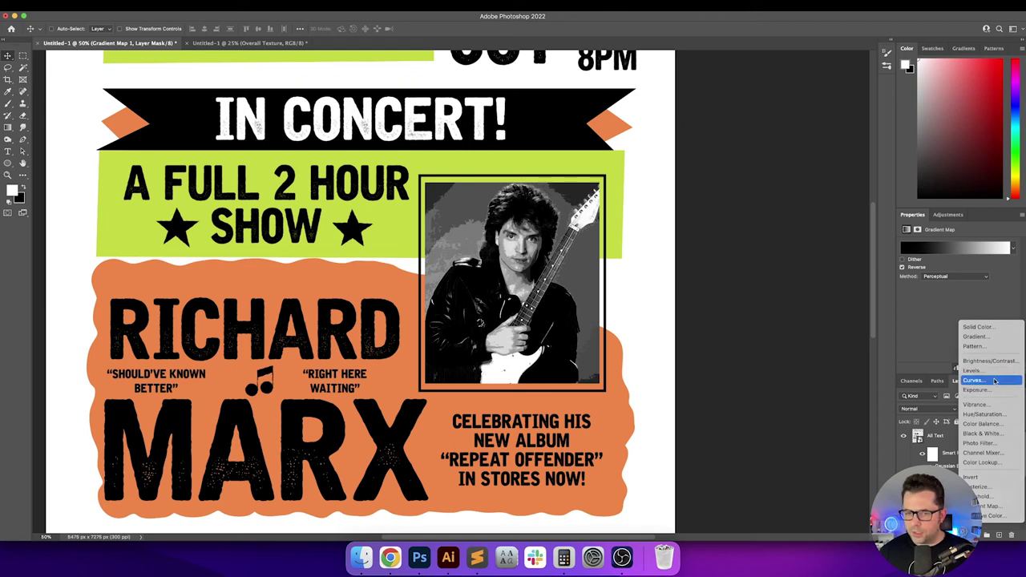
click(993, 380)
drag(950, 331, 965, 289)
click(965, 299)
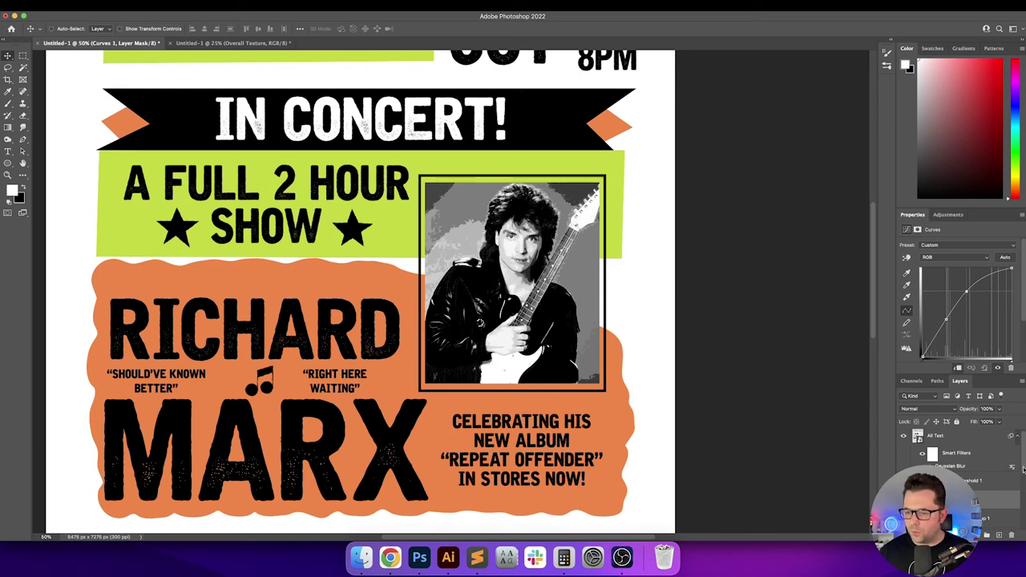
Step: Review the photo's adjustment layers and toggle the Threshold adjustment on and off to compare the looks
drag(1024, 469, 1024, 488)
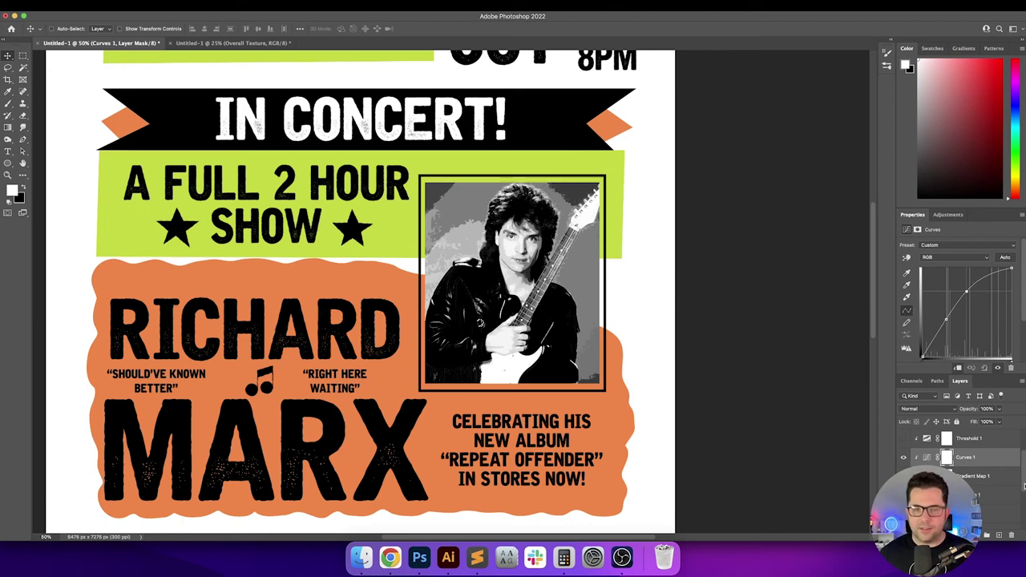
drag(1023, 486, 1022, 505)
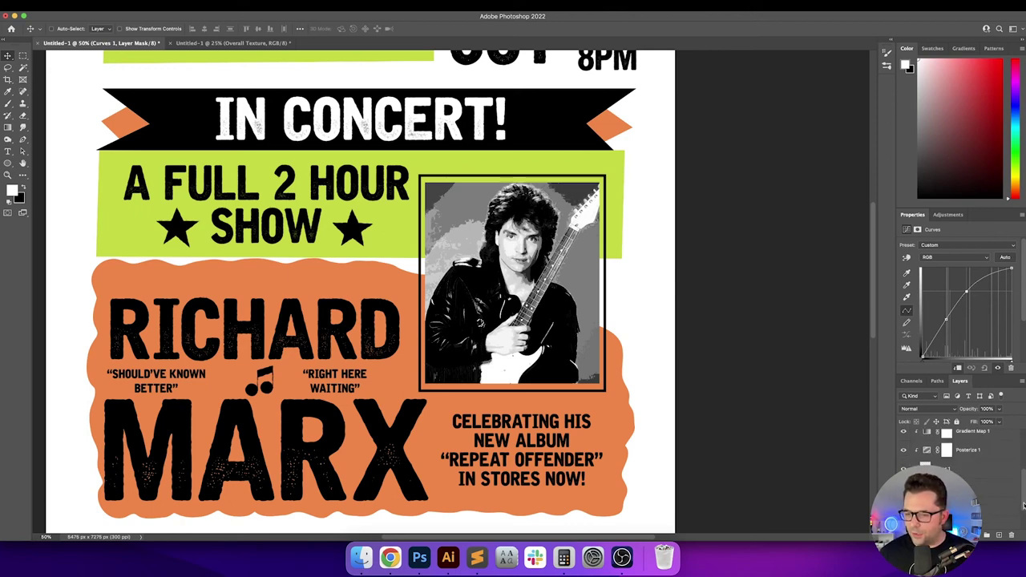
click(979, 468)
scroll(982, 481, up, 3)
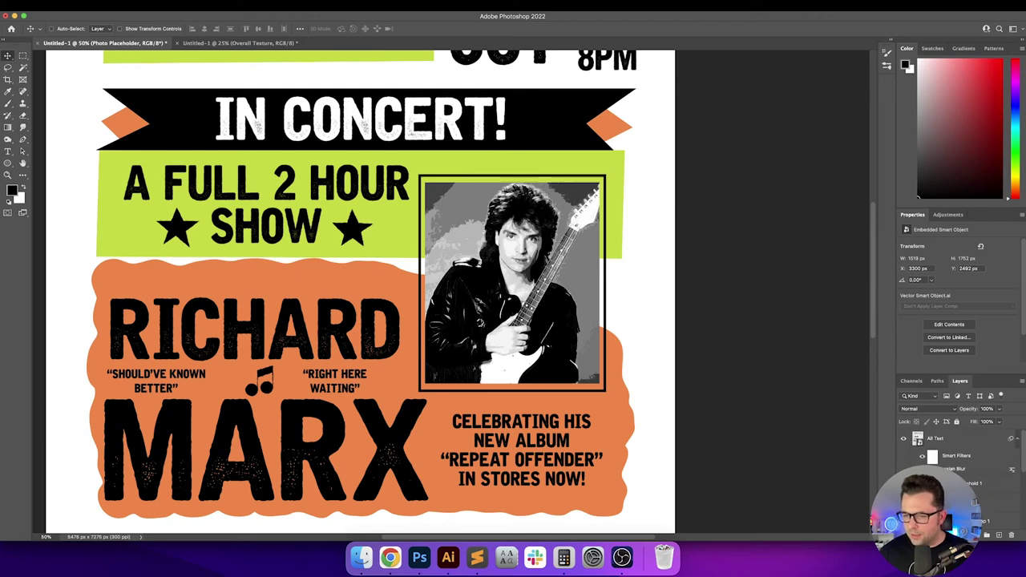
click(903, 483)
click(903, 484)
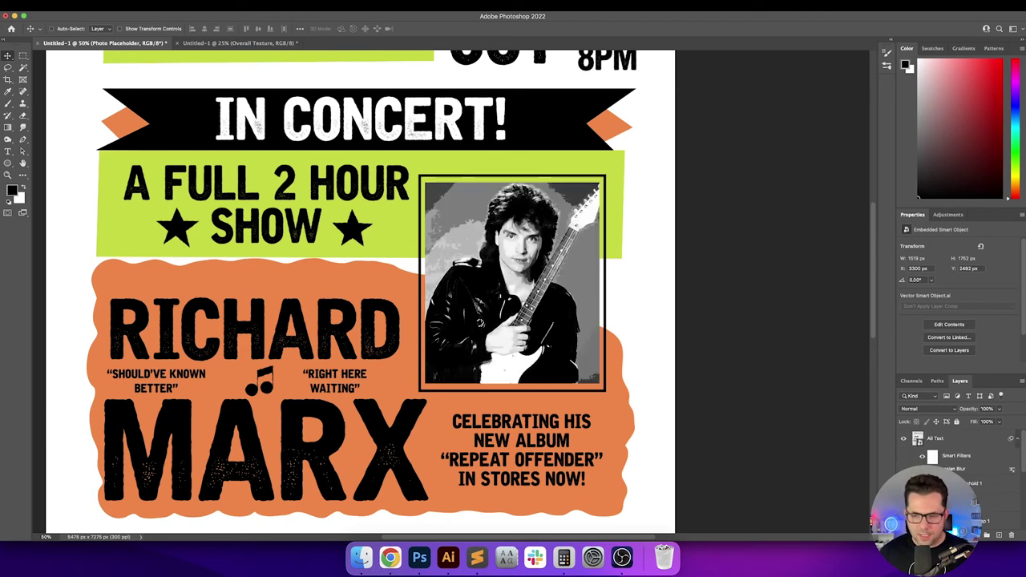
Step: Group the layers from Threshold 1 down to Photo Placeholder as Photo, and collapse the All Text layer's smart filters
click(988, 486)
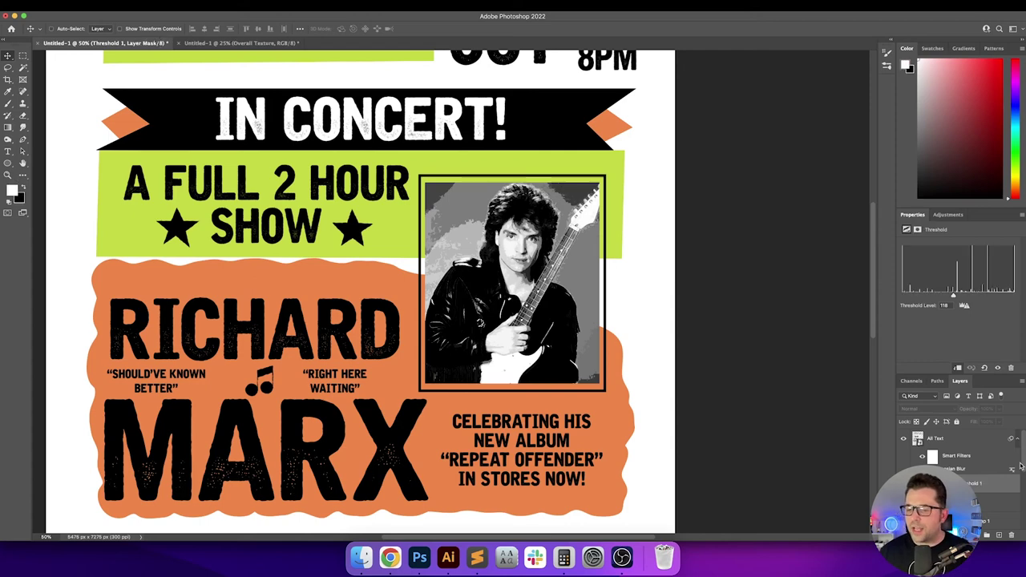
drag(1023, 460, 1022, 501)
click(992, 494)
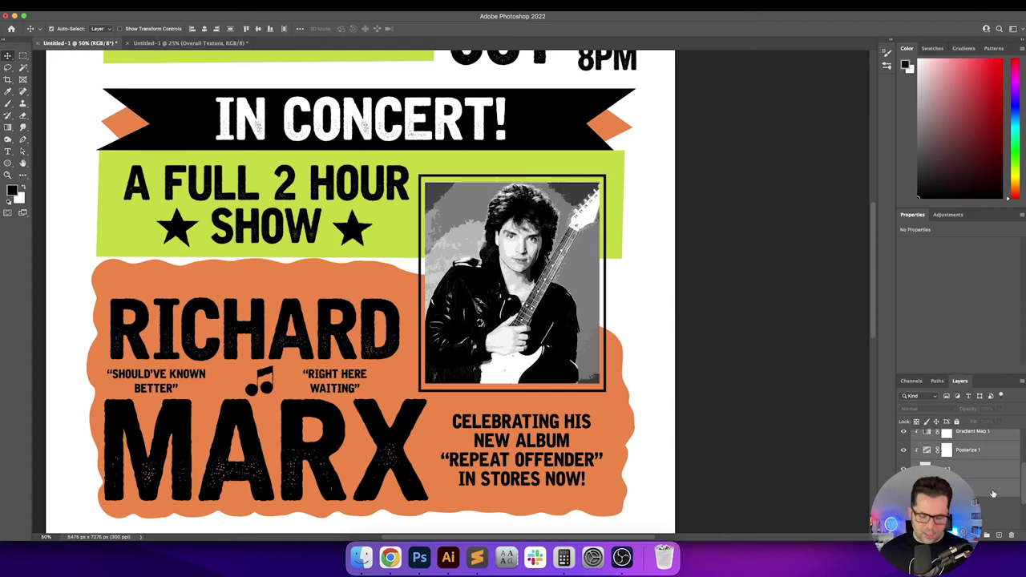
click(937, 465)
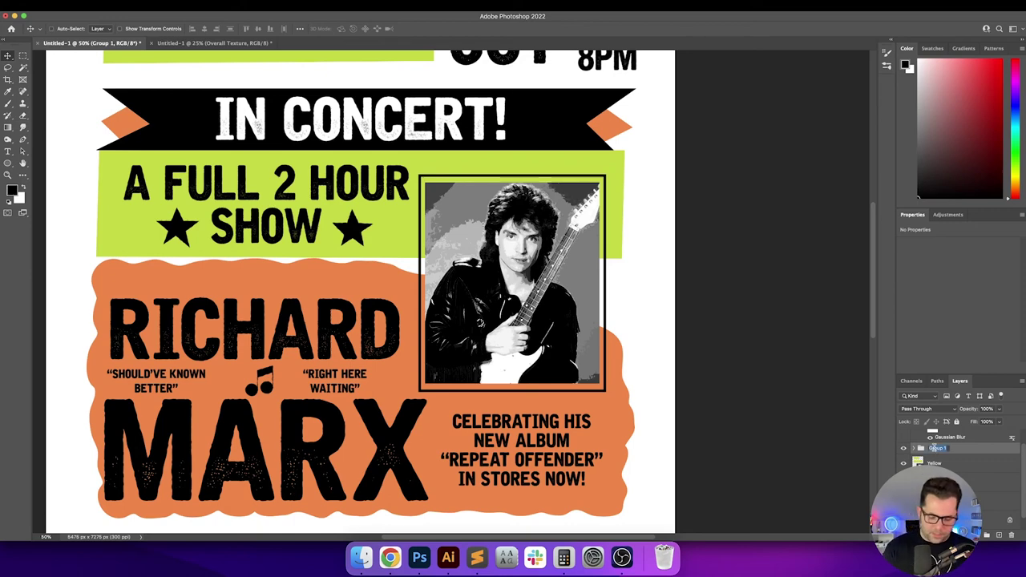
text(Photo)
key(Return)
scroll(959, 453, up, 3)
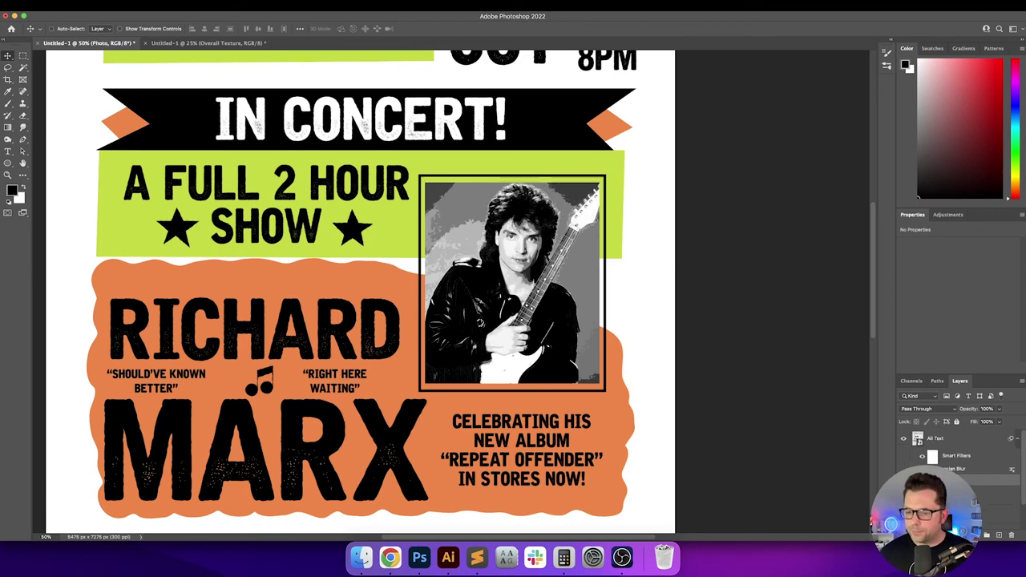
click(1016, 439)
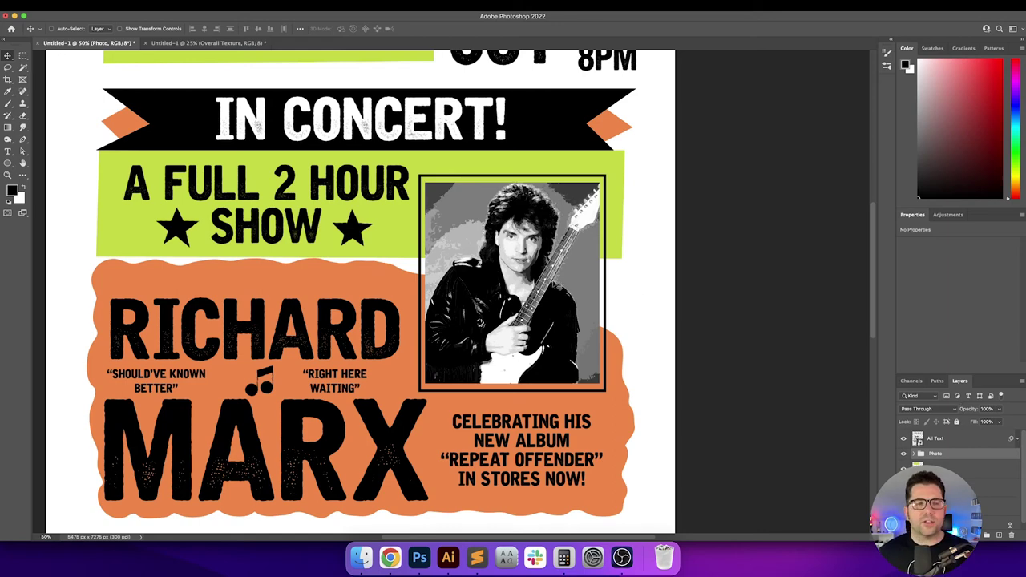
Step: Copy the Paint Texture layer from the texture document into the concert flyer document
key(ctrl+Tab)
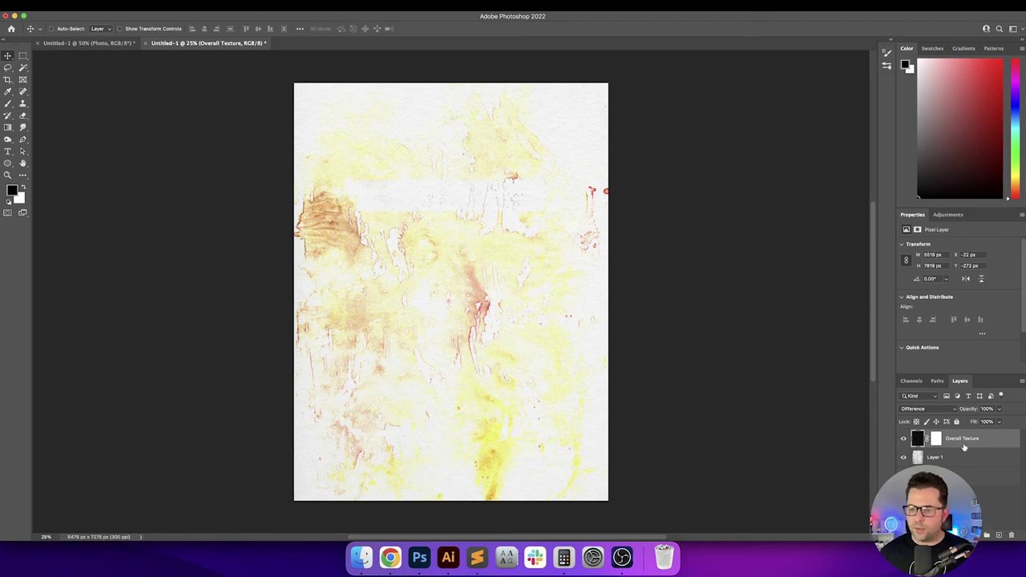
click(966, 477)
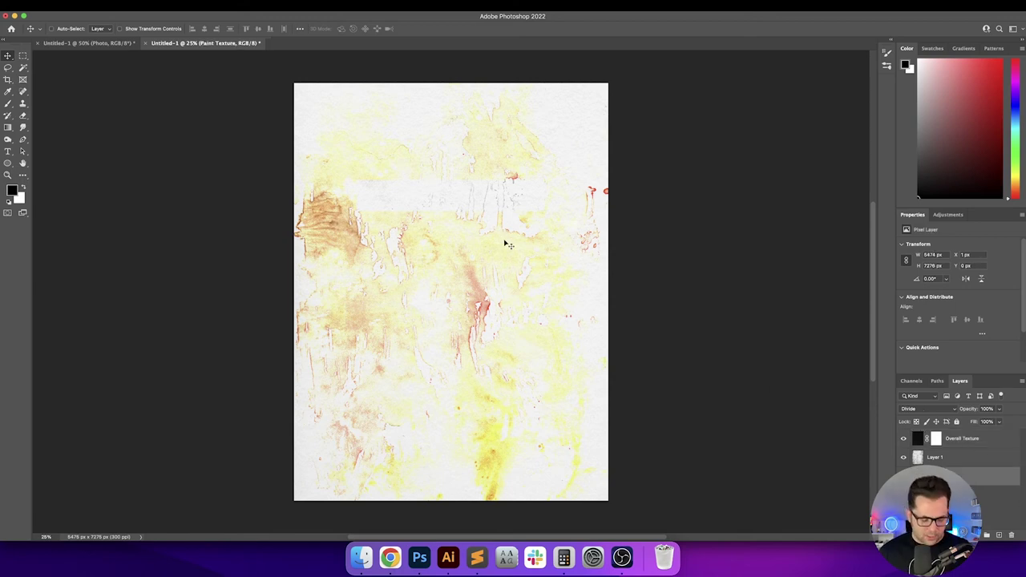
mouse_move(305, 113)
mouse_down()
mouse_move(99, 44)
mouse_move(403, 193)
mouse_up()
key(super+0)
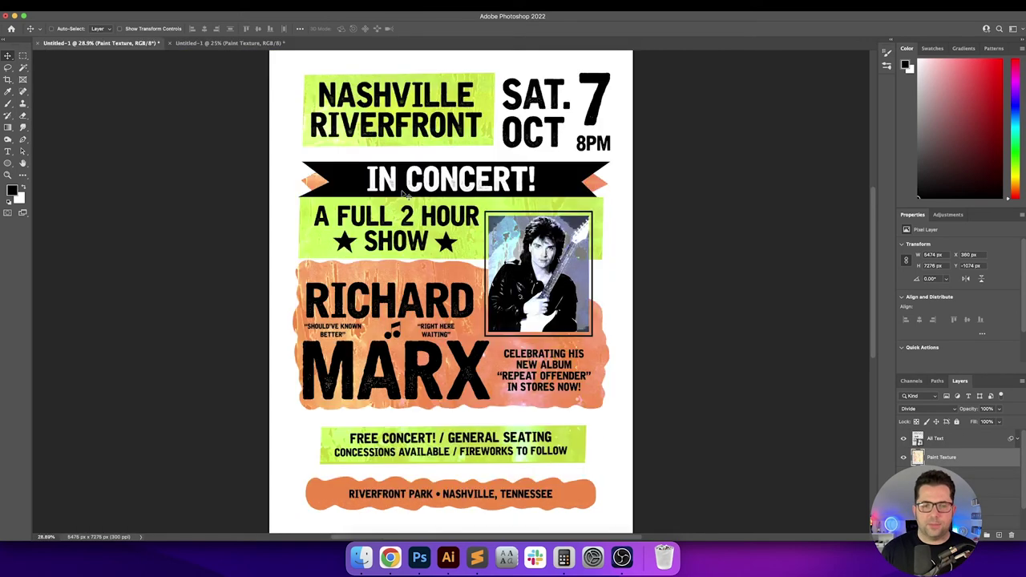
Step: Center the Paint Texture layer horizontally and vertically on the flyer canvas and clear the selection
key(super+a)
click(205, 29)
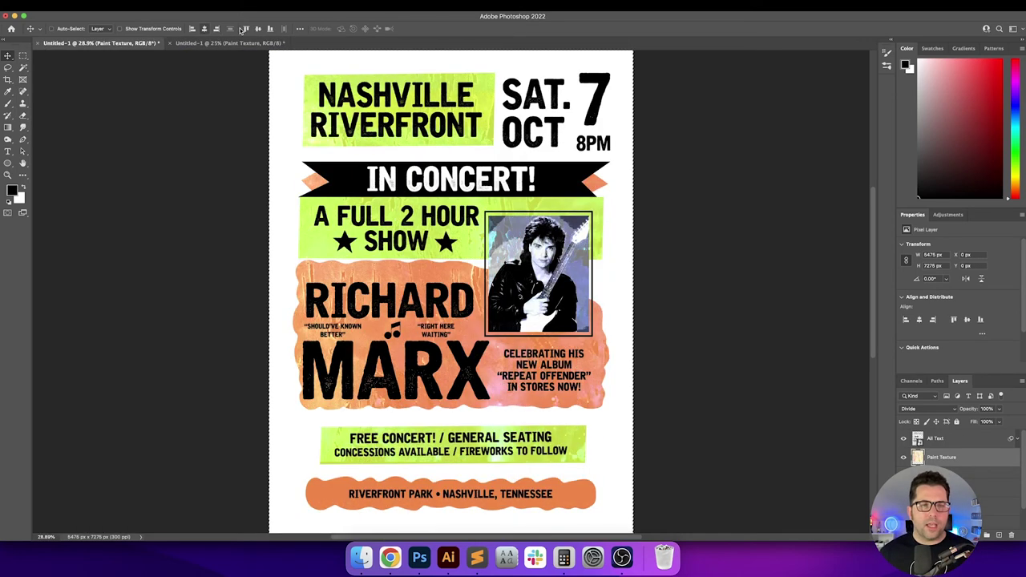
click(258, 29)
key(super+d)
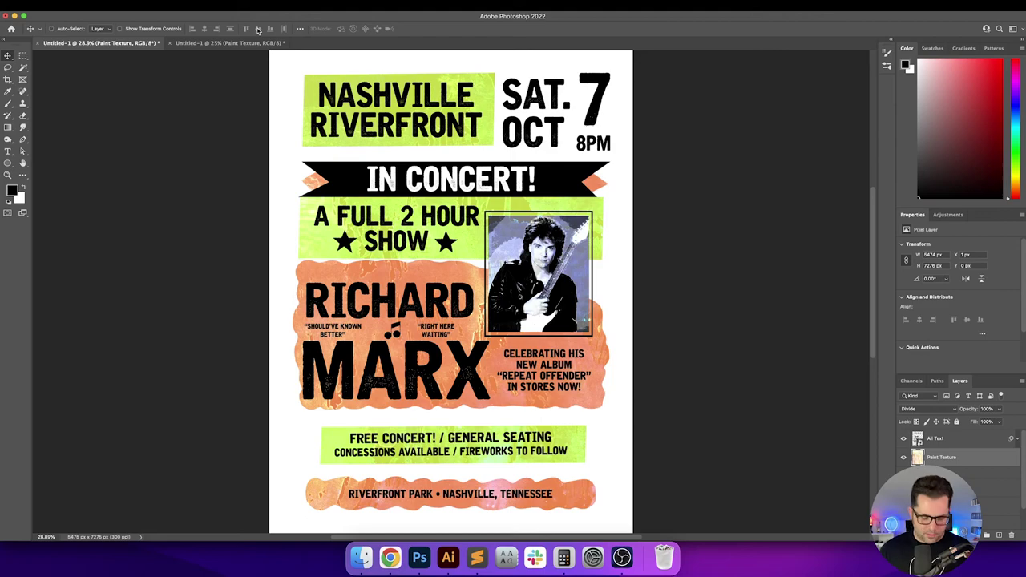
Step: Move the Paint Texture layer above the All Text layer
key(super+=)
key(super+=)
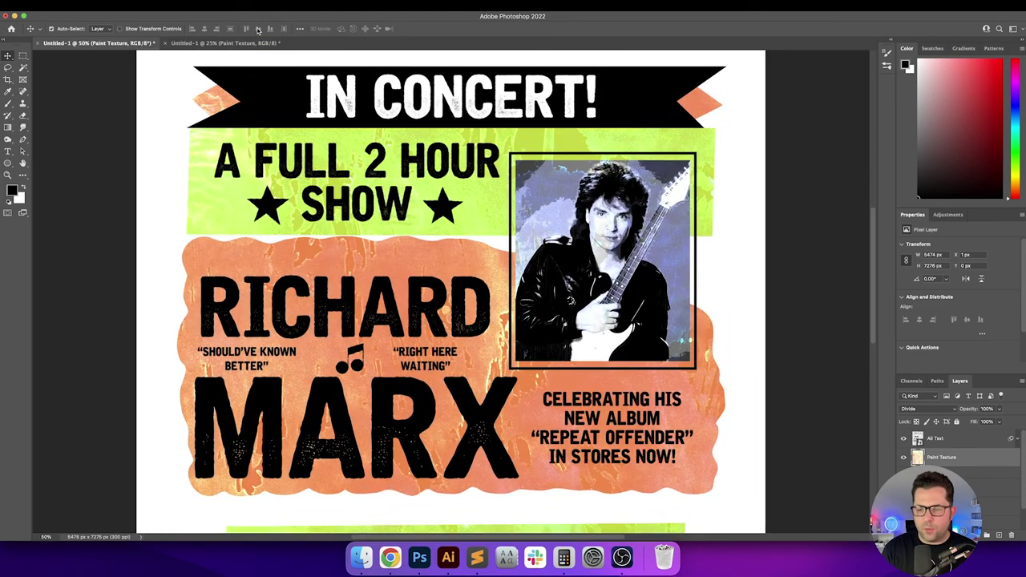
key(super+])
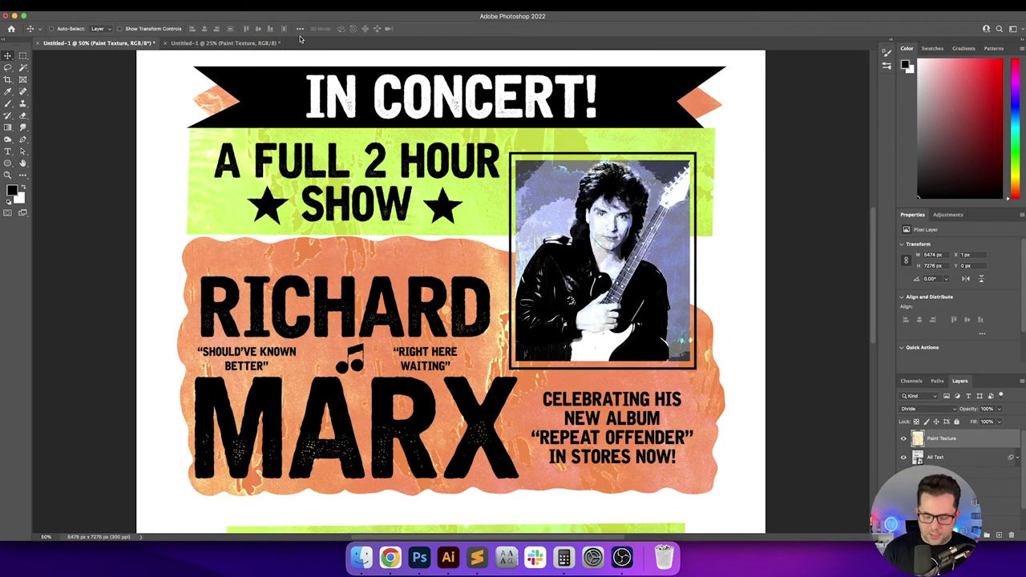
Step: Examine up close how the paint texture affects the black lettering and the orange and green shapes
key(super+=)
key(super+=)
key(super+=)
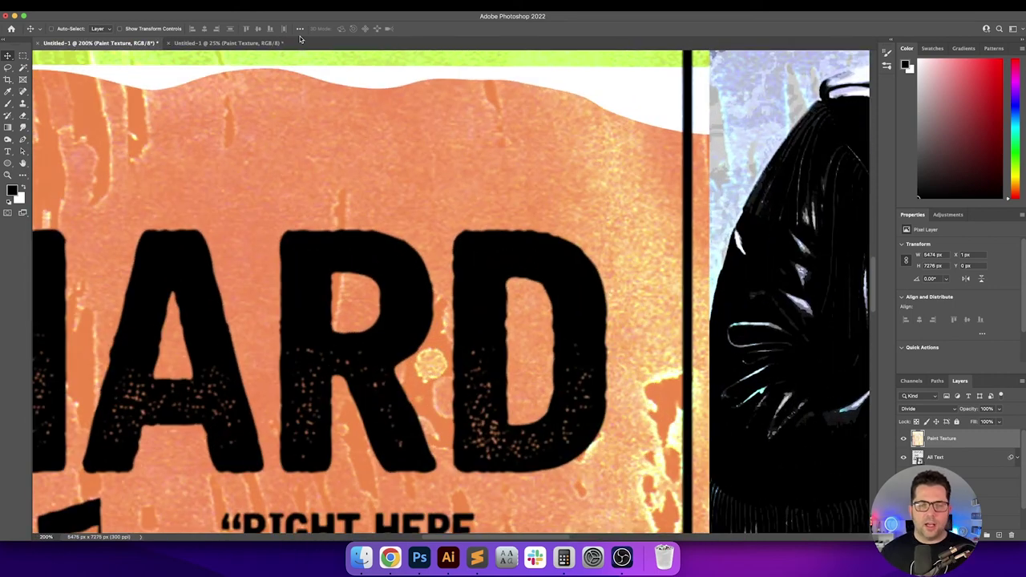
key(super+-)
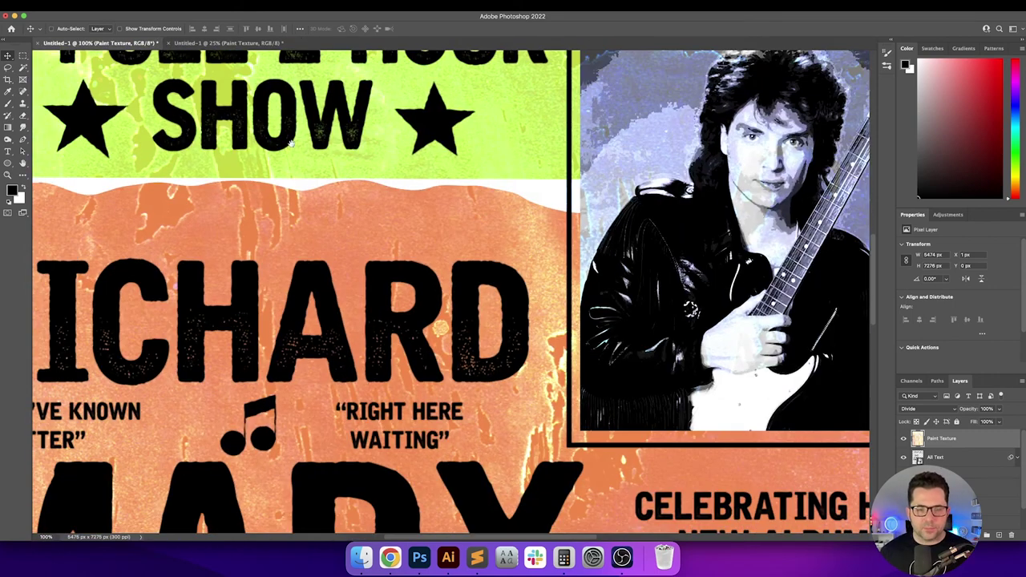
drag(296, 185, 430, 149)
drag(347, 316, 460, 187)
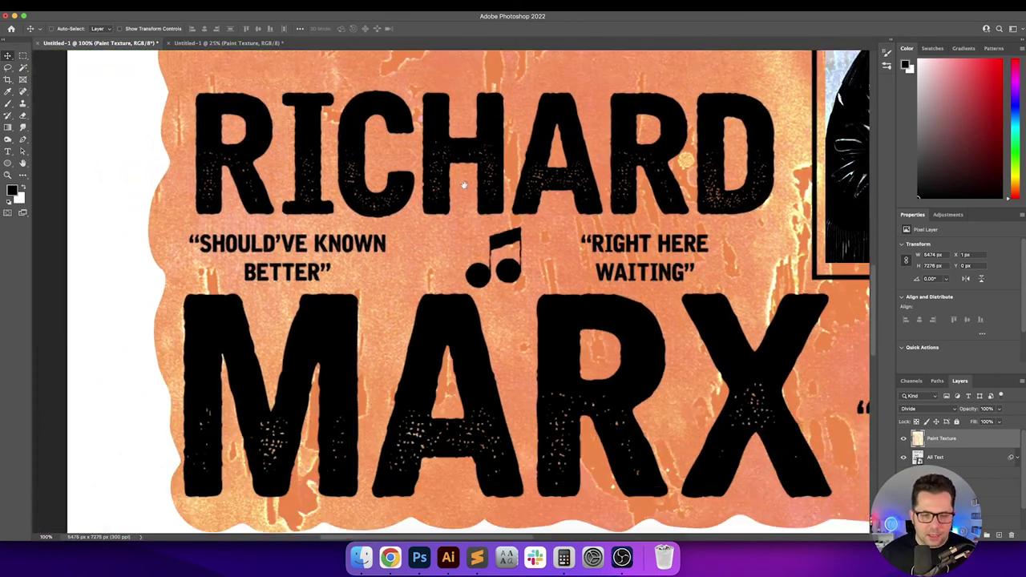
scroll(618, 383, down, 3)
scroll(617, 383, right, 3)
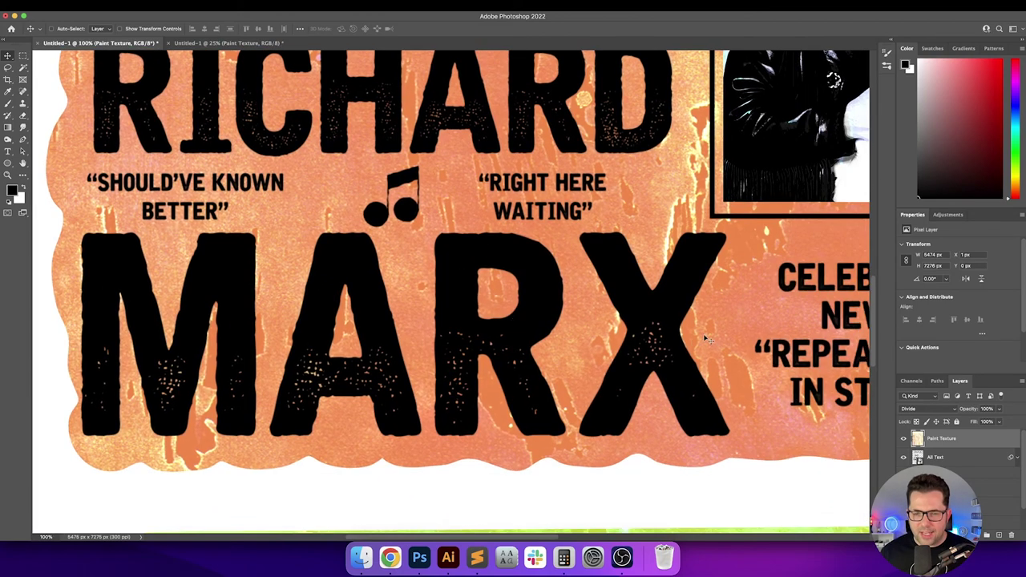
scroll(510, 290, right, 5)
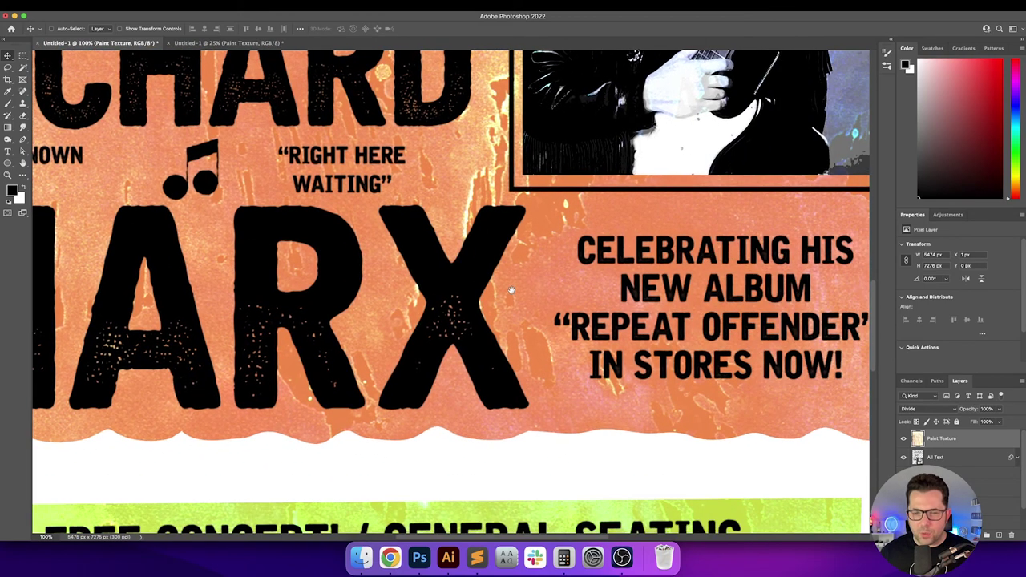
Step: Open the All Text smart object in Illustrator and select everything sharing the Nashville Riverfront heading's fill color
click(943, 459)
double_click(917, 457)
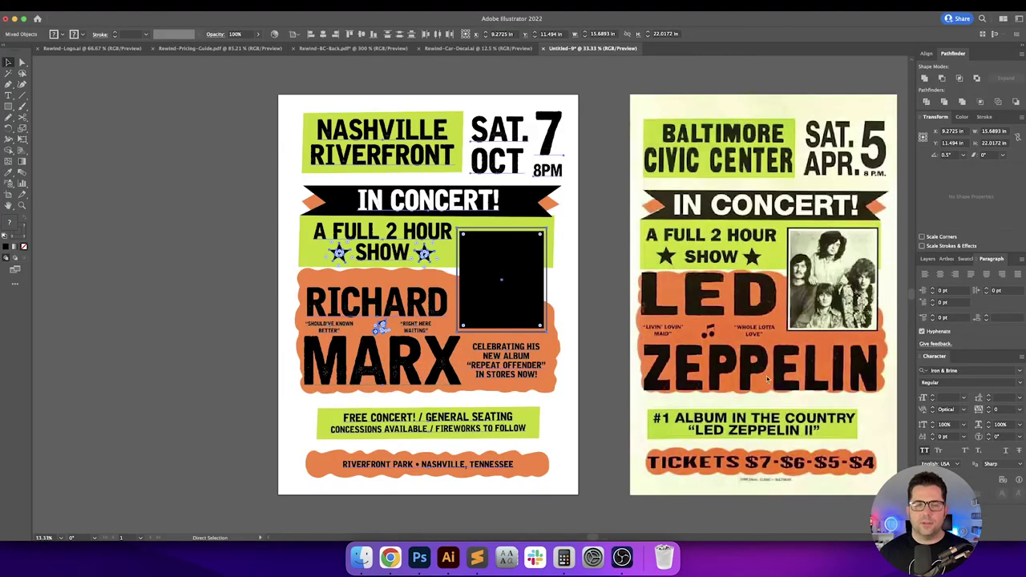
key(super+0)
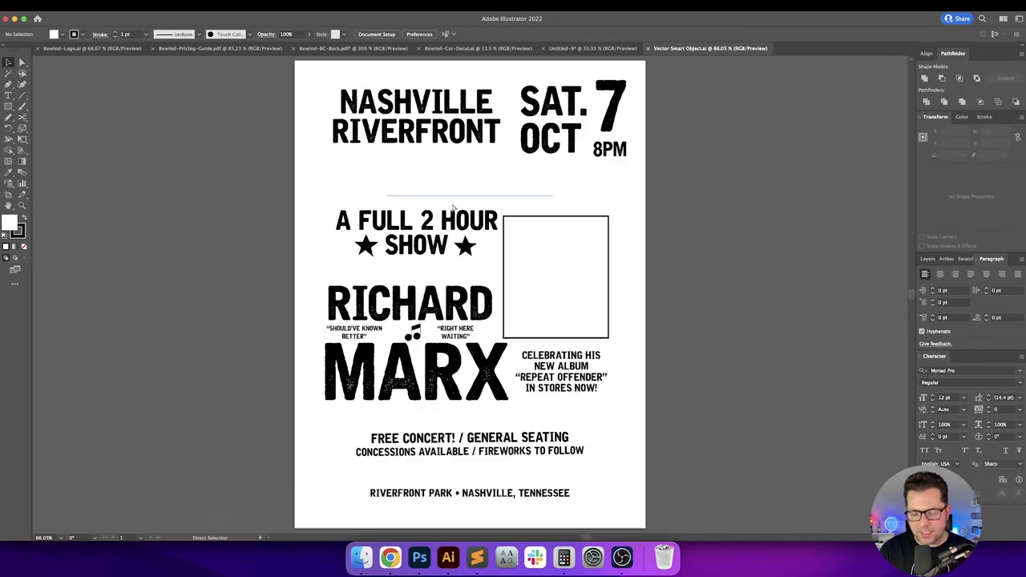
click(454, 136)
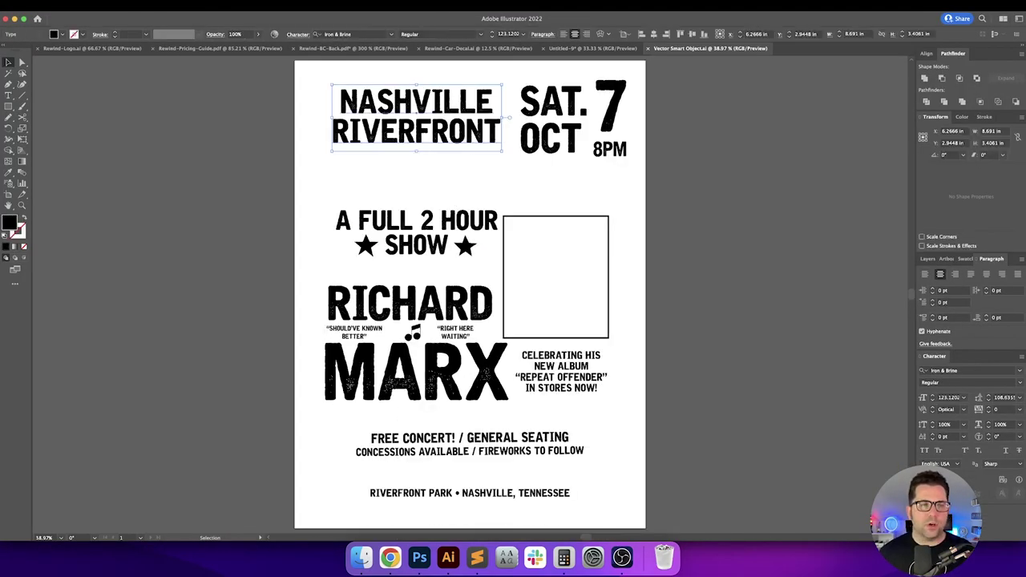
click(164, 6)
mouse_move(185, 99)
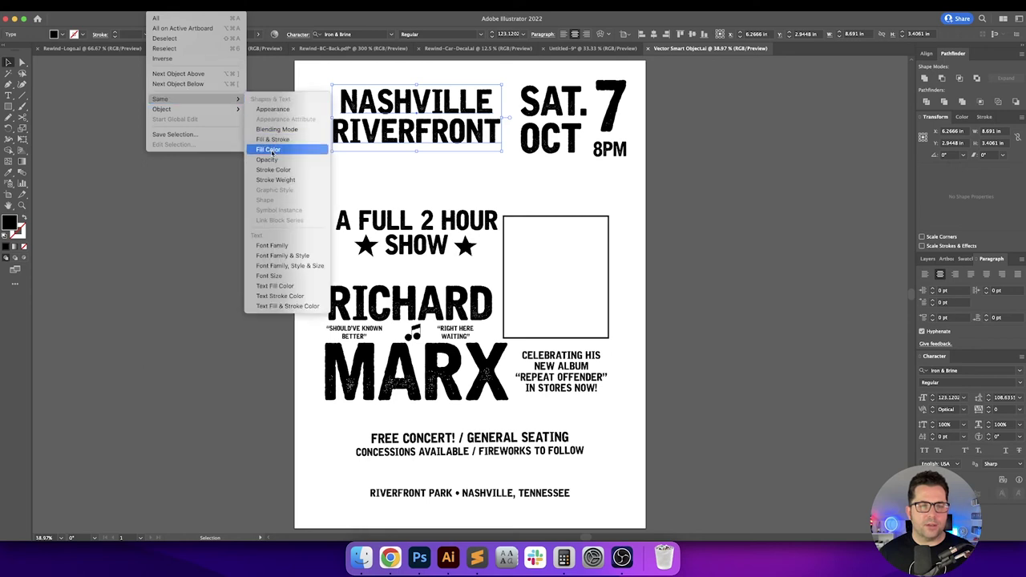
click(271, 150)
Step: Set the selected artwork's fill to 10% brightness and return to Photoshop with the smart object updated
double_click(7, 226)
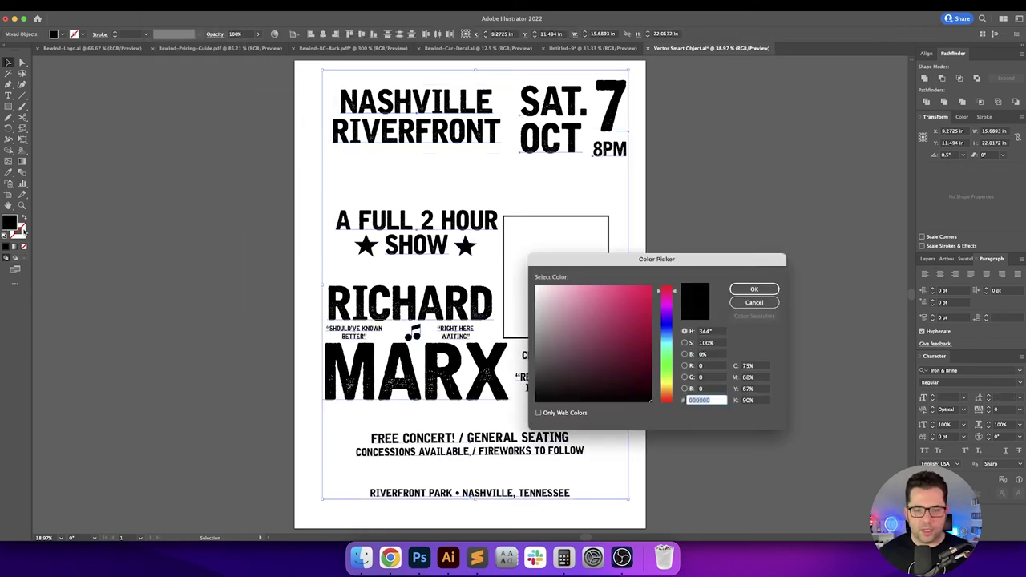
click(719, 355)
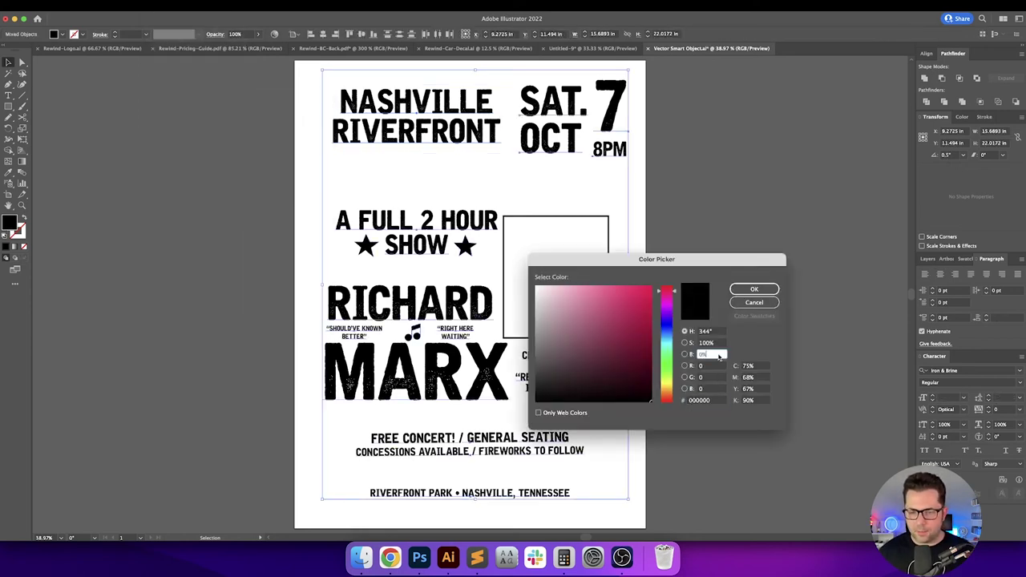
text(10)
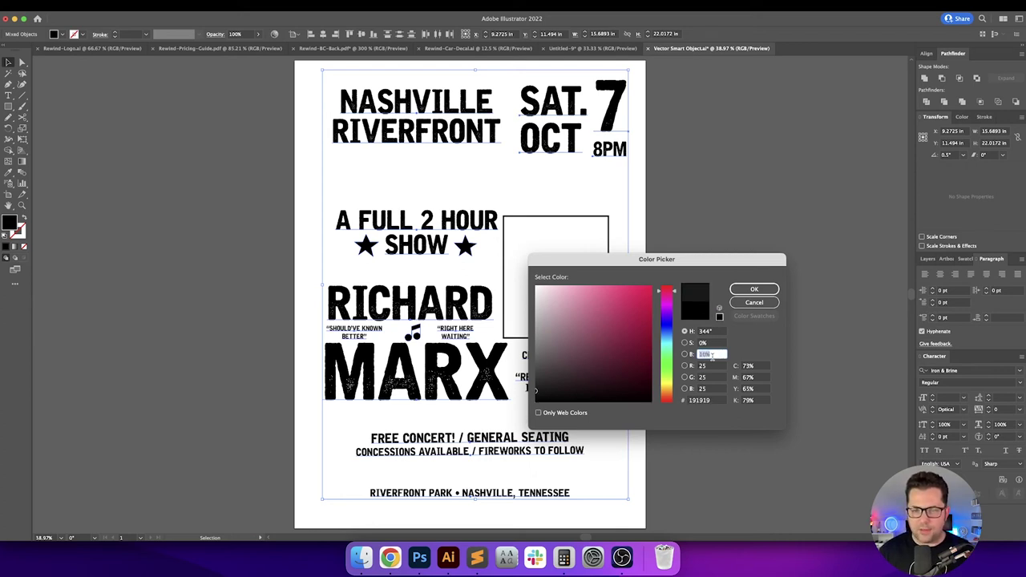
key(Return)
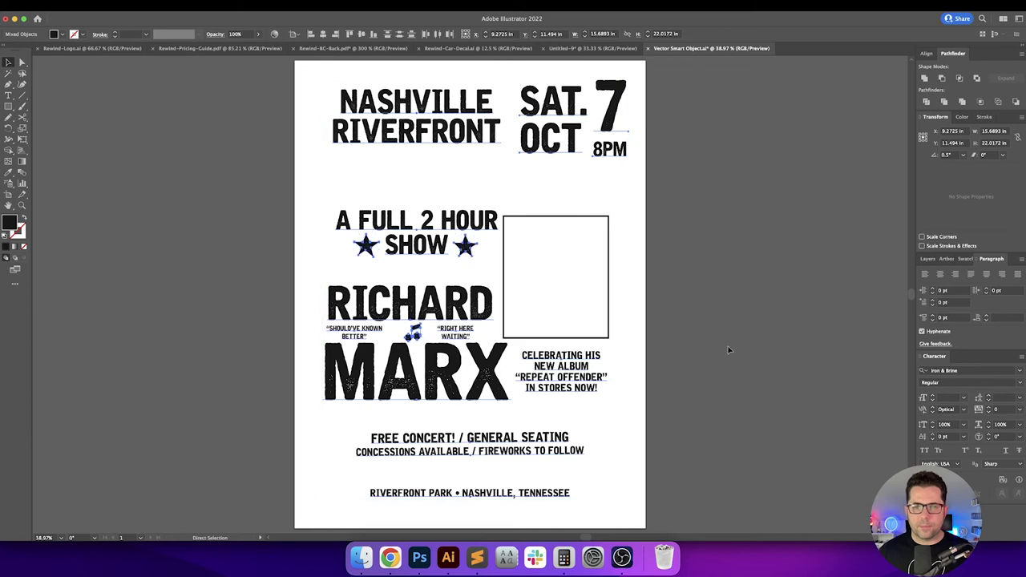
click(419, 557)
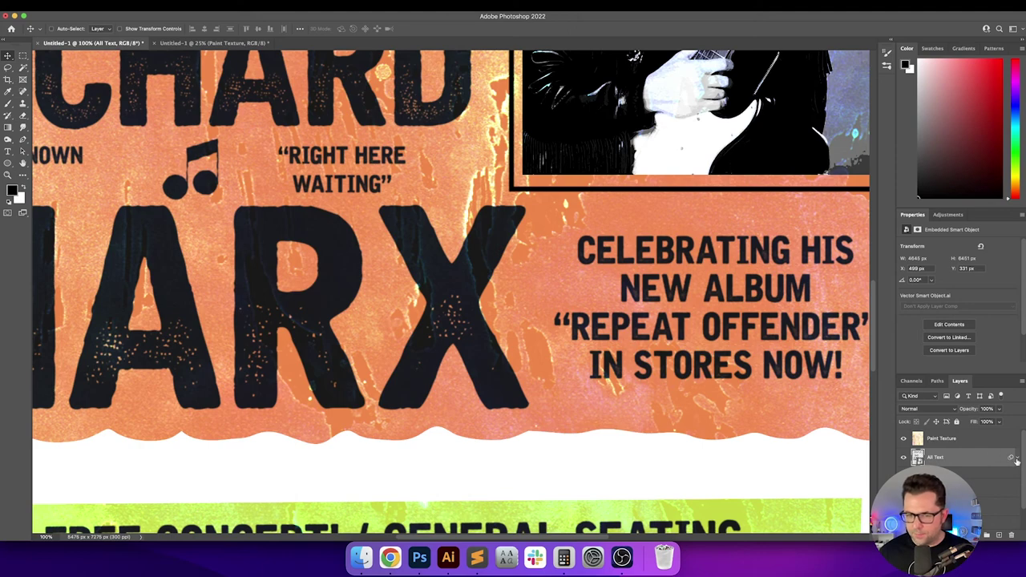
Step: Examine the paint texture over the lightened Richard Marx lettering and check the All Text layer's smart filters
scroll(439, 371, left, 10)
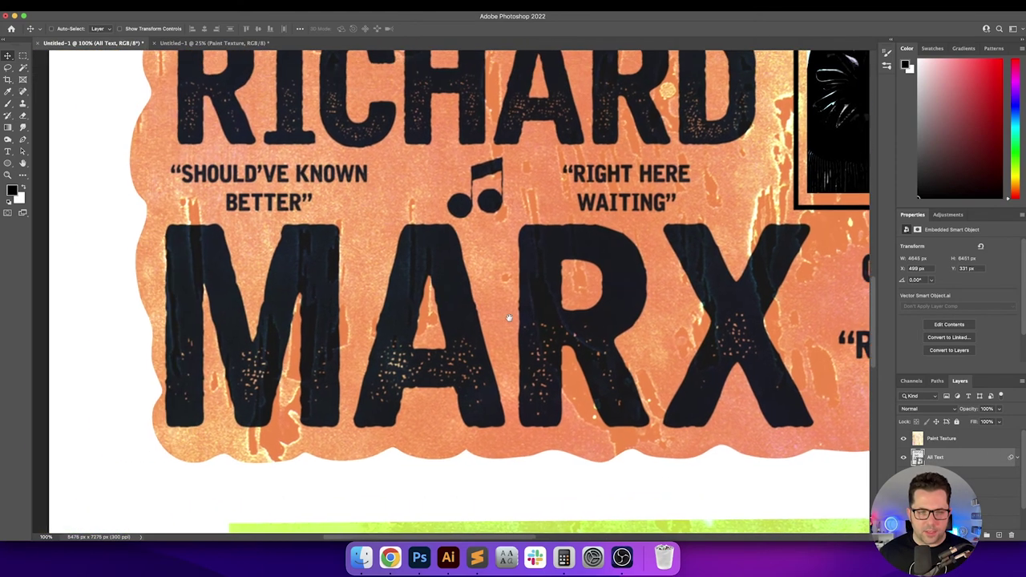
scroll(376, 301, up, 3)
scroll(375, 301, left, 2)
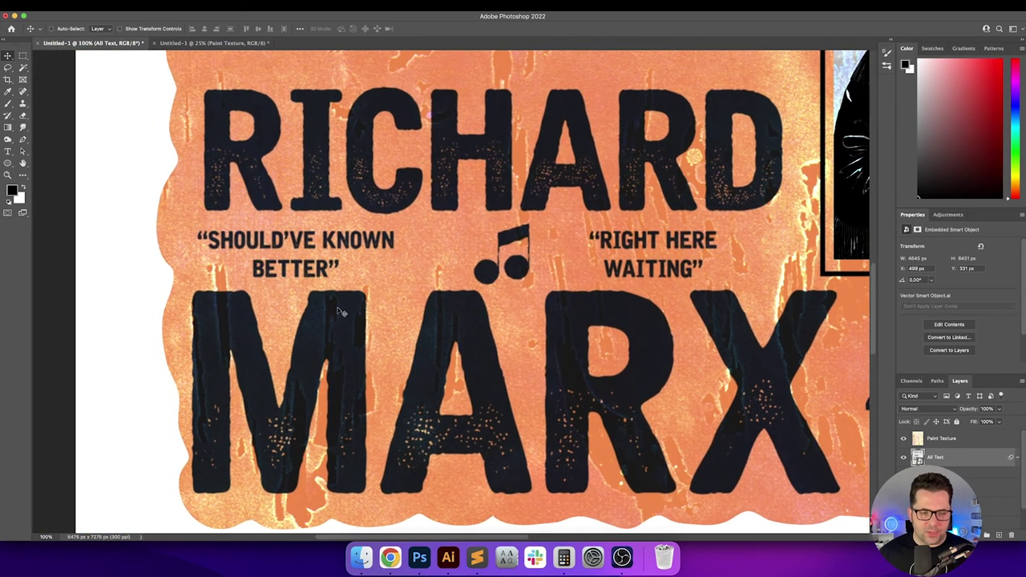
drag(360, 404, 389, 395)
scroll(389, 395, up, 4)
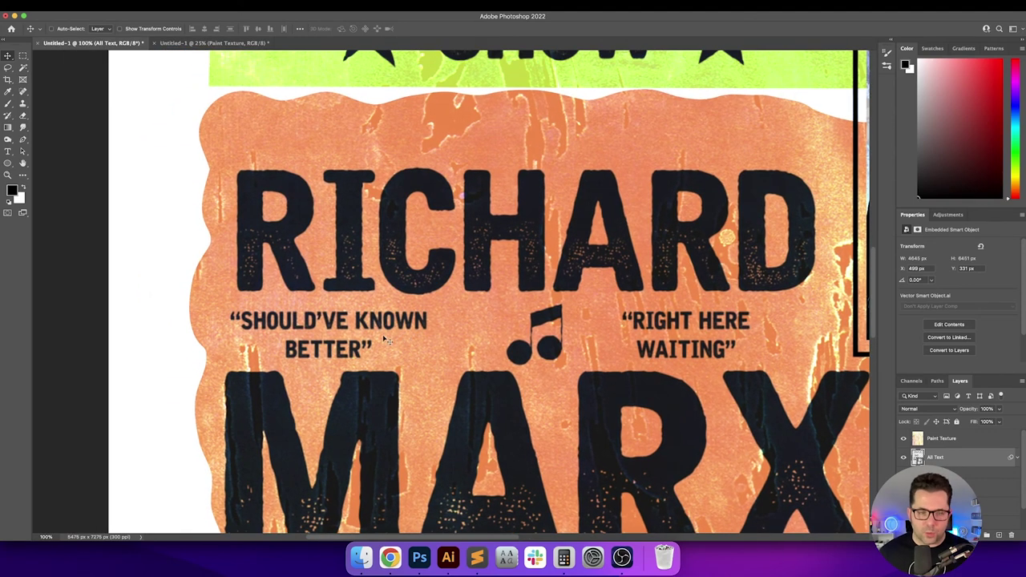
drag(526, 298, 435, 205)
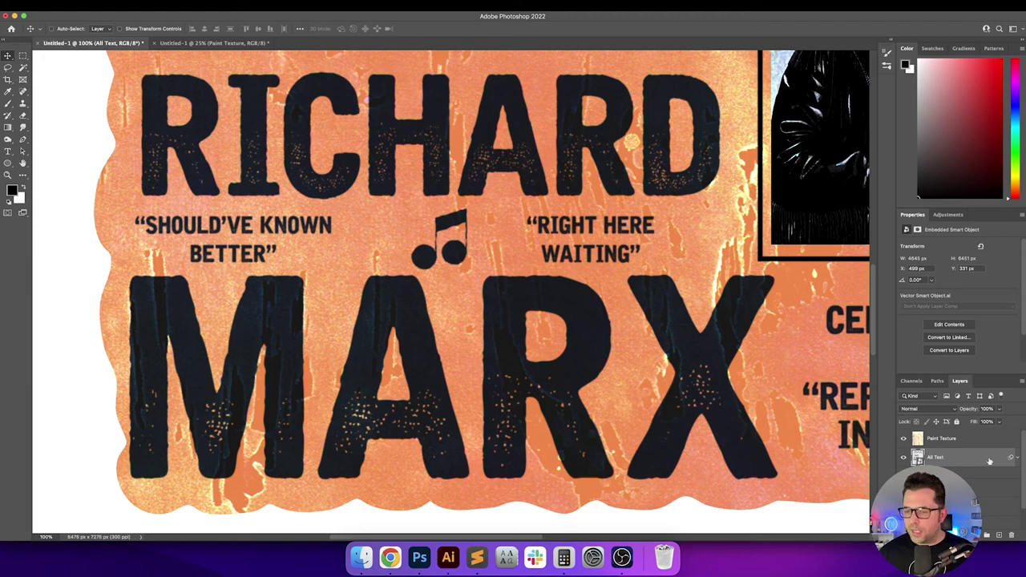
click(1017, 458)
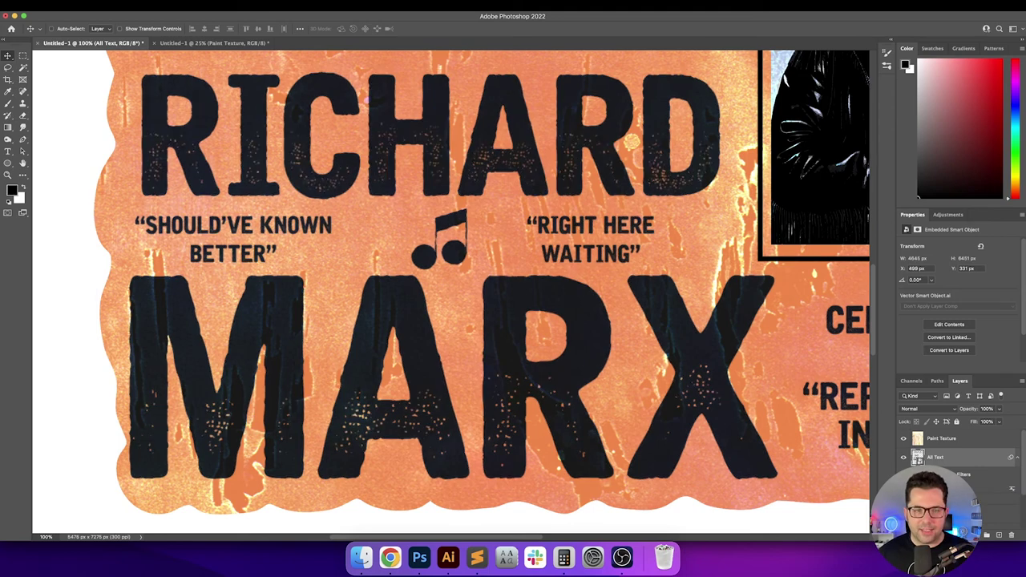
click(1017, 457)
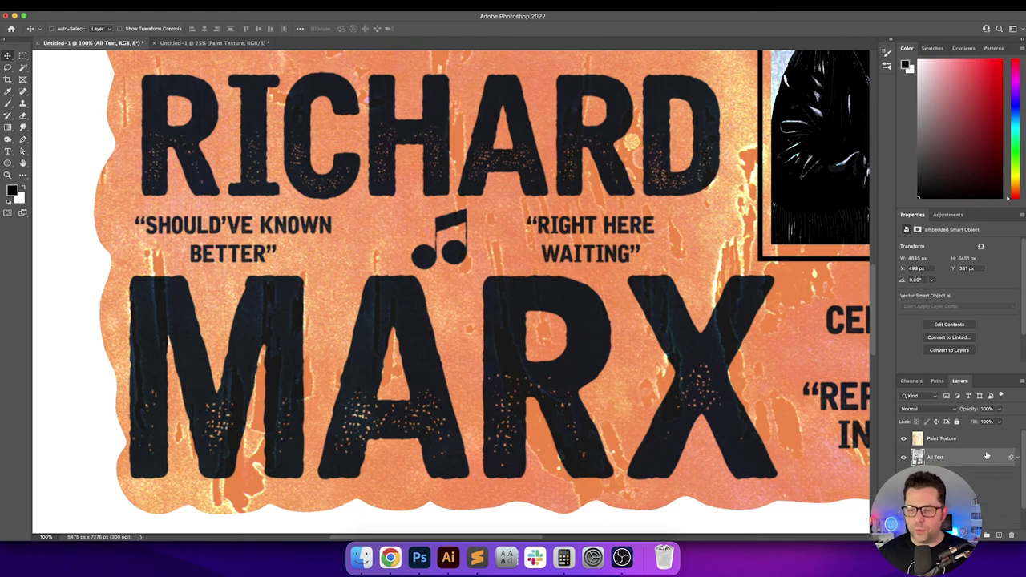
Step: Copy Layer 1 from the texture document into the flyer, placing it above the Paint Texture layer
click(976, 439)
key(super+0)
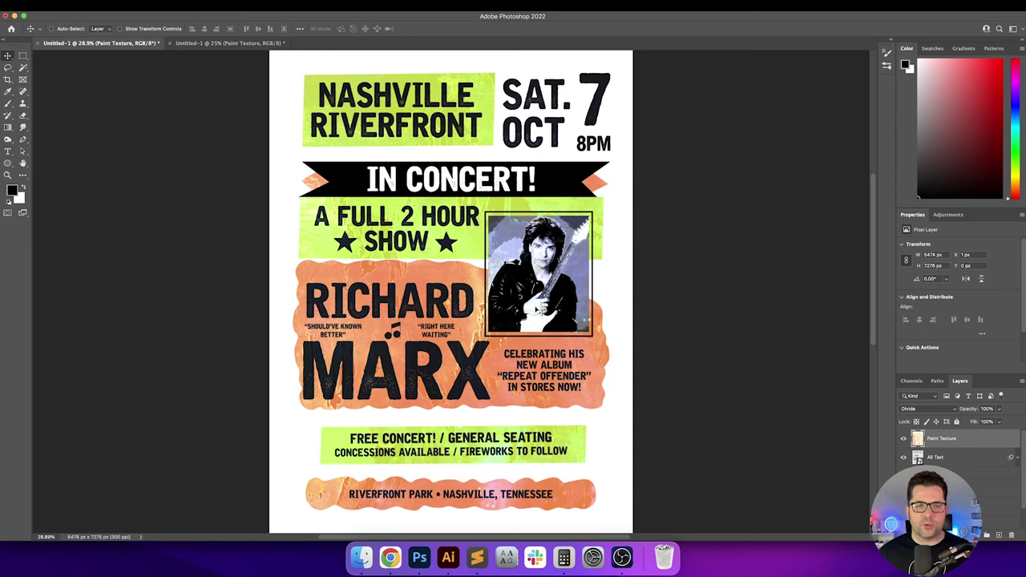
key(ctrl+Tab)
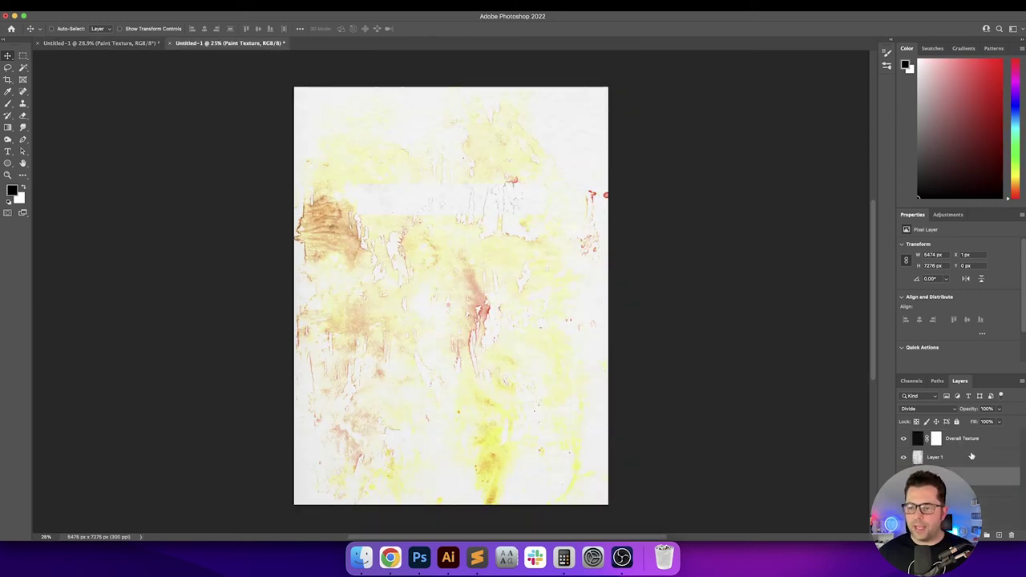
click(977, 457)
drag(458, 188, 136, 45)
drag(420, 195, 420, 196)
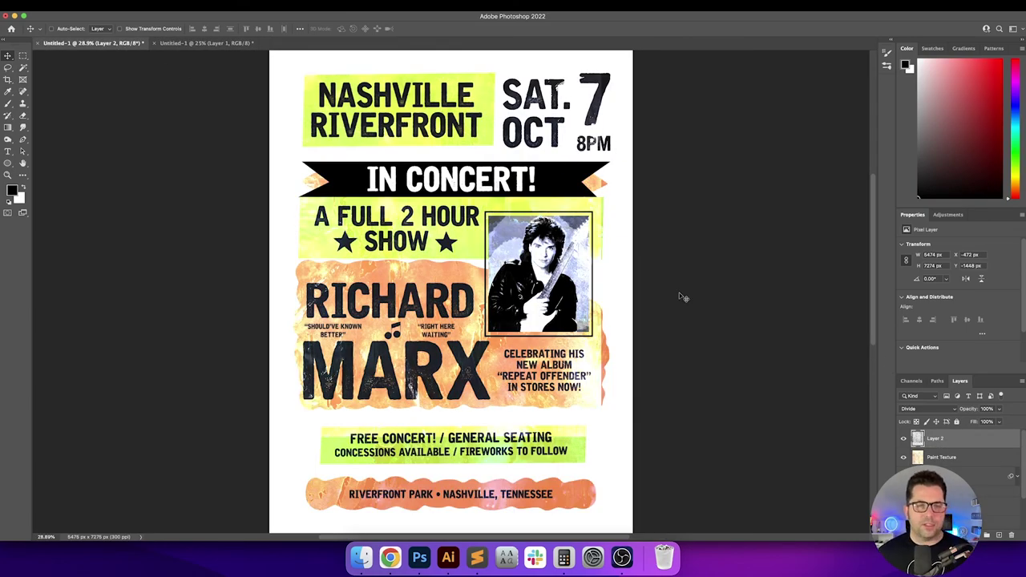
Step: Center the newly added texture layer horizontally and vertically on the canvas and clear the selection
key(super+a)
click(204, 29)
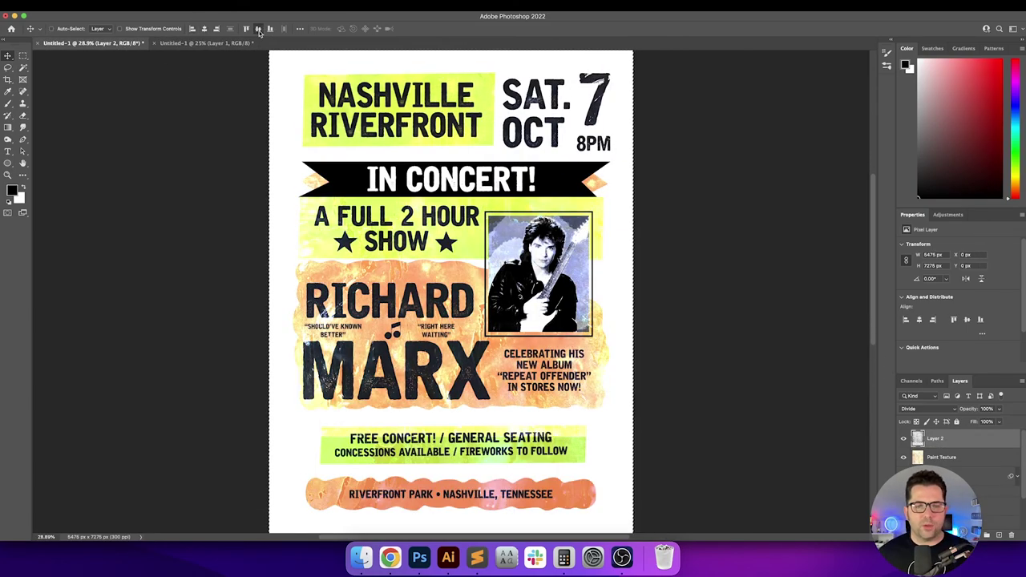
click(258, 29)
key(super+d)
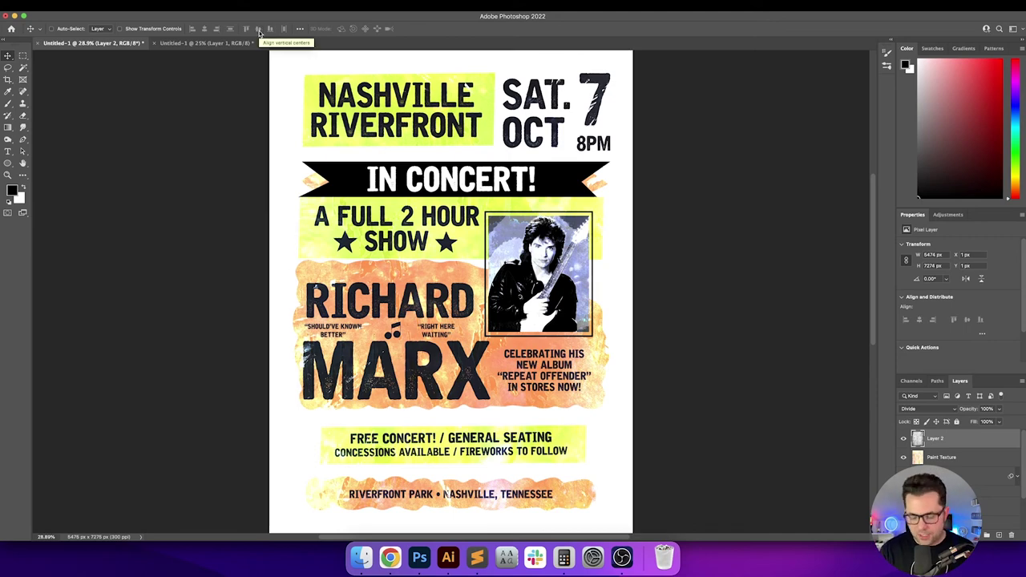
Step: Examine the combined textures up close over the Richard lettering and the framed photo
key(ctrl+plus)
key(ctrl+plus)
key(ctrl+plus)
key(ctrl+plus)
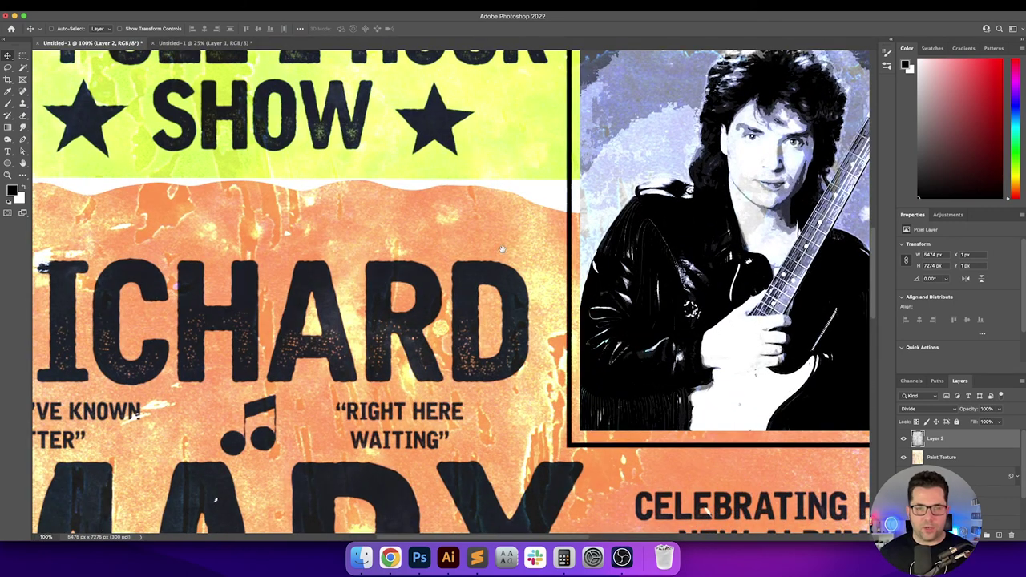
drag(501, 231, 292, 292)
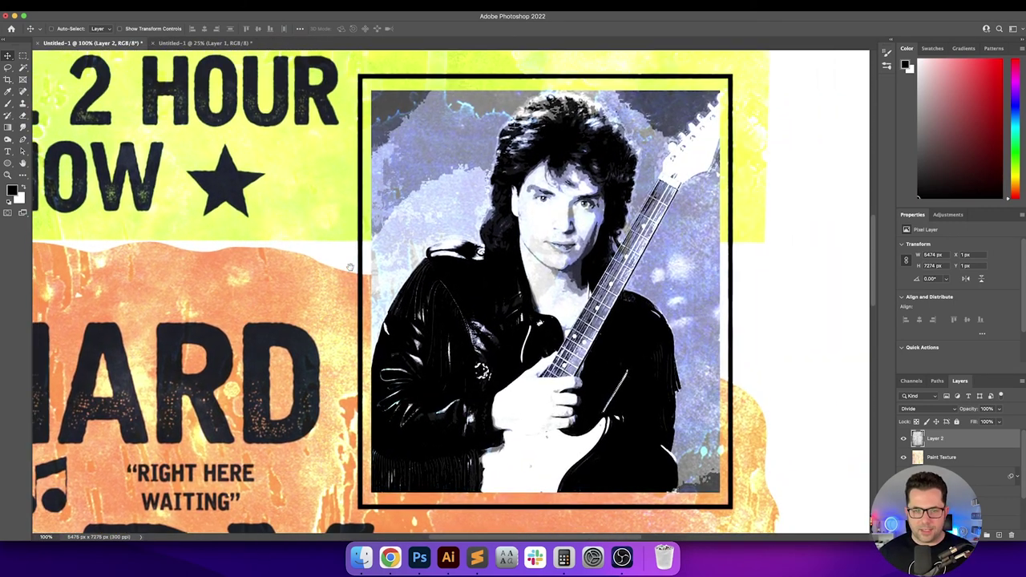
scroll(465, 314, left, 1)
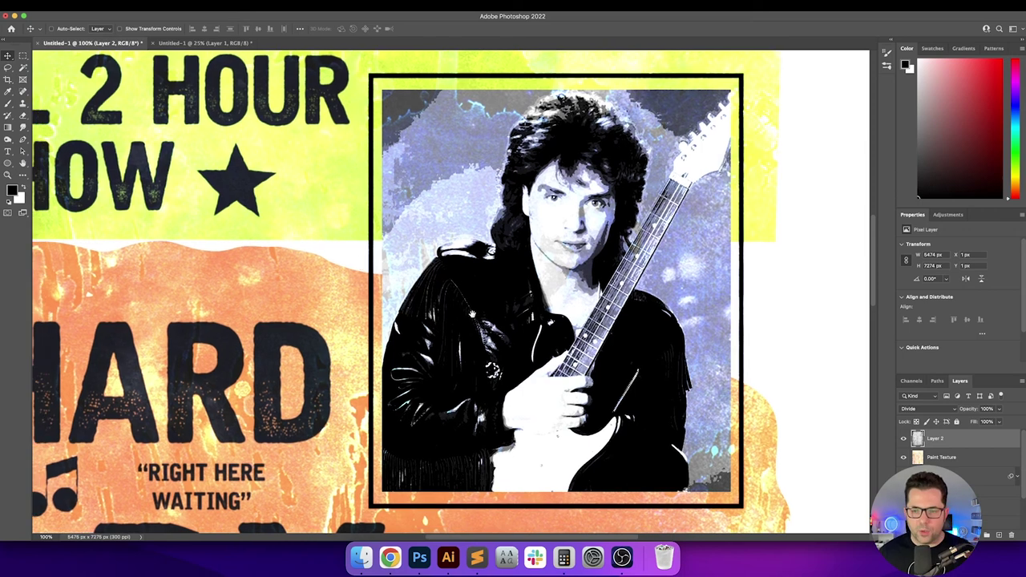
Step: Load the Photo Placeholder shape in the Photo group as a selection, with the Paint Texture layer active
click(961, 459)
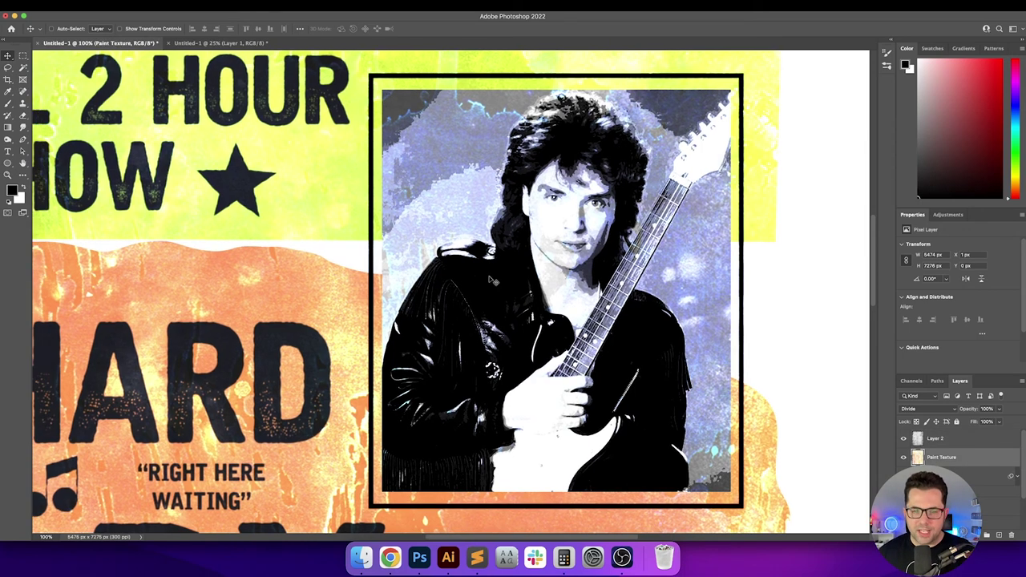
scroll(767, 498, up, 2)
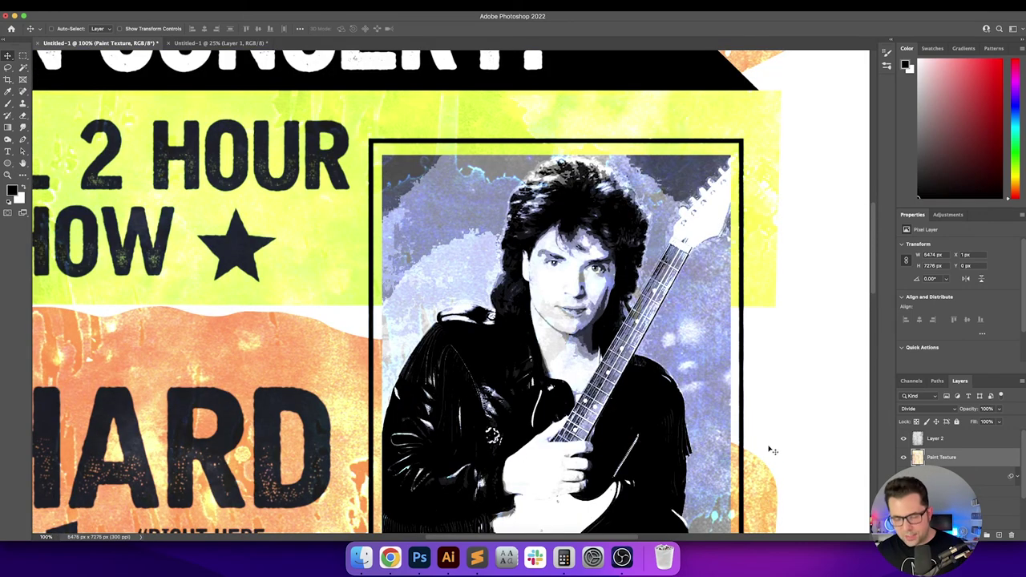
scroll(681, 401, down, 3)
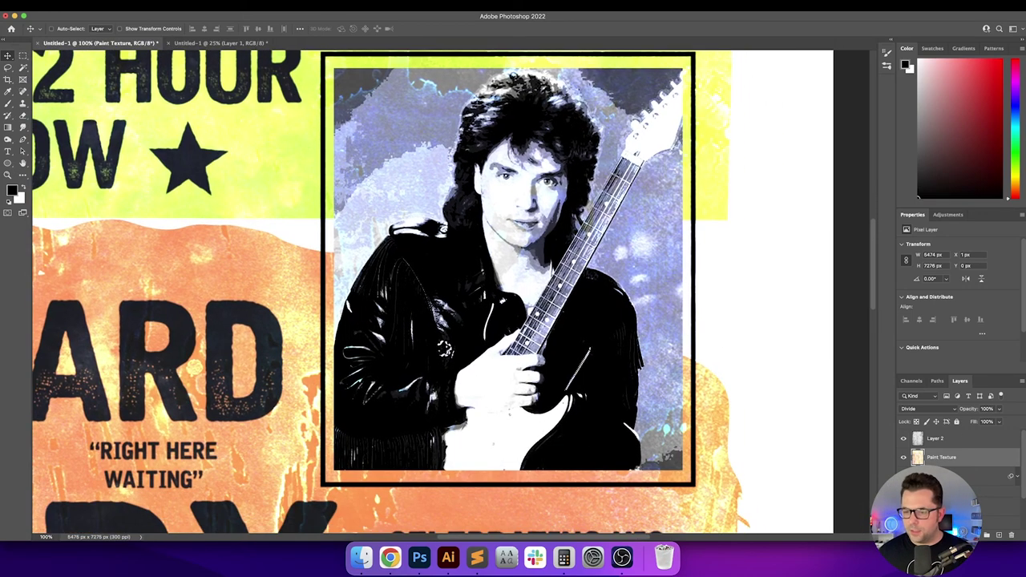
click(986, 491)
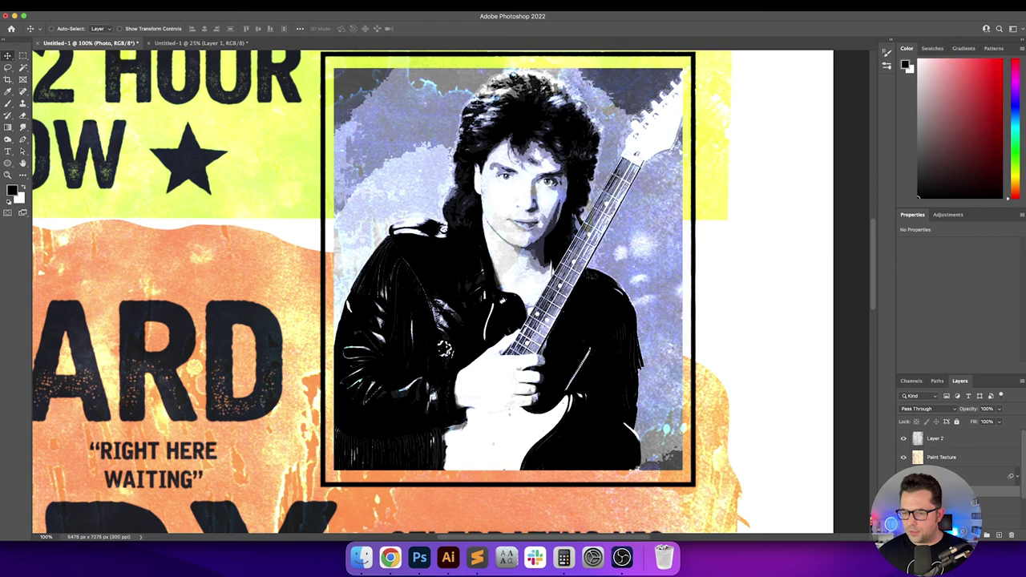
click(915, 490)
drag(1024, 469, 1018, 506)
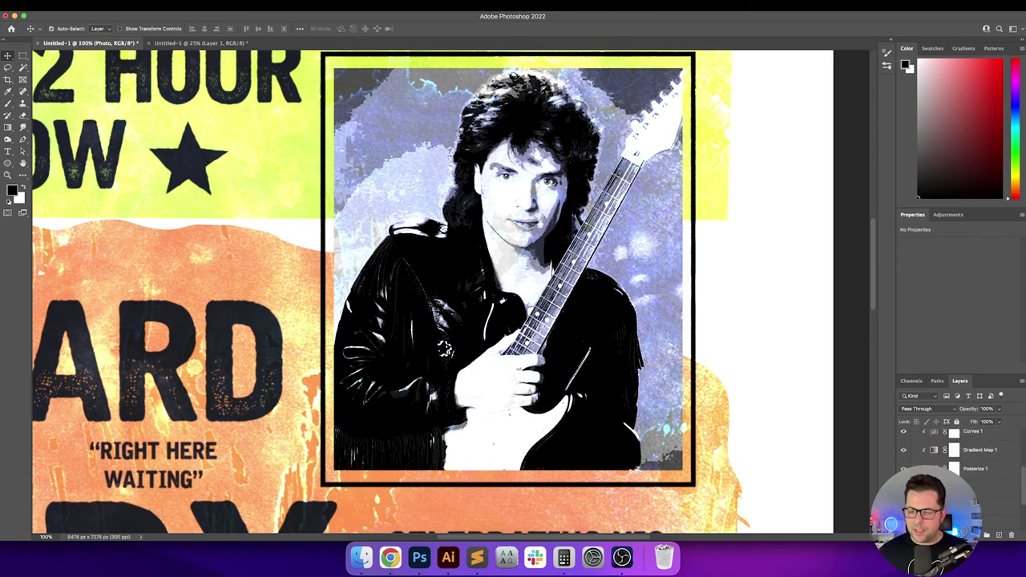
super+click(926, 504)
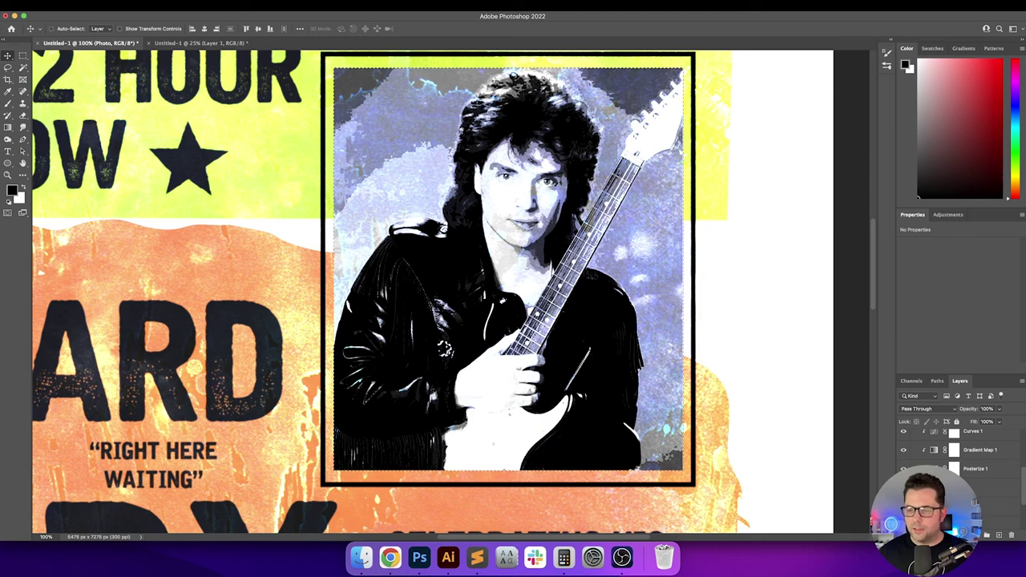
scroll(961, 472, up, 5)
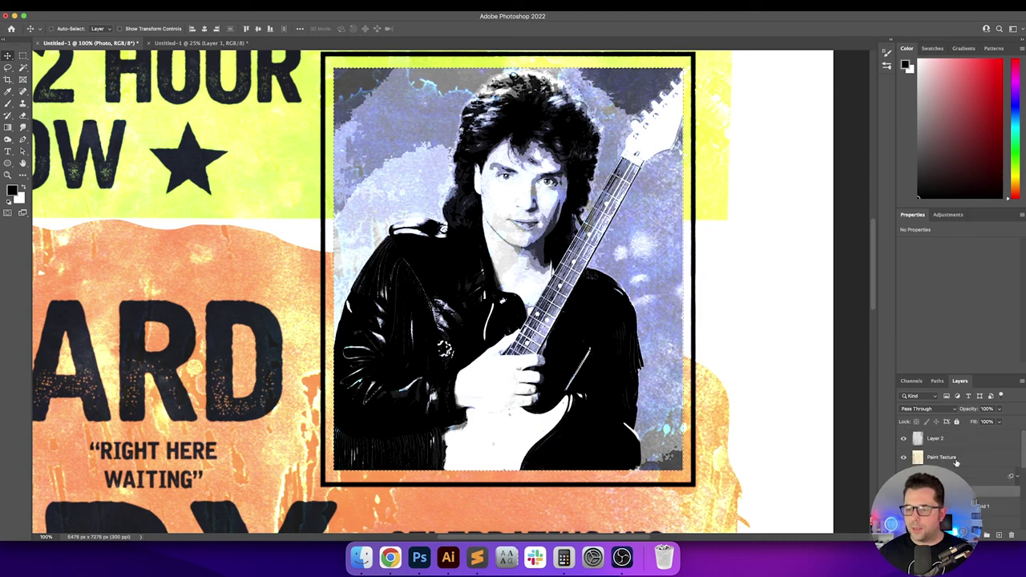
click(929, 459)
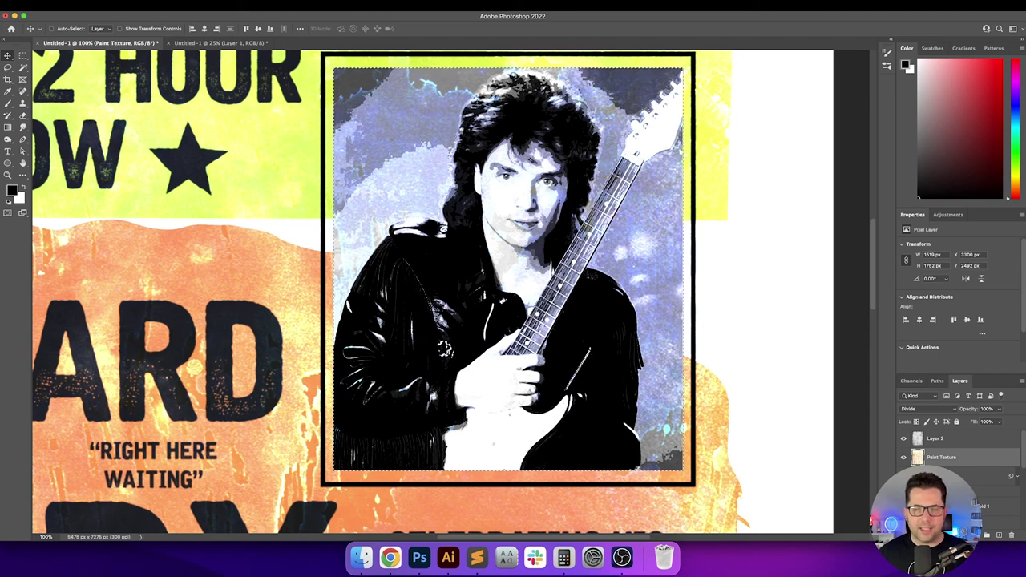
Step: Mask the Paint Texture layer from the photo selection, inverting the mask to hide the texture over the photo
click(985, 536)
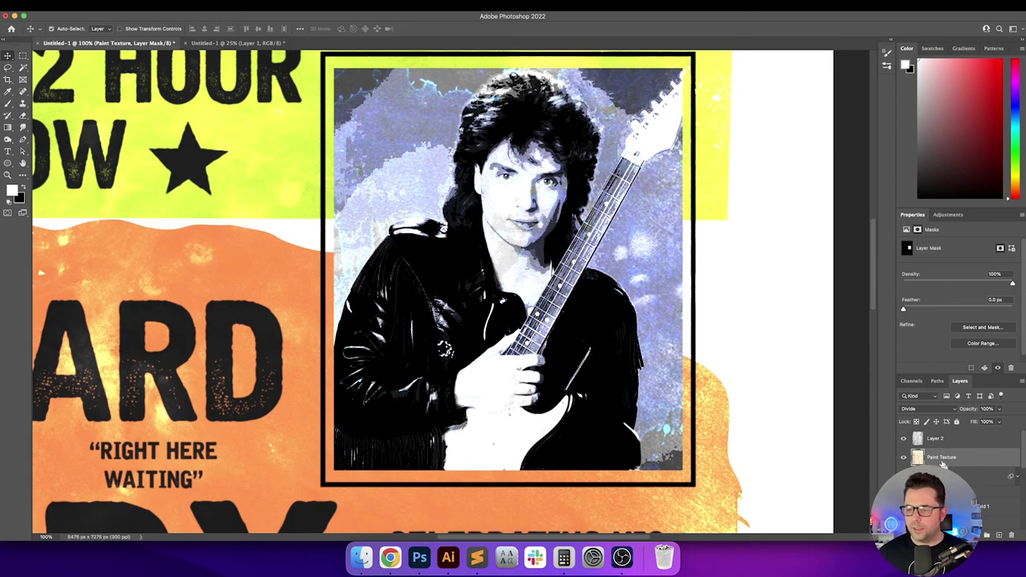
key(super+z)
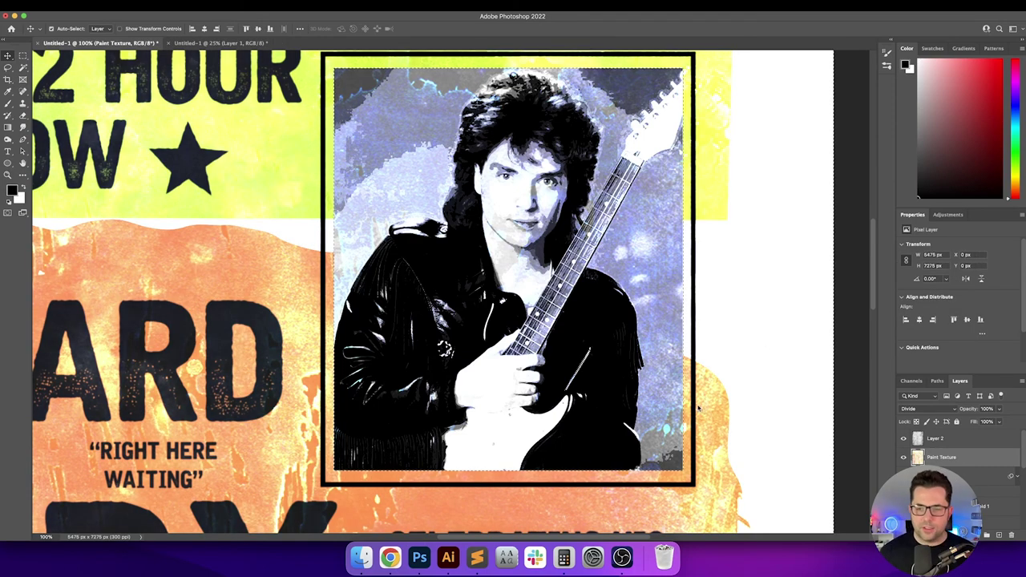
click(188, 5)
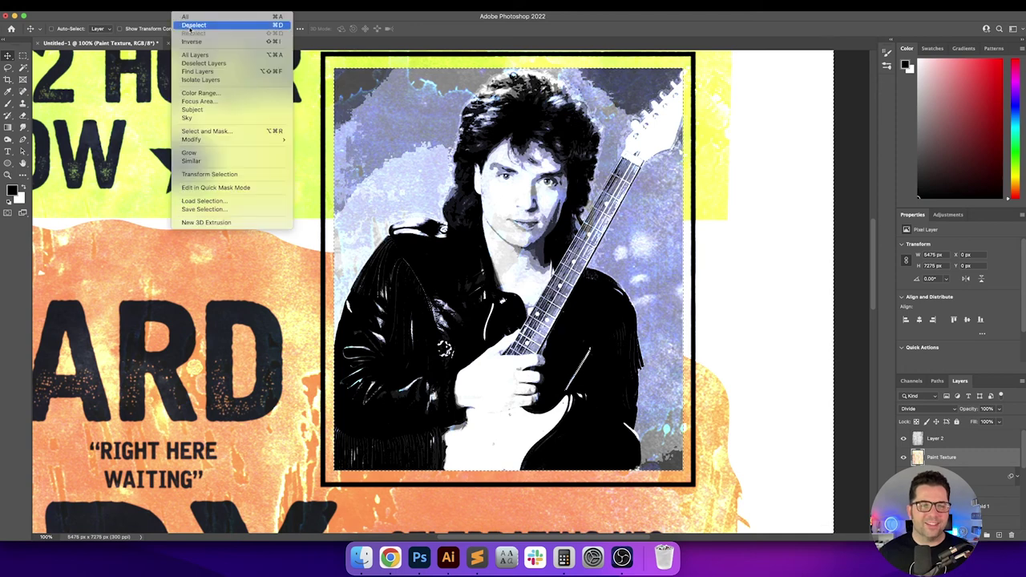
click(449, 78)
alt+click(961, 534)
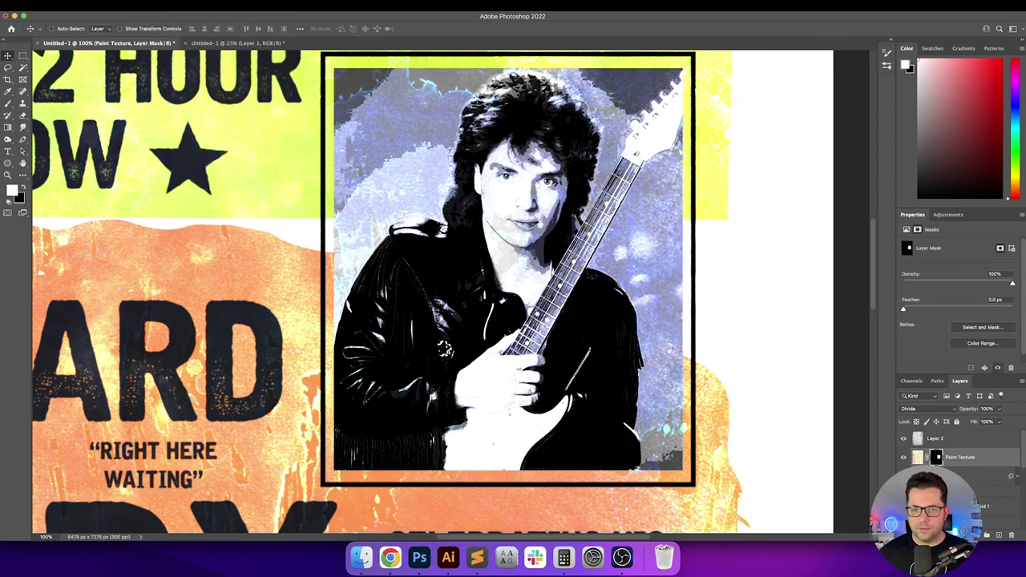
key(super+i)
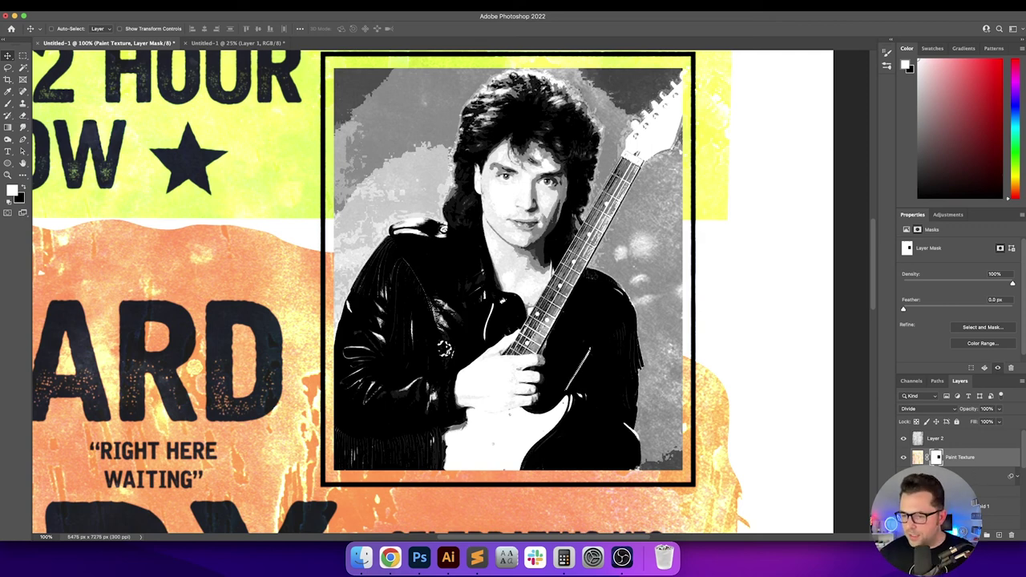
Step: Apply a Gaussian Blur with a 5.0 pixel radius to the Photo Placeholder smart object
scroll(1018, 473, down, 3)
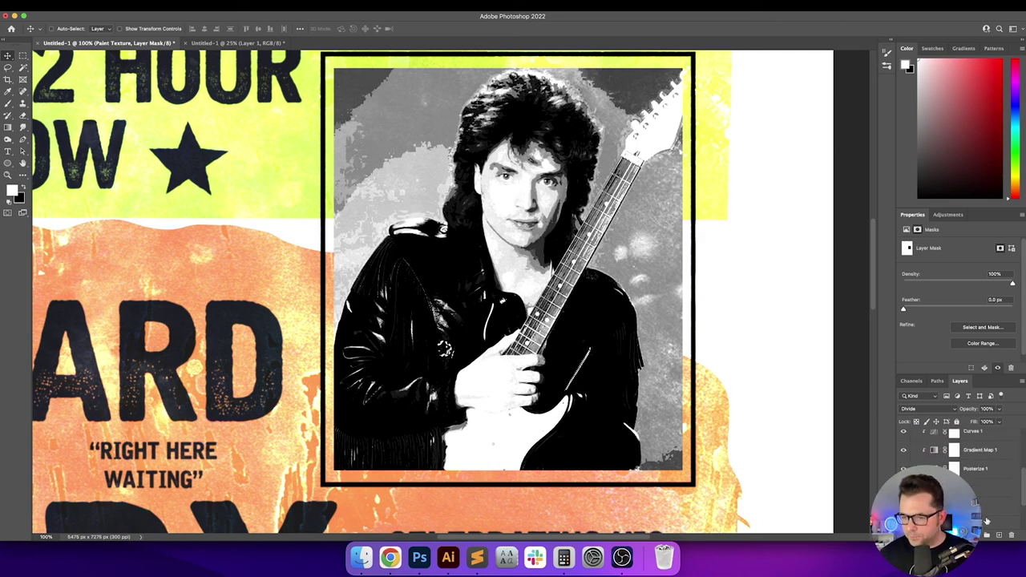
double_click(997, 513)
key(Escape)
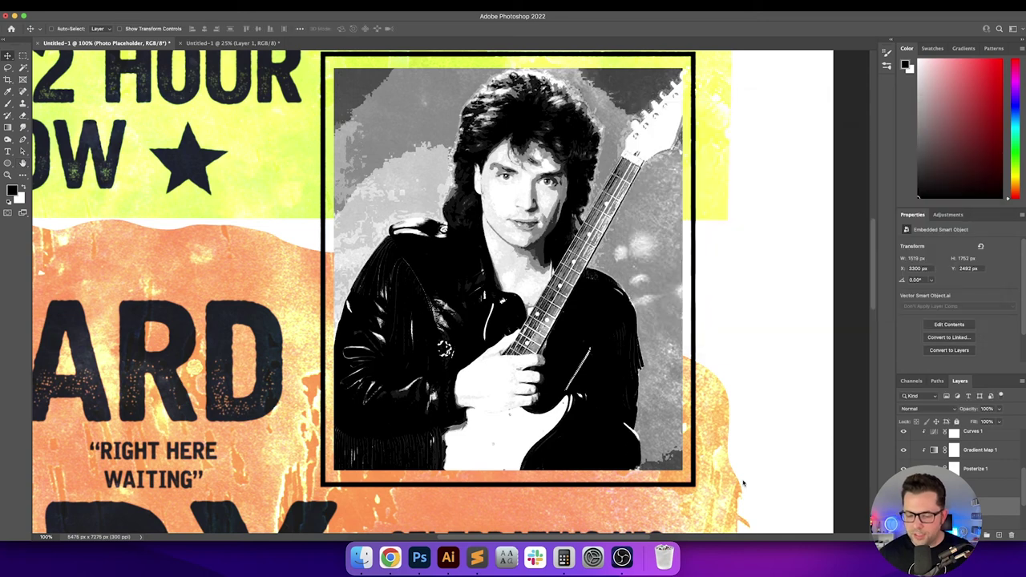
click(215, 6)
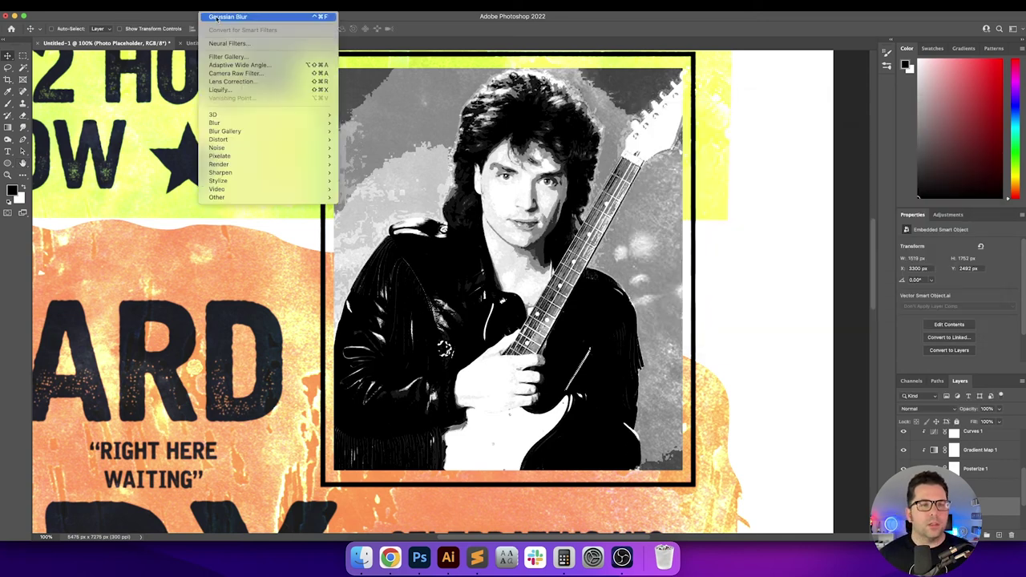
mouse_move(291, 122)
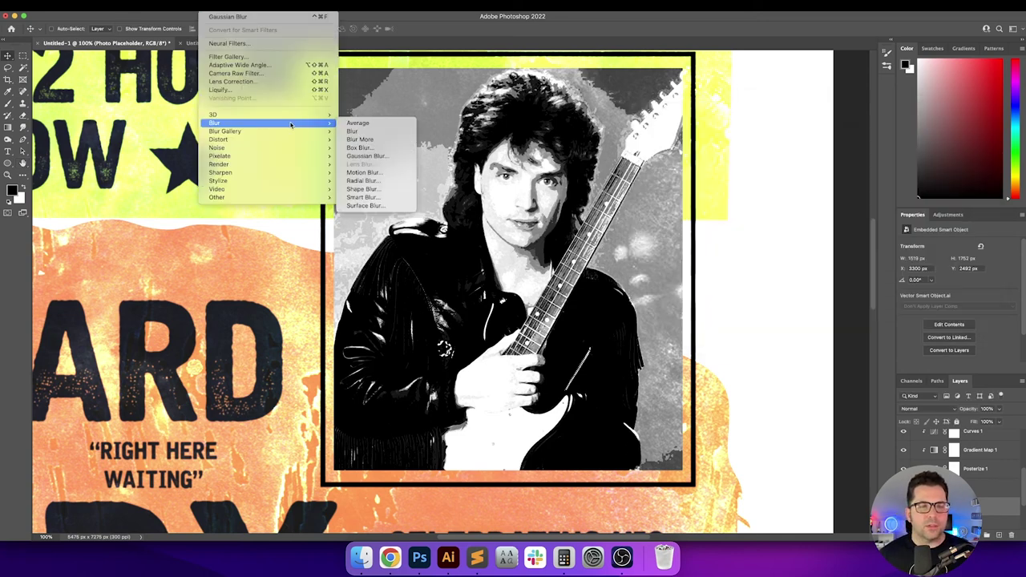
click(377, 156)
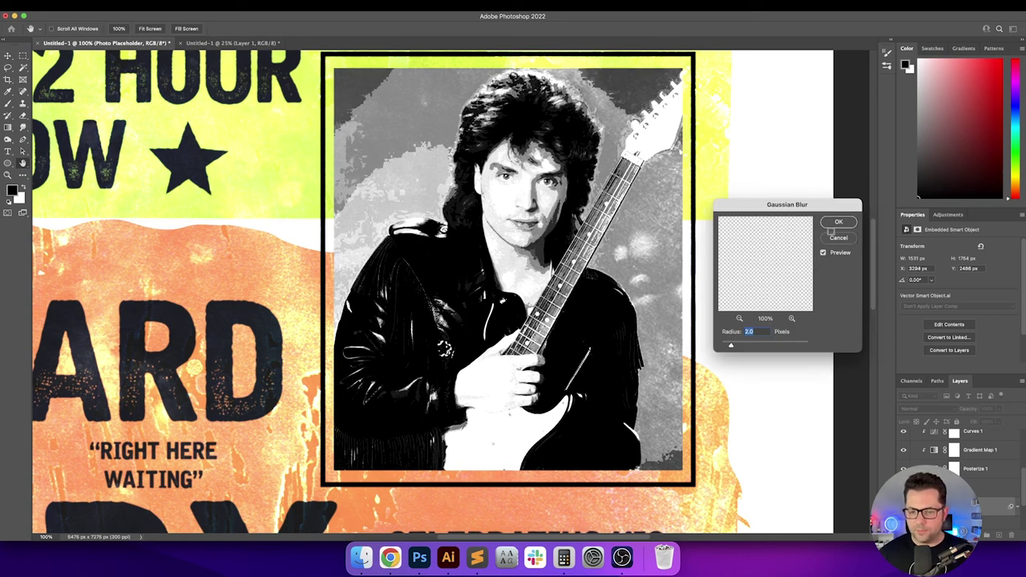
key(Up)
key(Up)
key(Up)
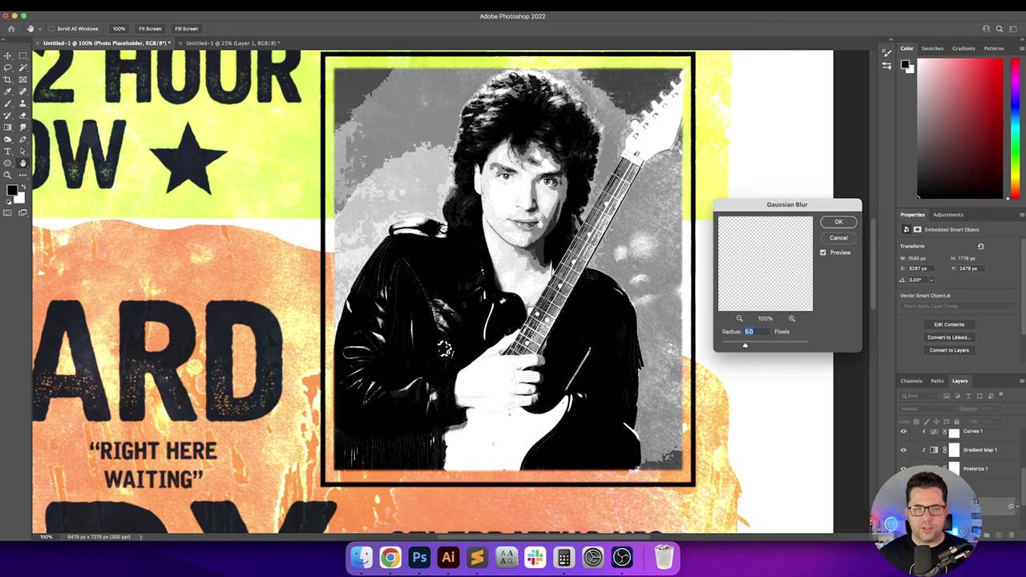
key(Return)
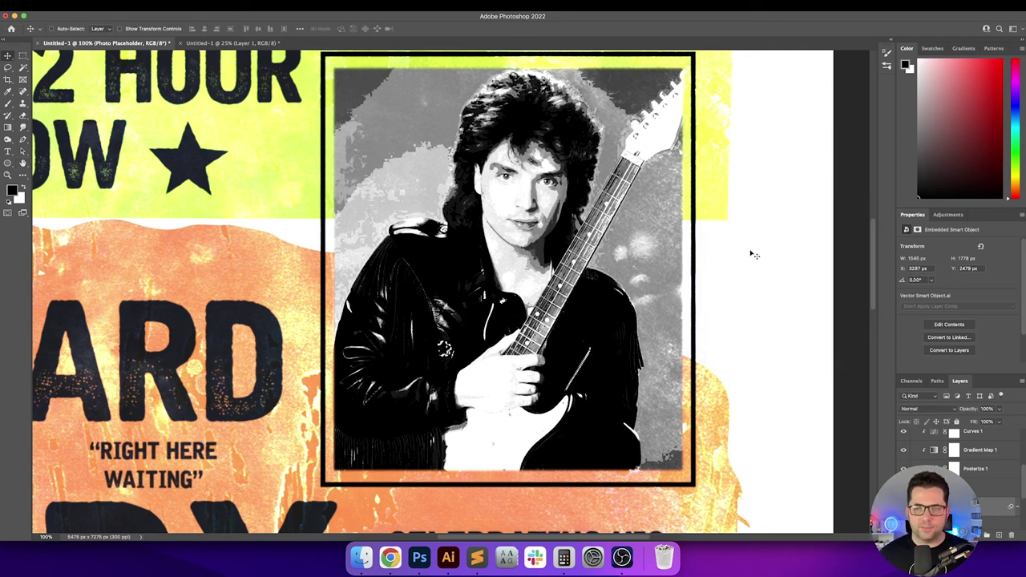
Step: Copy the Overall Texture layer from the texture document into the flyer, placing it above the Paint Texture layer
key(super+minus)
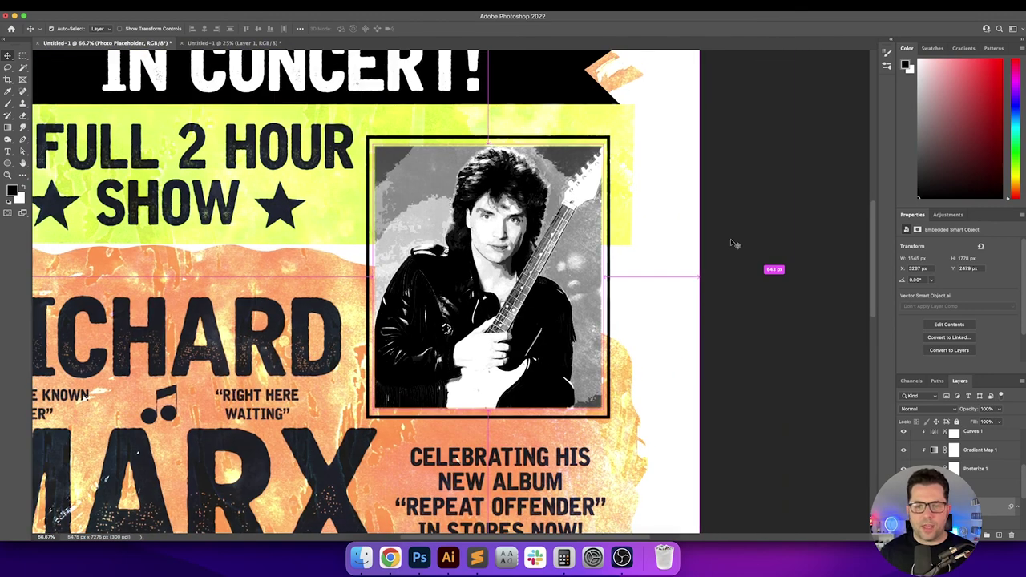
key(super+minus)
drag(427, 252, 490, 296)
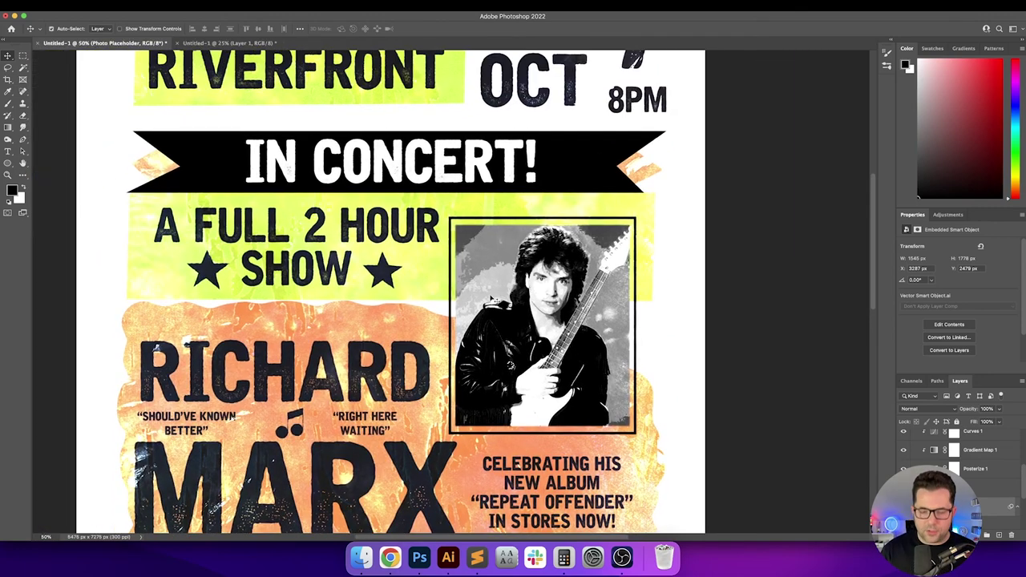
key(super+0)
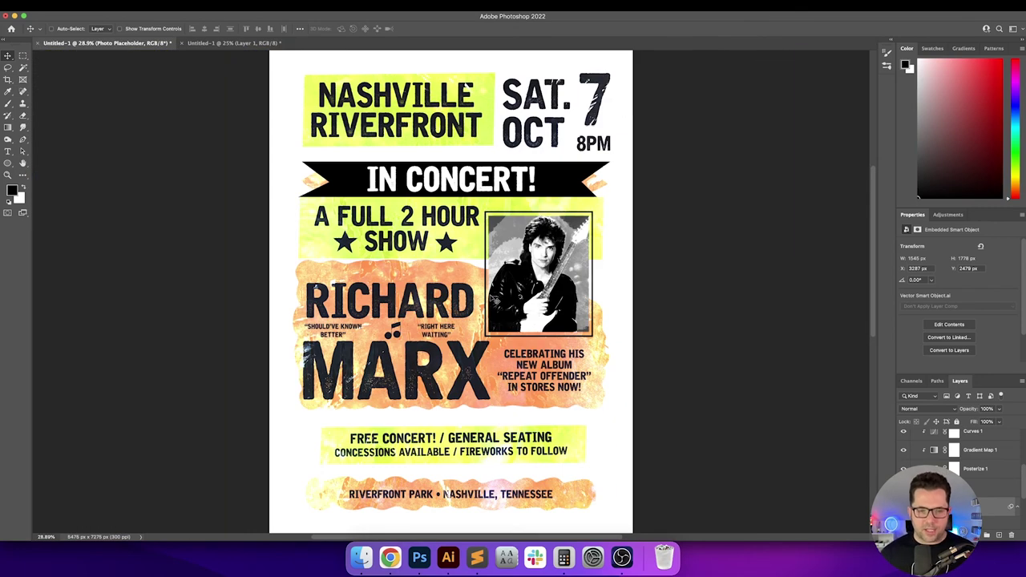
scroll(982, 456, down, 5)
click(970, 463)
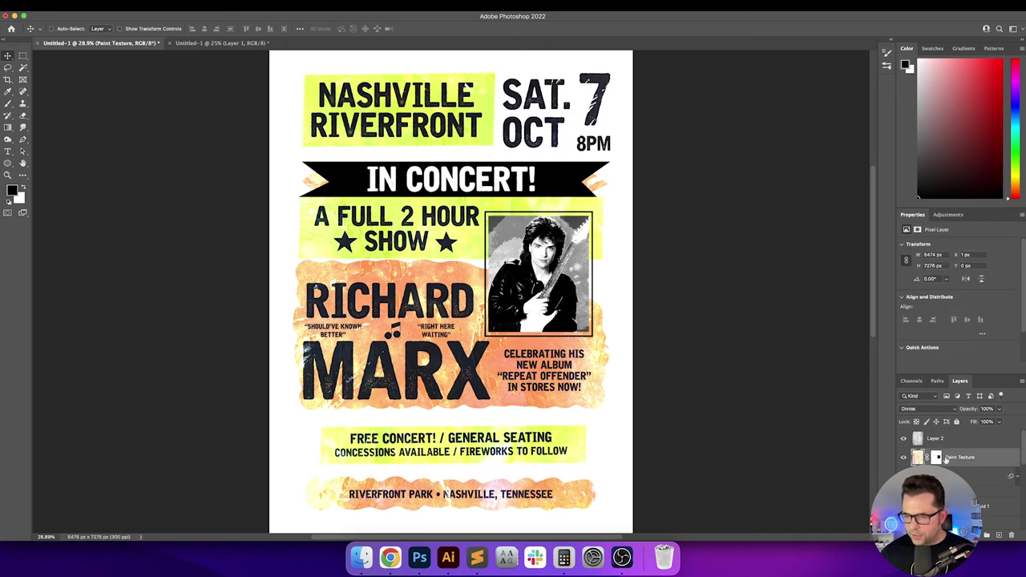
key(ctrl+Tab)
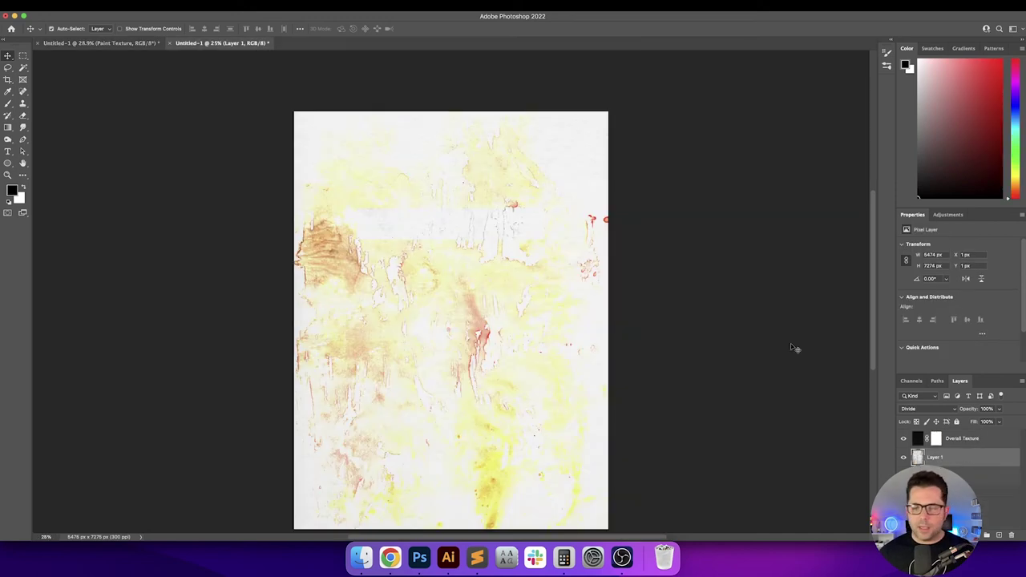
drag(419, 172, 409, 197)
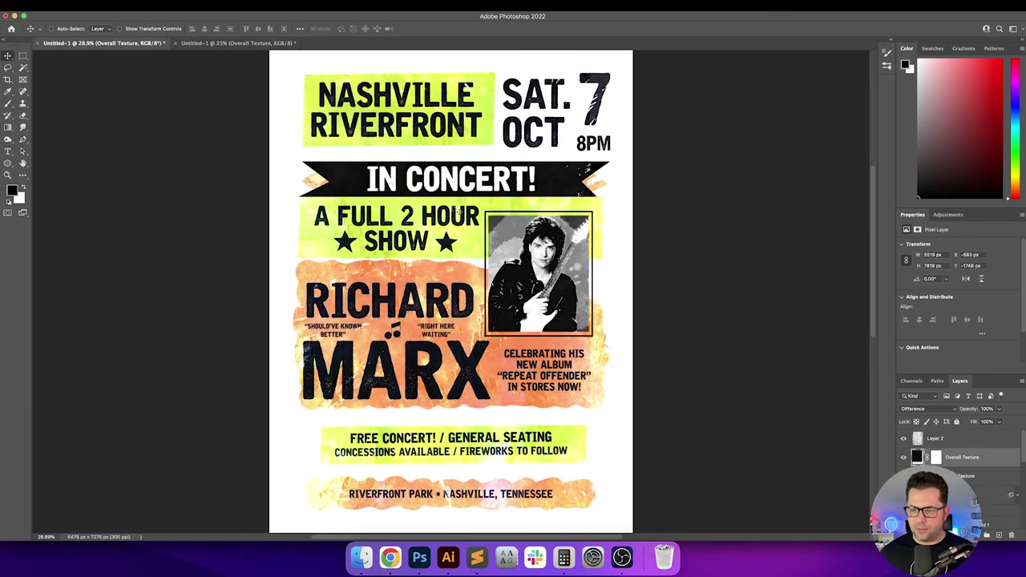
Step: Move the Overall Texture layer above Layer 2 and center it horizontally and vertically on the canvas
key(super+bracketright)
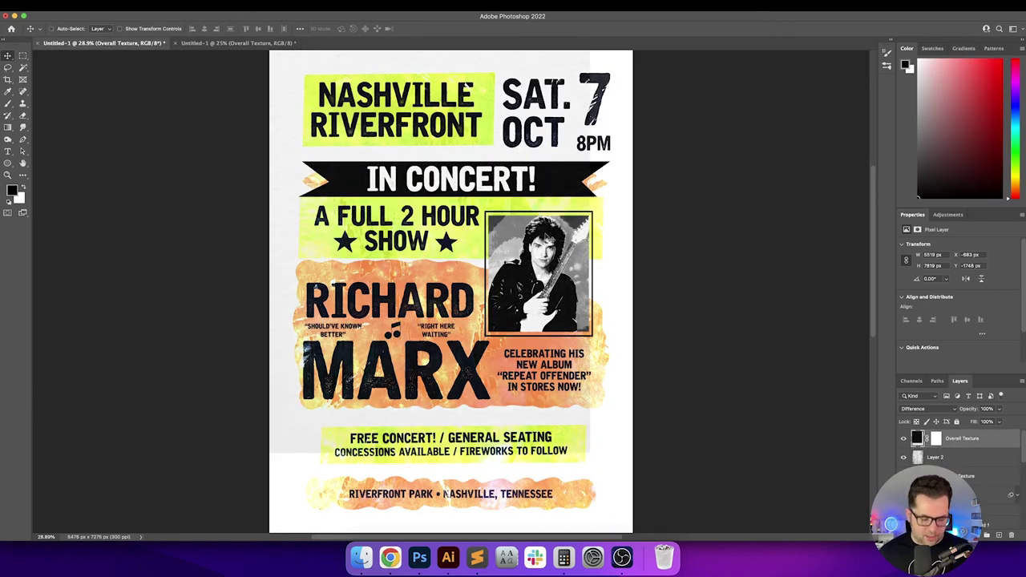
key(super+a)
click(204, 29)
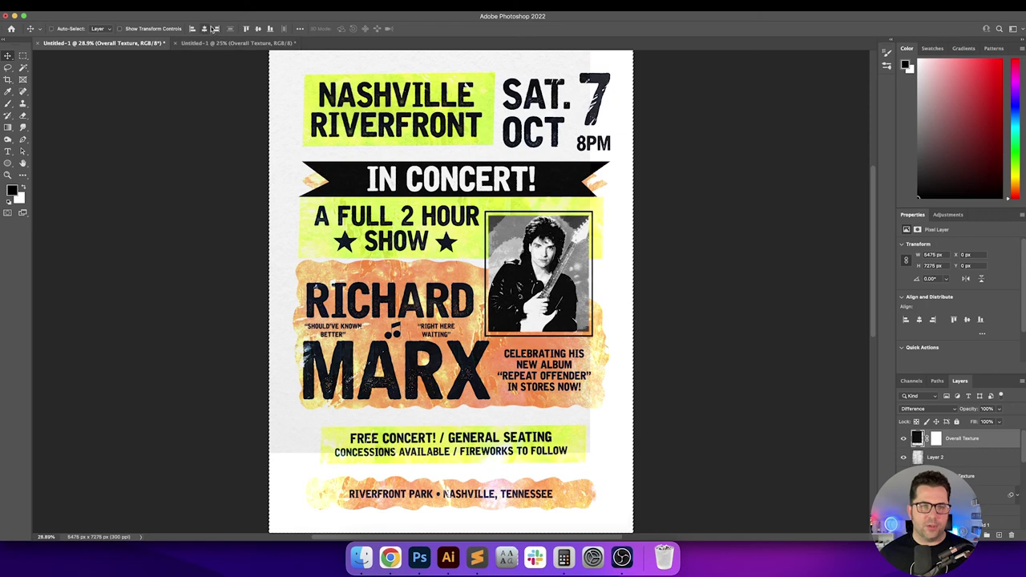
click(262, 28)
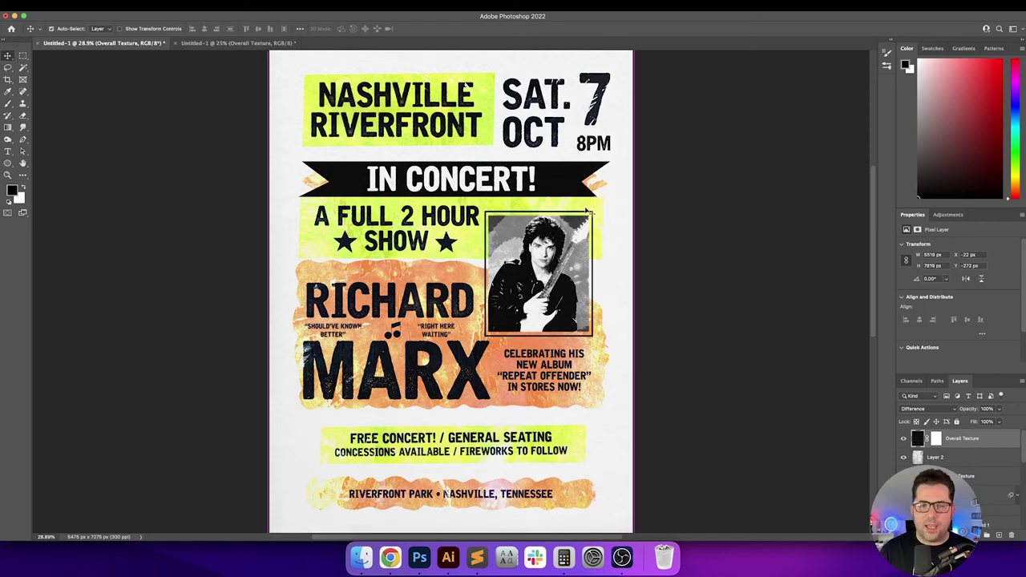
Step: Examine the overall paper texture up close across the Richard lettering, the photo and the flyer's white margin
key(super+plus)
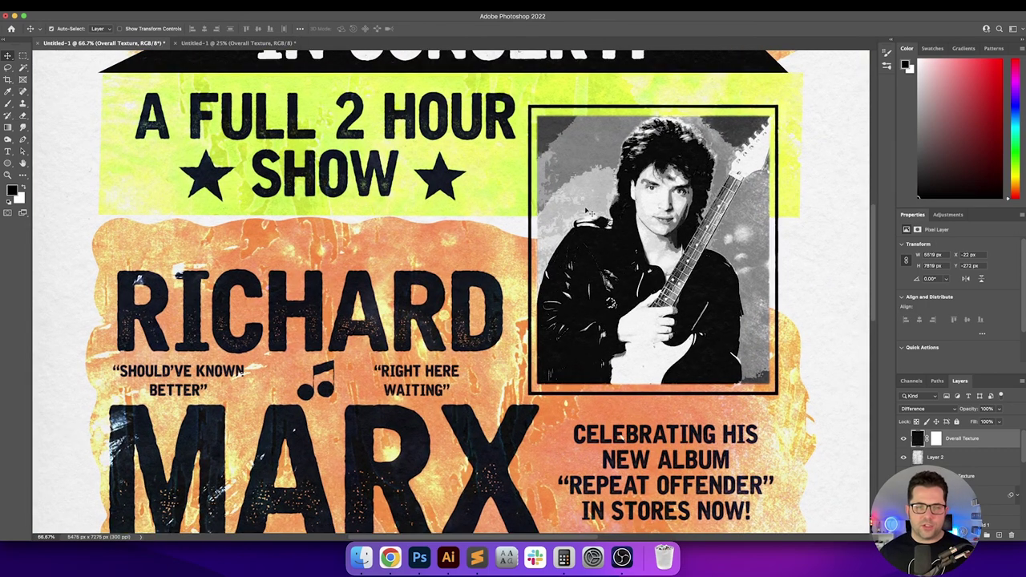
key(super+plus)
key(super+plus)
key(super+plus)
key(super+minus)
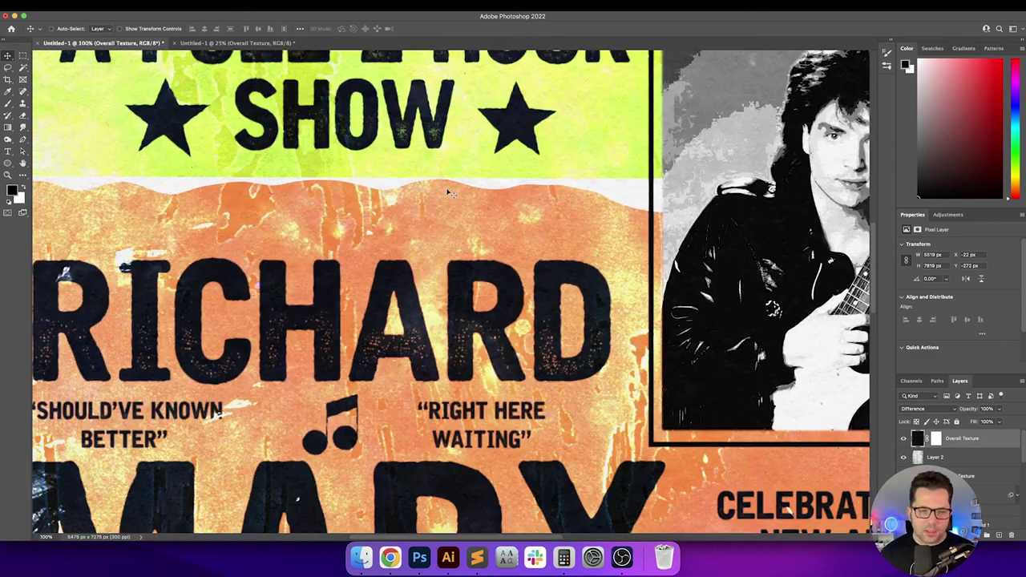
drag(357, 229, 618, 250)
drag(225, 217, 414, 218)
scroll(414, 218, down, 5)
scroll(414, 218, right, 8)
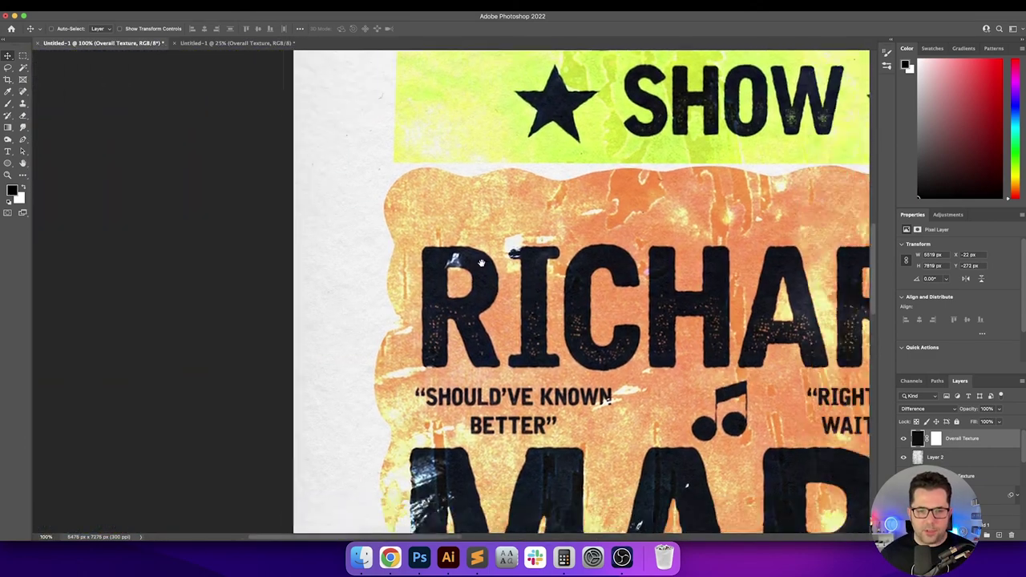
Step: Add a Solid Color fill layer directly above the Background layer and pick white as its color
scroll(981, 475, down, 2)
click(984, 522)
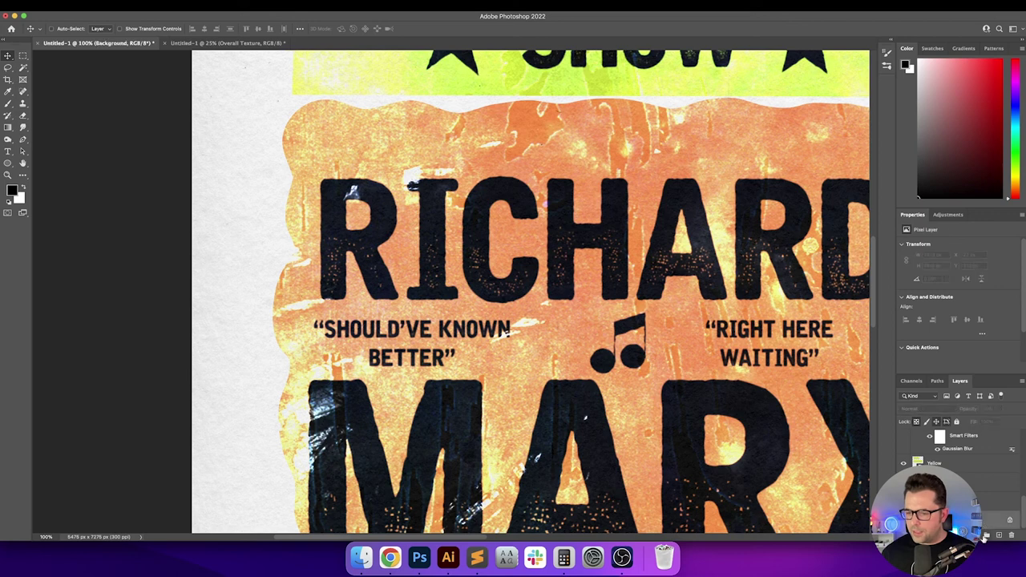
click(983, 535)
key(Escape)
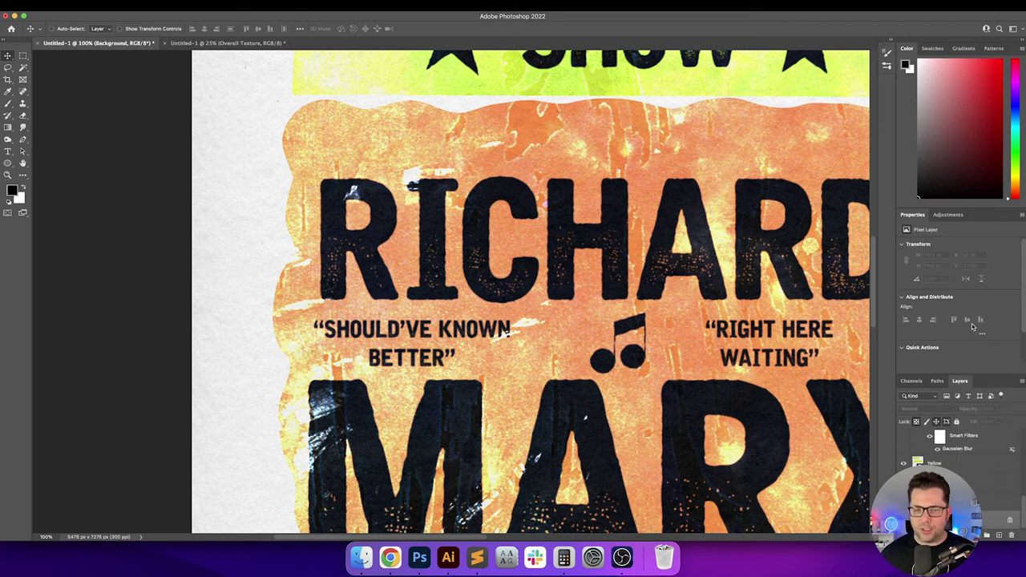
key(alt+BackSpace)
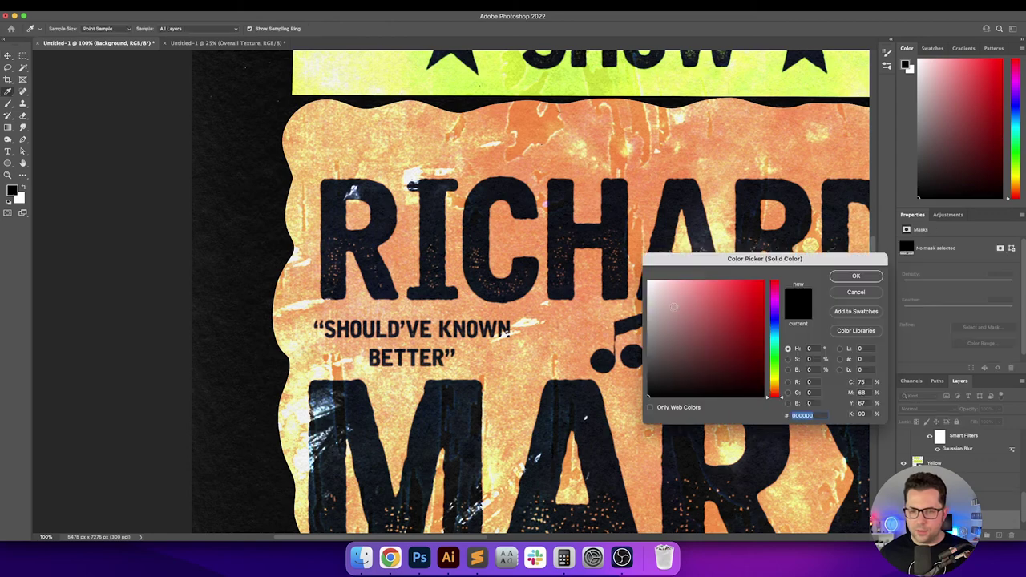
click(675, 305)
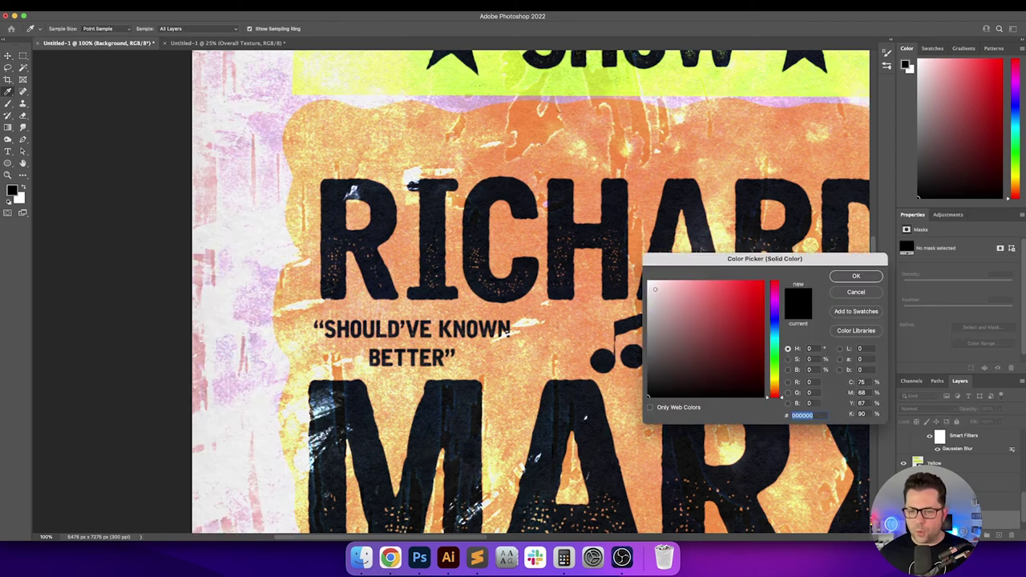
click(645, 281)
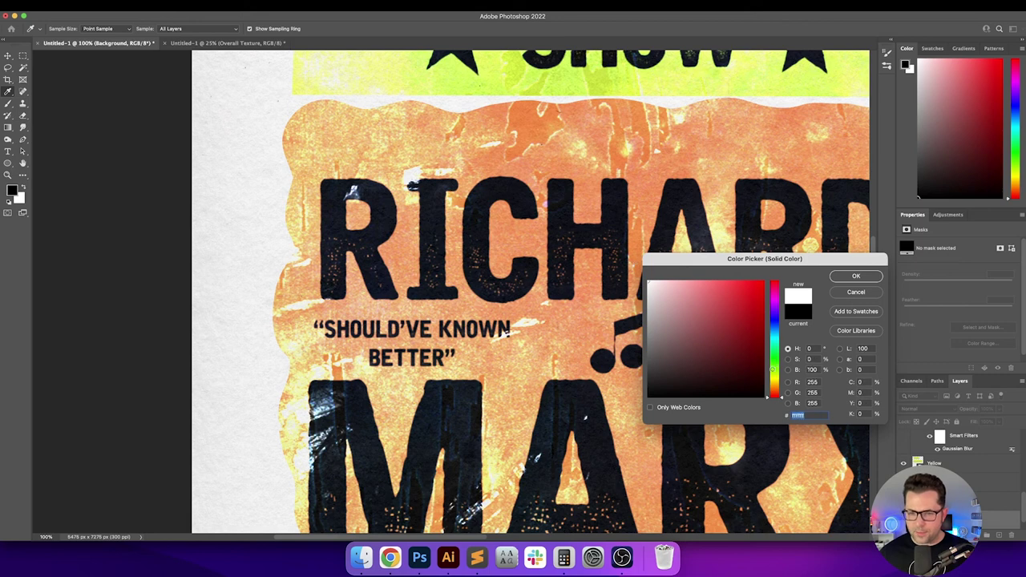
click(647, 284)
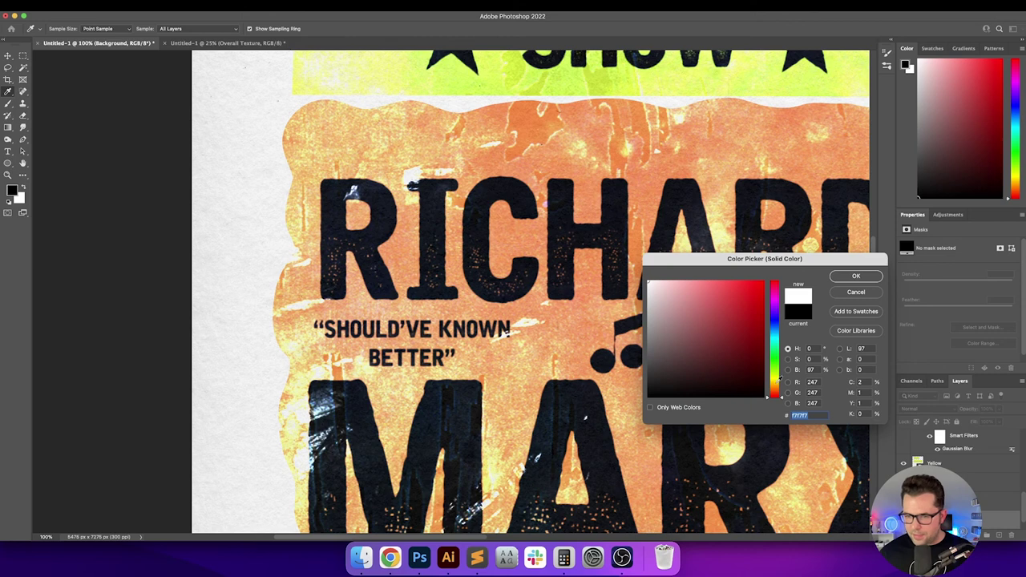
Step: Set the background fill color to hue 30°, saturation 20% and brightness 100%, and accept it
click(775, 385)
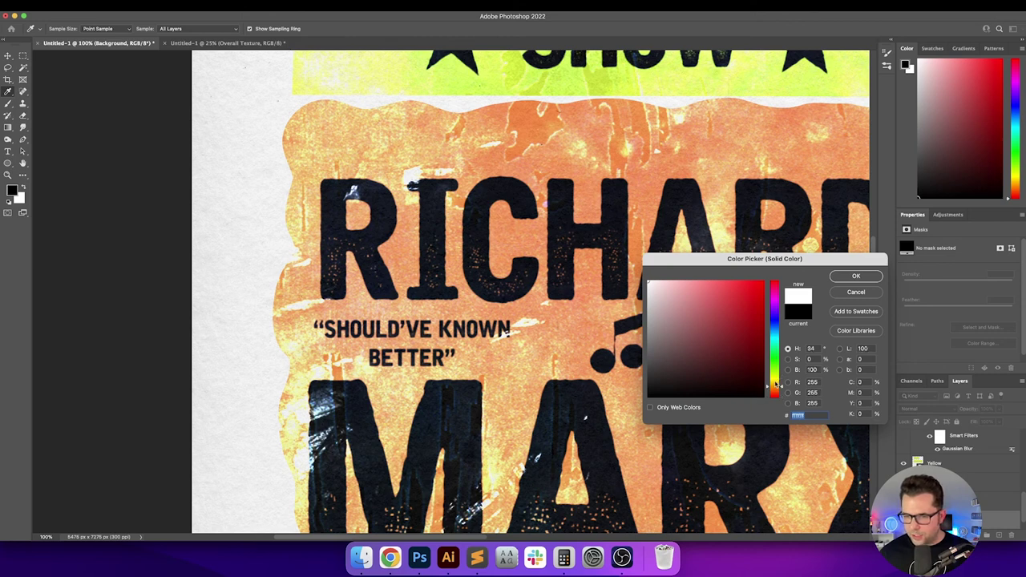
click(776, 385)
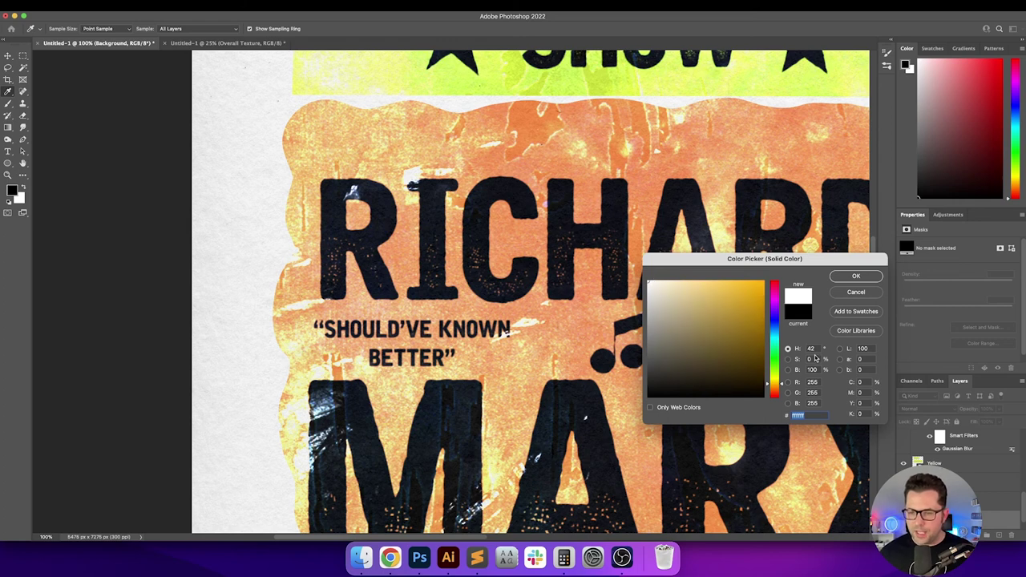
click(780, 387)
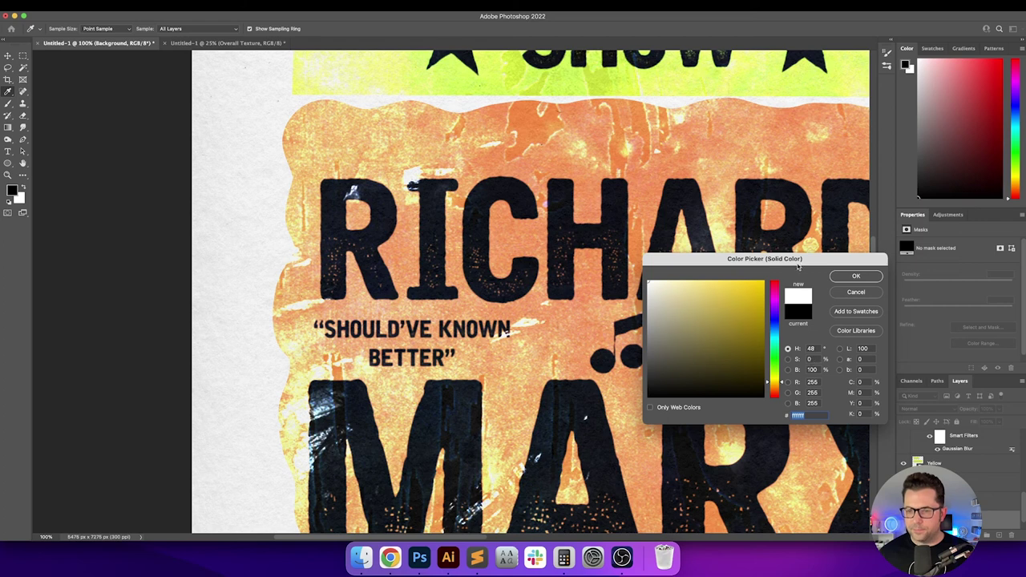
drag(797, 259, 697, 224)
text(30)
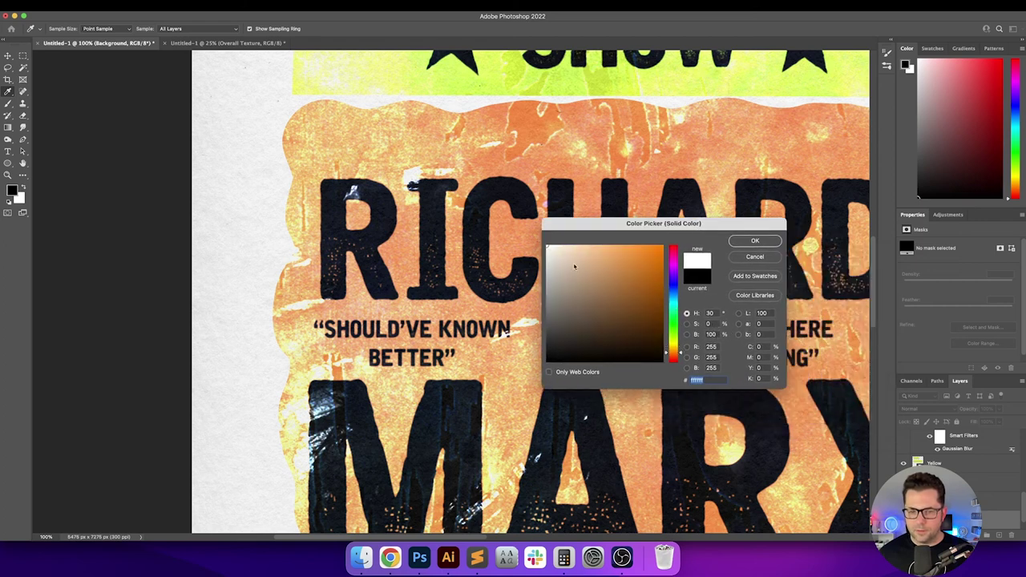
click(714, 325)
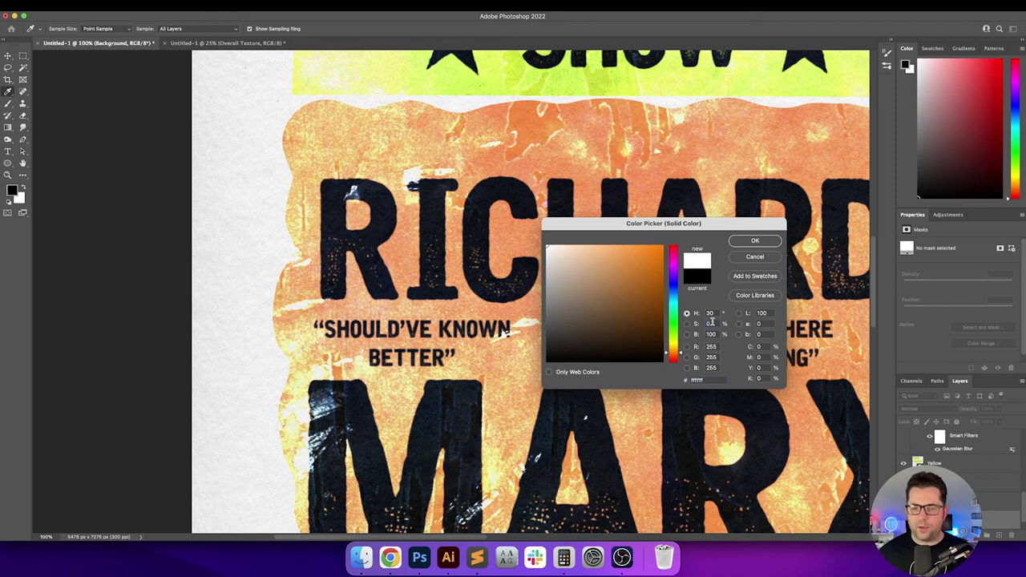
text(10)
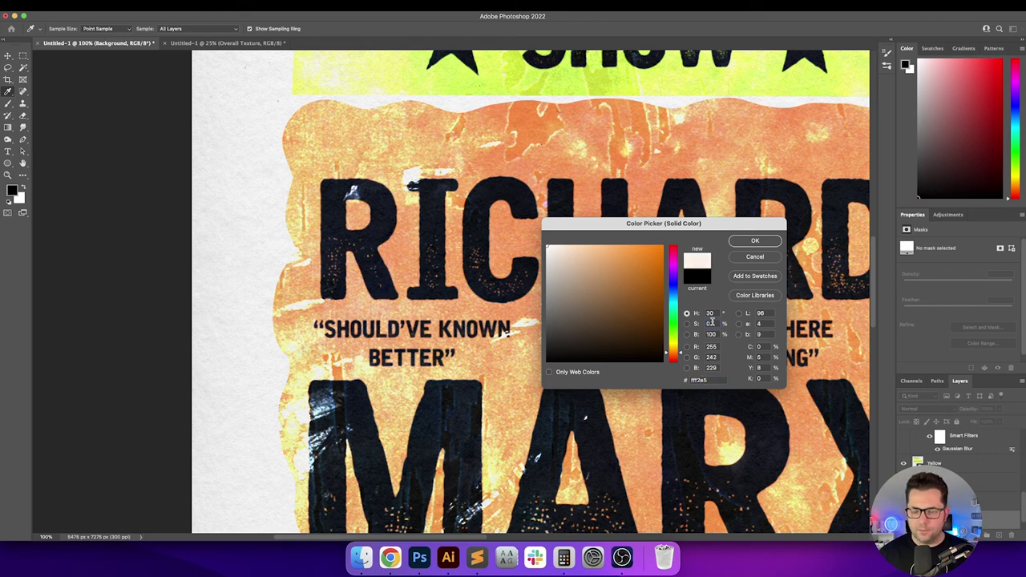
double_click(710, 323)
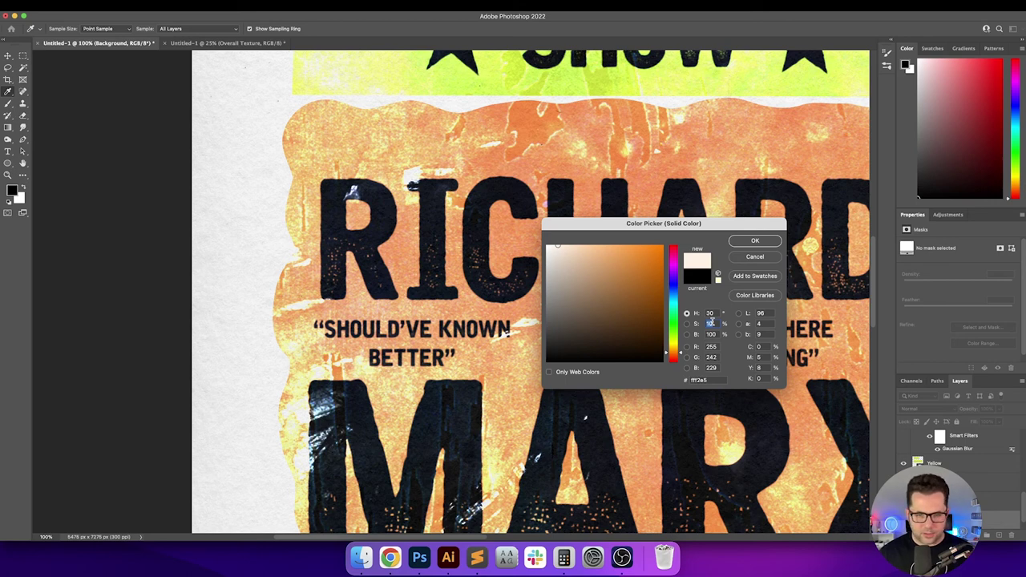
text(20)
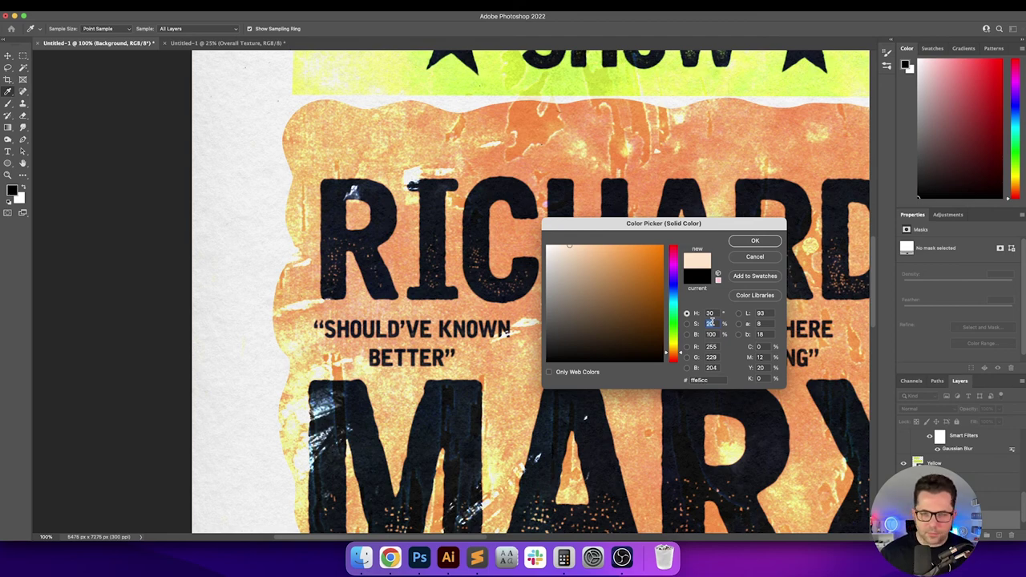
key(Return)
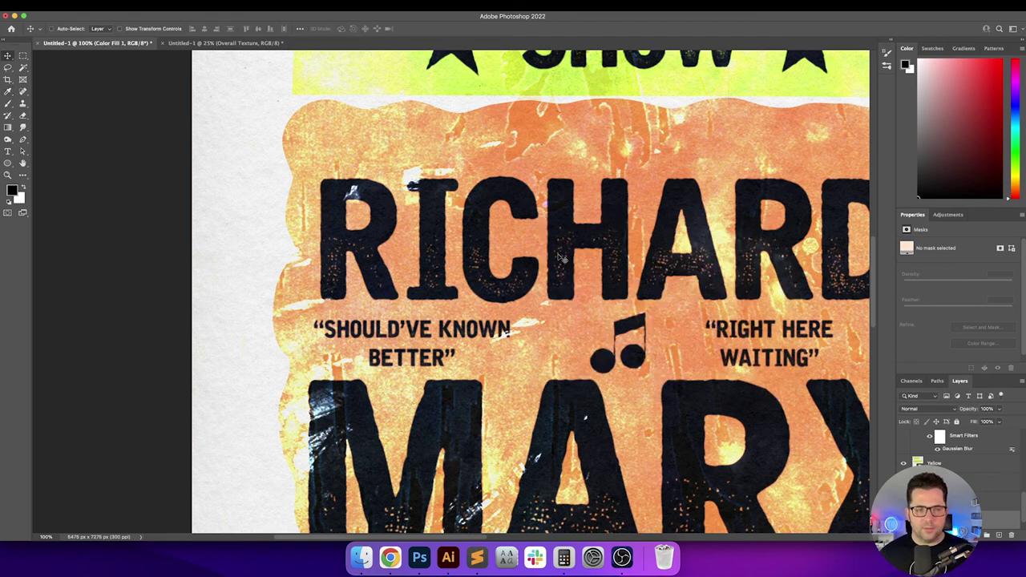
Step: Change the blend mode of the Overall Texture layer to Exclusion
scroll(559, 256, up, 10)
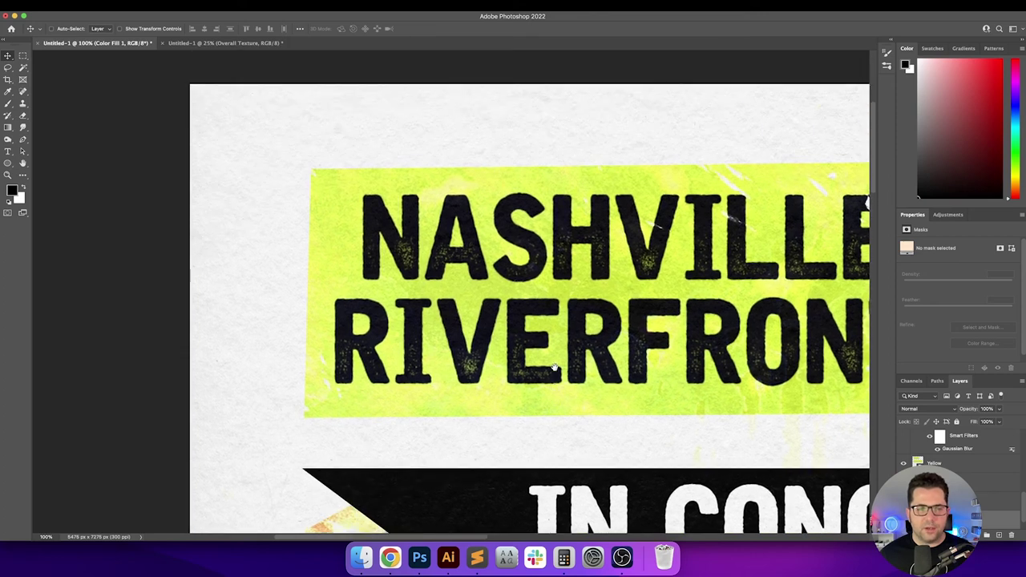
scroll(589, 272, up, 3)
scroll(959, 473, up, 5)
click(913, 439)
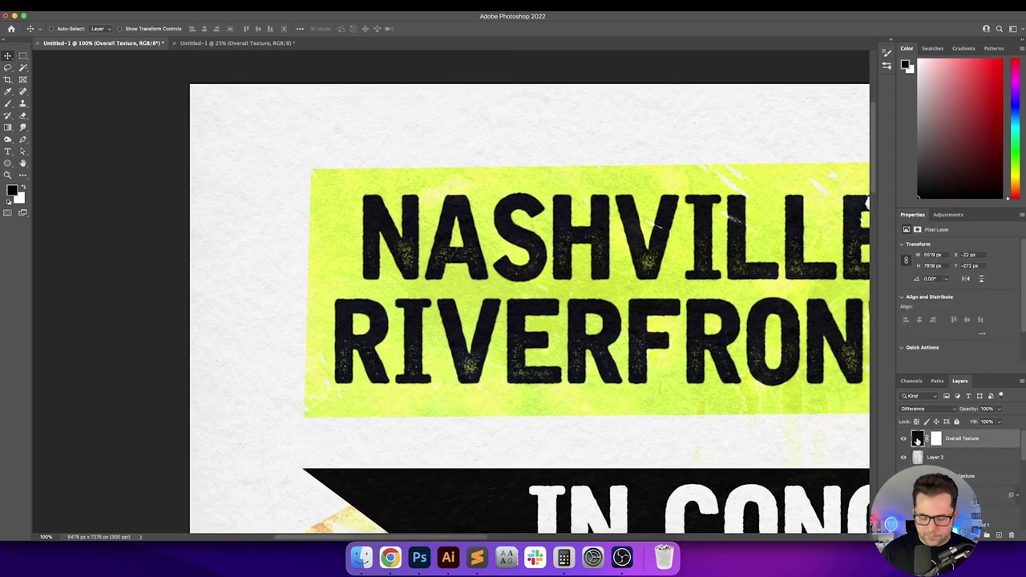
key(shift+plus)
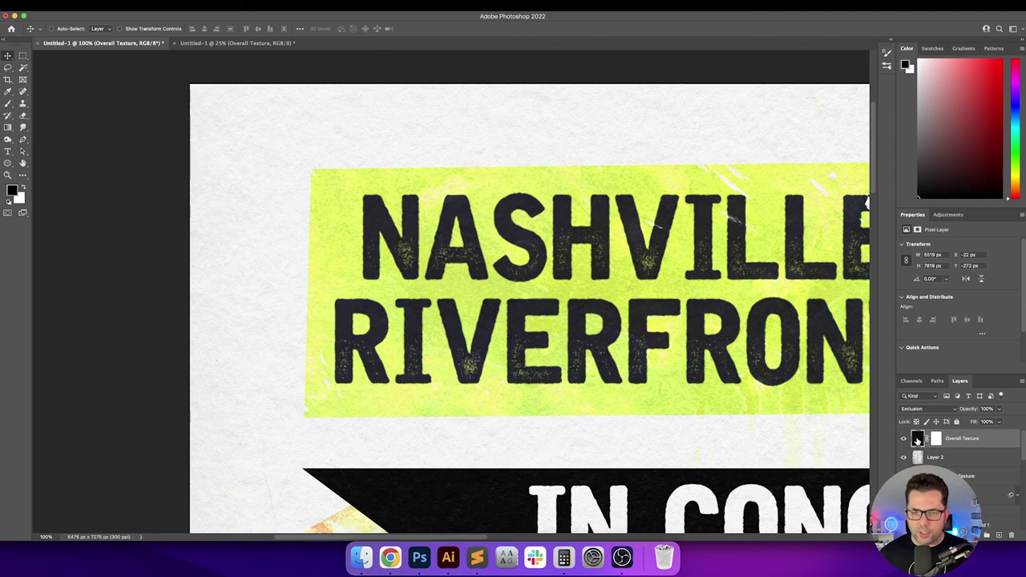
Step: Collapse the Photo group and open the Black banner smart object's contents in Illustrator
scroll(749, 395, right, 10)
scroll(748, 398, down, 5)
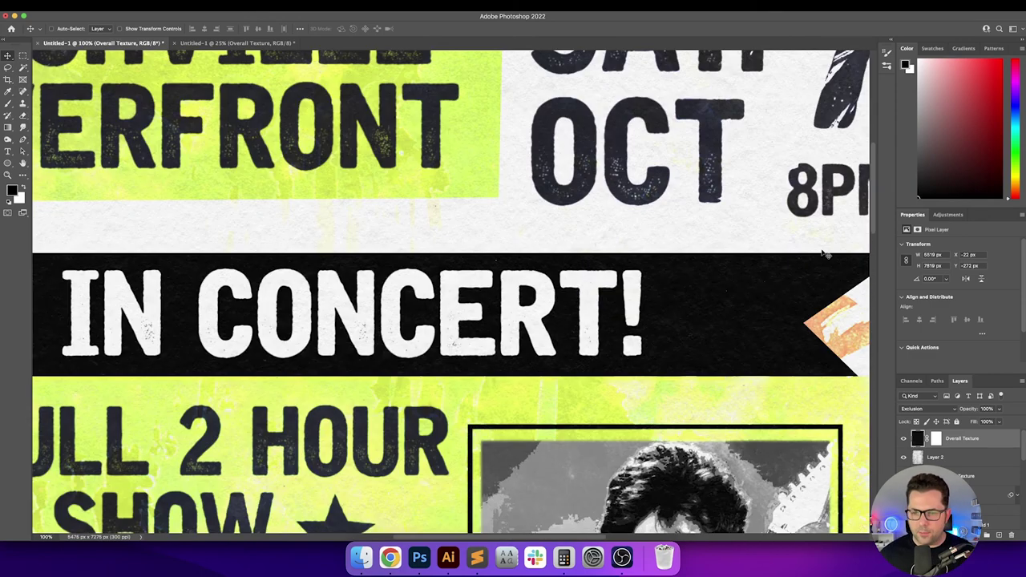
scroll(872, 231, up, 5)
scroll(867, 275, down, 8)
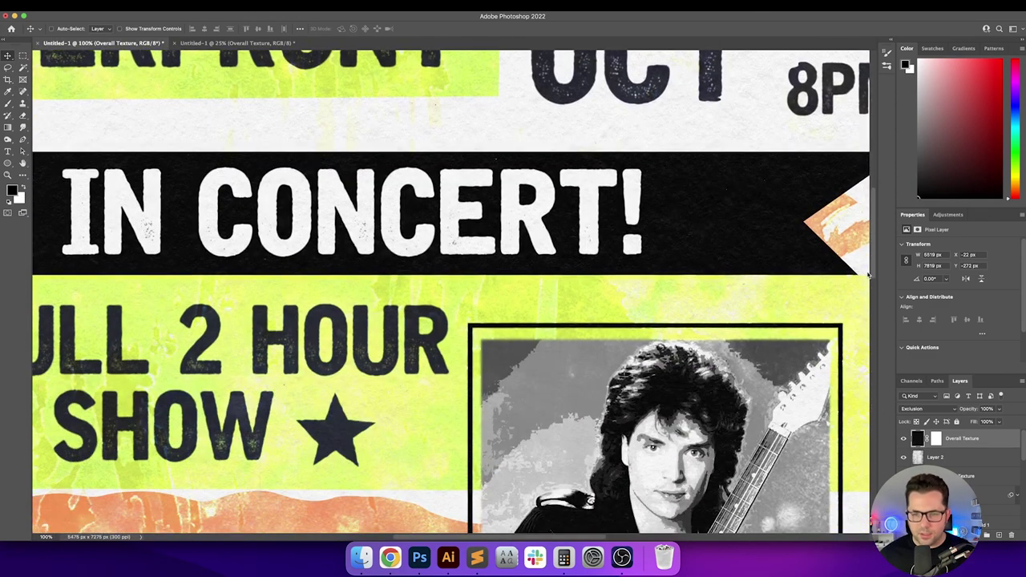
scroll(1014, 452, down, 3)
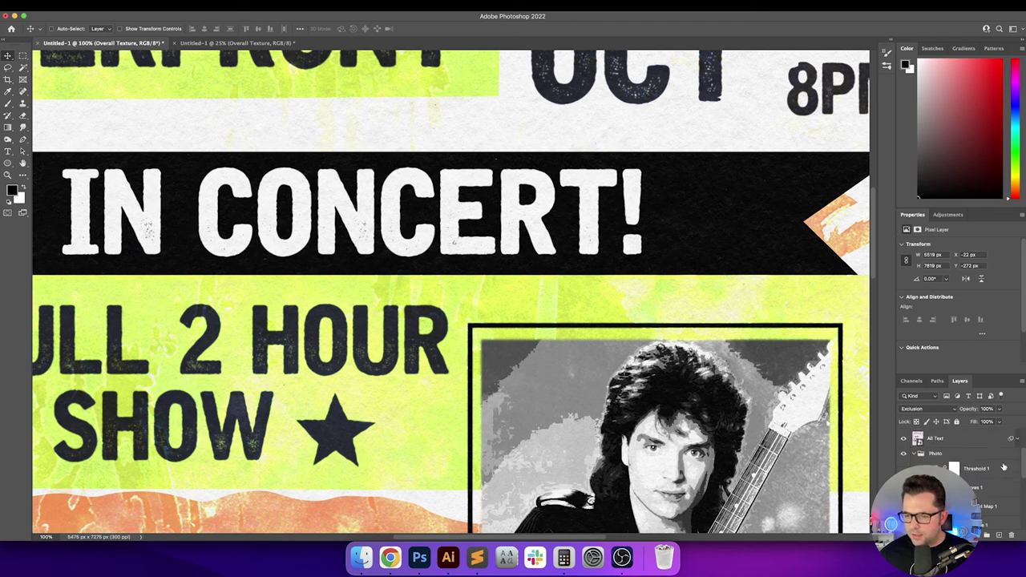
click(921, 453)
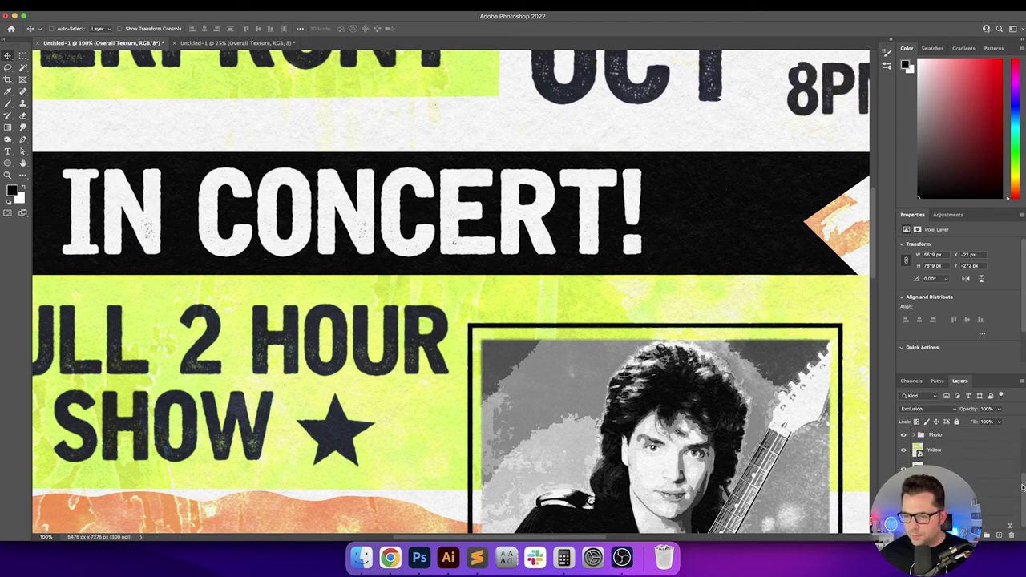
click(993, 467)
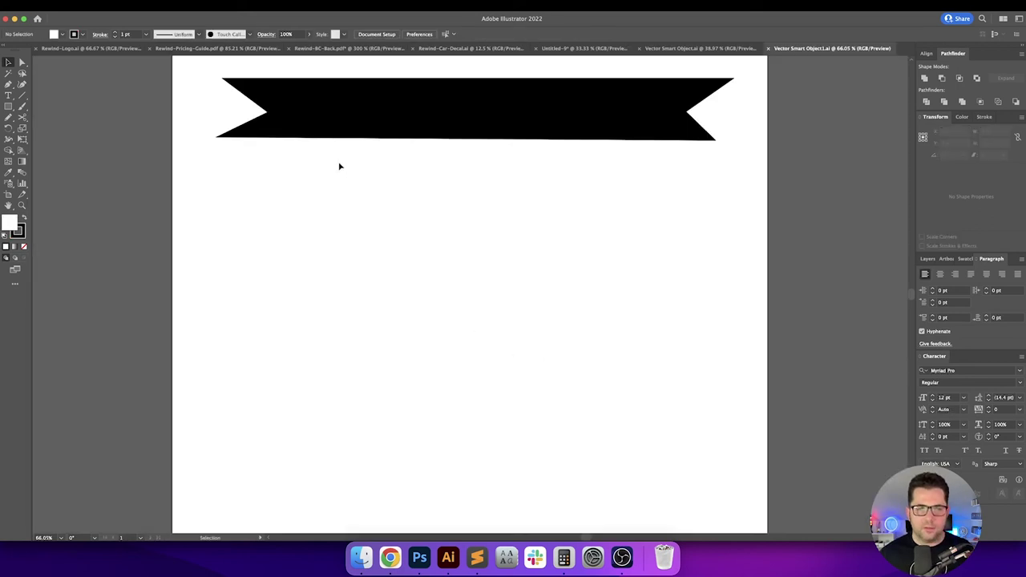
Step: Select the black banner shape, and copy the fill hex code 191919 from the text artwork in Vector Smart Object.ai
click(342, 120)
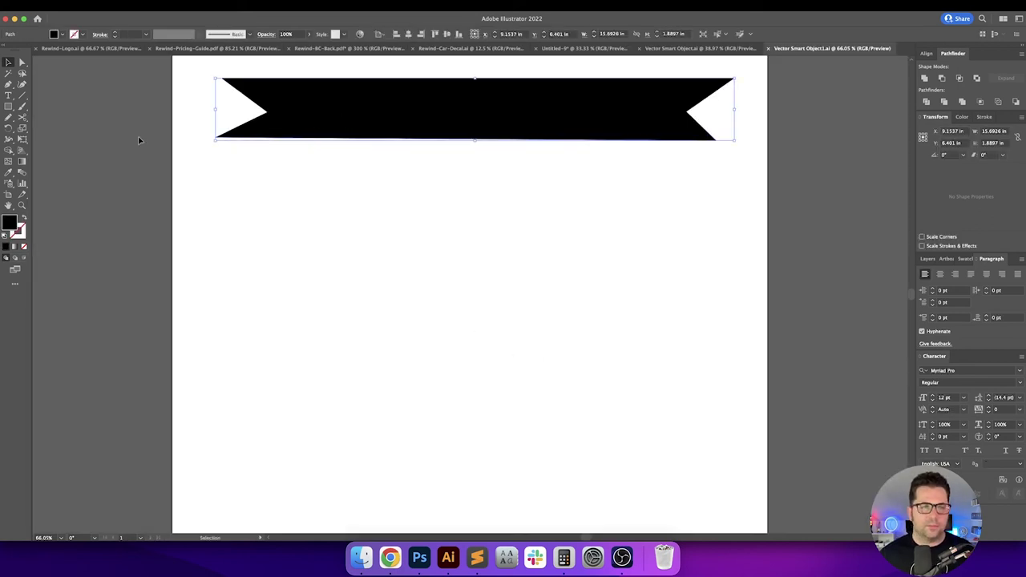
click(707, 51)
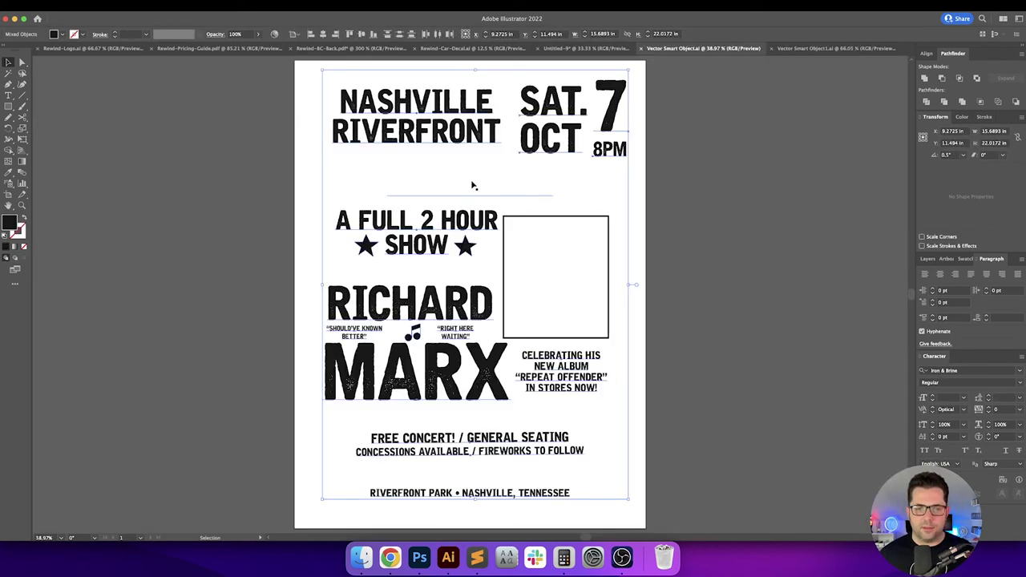
double_click(13, 222)
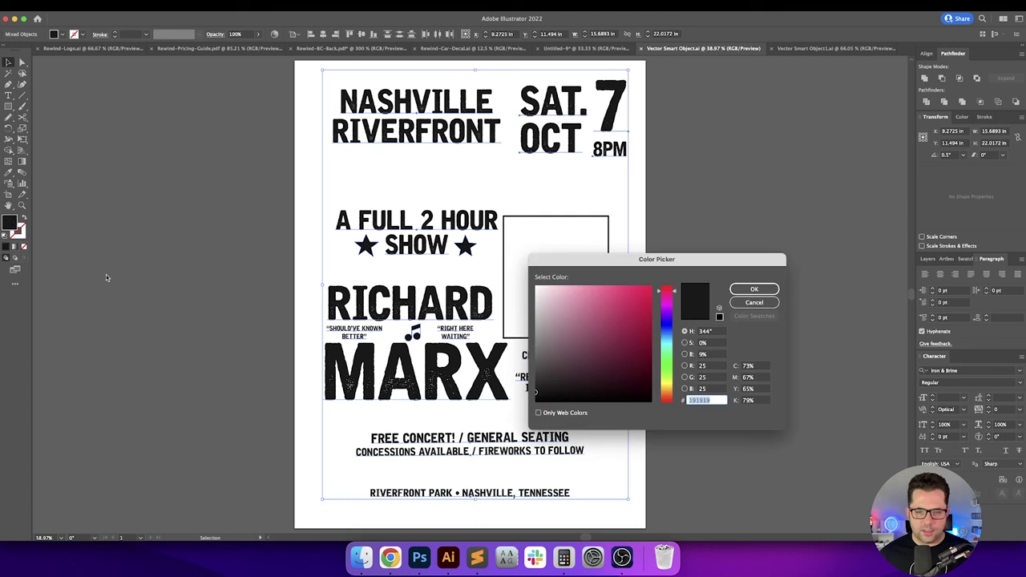
key(Escape)
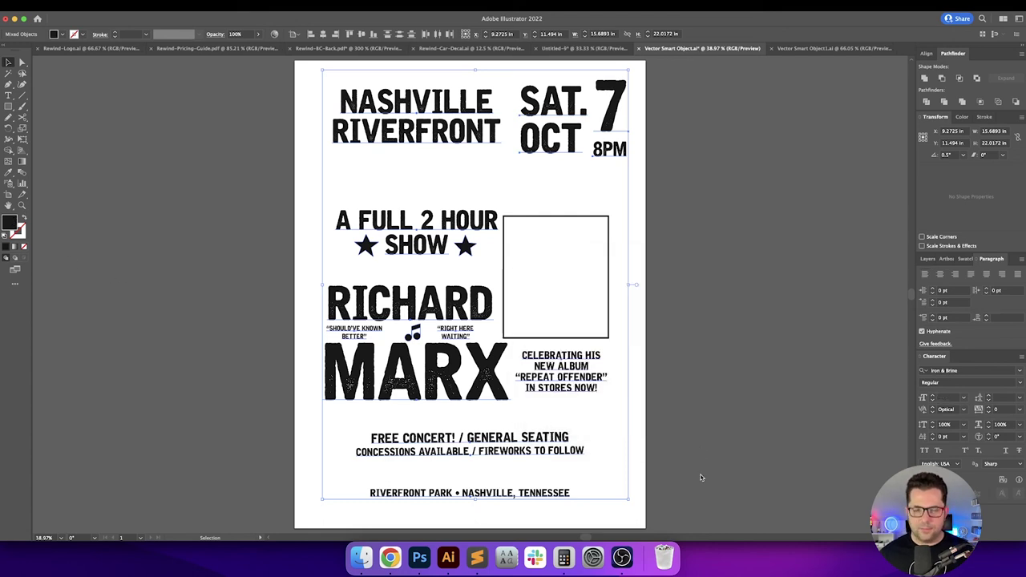
Step: Fill the banner shape in Vector Smart Object1.ai with color 191919, then save and close the document
click(809, 50)
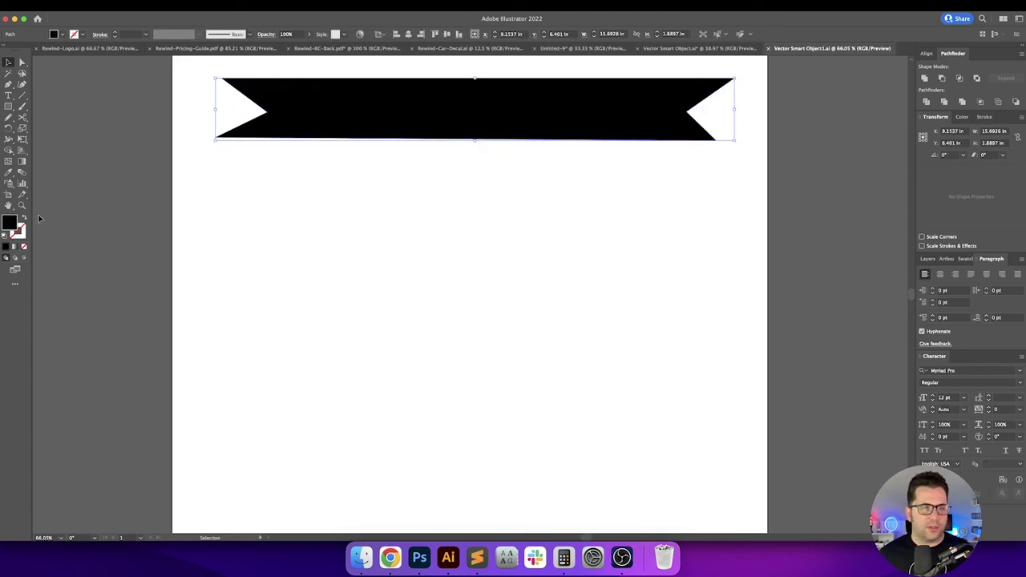
double_click(10, 224)
key(Escape)
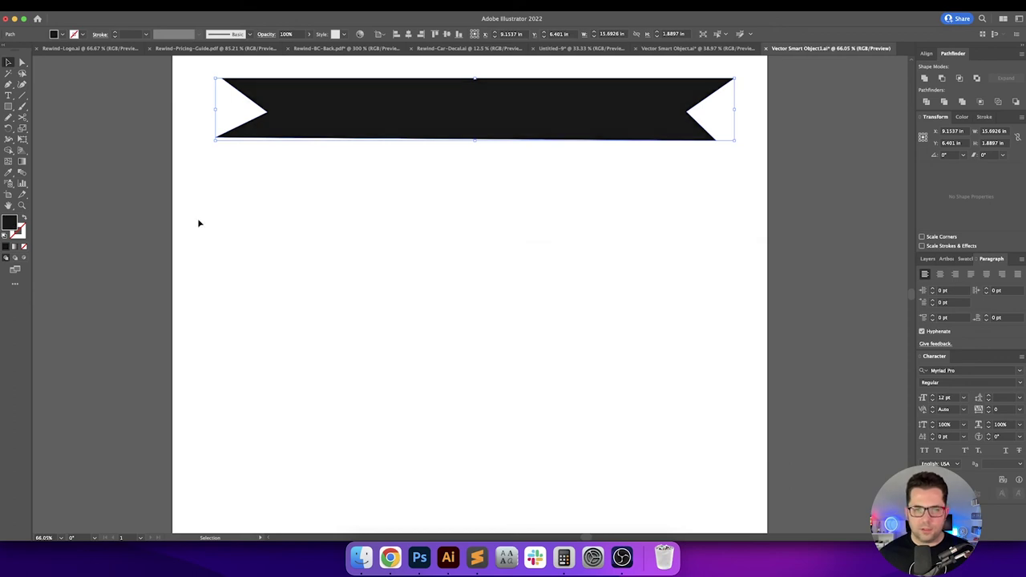
click(197, 221)
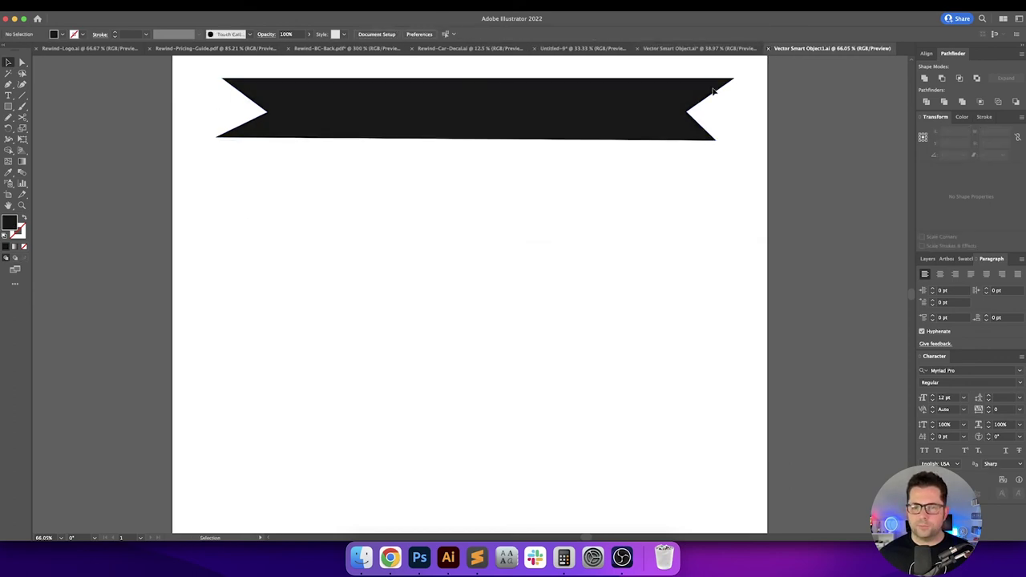
click(769, 50)
Step: Return to Photoshop and examine both ends of the In Concert banner up close, then the whole flyer
click(415, 559)
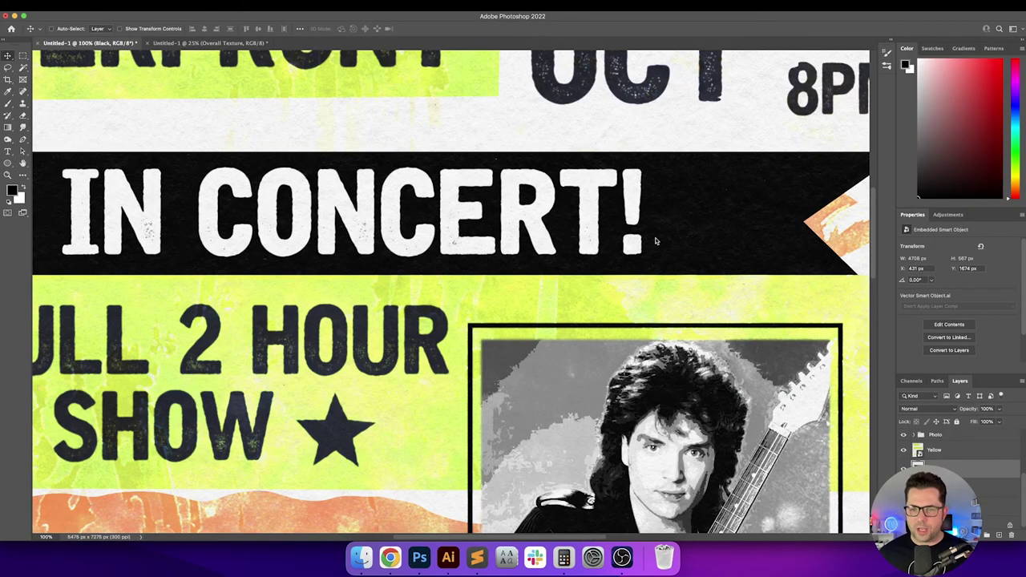
scroll(653, 243, right, 2)
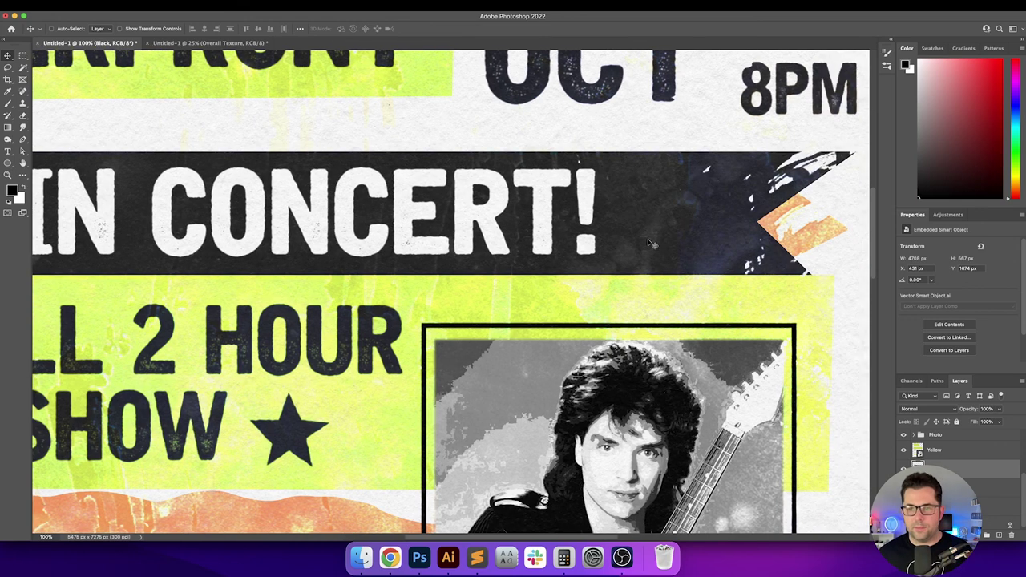
scroll(651, 244, left, 8)
scroll(648, 243, left, 2)
drag(645, 260, 395, 269)
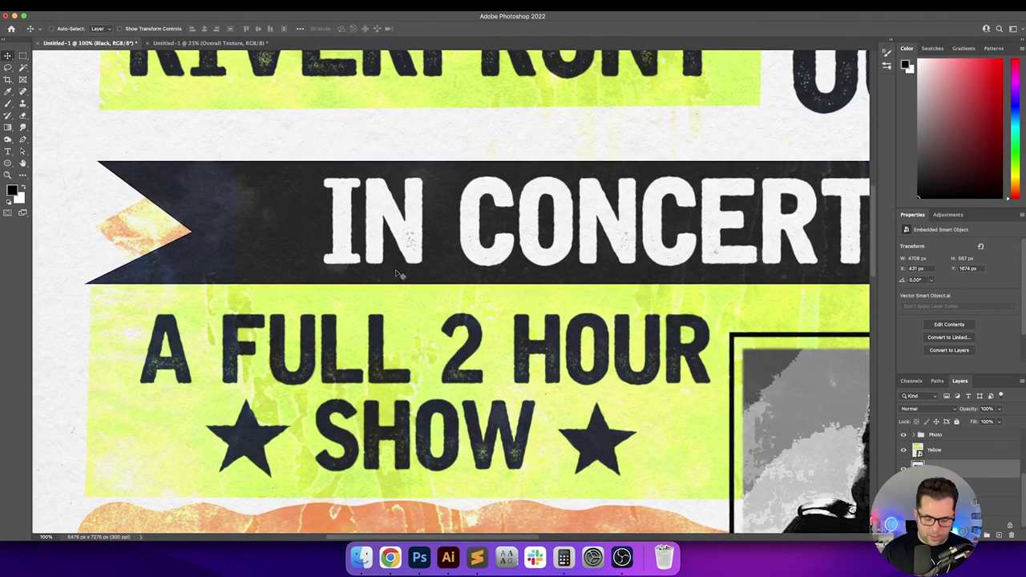
key(super+0)
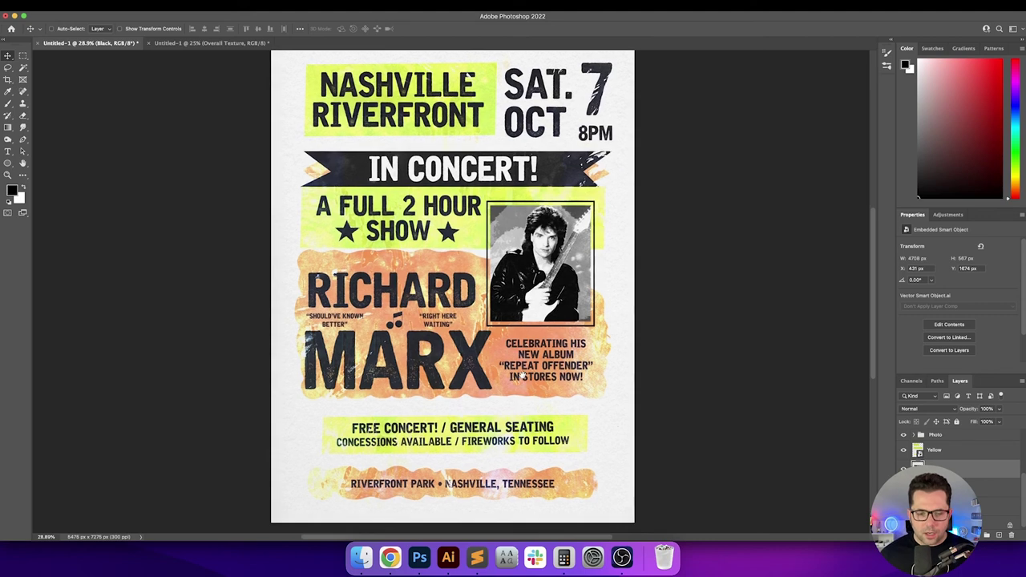
scroll(535, 374, up, 2)
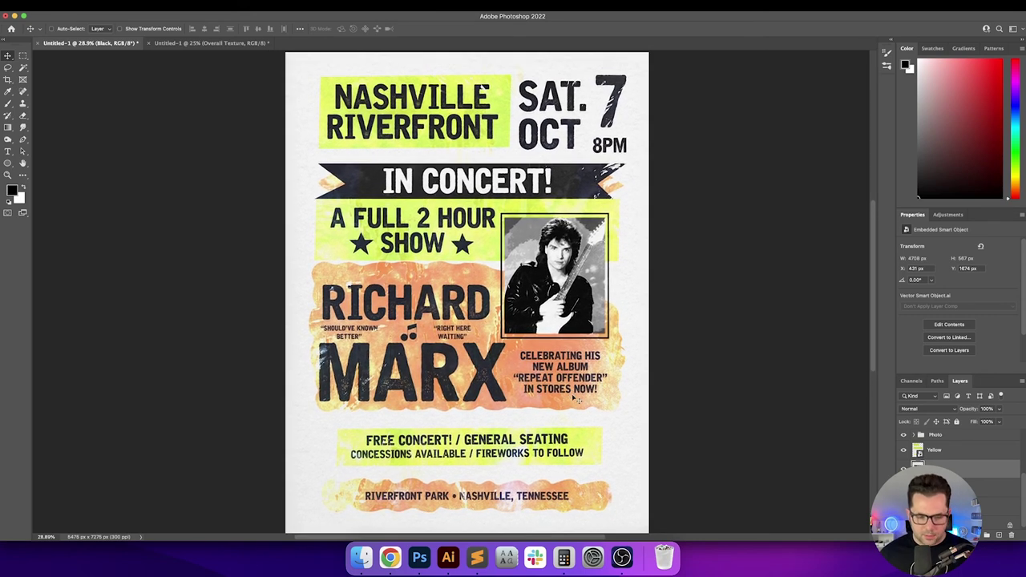
Step: Add a Hue/Saturation adjustment layer above the Yellow layer and clip it to that layer
scroll(563, 373, up, 1)
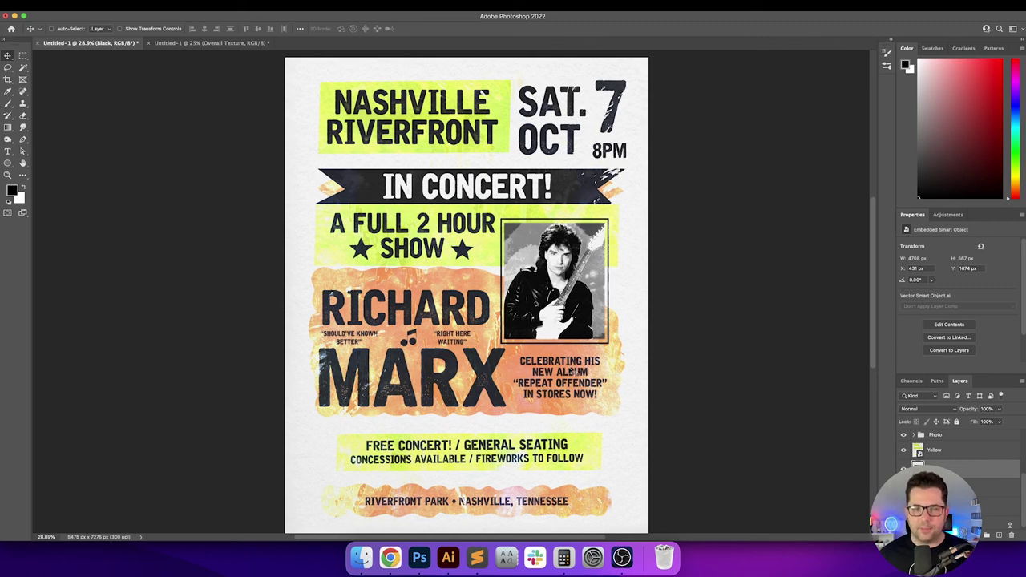
scroll(579, 381, down, 2)
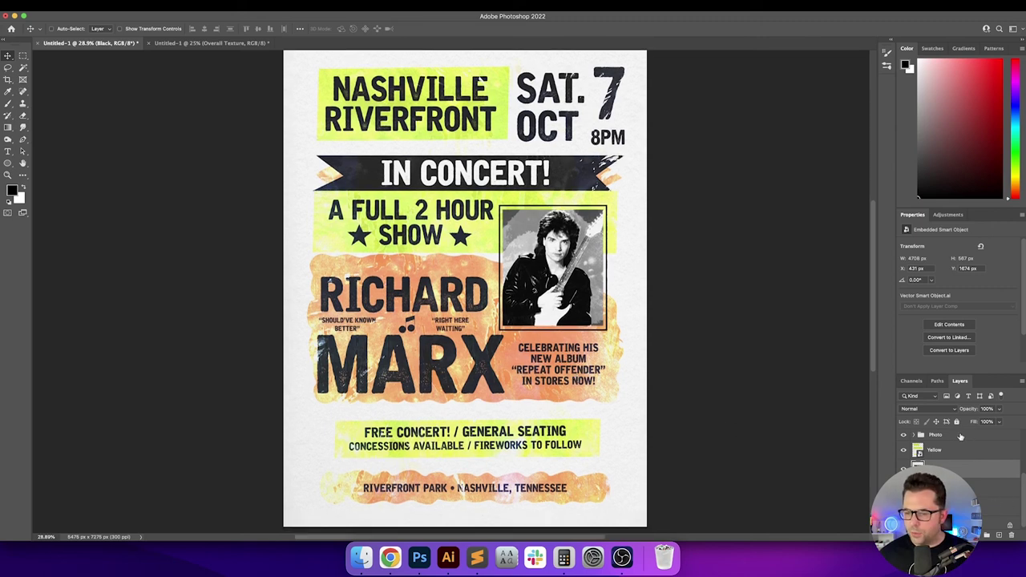
click(966, 453)
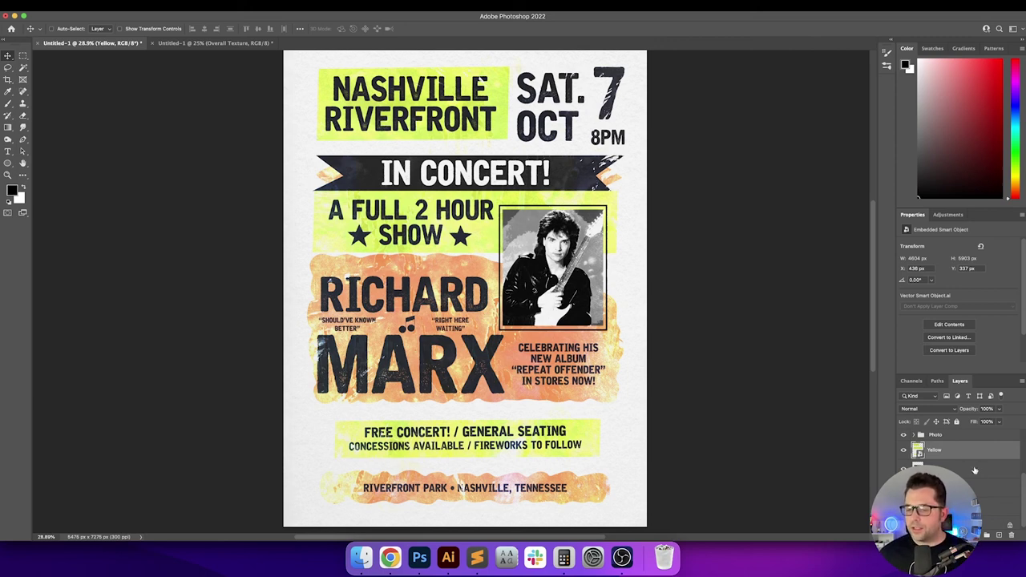
click(975, 535)
click(998, 419)
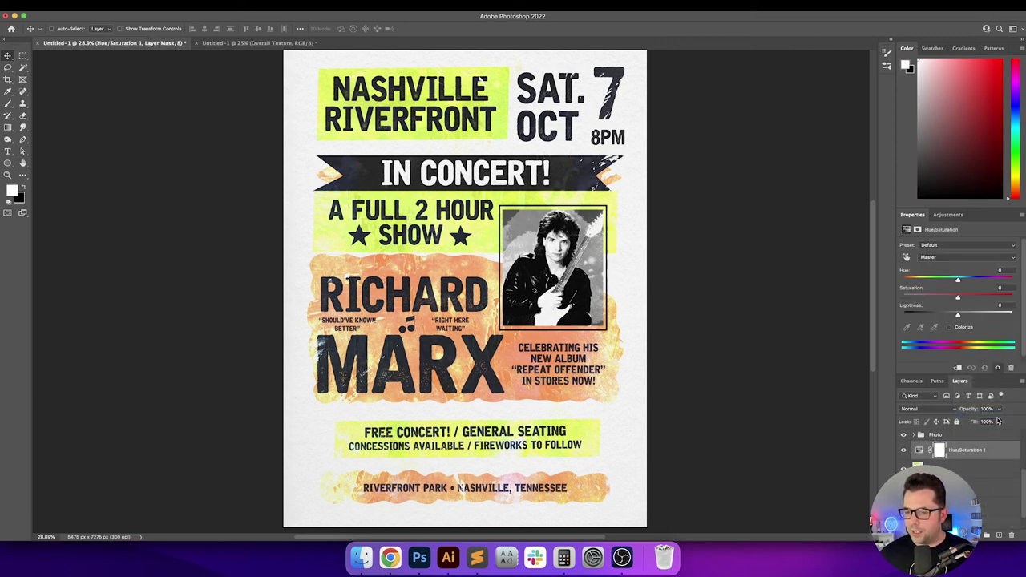
click(958, 367)
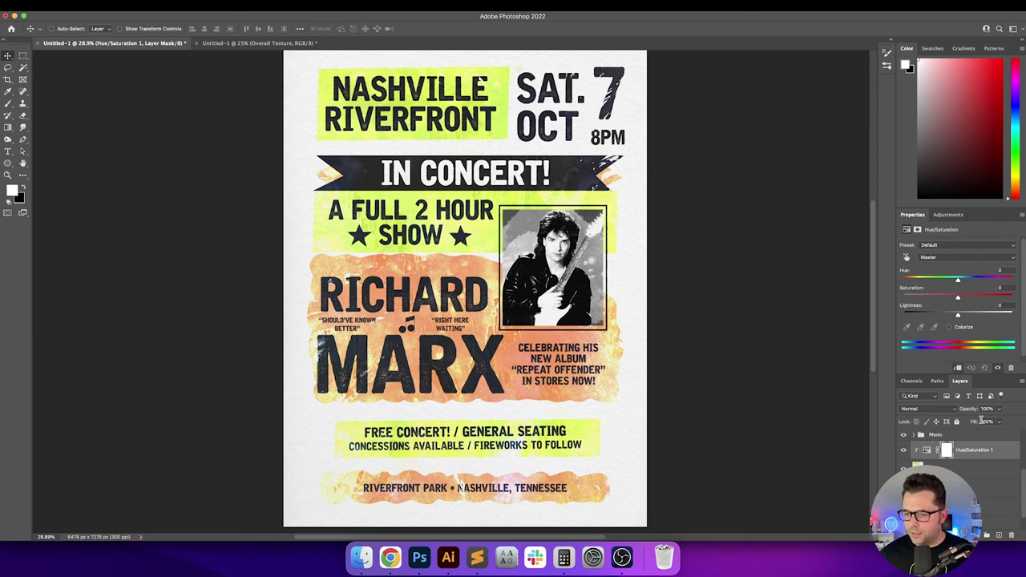
Step: Add a Hue/Saturation adjustment layer above the Orange layer and clip it to that layer
click(982, 511)
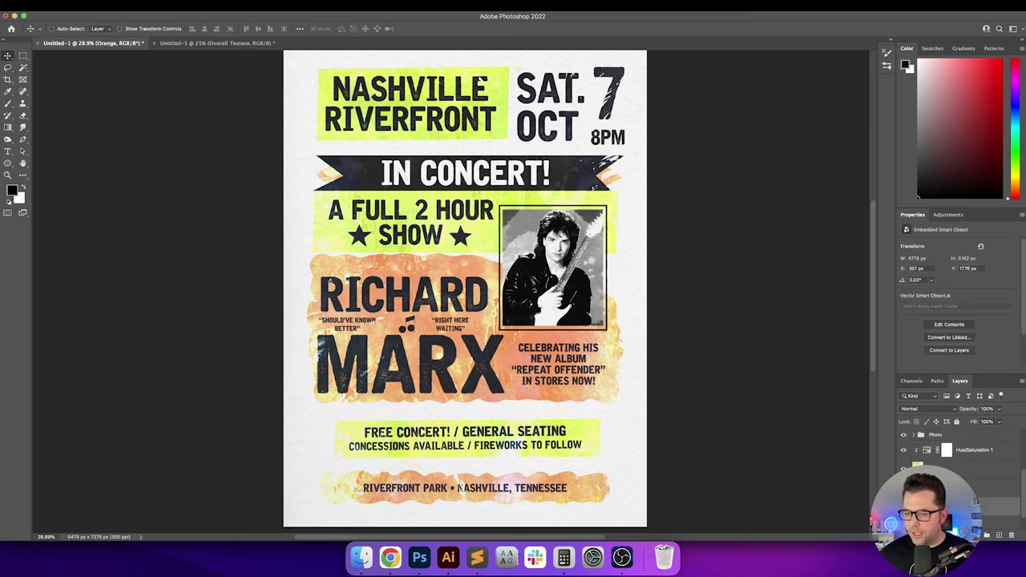
click(974, 535)
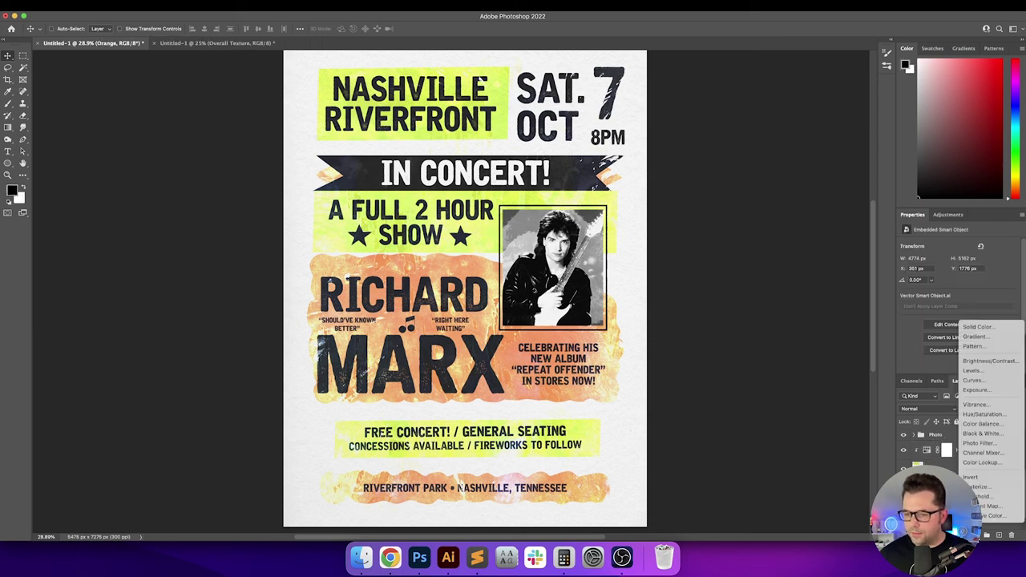
click(997, 413)
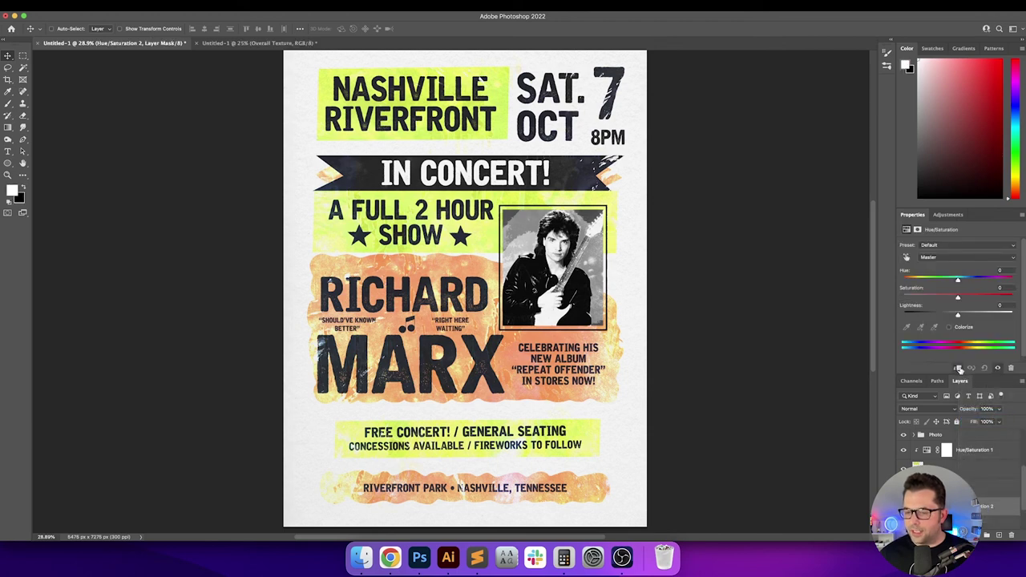
Step: Try a hue shift of +122 on the yellow blocks and a shift to purple on the orange blocks
click(994, 455)
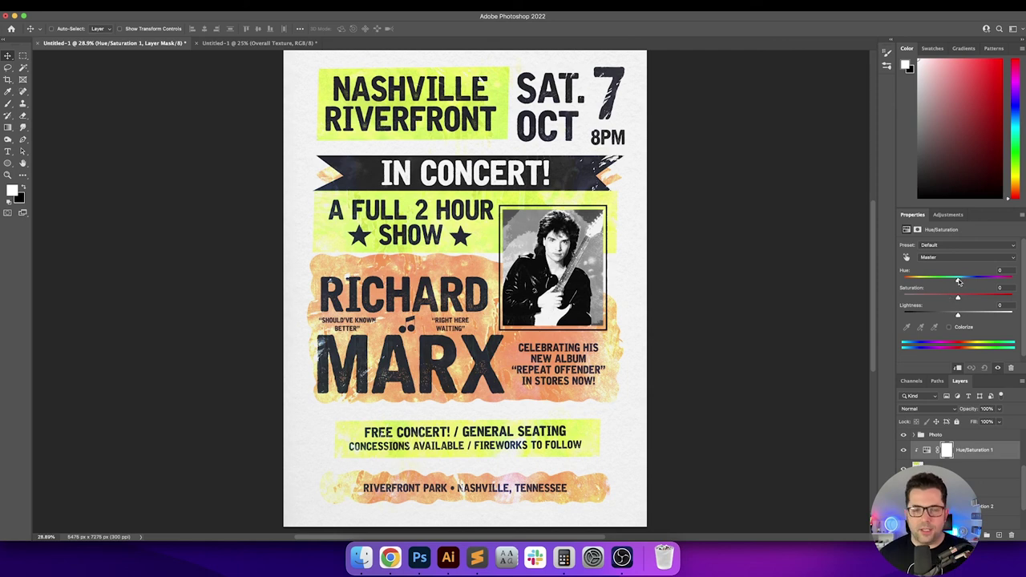
drag(956, 281, 1000, 284)
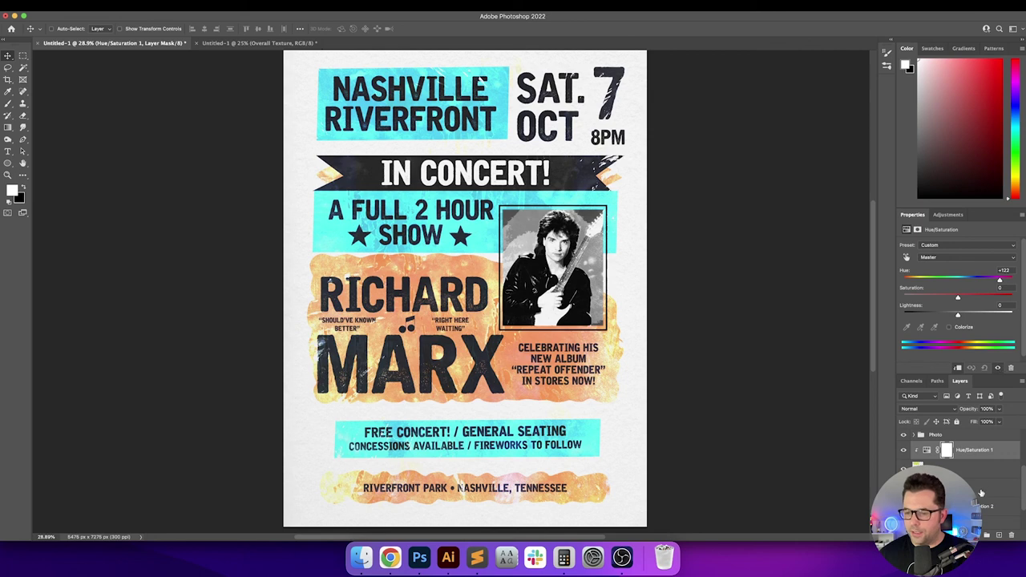
click(1002, 512)
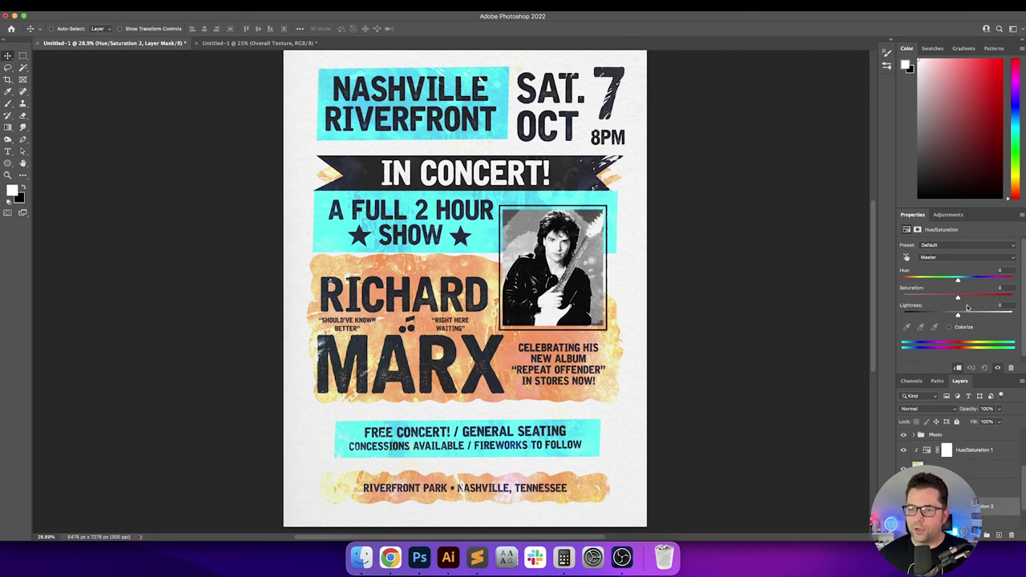
drag(956, 283, 932, 283)
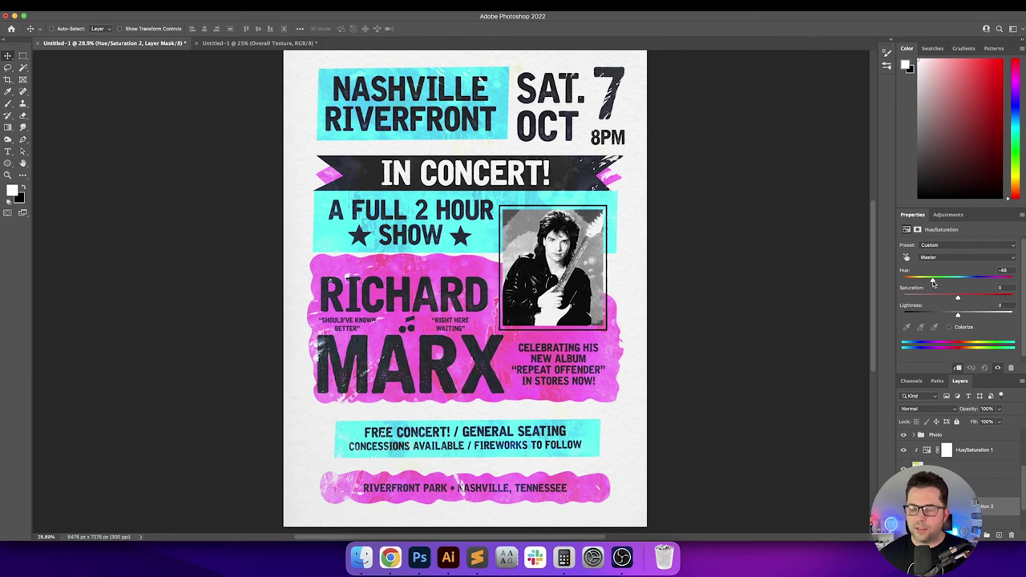
mouse_move(932, 282)
mouse_down()
mouse_move(912, 280)
mouse_move(922, 282)
mouse_up()
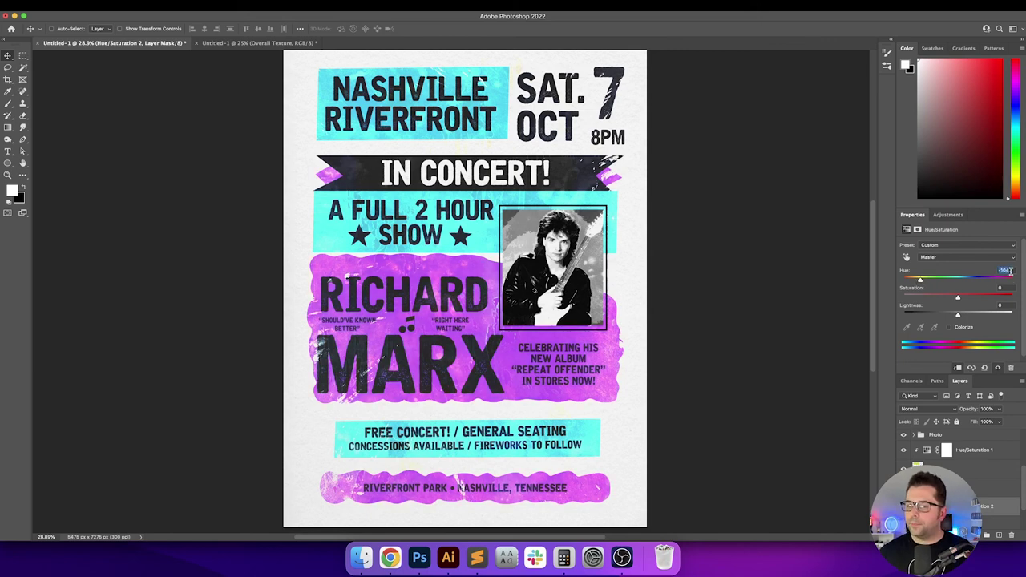
Step: Reset the hue to 0 in both the orange and the yellow Hue/Saturation adjustments
double_click(1003, 270)
text(0)
key(Return)
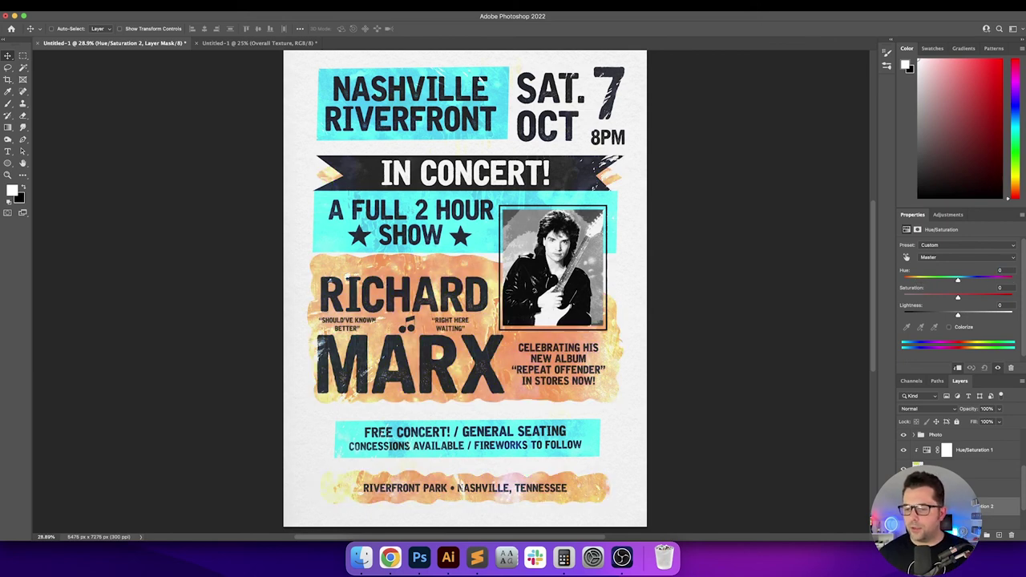
click(1001, 450)
double_click(1006, 270)
text(0)
key(Return)
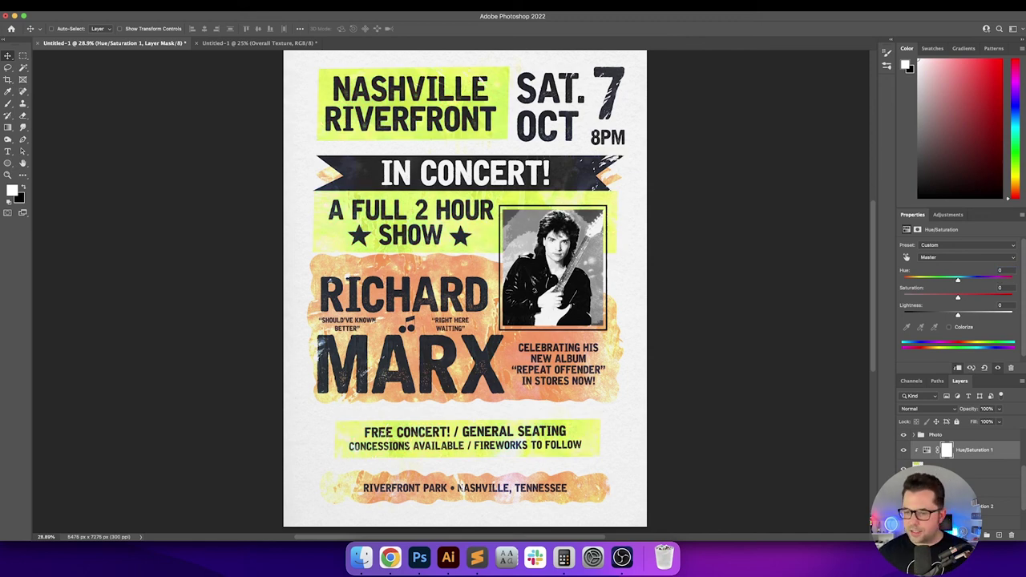
Step: Set the hue of the yellow layer's Hue/Saturation adjustment to -20
double_click(1011, 270)
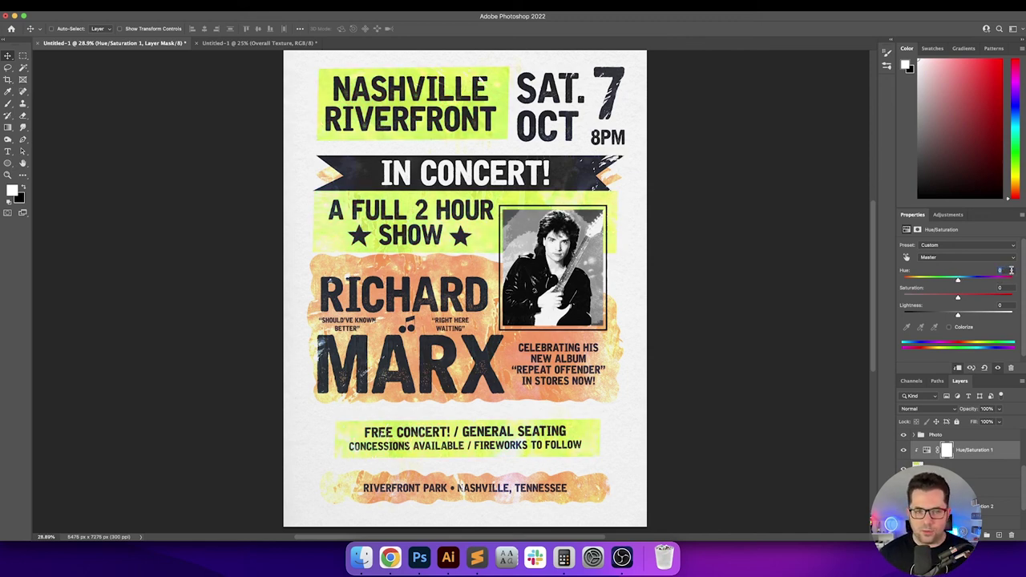
key(shift+Down)
key(shift+Down)
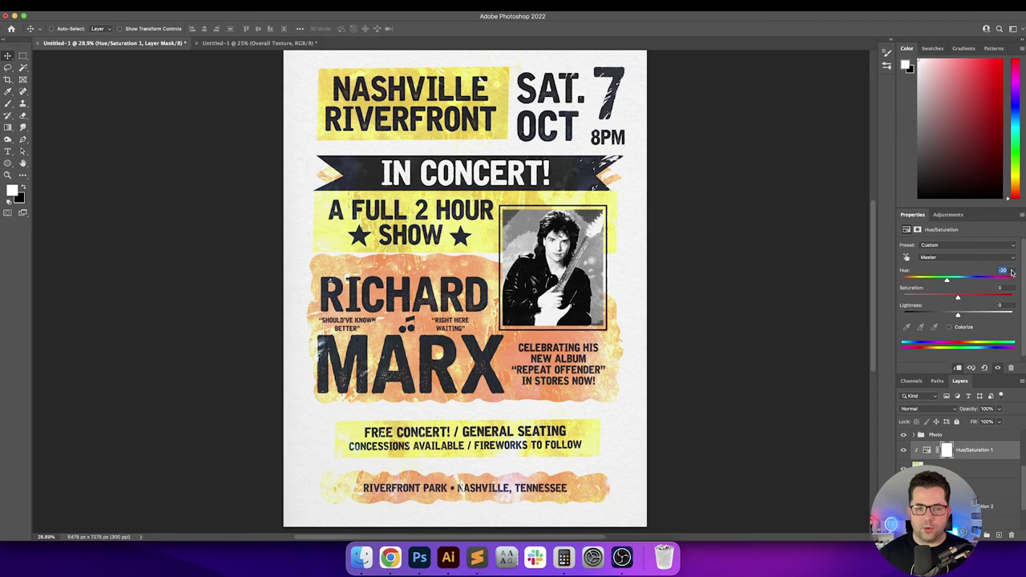
key(Return)
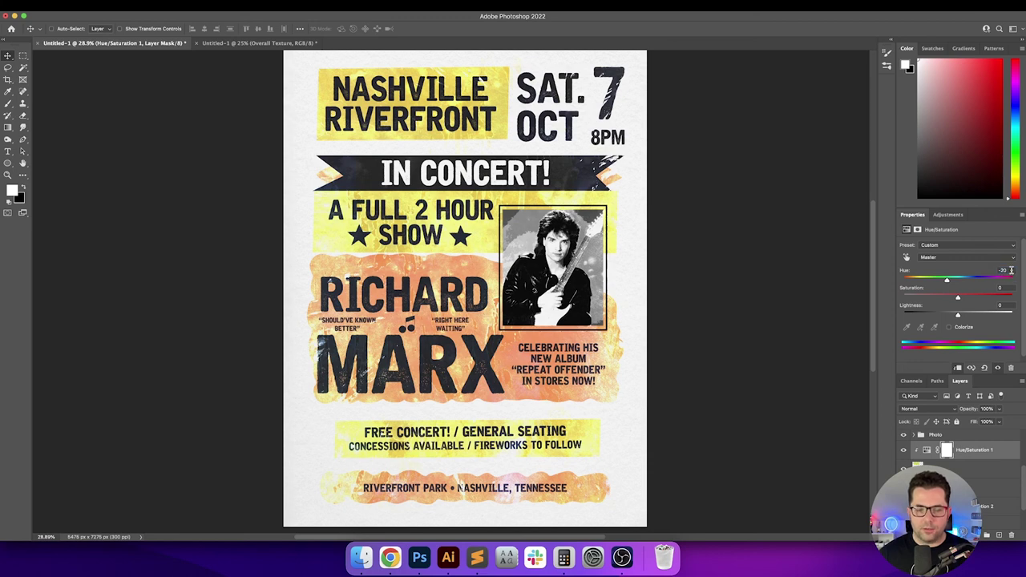
Step: Compare hue shifts on the orange layer's Hue/Saturation adjustment and set the hue to -10
click(996, 509)
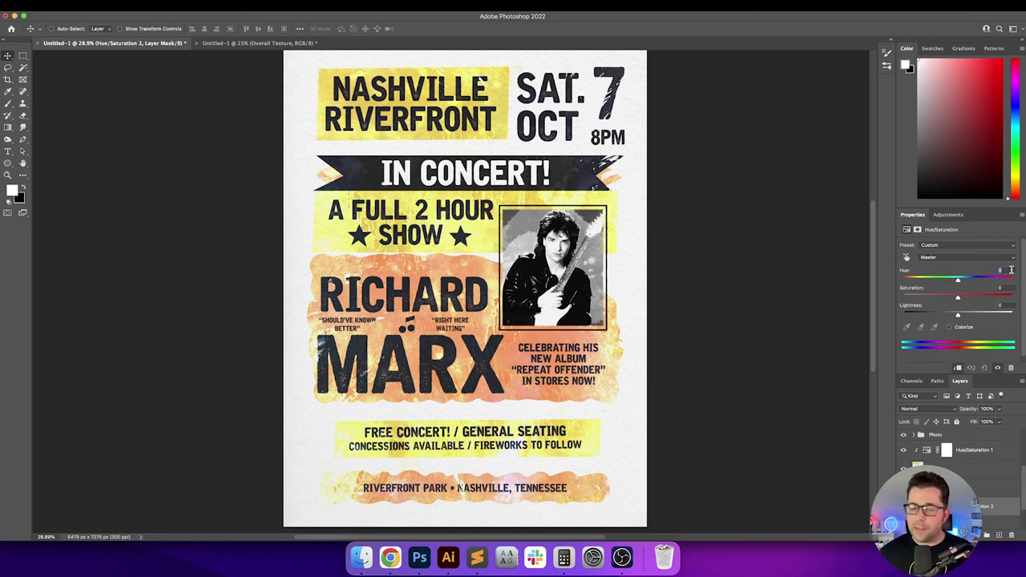
click(1010, 270)
key(shift+Down)
key(shift+Up)
key(shift+Down)
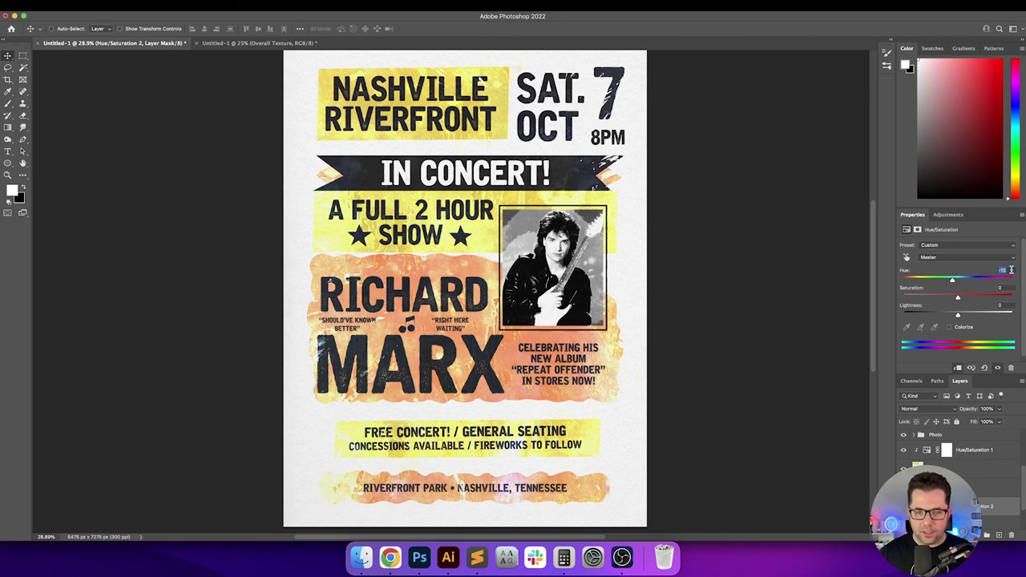
key(shift+Up)
key(shift+Up)
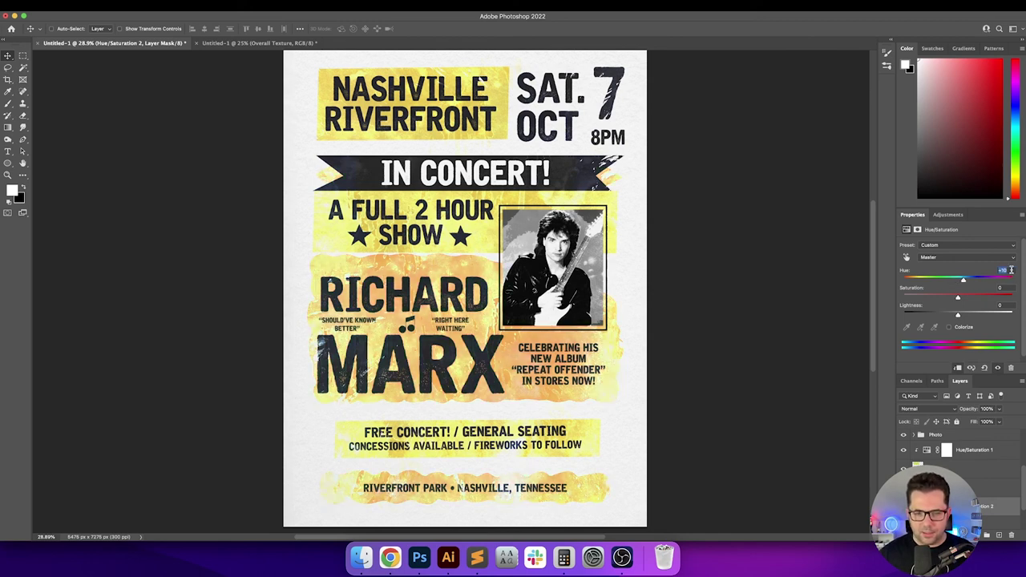
key(shift+Down)
key(shift+Down)
key(shift+Down)
key(shift+Up)
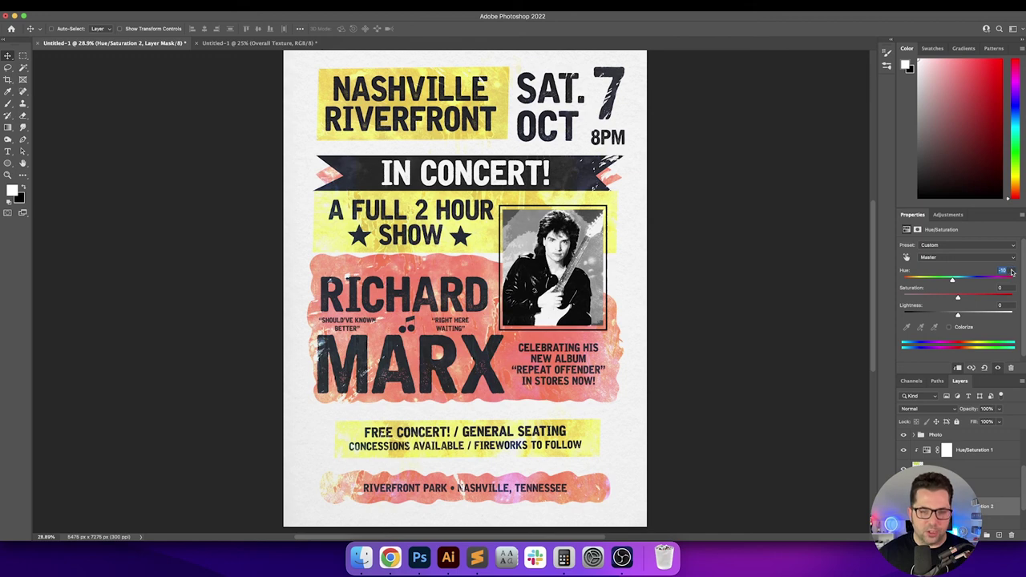
key(shift+Up)
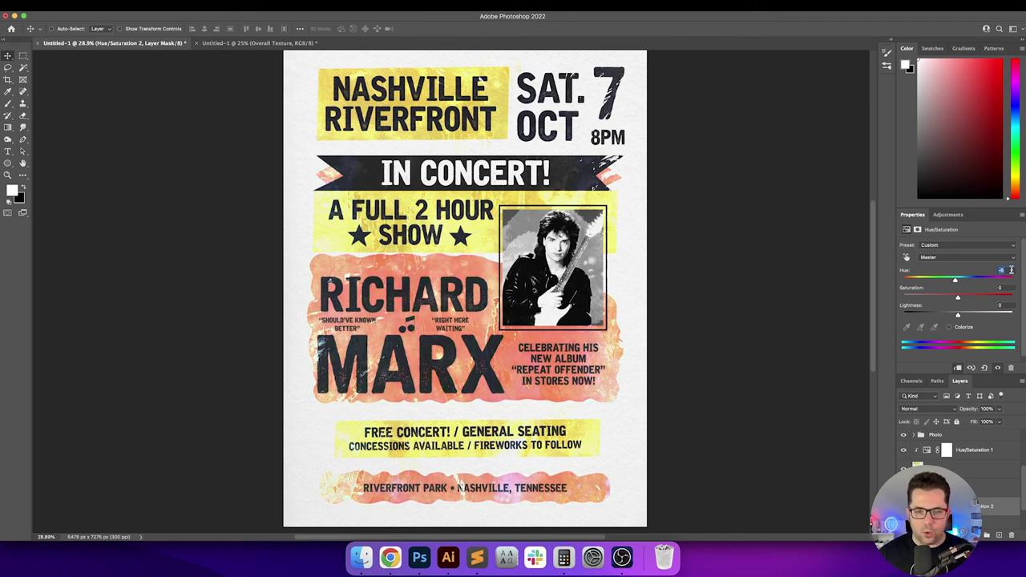
key(shift+Down)
Step: Try lowering the orange adjustment's saturation to -100, and bring it back to 0
key(Tab)
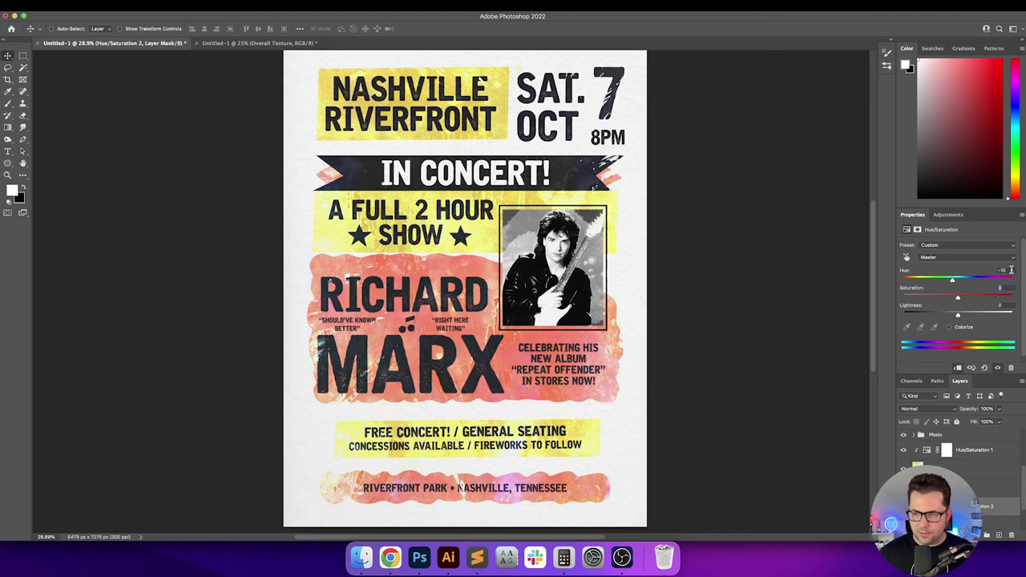
key(shift+Down)
key(shift+Down)
key(shift+Down)
key(shift+Down)
key(shift+Down)
key(shift+Down)
key(shift+Down)
key(shift+Down)
key(shift+Down)
key(shift+Down)
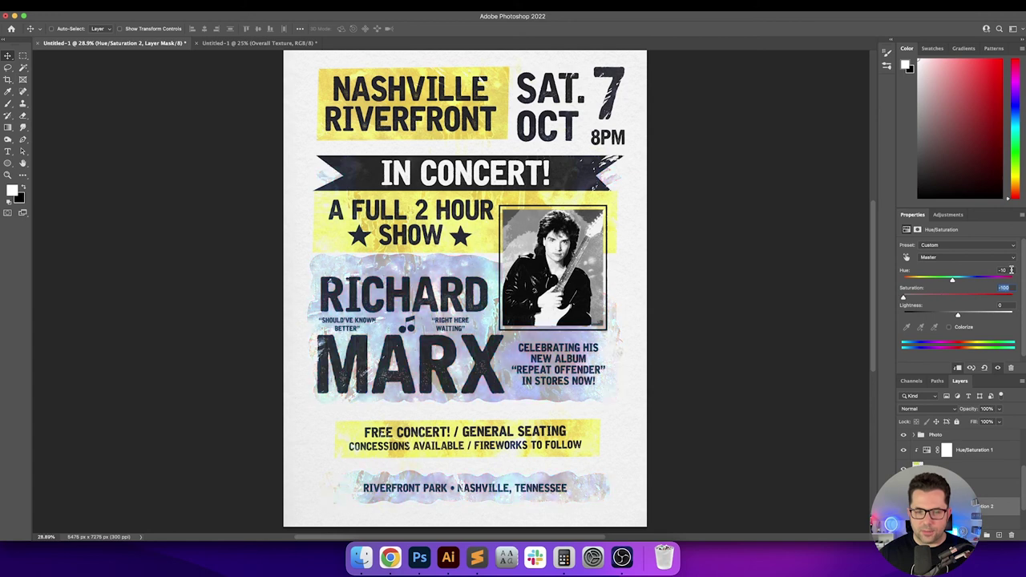
key(shift+Up)
key(shift+Up)
key(shift+Up)
key(shift+Up)
key(shift+Up)
key(shift+Up)
key(shift+Up)
key(shift+Up)
key(shift+Up)
key(shift+Up)
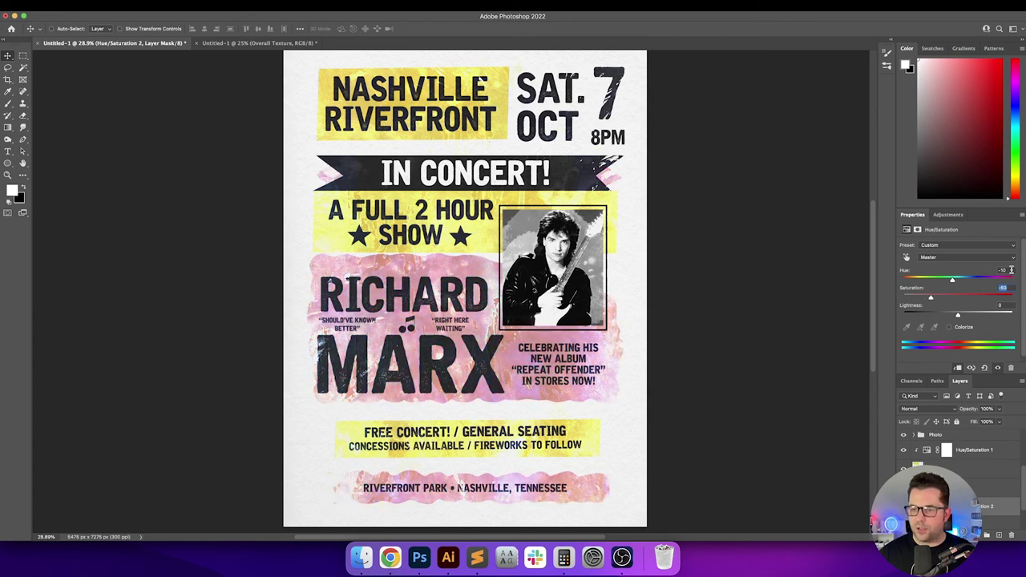
key(shift+Up)
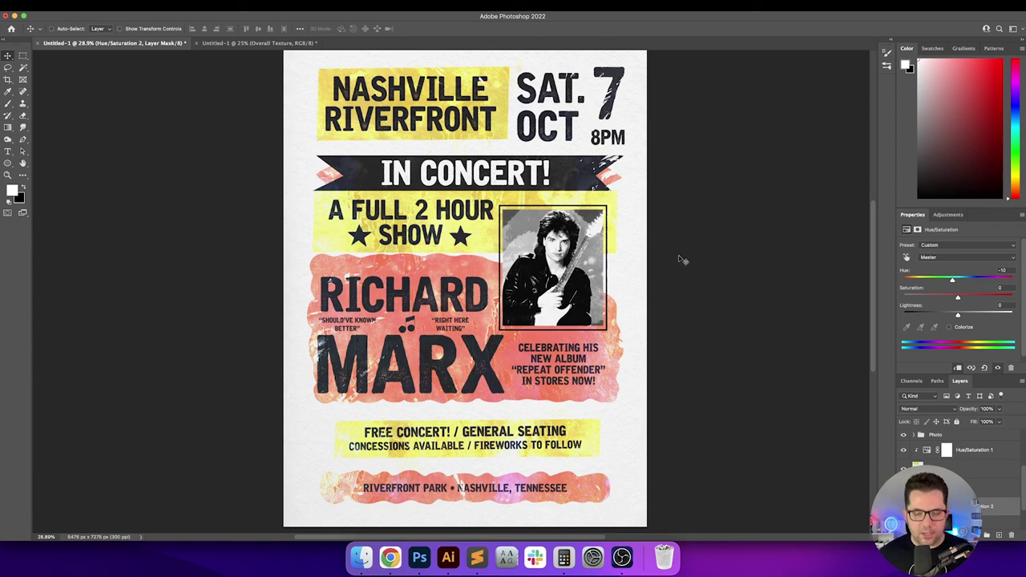
Step: Examine the recolored flyer enlarged in full-screen mode without the interface
key(f)
key(f)
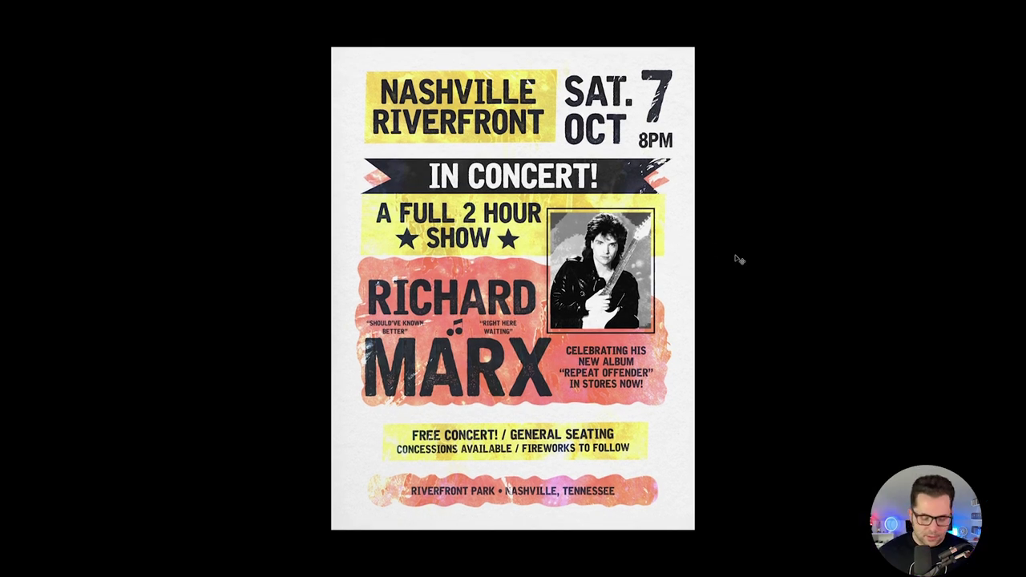
key(ctrl+plus)
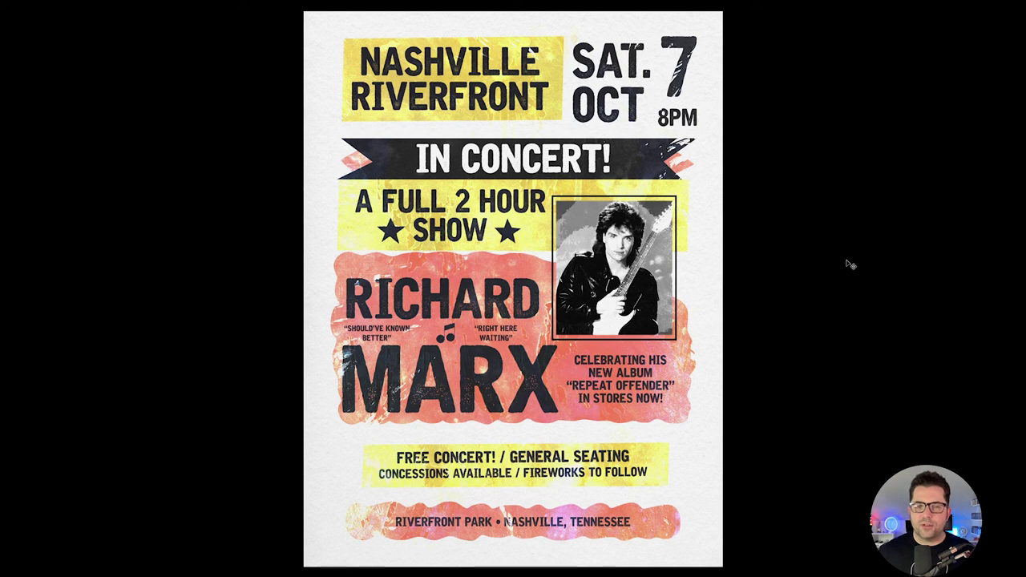